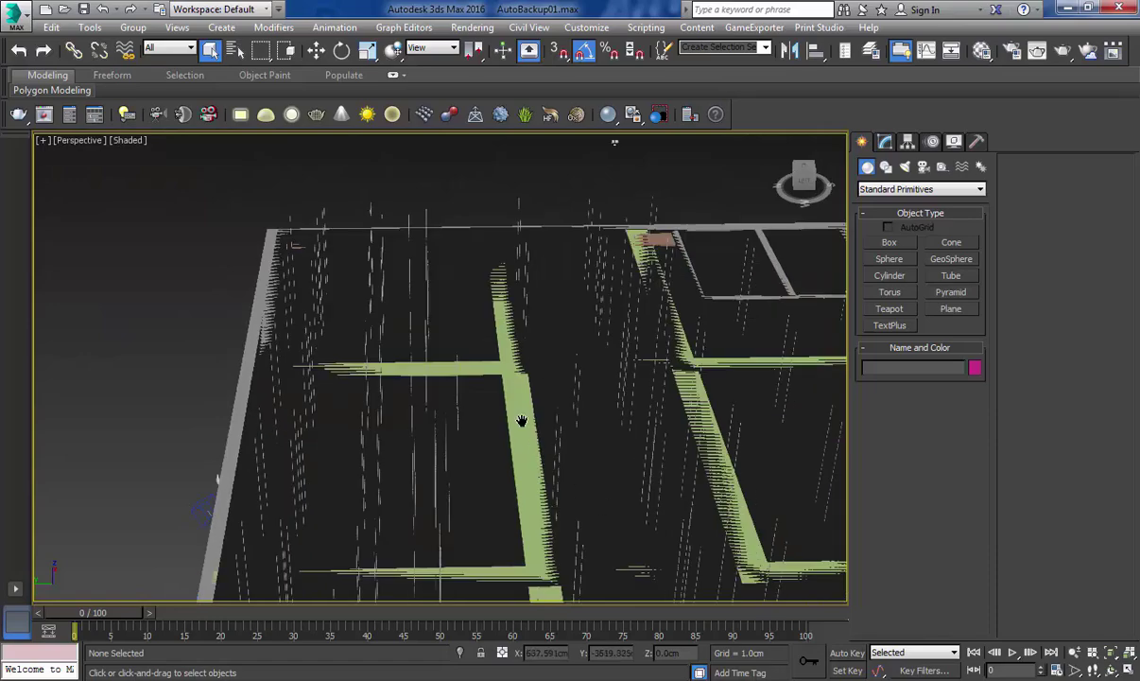
Hide the ceiling plane covering the interior so the beams, pipes and furniture below are exposed
scroll(260, 187, "down", 5)
scroll(454, 368, "down", 1)
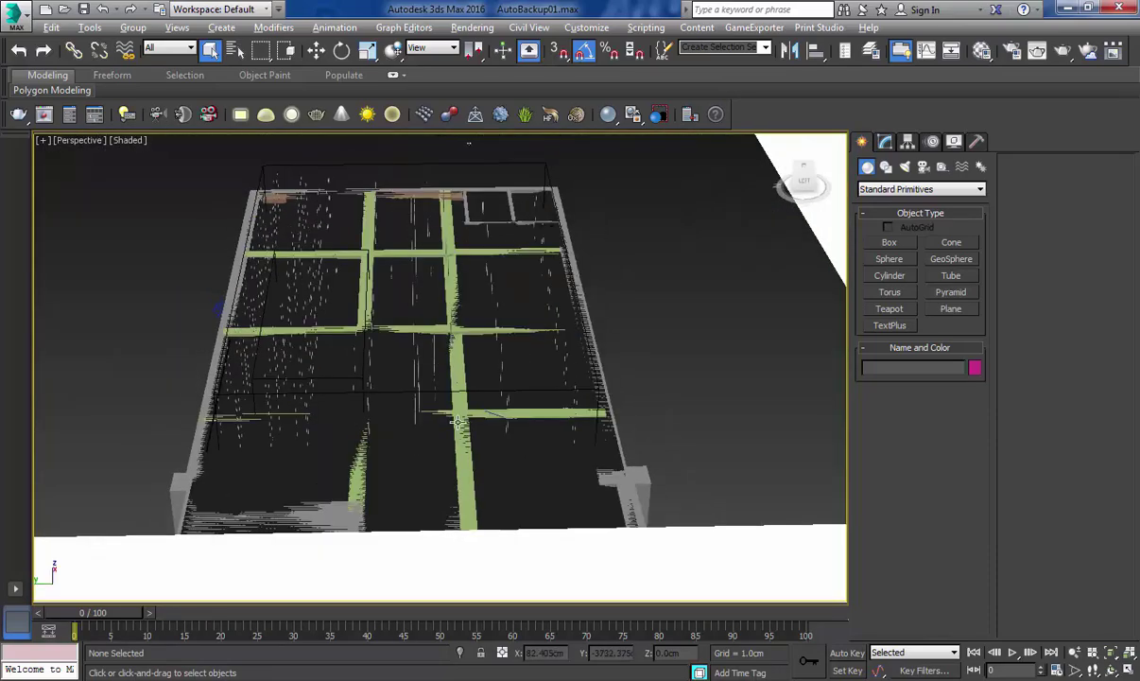
left_click(516, 478)
right_click(516, 476)
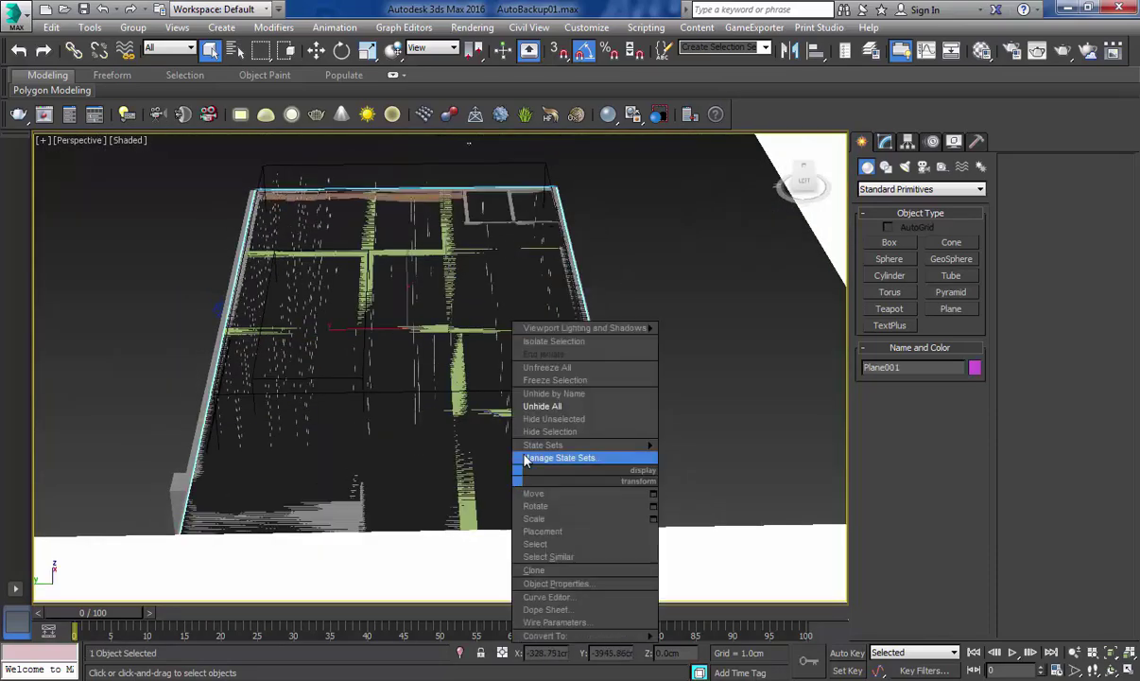
left_click(550, 431)
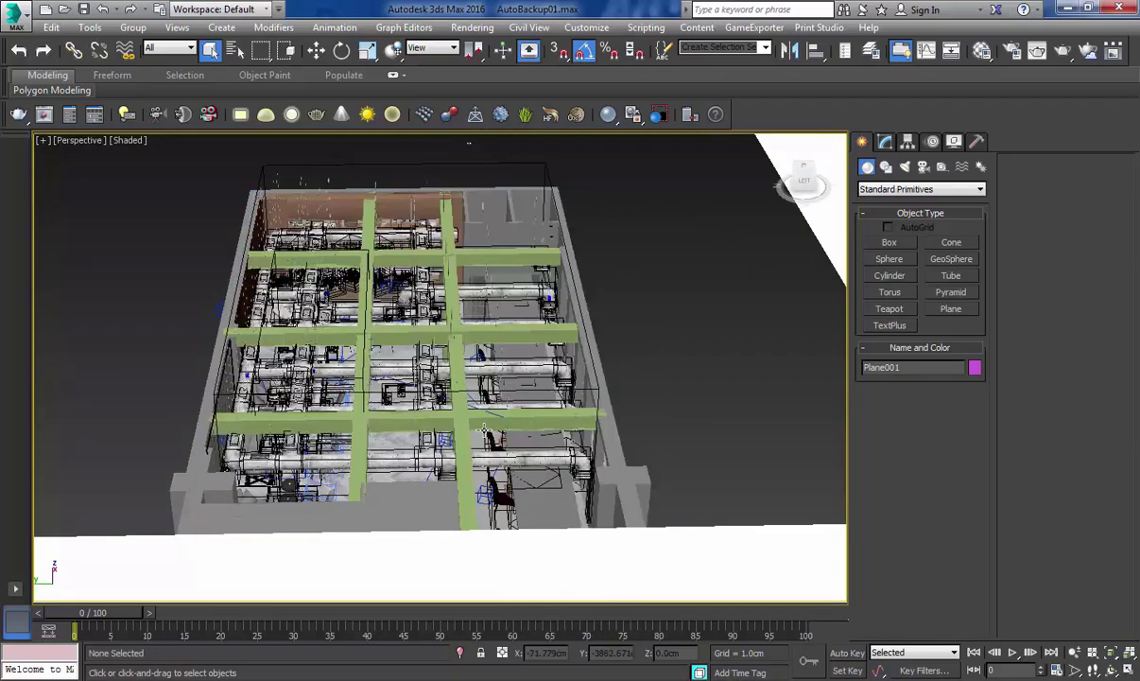
Examine the interior layout from above, including the ceiling beams, pipes, partition rooms and furniture
middle_click_drag(454, 404, 551, 514, "alt")
middle_click_drag(506, 440, 411, 507)
middle_click_drag(502, 488, 522, 485, "alt")
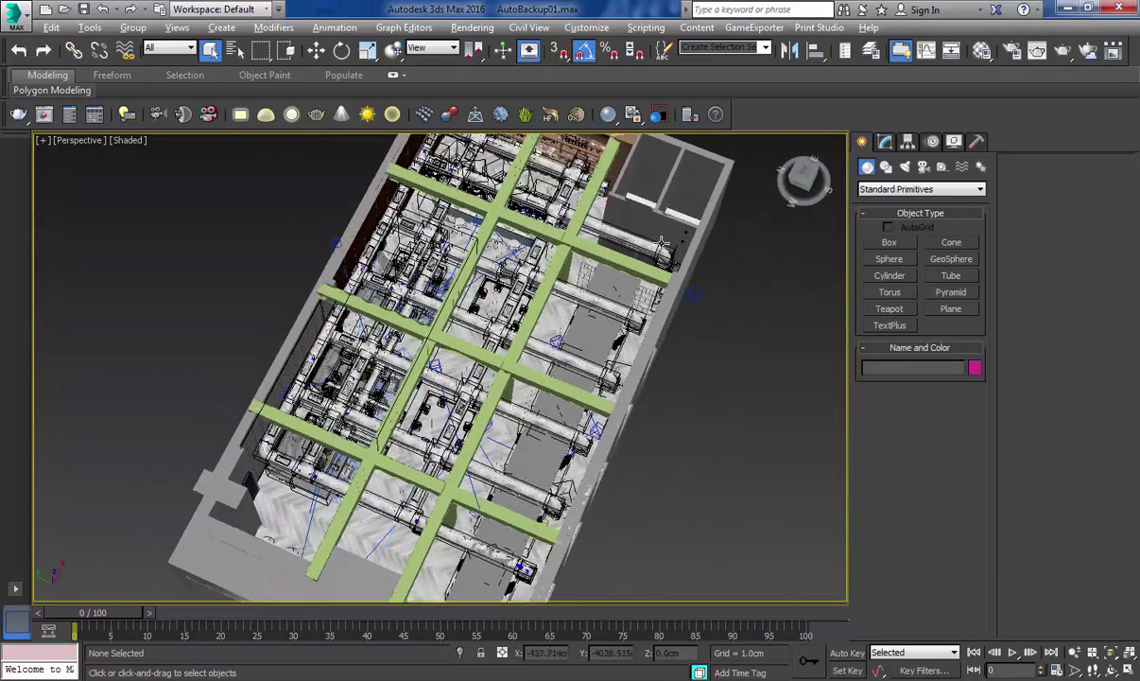
middle_click_drag(395, 316, 489, 354, "alt")
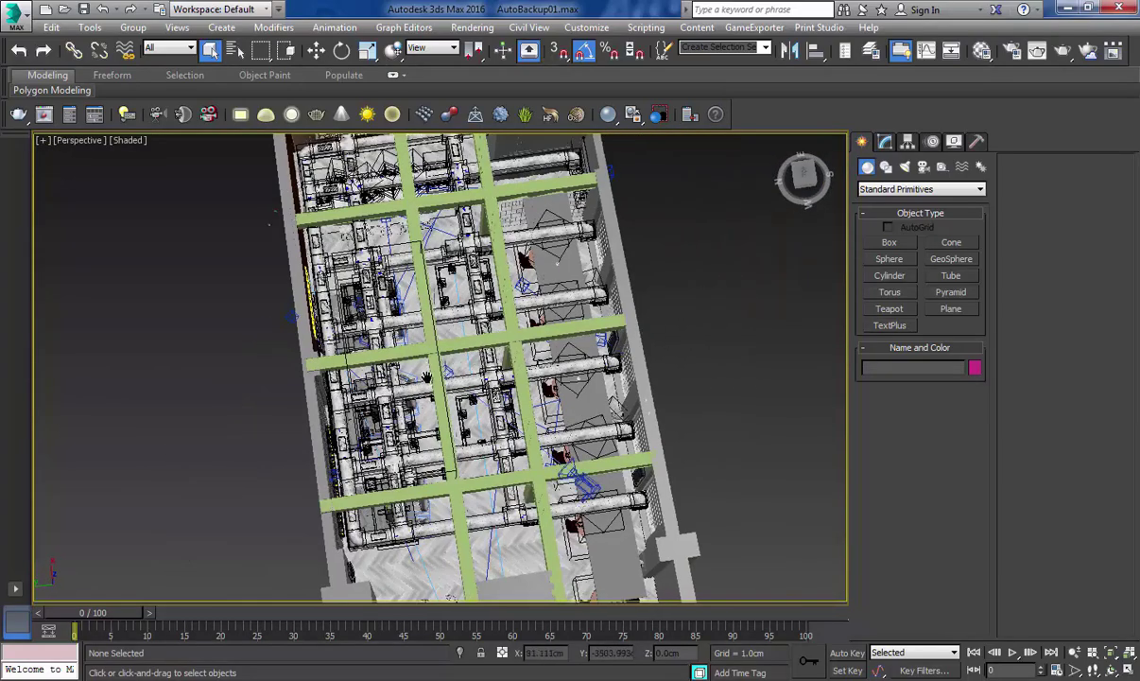
middle_click_drag(416, 274, 405, 434)
middle_click_drag(404, 434, 457, 380)
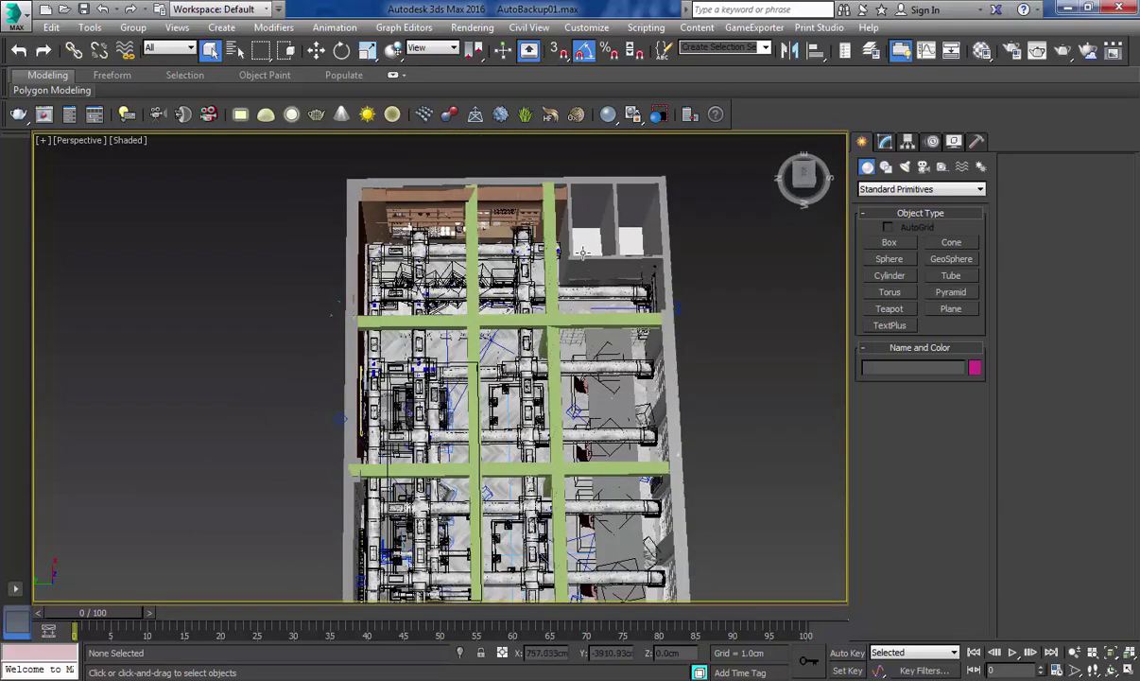
middle_click_drag(476, 322, 448, 300)
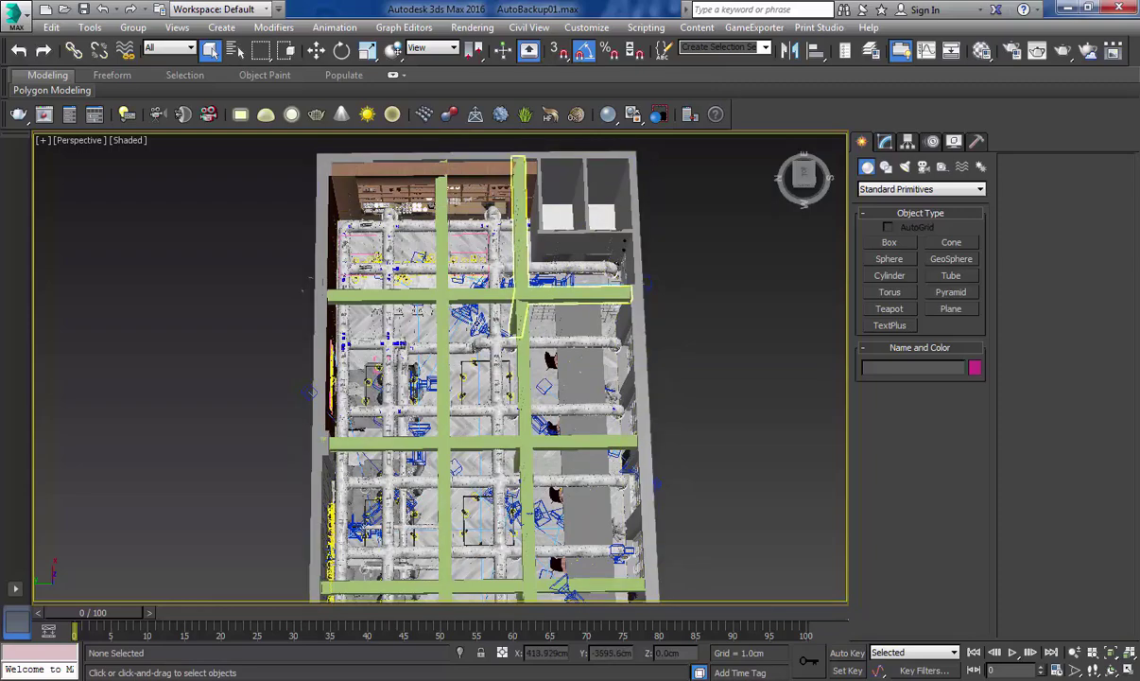
middle_click_drag(509, 329, 495, 265, "alt")
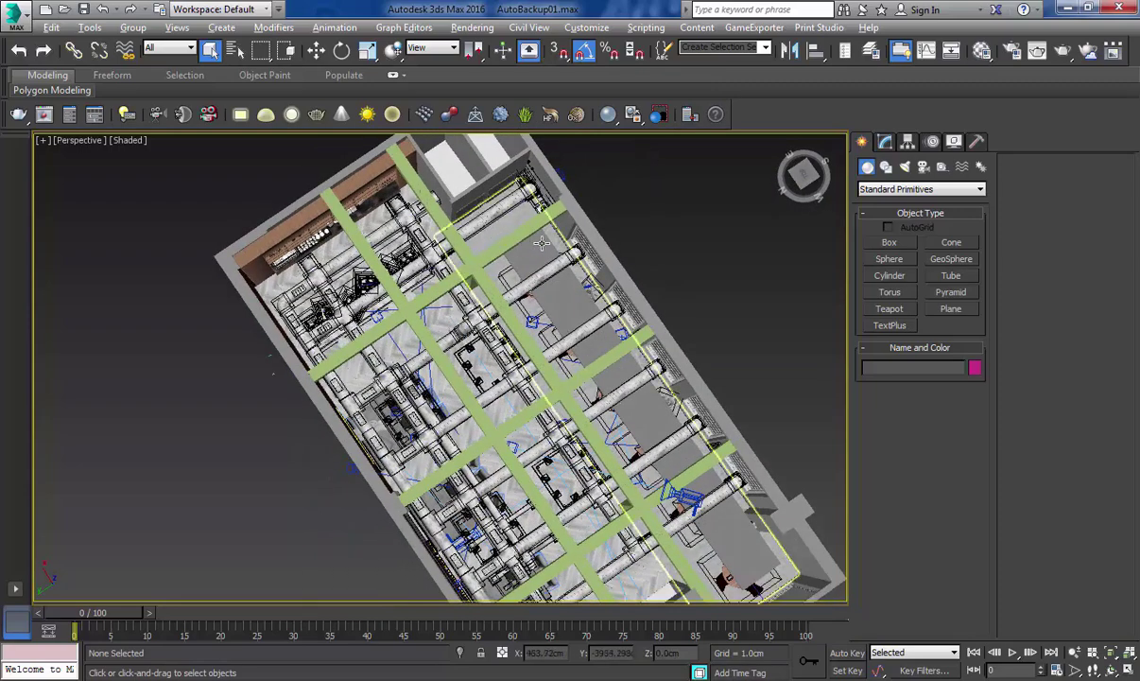
middle_click_drag(591, 479, 571, 465, "alt")
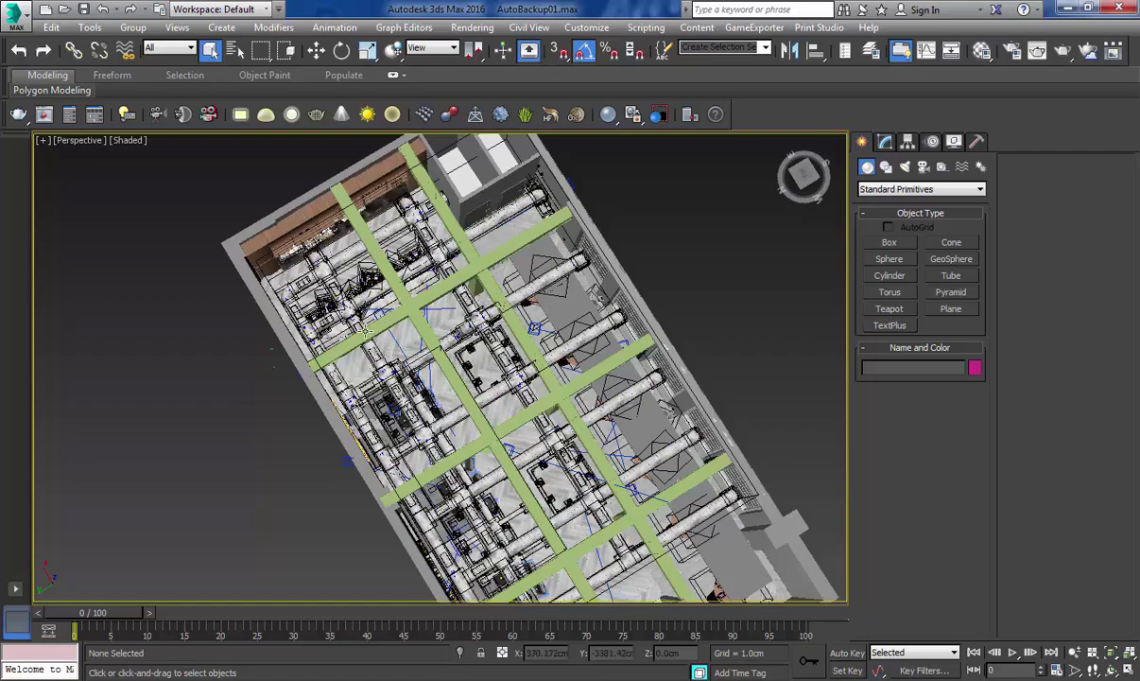
middle_click_drag(348, 310, 350, 176, "alt")
scroll(478, 396, "up", 3)
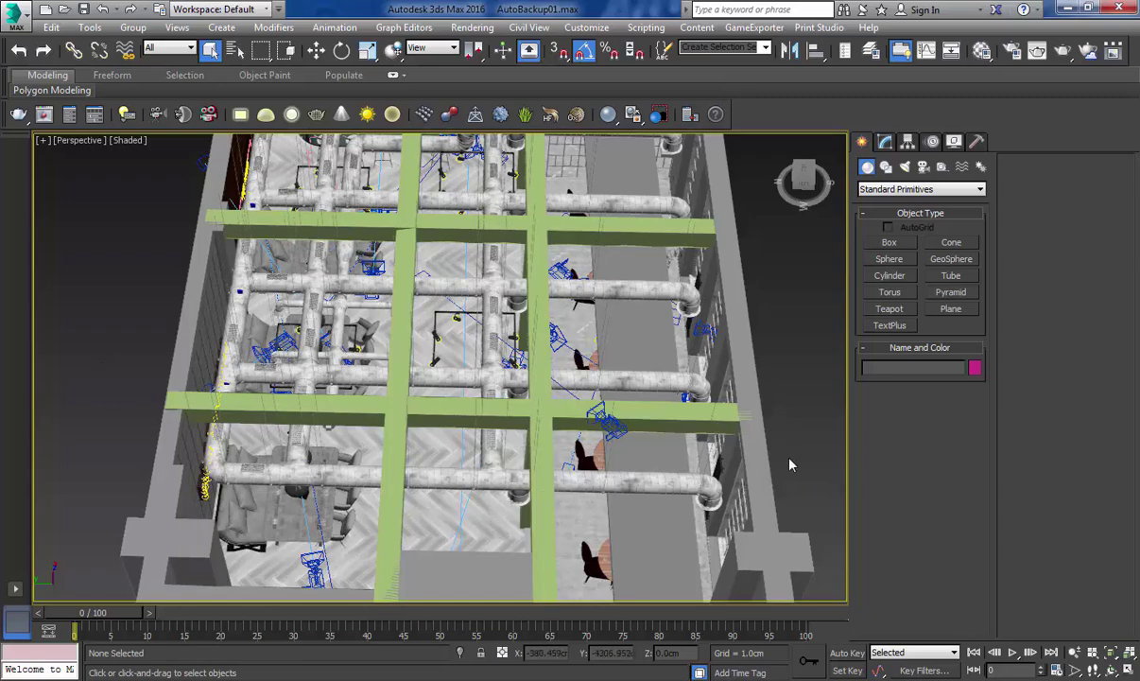
scroll(500, 398, "down", 3)
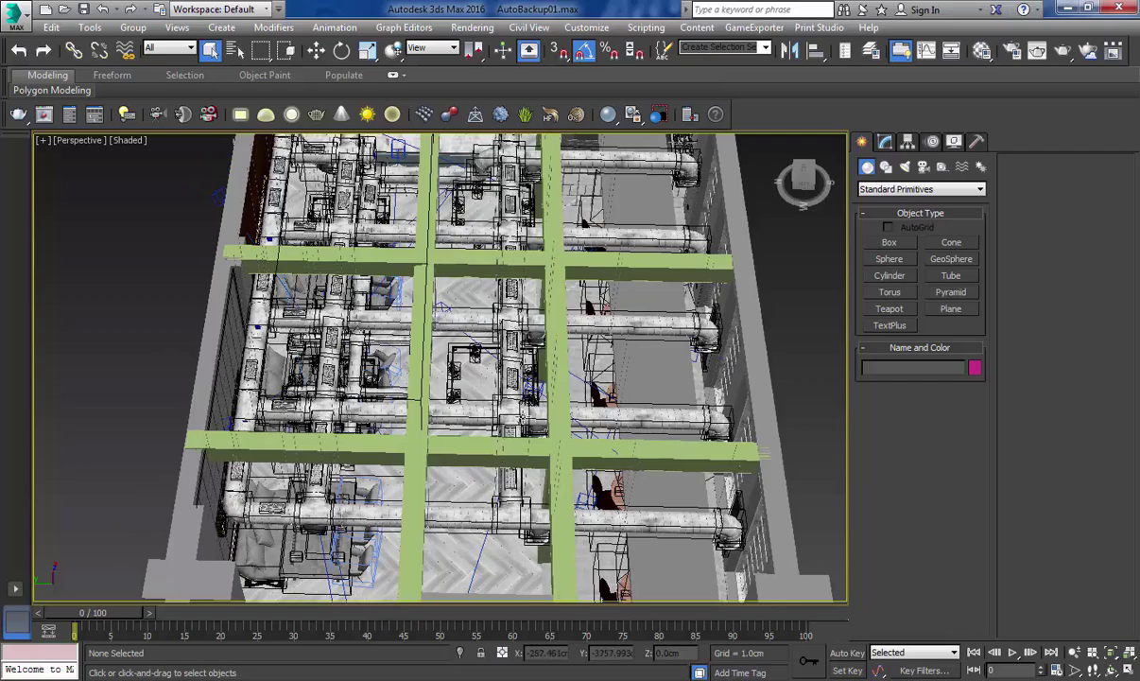
Examine the whole building from outside, including the row of windows along the long wall
scroll(515, 402, "down", 4)
middle_click_drag(519, 428, 563, 458, "alt")
scroll(433, 444, "up", 2)
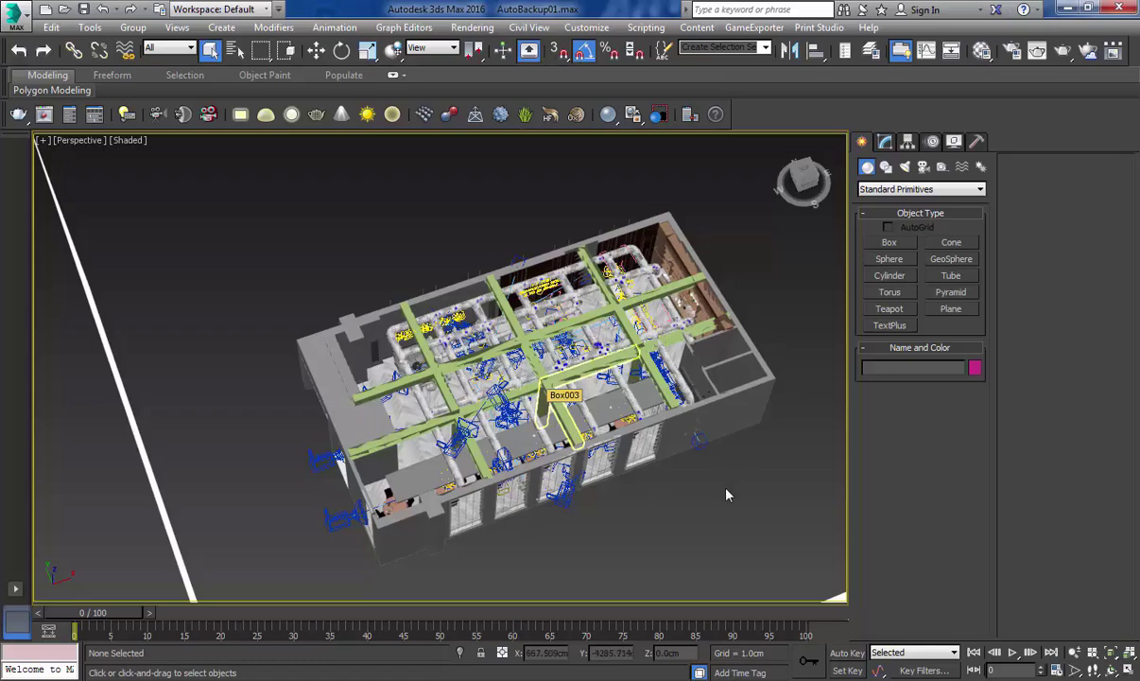
middle_click_drag(375, 561, 383, 461, "alt")
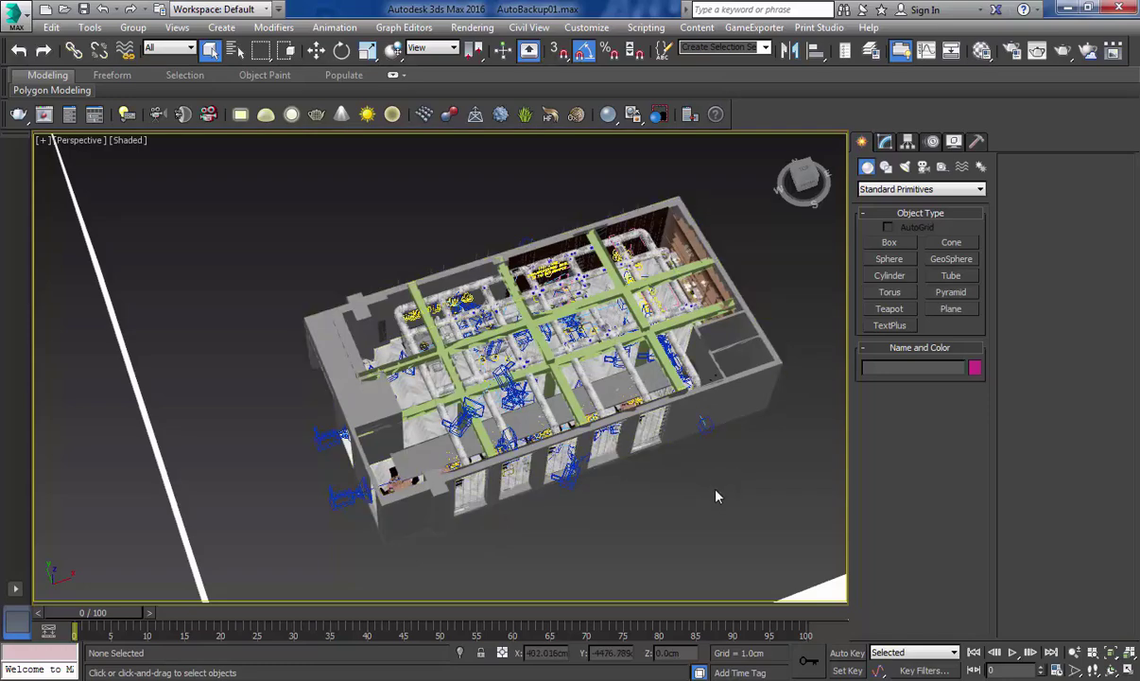
middle_click_drag(716, 496, 621, 513, "alt")
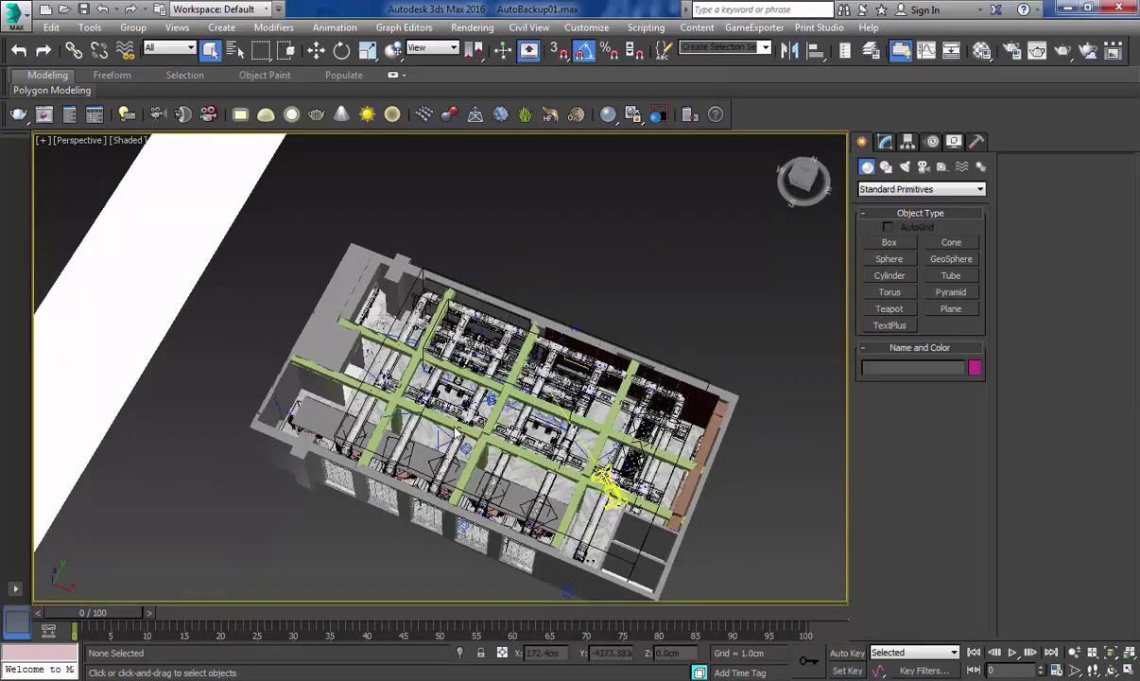
scroll(481, 540, "up", 4)
middle_click_drag(481, 541, 478, 461, "alt")
scroll(558, 502, "down", 2)
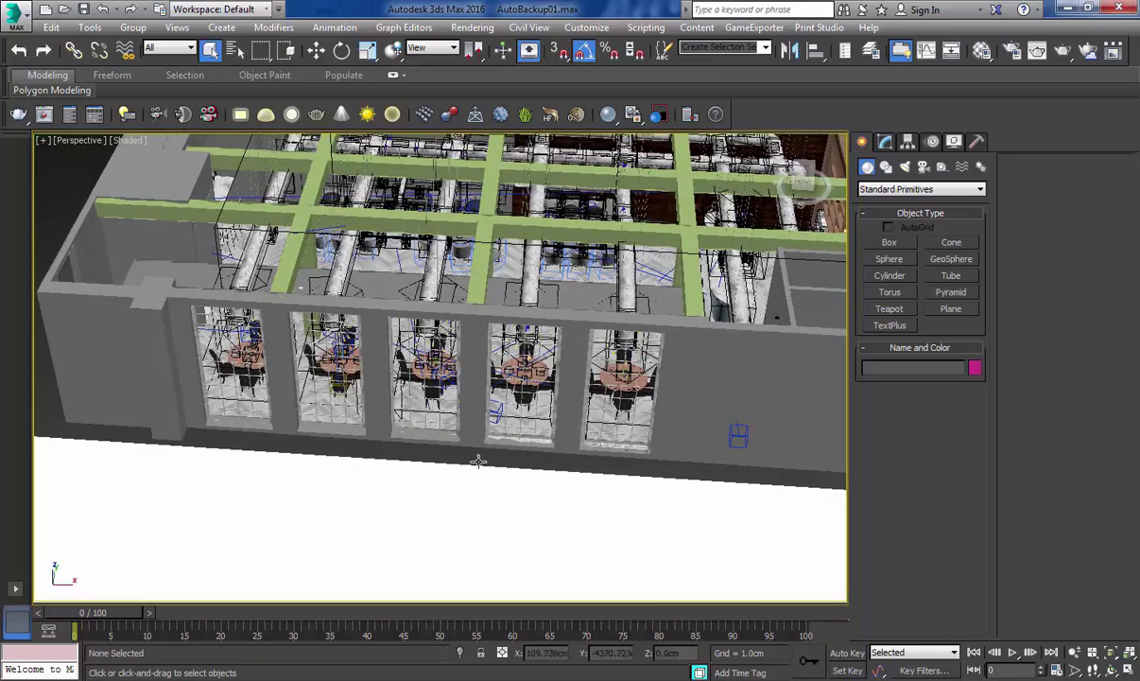
Create a VRayLight in the empty area outside the window wall and set its type to Dome
middle_click_drag(575, 343, 556, 406, "alt")
scroll(562, 452, "down", 2)
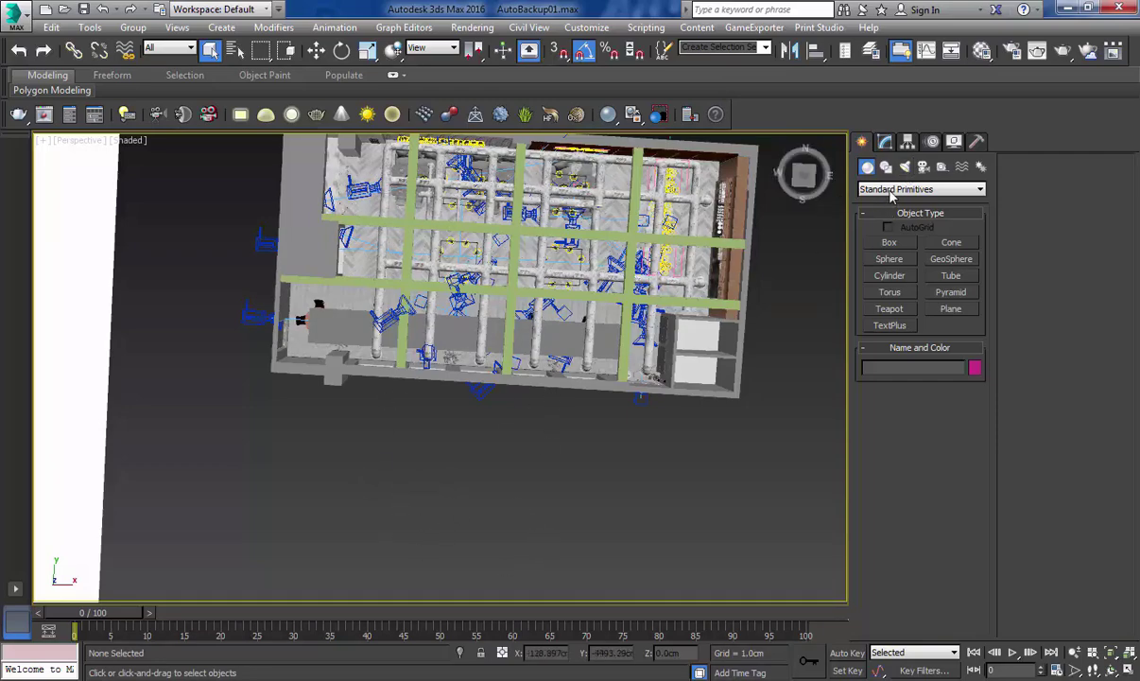
left_click(908, 166)
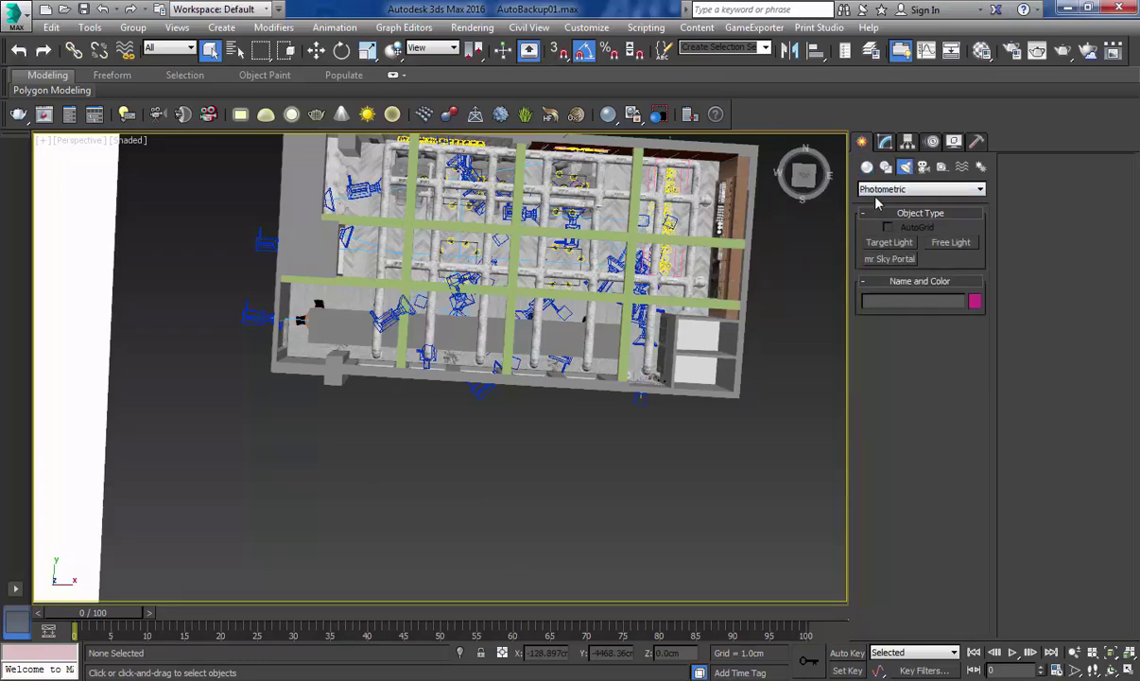
left_click(884, 189)
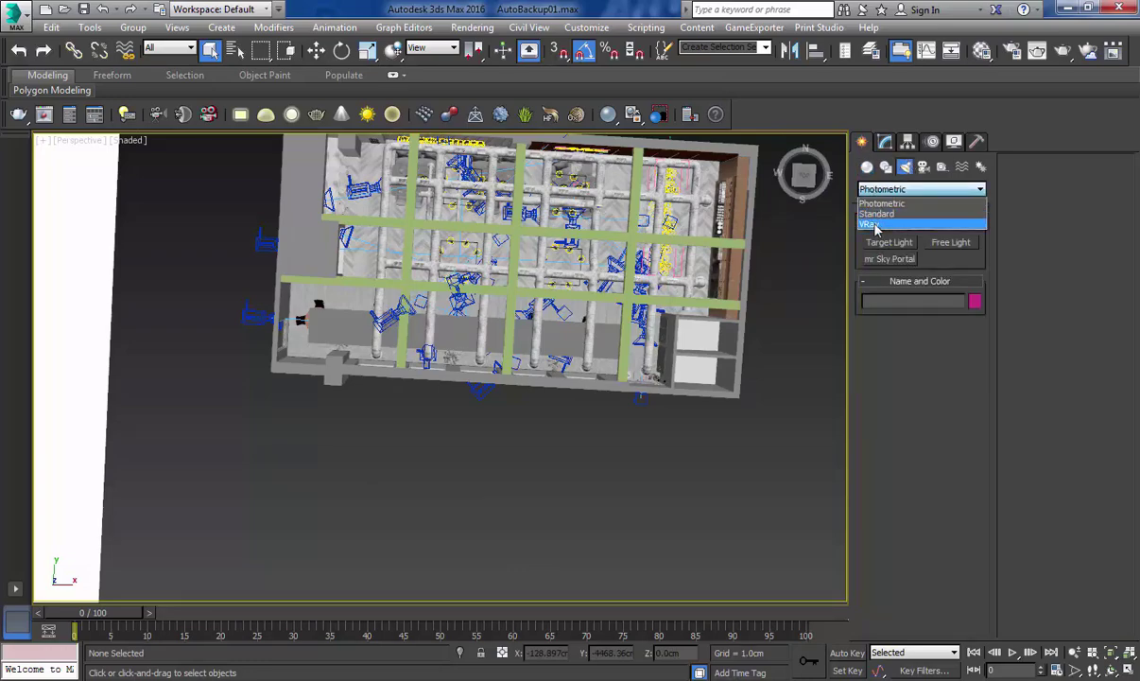
left_click(876, 224)
left_click(891, 243)
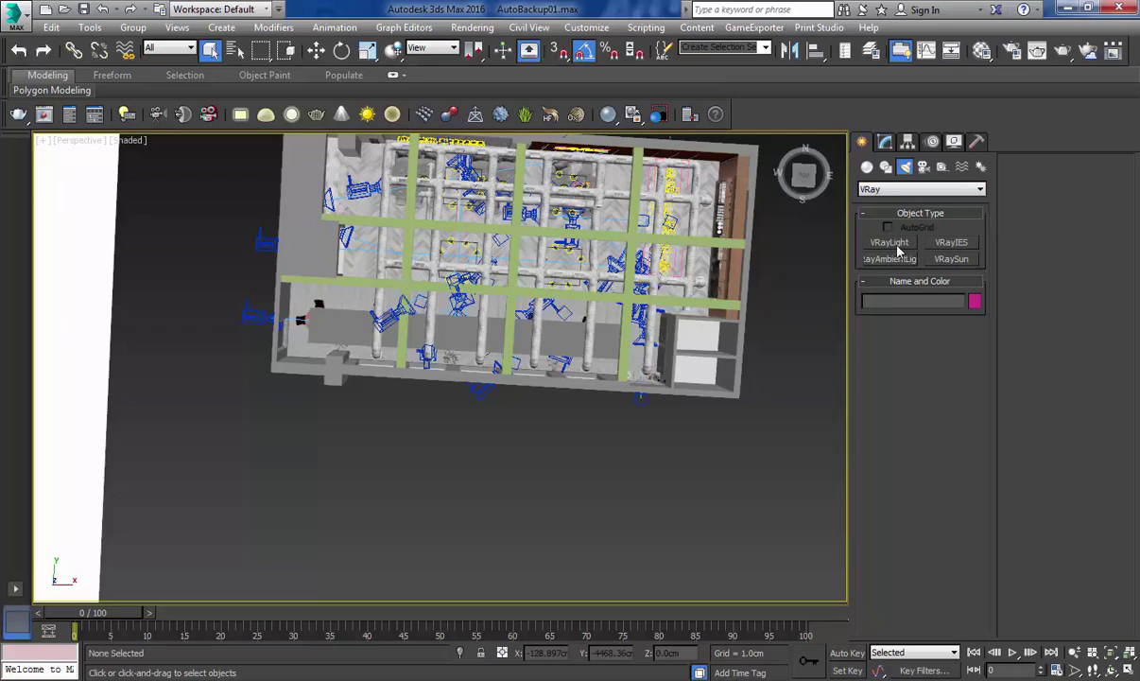
left_click_drag(460, 482, 548, 532)
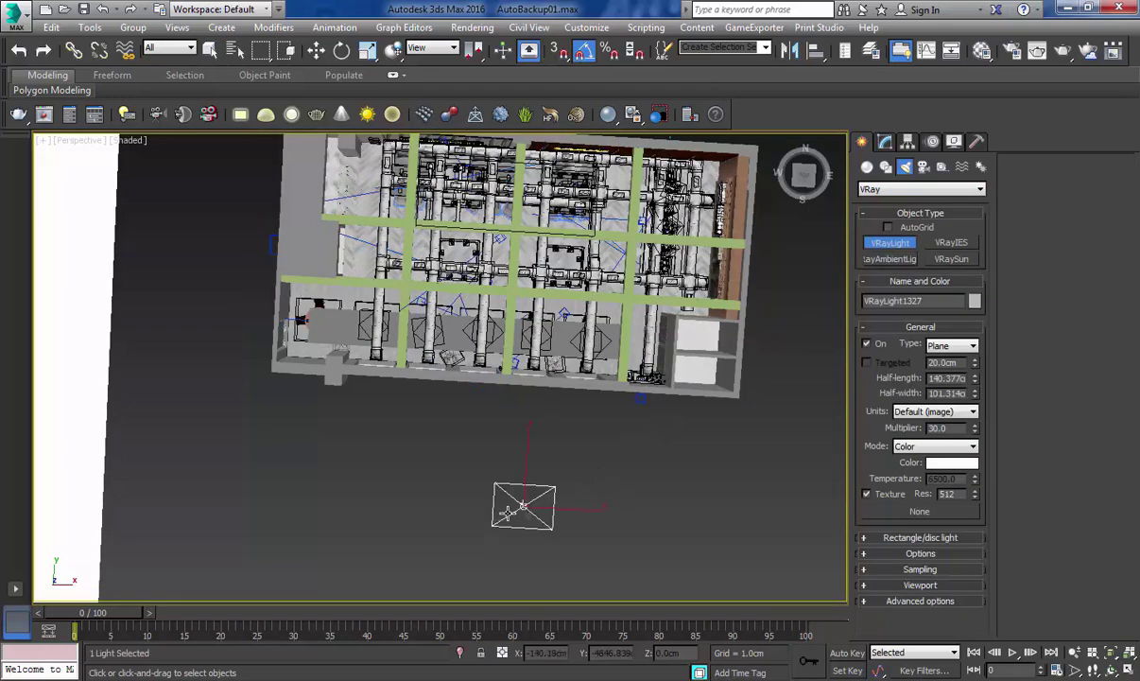
left_click(950, 346)
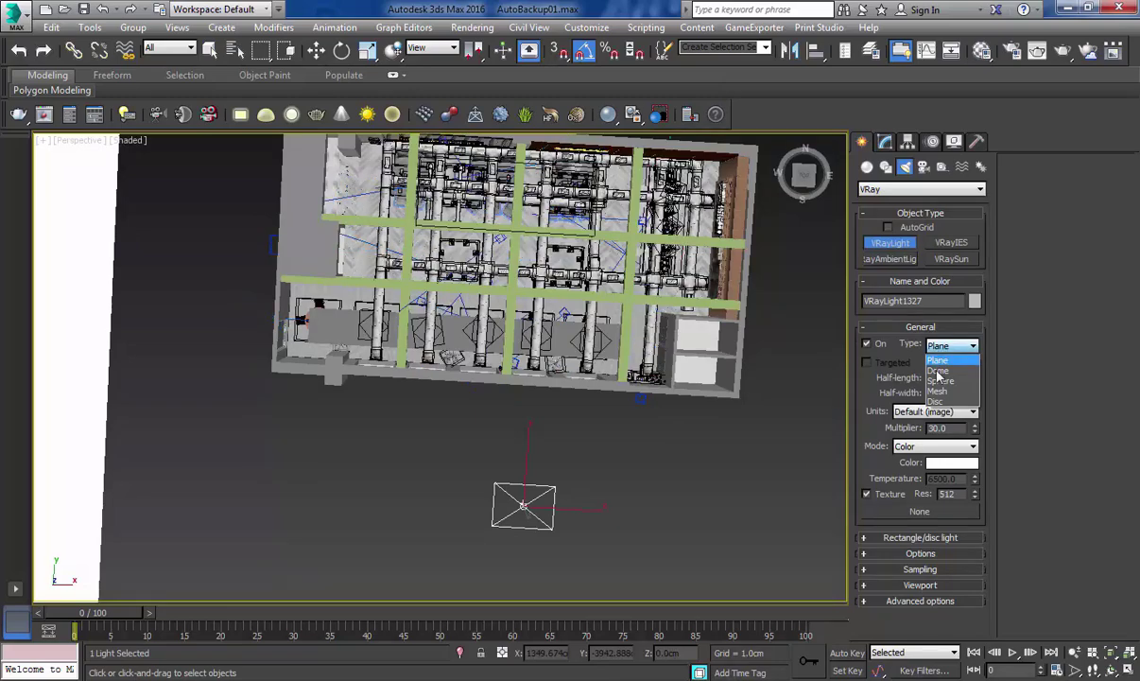
left_click(939, 379)
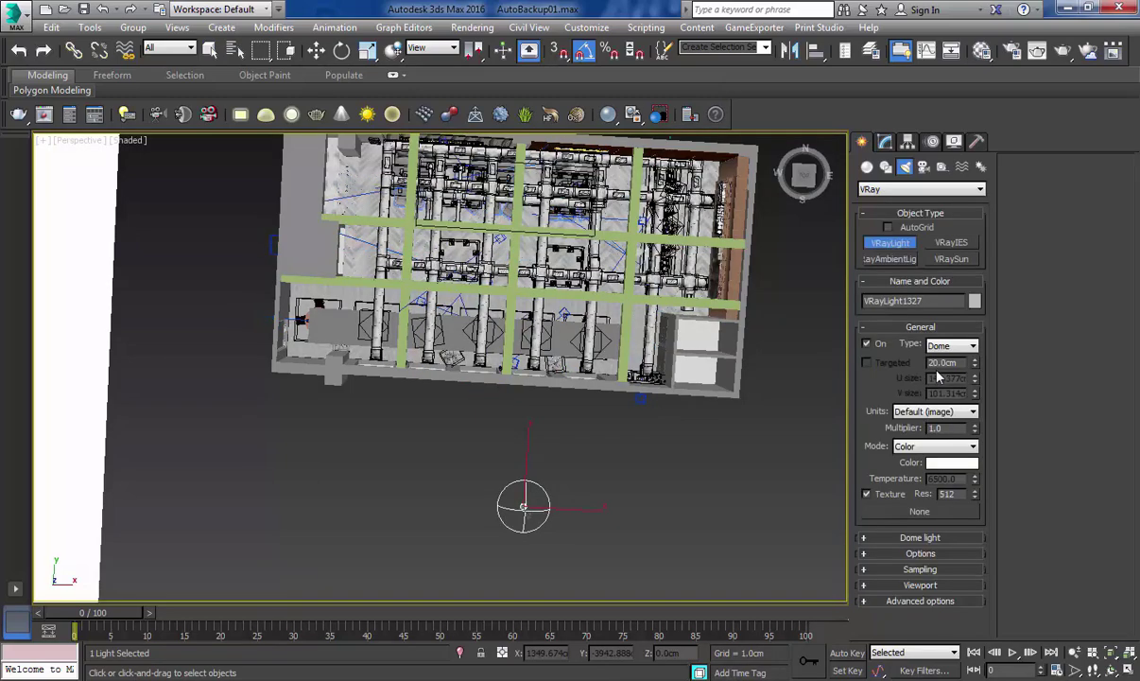
right_click(591, 501)
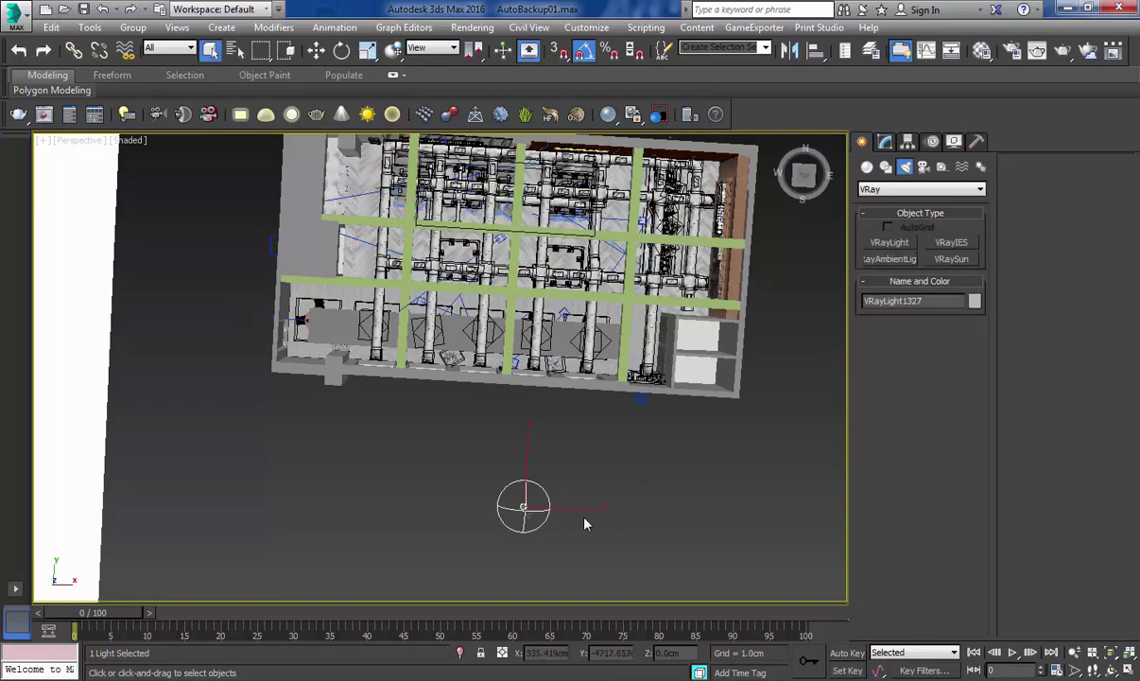
View the dome light's parameters and the map types available for its texture, and deselect the light
left_click(884, 142)
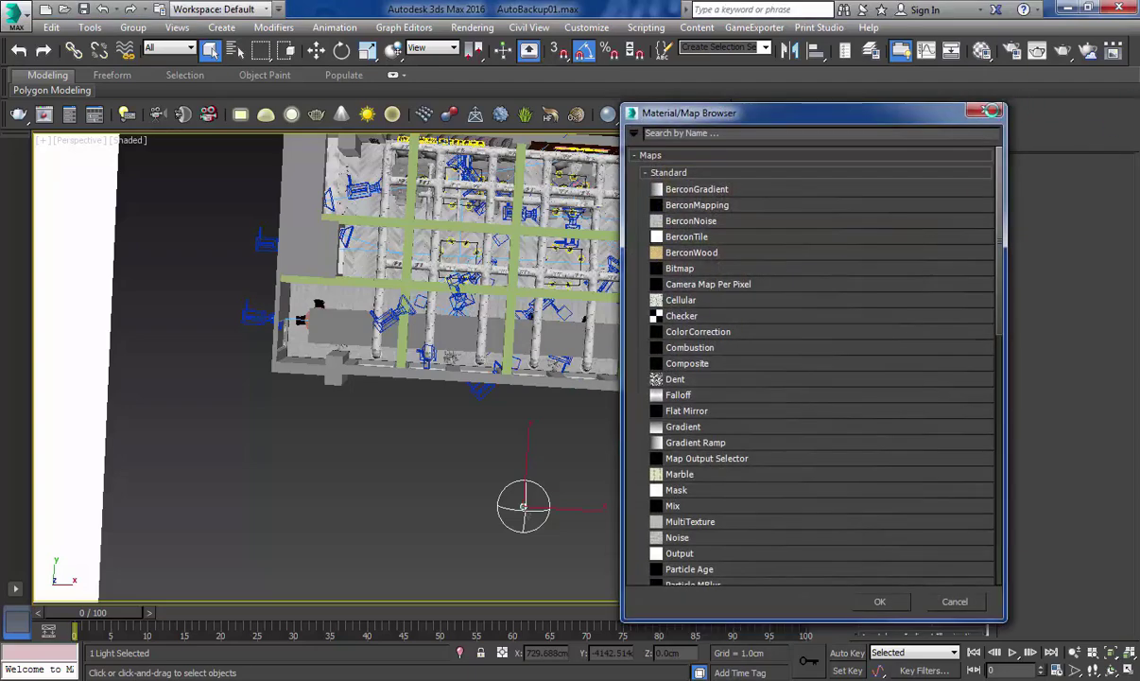
left_click(995, 114)
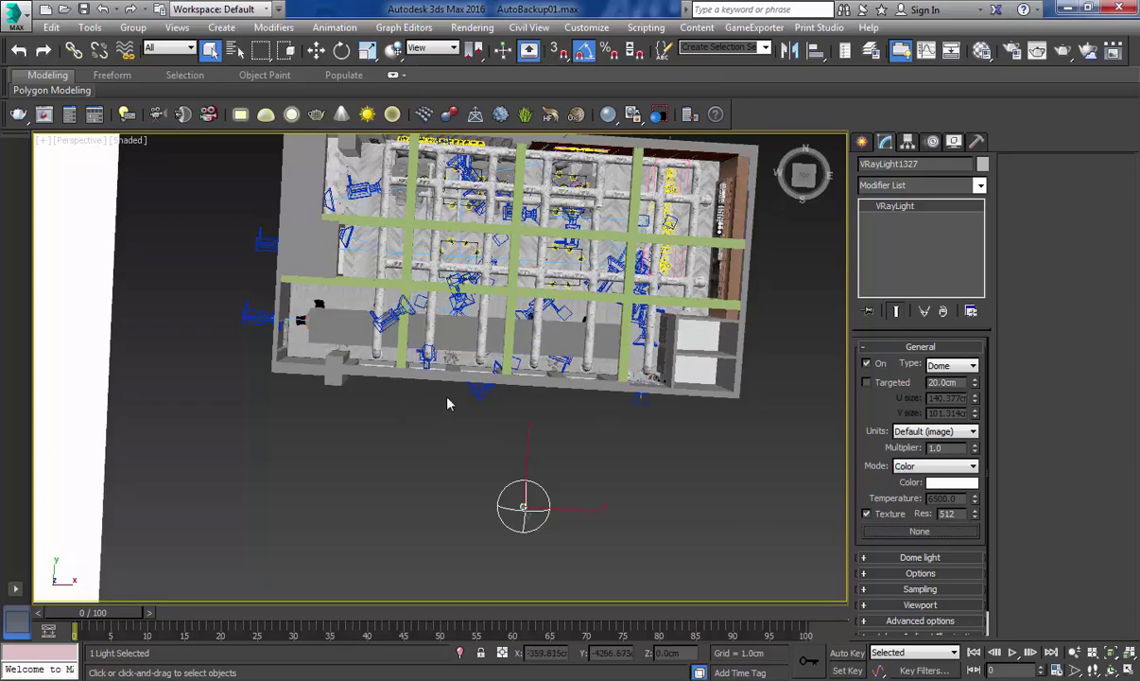
middle_click_drag(449, 404, 544, 311, "alt")
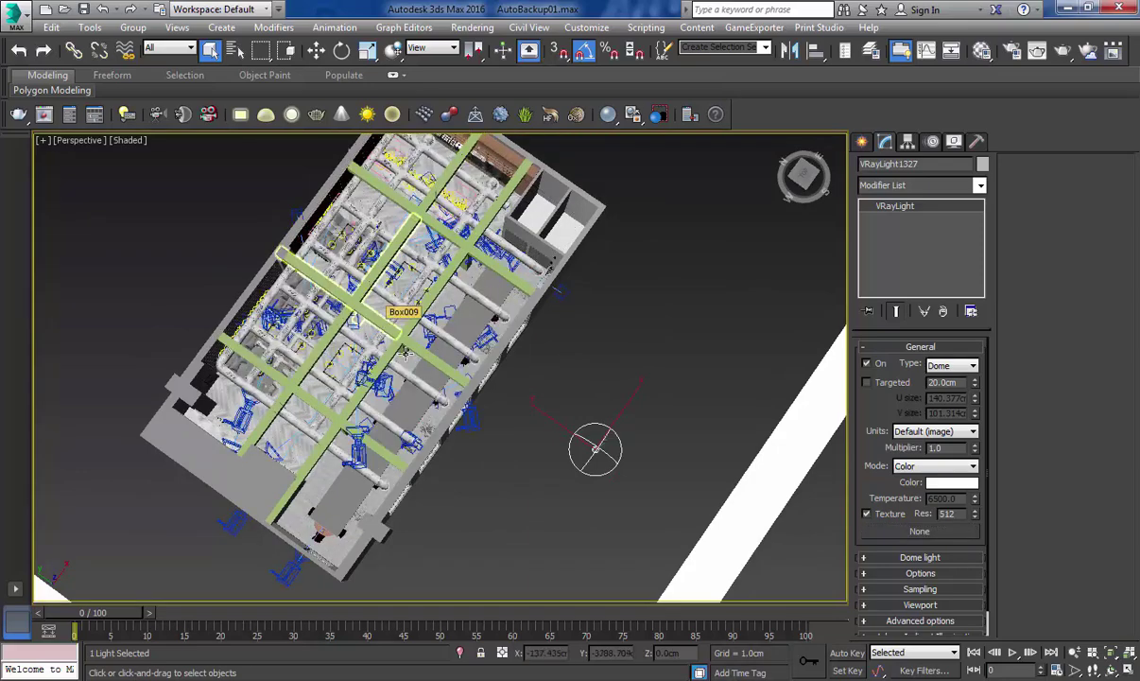
left_click(621, 338)
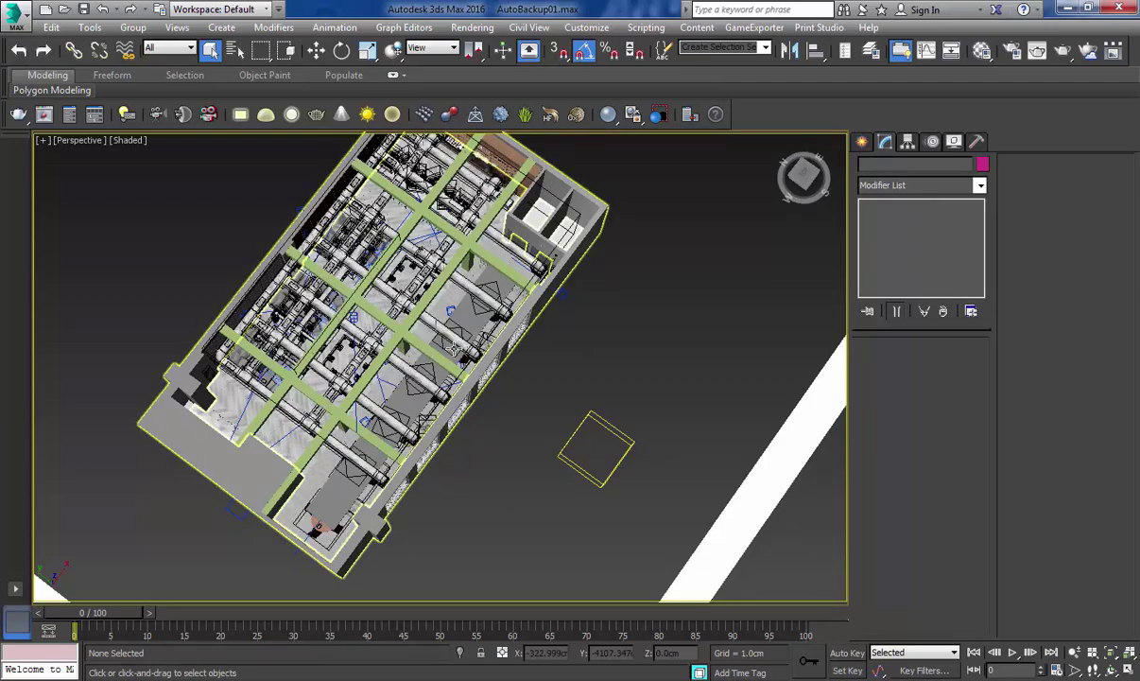
Inspect the window openings of the long wall up close from outside the building
scroll(486, 440, "up", 10)
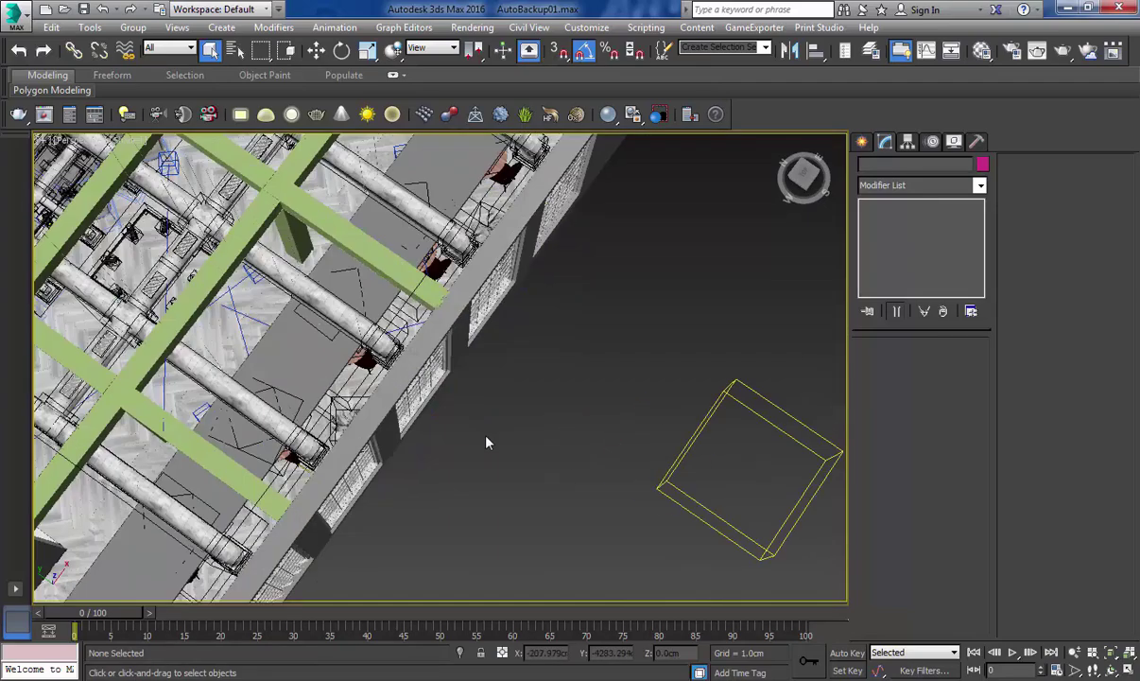
scroll(497, 317, "up", 8)
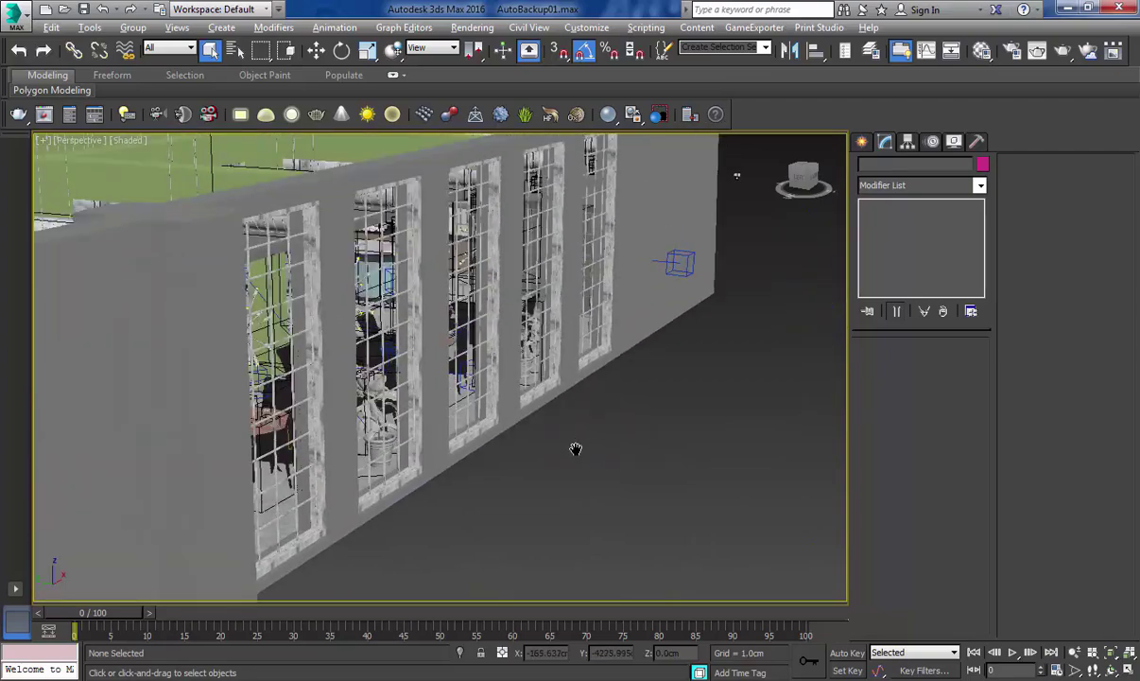
scroll(559, 440, "down", 8)
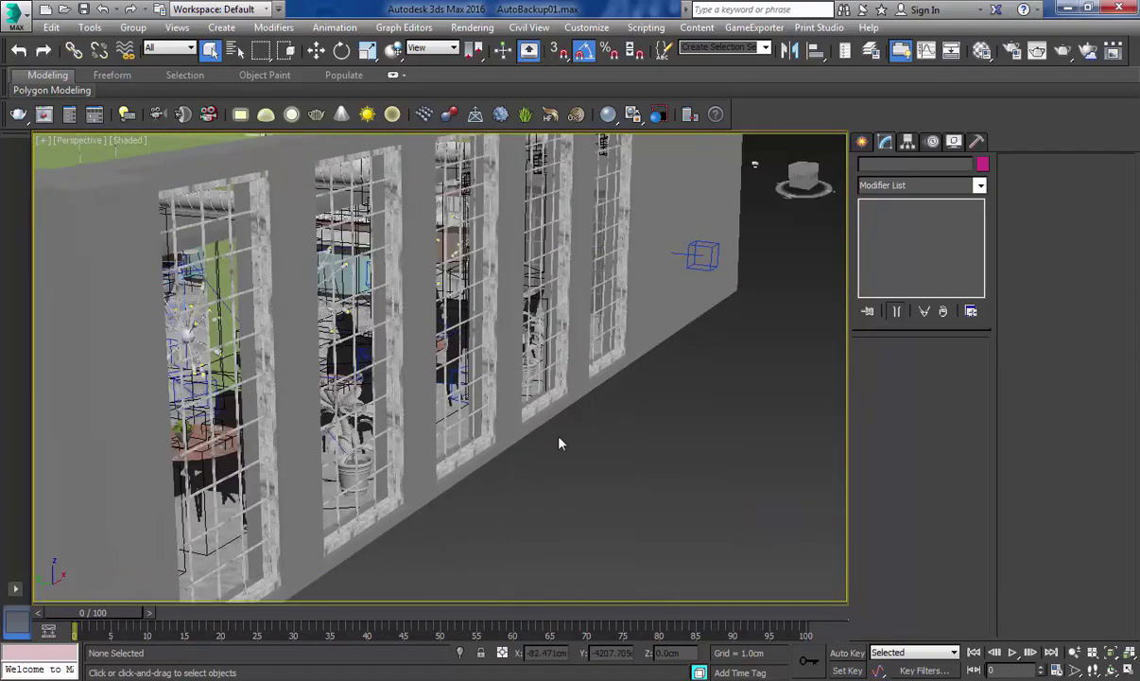
middle_click_drag(560, 441, 670, 441, "alt")
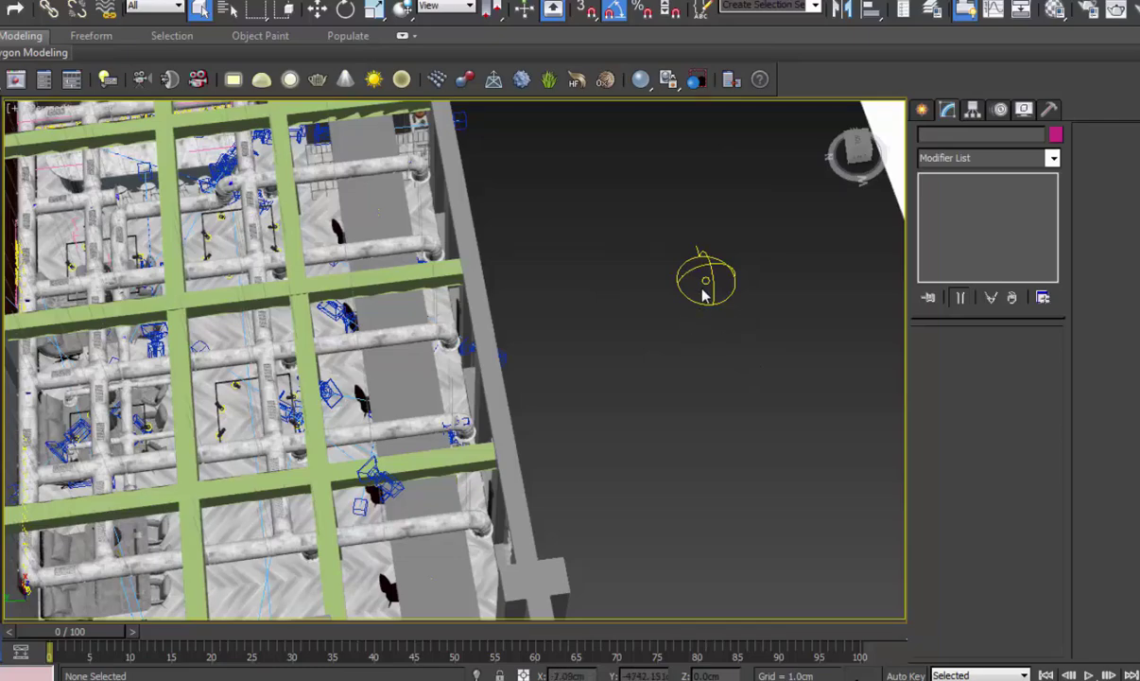
key("m")
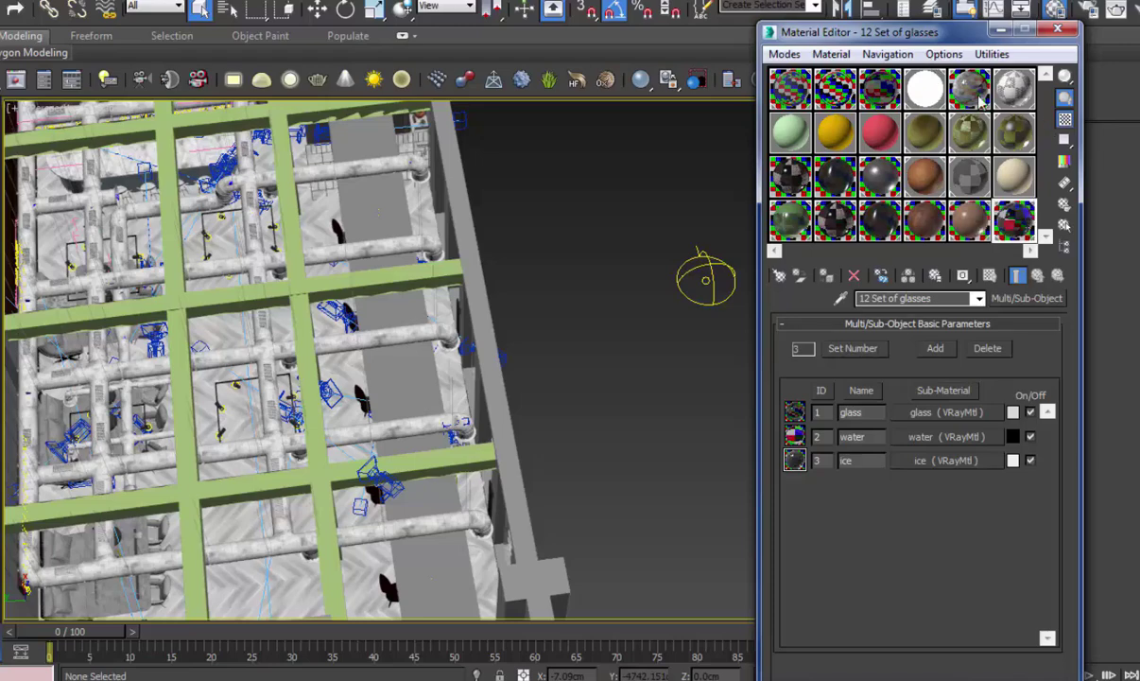
left_click_drag(983, 32, 420, 27)
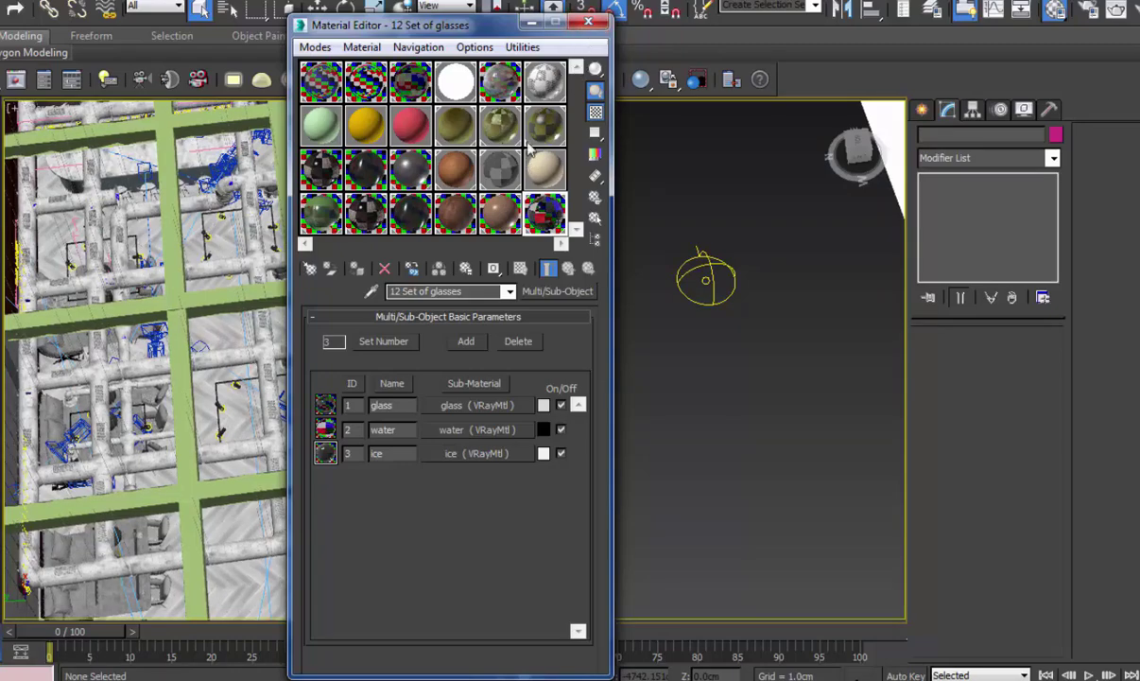
left_click(588, 21)
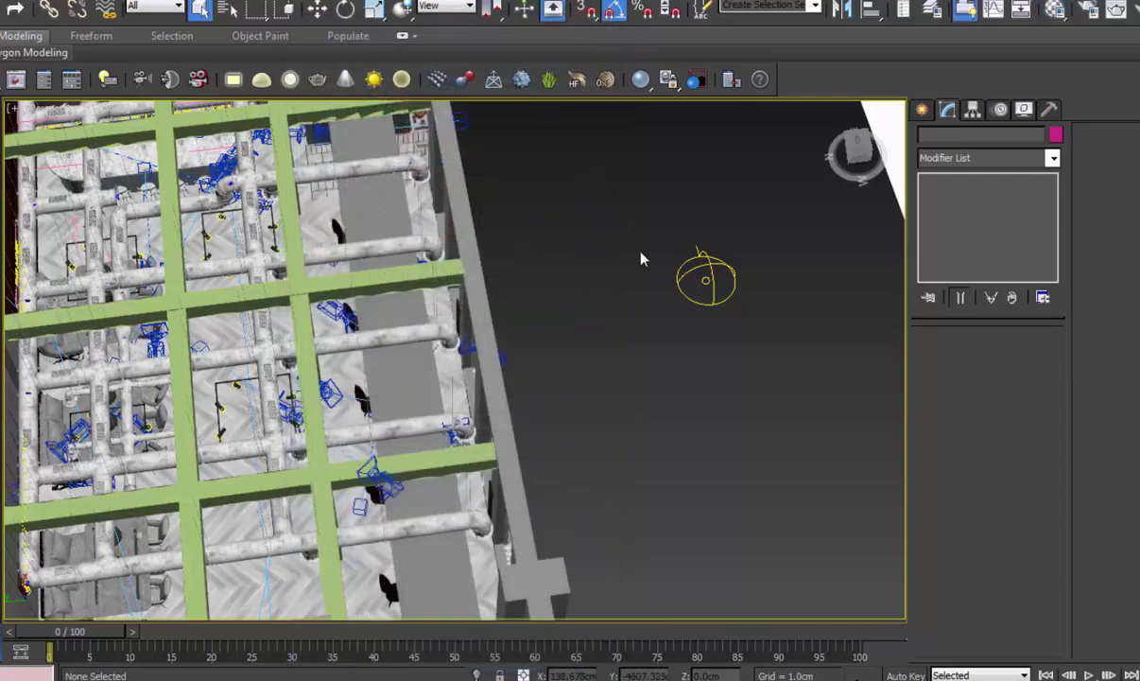
Select the dome light outside the building and assign a VRayHDRI map as its texture
left_click(704, 277)
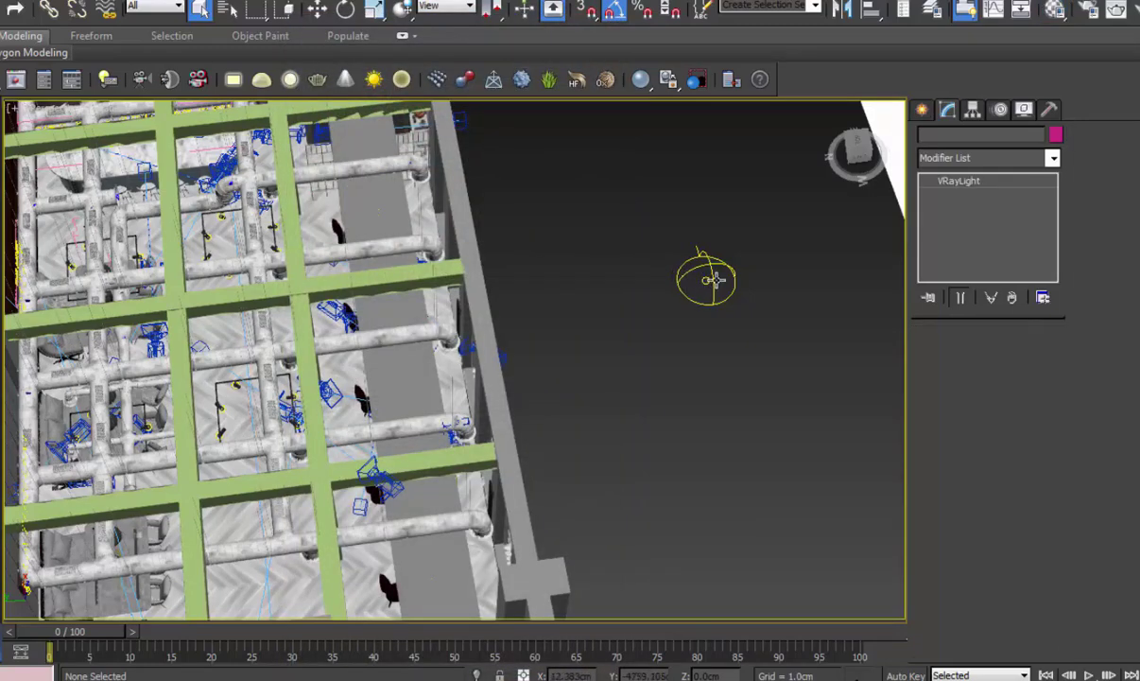
left_click(927, 354)
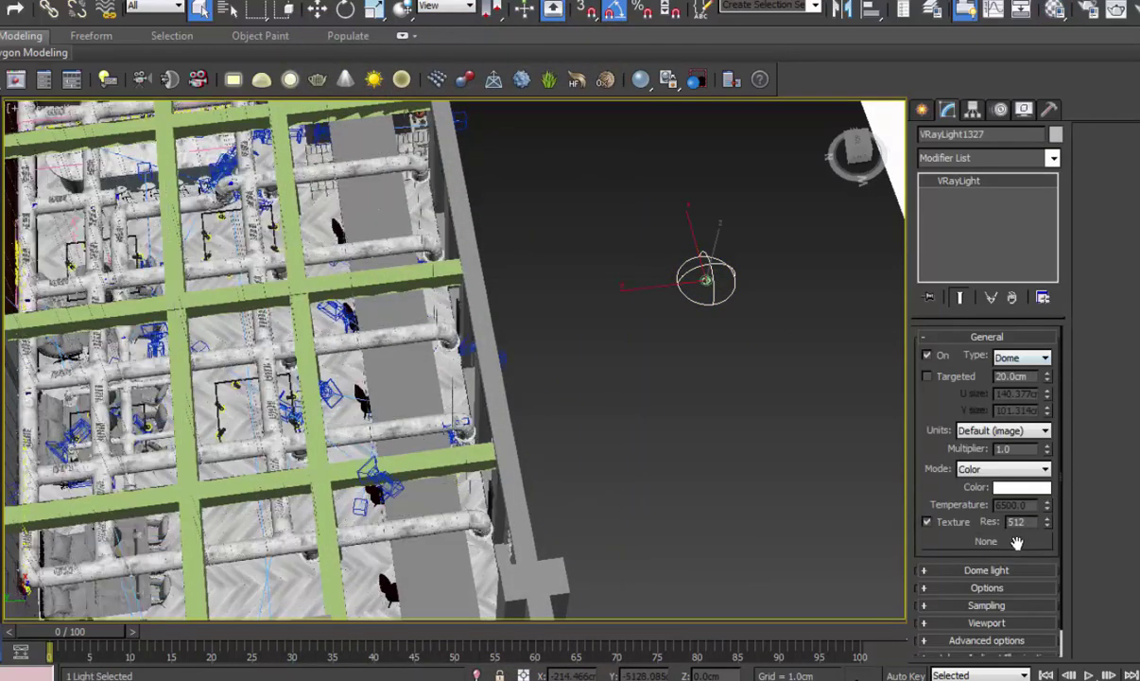
left_click(1017, 545)
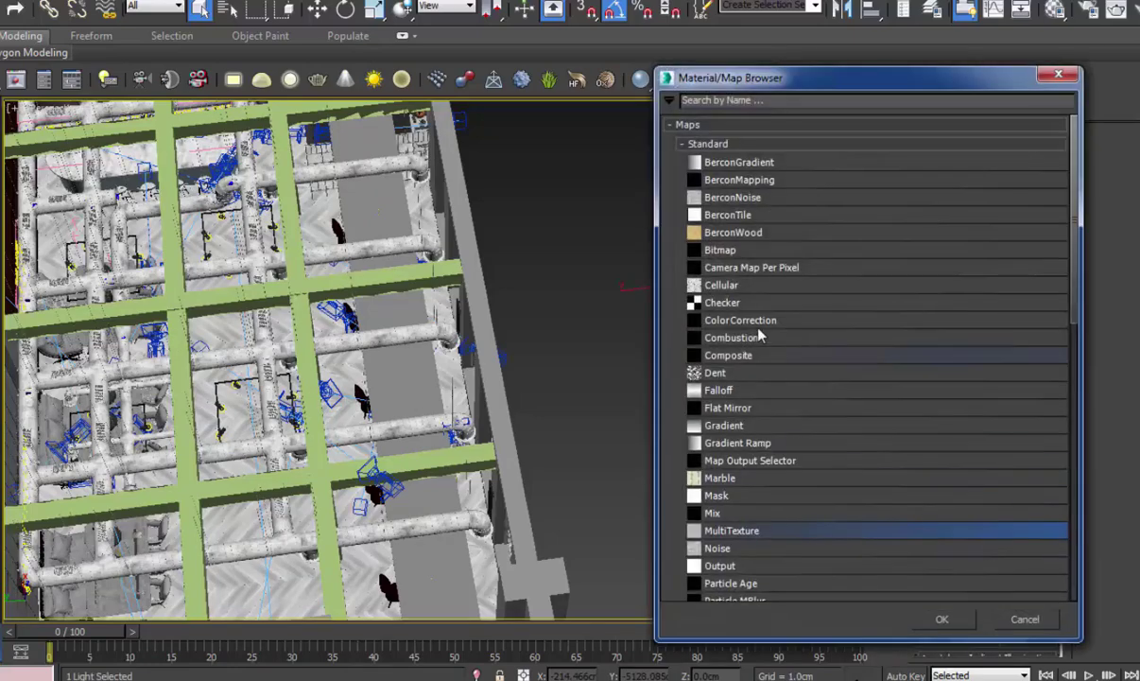
scroll(777, 393, "down", 2)
scroll(780, 435, "down", 6)
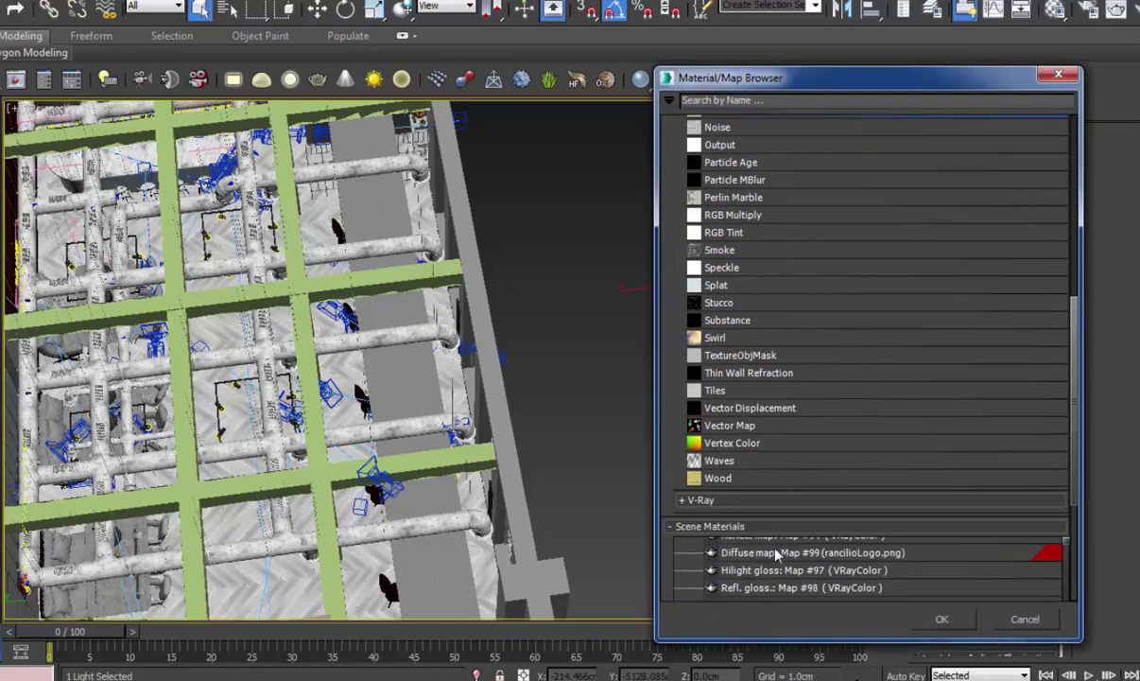
left_click(756, 506)
scroll(763, 485, "down", 3)
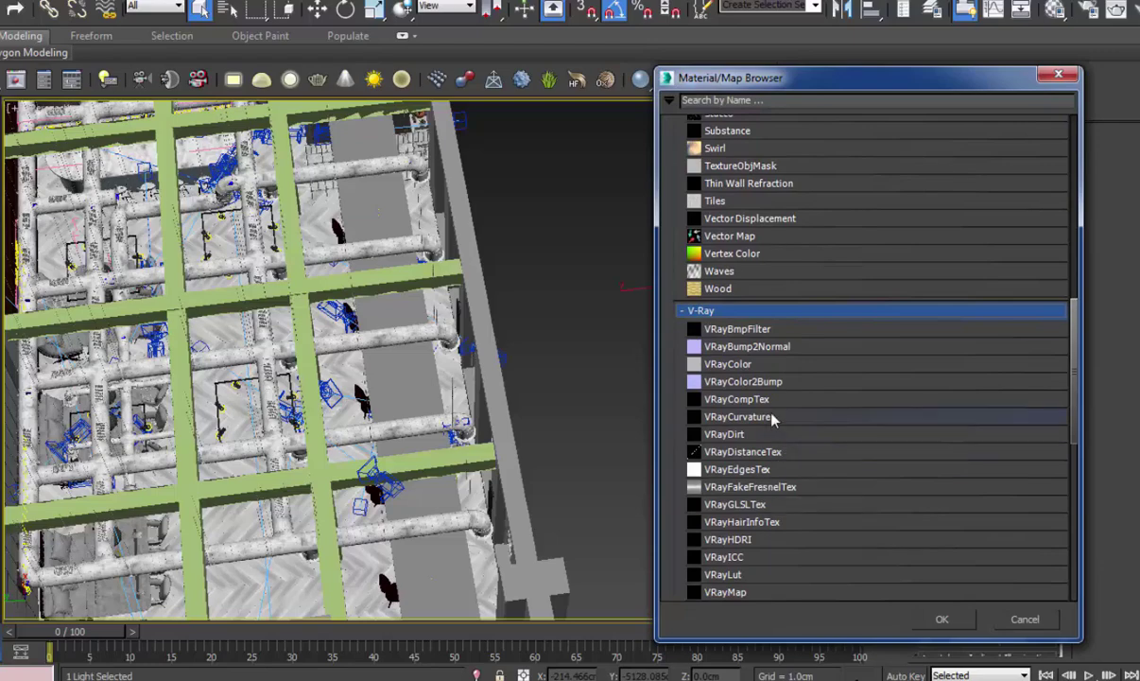
scroll(763, 481, "down", 1)
left_click(738, 497)
left_click(942, 618)
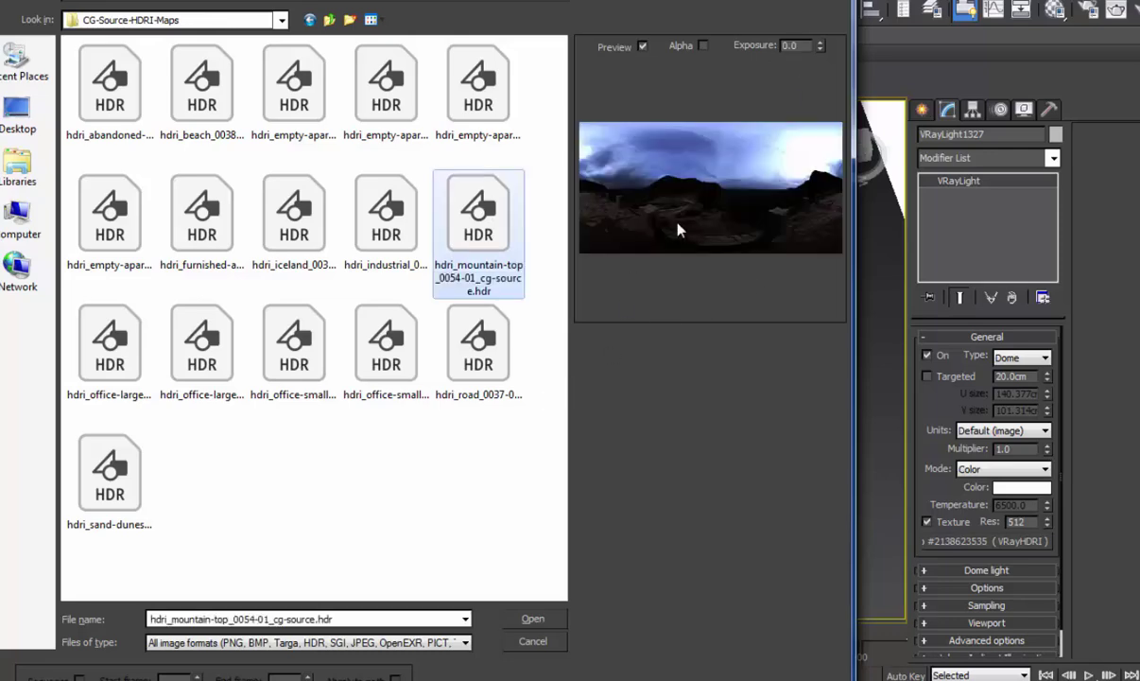
Preview hdri_mountain-top_0054-01_cg-source.hdr at exposure 1, reset the exposure to 0, and load the file into the HDRI map
left_click(795, 45)
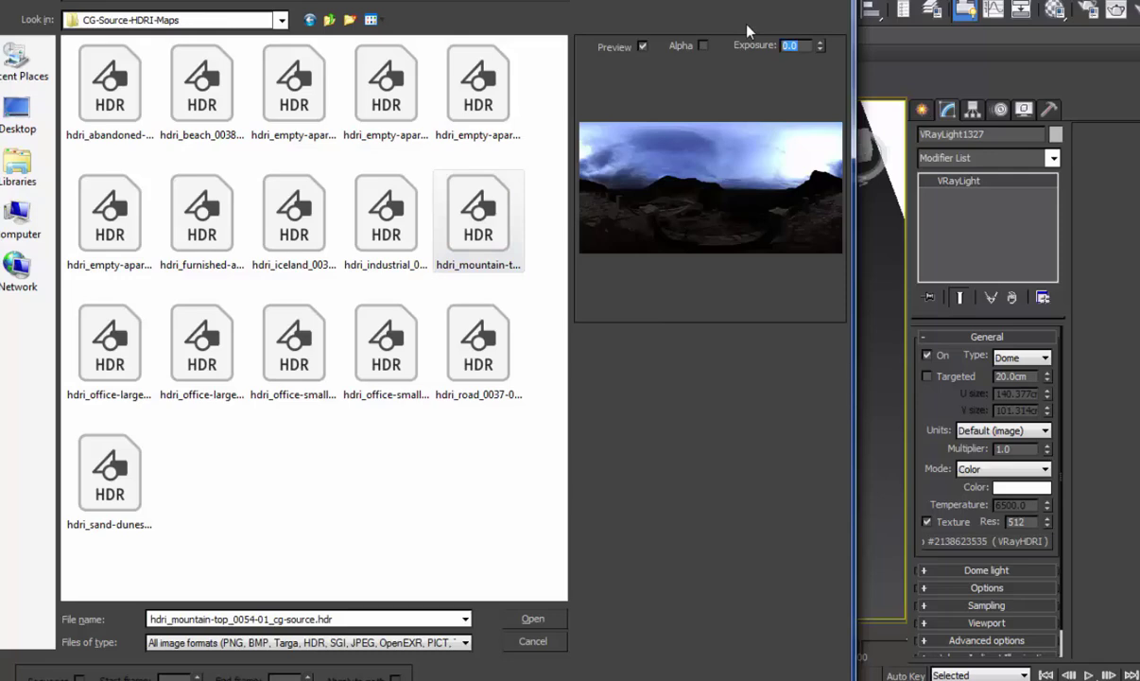
type("1")
key("Return")
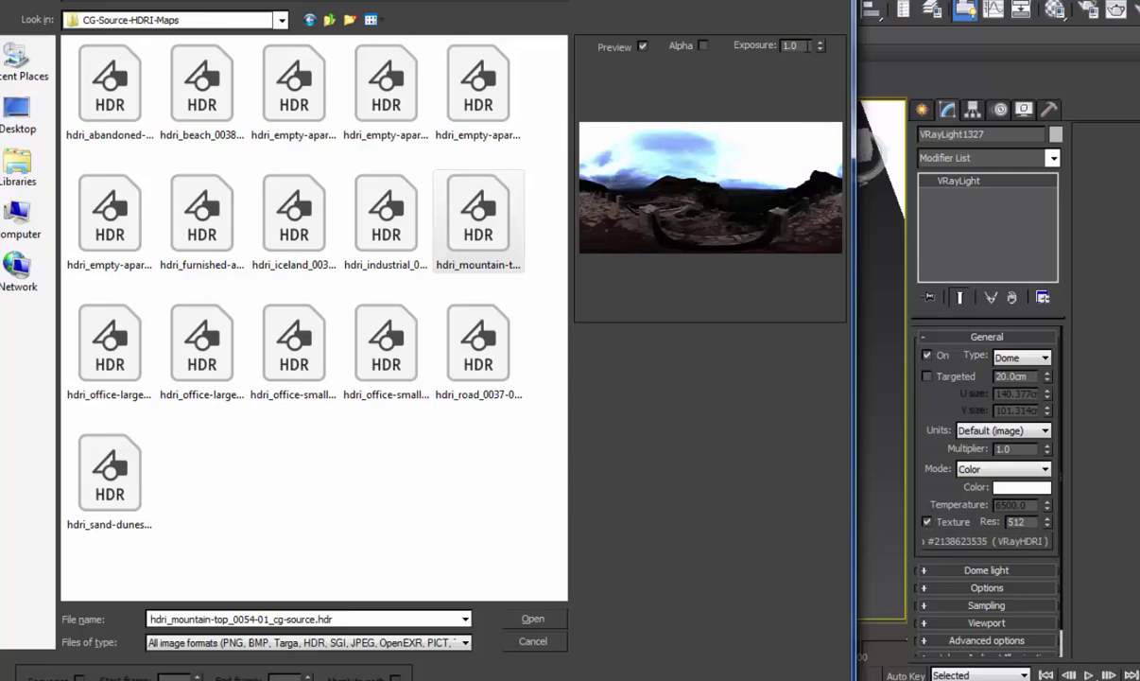
left_click_drag(805, 46, 710, 1)
type("0")
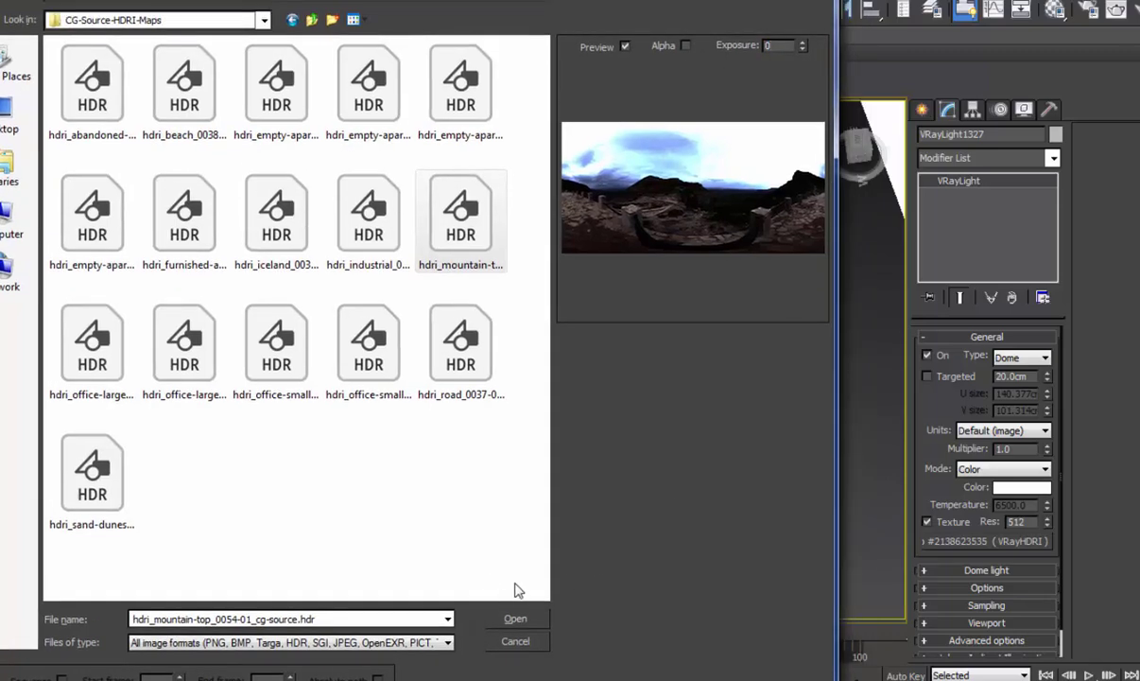
left_click(515, 618)
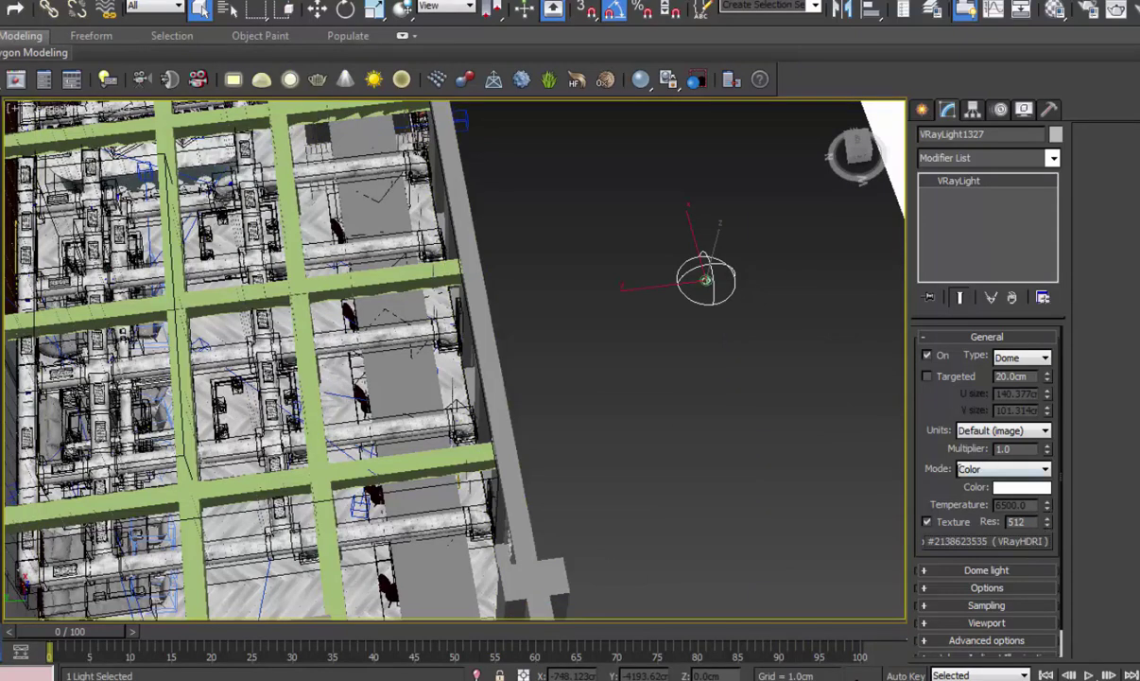
Set the dome light's texture resolution to 1024
type("1024")
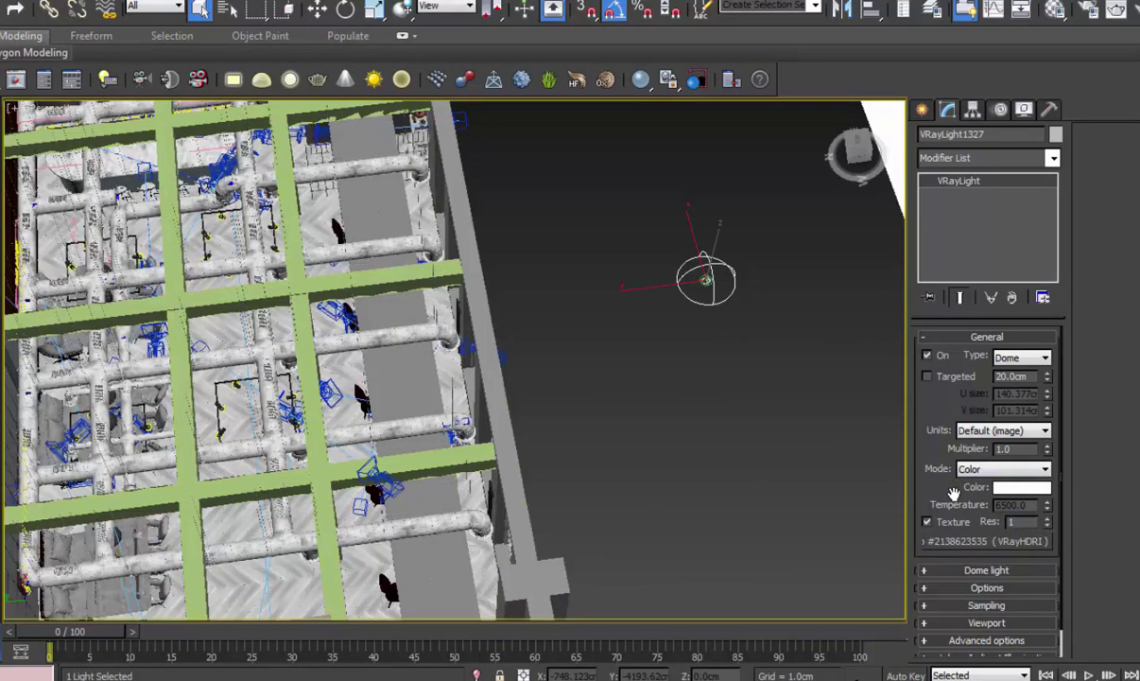
key("Return")
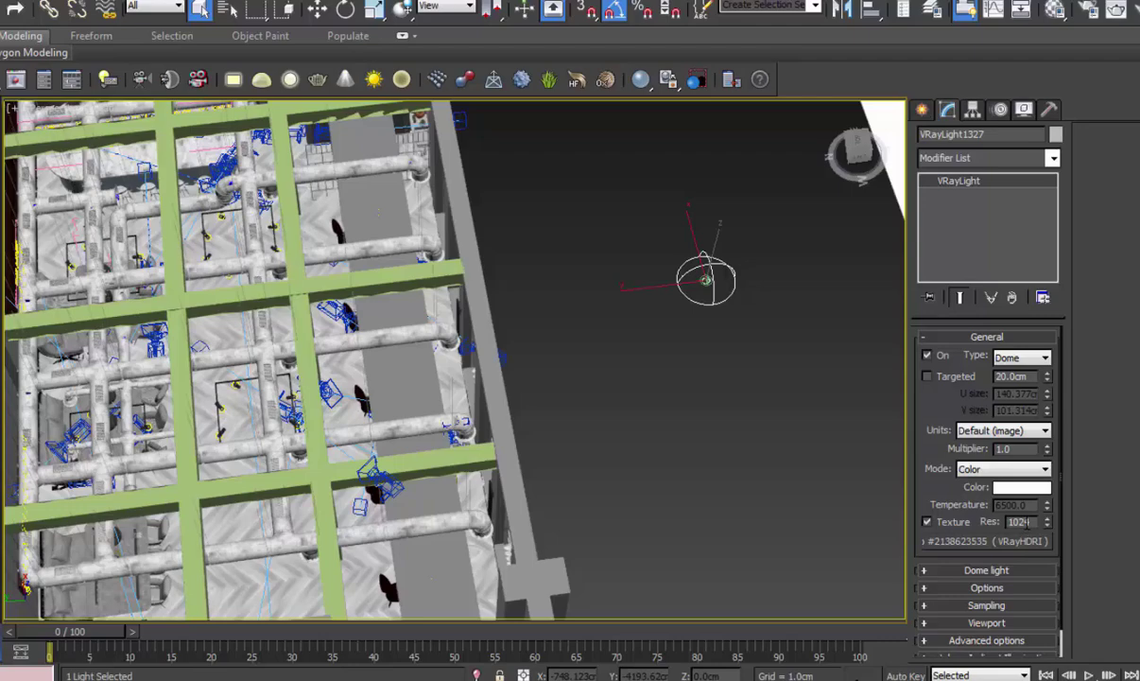
double_click(1019, 521)
Place the dome light's VRayHDRI map in the Material Editor's light green sample slot as an instance, keeping the scene in view
key("m")
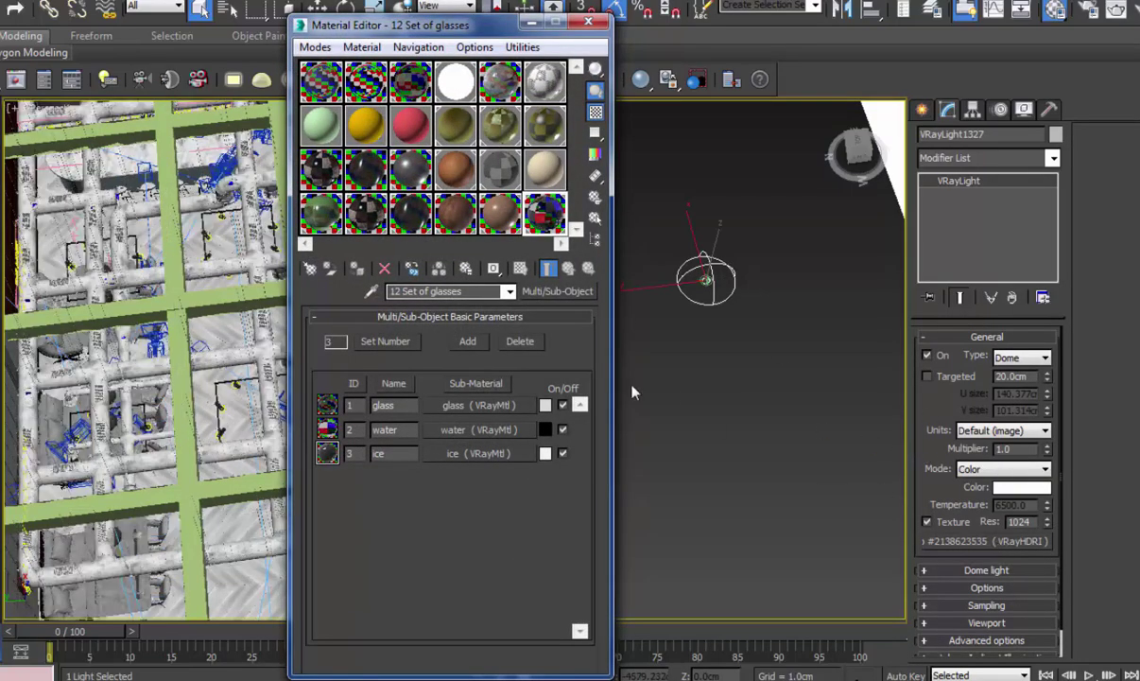
left_click_drag(324, 129, 362, 217)
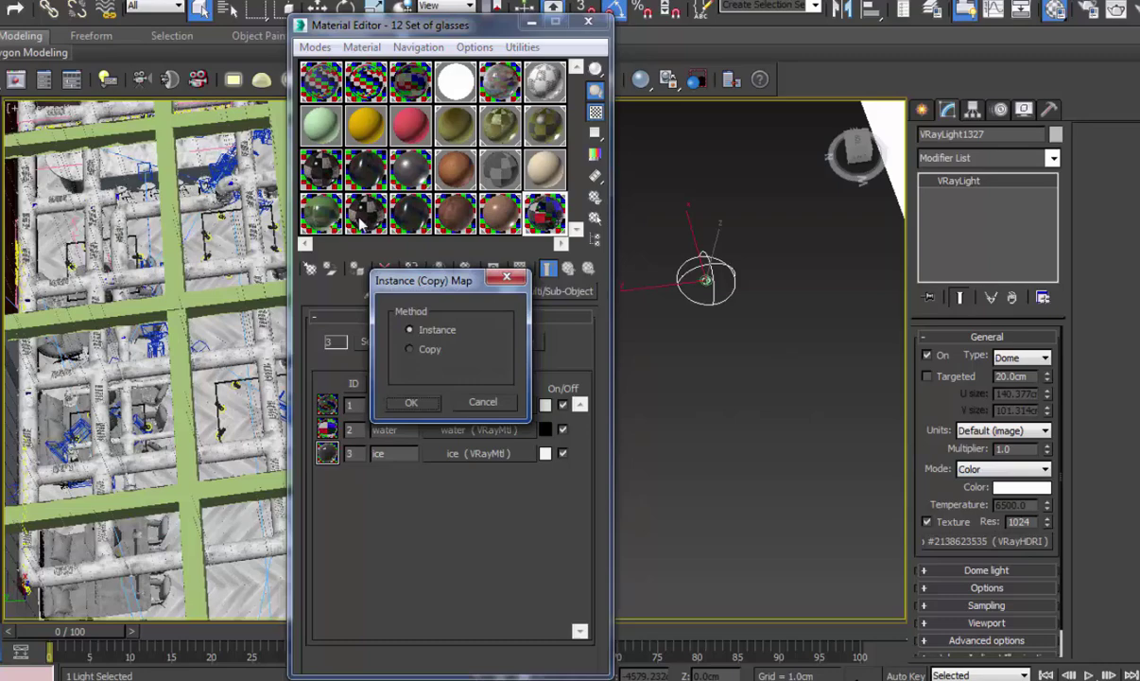
left_click(425, 406)
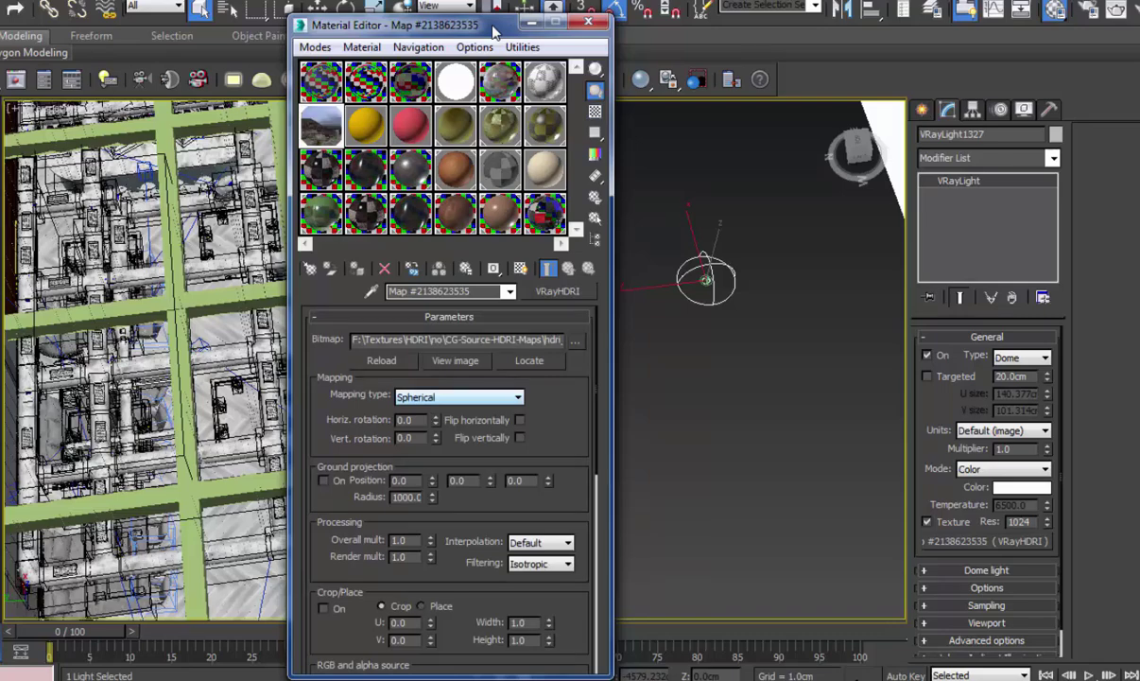
left_click_drag(494, 32, 793, 34)
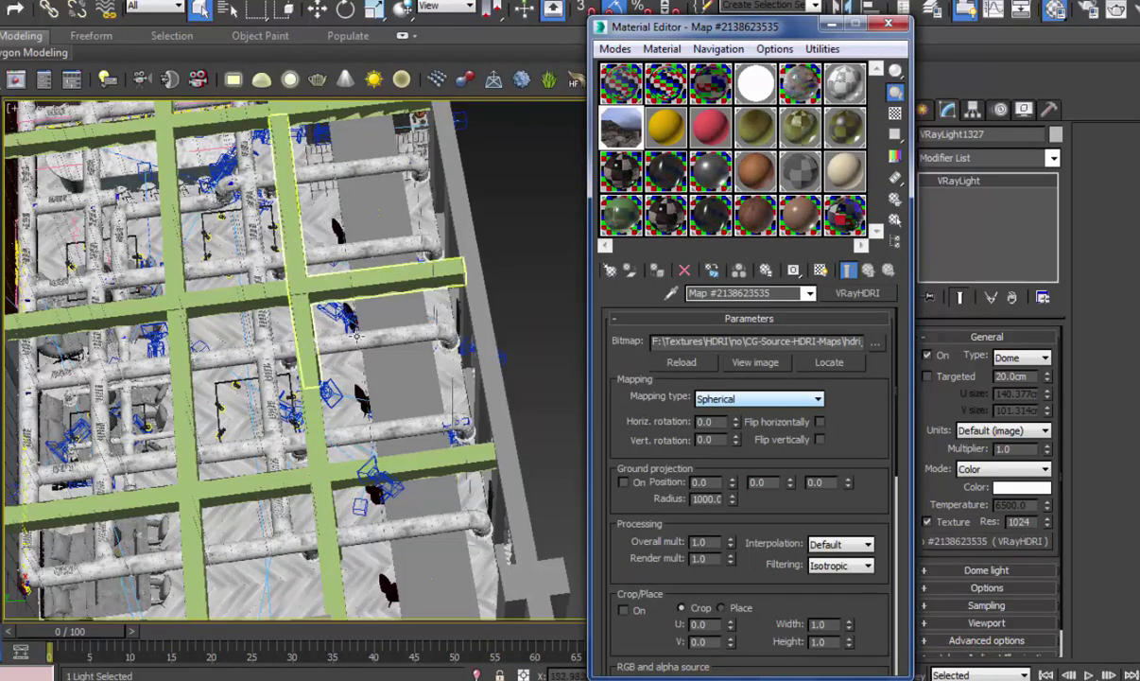
Hide the group of ceiling pipes that covers the room from above
scroll(357, 335, "up", 5)
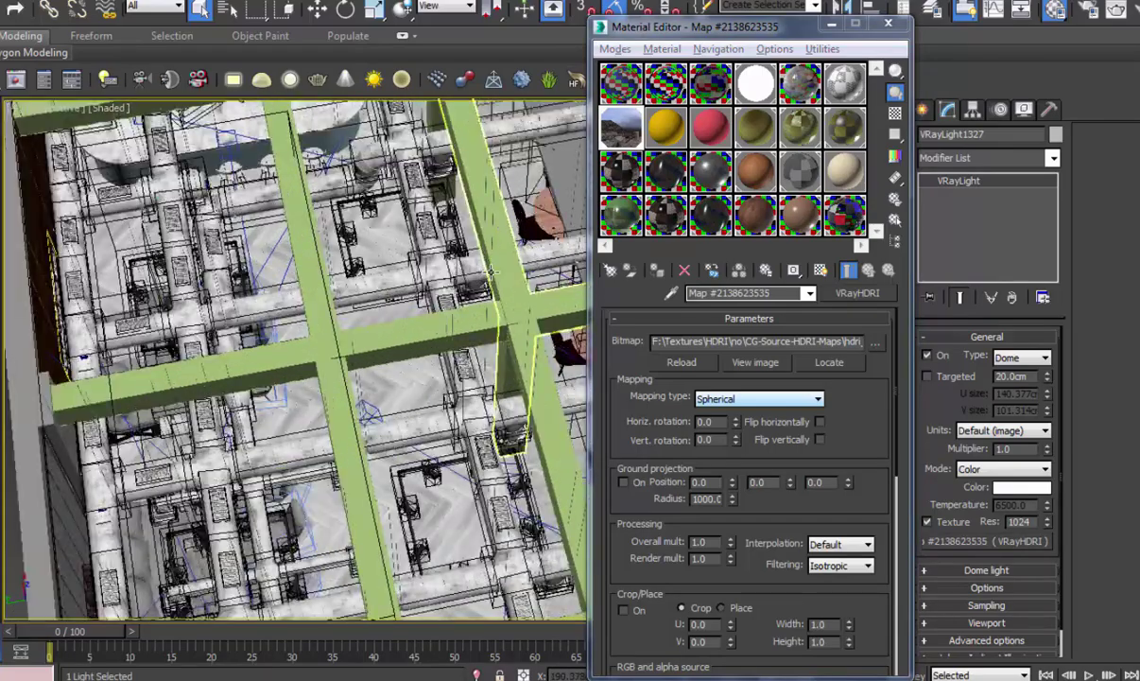
middle_click_drag(491, 270, 441, 336, "alt")
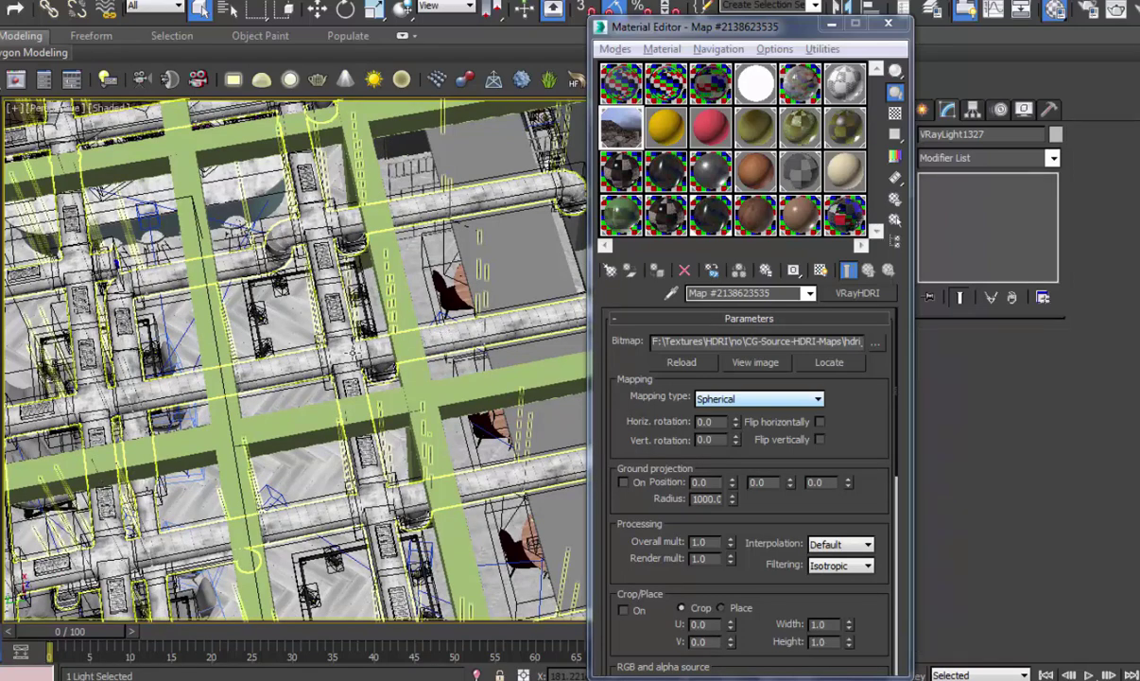
left_click(364, 346)
right_click(348, 347)
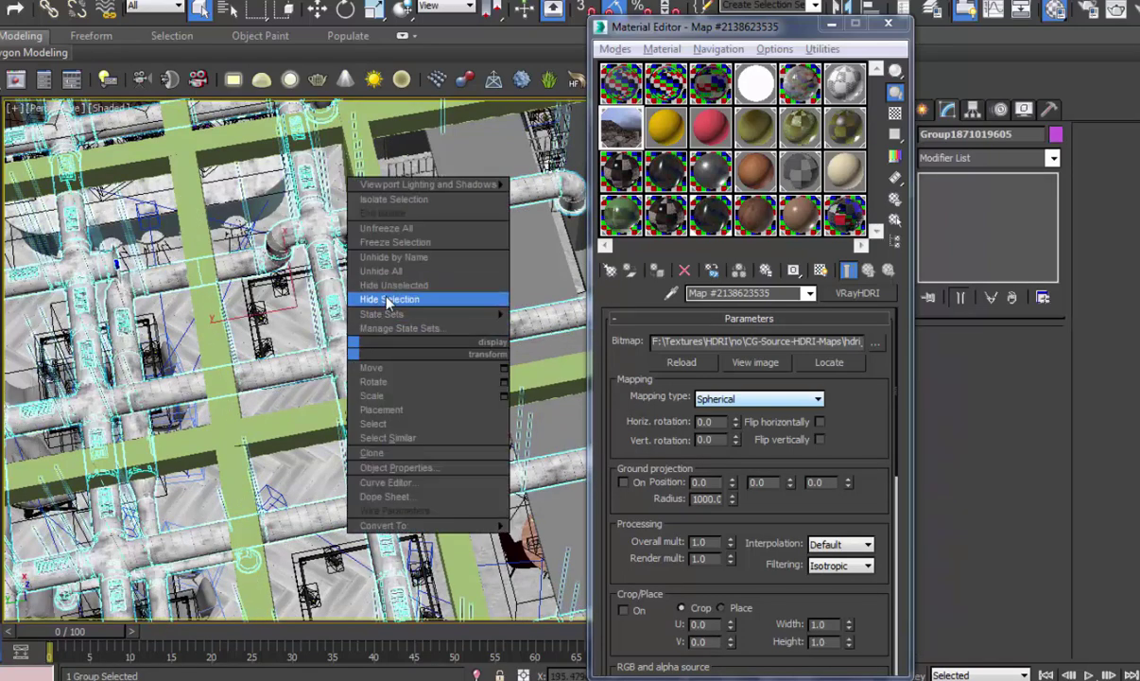
left_click(386, 299)
Hide the group selection containing the sofas, chairs and dining tables along the wall opposite the windows
middle_click_drag(344, 302, 444, 227, "alt")
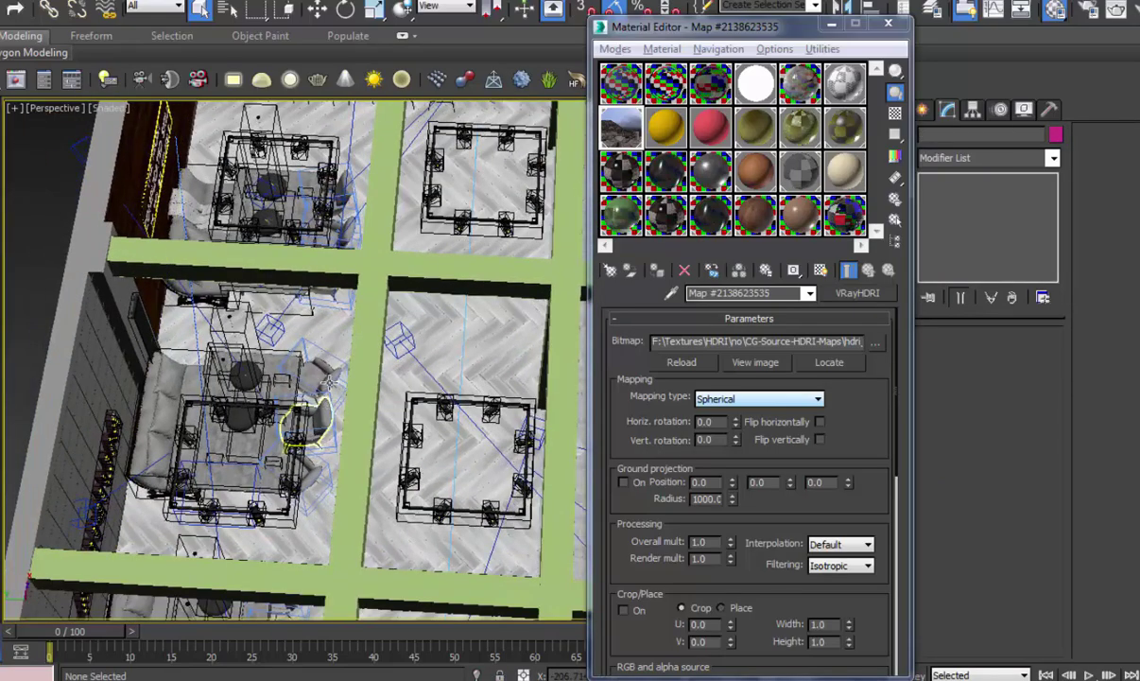
left_click(328, 382)
left_click(114, 0)
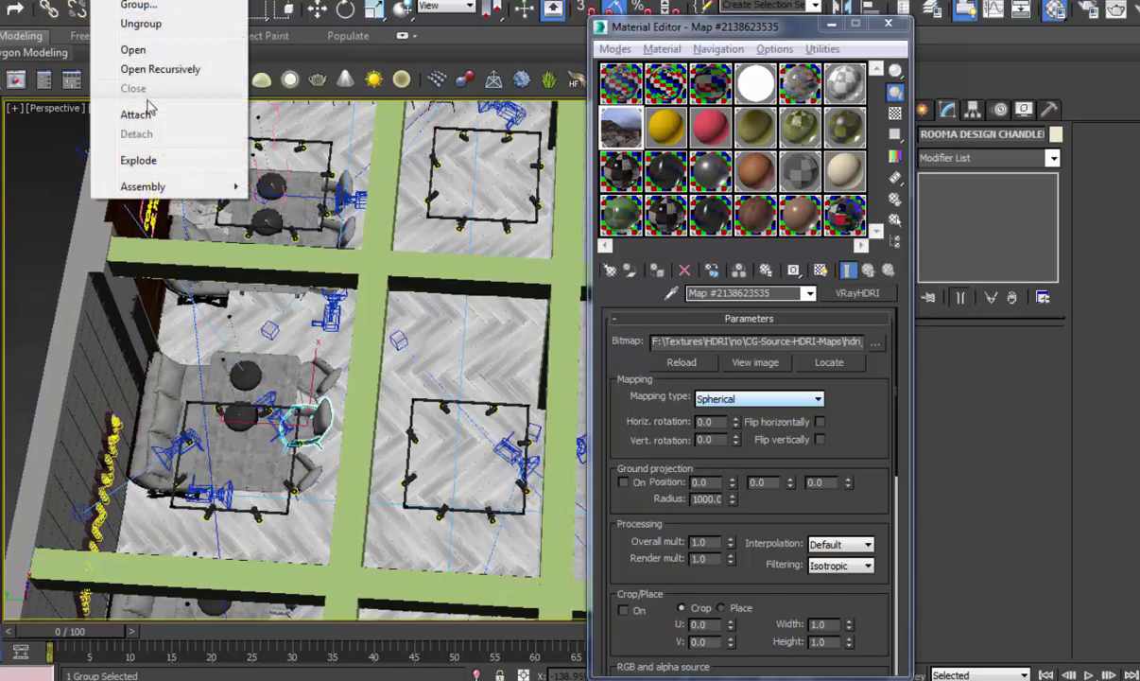
left_click(237, 50)
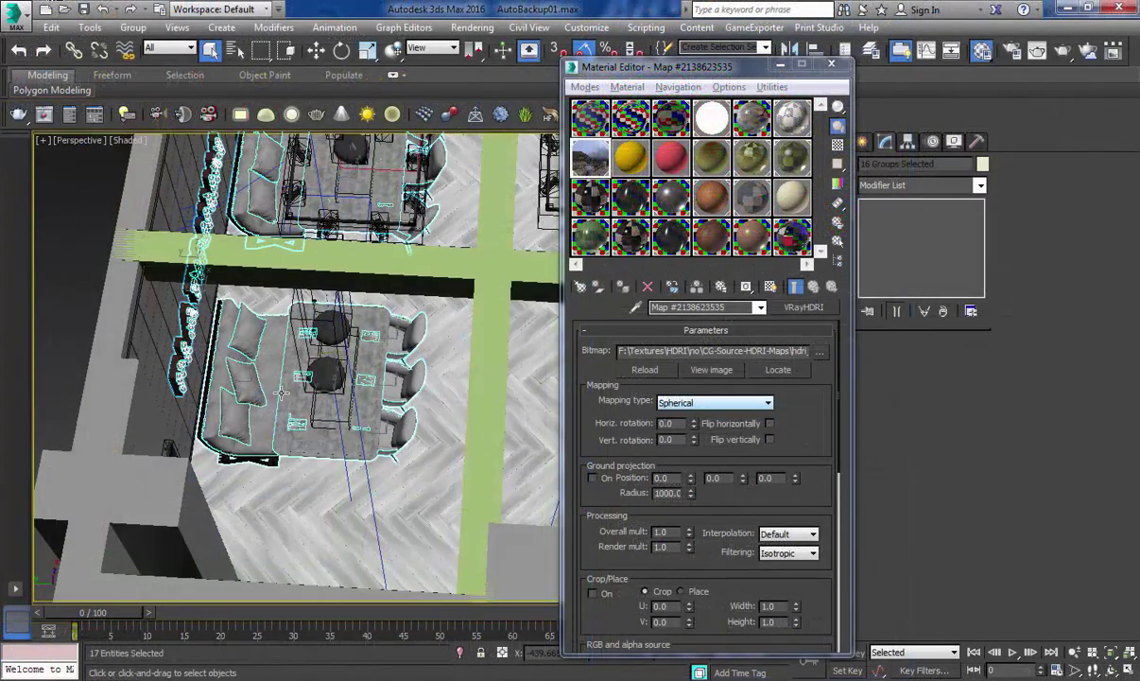
right_click(267, 369)
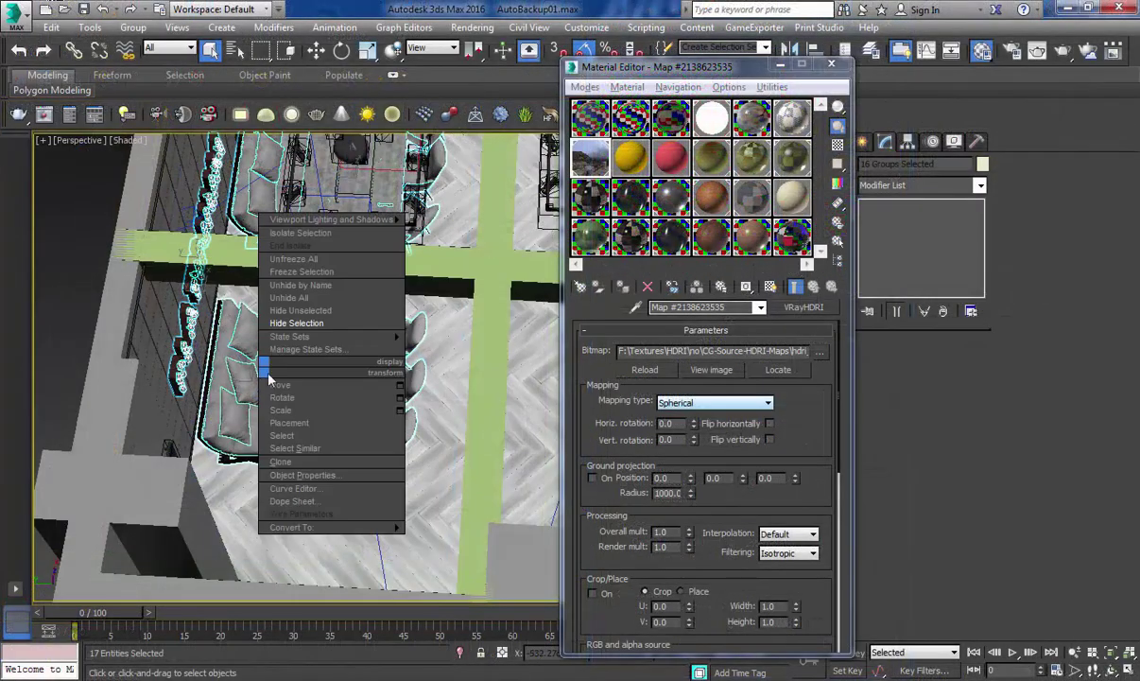
left_click(298, 323)
Select two round table groups and the hanging lamp above one of them beside the window wall
scroll(426, 382, "down", 3)
scroll(427, 382, "up", 4)
middle_click_drag(426, 381, 556, 367)
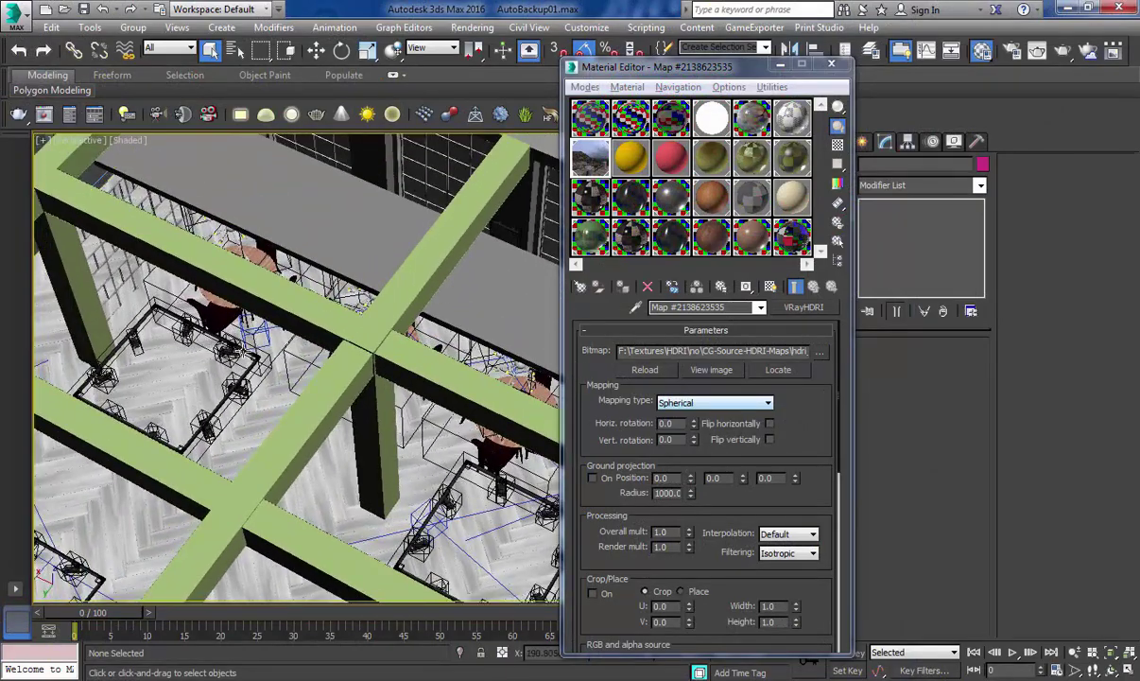
middle_click_drag(243, 353, 189, 379, "alt")
left_click(268, 369)
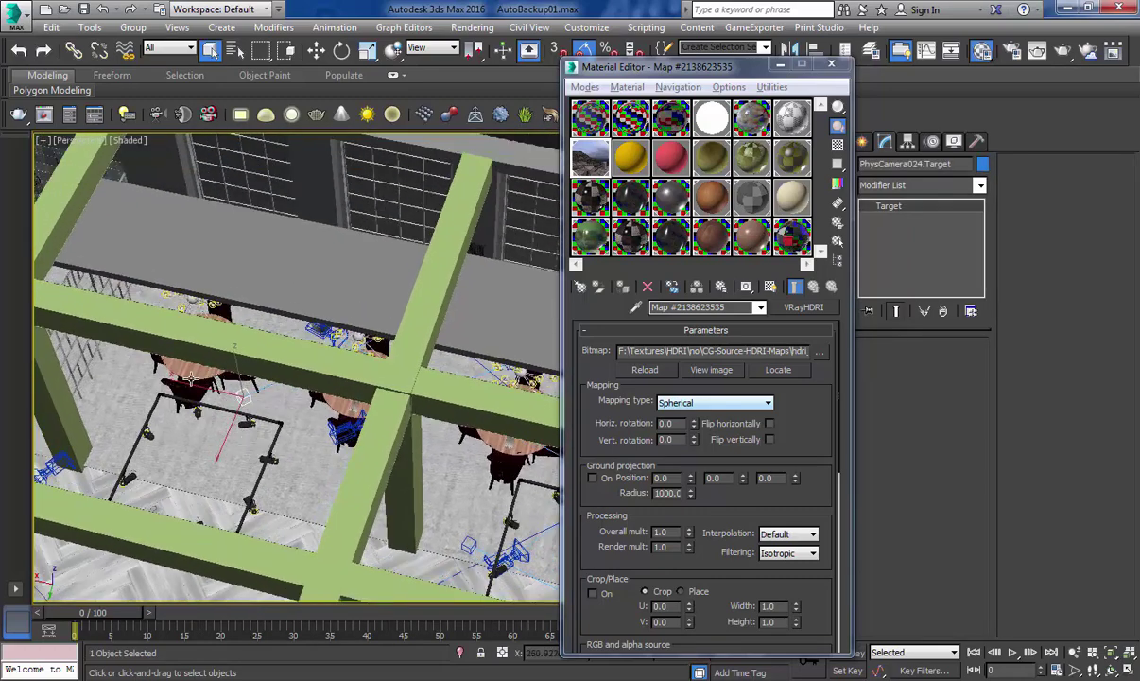
left_click(190, 378)
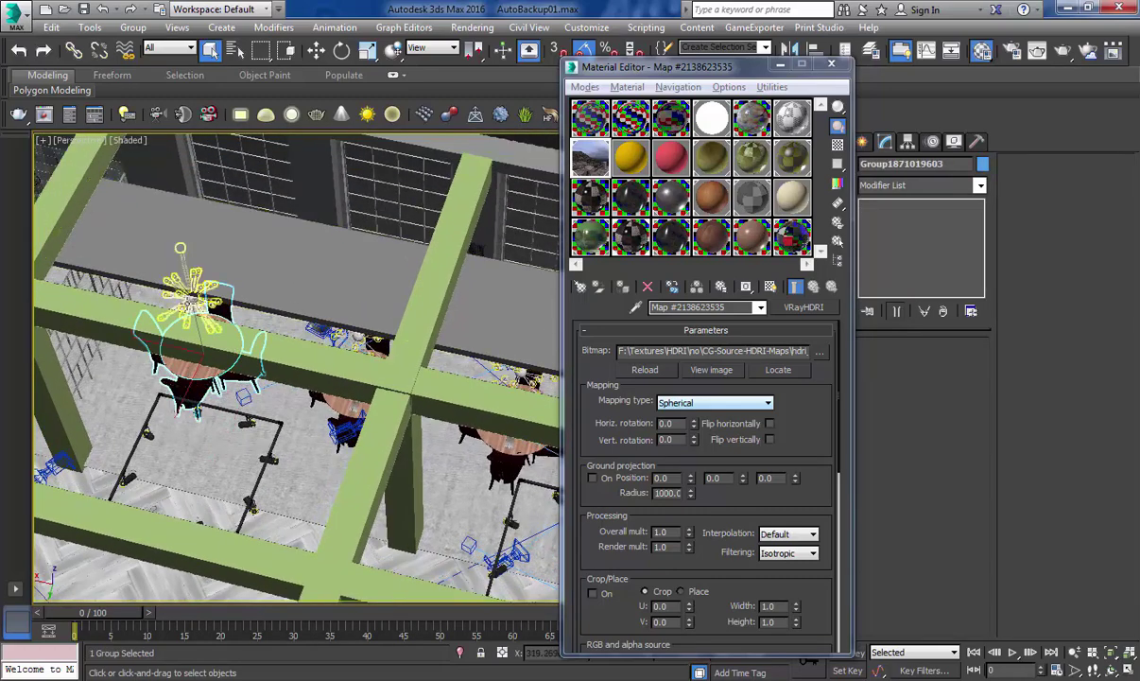
left_click(193, 295, "ctrl")
left_click(529, 453, "ctrl")
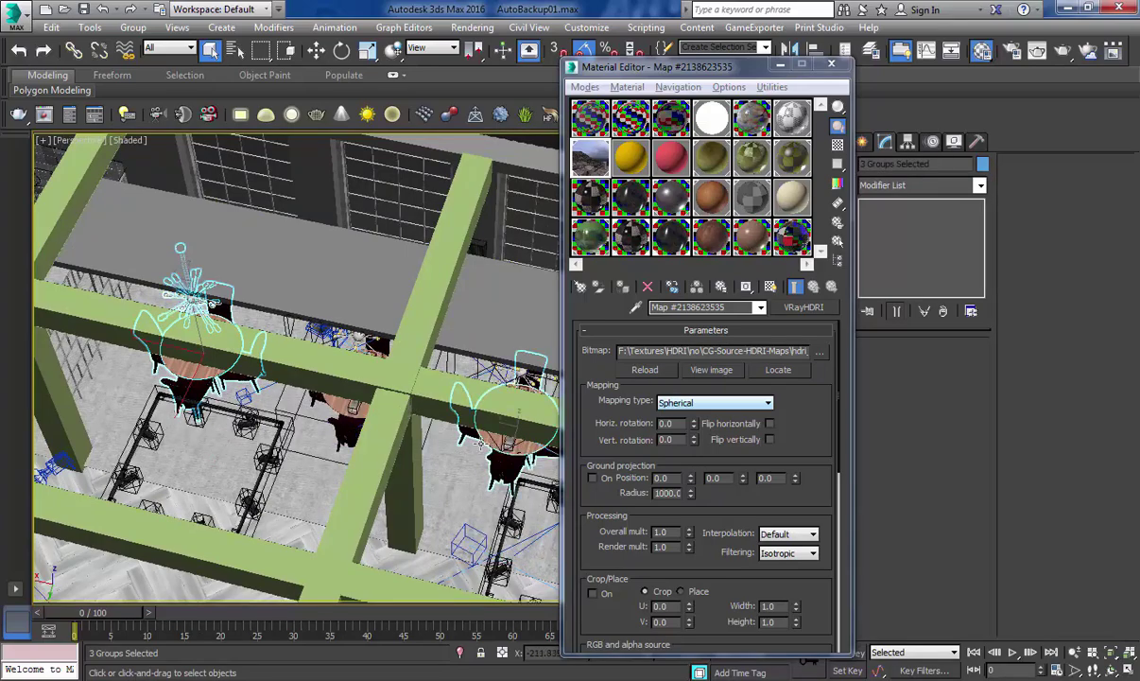
Select PhysCamera011 beside the round tables, look through it, and dismiss the Material Editor
middle_click_drag(530, 452, 174, 329)
middle_click_drag(316, 417, 250, 364, "alt")
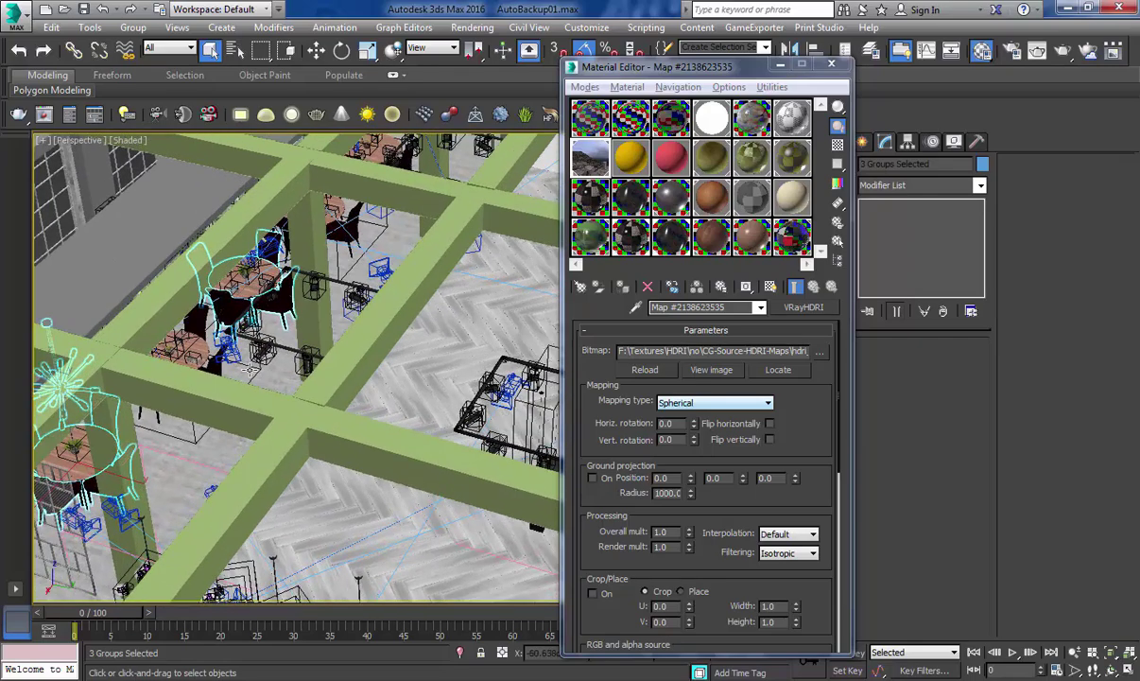
scroll(216, 383, "up", 2)
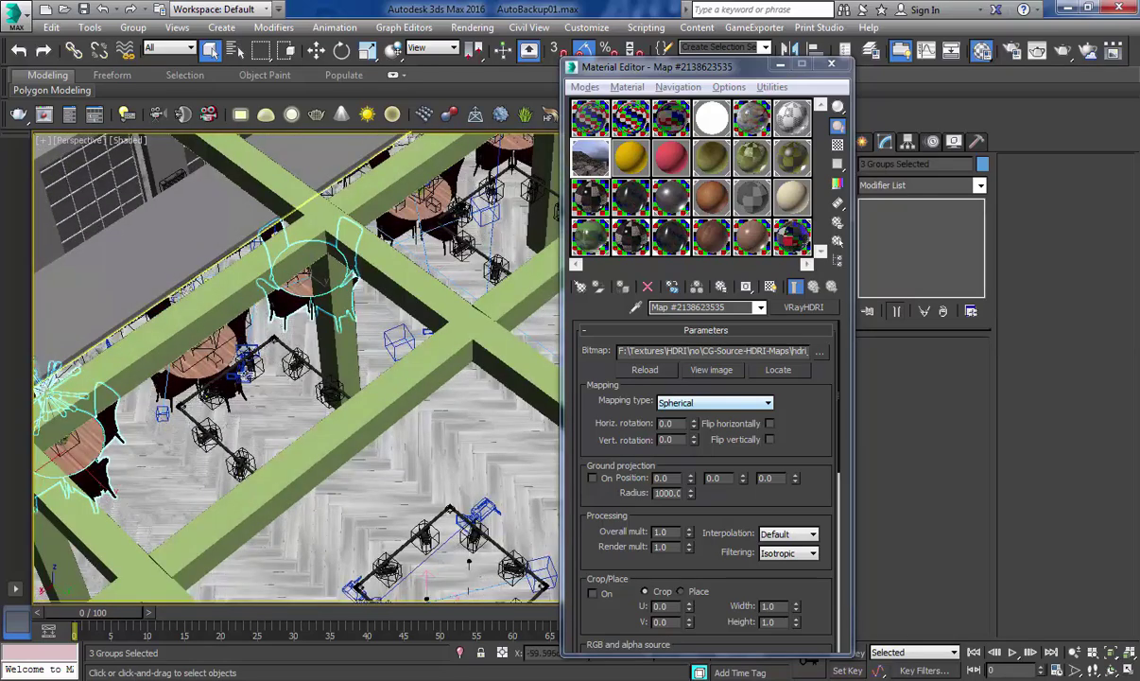
left_click(240, 367)
mouse_move(240, 364)
middle_mouse_down("alt")
mouse_move(237, 308)
mouse_move(239, 372)
mouse_move(228, 376)
middle_mouse_up("alt")
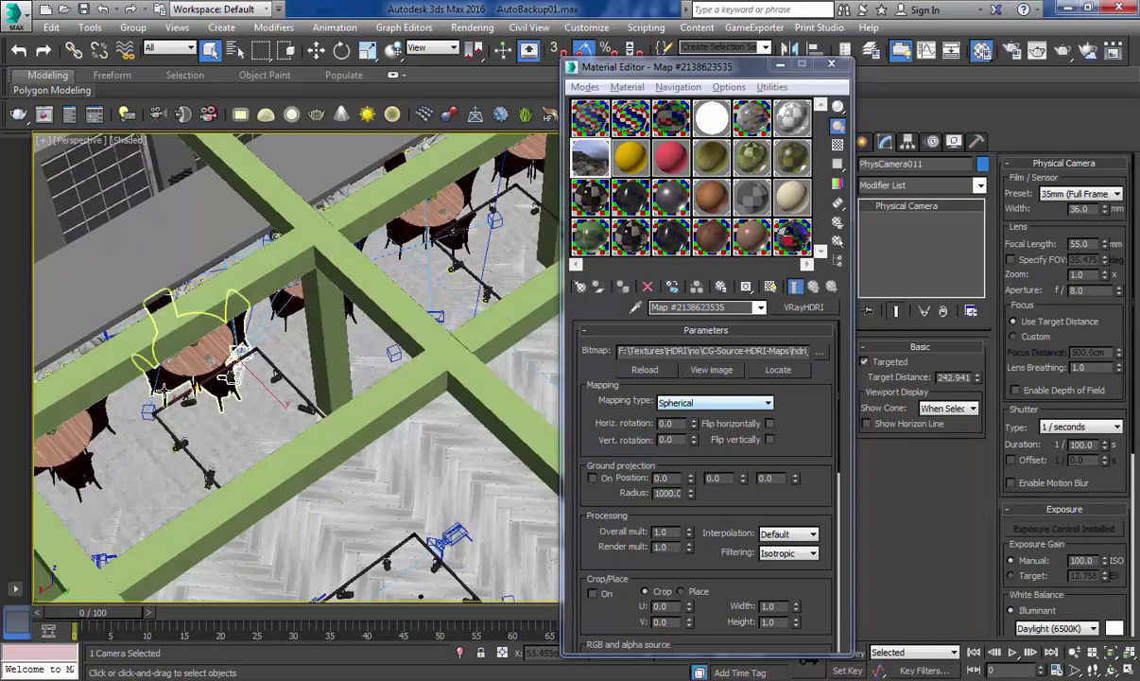
key("c")
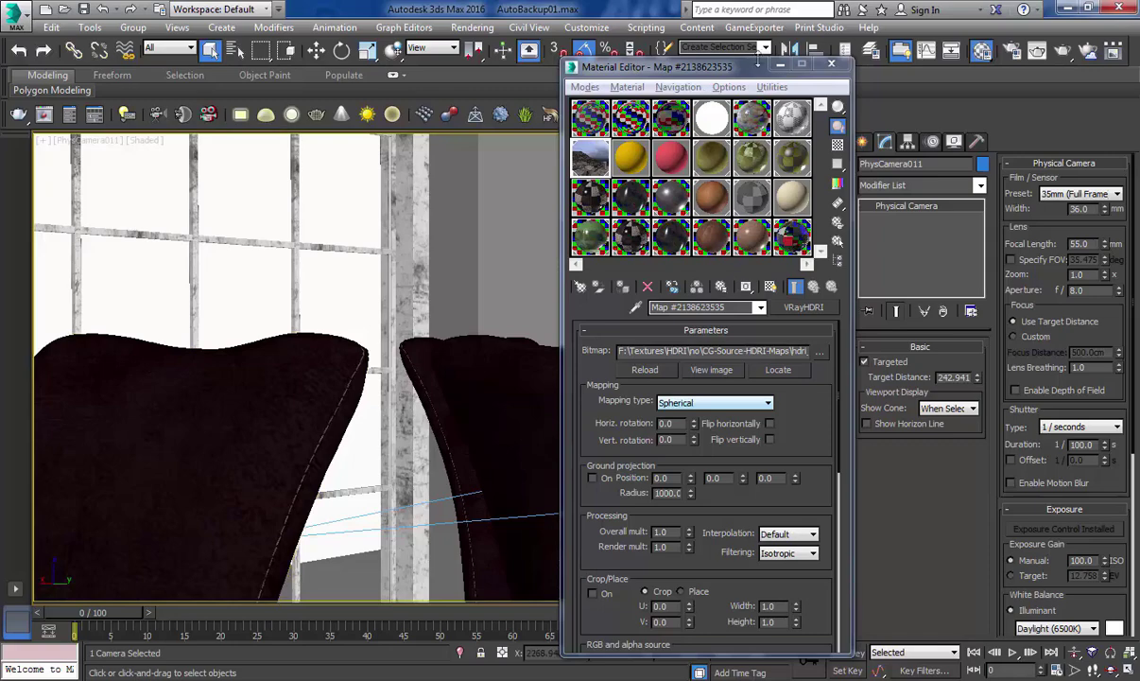
left_click(831, 64)
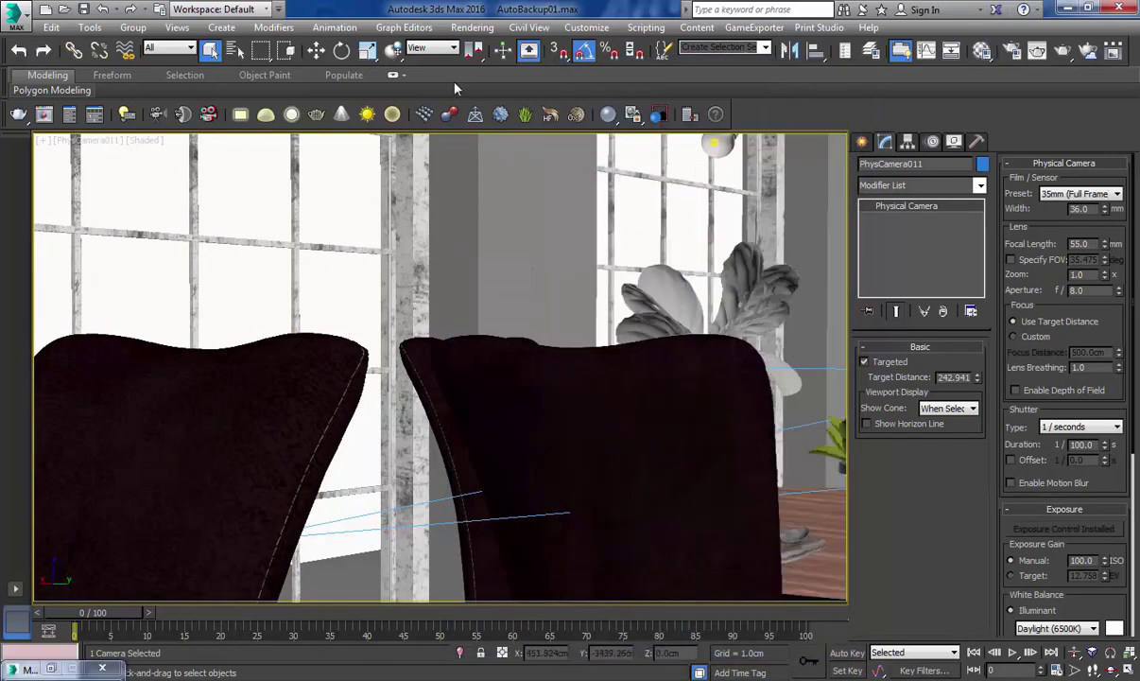
Set the render output height to 1731 in Render Setup and move the dialog clear of the camera view
left_click(471, 28)
left_click(492, 100)
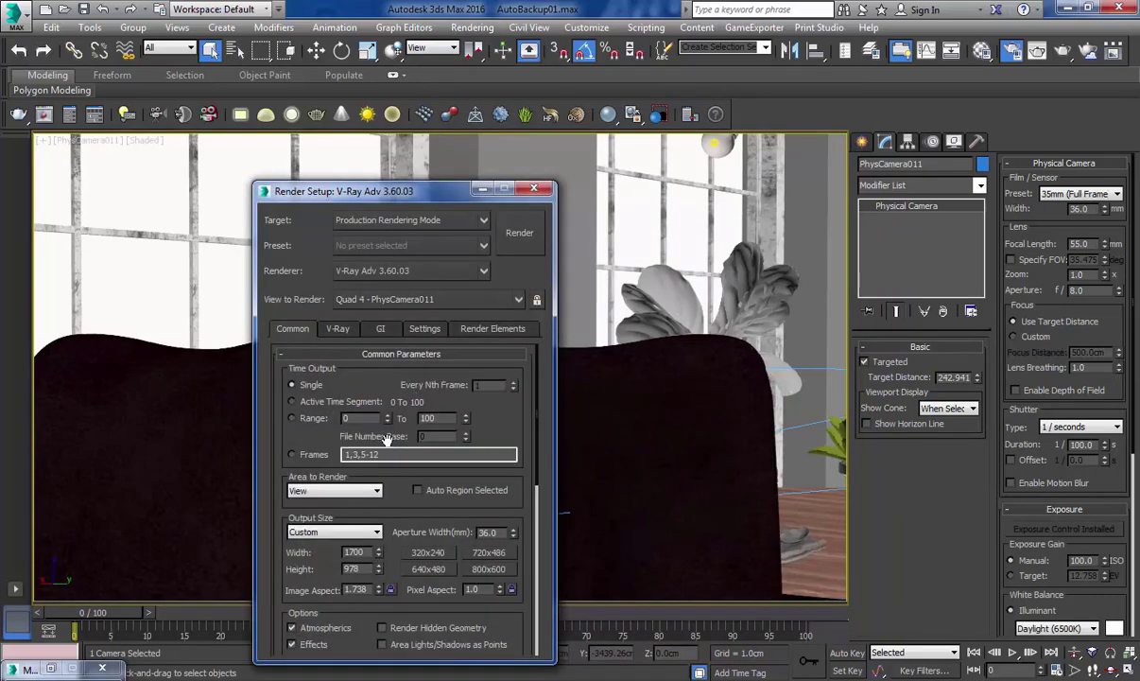
left_click_drag(379, 572, 426, 581)
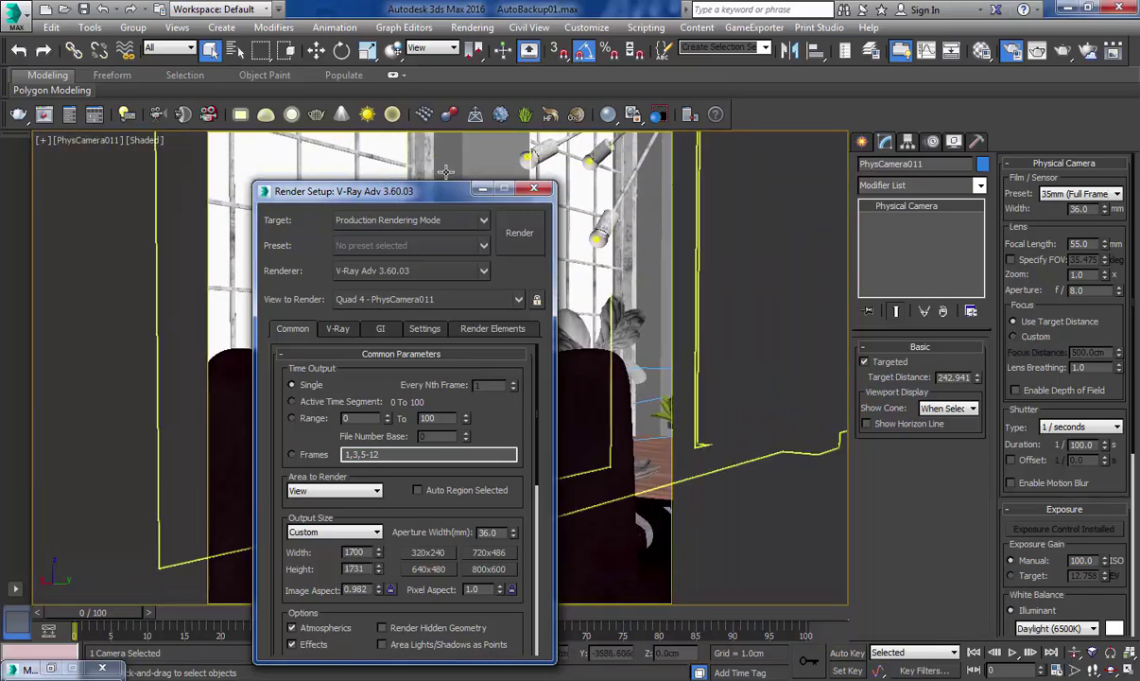
left_click_drag(417, 200, 949, 179)
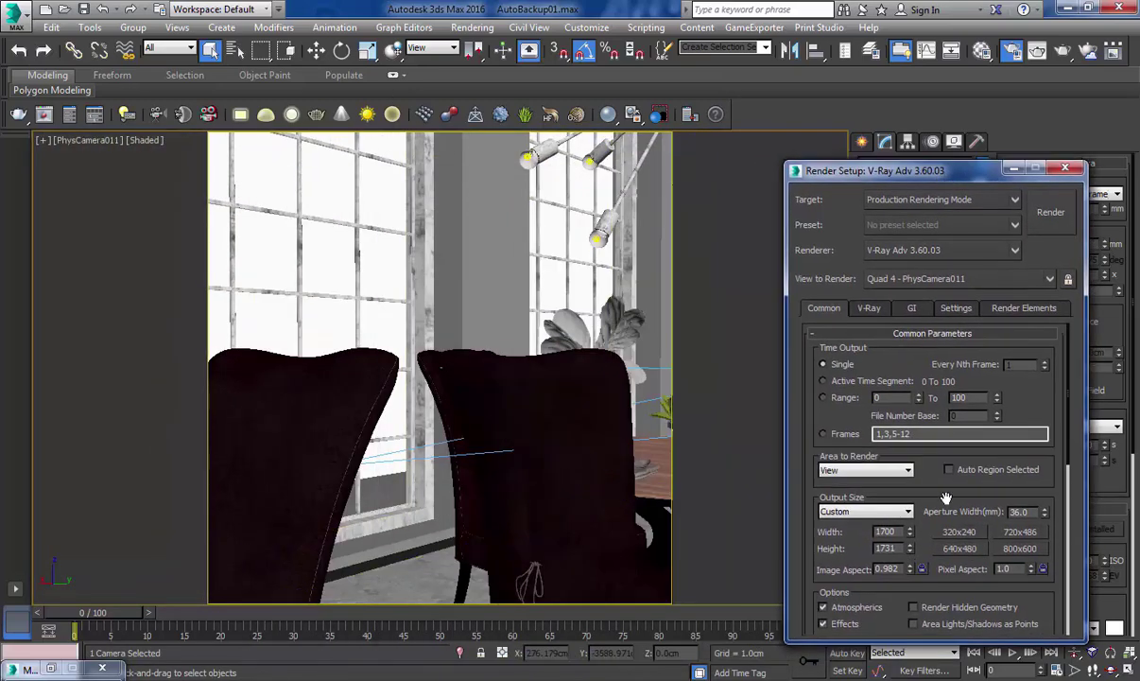
Set the render output height to 2232 and close Render Setup
left_click_drag(910, 553, 891, 144)
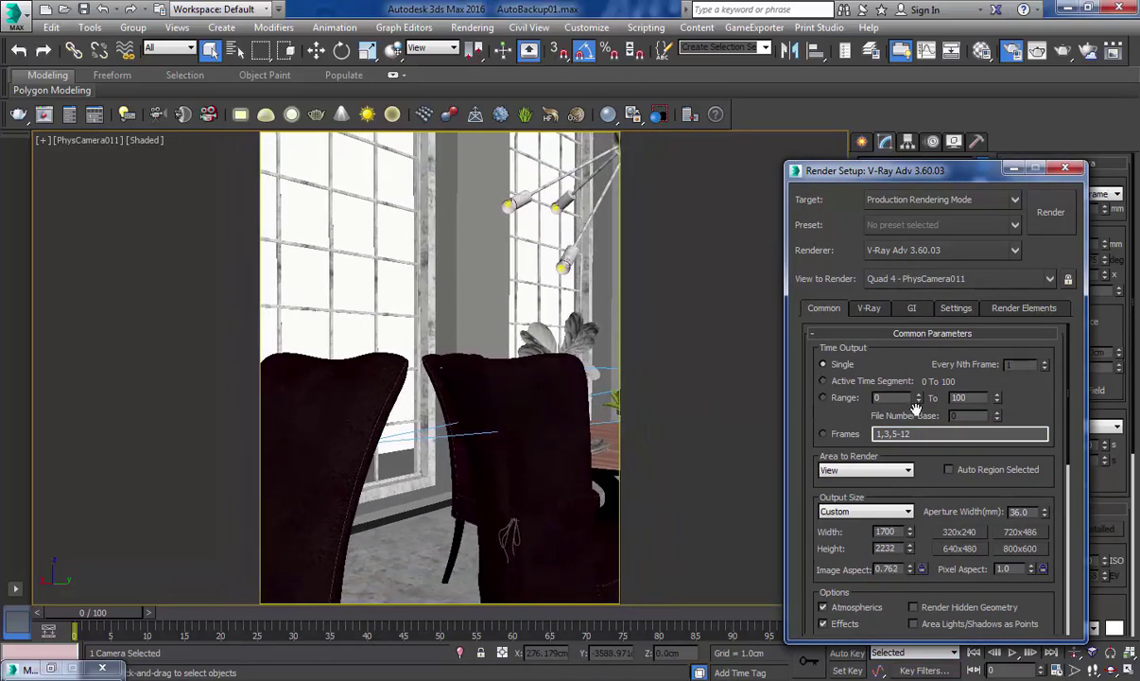
left_click(1066, 168)
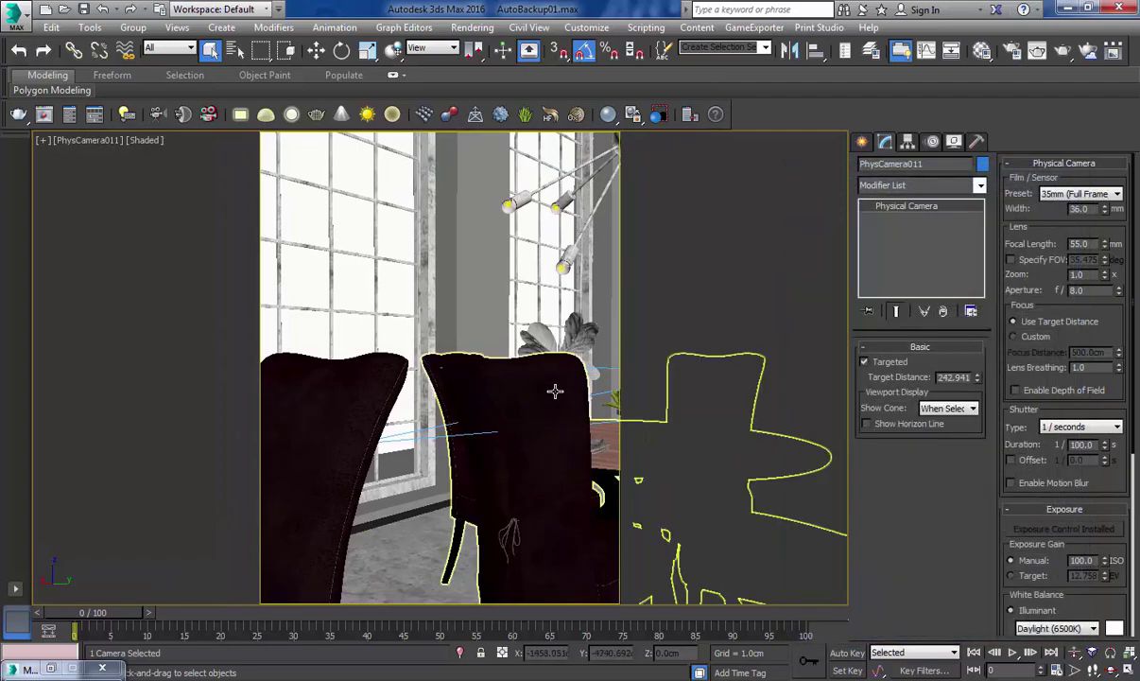
Leave the camera view for perspective, select PhysCamera016 near the round tables, and look through it
left_click(536, 422)
key("p")
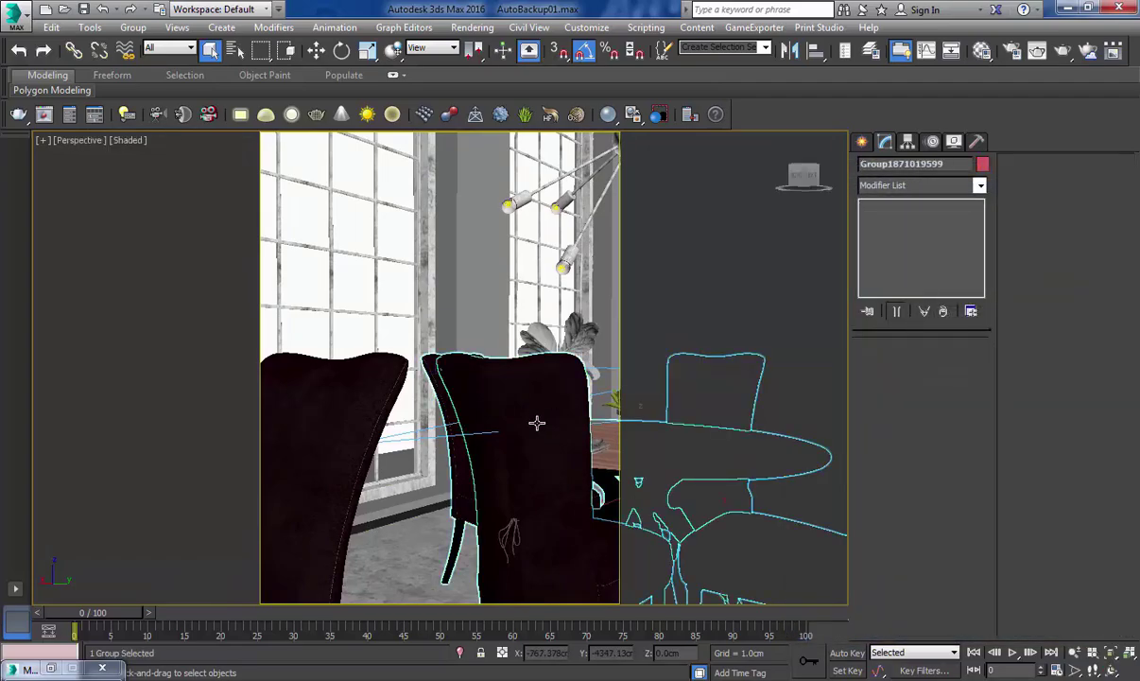
middle_click_drag(537, 420, 616, 422, "alt")
scroll(614, 425, "down", 6)
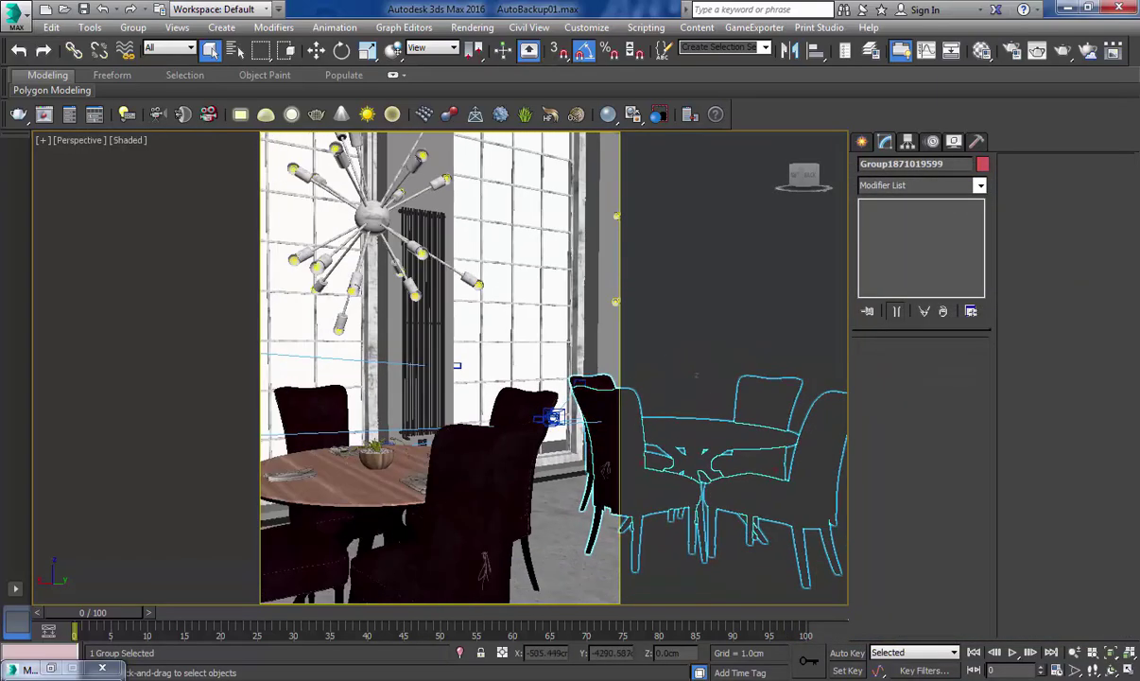
middle_click_drag(588, 468, 287, 511)
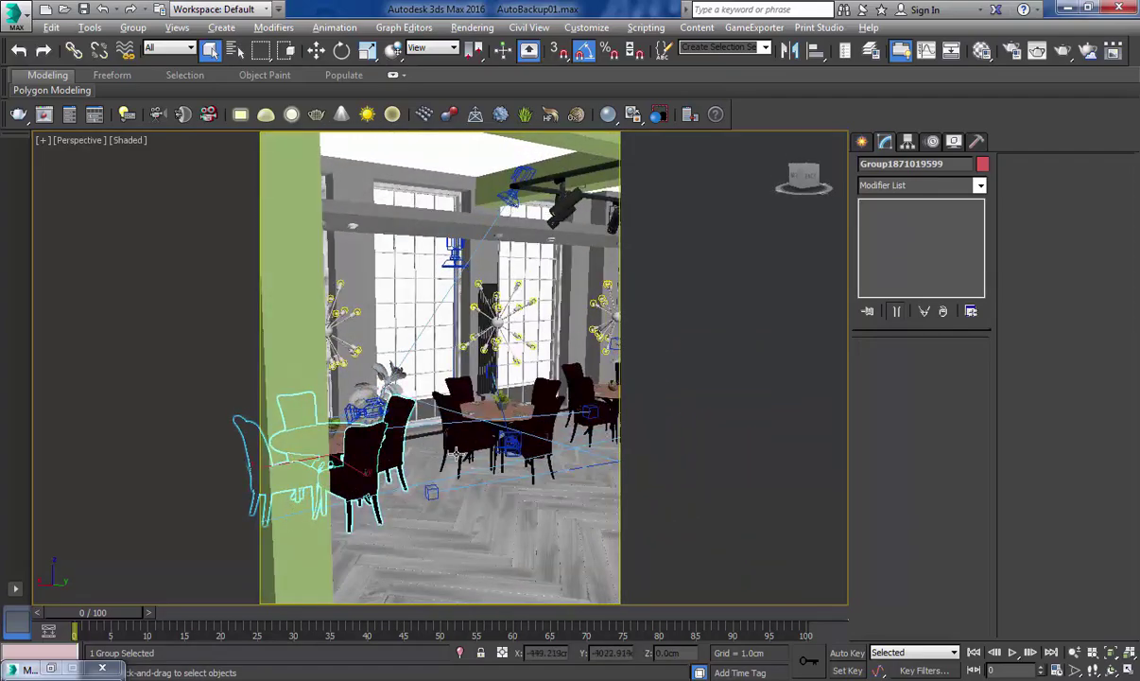
left_click(511, 444)
key("c")
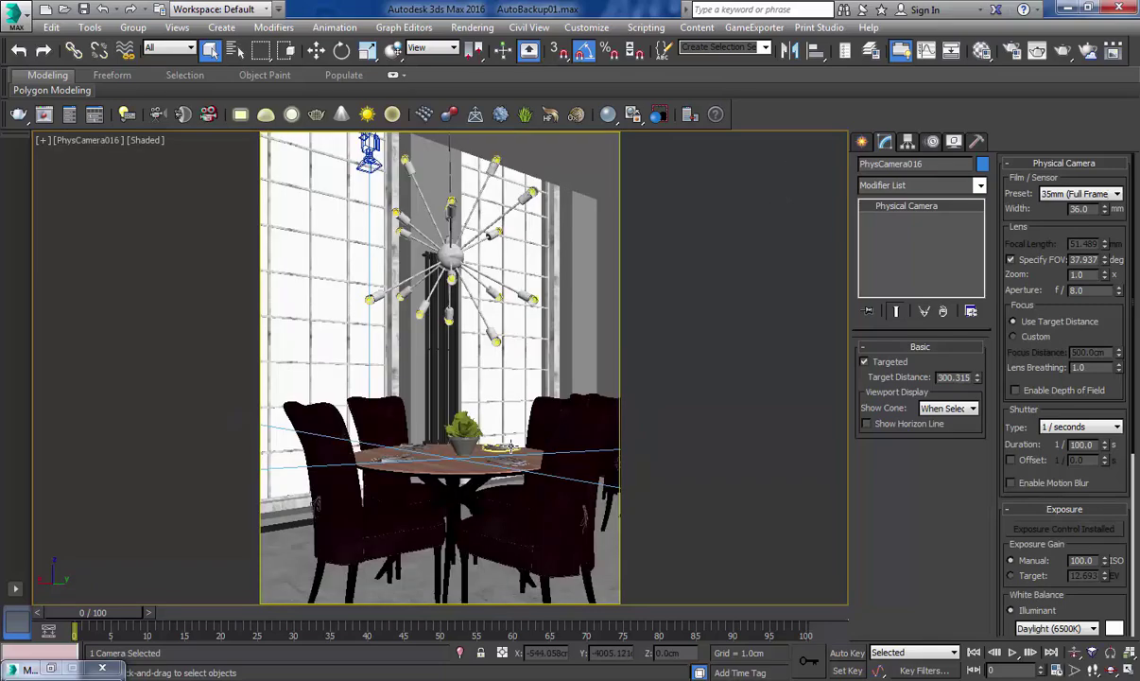
Hide the round table group partly visible behind the main table at the edge of the PhysCamera016 frame
left_click(601, 399)
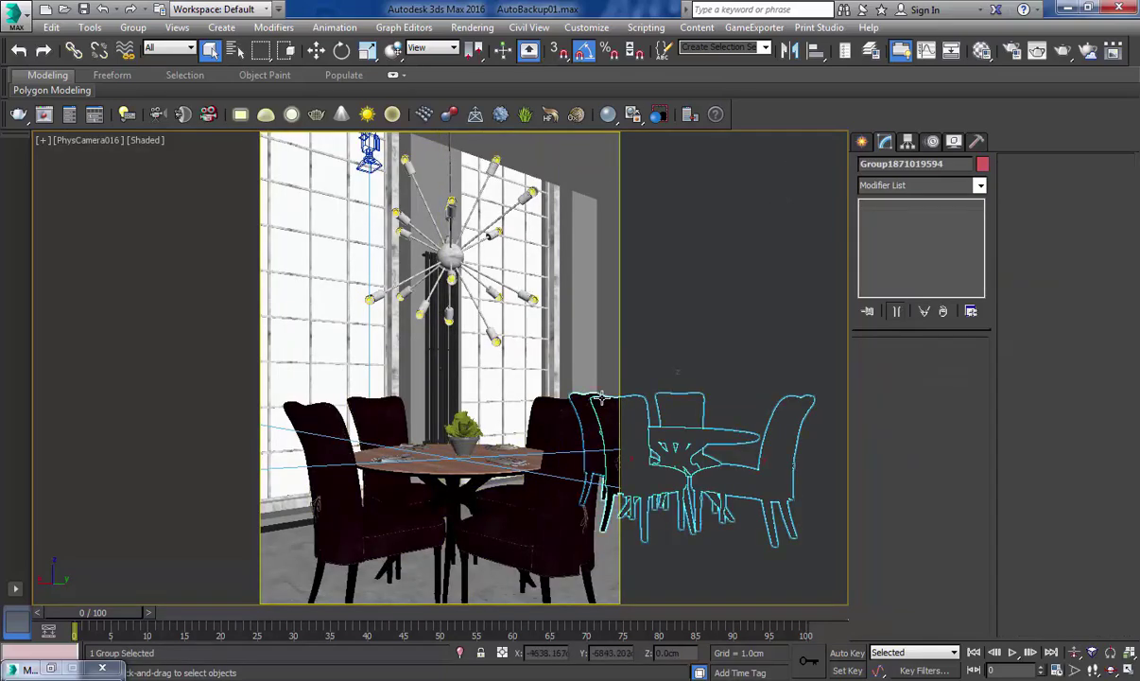
right_click(600, 383)
left_click(634, 346)
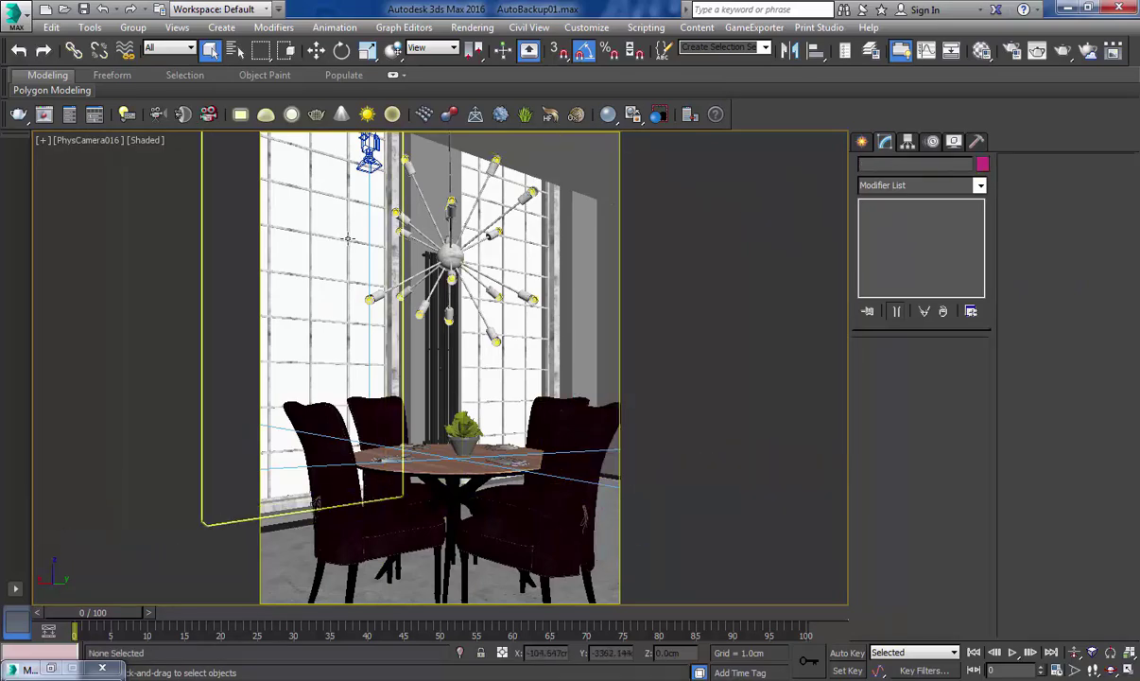
In perspective view, hide the round table group behind the green column together with the nearby potted plant and hanging lamp, excluding the wall
key("p")
middle_click_drag(371, 291, 368, 267, "alt")
scroll(445, 354, "down", 3)
middle_click_drag(445, 353, 379, 431)
scroll(495, 429, "down", 2)
scroll(488, 432, "down", 3)
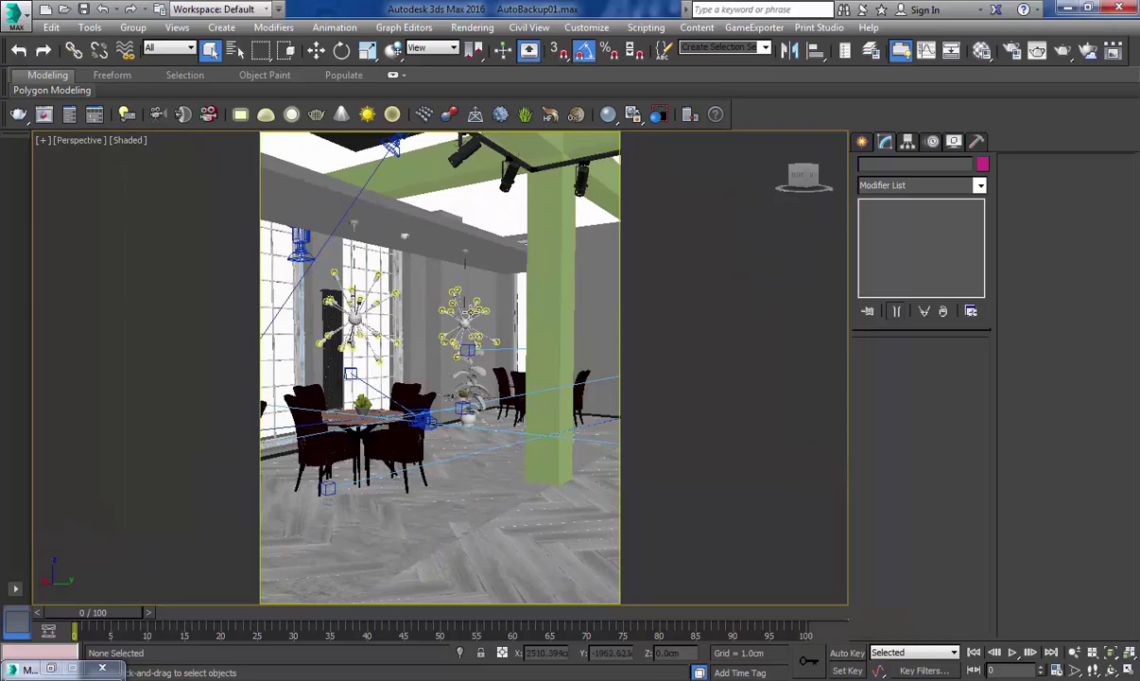
left_click(481, 357)
left_click(508, 386, "ctrl")
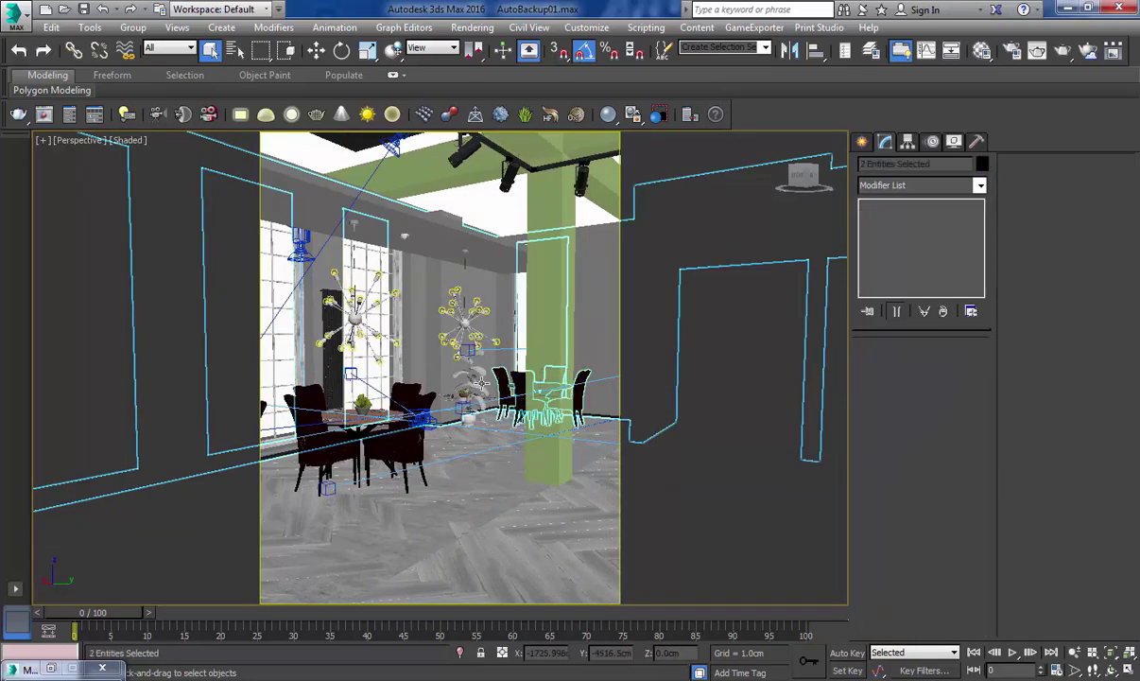
left_click(470, 386, "ctrl")
right_click(473, 383)
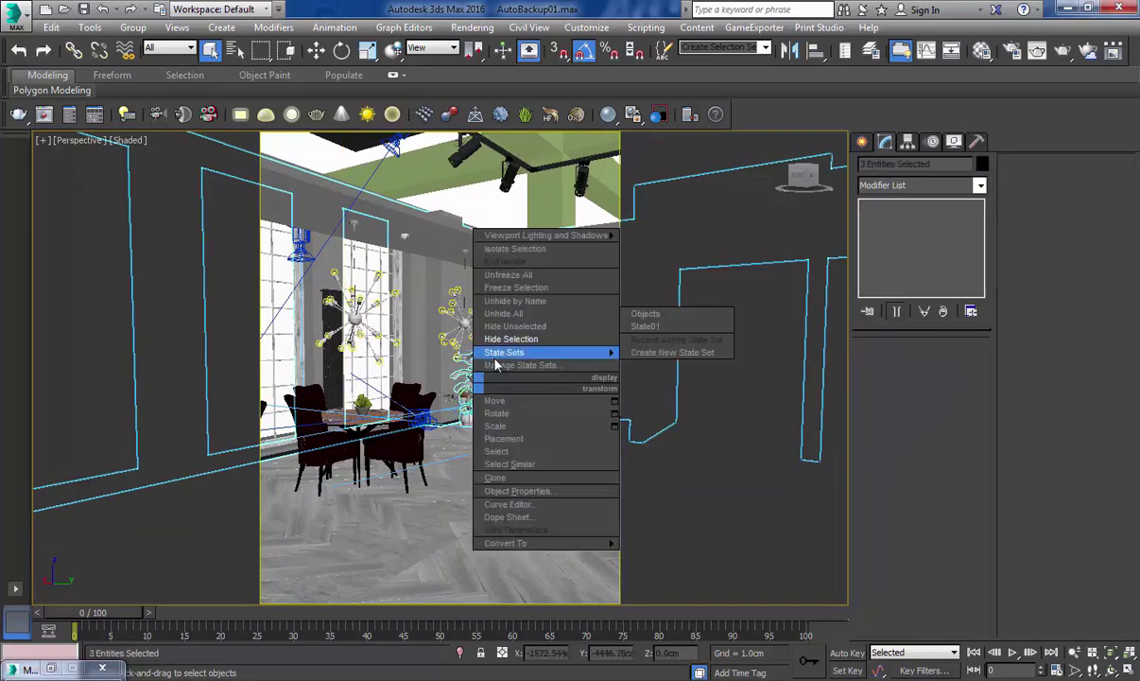
left_click(398, 274)
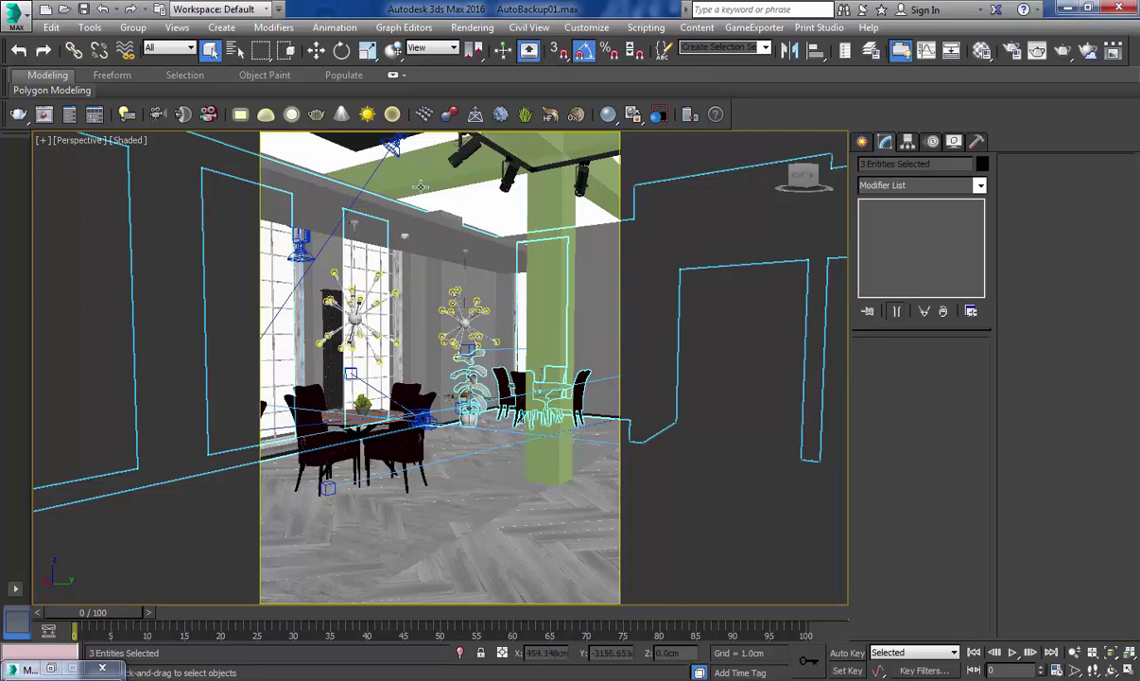
left_click(360, 299, "alt")
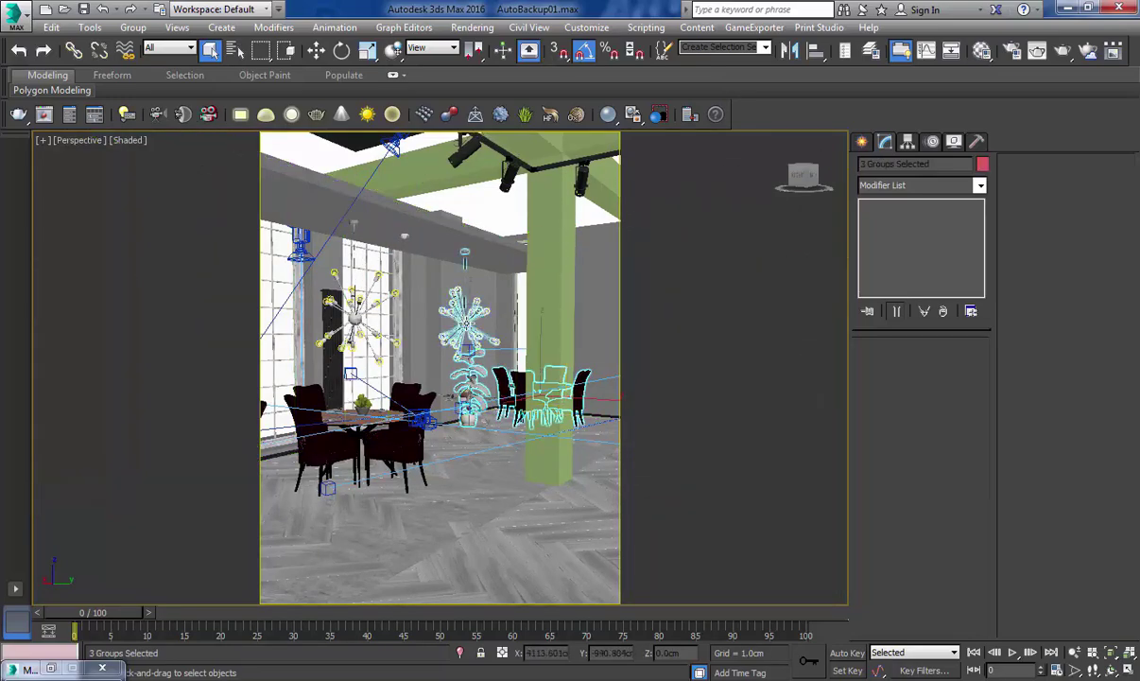
right_click(435, 303)
left_click(492, 269)
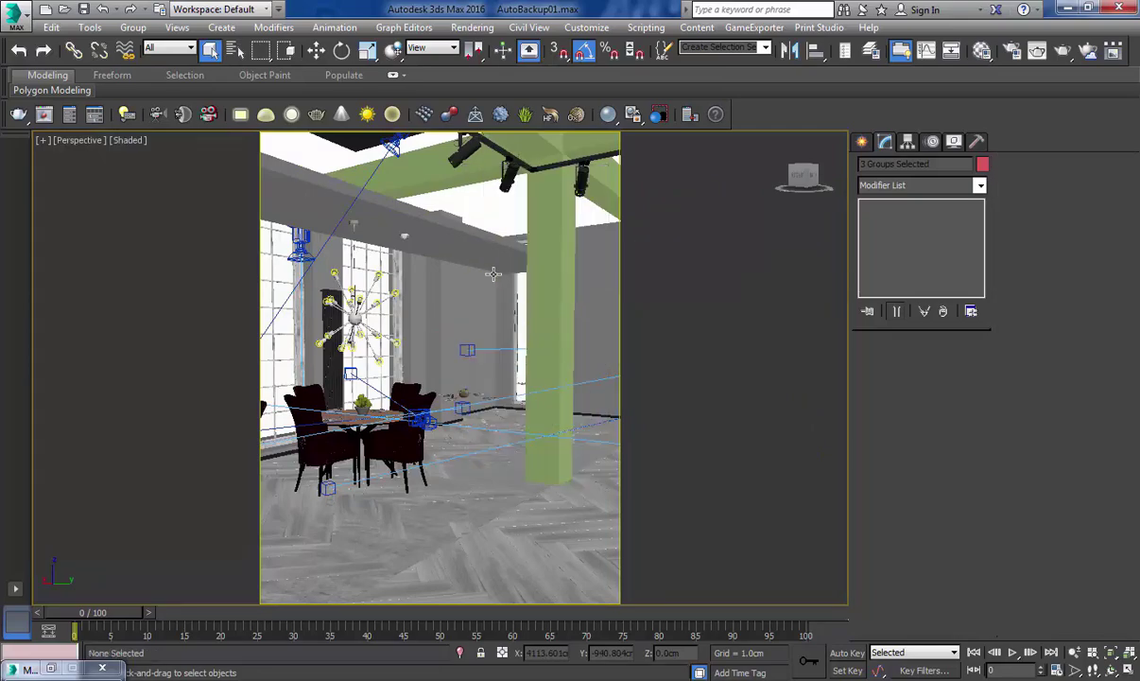
Hide two neighbouring round table groups along the window wall together with the hanging lamps above them
middle_click_drag(438, 392, 684, 359)
middle_click_drag(476, 387, 432, 408)
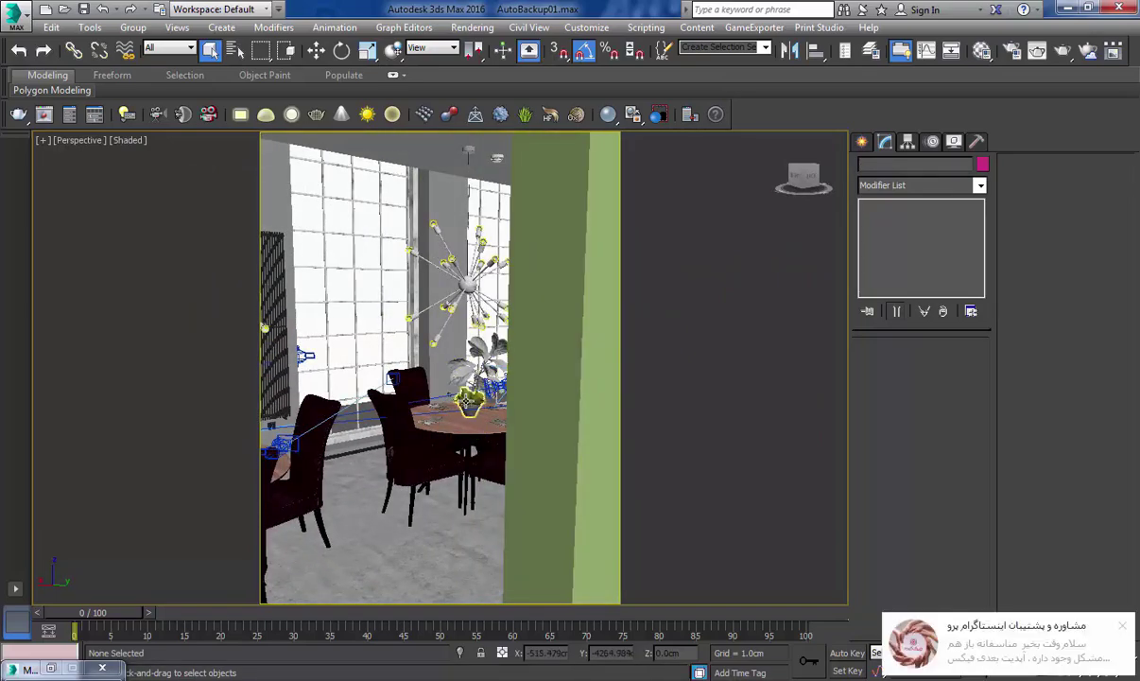
left_click(1125, 627)
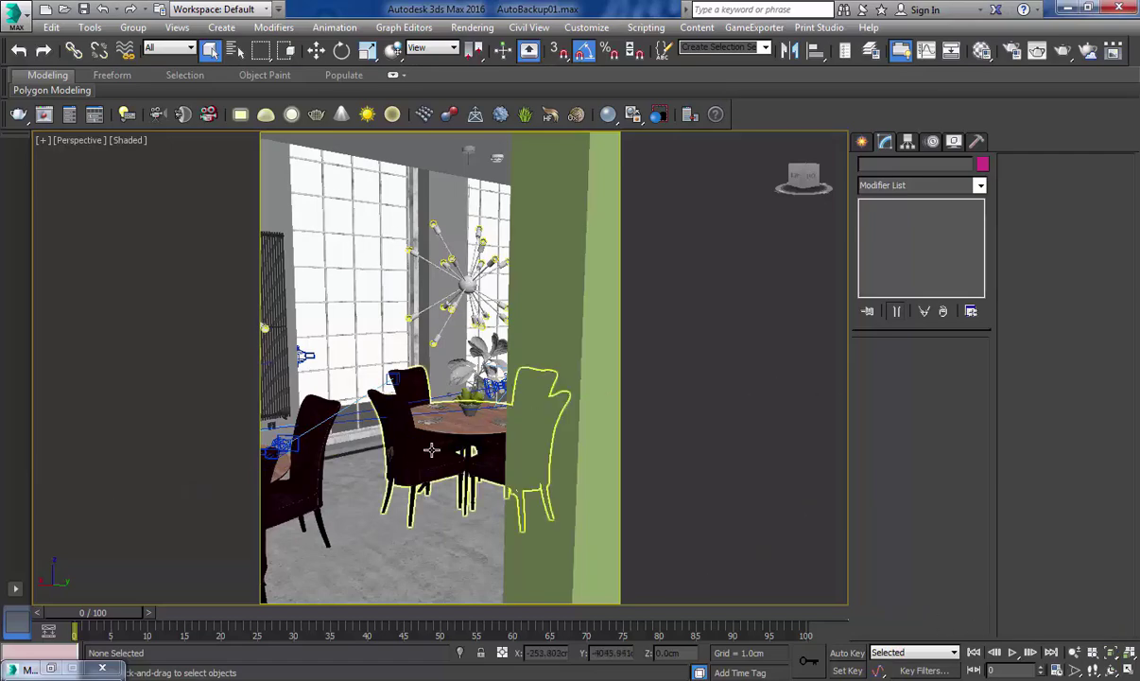
middle_click_drag(431, 450, 398, 452, "alt")
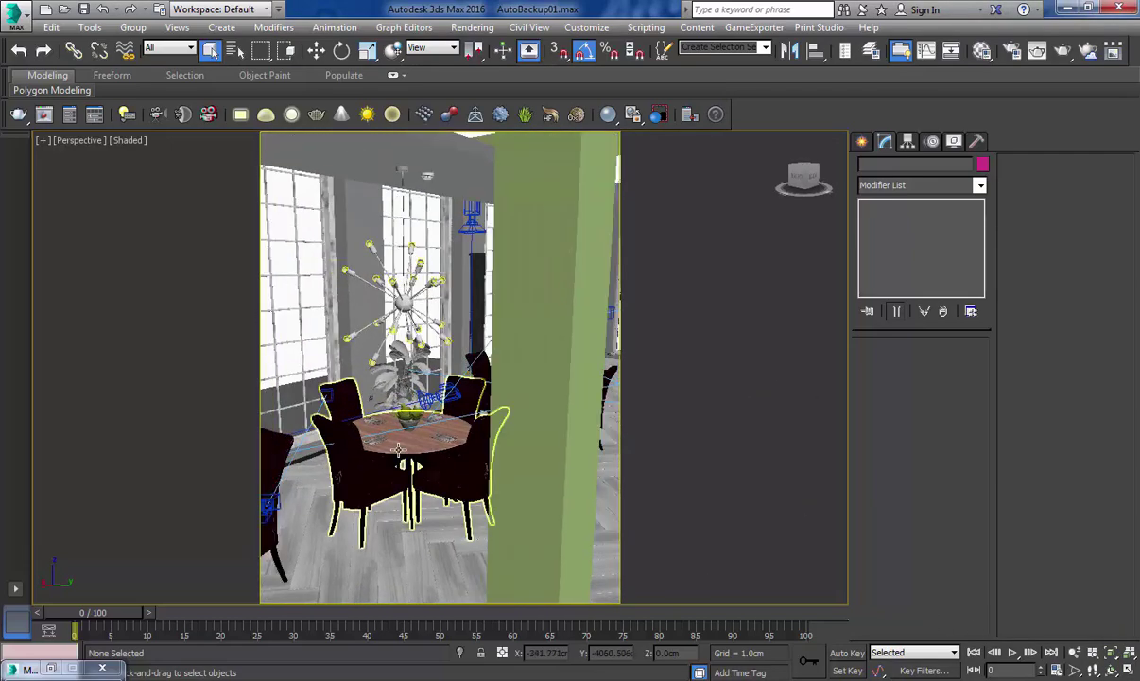
left_click(399, 452)
left_click(386, 288, "ctrl")
key("z")
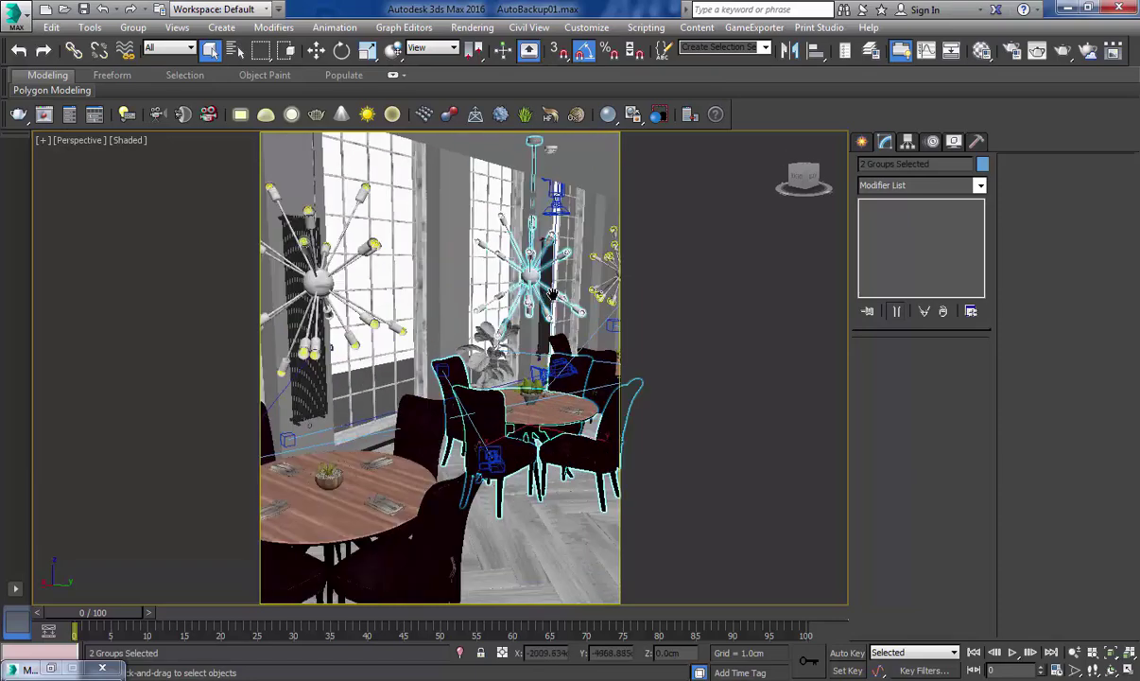
middle_click_drag(553, 294, 510, 421, "alt")
left_click(510, 421, "ctrl")
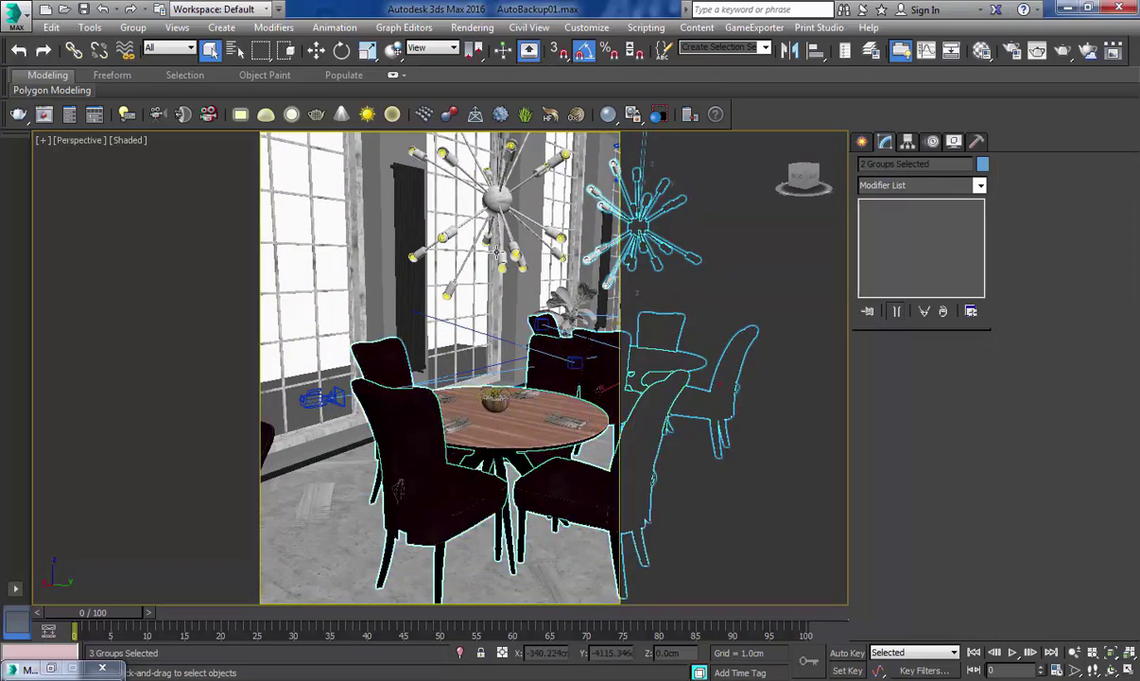
left_click(484, 201, "ctrl")
right_click(484, 200)
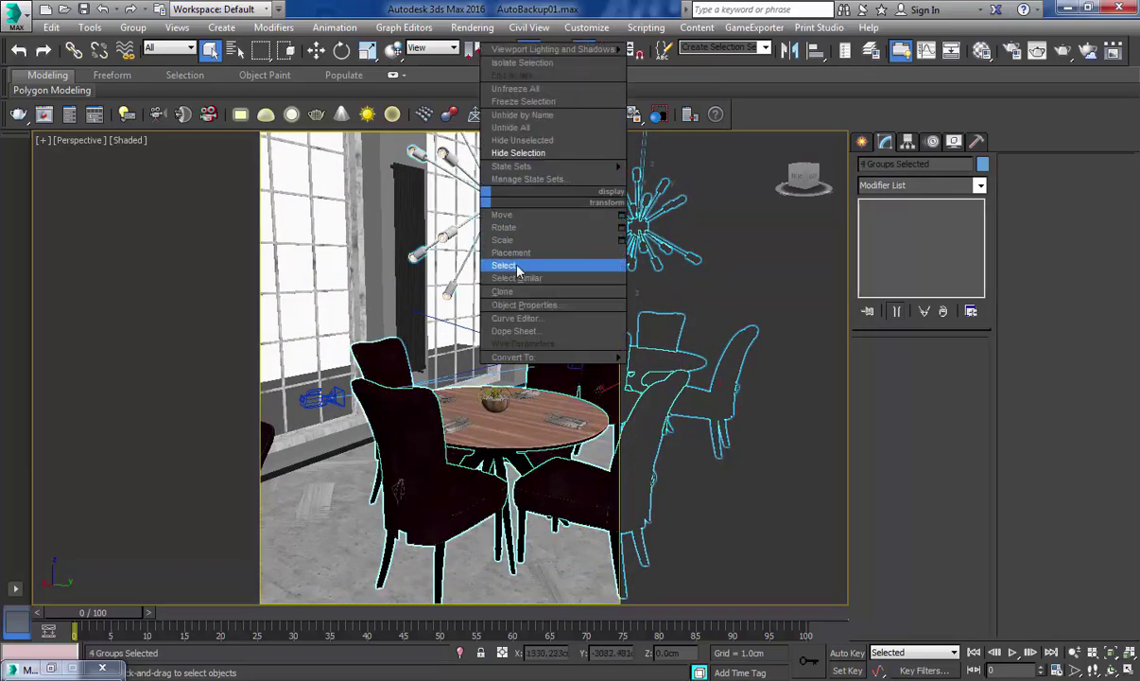
left_click(524, 152)
Hide another round table group by the windows along with its hanging lamp and the potted plant beside it
middle_click_drag(505, 336, 675, 375, "alt")
scroll(586, 326, "down", 4)
left_click(447, 412)
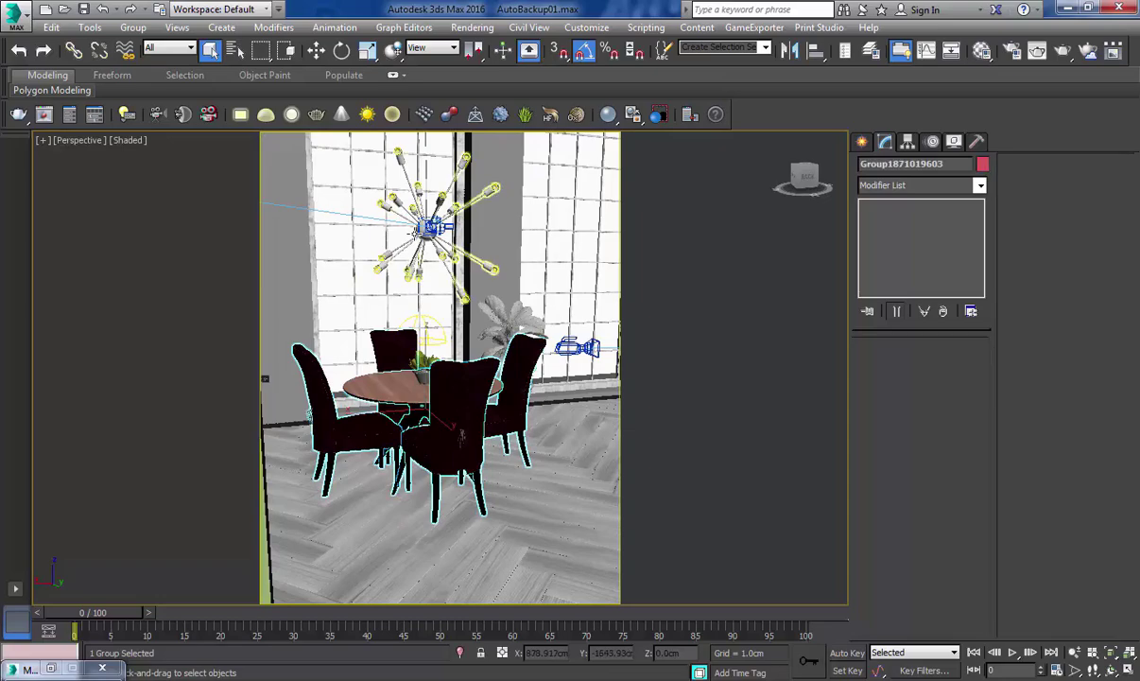
left_click(444, 258, "ctrl")
left_click(511, 327, "ctrl")
right_click(478, 301)
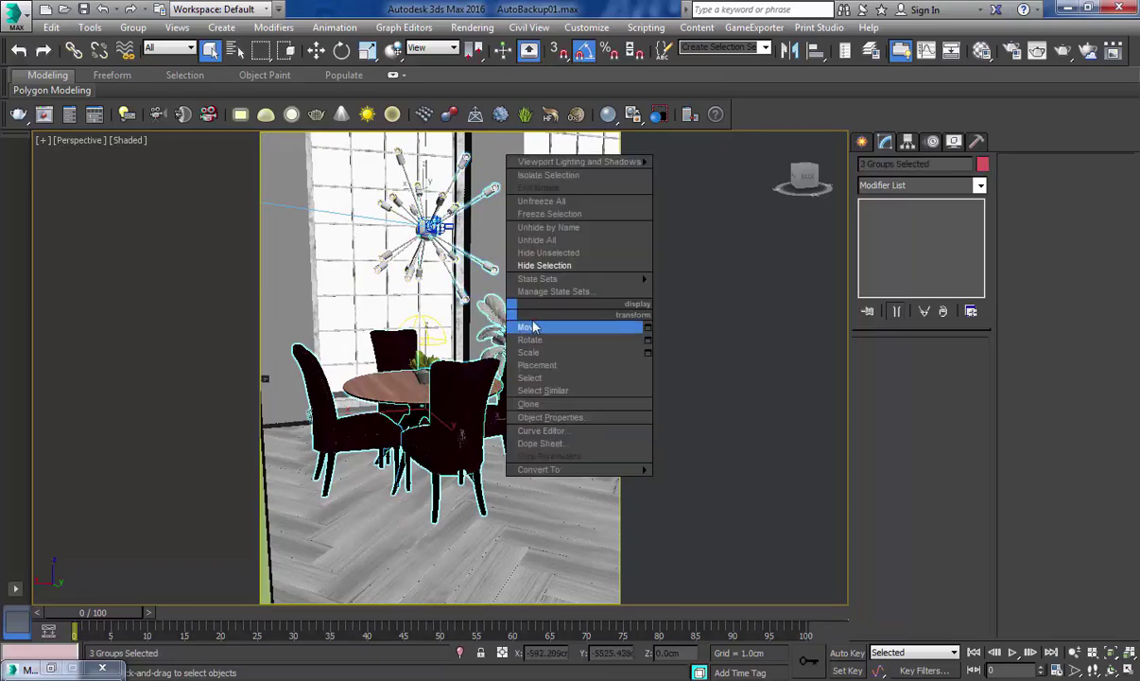
left_click(510, 262)
Dismiss the camera list and select the camera in front of the remaining round table group
middle_click_drag(585, 343, 263, 339, "alt")
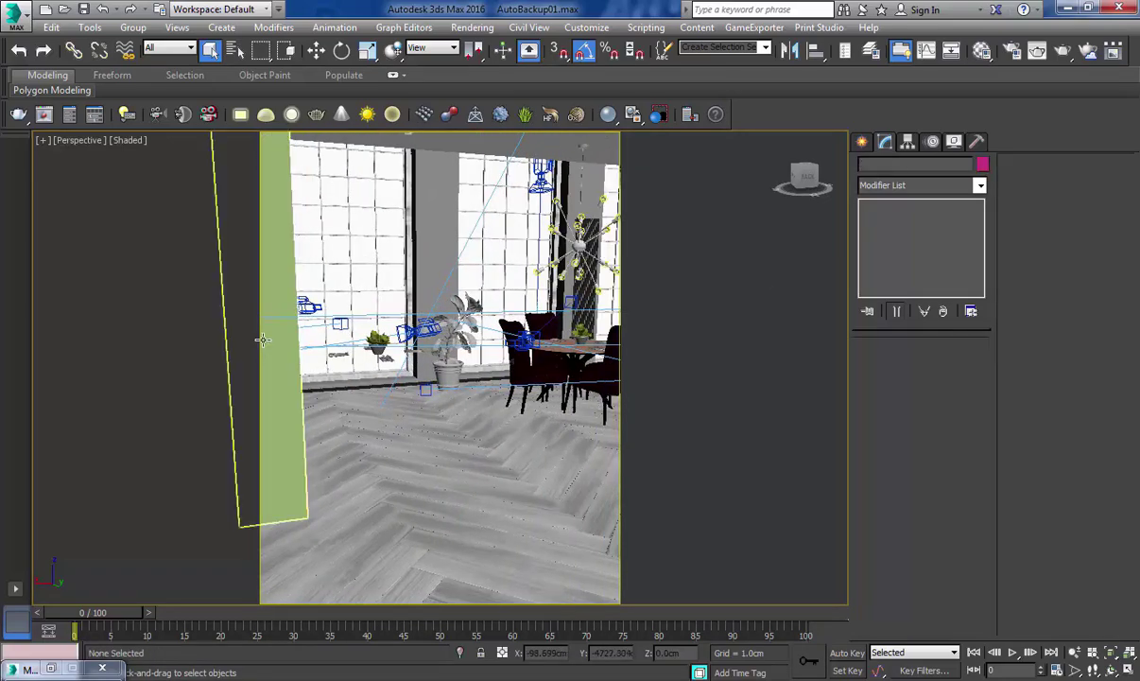
key("c")
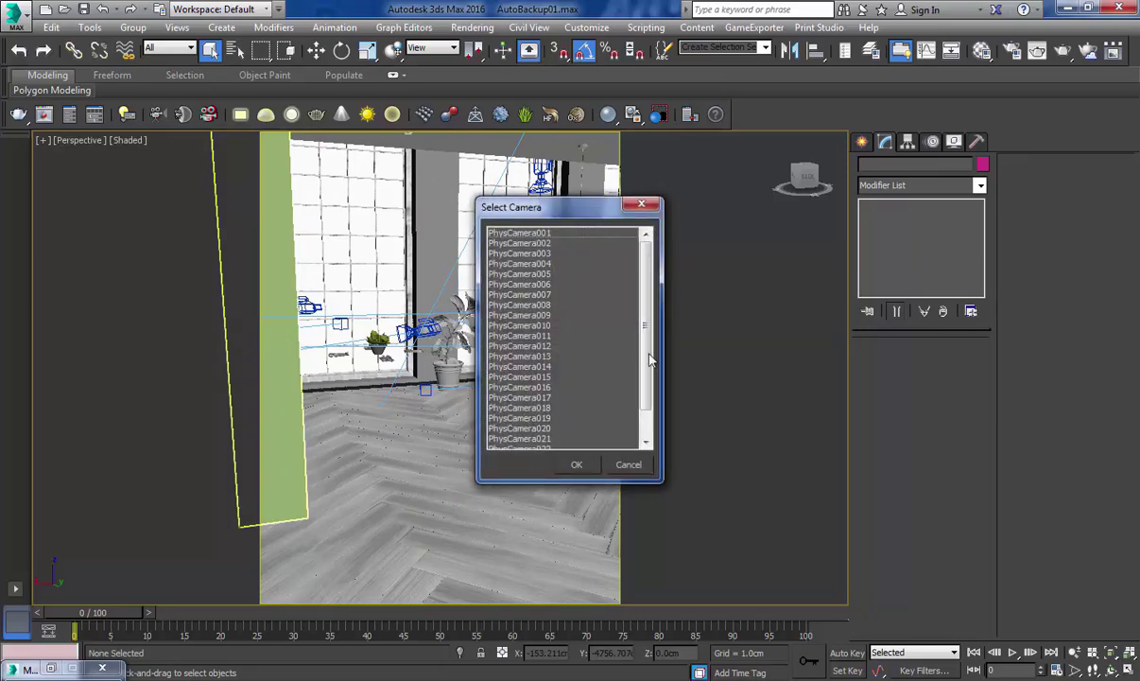
left_click(636, 468)
mouse_move(565, 382)
middle_mouse_down("alt")
mouse_move(530, 384)
mouse_move(547, 383)
middle_mouse_up("alt")
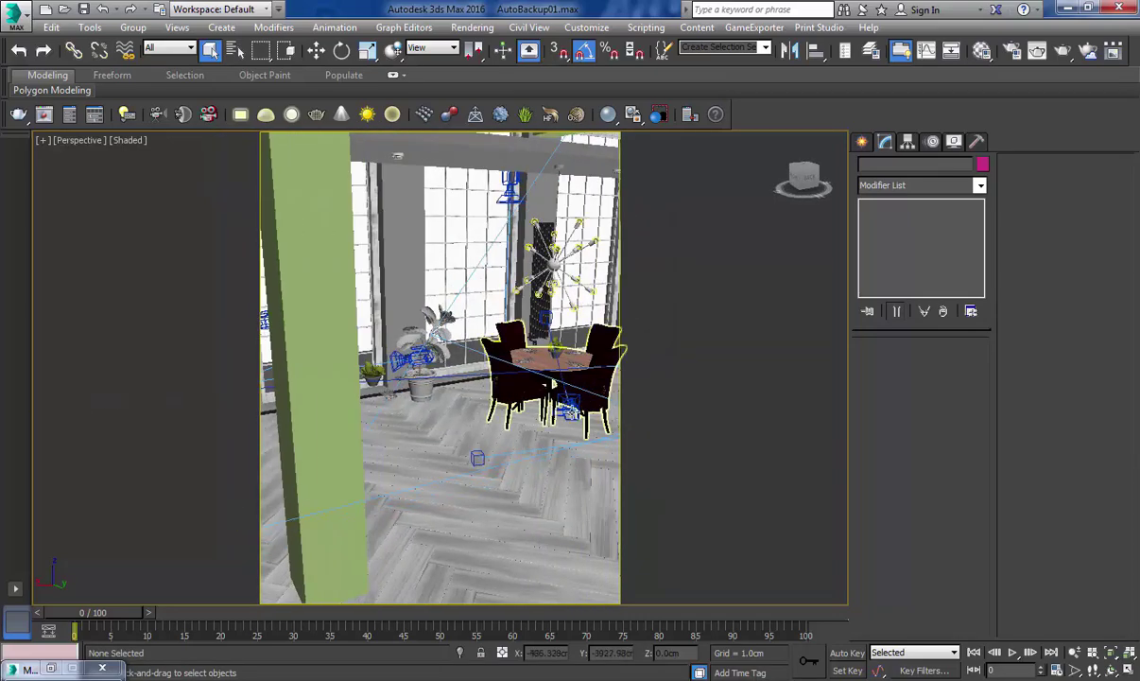
left_click(553, 383)
left_click(568, 404)
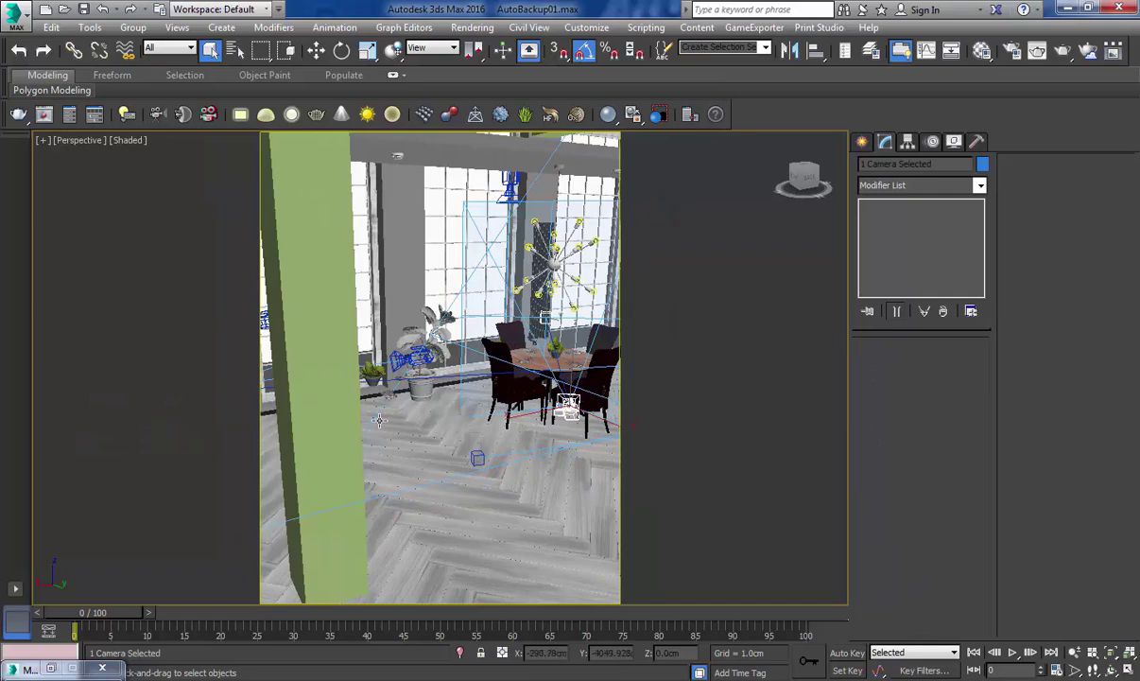
Select a SONDRA chandelier over the bar area and close the open group that contains it
middle_click_drag(379, 420, 648, 407, "alt")
scroll(648, 407, "down", 3)
scroll(194, 434, "down", 3)
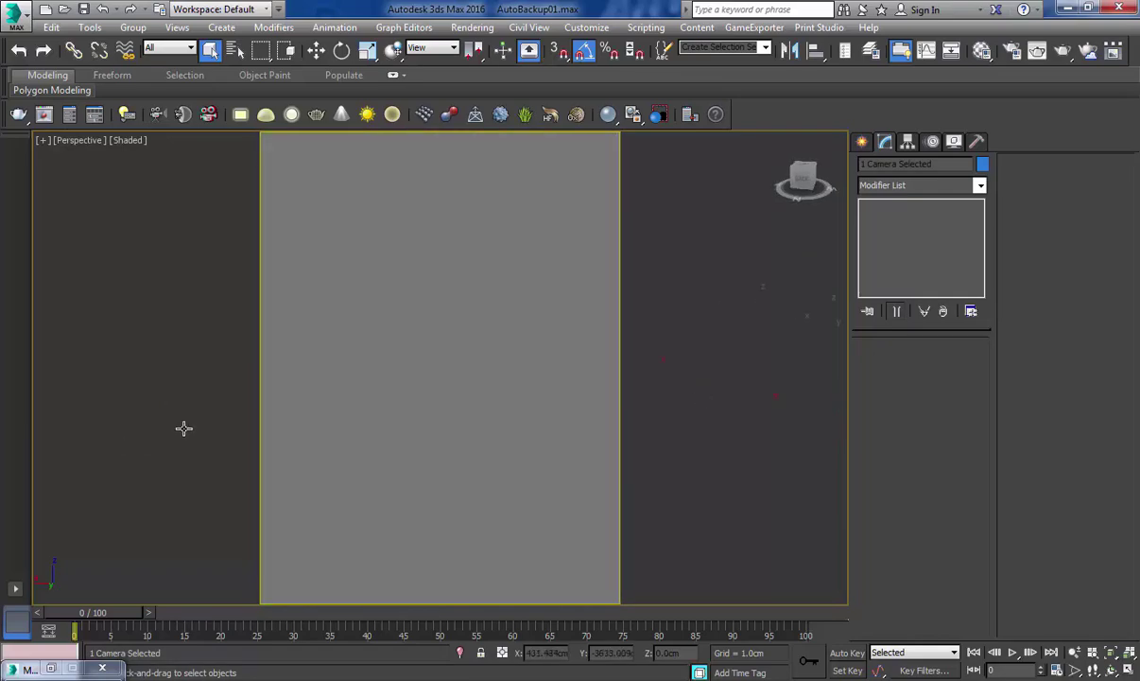
middle_click_drag(284, 452, 178, 465)
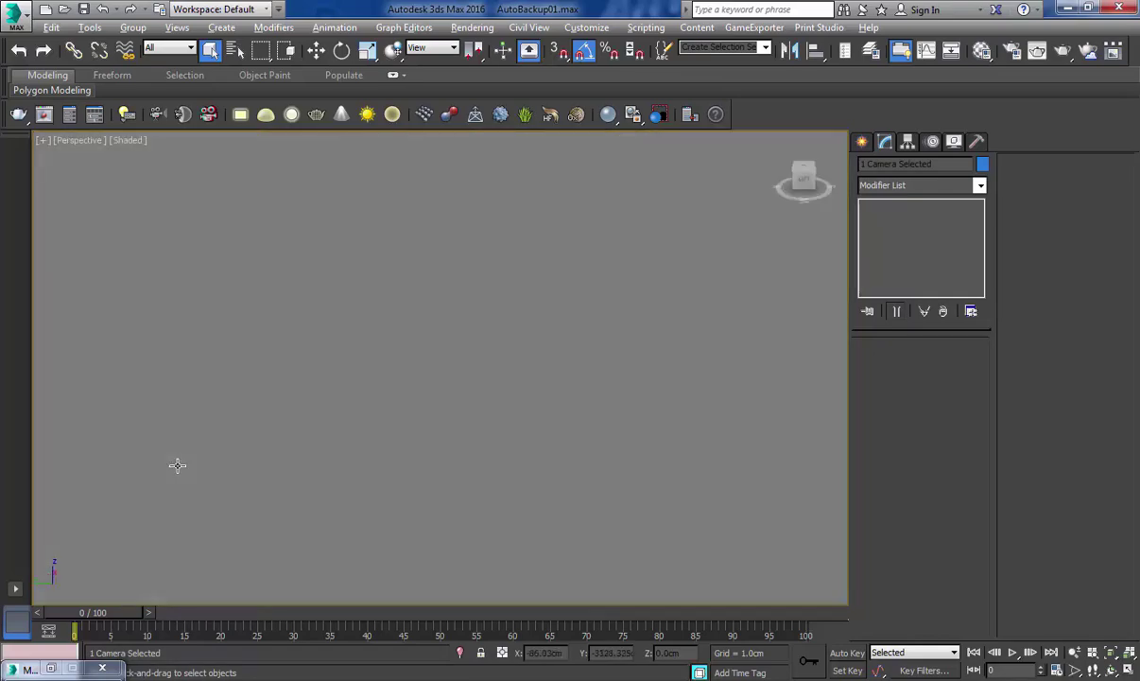
scroll(159, 464, "down", 10)
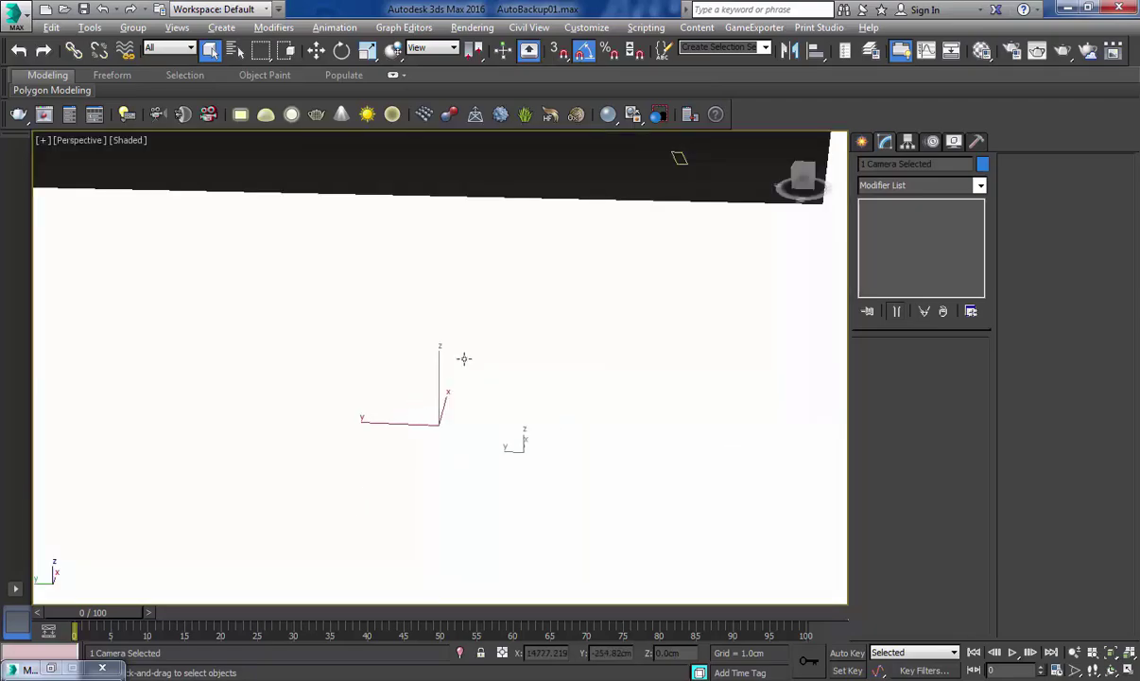
middle_click_drag(402, 390, 417, 268, "alt")
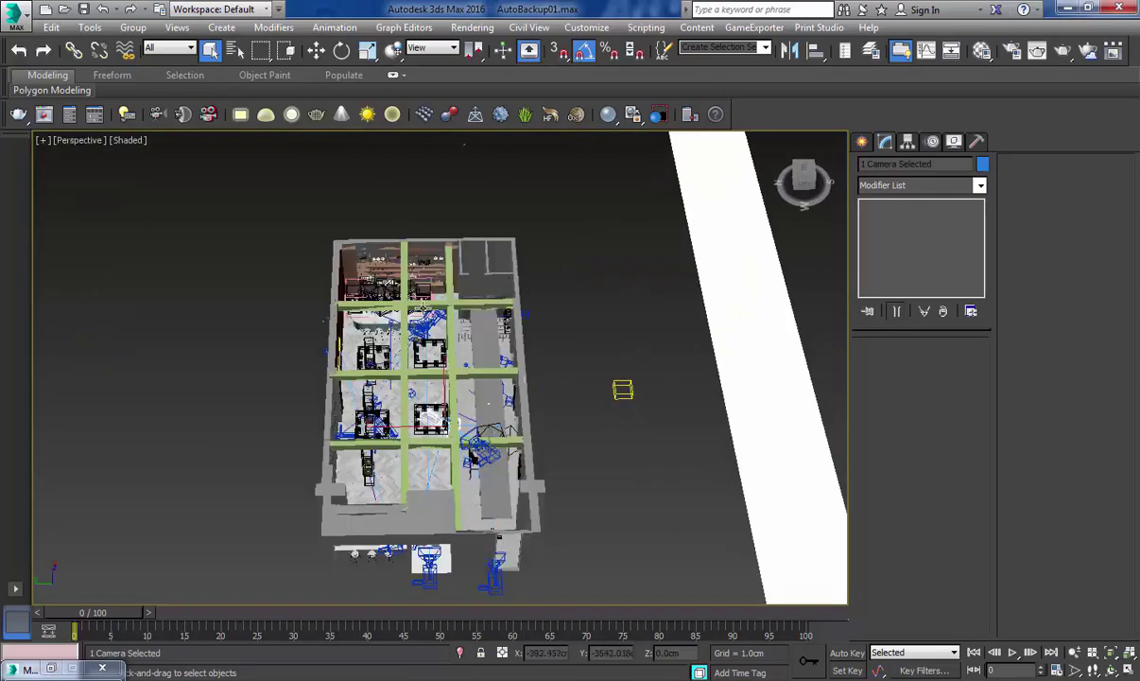
scroll(418, 267, "up", 10)
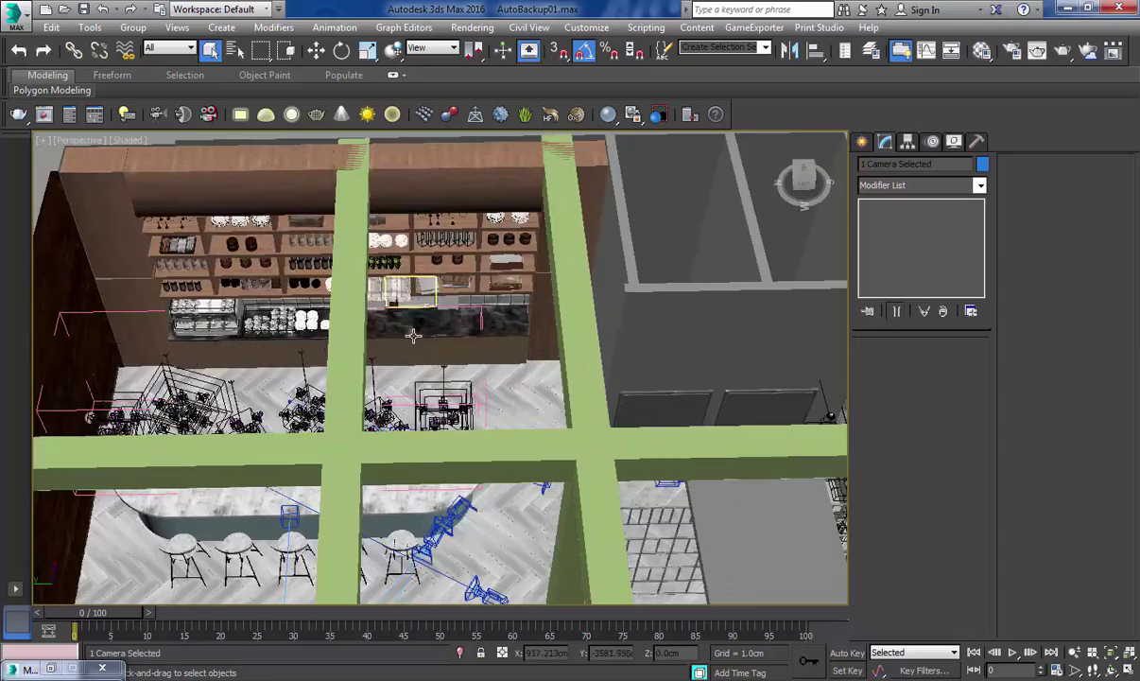
left_click(444, 416)
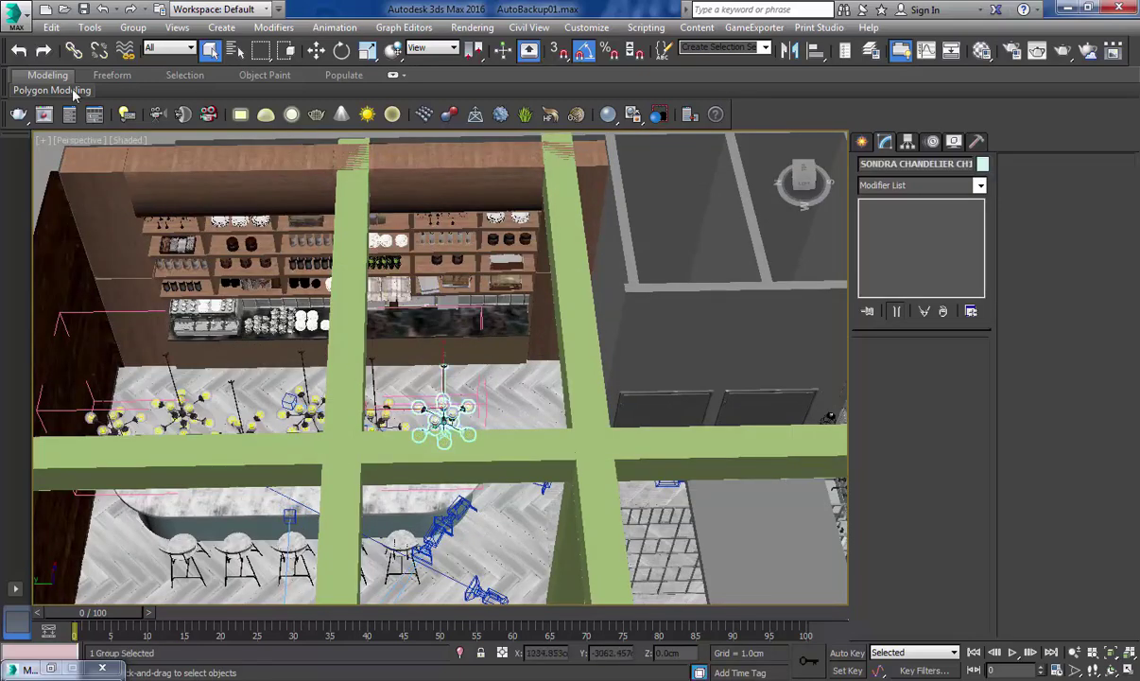
left_click(133, 27)
left_click(152, 120)
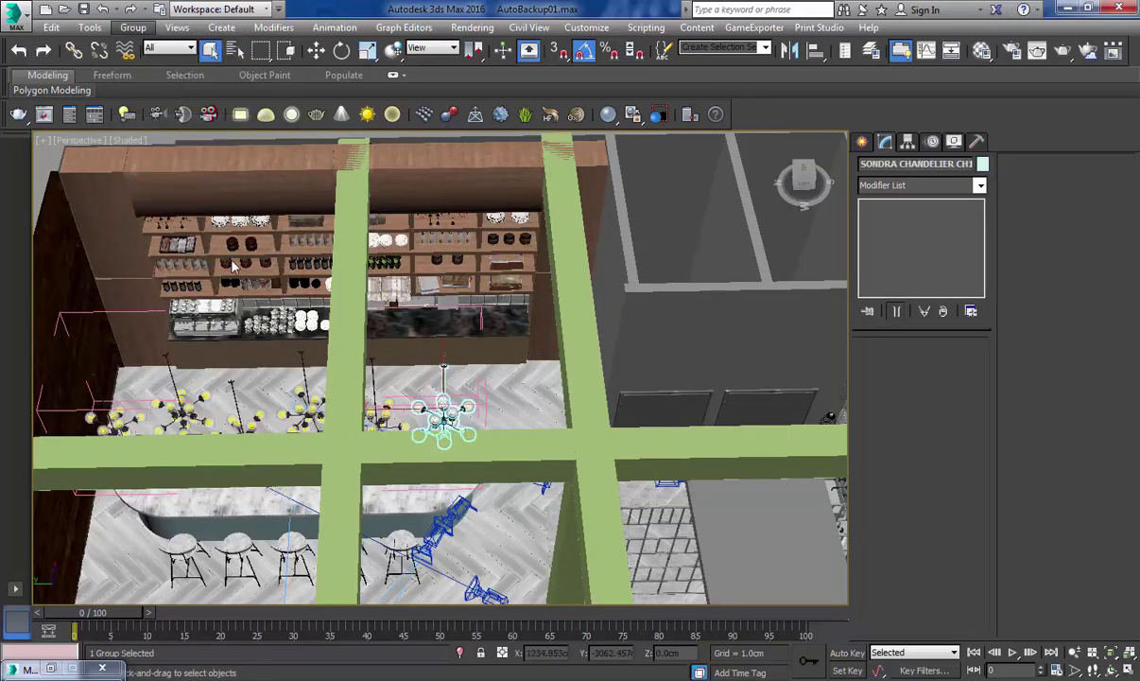
Hide the group of SONDRA chandeliers hanging over the bar area
left_click(291, 393)
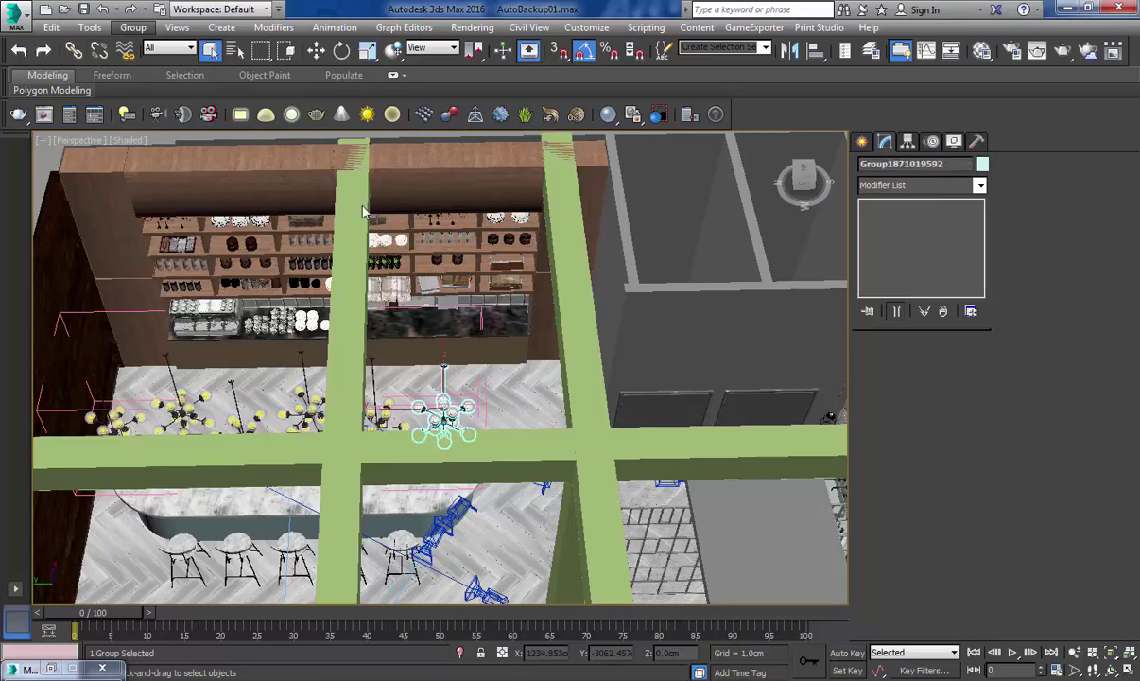
right_click(305, 408)
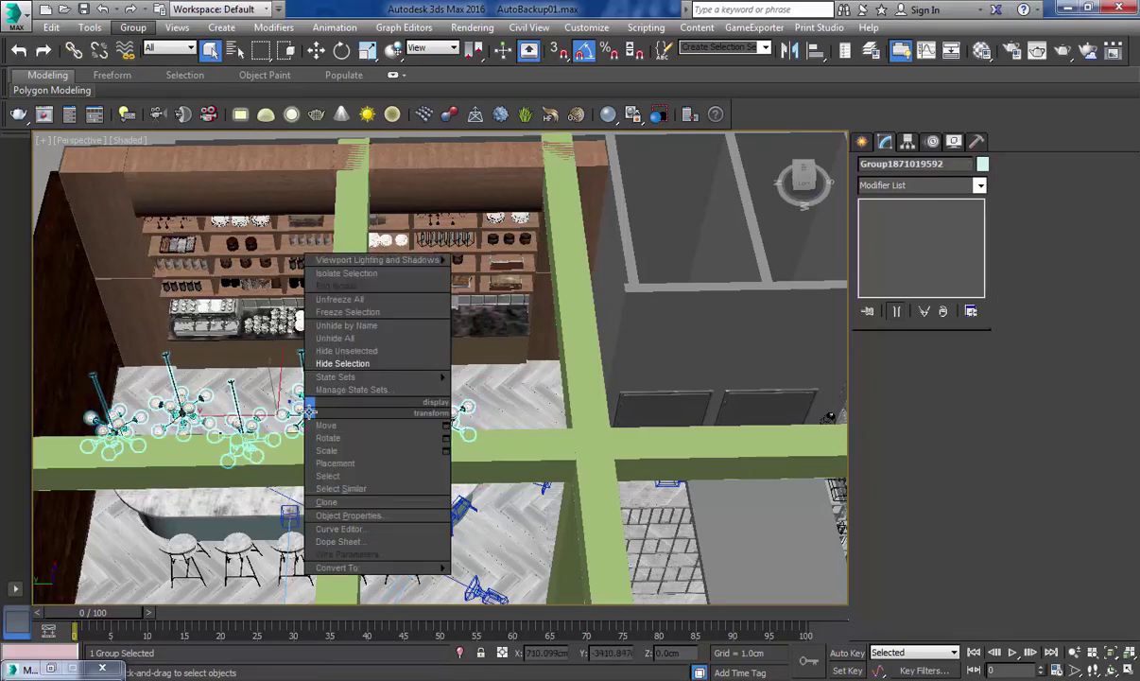
left_click(333, 364)
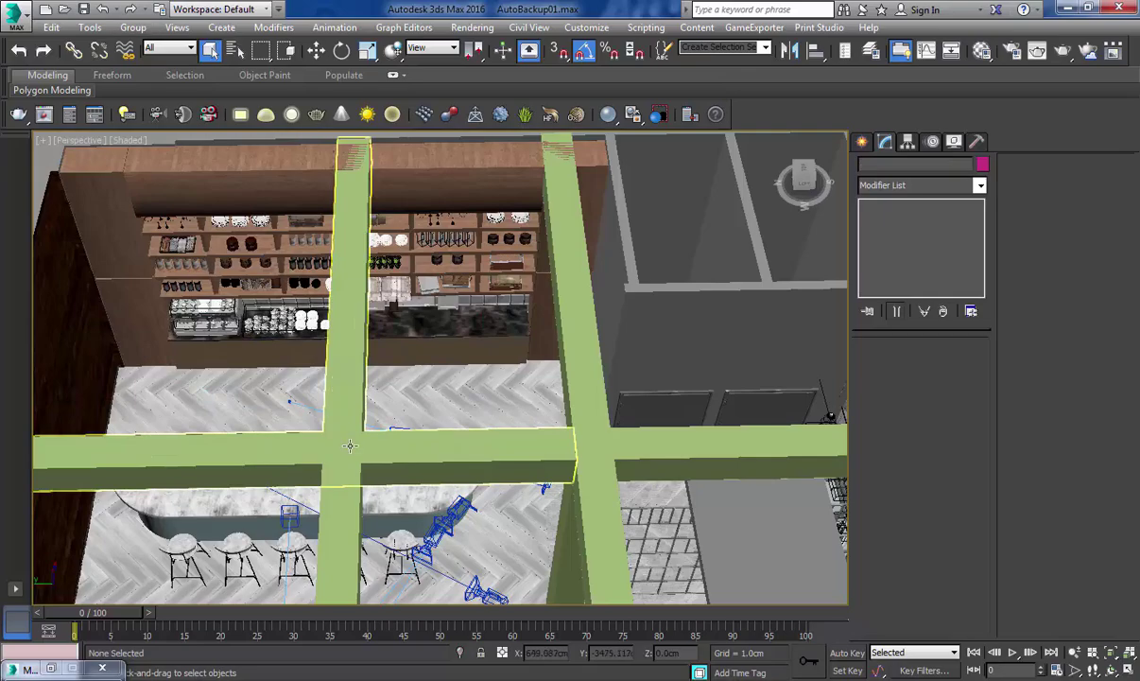
middle_click_drag(506, 354, 427, 243)
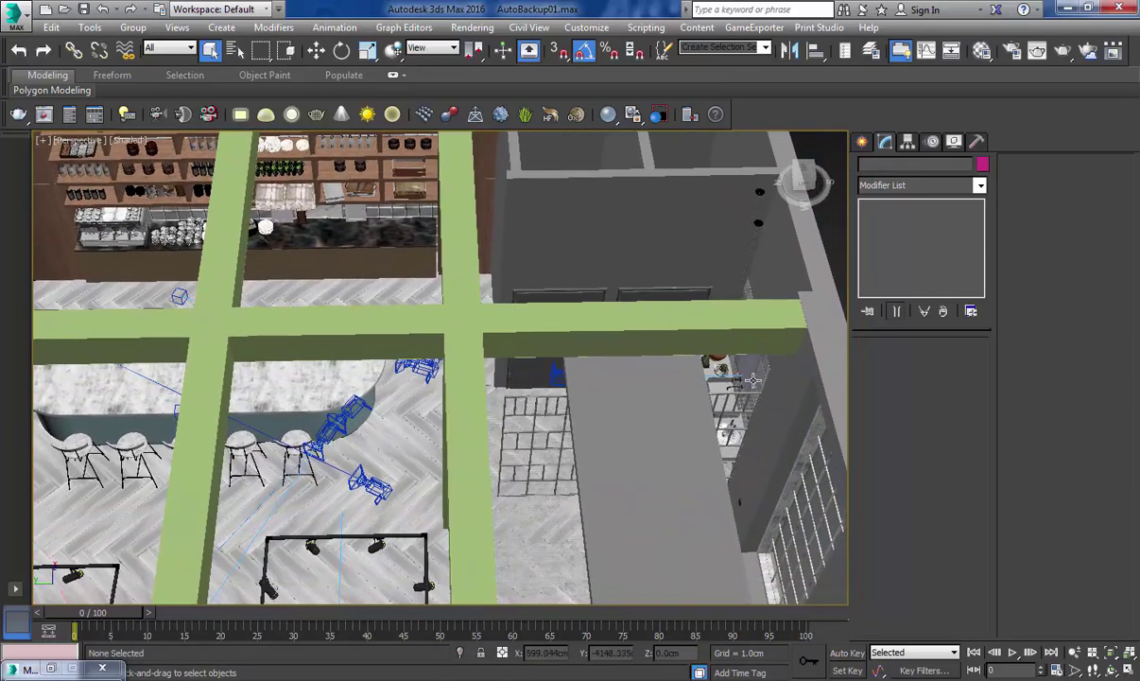
middle_click_drag(715, 365, 606, 340, "alt")
key("c")
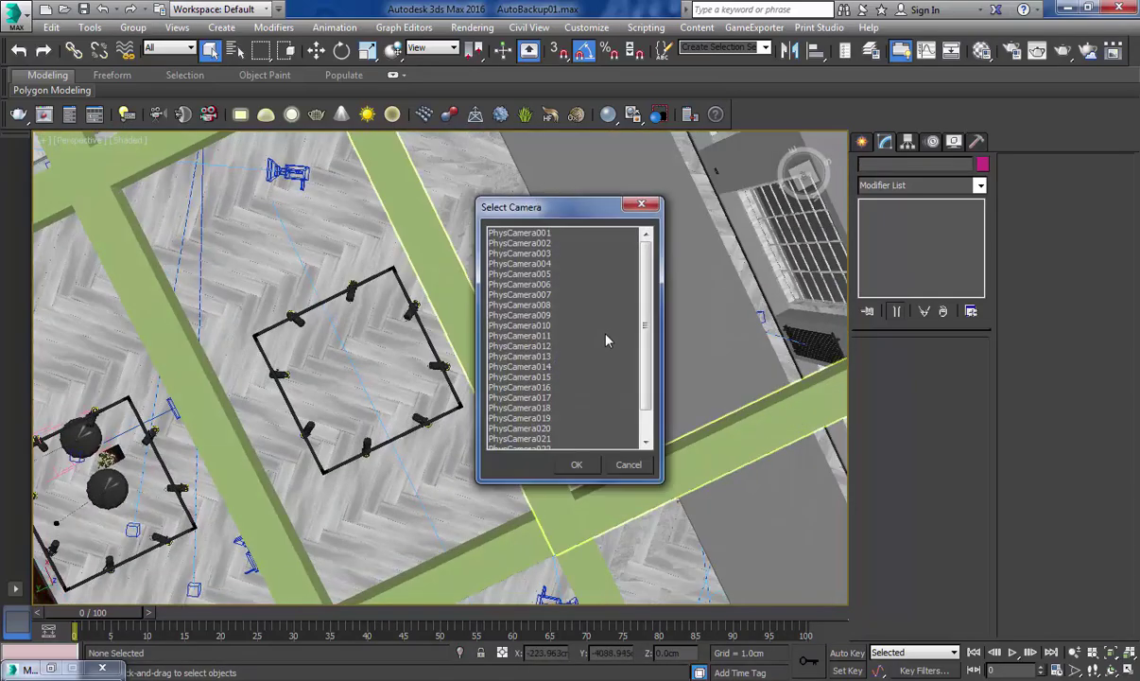
left_click(635, 470)
middle_click_drag(473, 454, 421, 440)
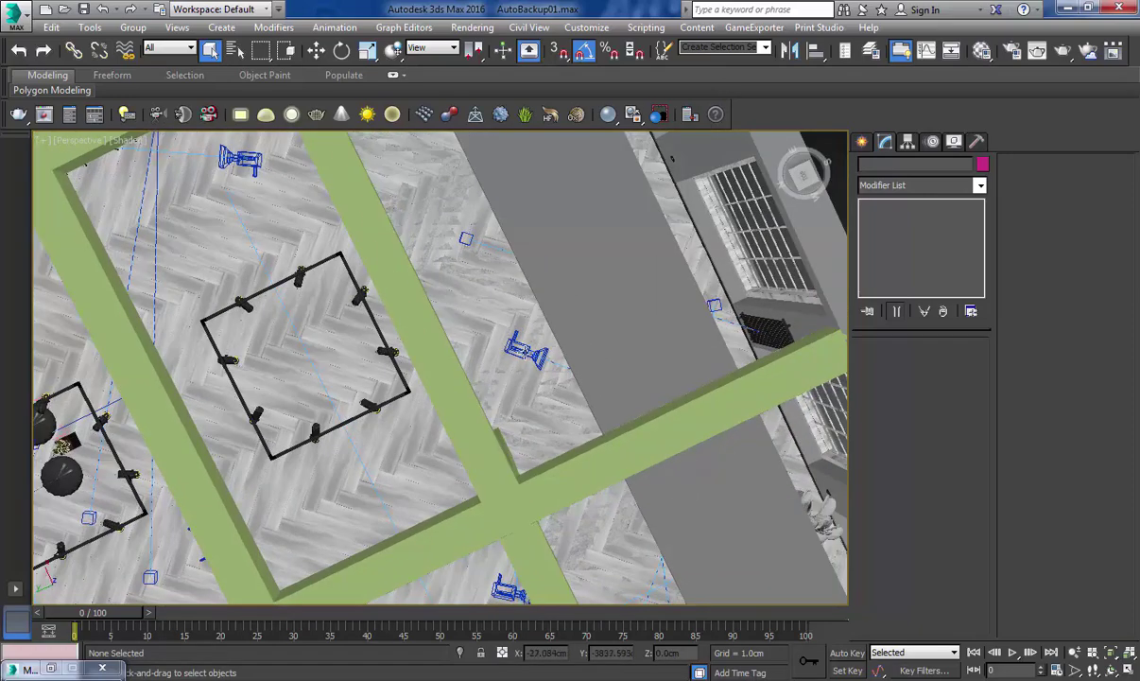
left_click(526, 352)
left_click(529, 352)
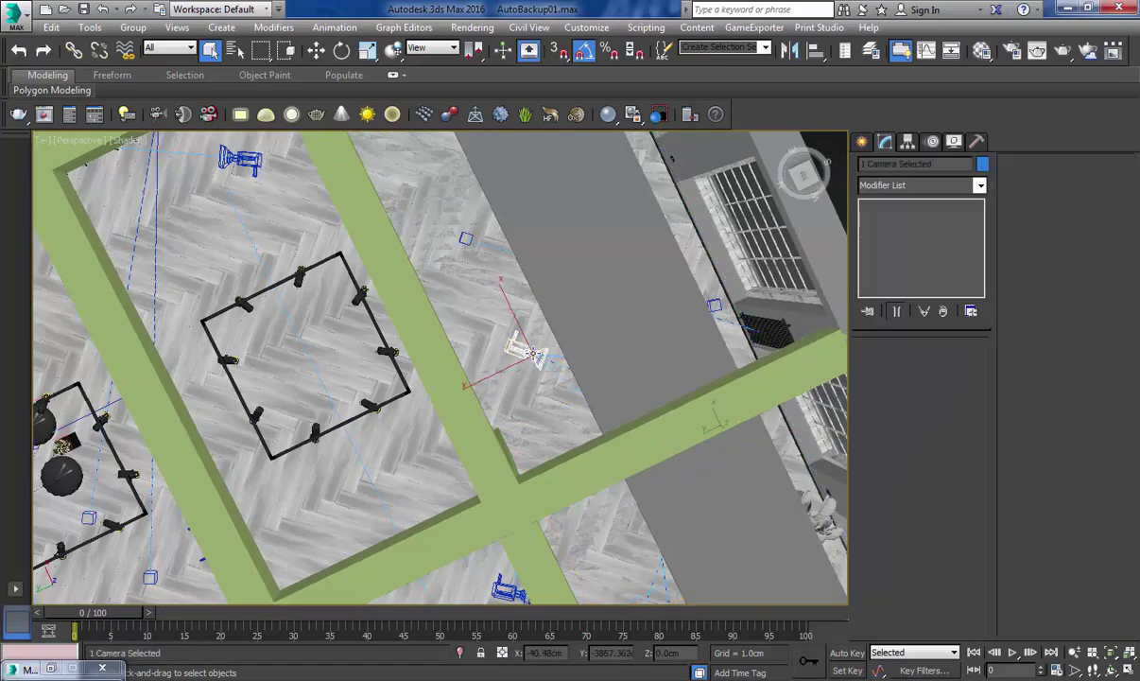
key("c")
left_click(648, 468)
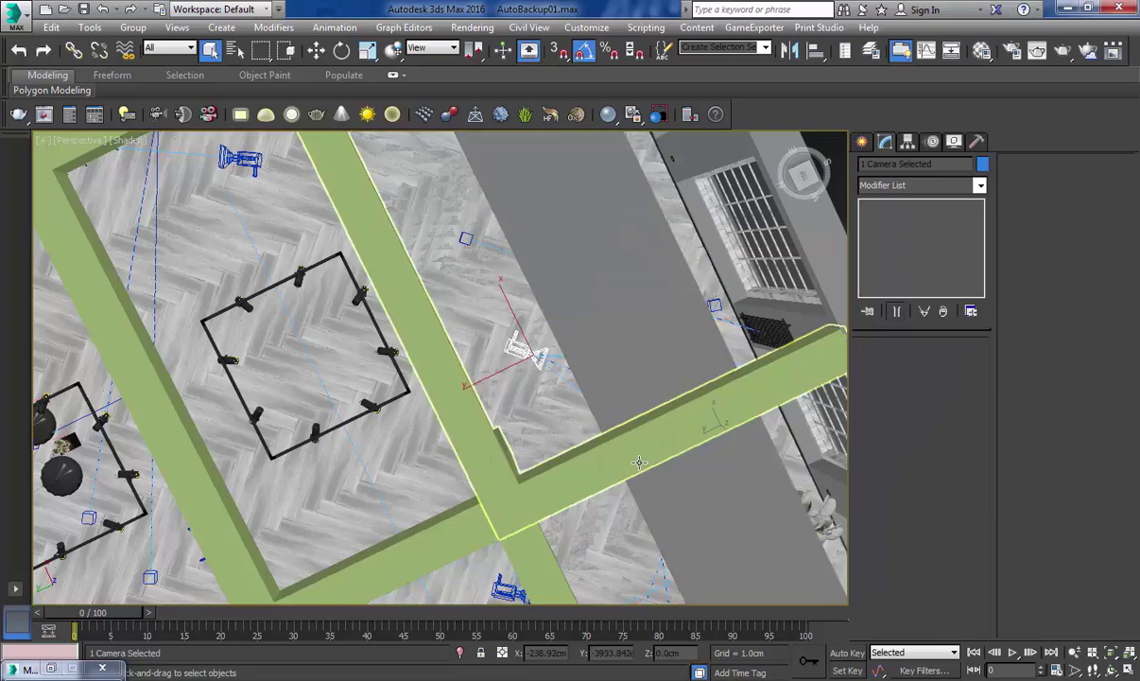
key("c")
left_click(571, 462)
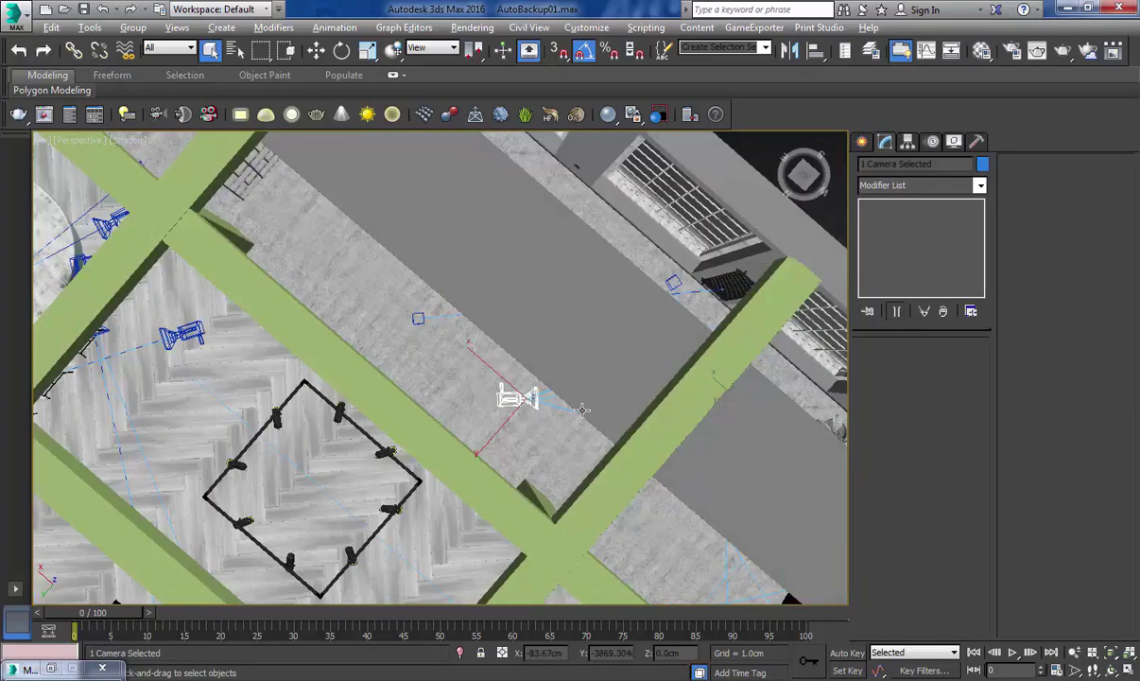
Select PhysCamera016 facing the remaining round table, switch the viewport to that camera and show safe frames
middle_click_drag(629, 371, 556, 344, "alt")
scroll(557, 376, "up", 12)
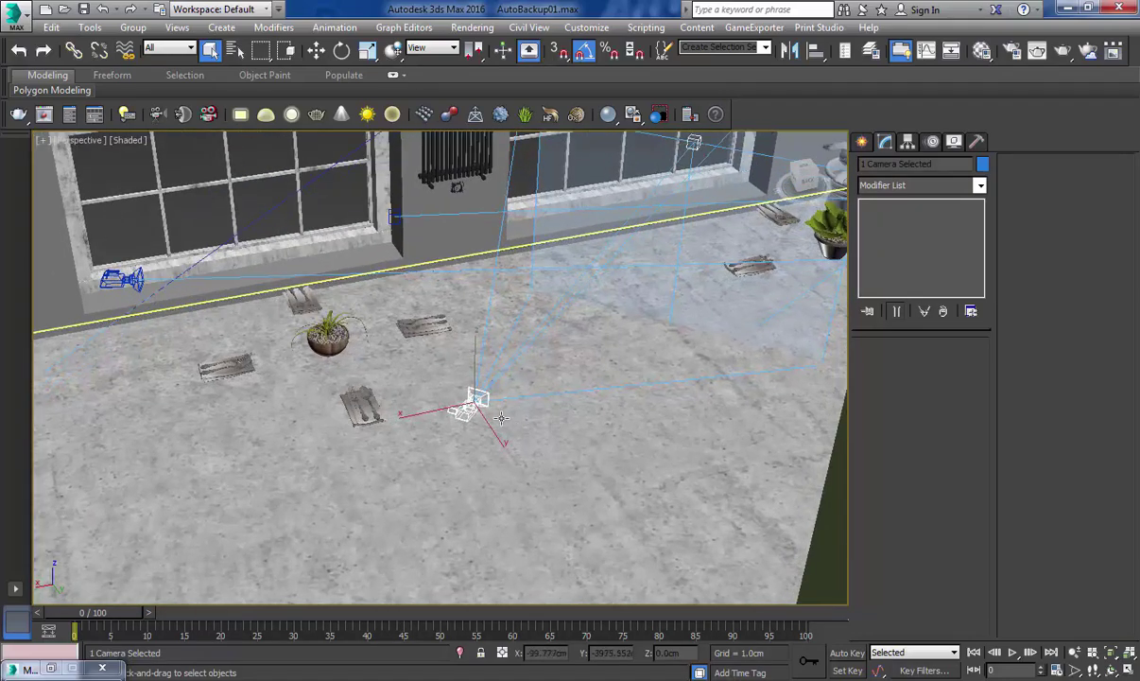
left_click(471, 407)
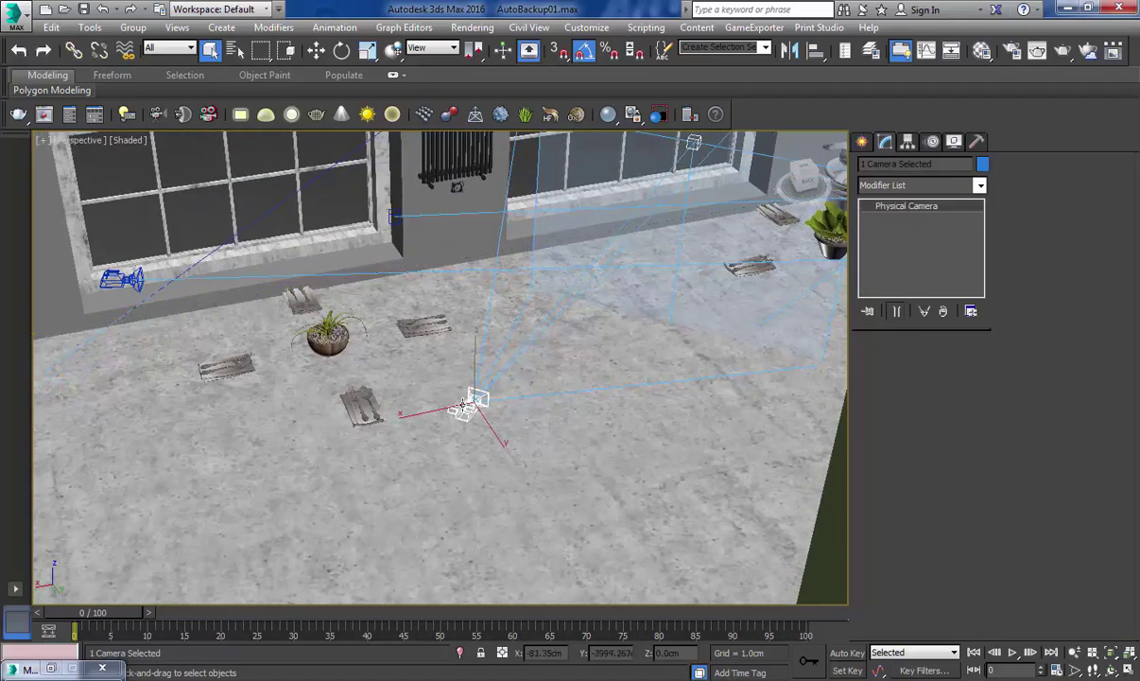
middle_click_drag(361, 420, 96, 465)
middle_click_drag(721, 394, 156, 497, "alt")
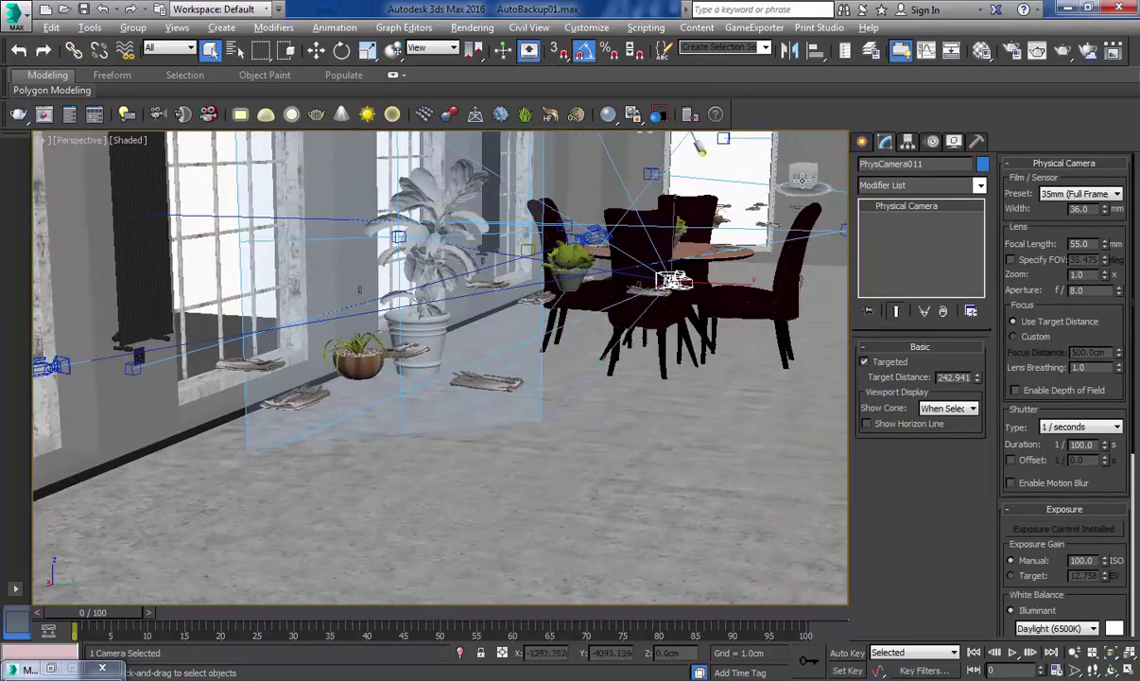
left_click(843, 232)
middle_click_drag(824, 248, 460, 301)
left_click(690, 267)
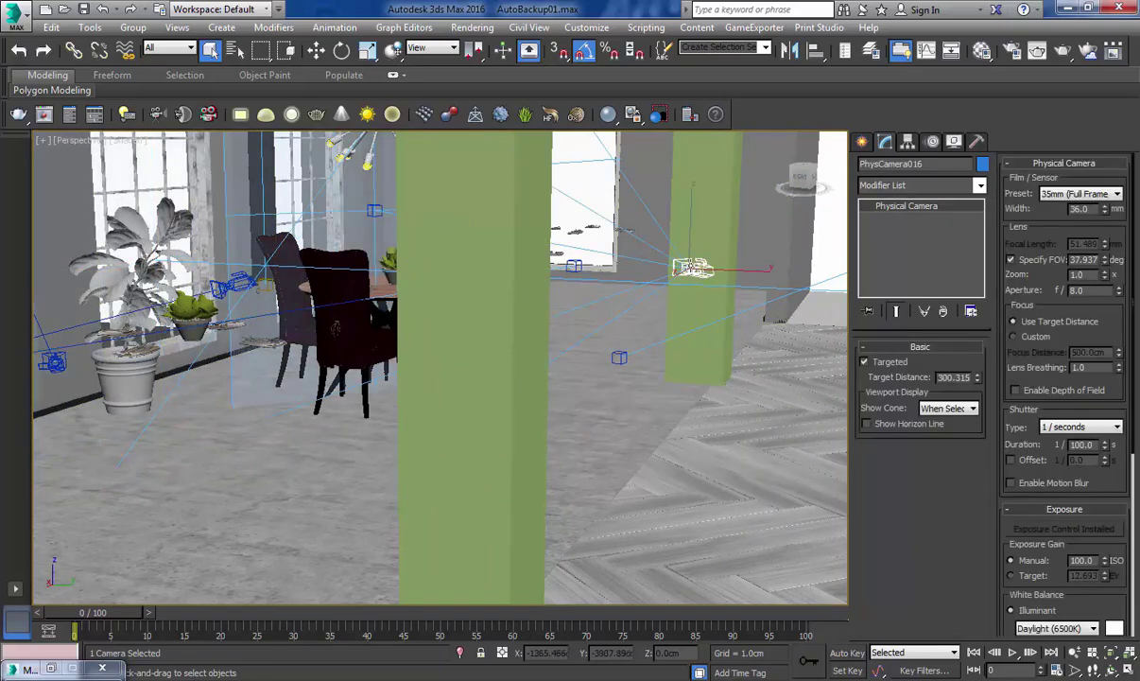
key("c")
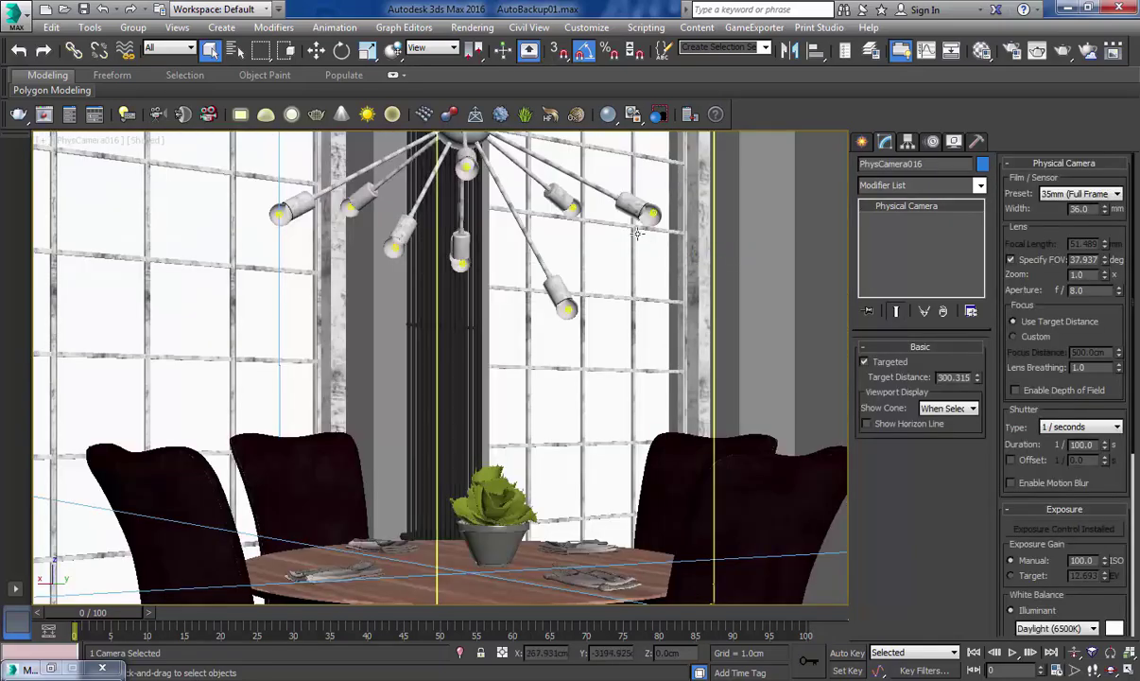
key("shift+f")
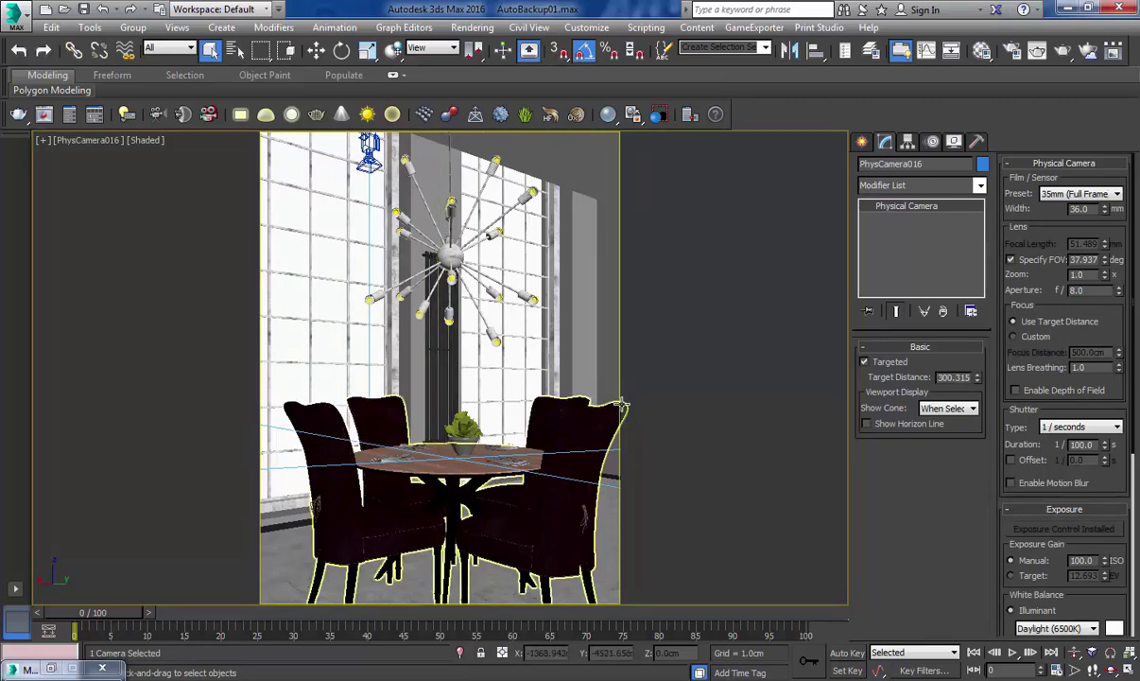
Open the V-Ray frame buffer and hide its lens effects and color corrections side panels
left_click(43, 115)
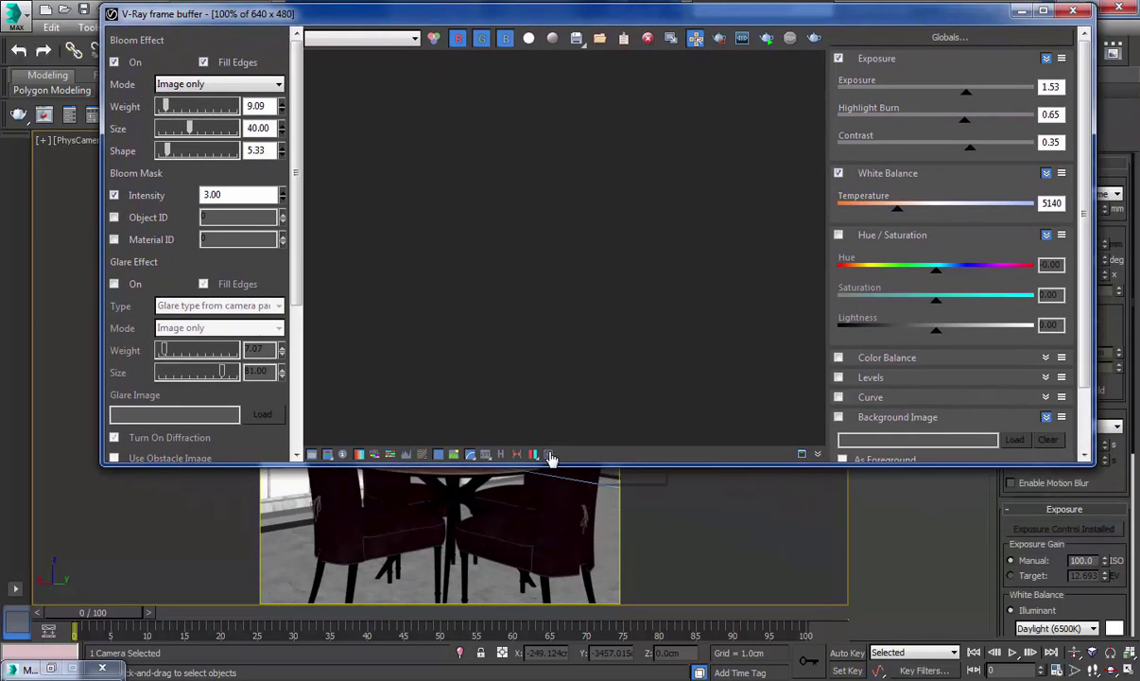
left_click(549, 455)
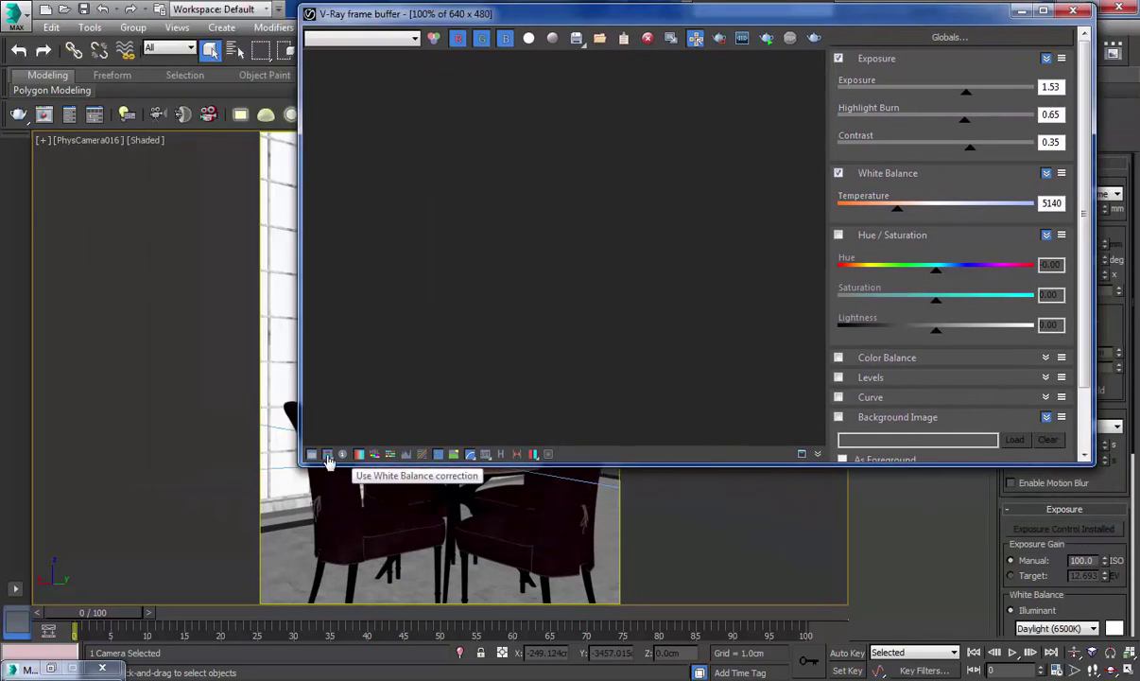
left_click(311, 454)
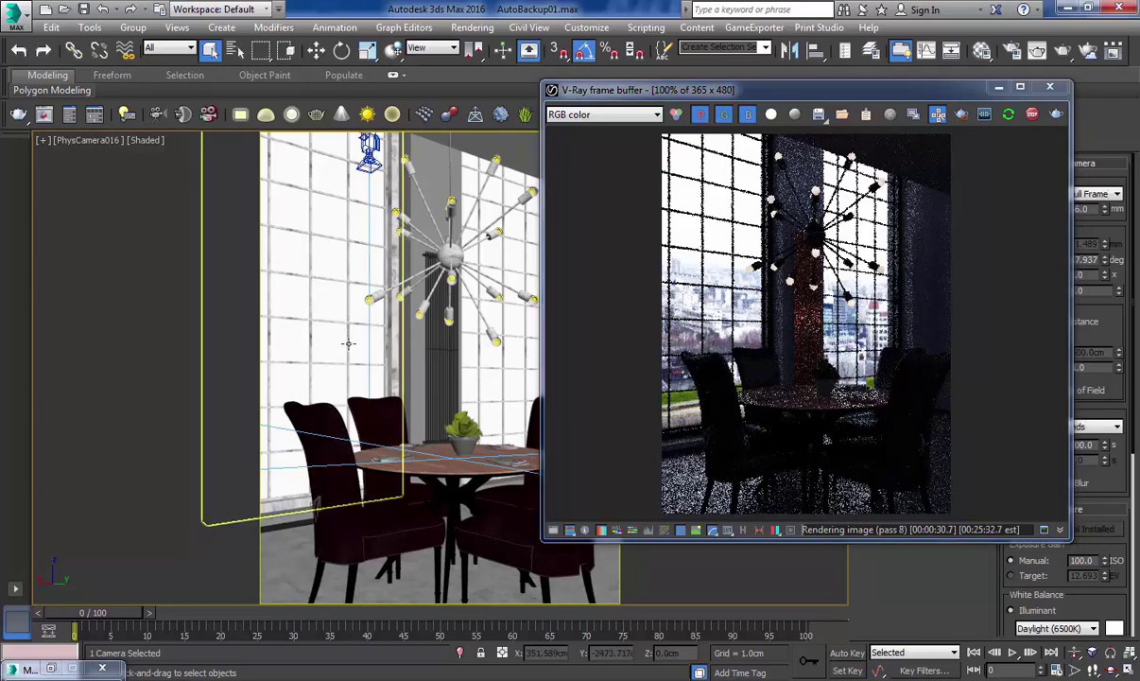
Select the window frame beside the round table and switch the viewport to a perspective view outside the building
left_click(348, 344)
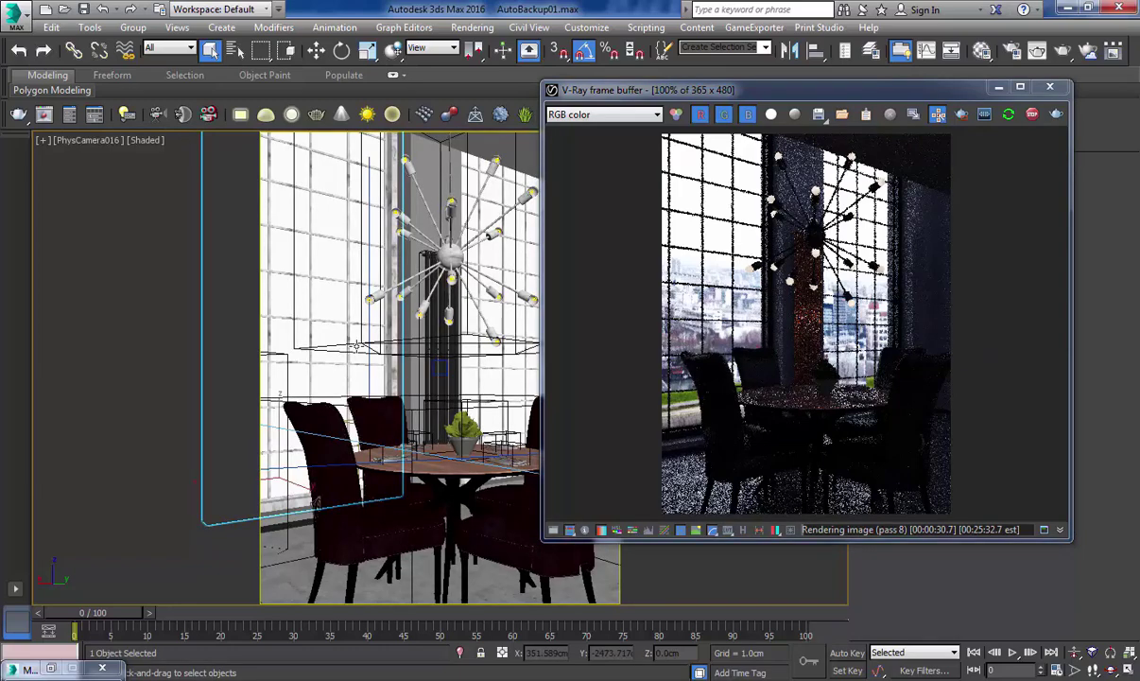
key("p")
scroll(378, 343, "down", 2)
middle_click_drag(378, 342, 635, 405, "alt")
scroll(425, 361, "down", 3)
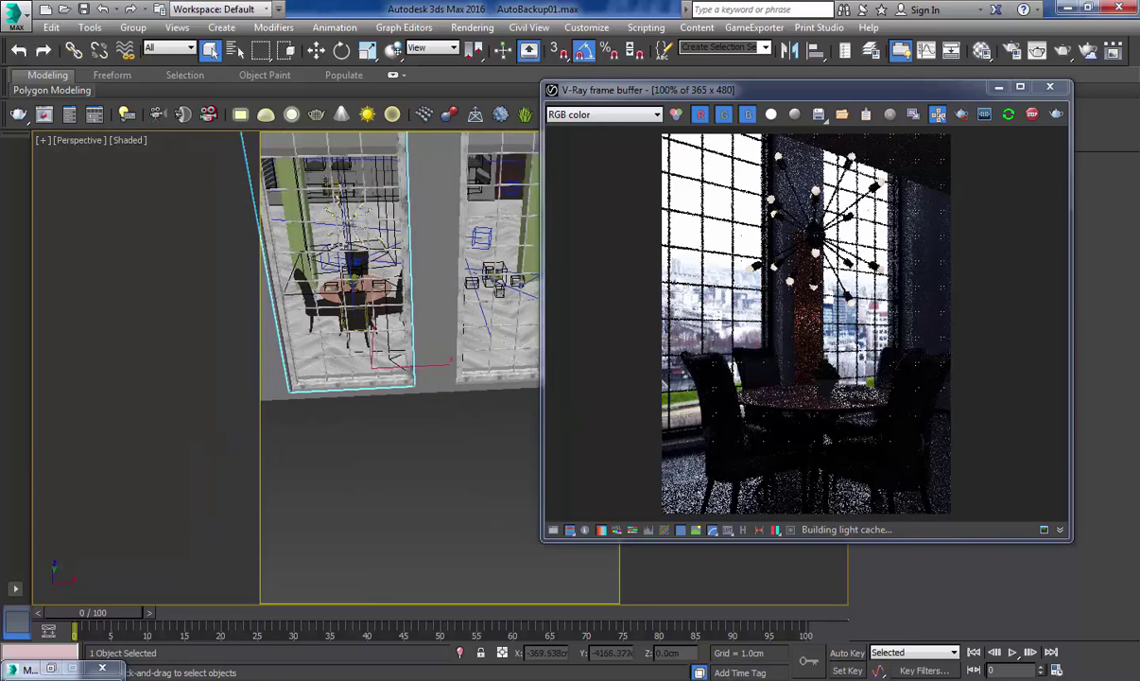
scroll(398, 390, "down", 2)
middle_click_drag(397, 390, 1037, 118)
Stop the test render, close the V-Ray messages window and minimize the frame buffer
left_click(1033, 118)
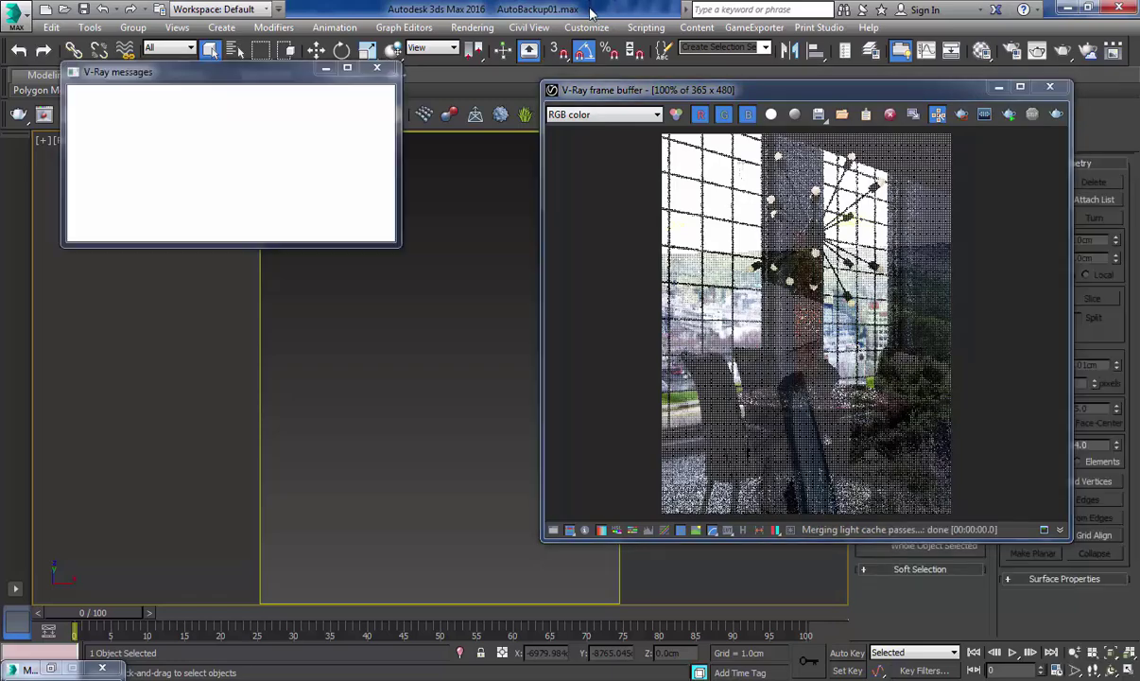
left_click(378, 70)
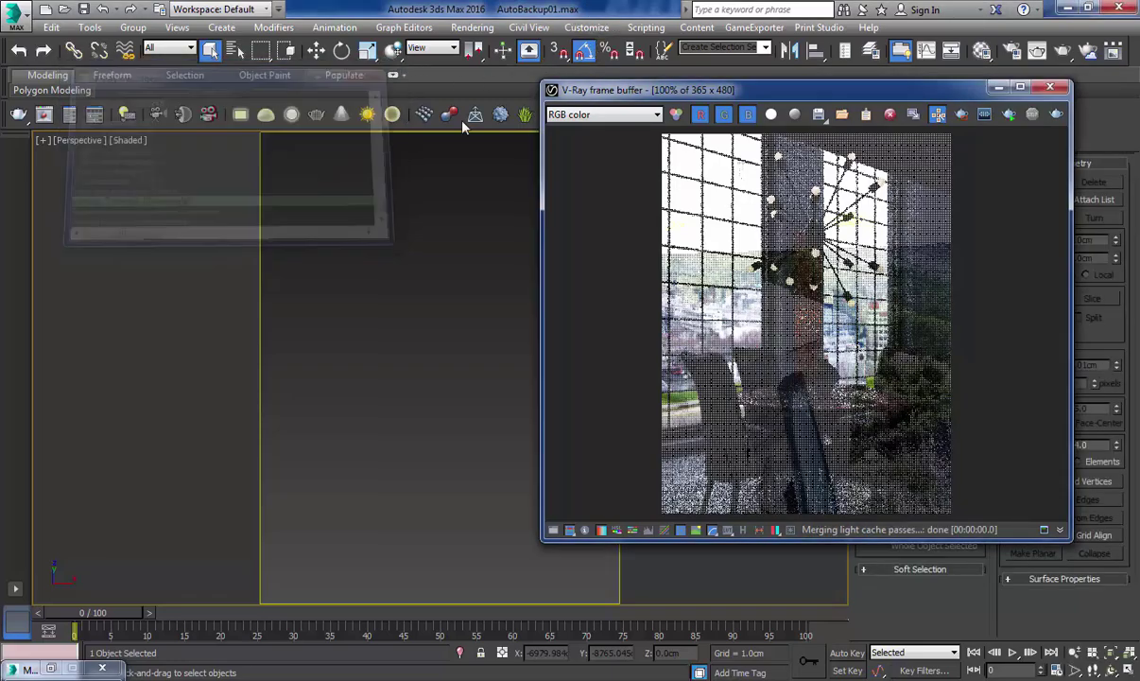
left_click(999, 88)
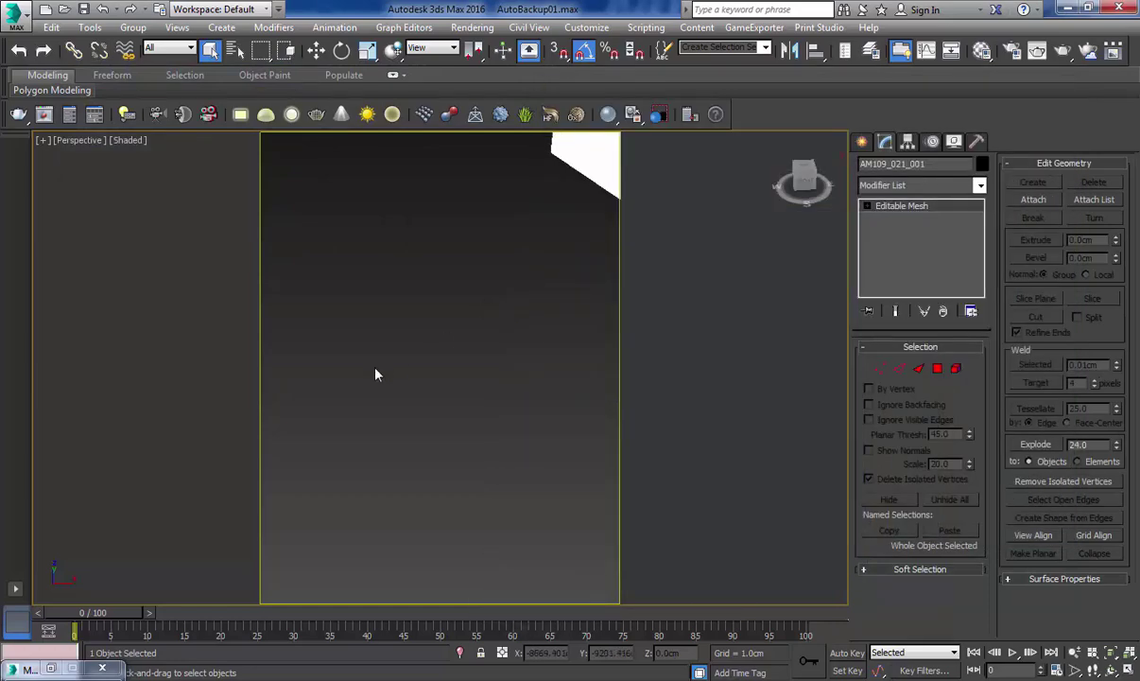
Turn off safe frames in the perspective view of the outer window wall
middle_click_drag(556, 364, 654, 441)
scroll(400, 401, "up", 6)
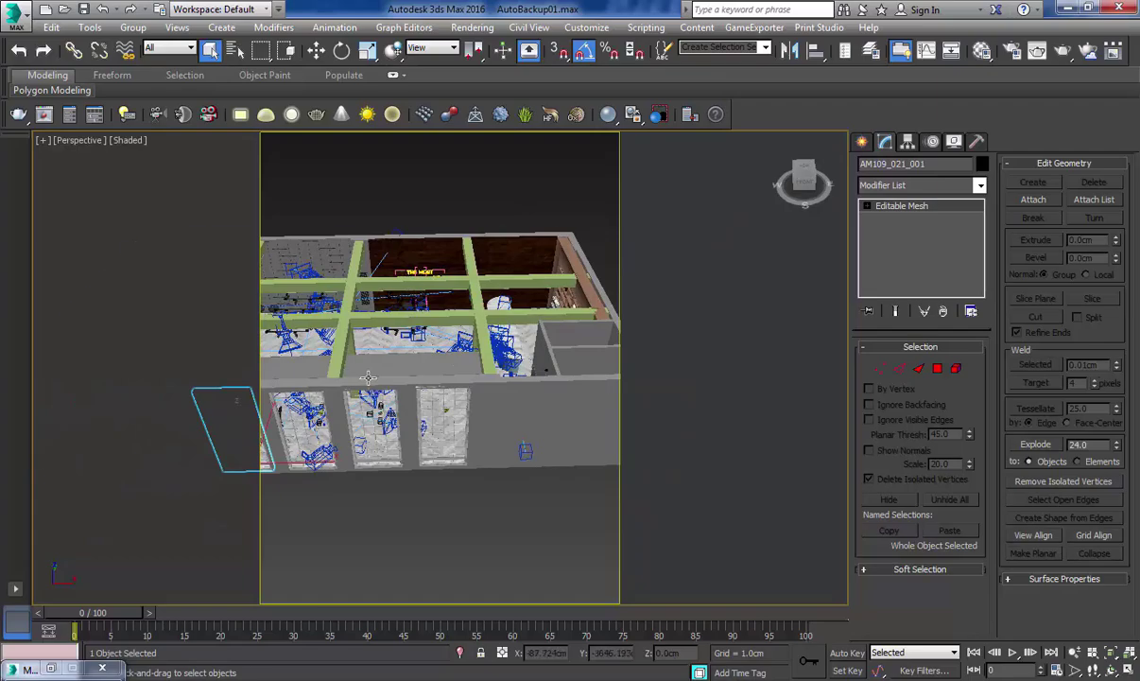
middle_click_drag(368, 378, 476, 382)
key("shift+f")
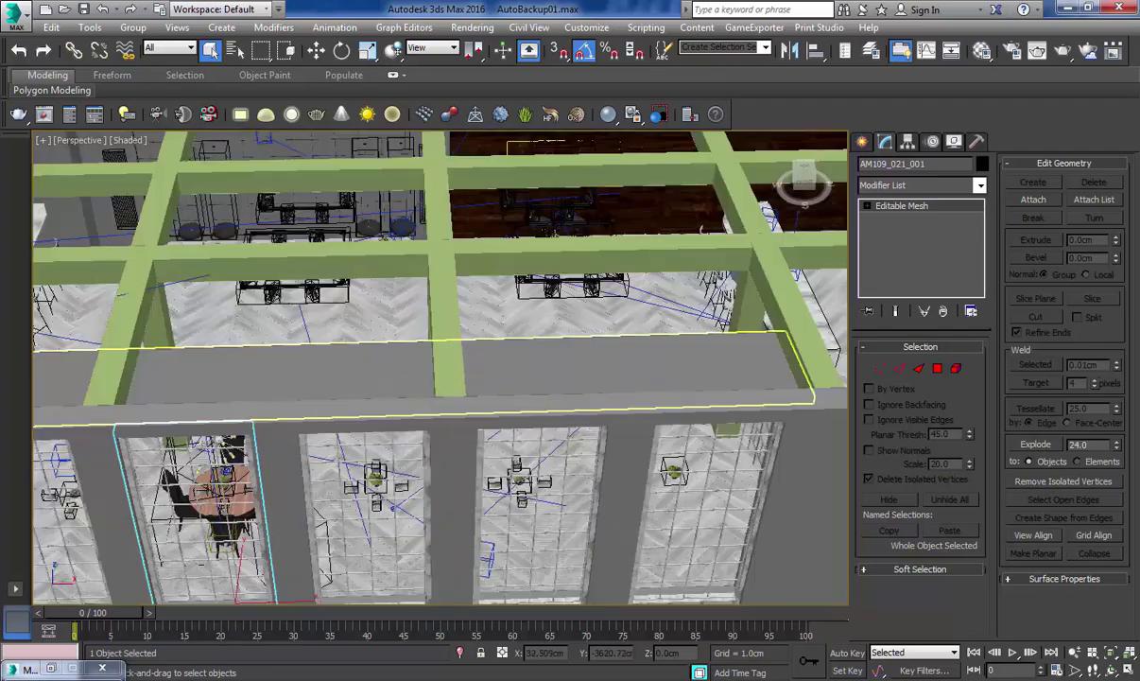
scroll(519, 419, "down", 2)
middle_click_drag(519, 420, 600, 378)
Start creating a plane-type VRayLight at the end window of the outer wall with 3D snapping on
left_click(862, 142)
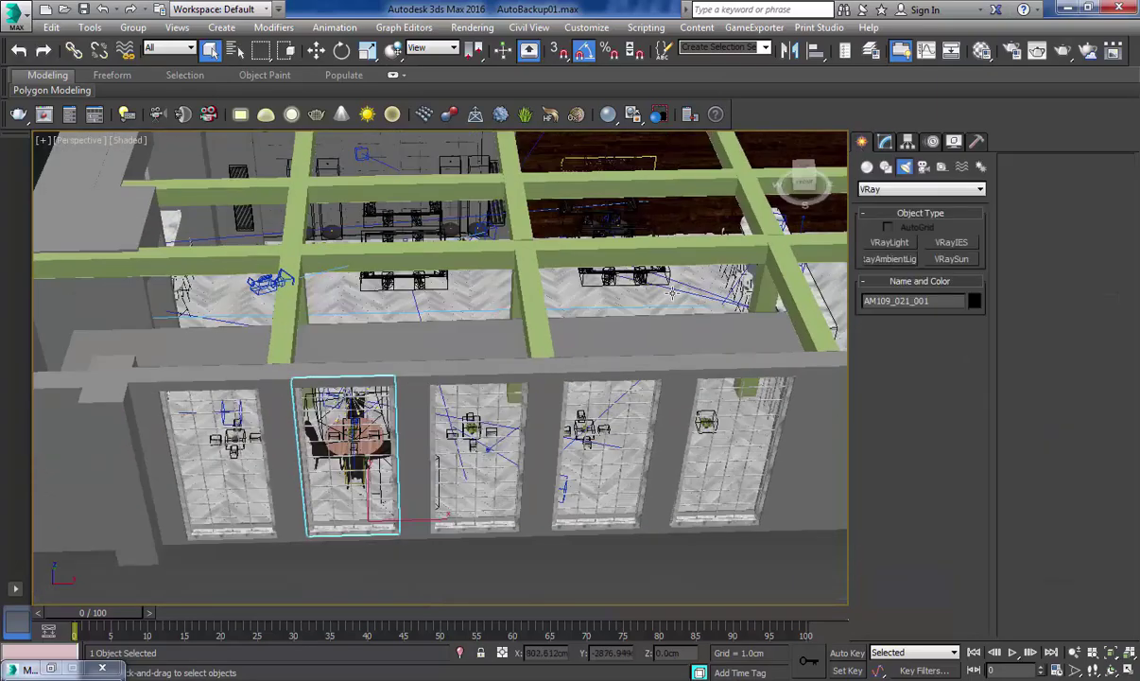
middle_click_drag(673, 293, 645, 274)
left_click(890, 242)
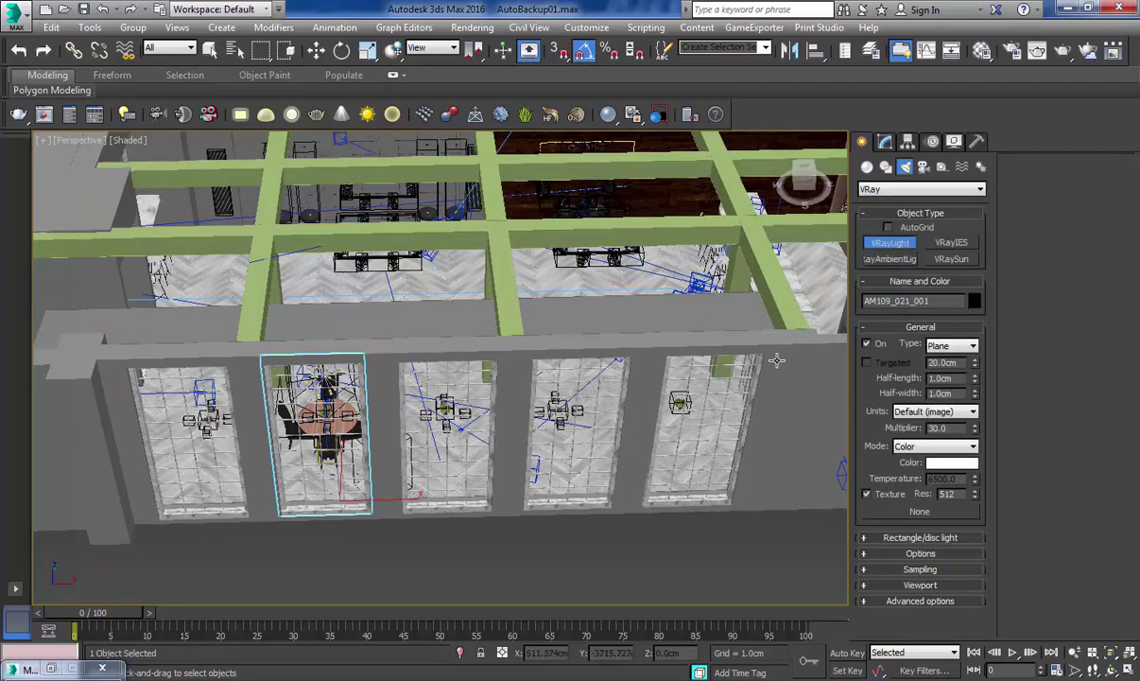
middle_click_drag(777, 361, 761, 324, "alt")
scroll(761, 323, "up", 5)
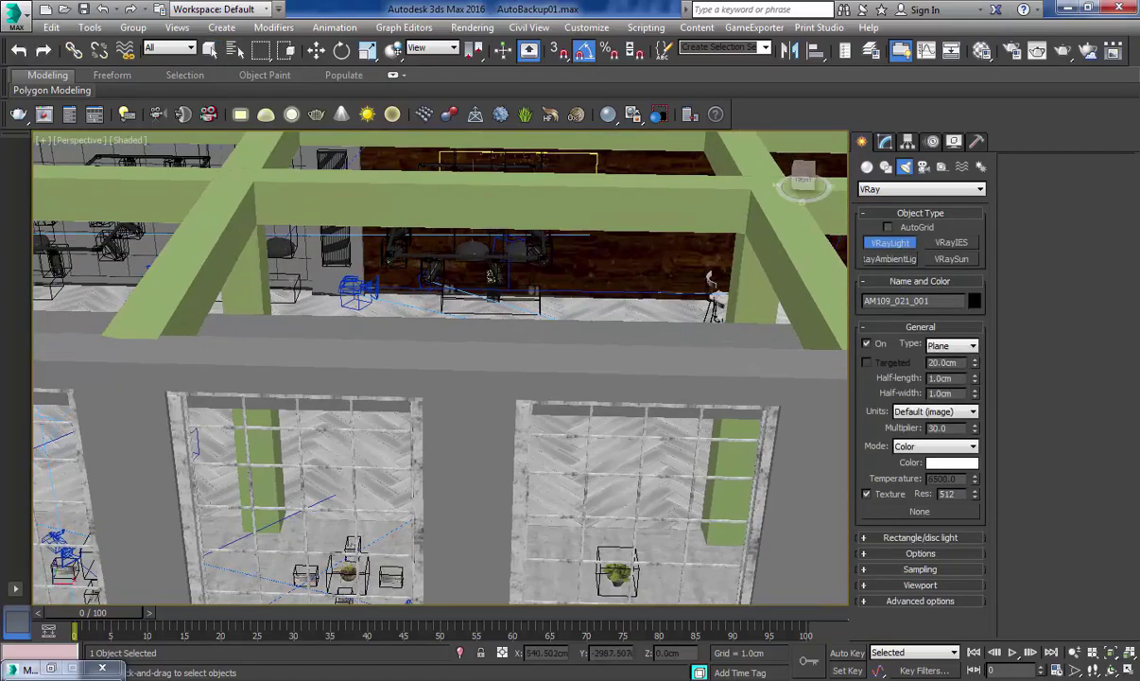
middle_click_drag(755, 197, 754, 127, "alt")
scroll(753, 142, "up", 2)
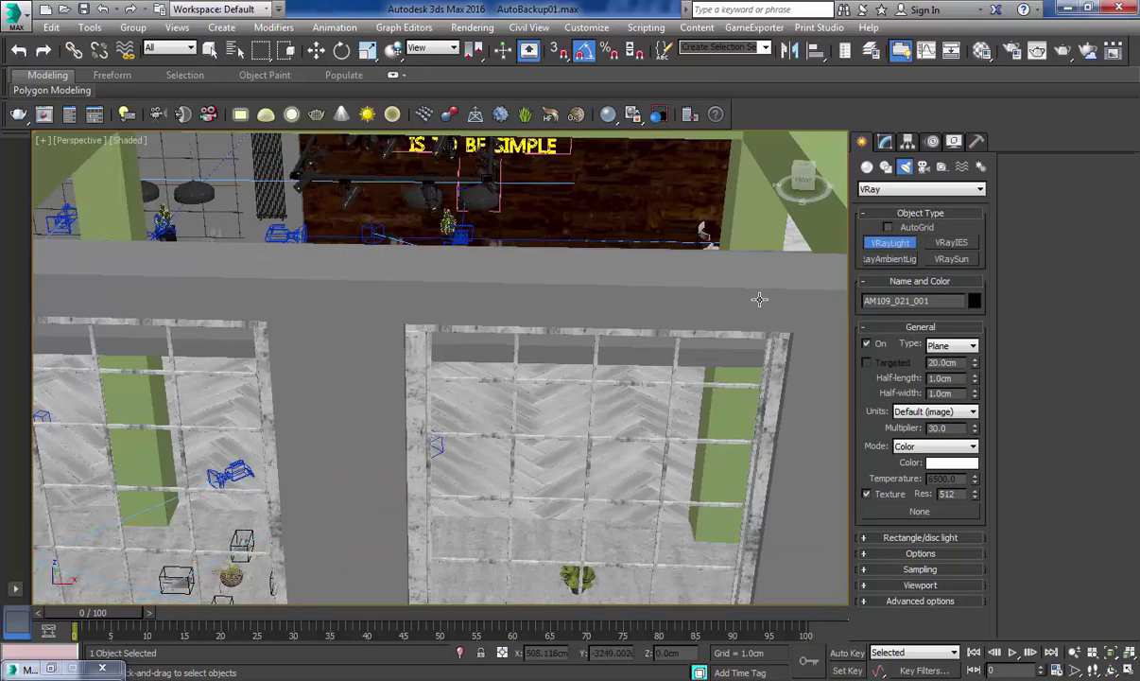
scroll(758, 224, "down", 5)
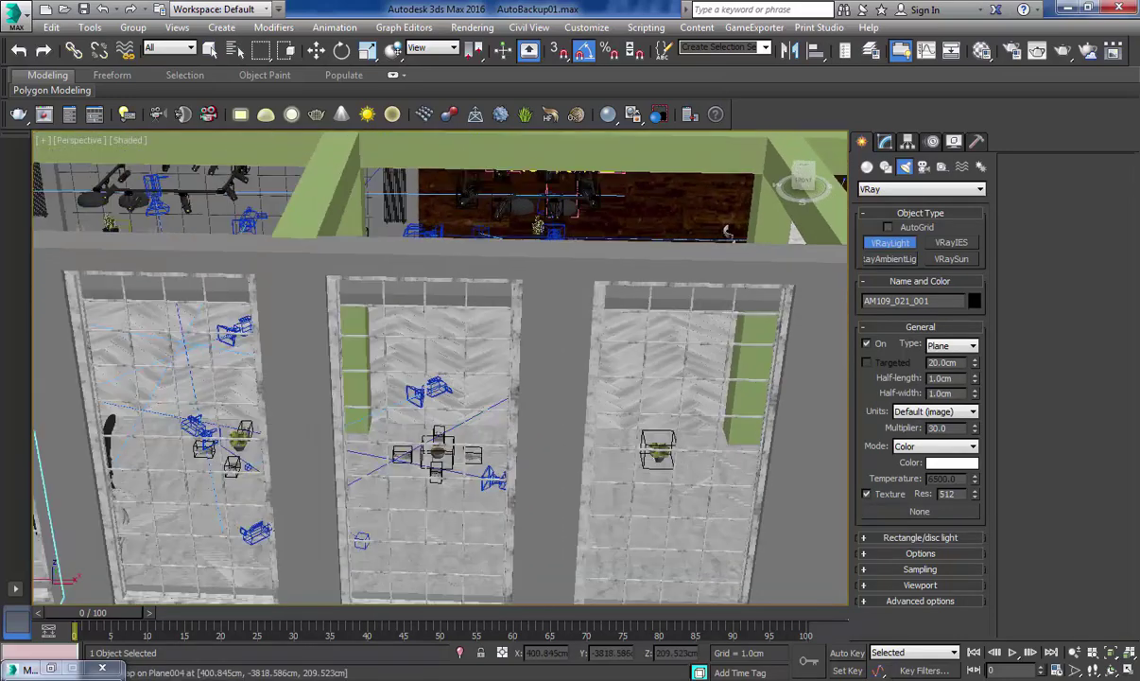
middle_click_drag(768, 294, 767, 197)
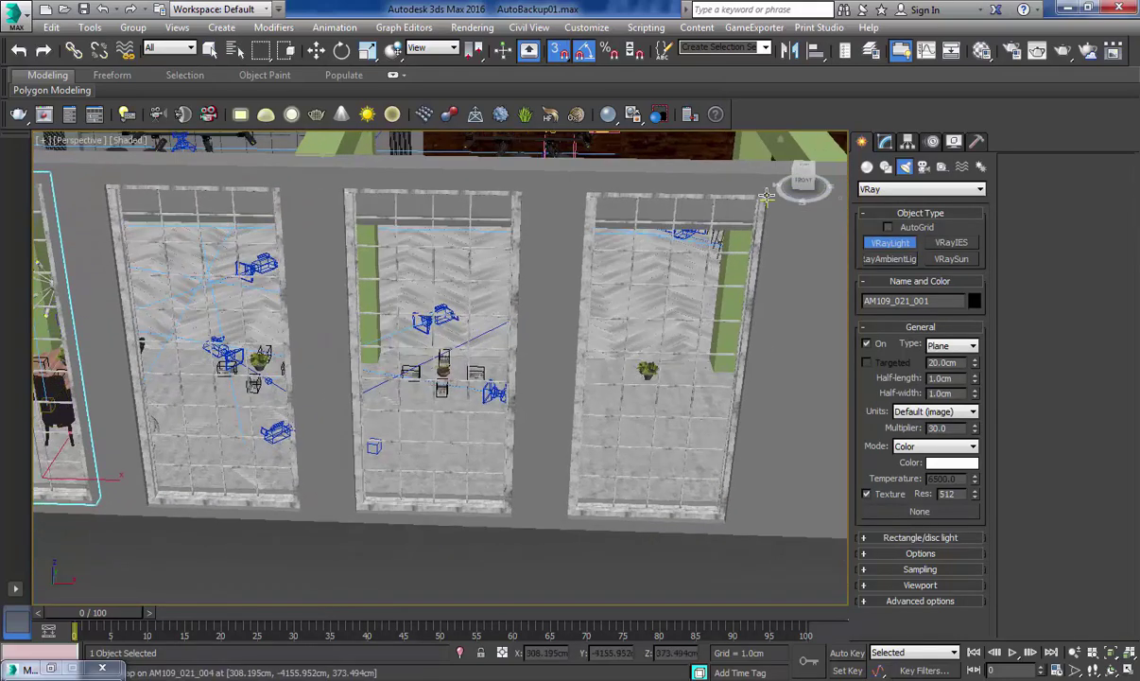
Try to draw a VRayLight plane across the end window, and undo it
left_click_drag(744, 237, 653, 438)
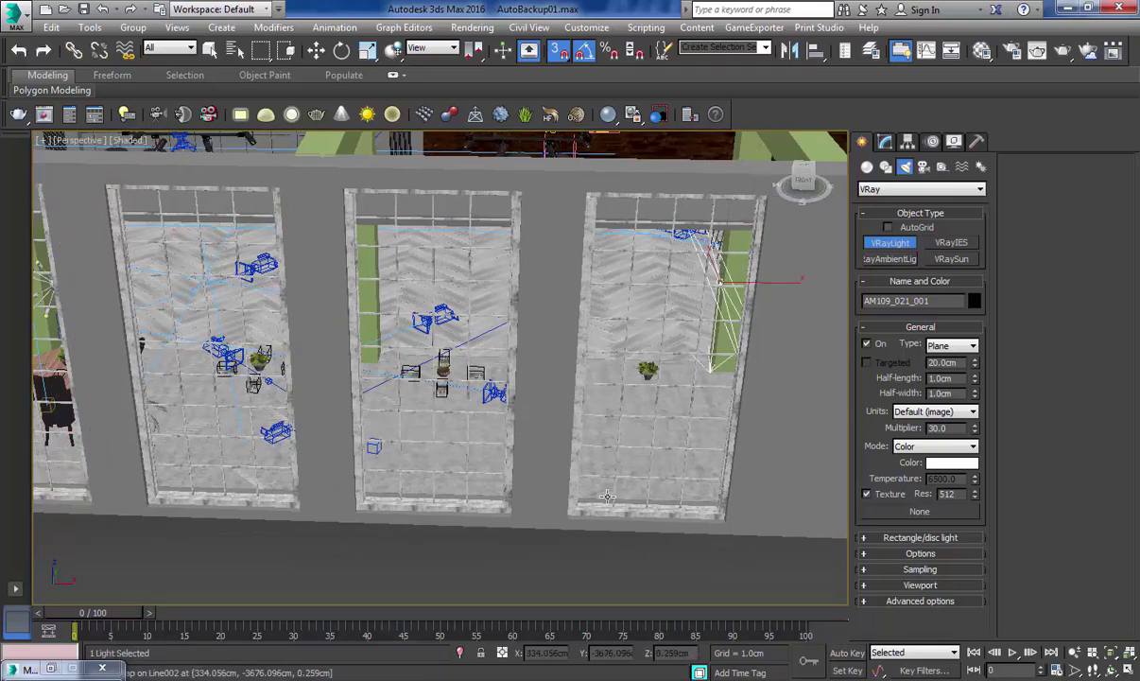
left_click_drag(608, 496, 578, 512)
key("ctrl+z")
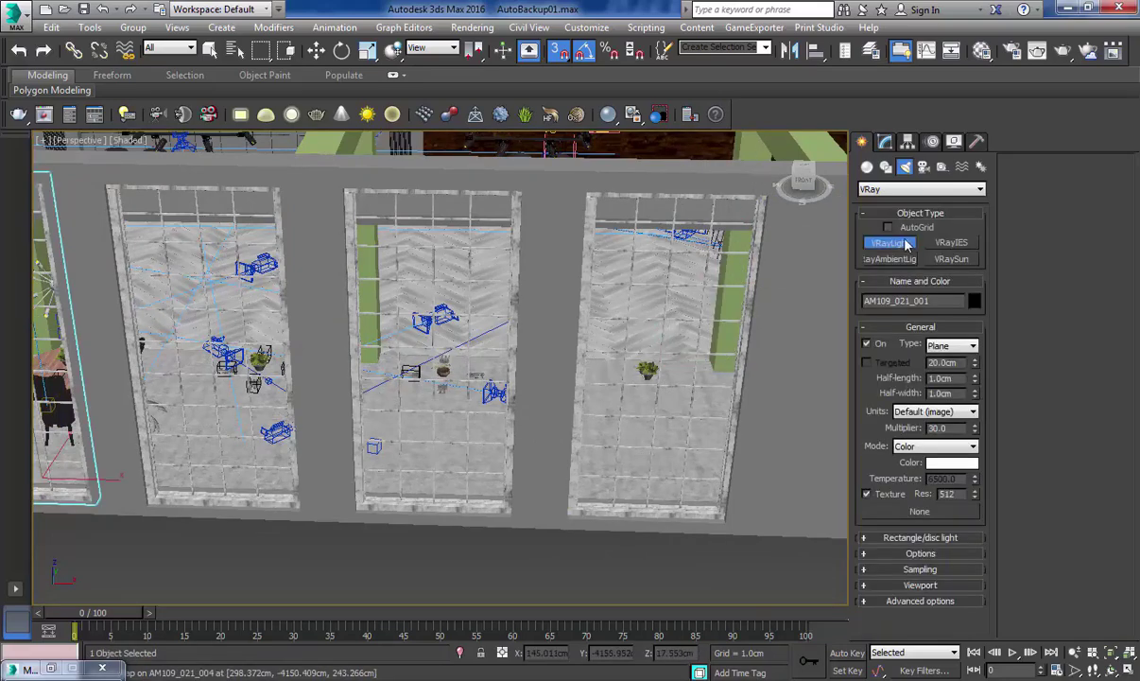
Turn on AutoGrid for the VRayLight, try to draw a plane across the end window, and undo it
left_click(889, 228)
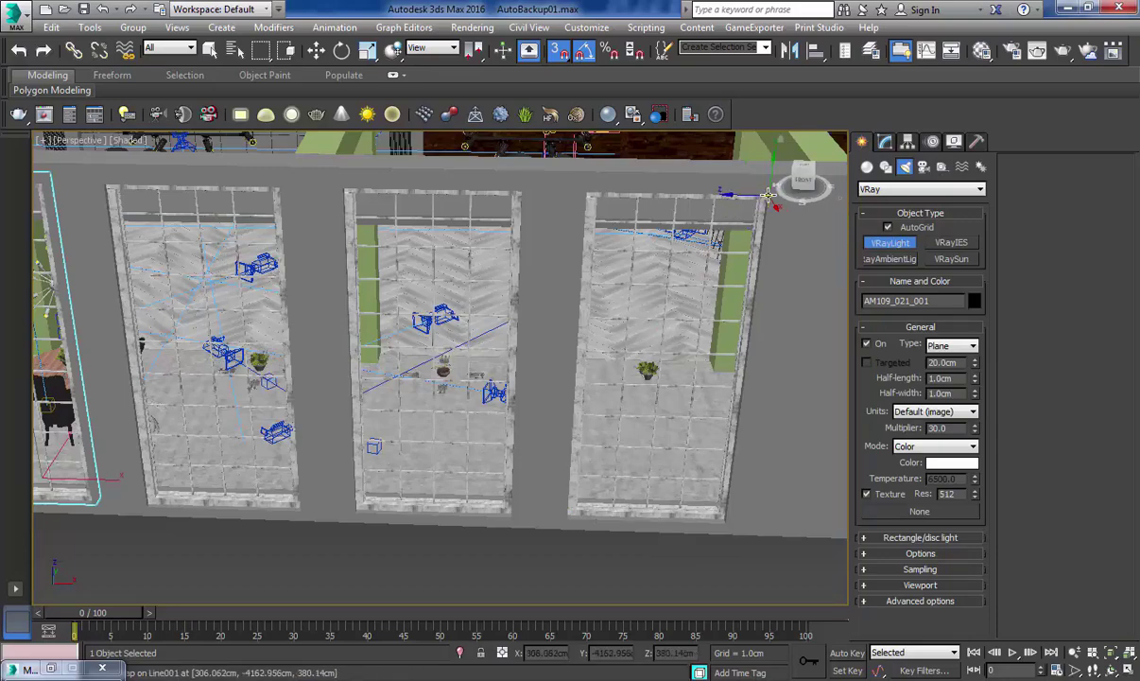
left_click_drag(767, 195, 582, 473)
right_click(581, 472)
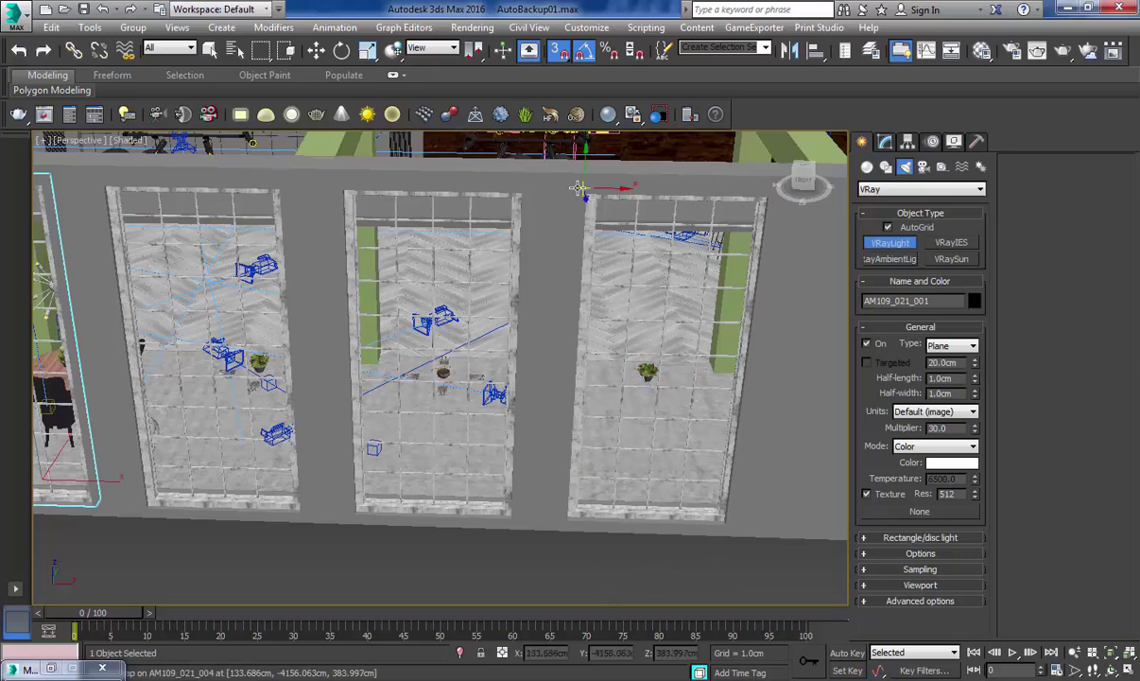
left_click_drag(577, 187, 723, 520)
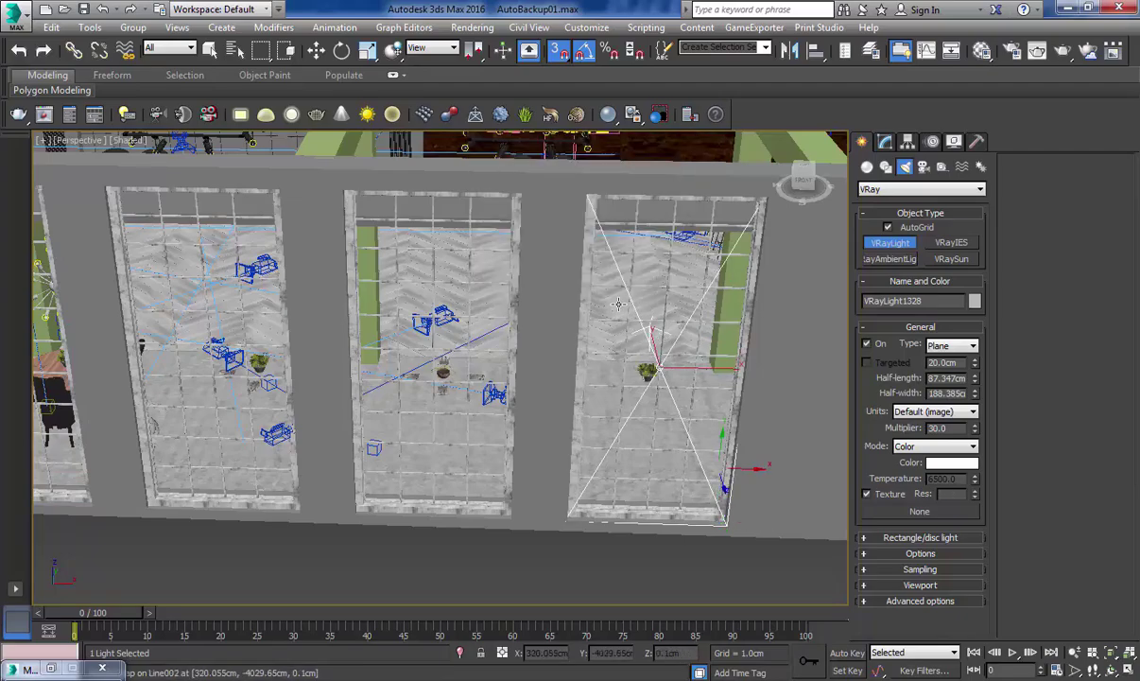
middle_click_drag(590, 233, 508, 169, "alt")
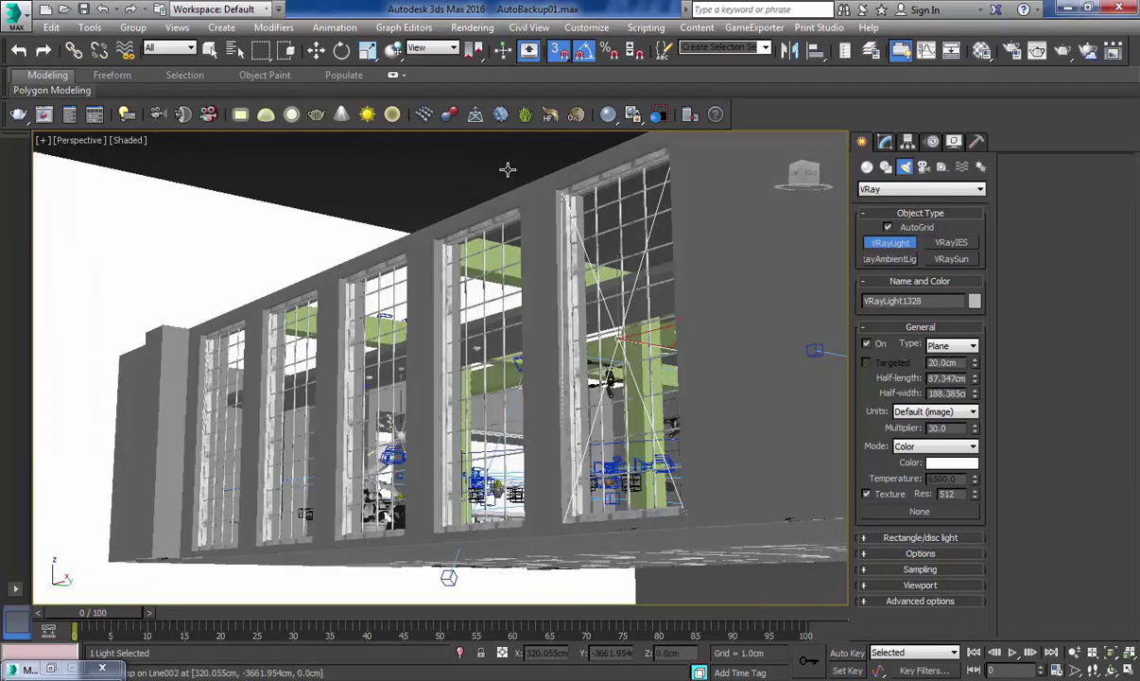
key("ctrl+z")
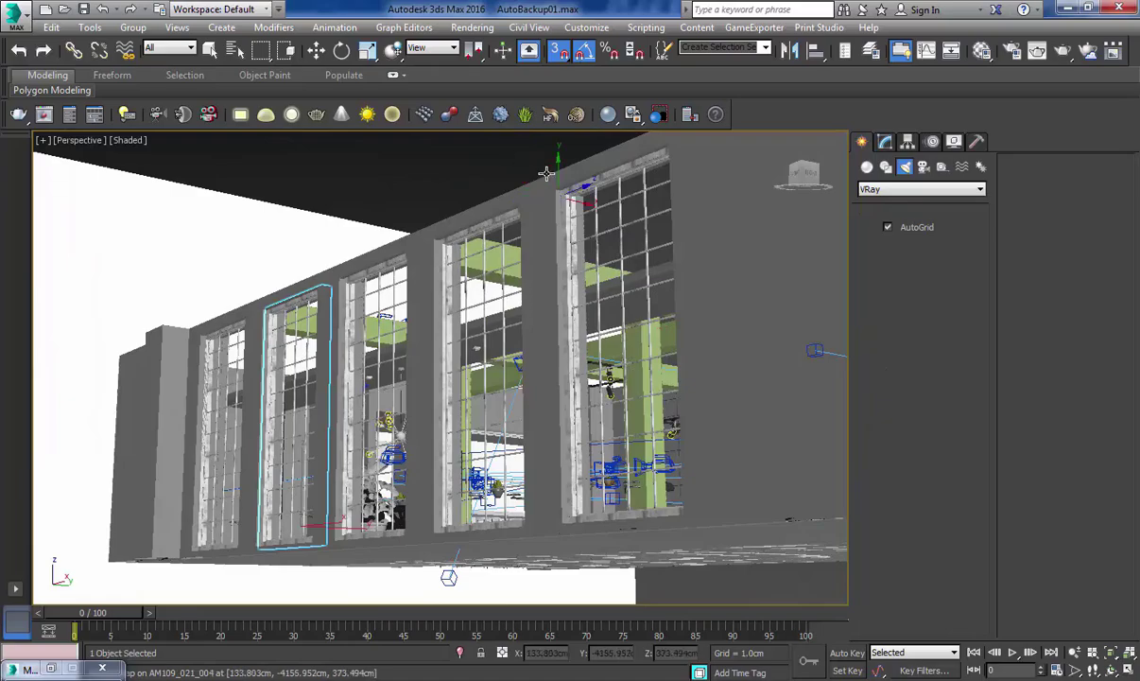
Draw a VRayLight plane across the end window of the outer wall, about 85 cm half-length and 185 cm half-width
scroll(559, 193, "up", 1)
middle_click_drag(581, 198, 603, 260, "alt")
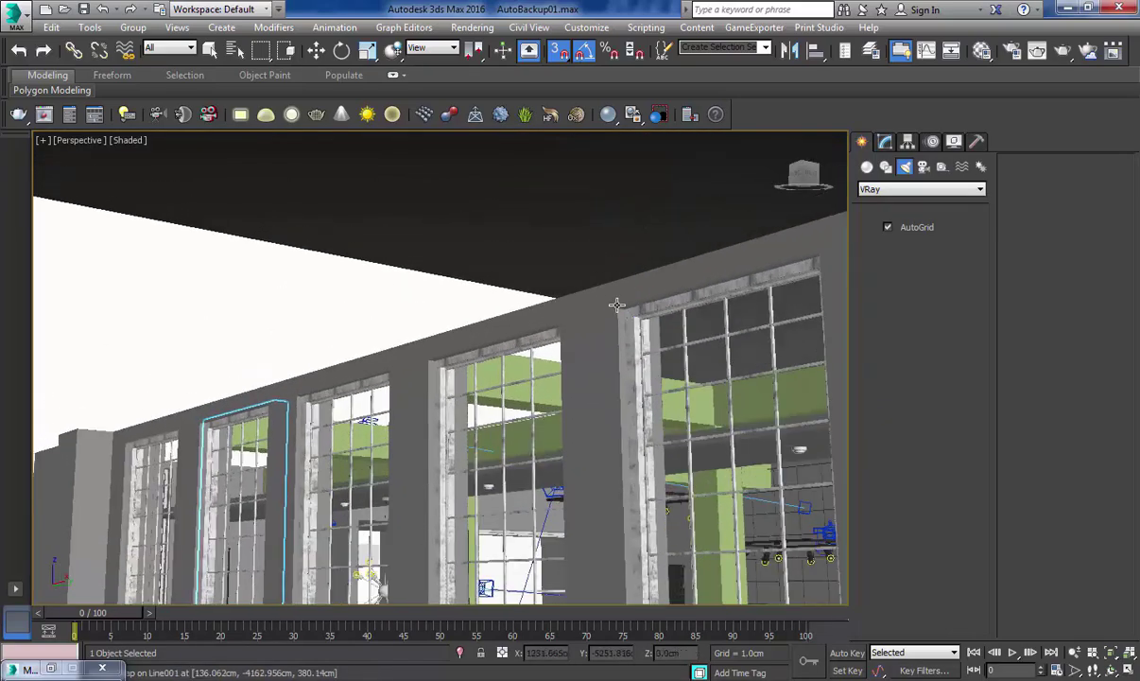
left_click_drag(617, 307, 645, 435)
middle_click_drag(647, 434, 739, 182, "alt")
mouse_move(690, 511)
middle_mouse_down()
mouse_move(665, 331)
mouse_move(496, 438)
mouse_move(358, 425)
middle_mouse_up()
mouse_move(357, 425)
left_mouse_down()
mouse_move(597, 465)
mouse_move(704, 511)
left_mouse_up()
middle_click_drag(705, 511, 473, 227, "alt")
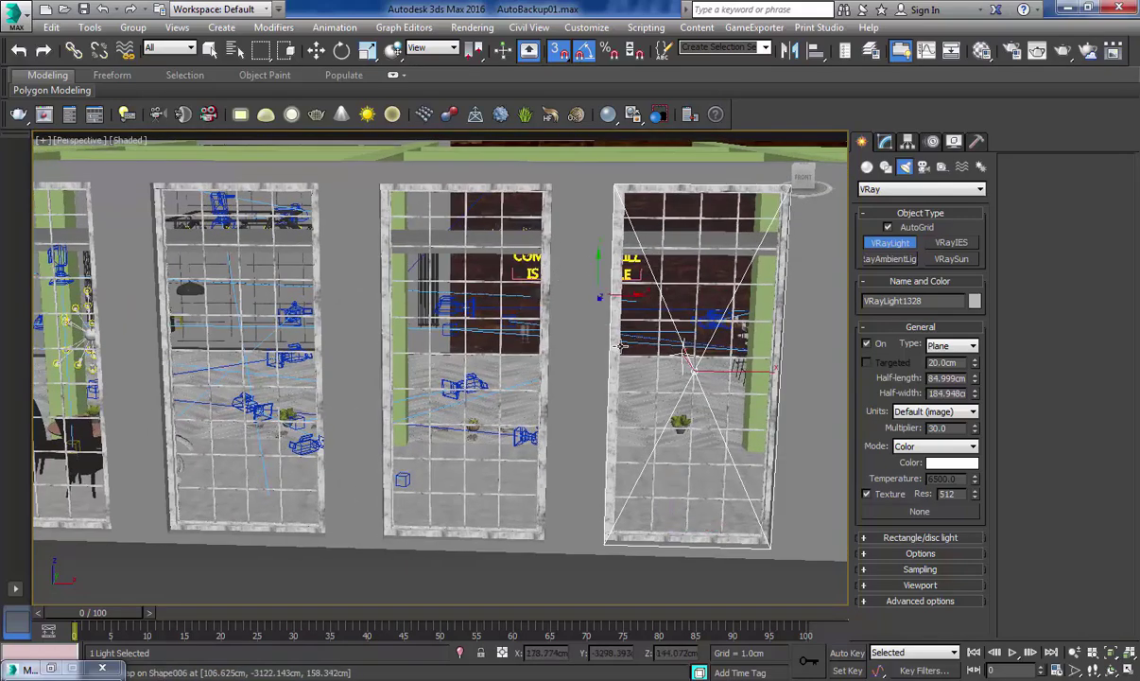
Enlarge the end window's light to a half-length of 90.949 cm and a half-width of 194.196 cm
right_click(584, 329)
left_click(885, 143)
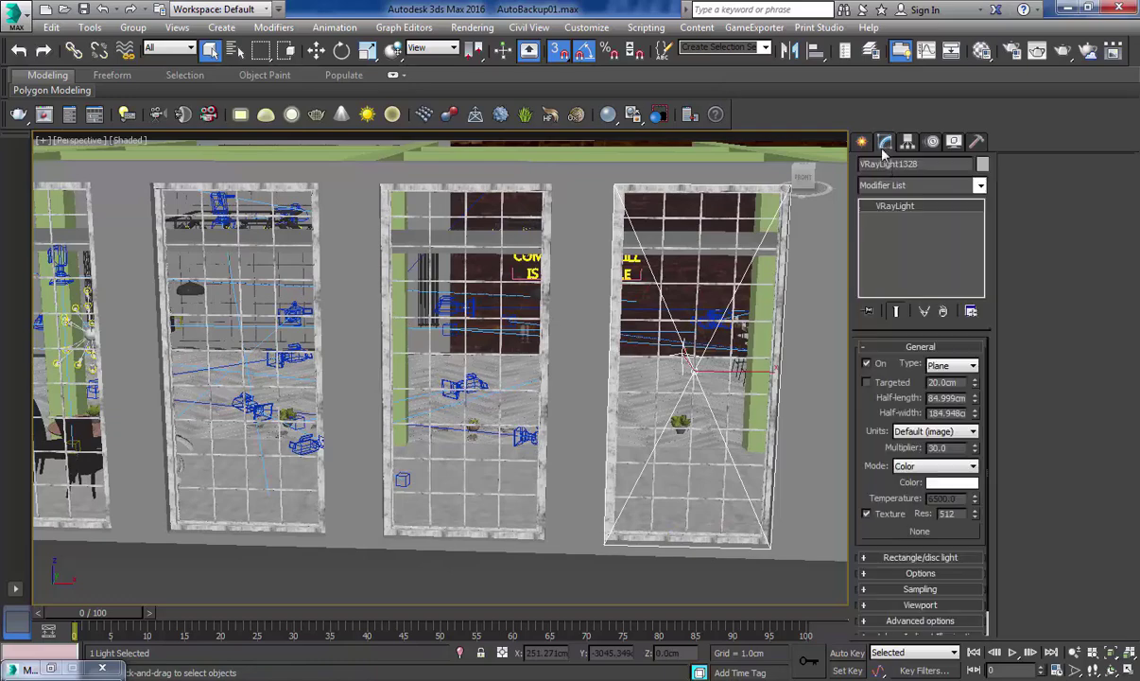
left_click_drag(976, 417, 974, 393)
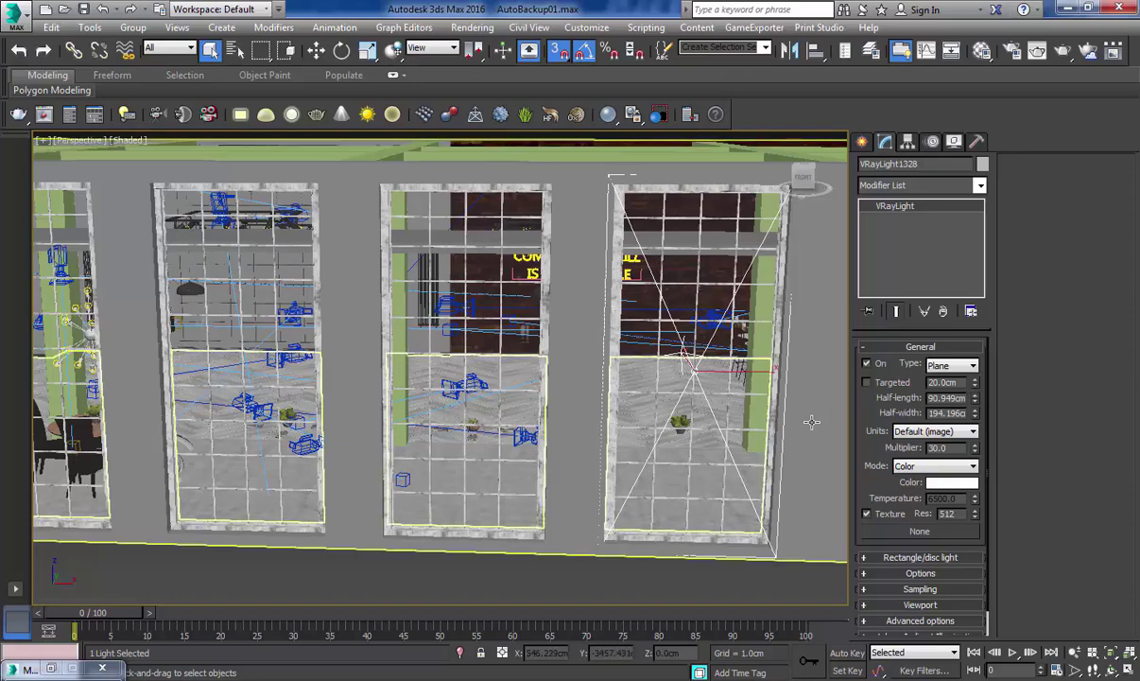
Clone the end window's light along the outer wall as three instances, one over each neighbouring window
key("w")
left_click_drag(747, 371, 544, 364, "shift")
right_click(543, 365)
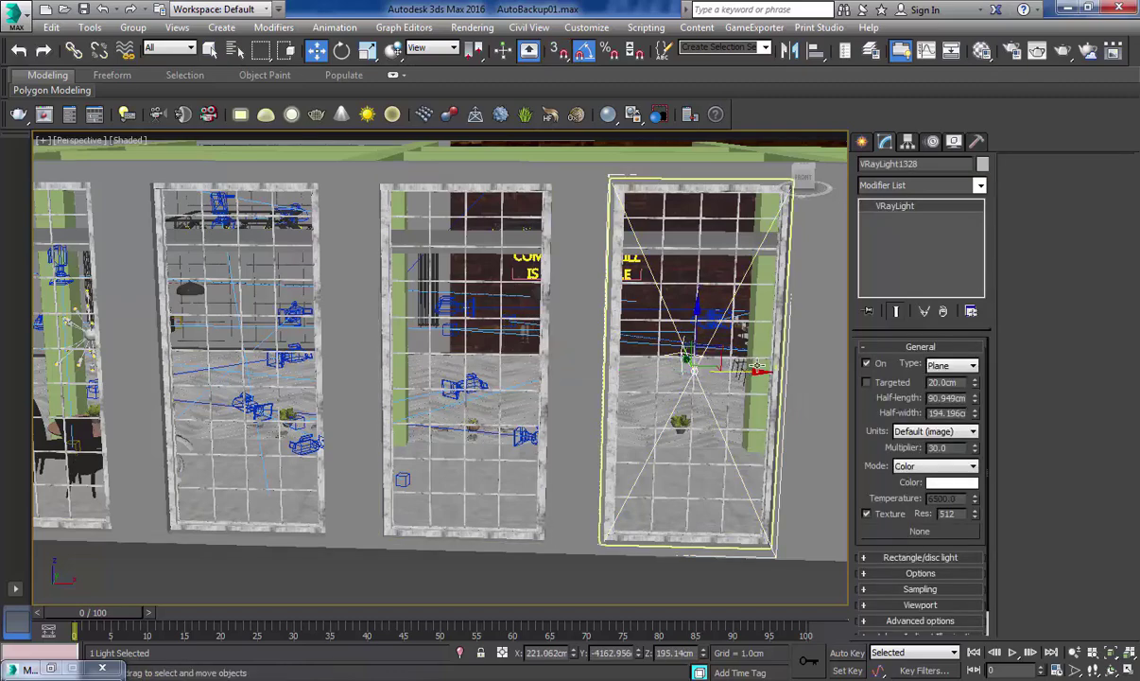
mouse_move(757, 369)
left_mouse_down("shift")
mouse_move(466, 357)
mouse_move(522, 353)
left_mouse_up("shift")
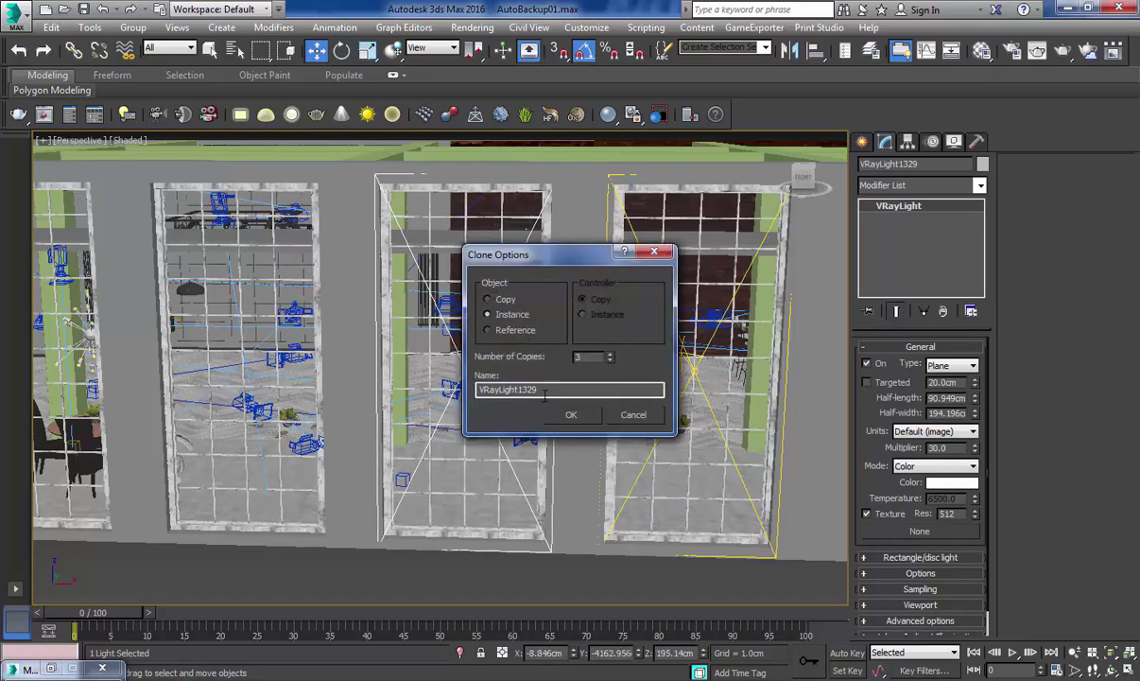
left_click(586, 418)
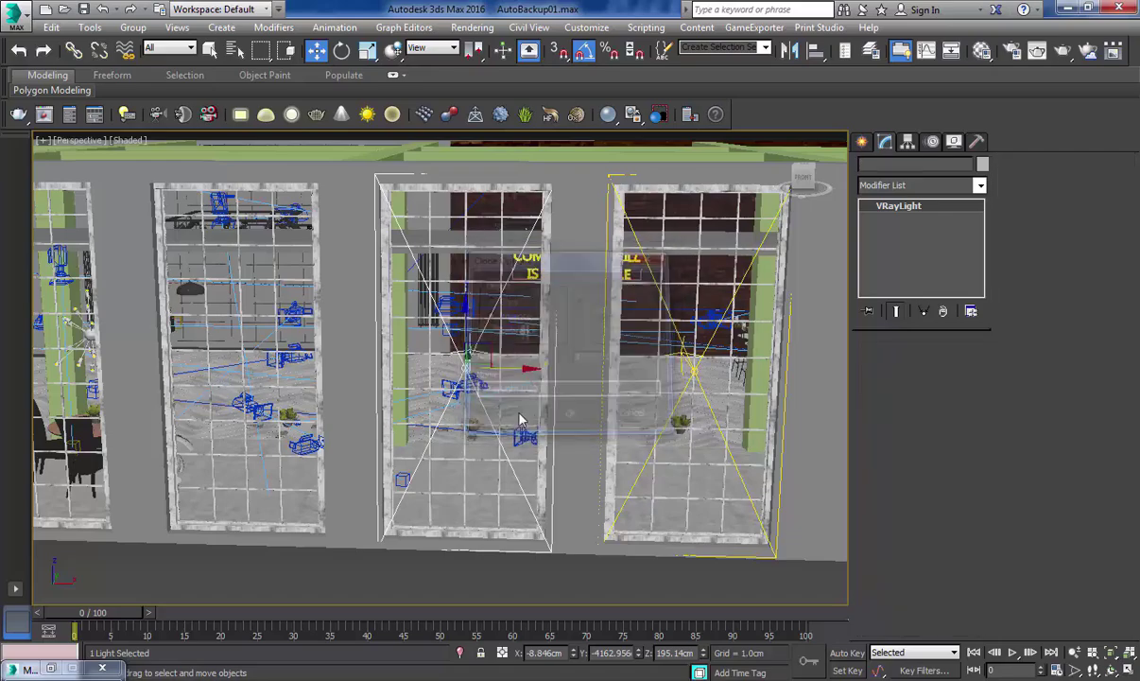
Clone one more instance of the window light onto the remaining window at the far end of the outer wall
mouse_move(517, 376)
middle_mouse_down()
mouse_move(718, 381)
mouse_move(739, 365)
mouse_move(777, 368)
middle_mouse_up()
middle_click_drag(341, 366, 440, 388)
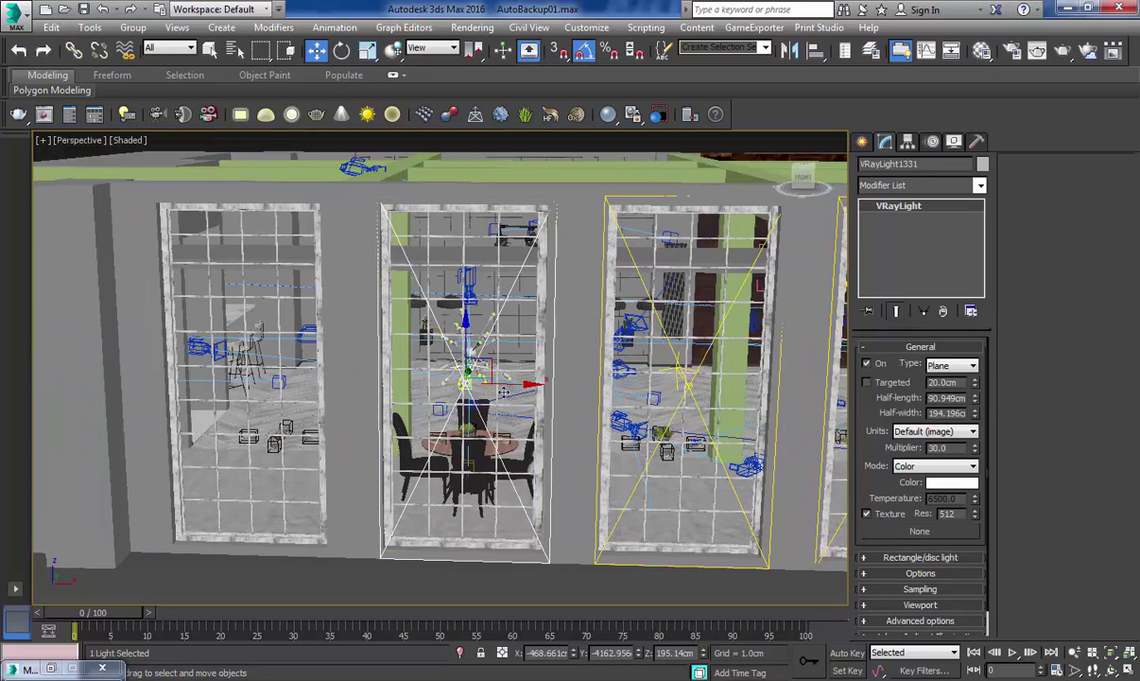
mouse_move(504, 391)
left_mouse_down("shift")
mouse_move(270, 376)
mouse_move(284, 377)
left_mouse_up("shift")
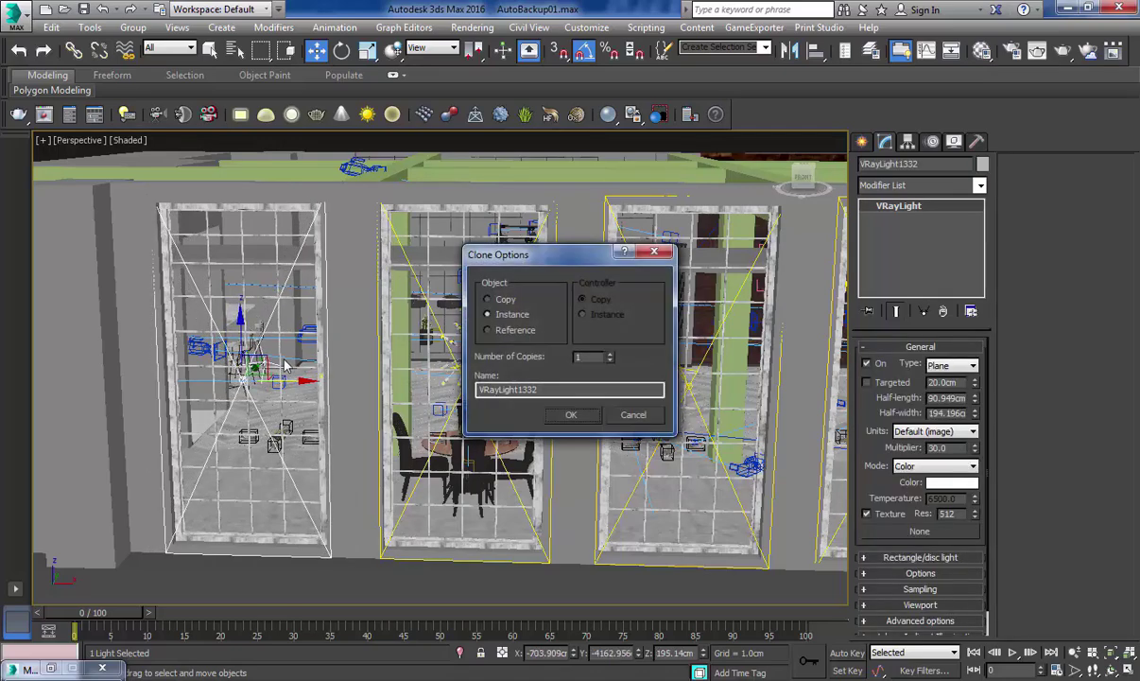
left_click(568, 416)
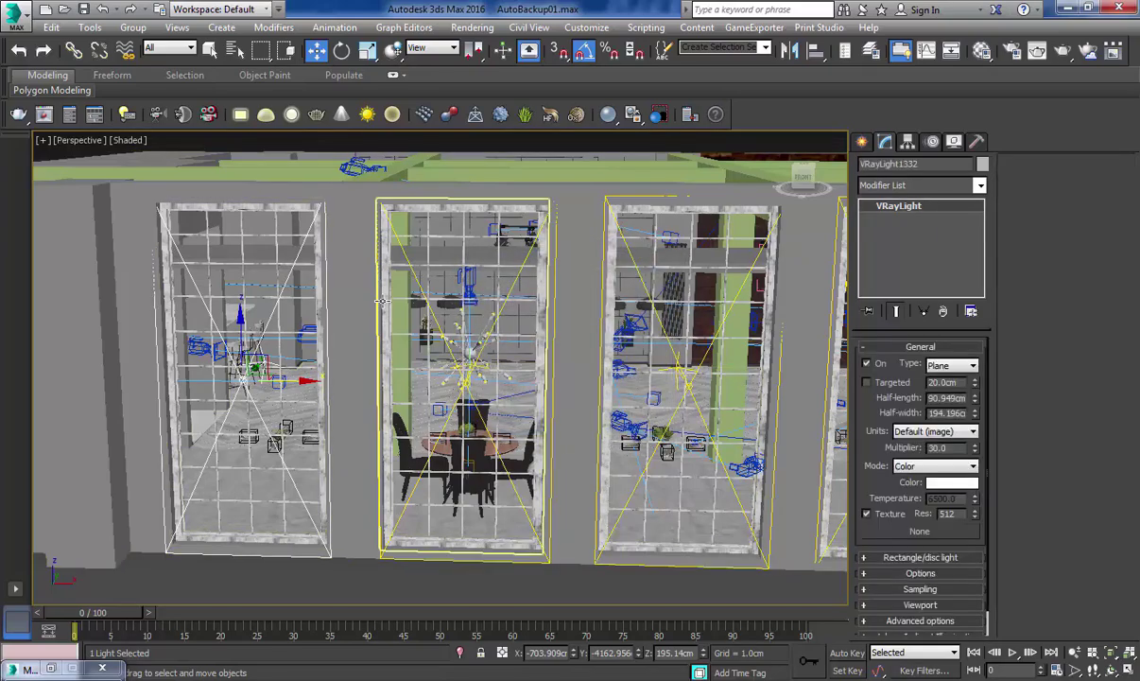
Select all five window lights and clone them about 7 cm inward along Y as independent copies
middle_click_drag(388, 293, 368, 381, "alt")
scroll(369, 381, "down", 8)
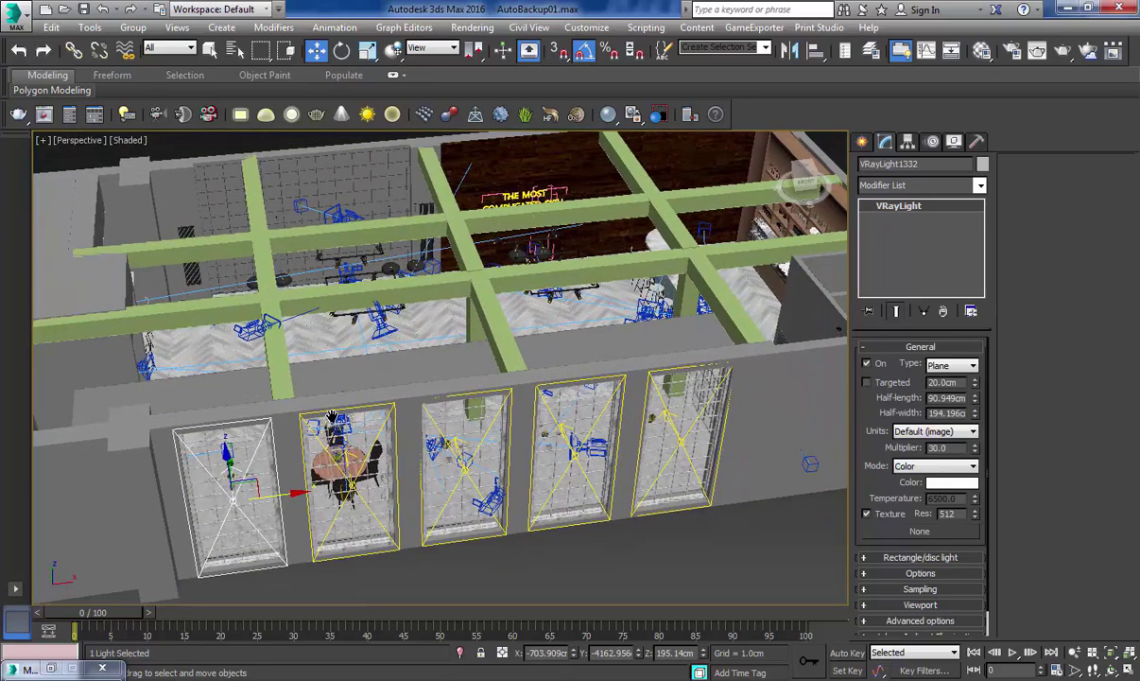
middle_click_drag(331, 416, 509, 416, "alt")
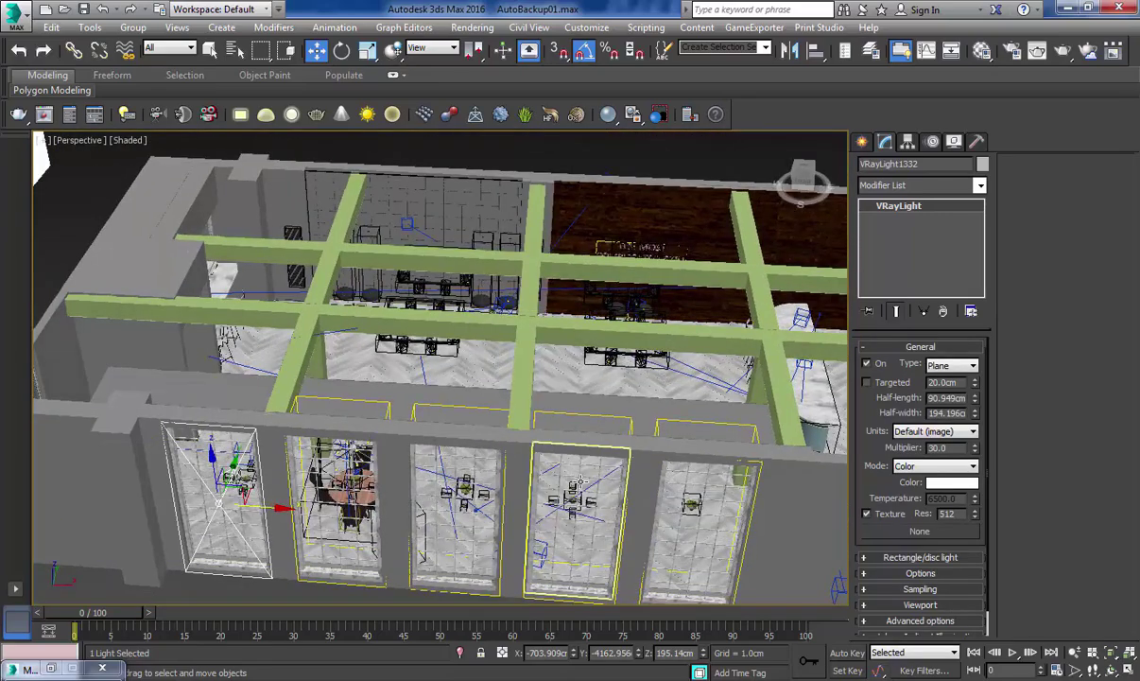
left_click(314, 486, "ctrl")
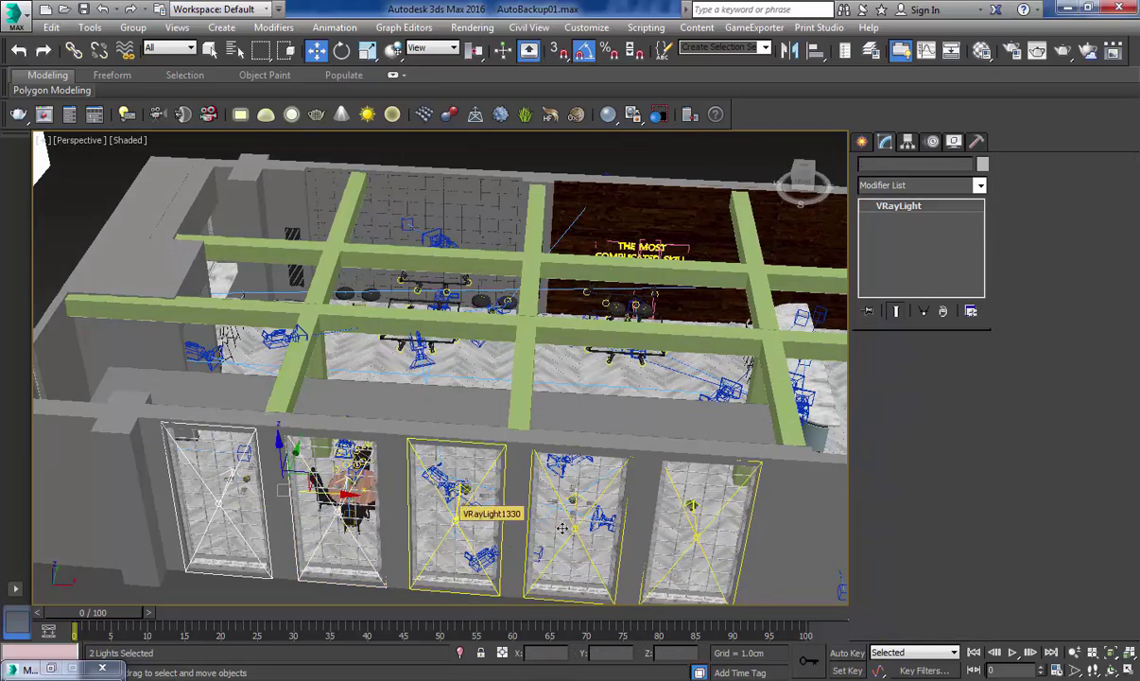
left_click(444, 498, "ctrl")
left_click(573, 526, "ctrl")
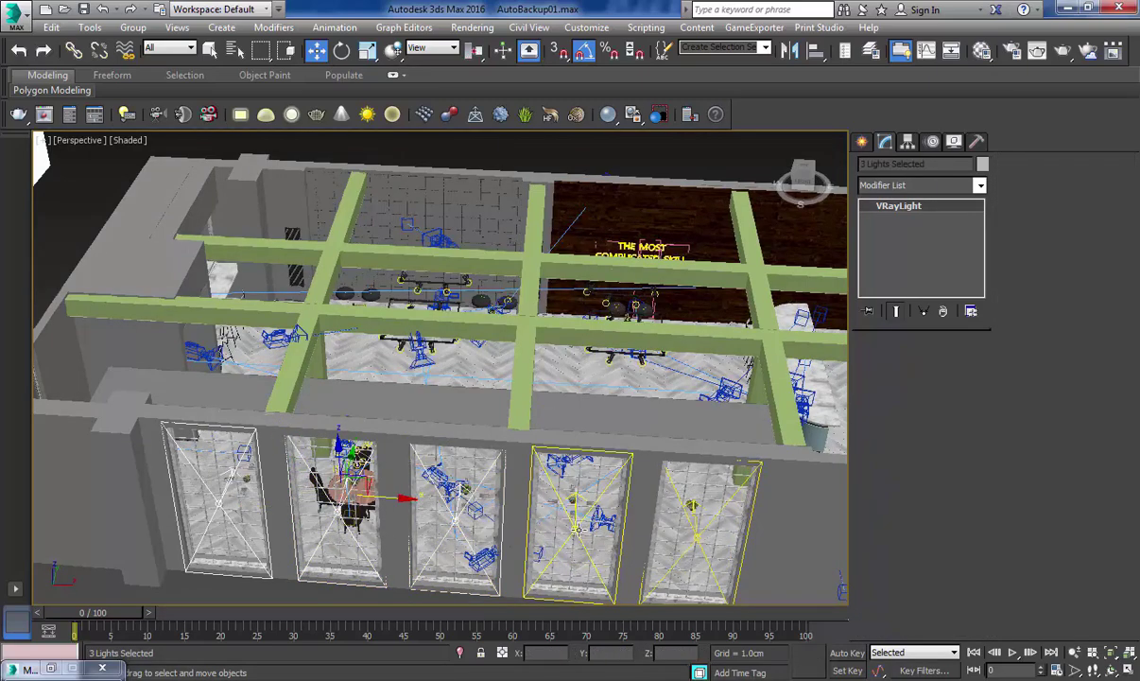
left_click(697, 538, "ctrl")
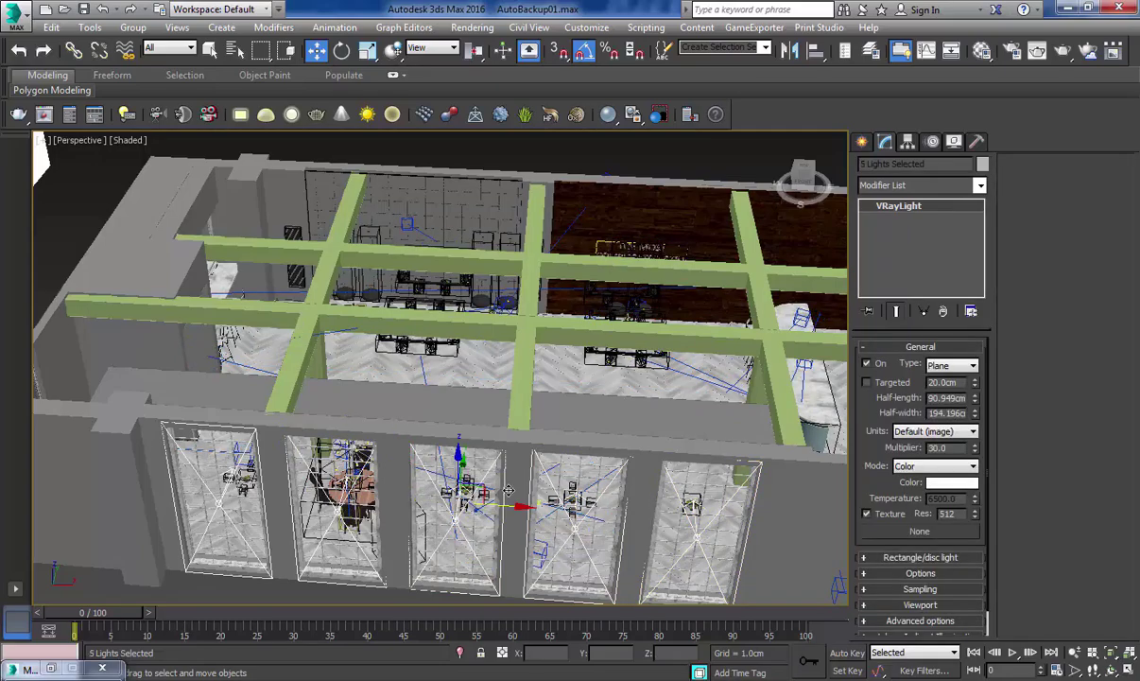
middle_click_drag(508, 491, 485, 470, "alt")
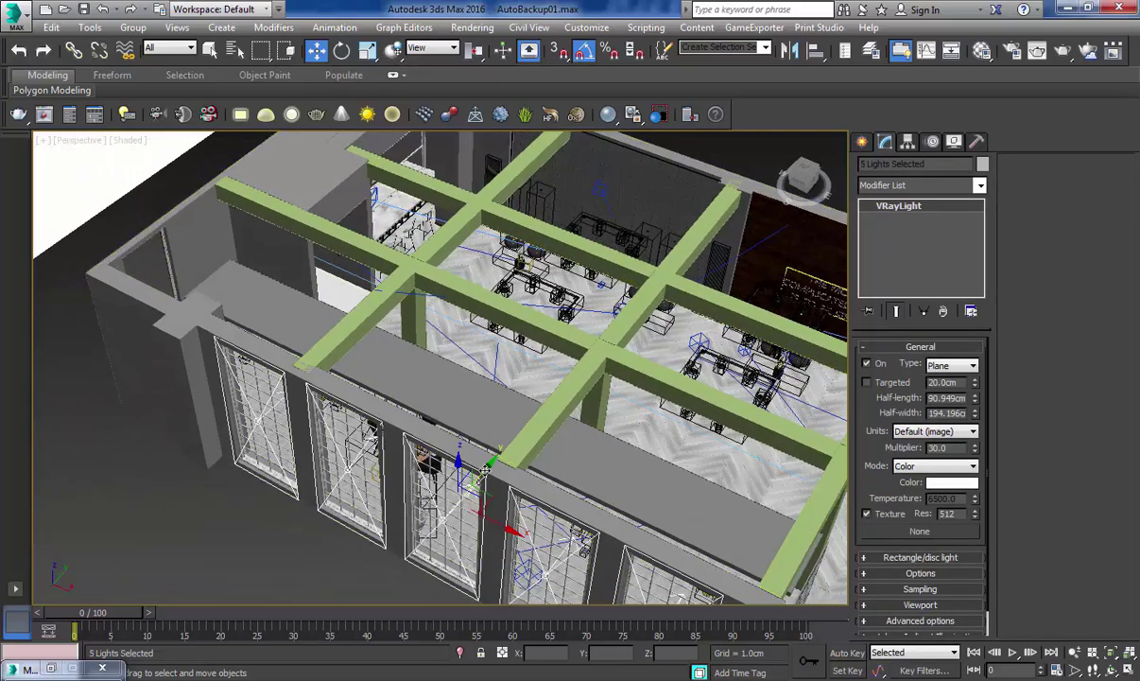
left_click_drag(484, 470, 488, 470)
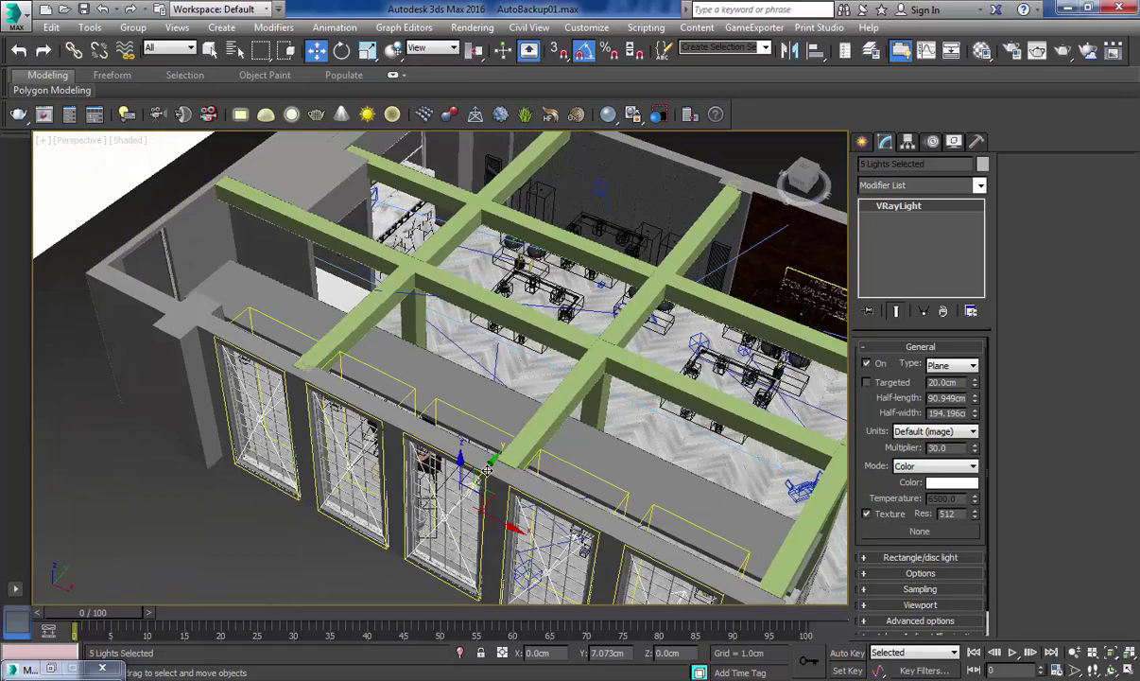
left_click_drag(487, 470, 549, 440, "shift")
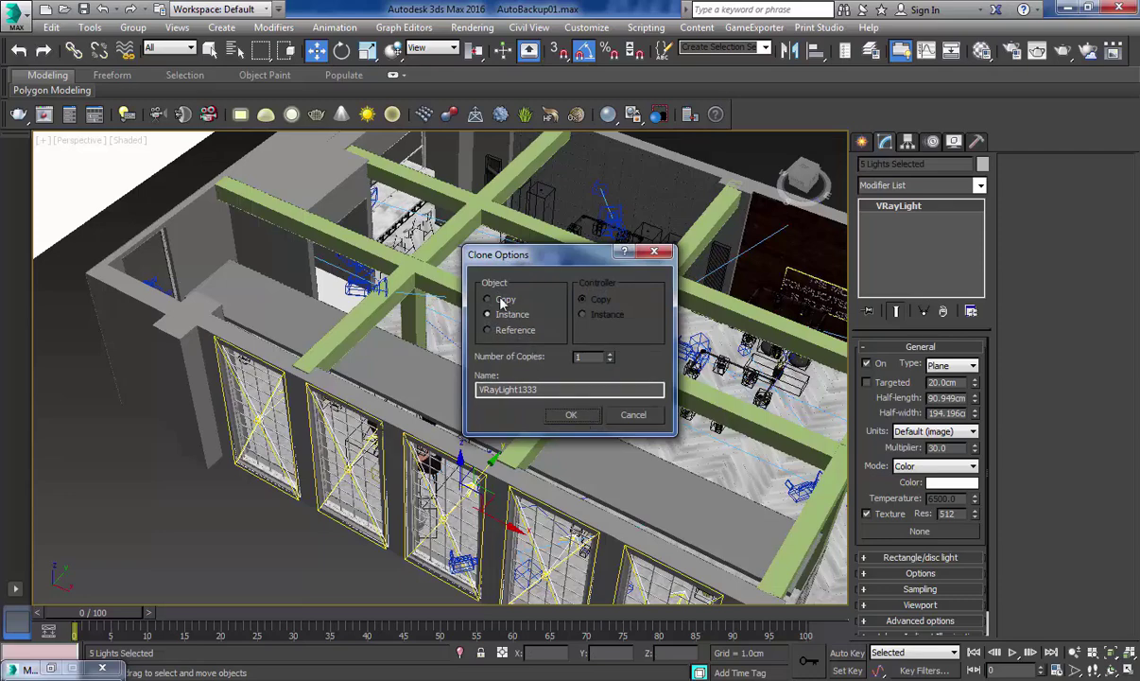
left_click(571, 418)
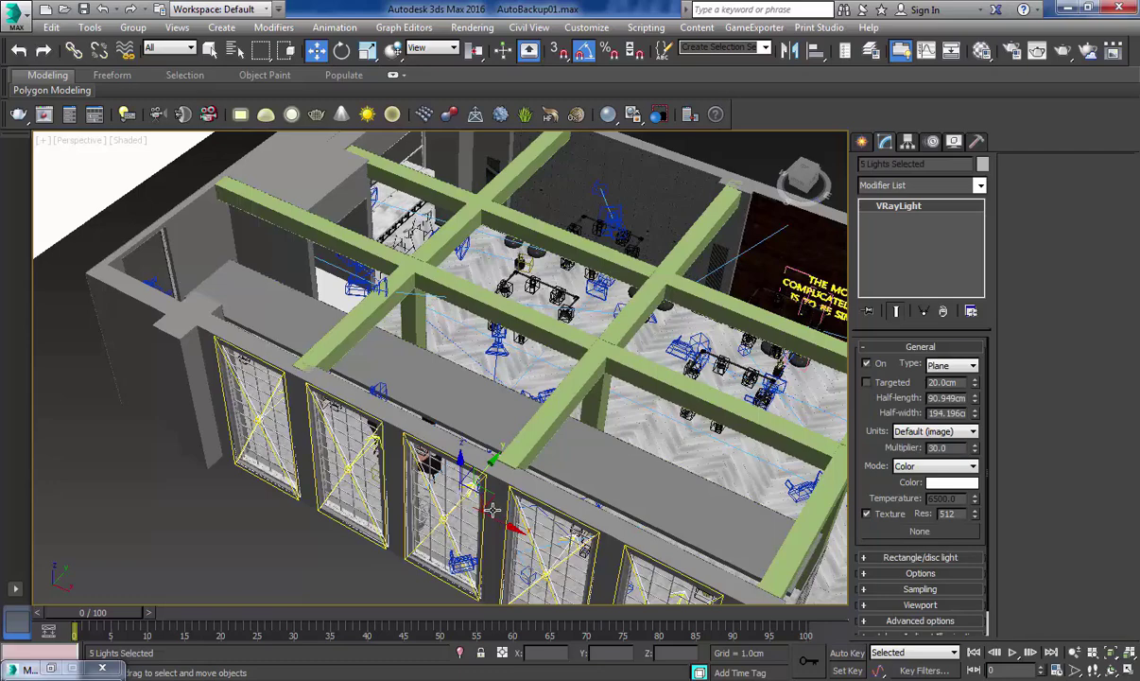
Turn on Skylight portal for the outer set of instanced window lights in the light's options
middle_click_drag(460, 473, 403, 379)
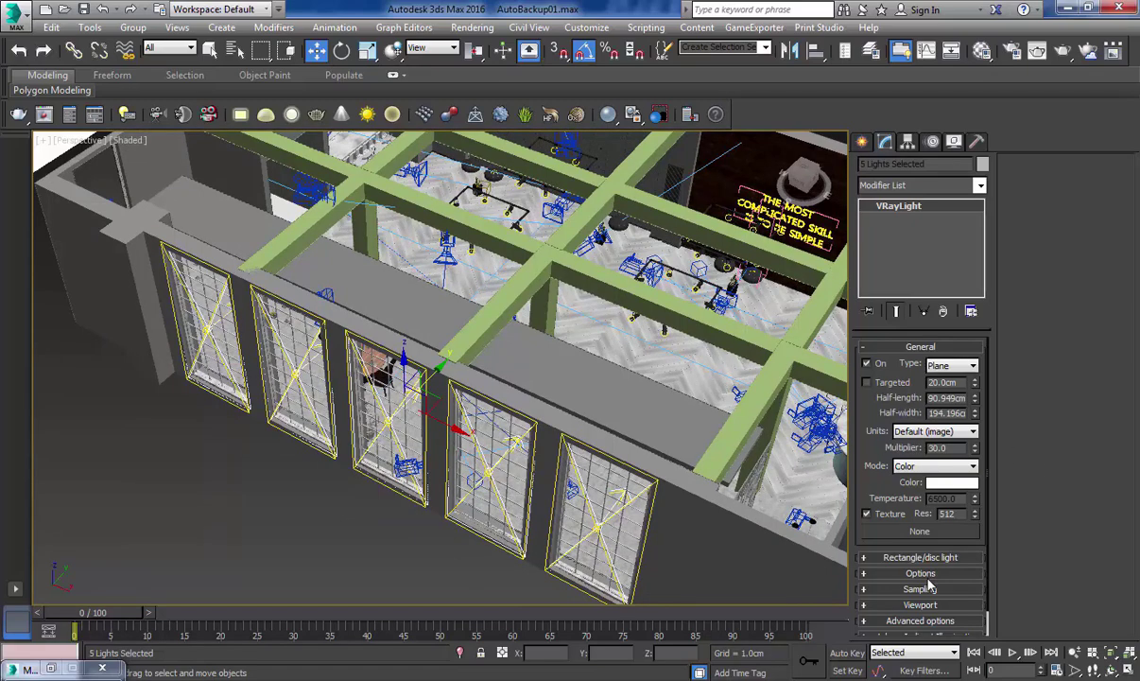
left_click(920, 573)
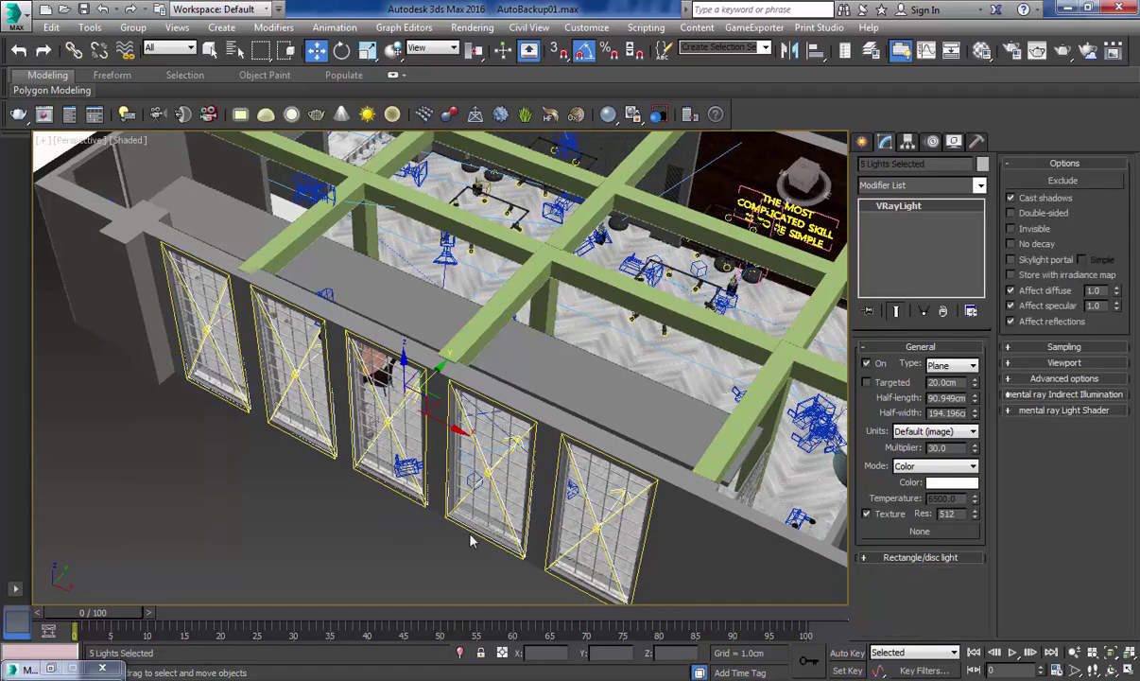
left_click(597, 527)
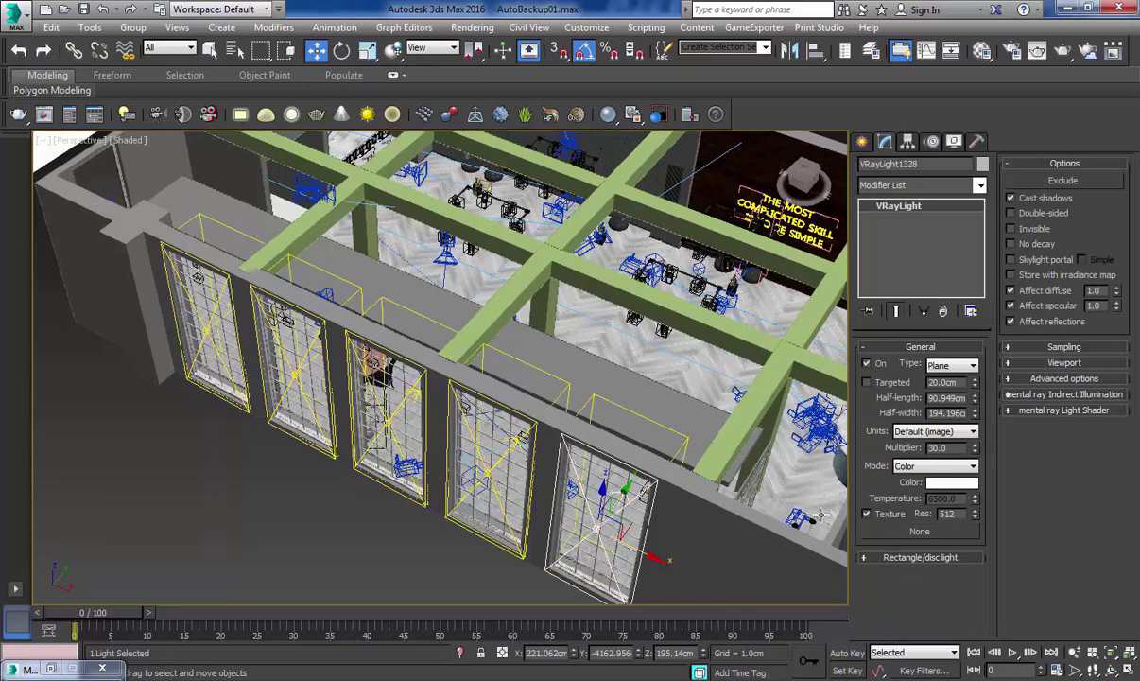
left_click(1012, 259)
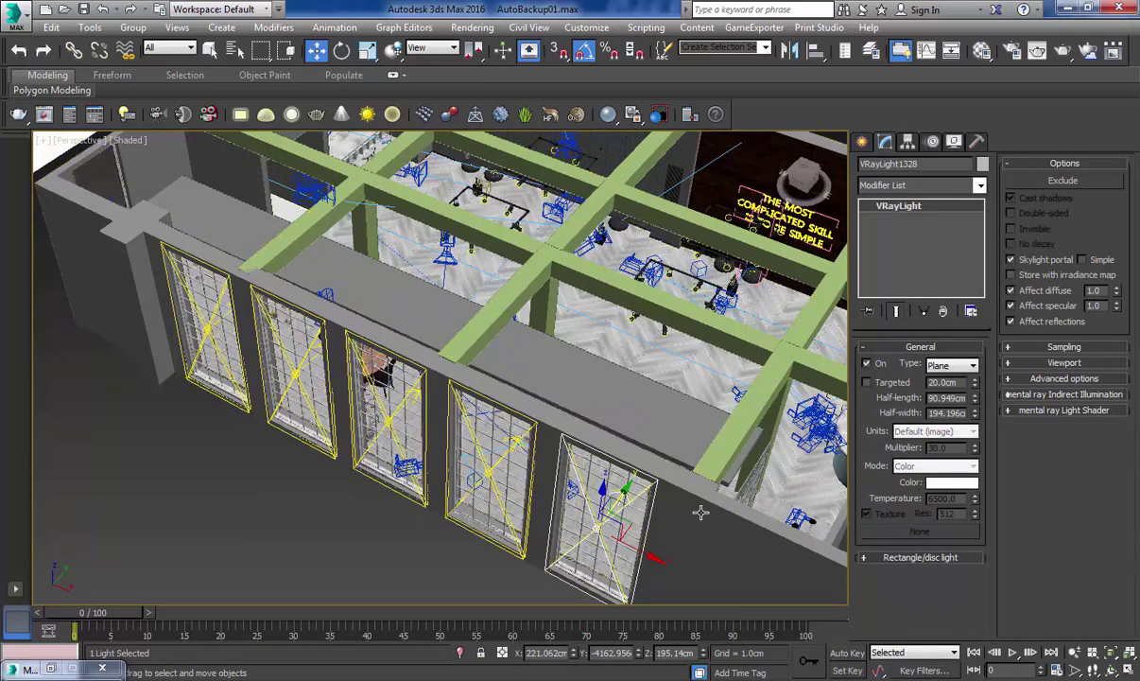
Set the multiplier of the inner end-window light to 200
left_click(588, 463)
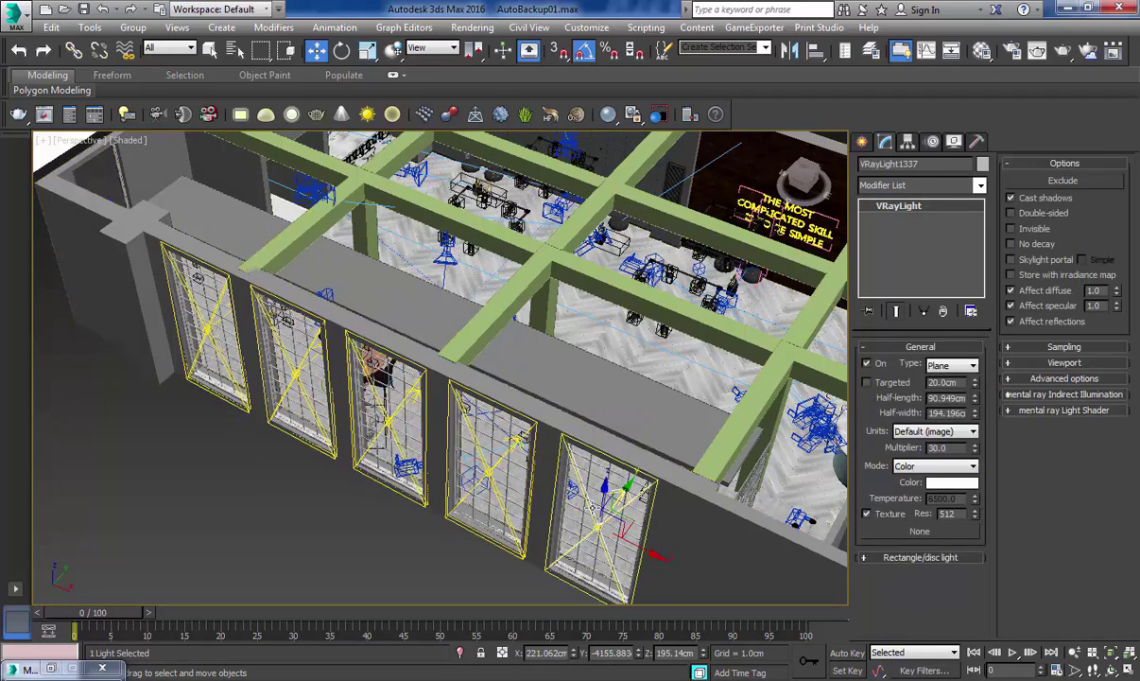
key("Tab")
Hide the two large white background planes standing outside the building
middle_click_drag(509, 491, 368, 350, "alt")
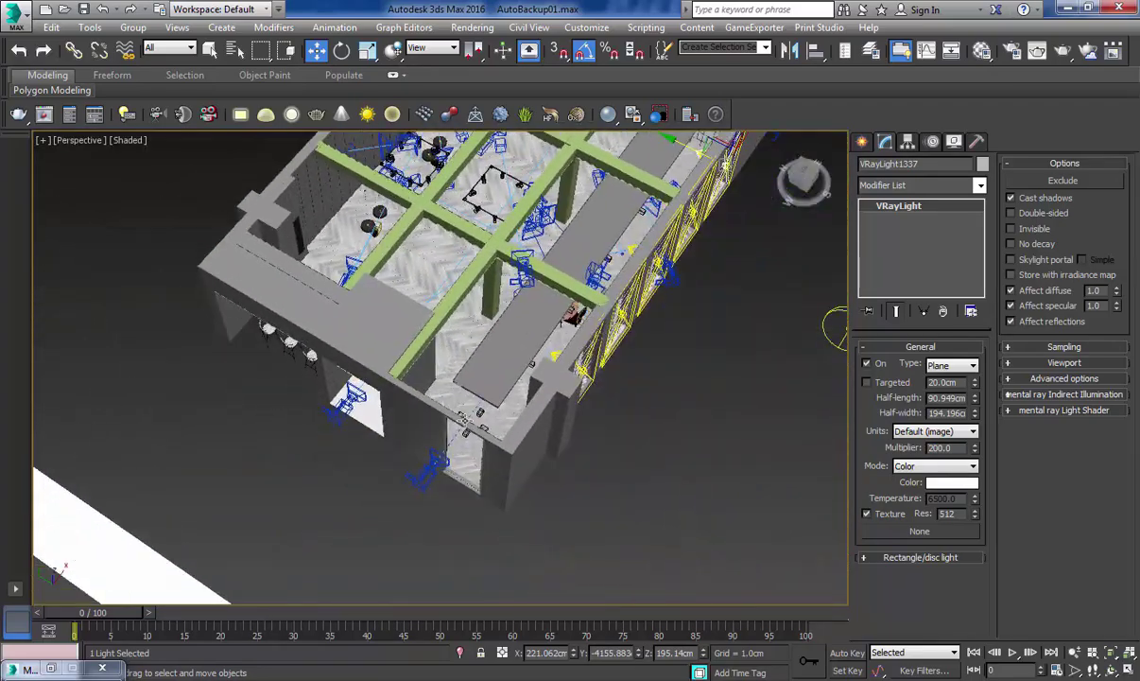
middle_click_drag(435, 397, 631, 424, "alt")
scroll(463, 420, "up", 10)
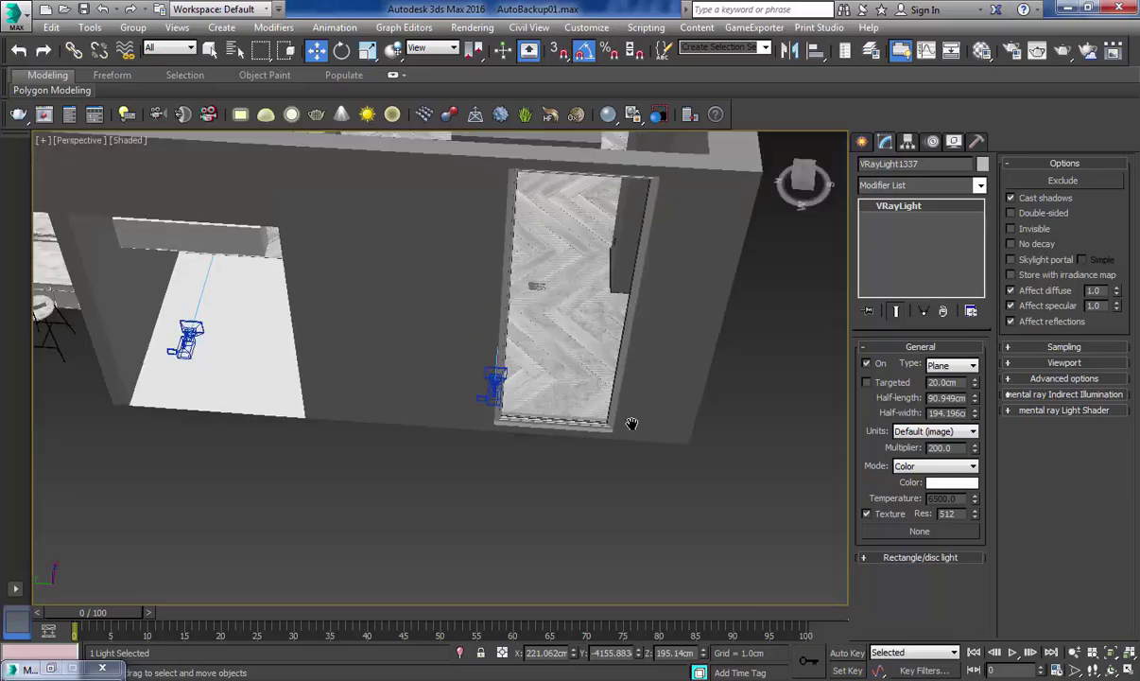
scroll(632, 422, "down", 15)
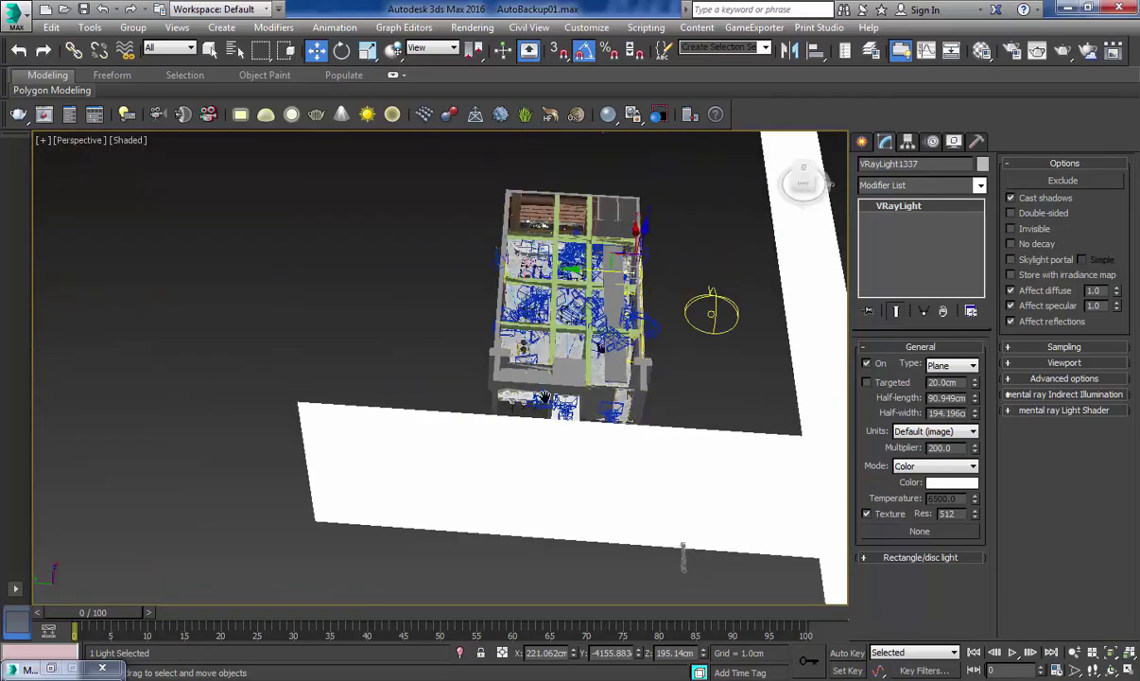
middle_click_drag(545, 397, 504, 394, "alt")
left_click(698, 453)
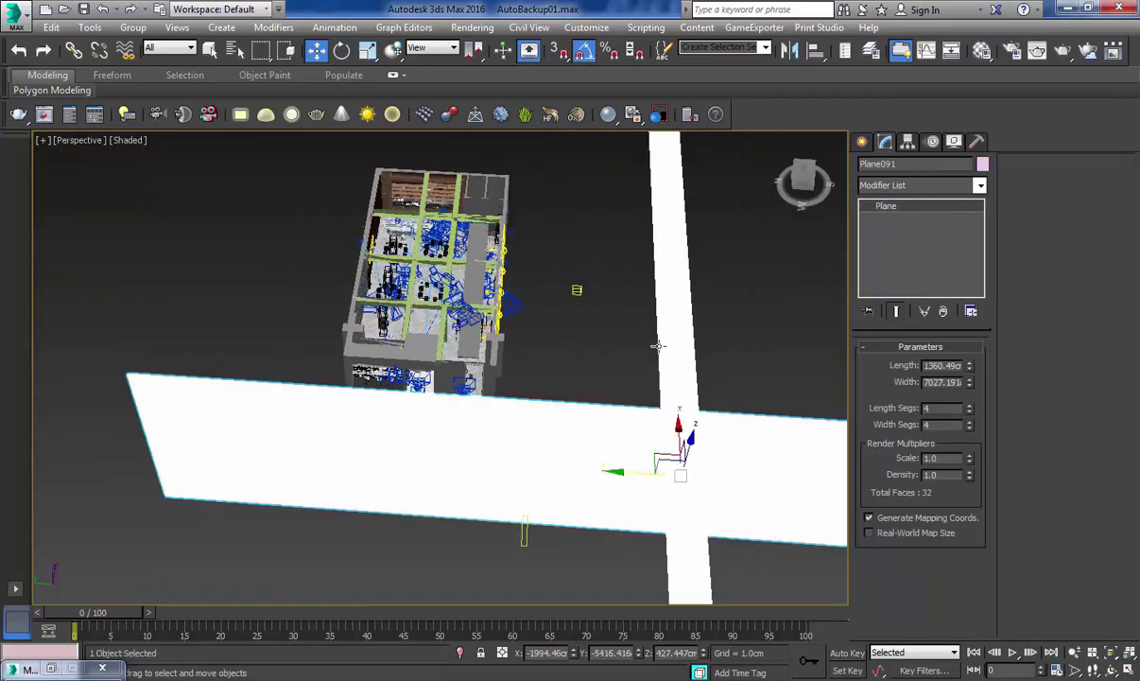
left_click(665, 340, "ctrl")
right_click(665, 339)
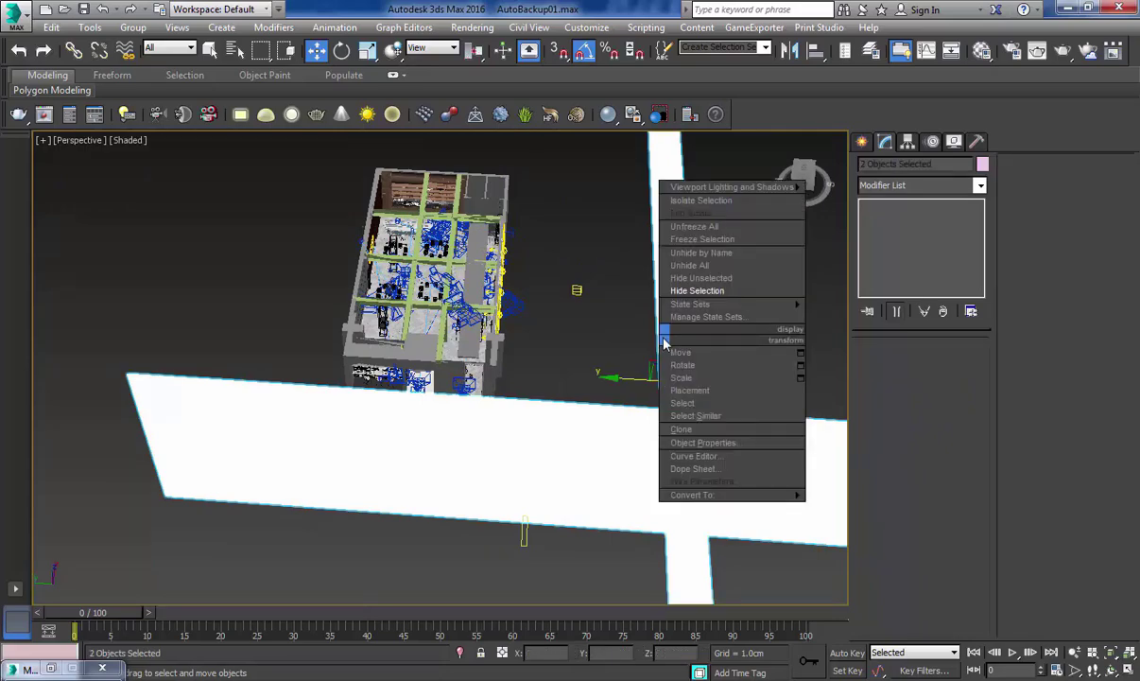
left_click(698, 291)
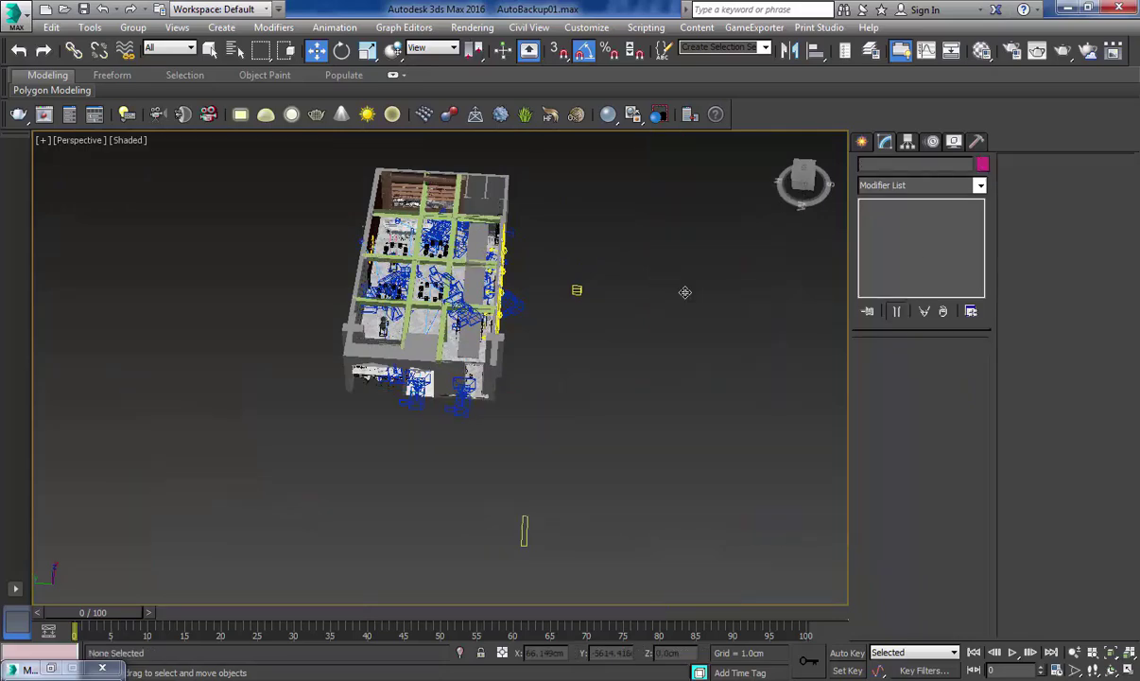
Draw a snapped VRayLight plane over the tall narrow window, half-length about 67 cm and half-width about 188 cm, and turn on Skylight portal
scroll(524, 303, "up", 6)
middle_click_drag(513, 345, 482, 407)
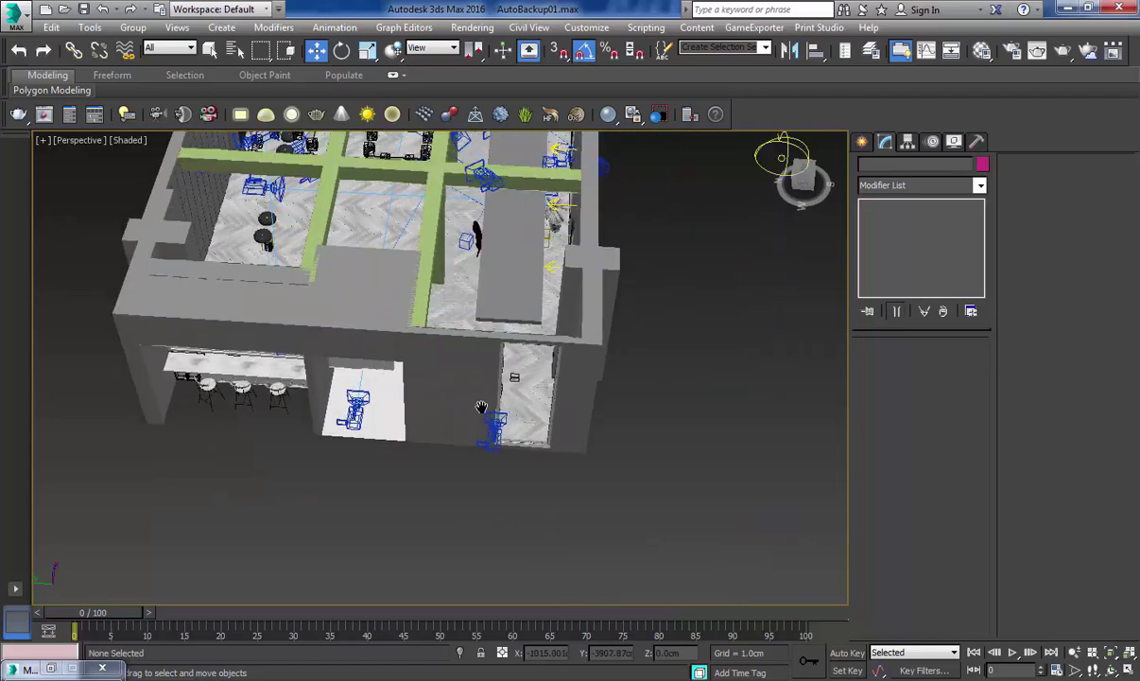
scroll(481, 407, "up", 1)
scroll(511, 397, "up", 6)
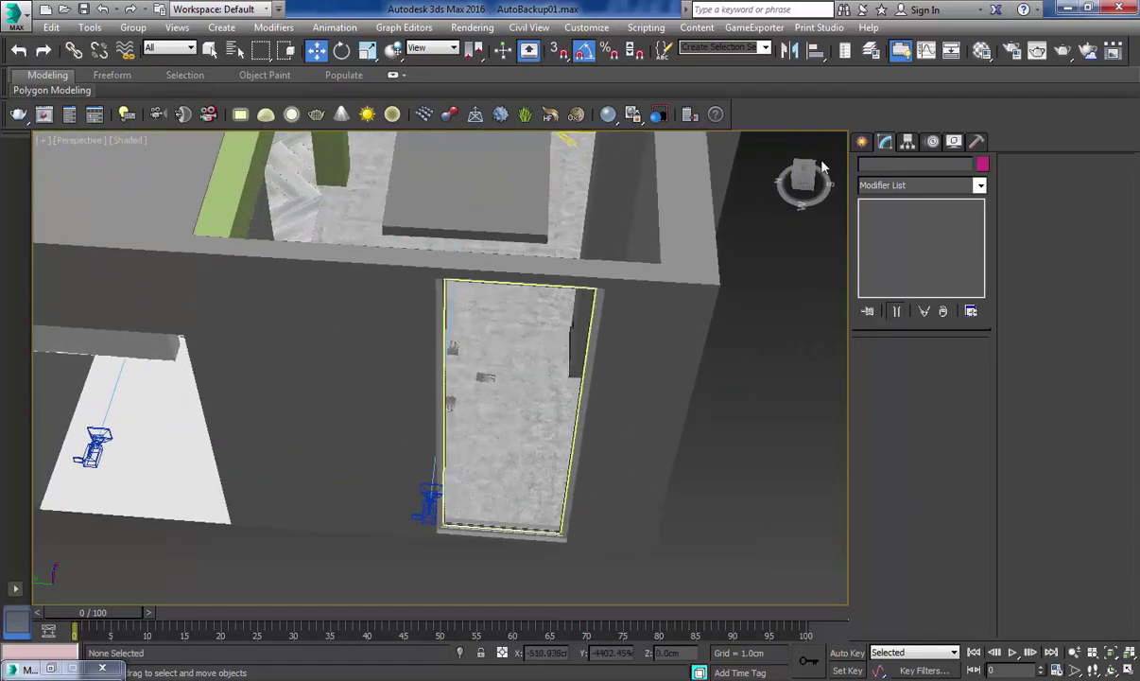
left_click(863, 142)
left_click(889, 243)
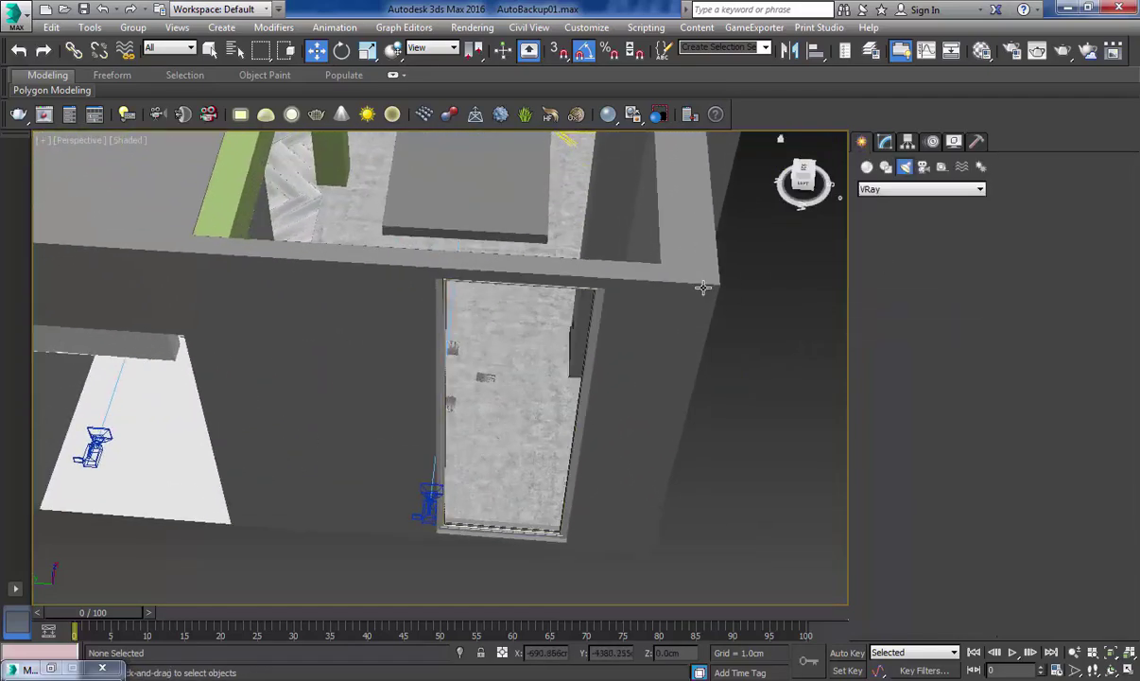
middle_click_drag(621, 287, 482, 473)
key("s")
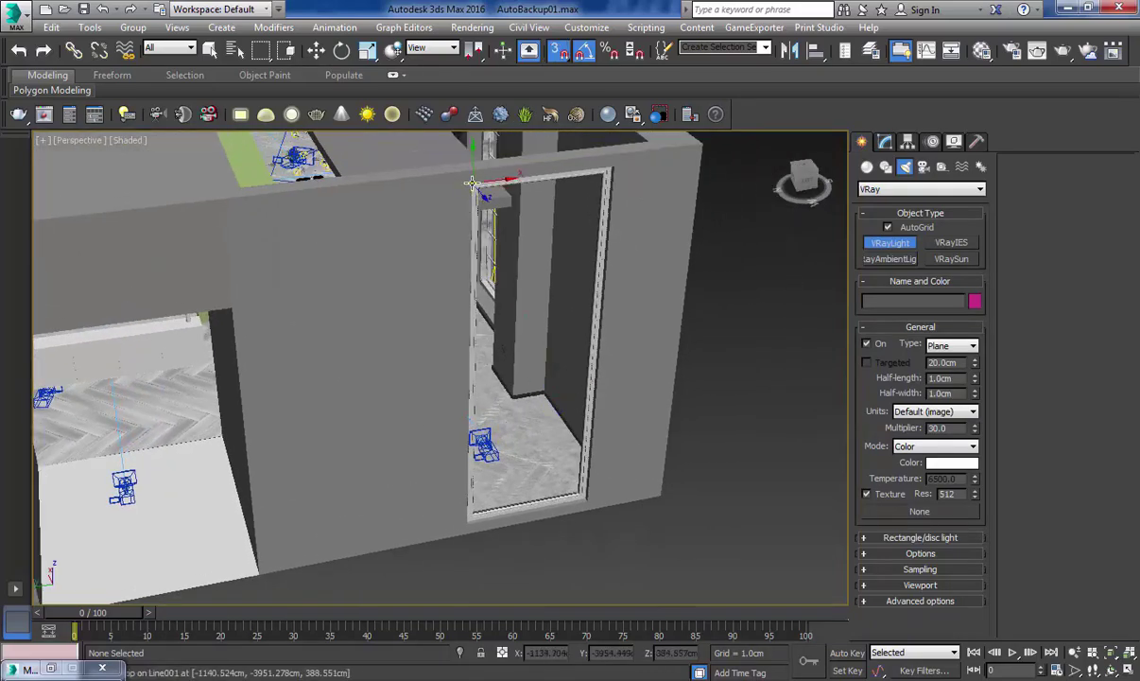
left_click_drag(472, 183, 587, 504)
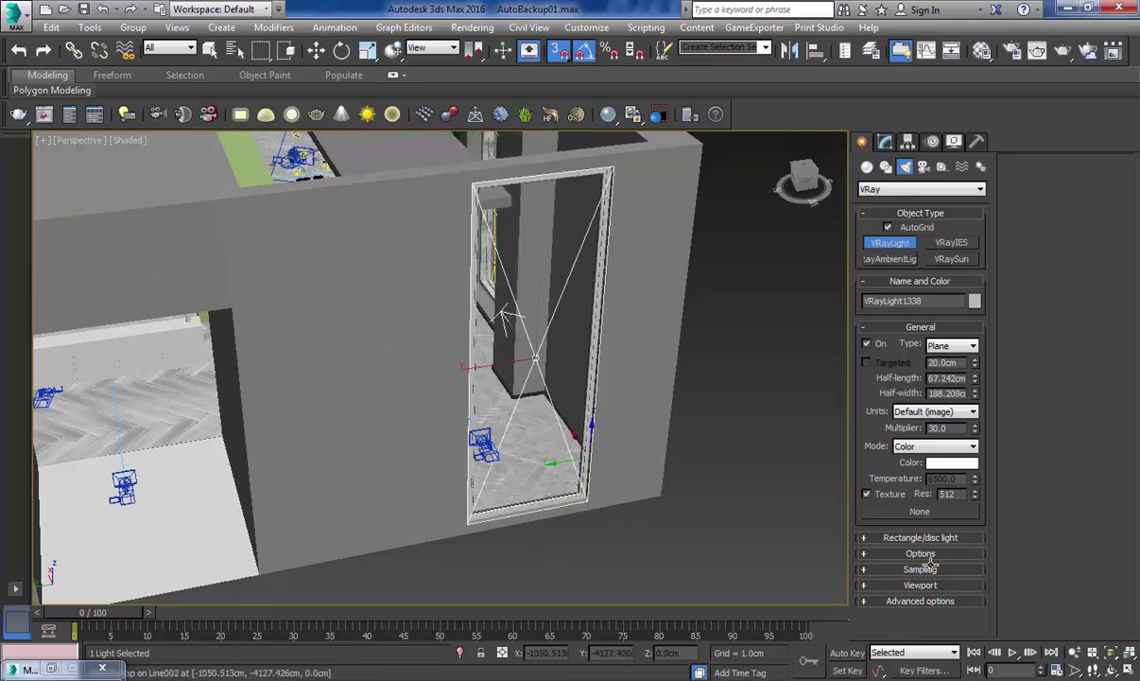
key("w")
left_click(885, 142)
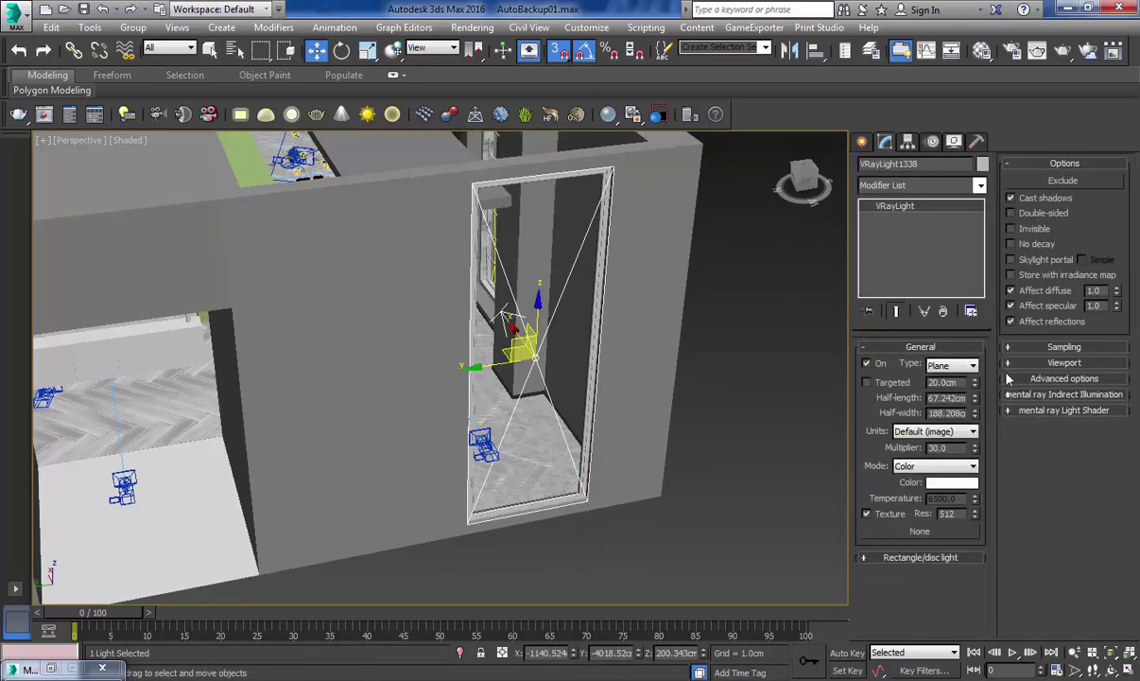
left_click(1046, 260)
Clone the tall window's portal light about 3 cm inward along X as a copy, with Skylight portal off and a multiplier of 200
middle_click_drag(687, 340, 601, 376, "alt")
left_click_drag(515, 330, 513, 324, "shift")
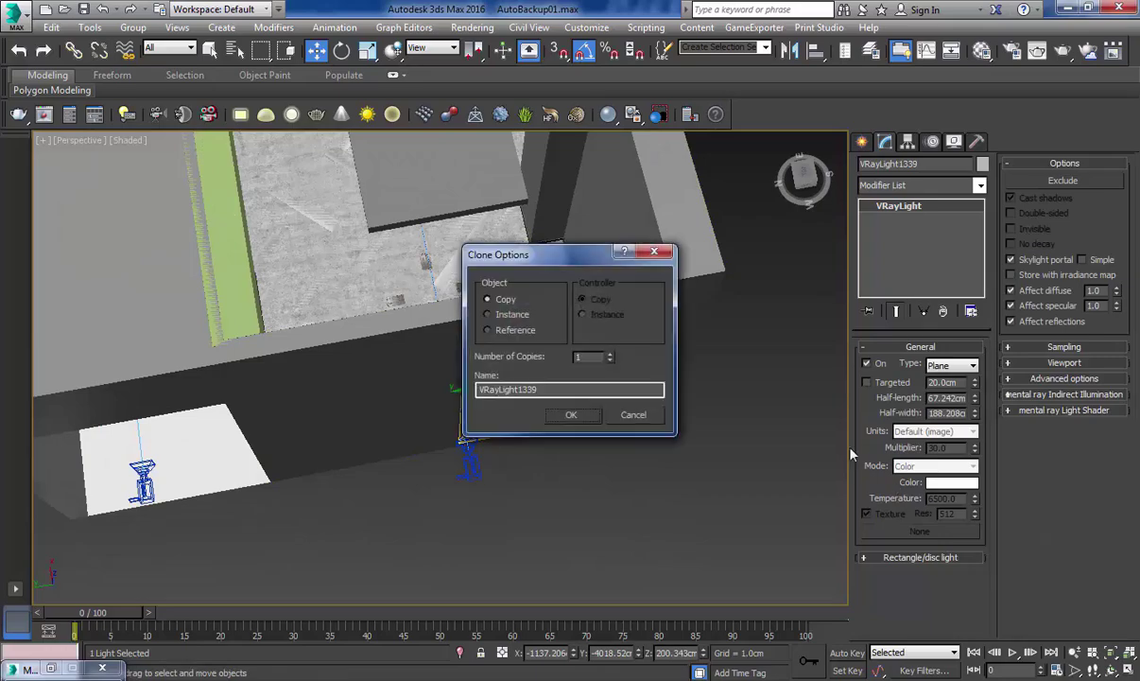
left_click(574, 418)
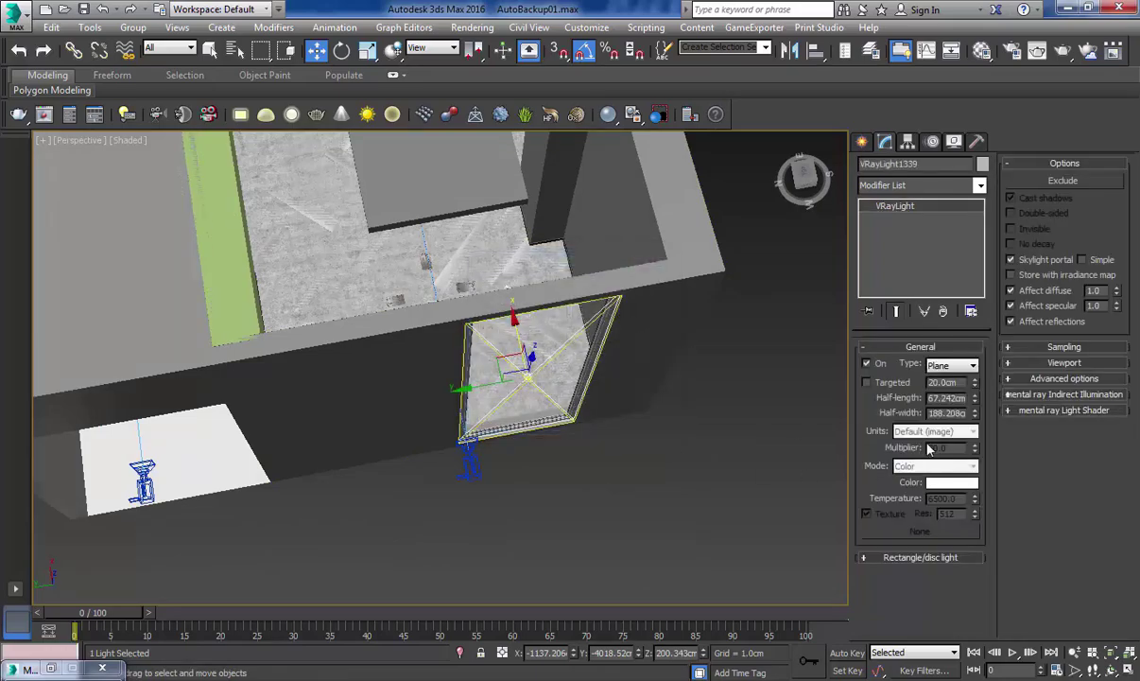
left_click(1055, 260)
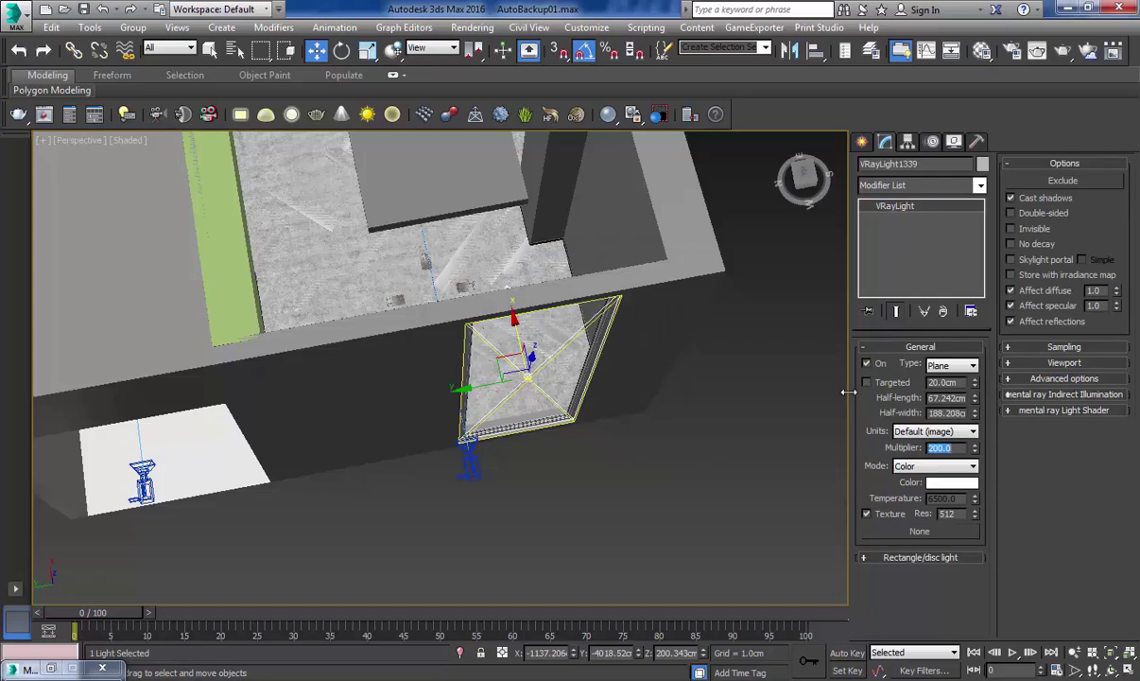
Draw a VRayLight plane over the bar window, half-length about 186 cm and half-width about 91 cm, and turn on Skylight portal
middle_click_drag(426, 445, 762, 345)
middle_click_drag(488, 410, 541, 396, "alt")
scroll(542, 396, "up", 5)
middle_click_drag(529, 355, 554, 382)
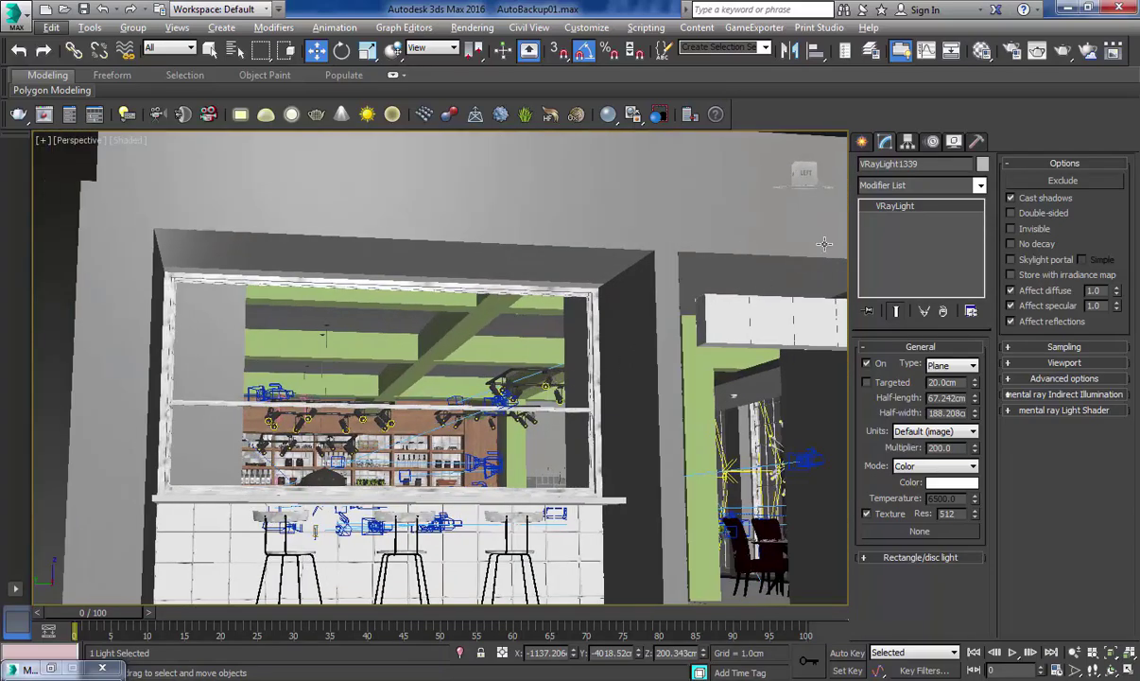
left_click(862, 140)
left_click(889, 243)
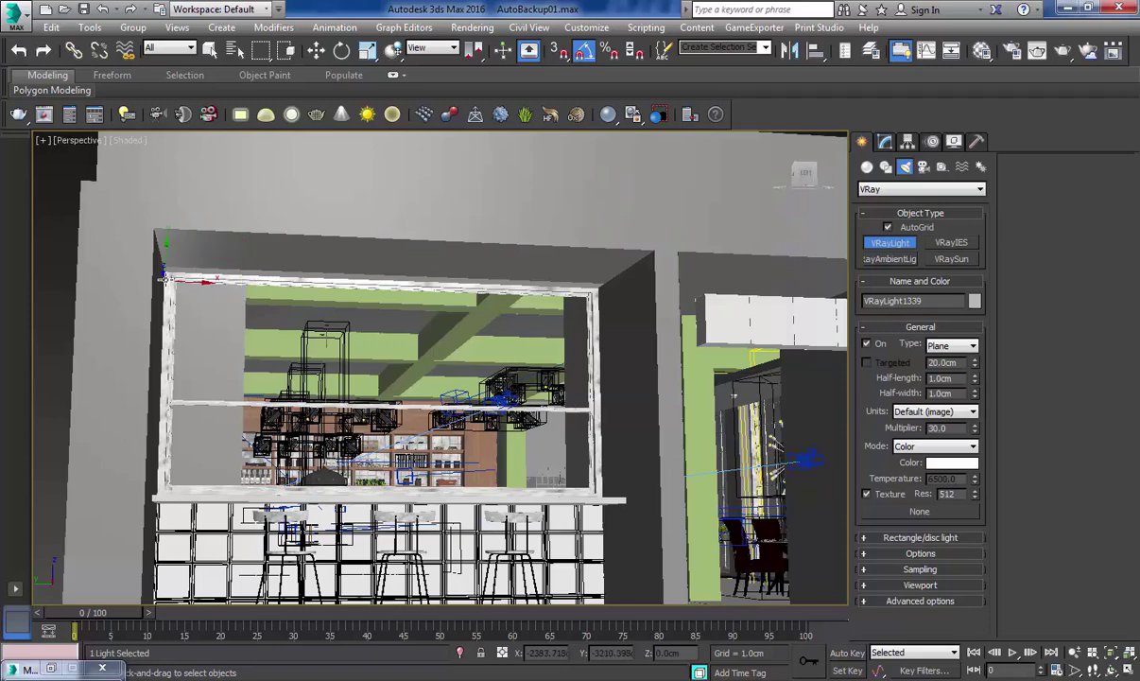
left_click_drag(175, 277, 596, 492)
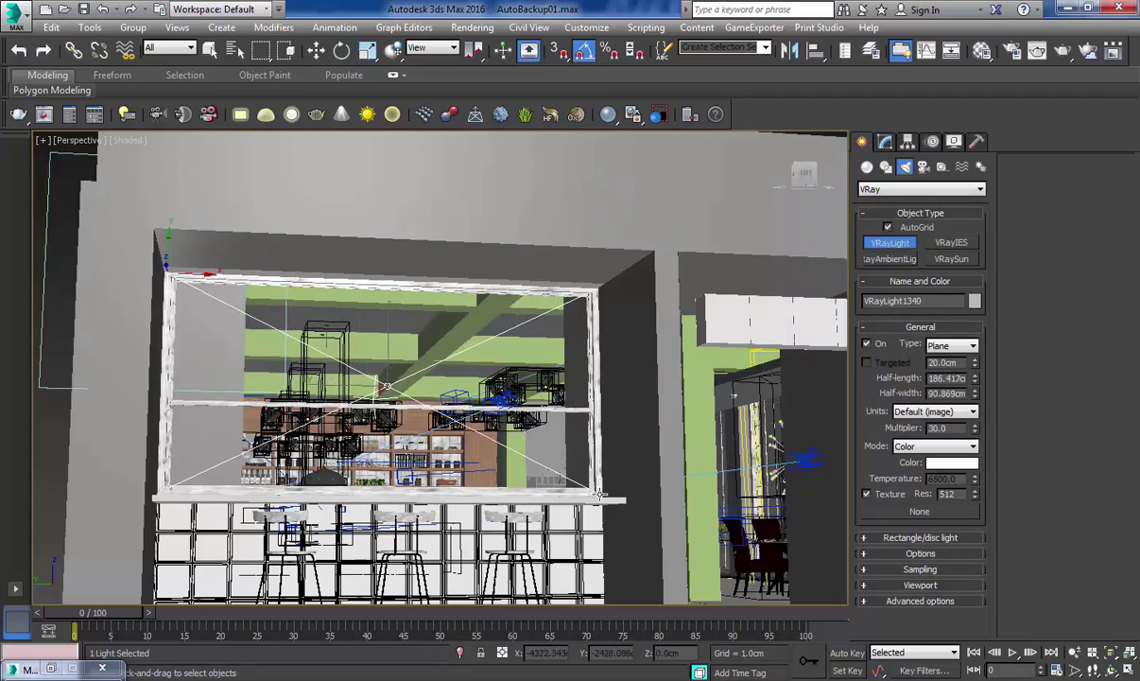
left_click(885, 142)
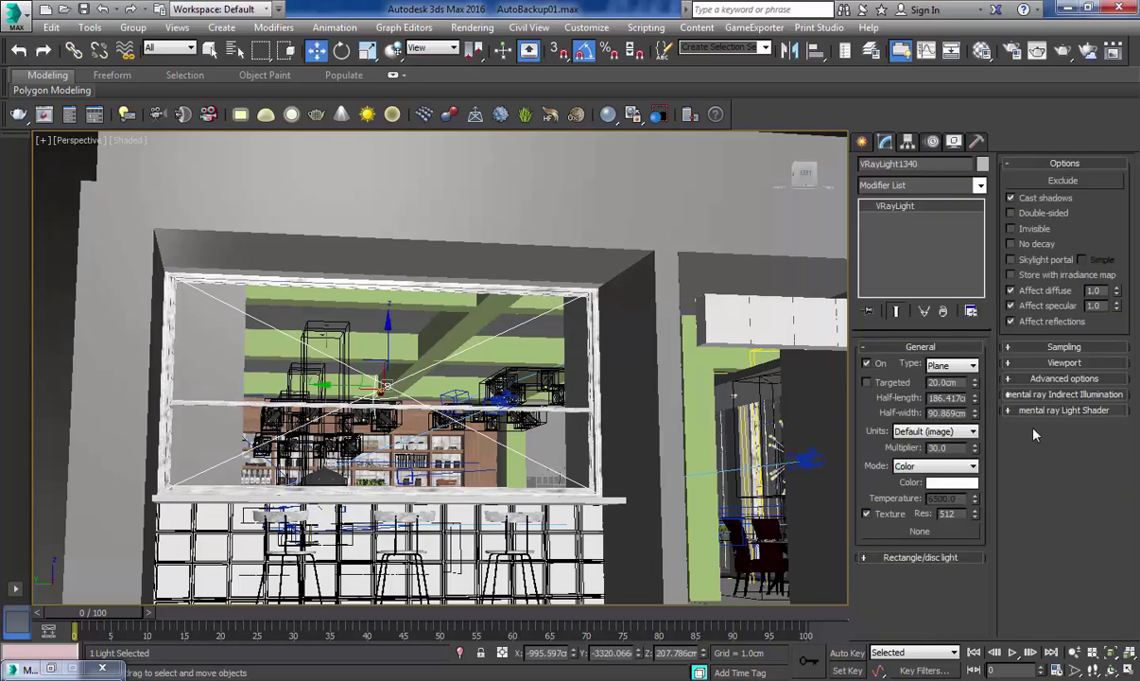
left_click(1011, 259)
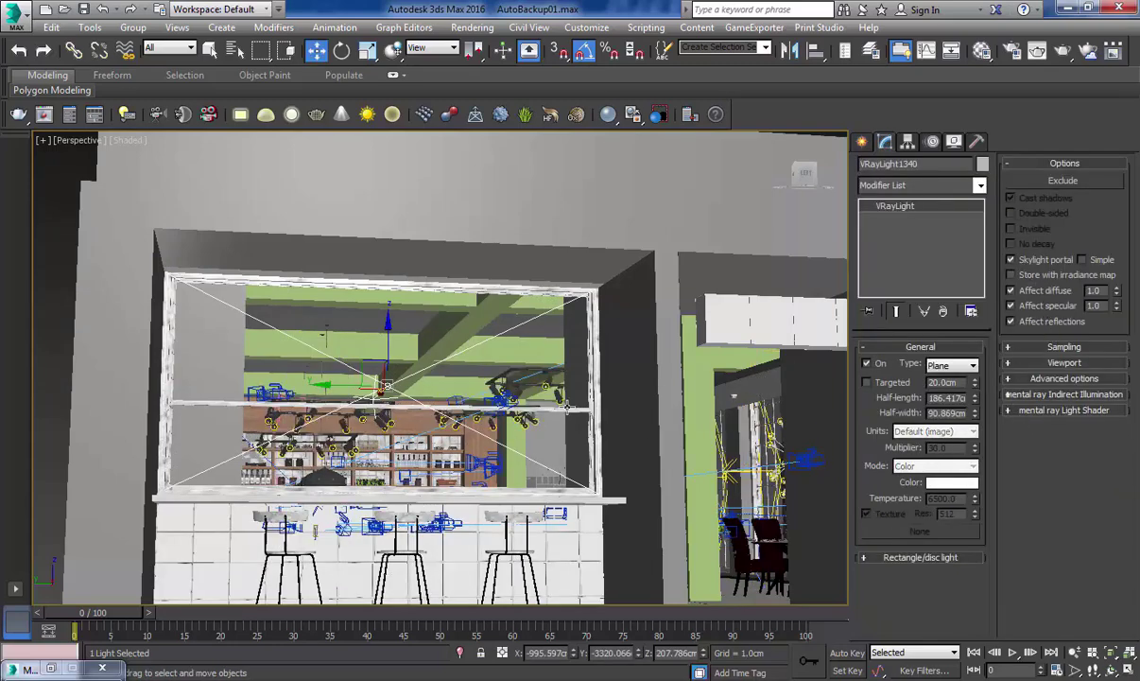
Clone the bar window light about 6 cm inward along X as an independent copy and turn off its Skylight portal
middle_click_drag(326, 409, 295, 478, "alt")
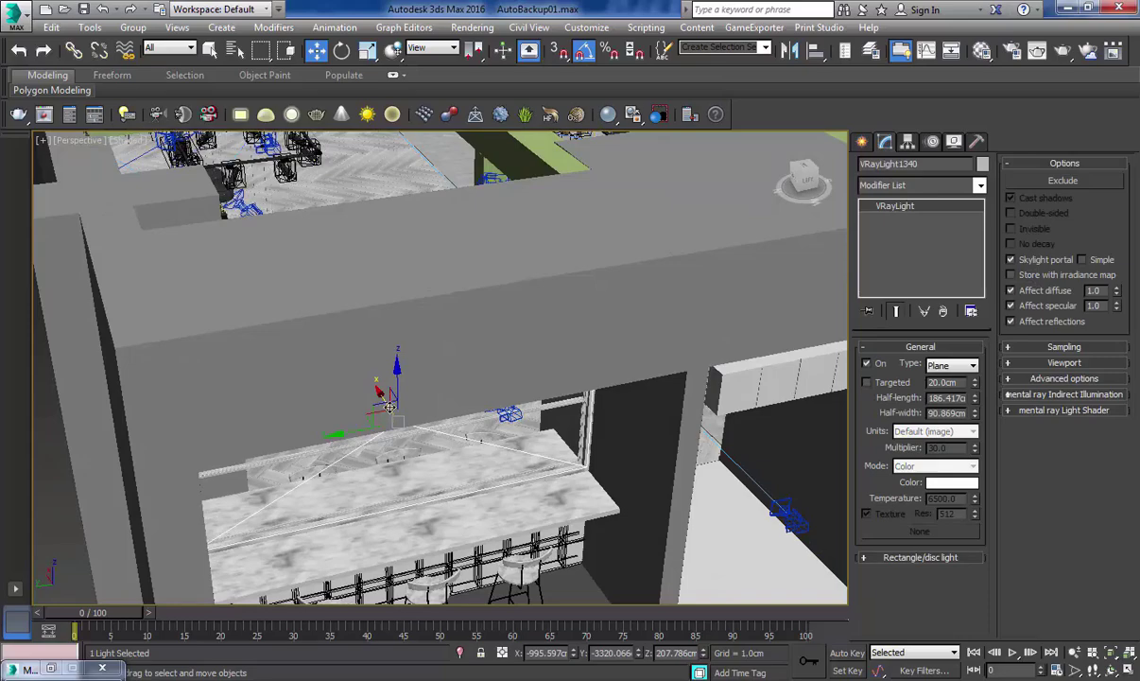
middle_click_drag(384, 403, 376, 345, "alt")
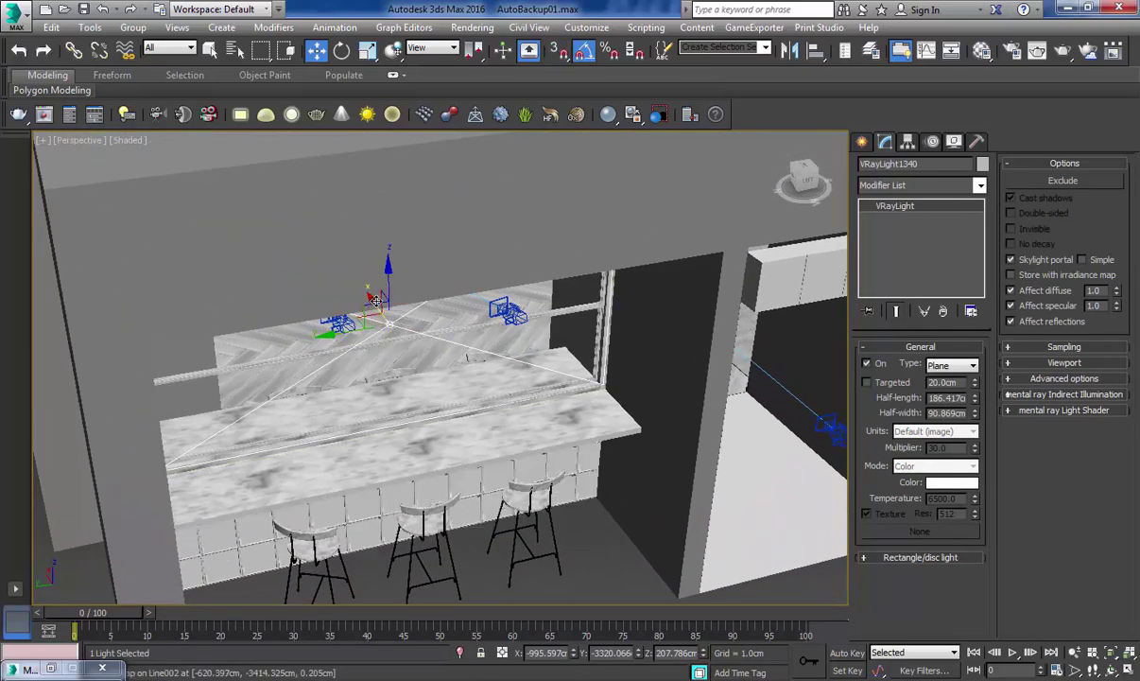
left_click_drag(371, 297, 370, 294, "shift")
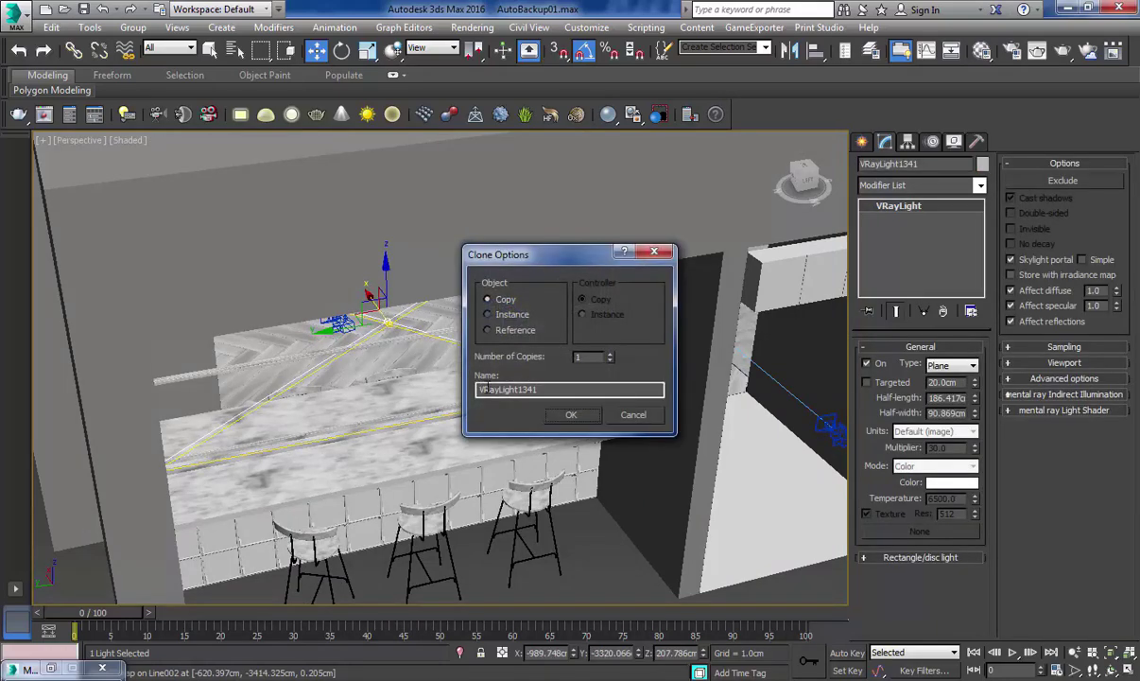
left_click(571, 416)
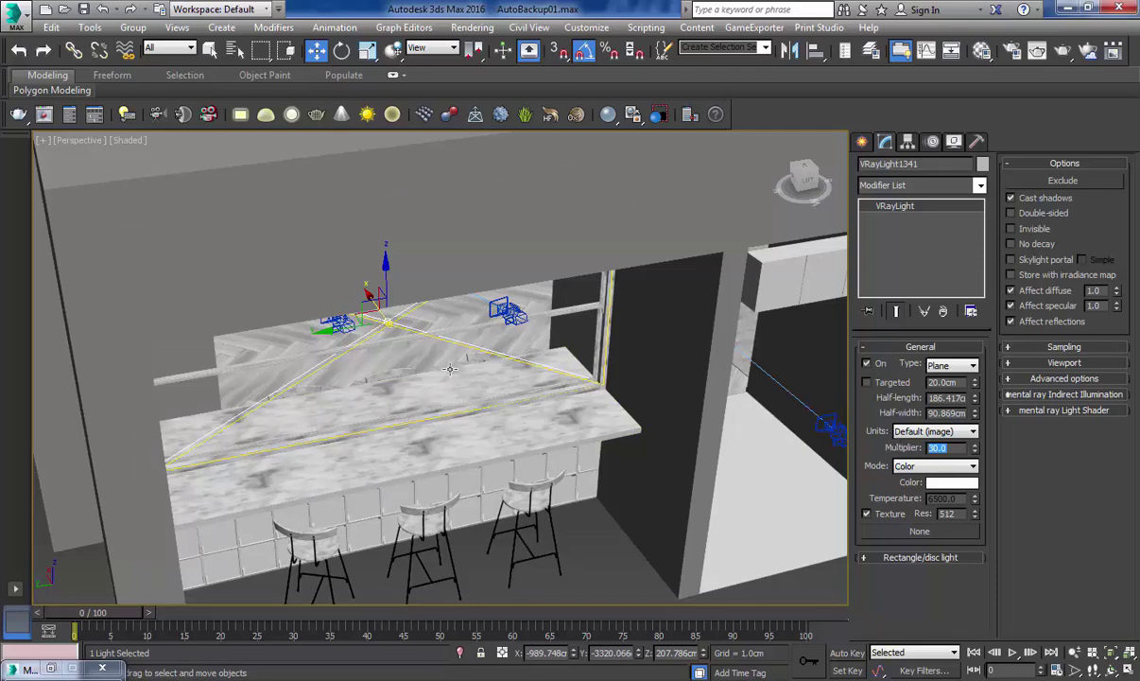
Draw a snapped VRayLight plane across the entrance opening beside the bar window, half-length about 113 cm and half-width about 150 cm
scroll(450, 369, "down", 5)
middle_click_drag(459, 441, 487, 390, "alt")
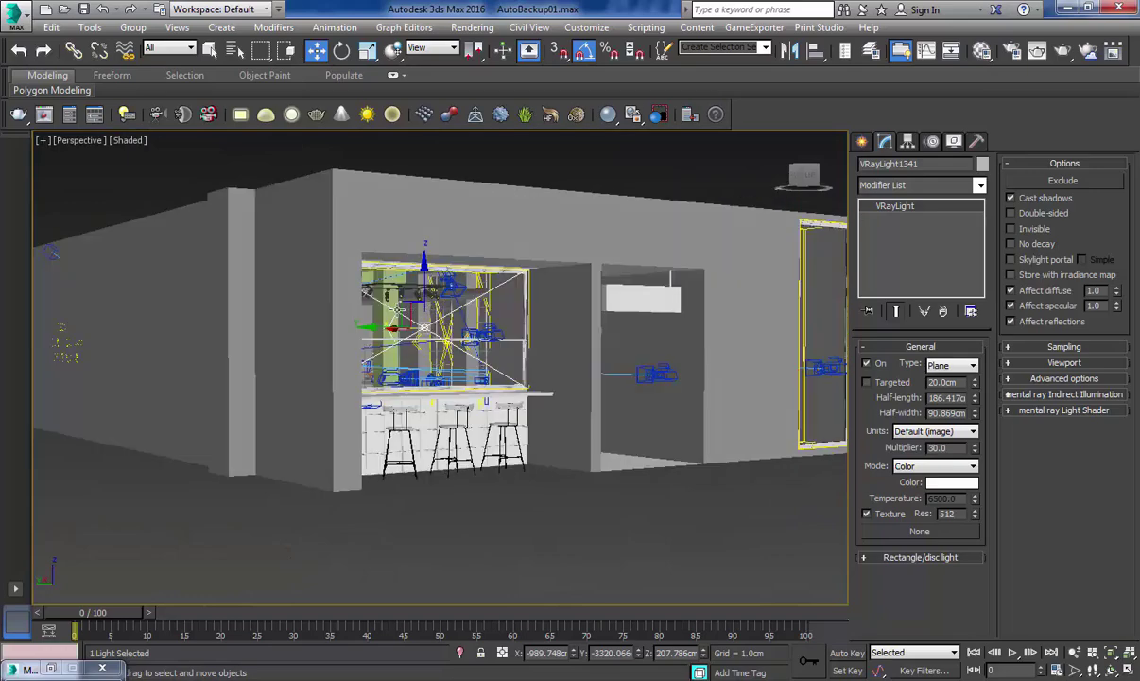
mouse_move(398, 310)
middle_mouse_down("alt")
mouse_move(294, 305)
mouse_move(389, 397)
middle_mouse_up("alt")
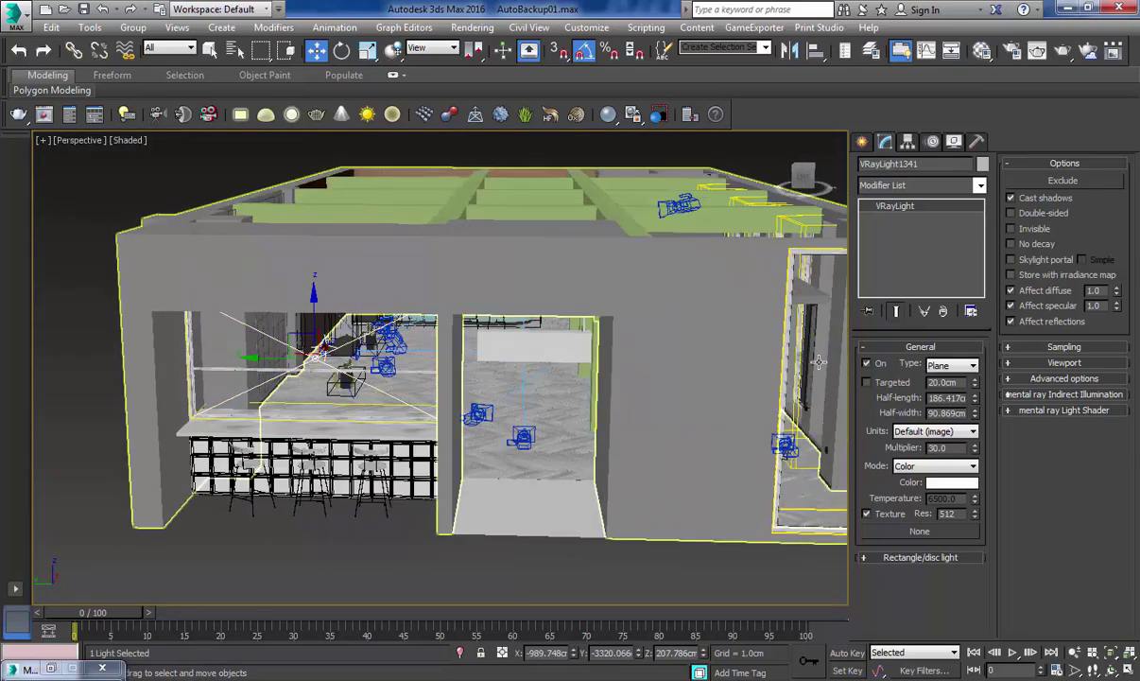
middle_click_drag(705, 358, 641, 281, "alt")
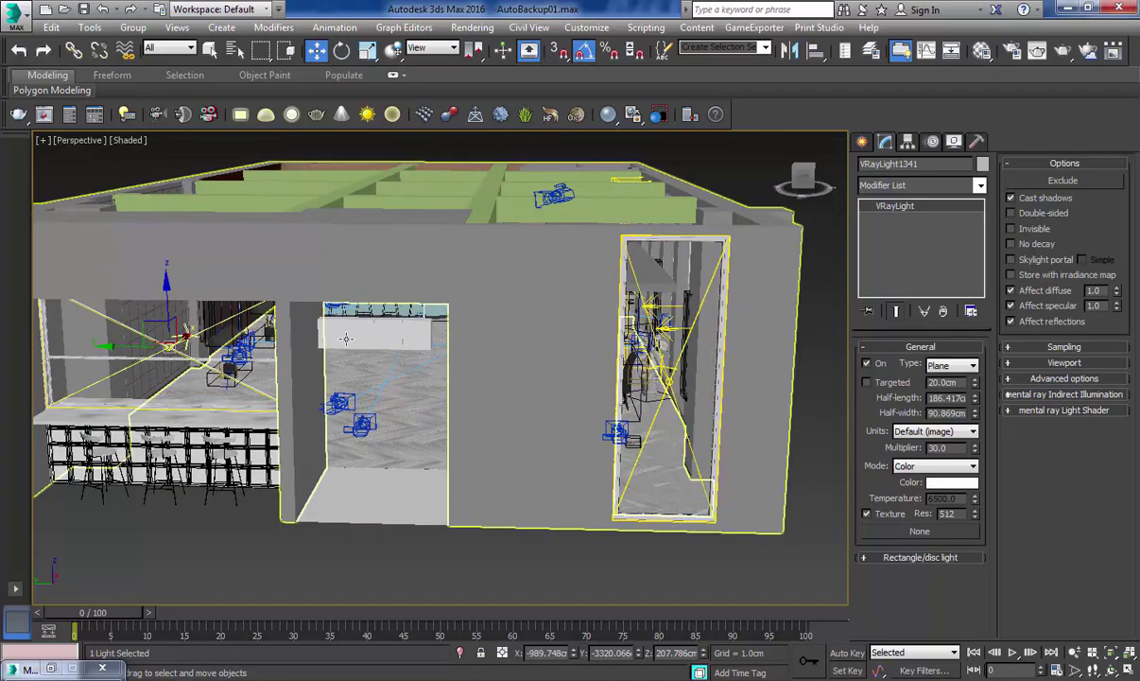
middle_click_drag(284, 345, 288, 410, "alt")
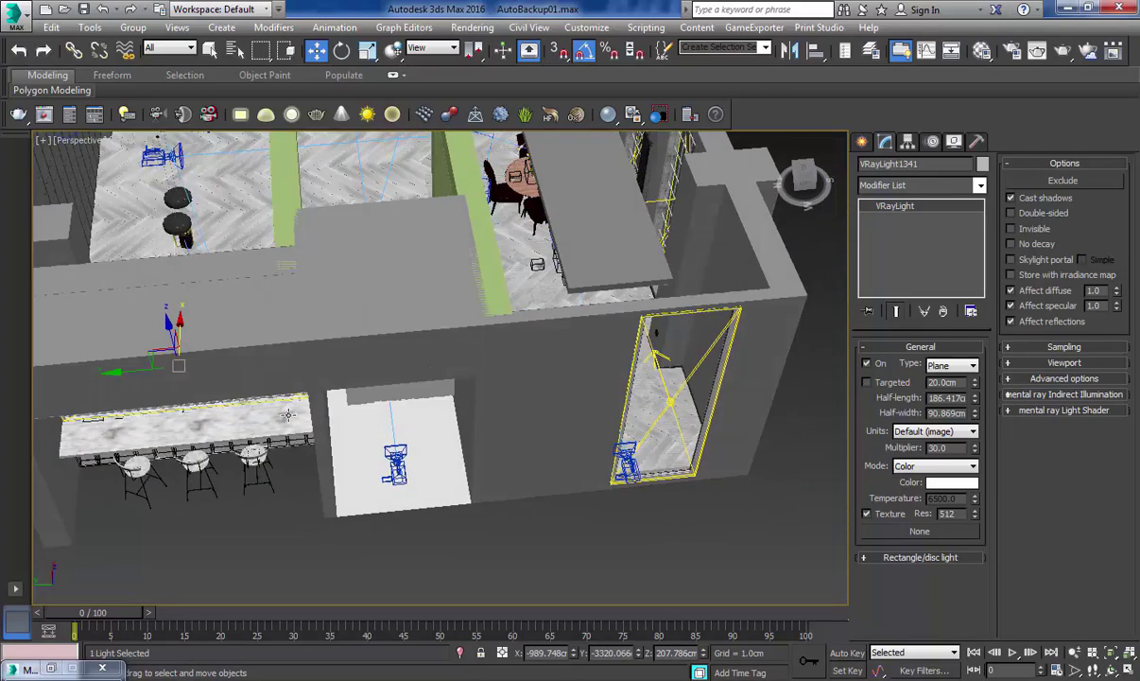
middle_click_drag(408, 409, 421, 356)
left_click(862, 142)
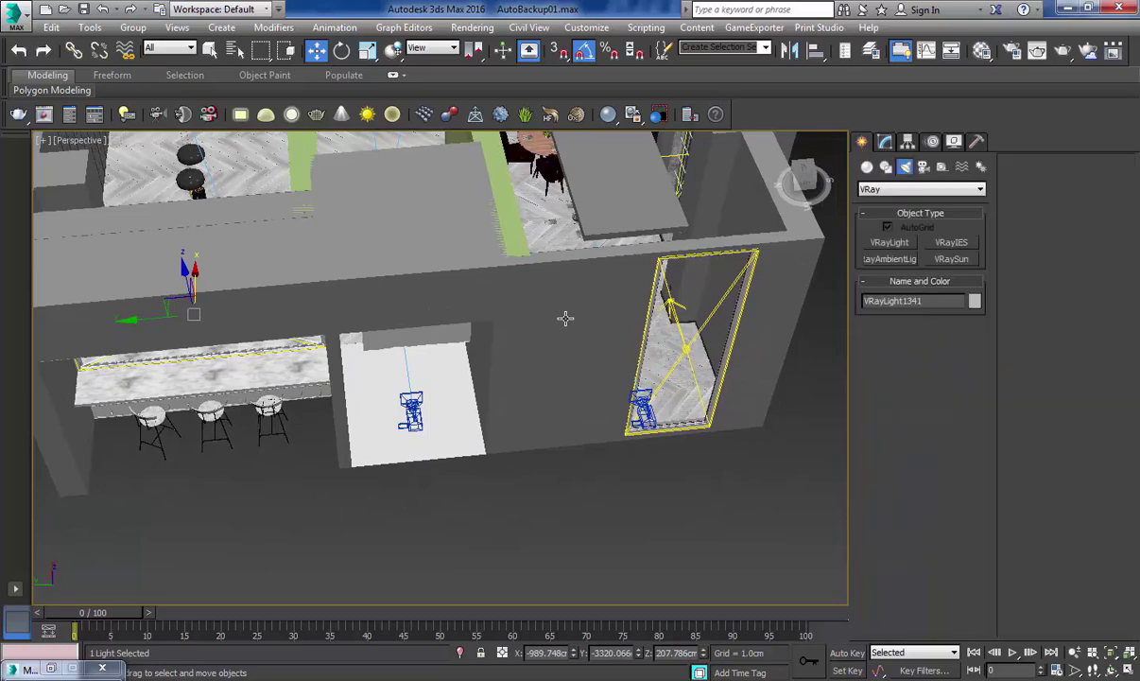
middle_click_drag(289, 340, 309, 389, "alt")
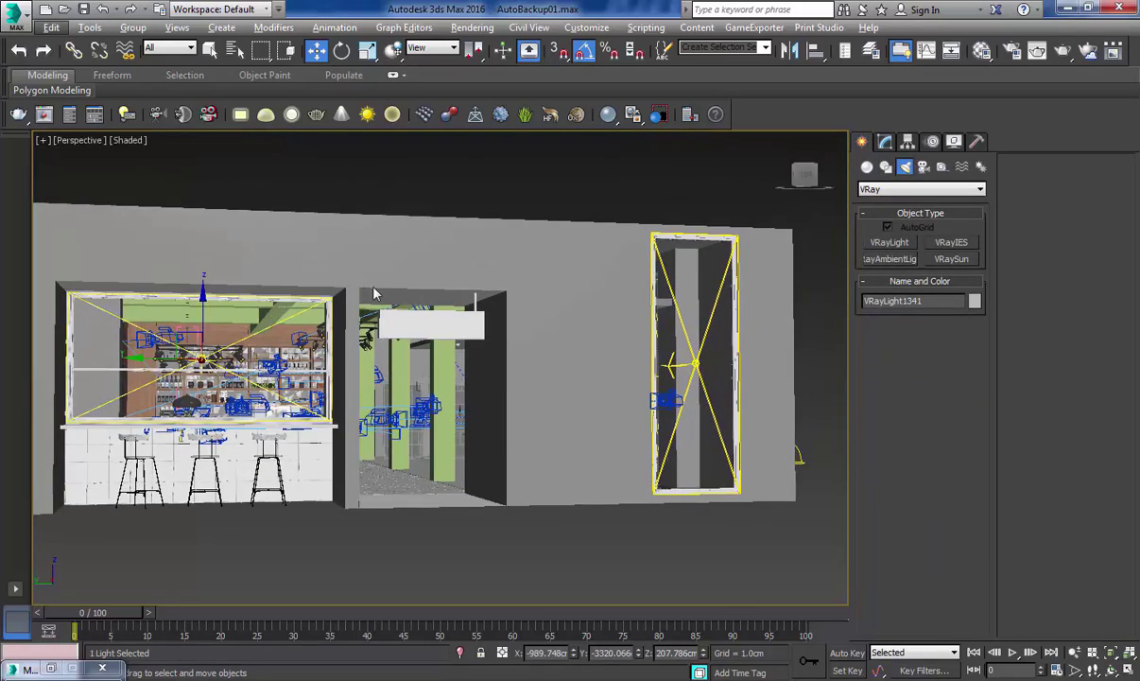
left_click(890, 243)
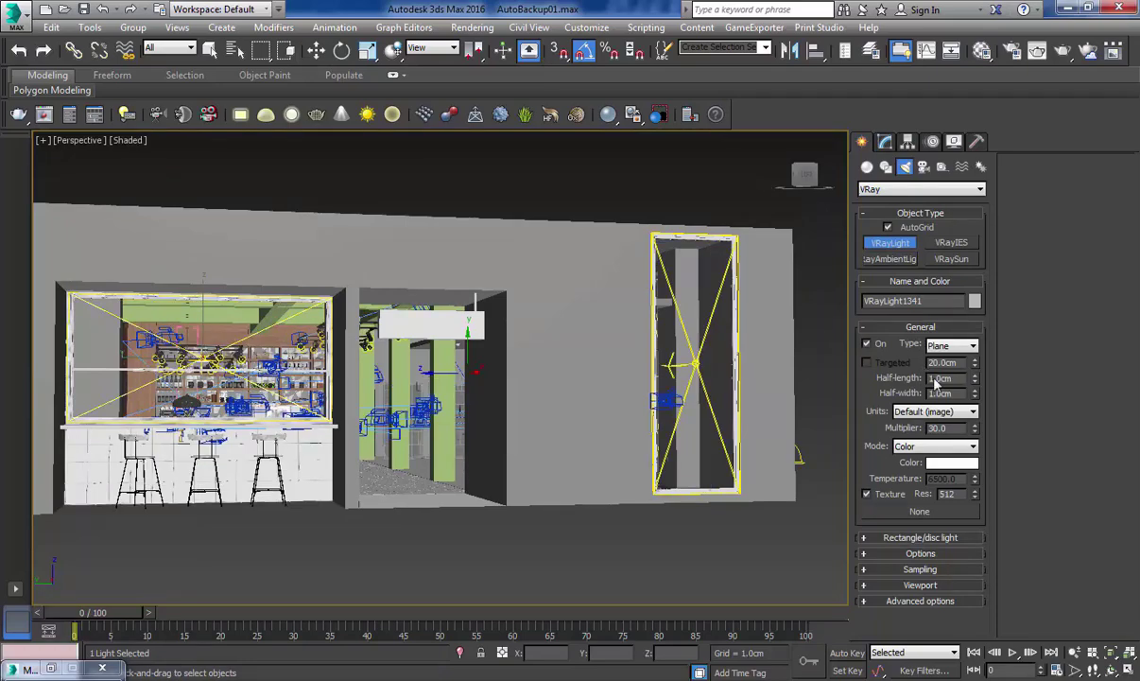
key("s")
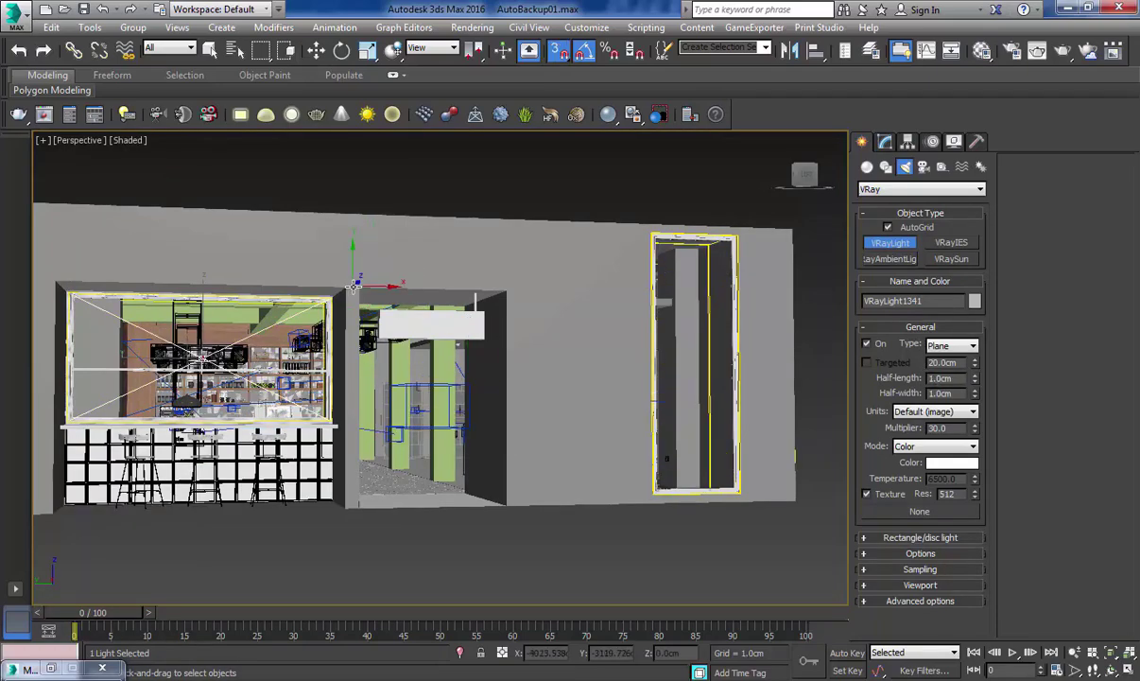
left_click_drag(362, 287, 495, 474)
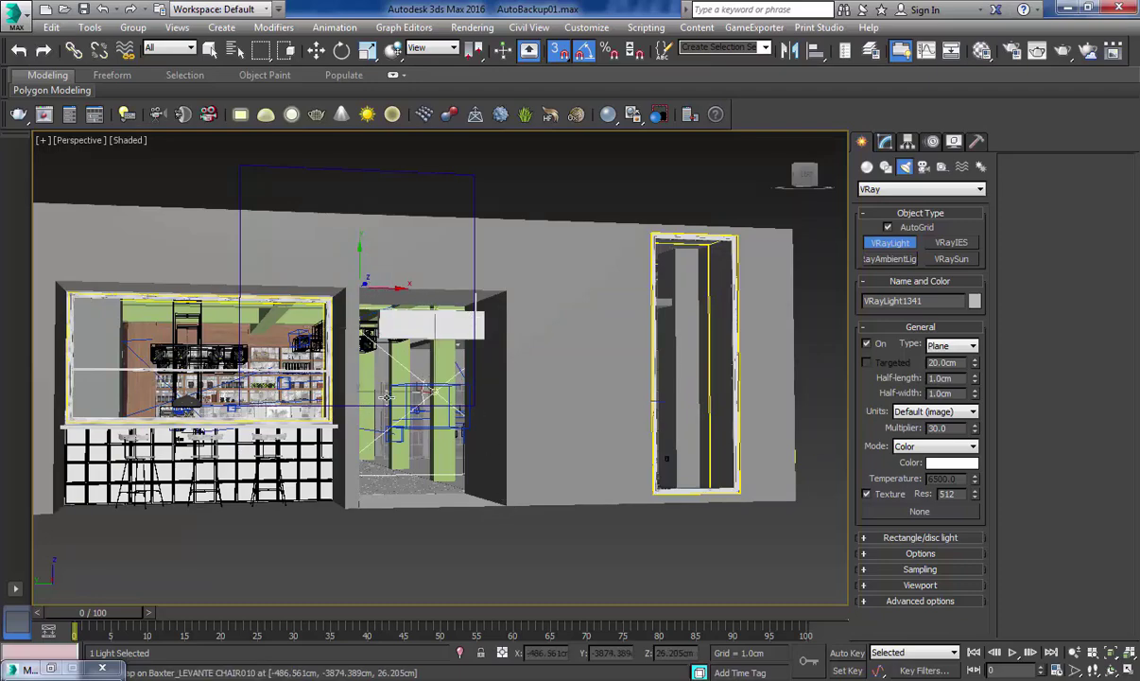
right_click(373, 352)
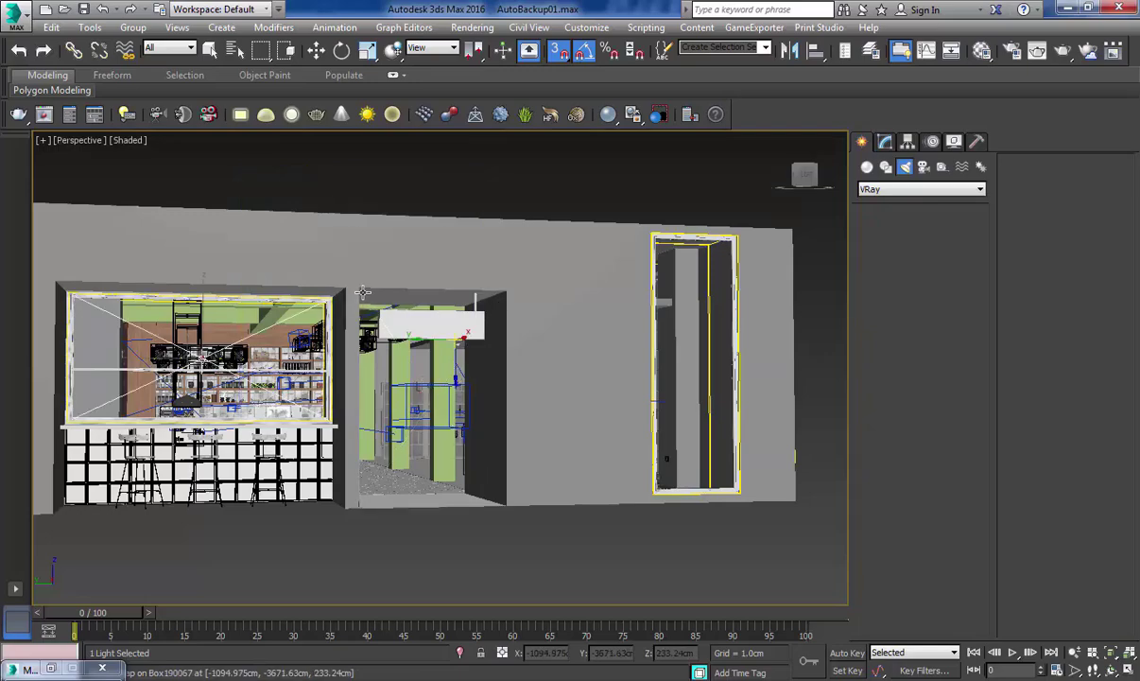
left_click_drag(358, 286, 499, 466)
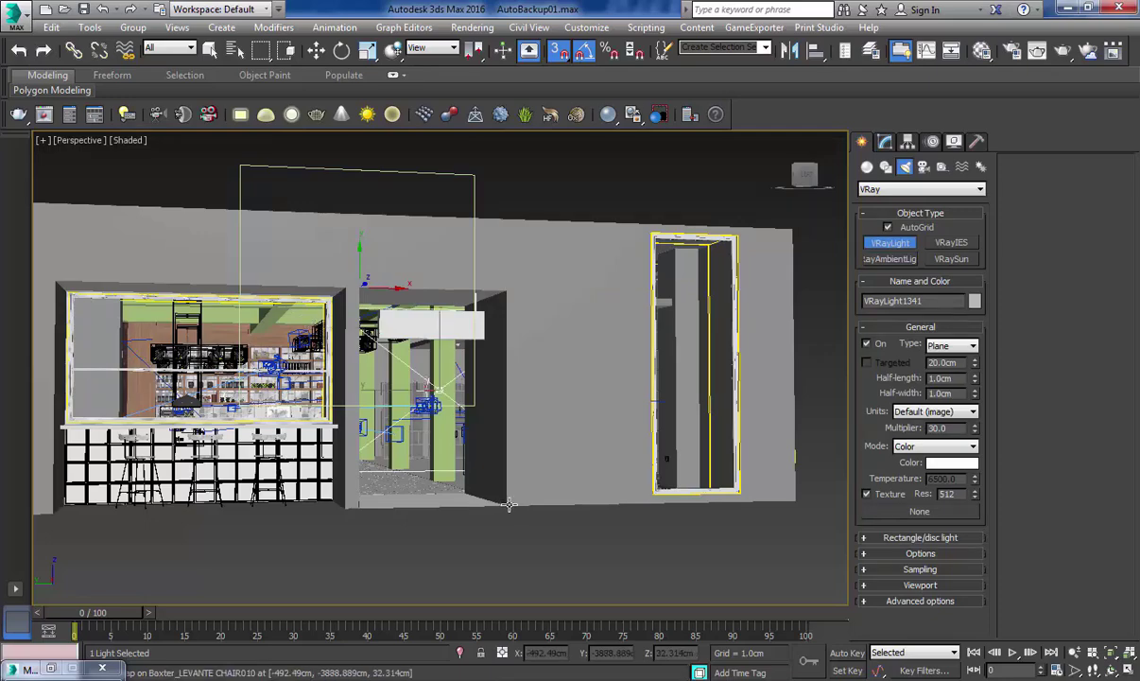
left_click(508, 504)
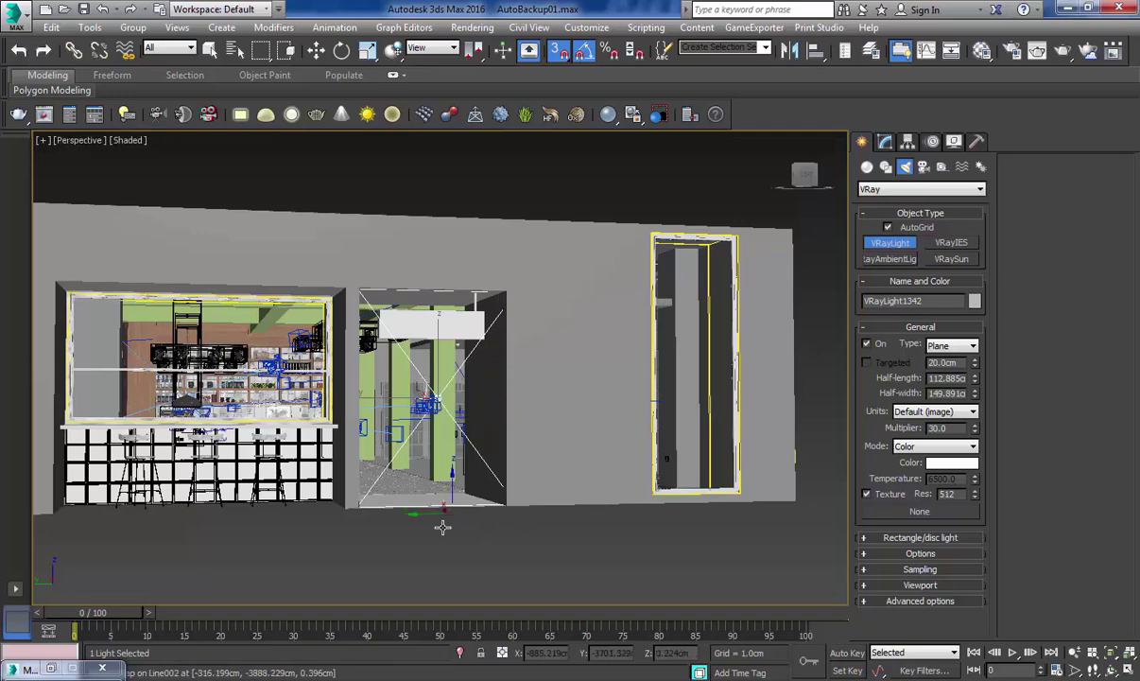
Move the entrance light about 19 cm outward along X, 6 cm along Y and 3 cm up to align it with the opening
key("w")
right_click(495, 375)
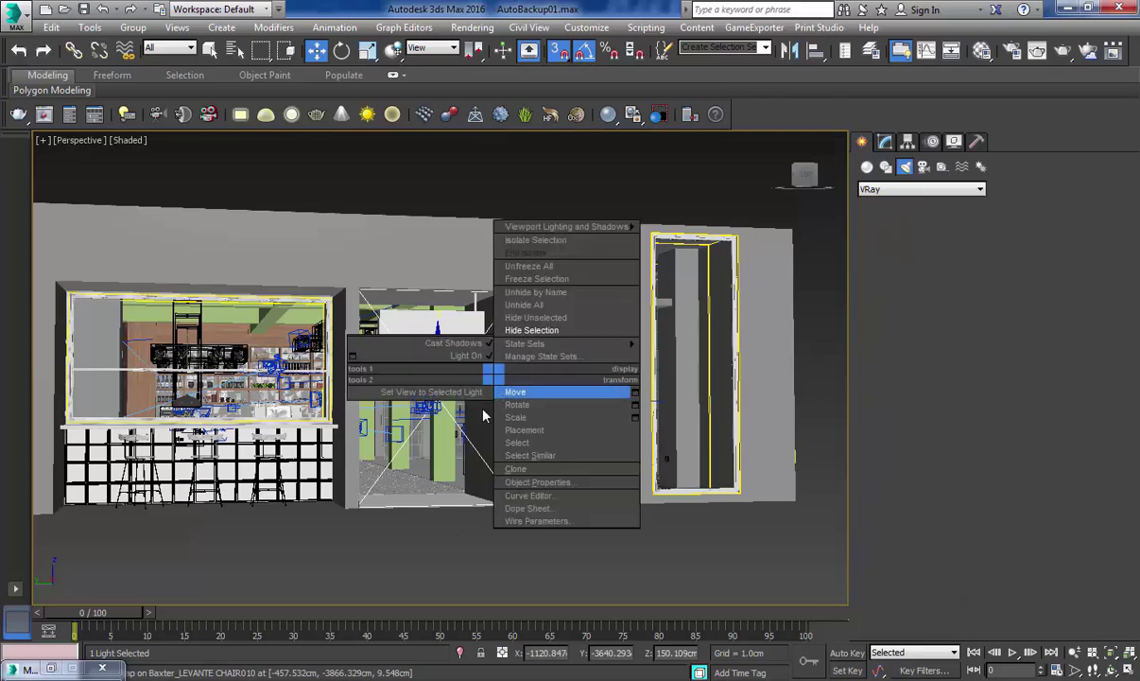
left_click(449, 532)
middle_click_drag(449, 532, 393, 607, "alt")
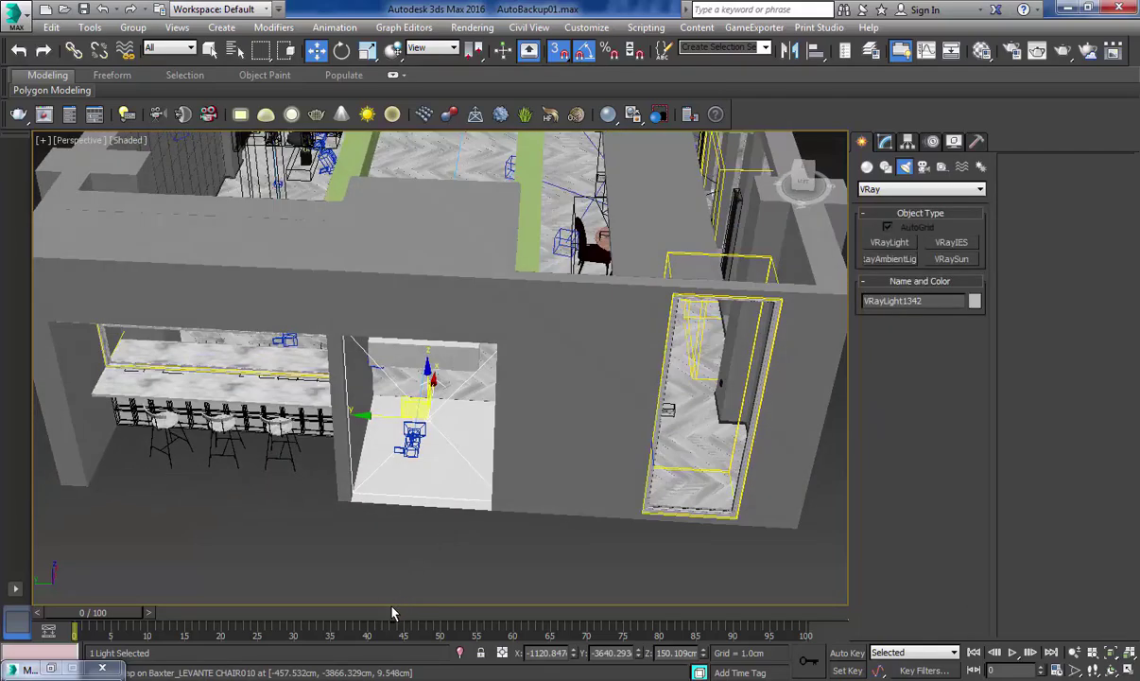
scroll(419, 468, "up", 6)
scroll(417, 470, "down", 3)
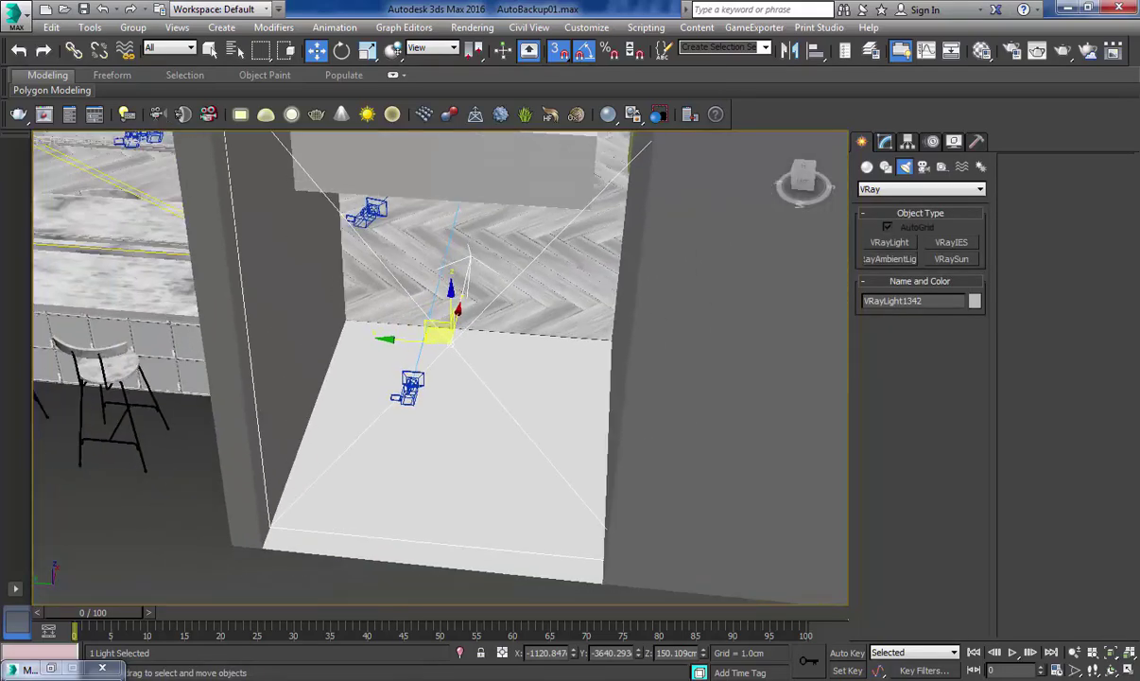
middle_click_drag(417, 470, 422, 433, "alt")
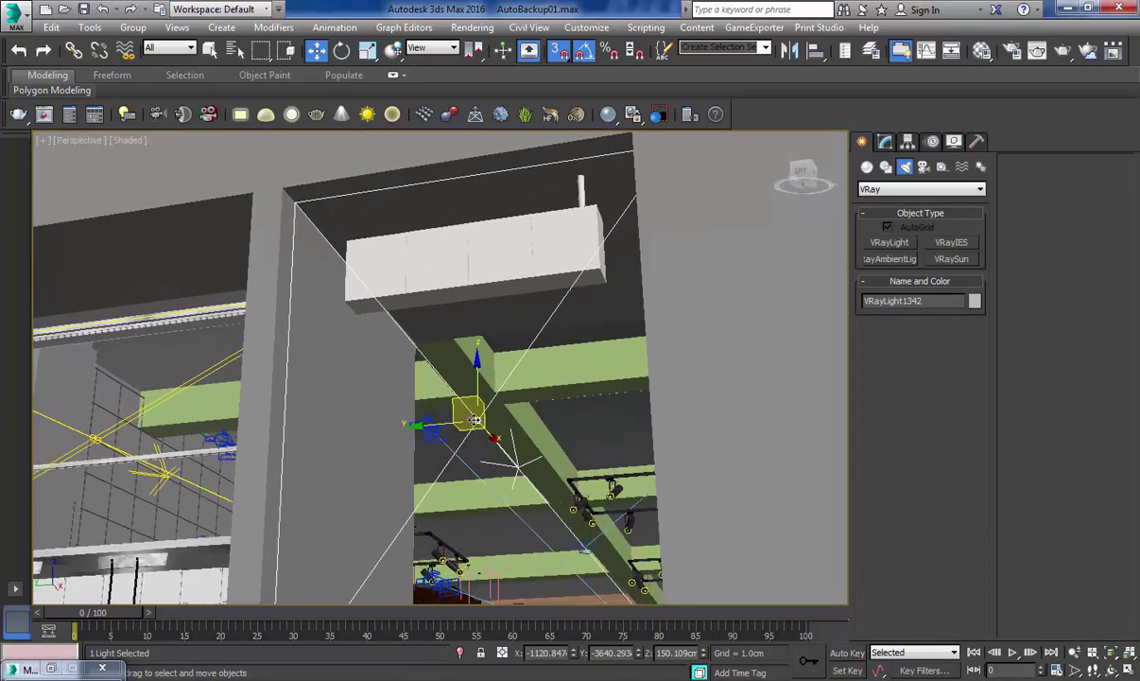
left_click_drag(433, 423, 461, 425)
left_click_drag(455, 377, 455, 369)
middle_click_drag(454, 371, 404, 416, "alt")
scroll(481, 452, "down", 6)
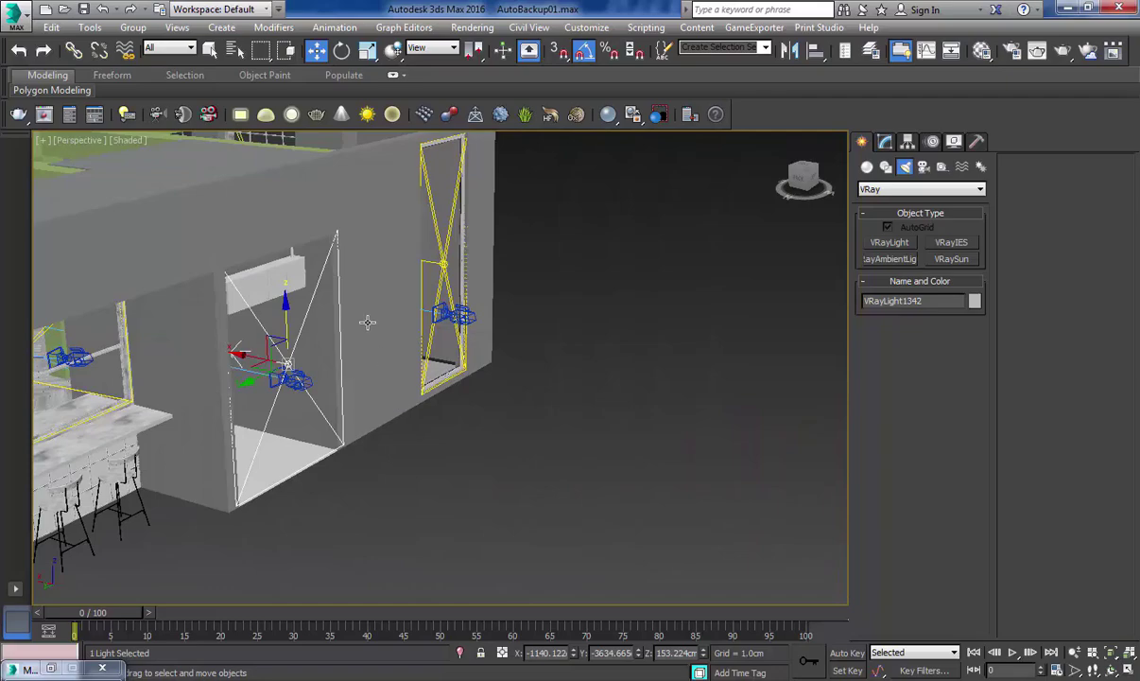
Select PhysCamera016 near the dining table, look through it in the viewport and show safe frames
middle_click_drag(368, 322, 794, 459, "alt")
middle_click_drag(292, 356, 783, 430)
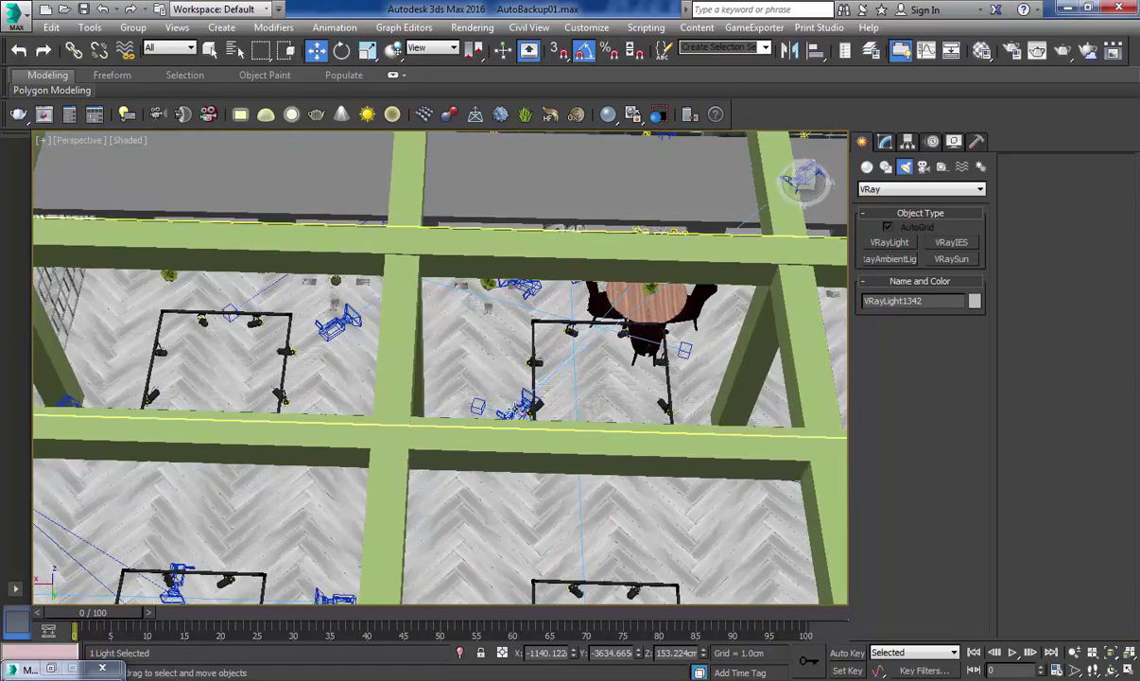
left_click(522, 407)
middle_click_drag(522, 407, 514, 442, "alt")
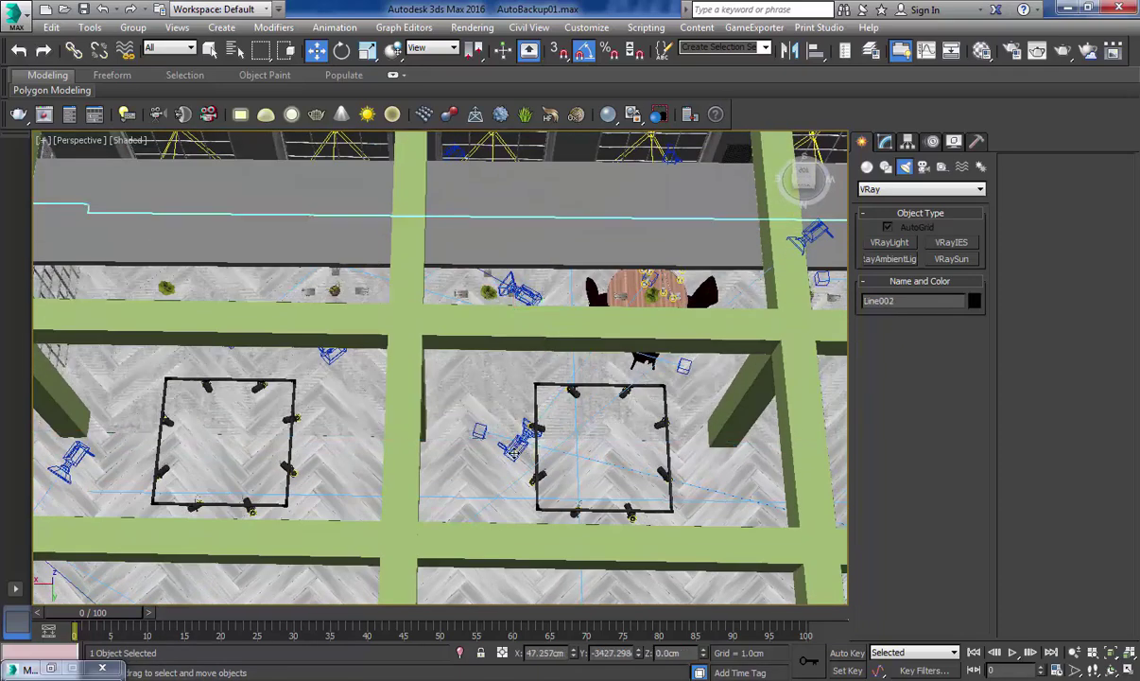
left_click(516, 441)
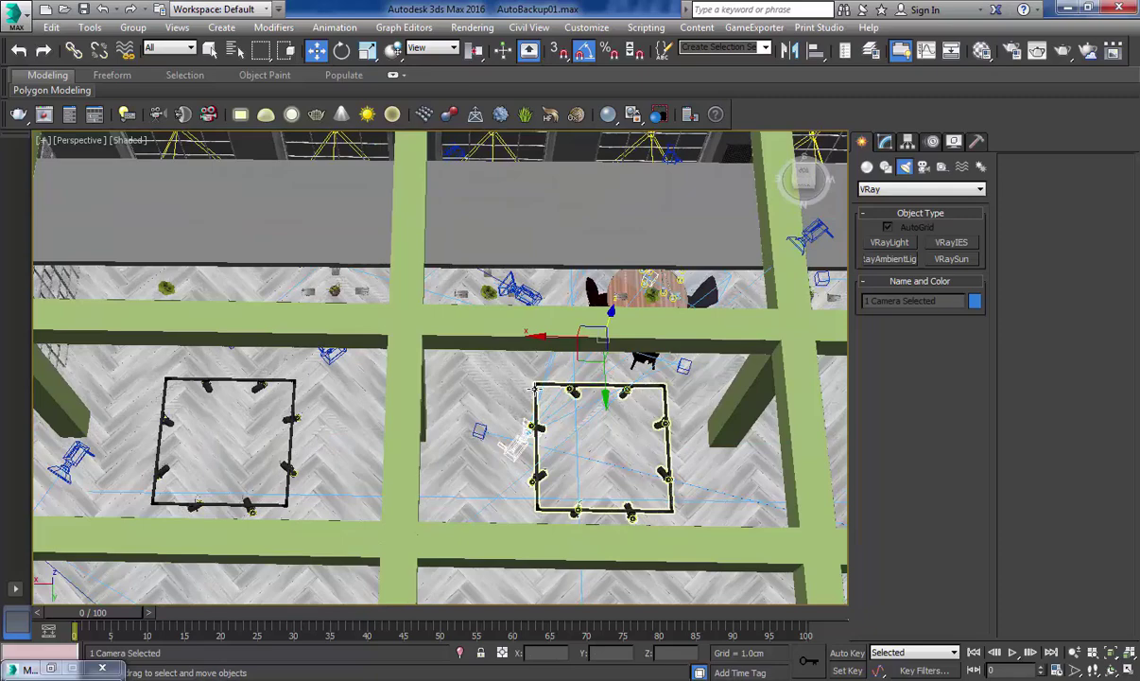
key("c")
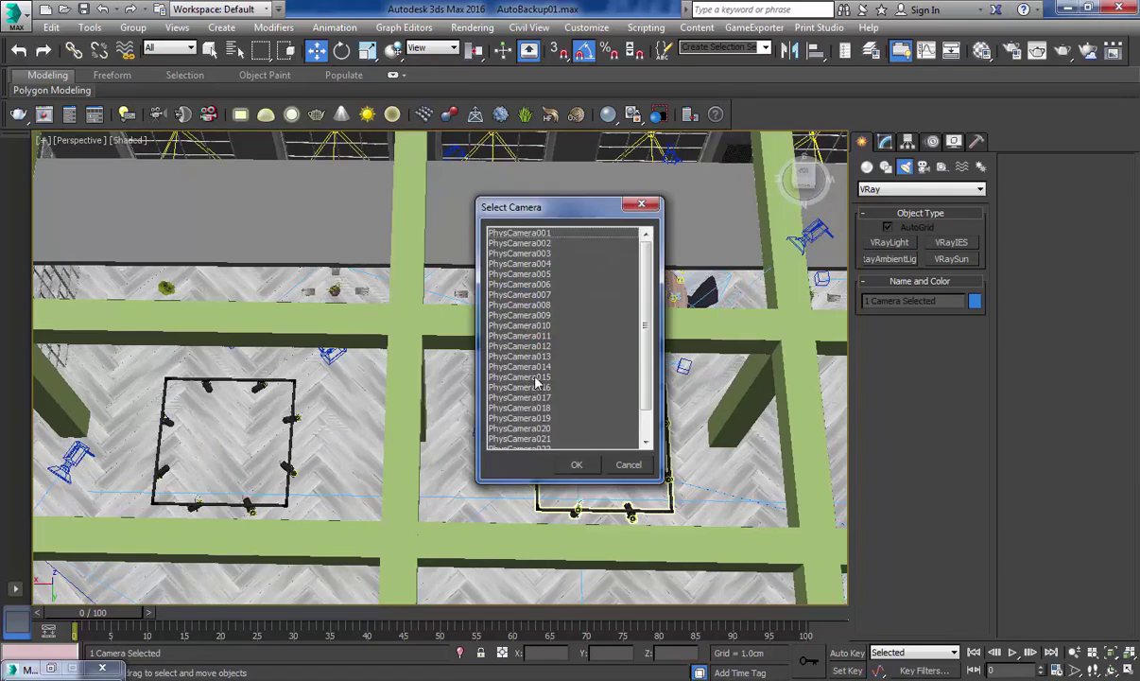
left_click(613, 465)
middle_click_drag(582, 451, 477, 390, "alt")
scroll(491, 426, "up", 8)
scroll(475, 442, "up", 3)
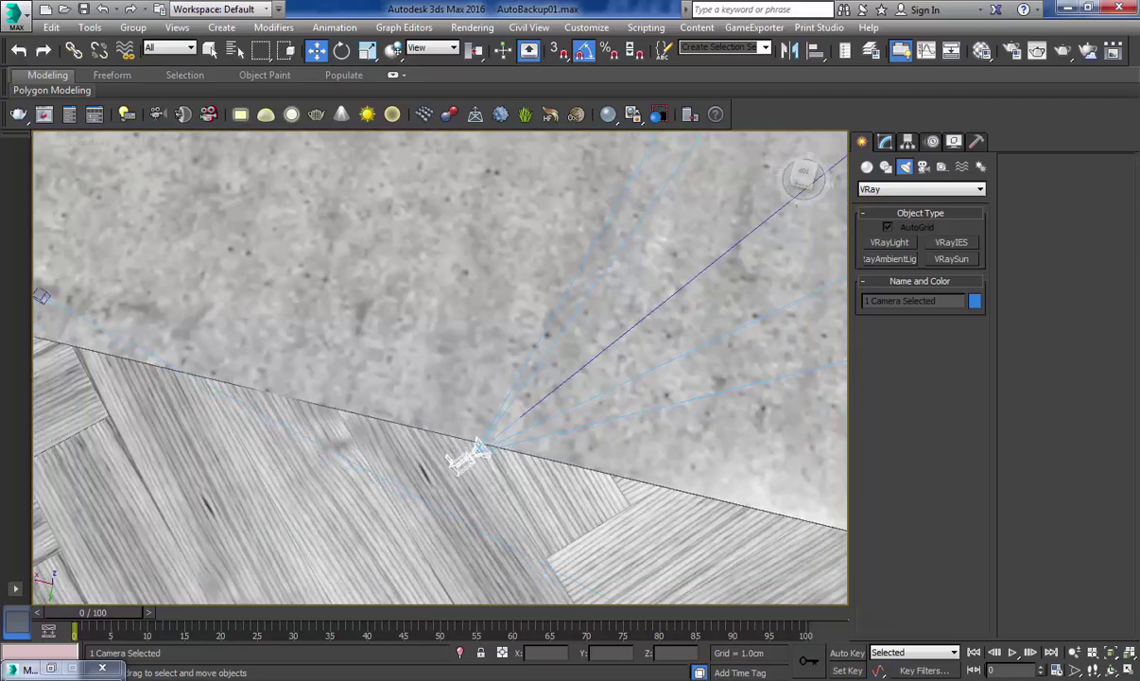
left_click(467, 460)
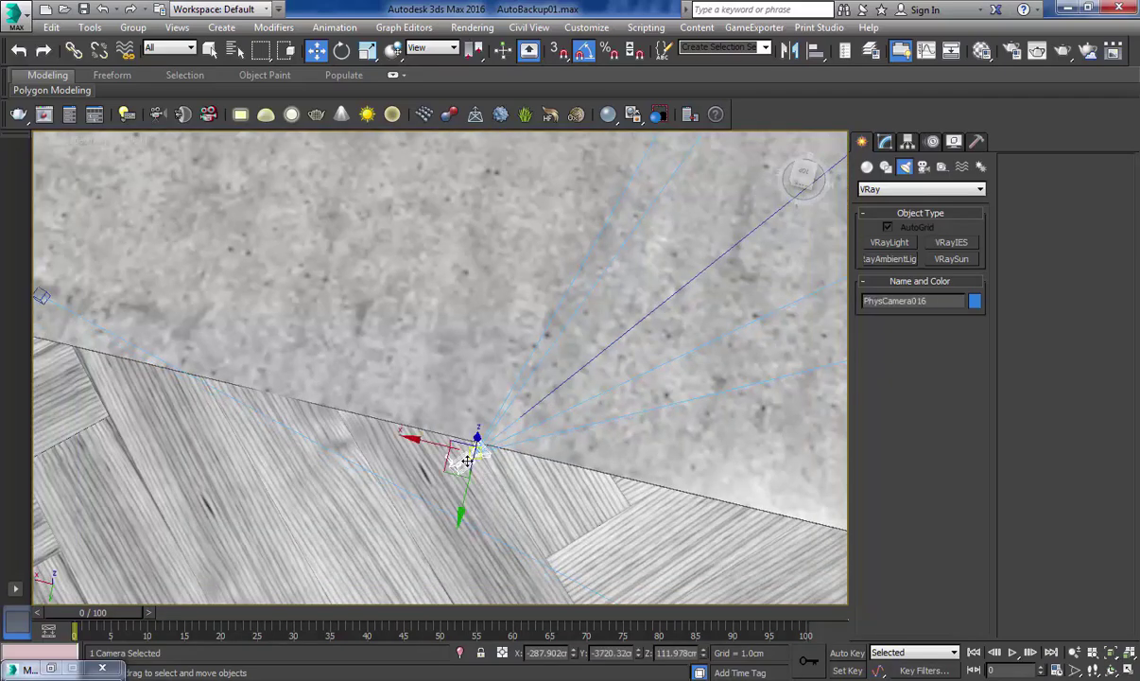
key("c")
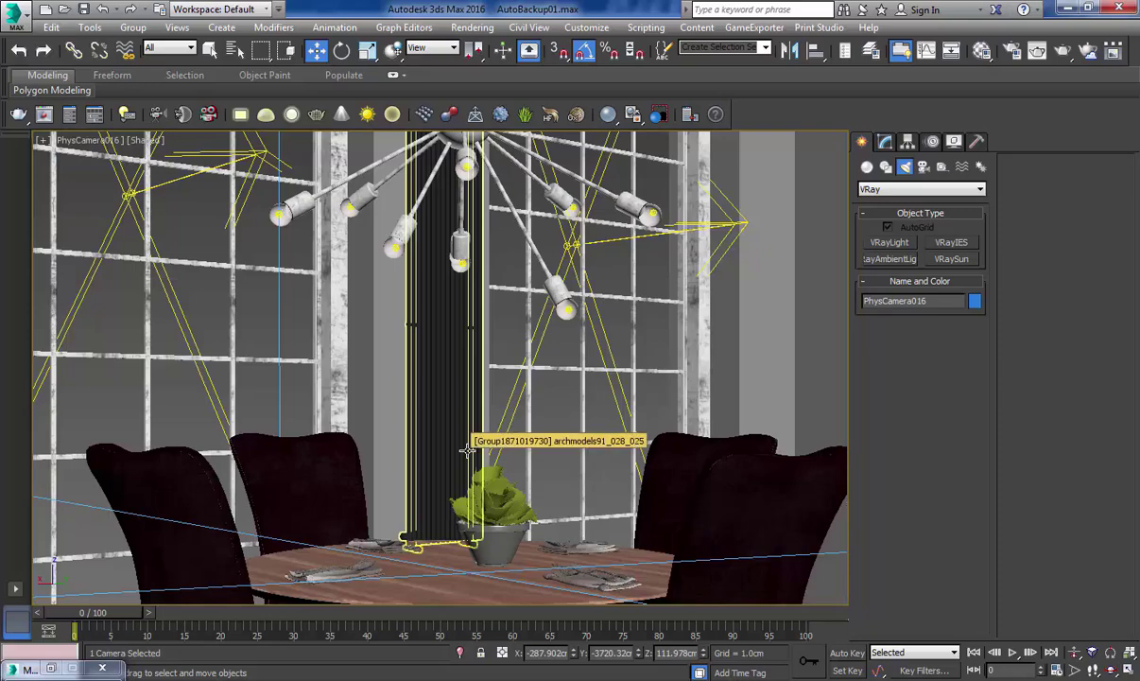
key("shift+f")
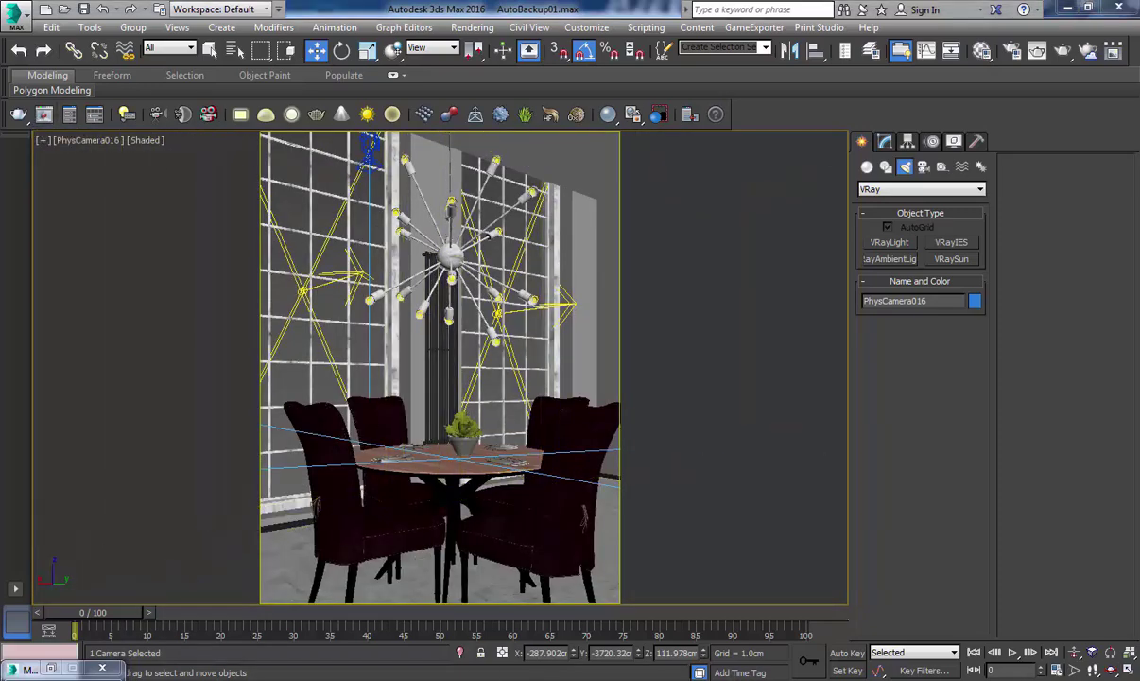
Show the V-Ray frame buffer and set the image sampler type to Progressive in Render Setup
mouse_move(464, 677)
left_click(512, 612)
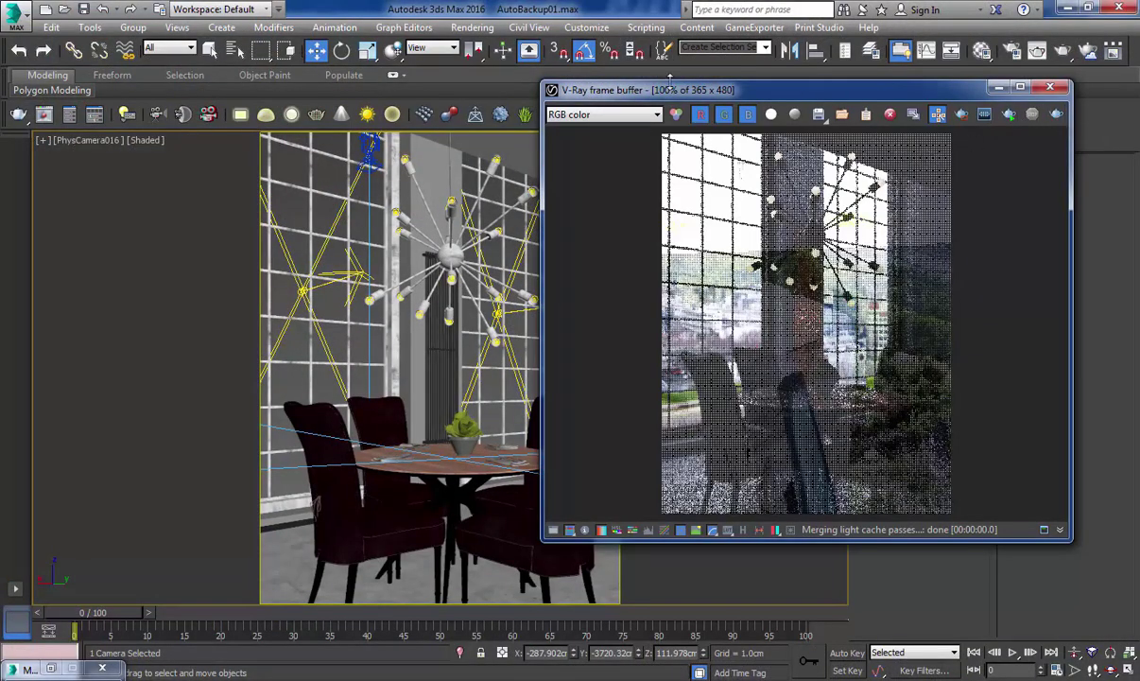
left_click(477, 29)
left_click(501, 116)
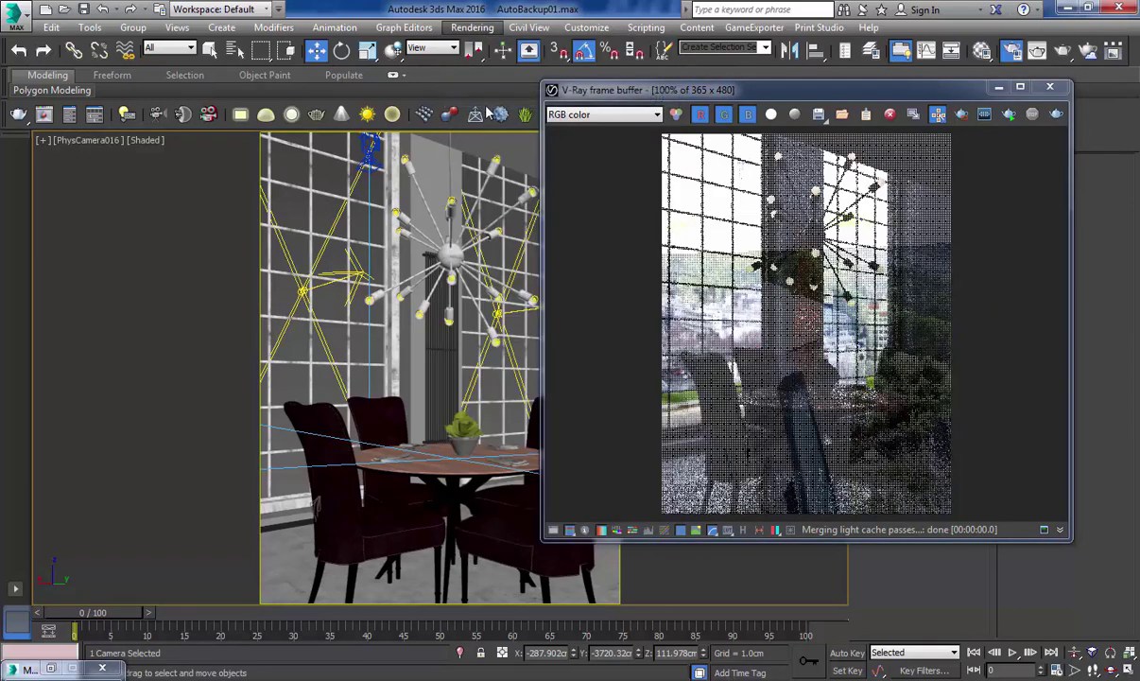
key("F10")
left_click_drag(938, 160, 340, 156)
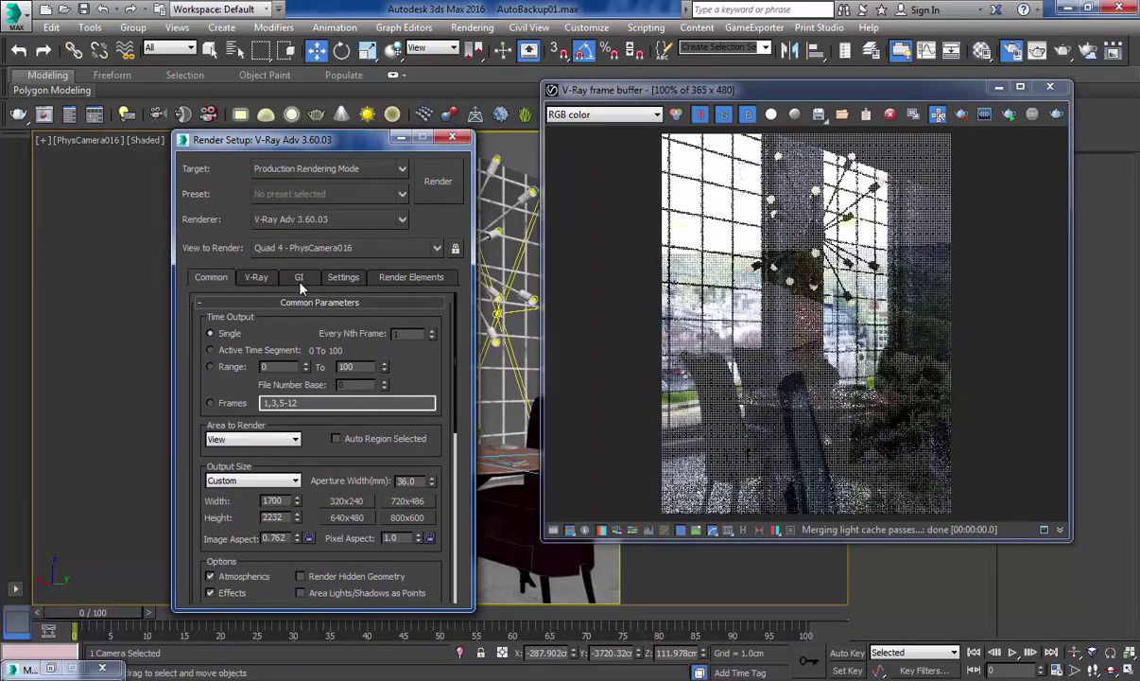
left_click(257, 277)
left_click(273, 384)
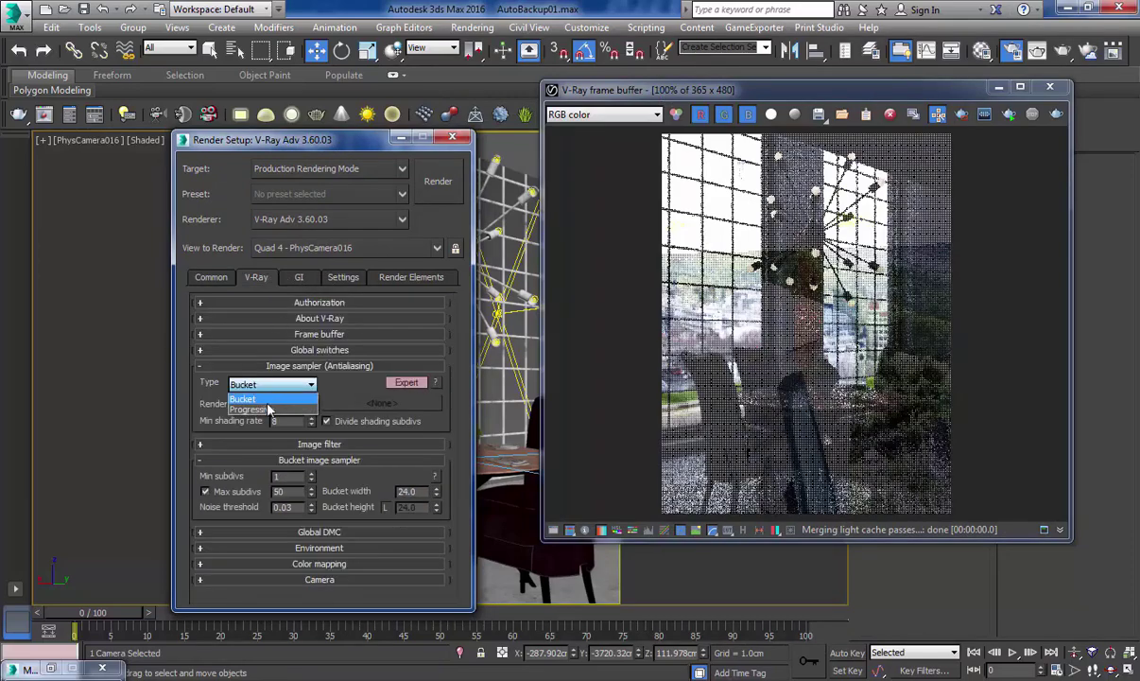
left_click(269, 409)
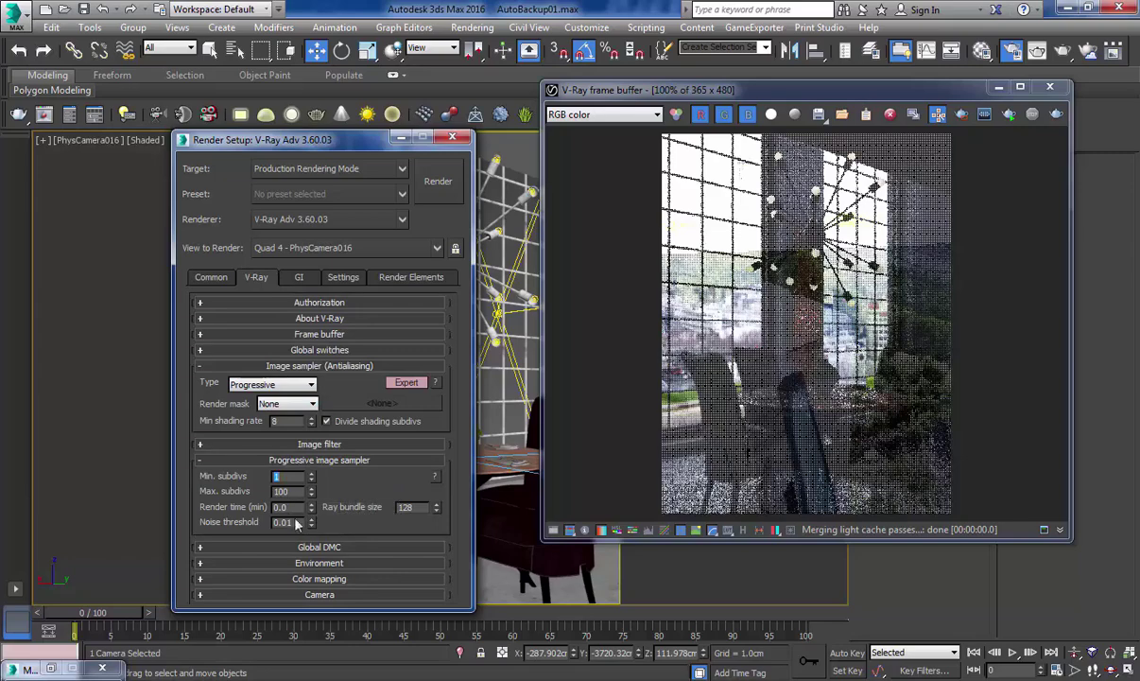
Lock the output image aspect, set the height to 900, and close the V-Ray messages after a brief trial render
left_click(212, 277)
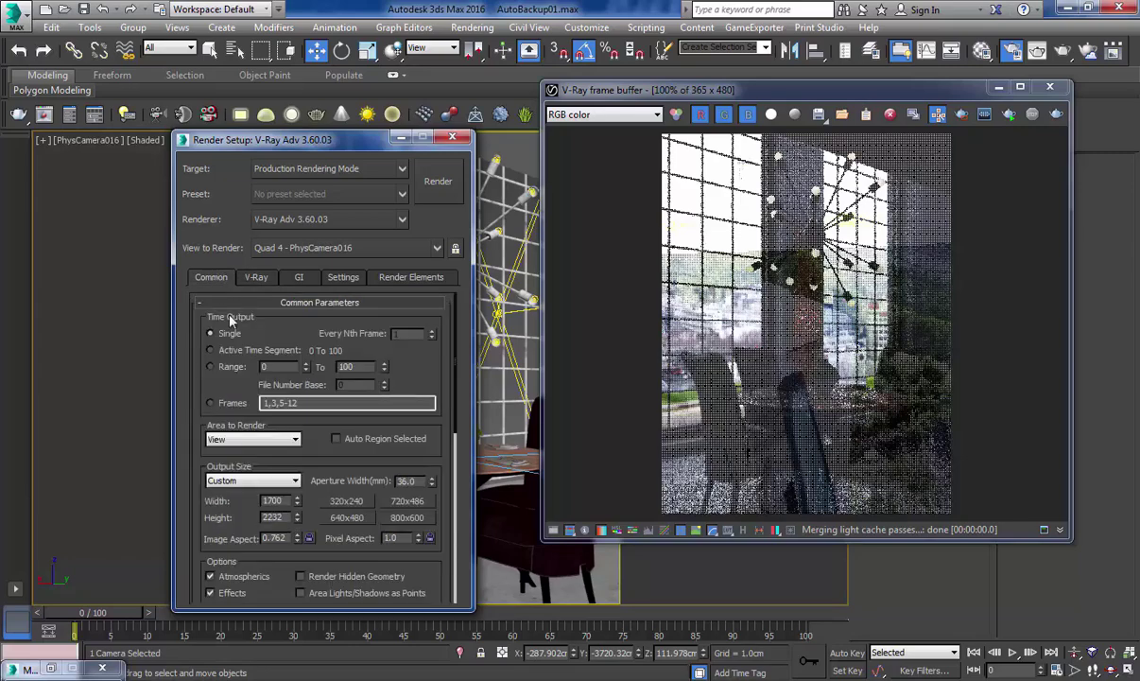
left_click(309, 539)
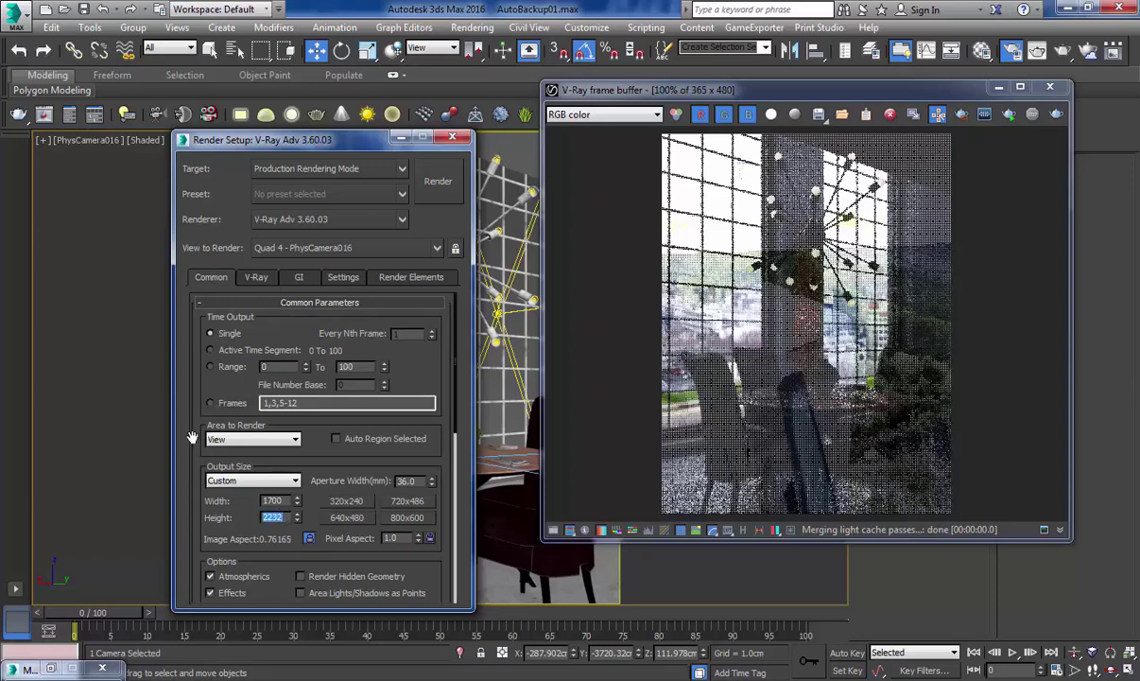
type("900")
key("Return")
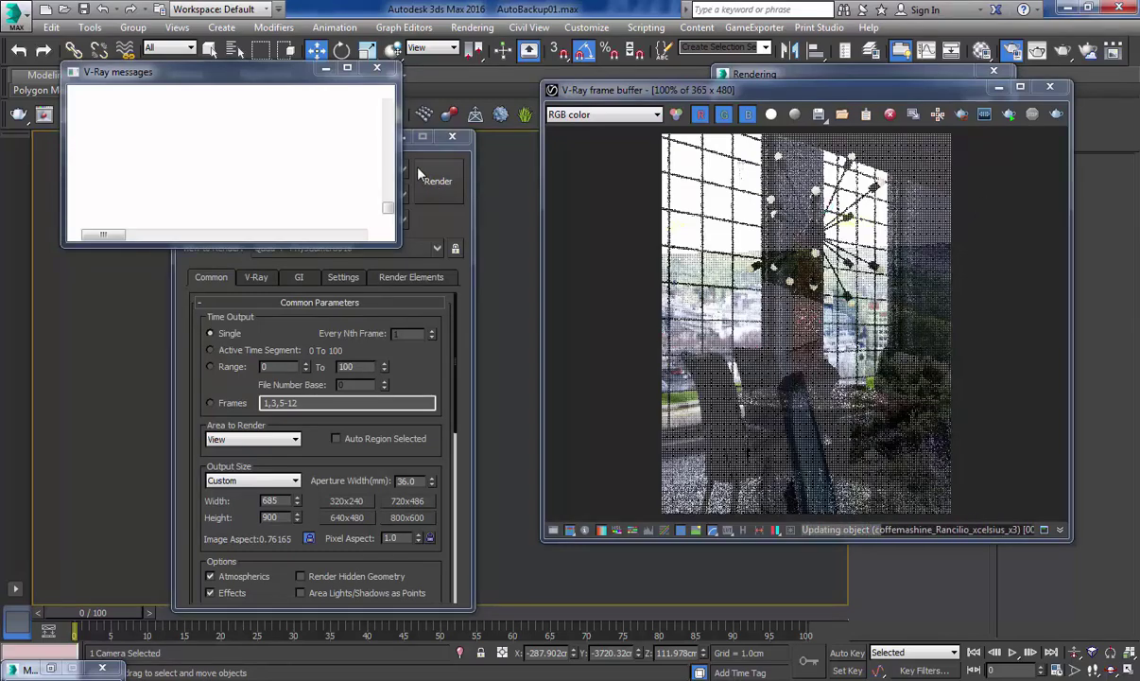
left_click_drag(774, 98, 666, 158)
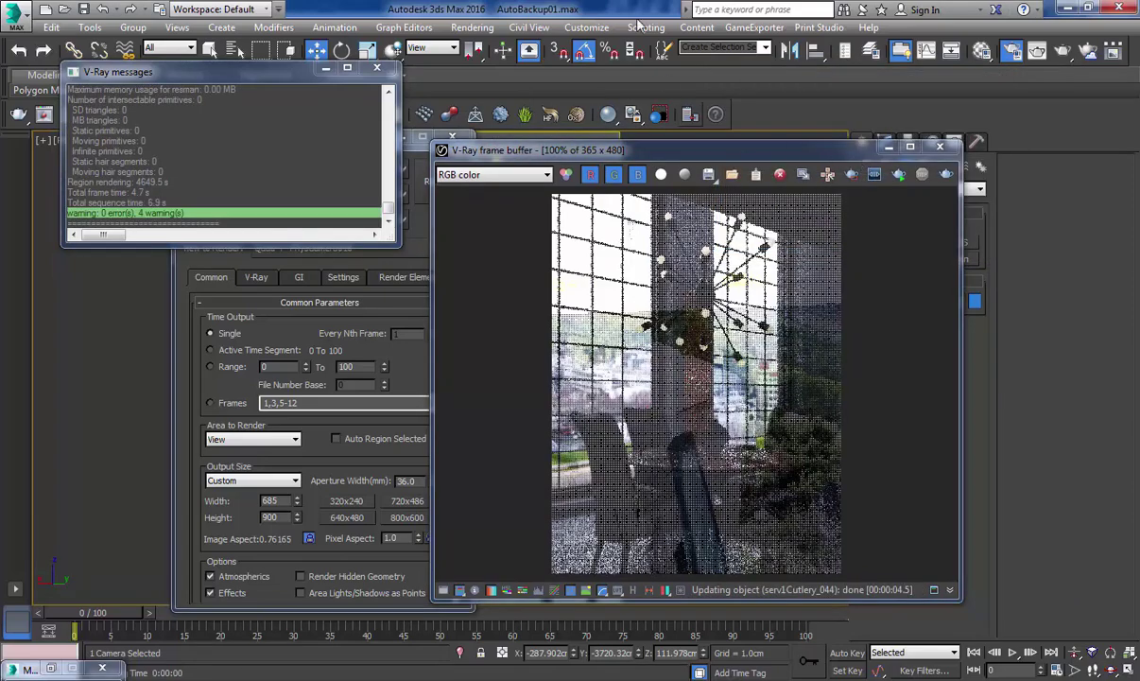
left_click(376, 68)
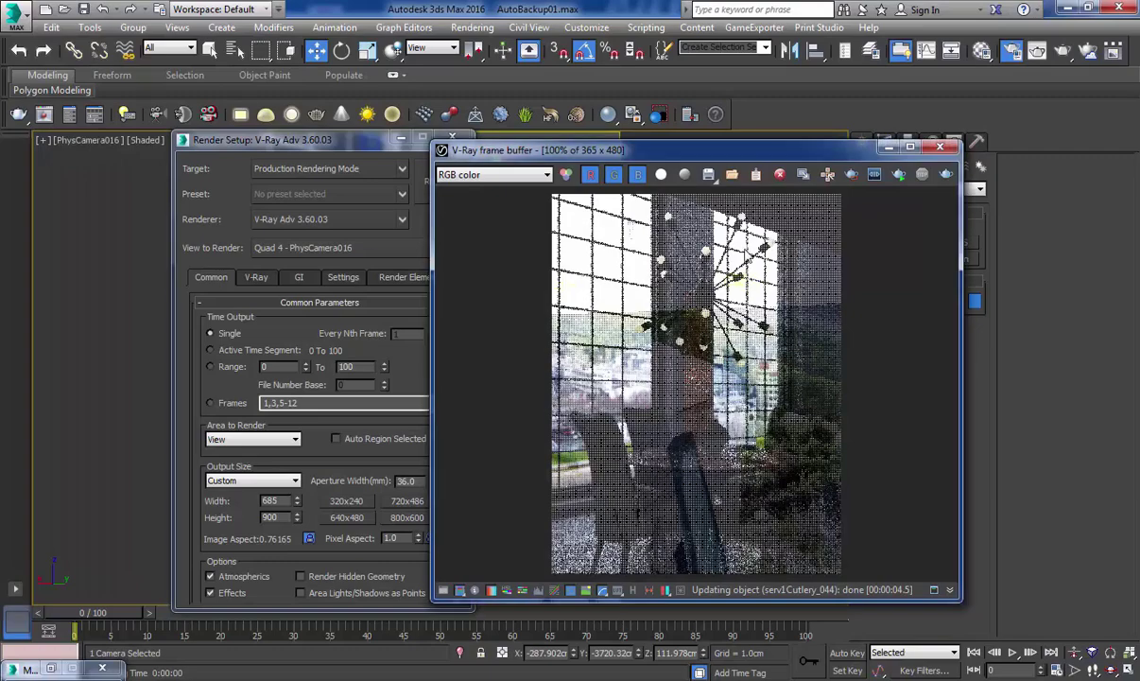
Set the light cache subdivs to 500 in the GI settings and expand the irradiance map settings
left_click(299, 277)
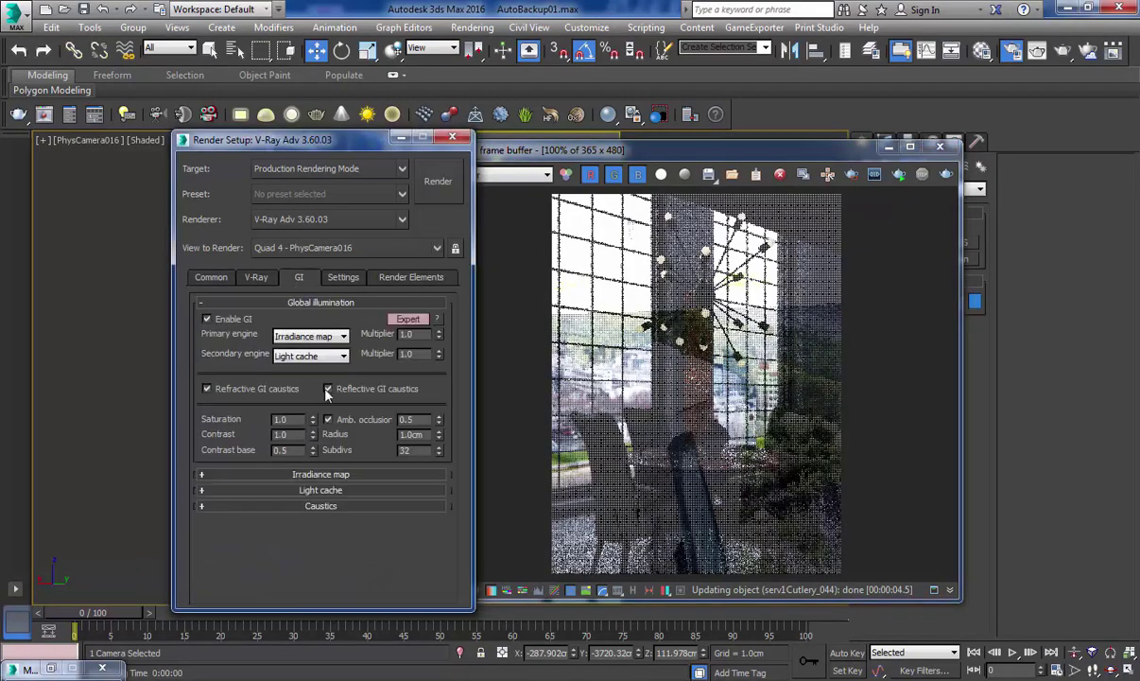
left_click(320, 489)
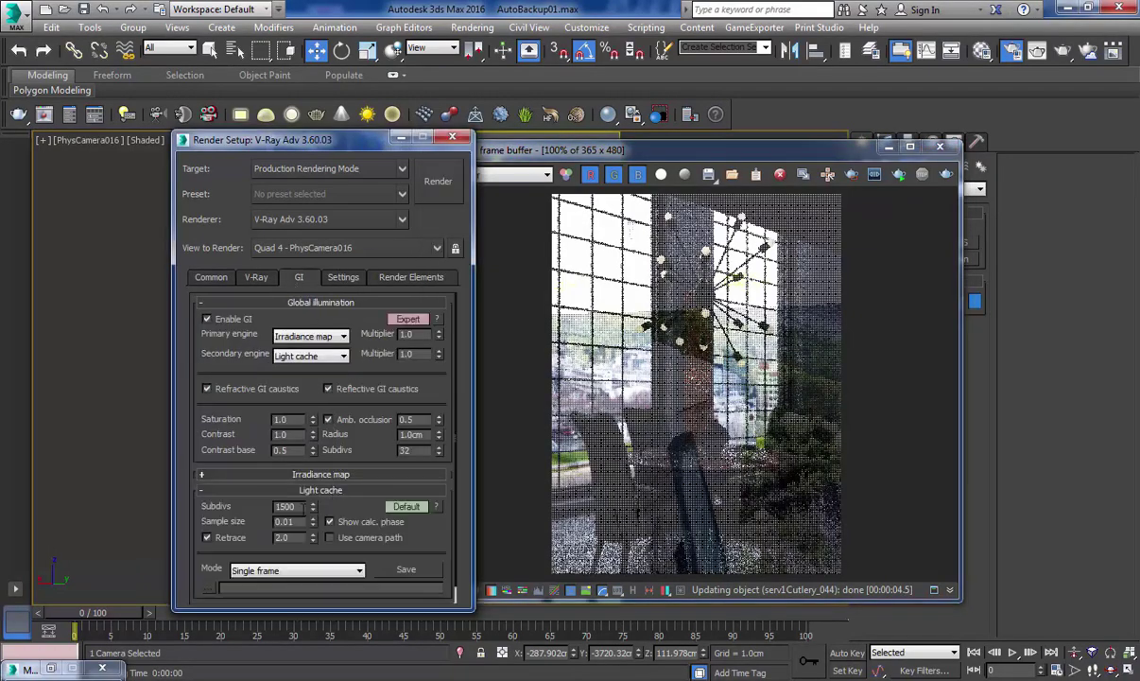
double_click(286, 505)
type("500")
key("Return")
left_click(315, 324)
left_click_drag(320, 435, 320, 430)
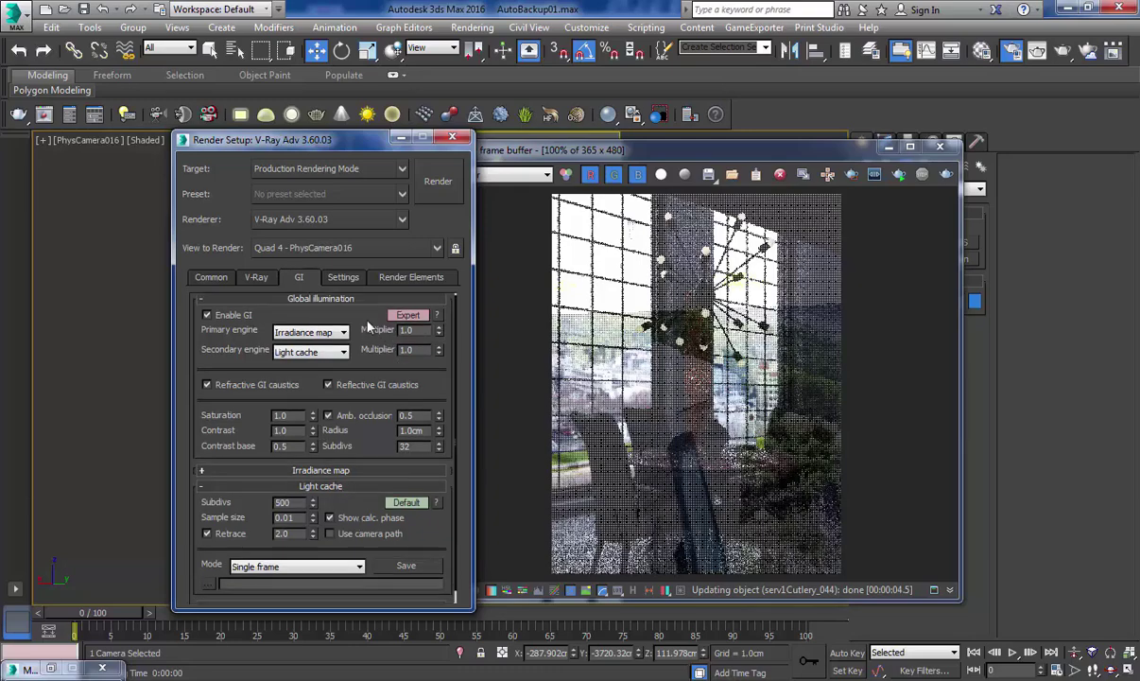
left_click(350, 472)
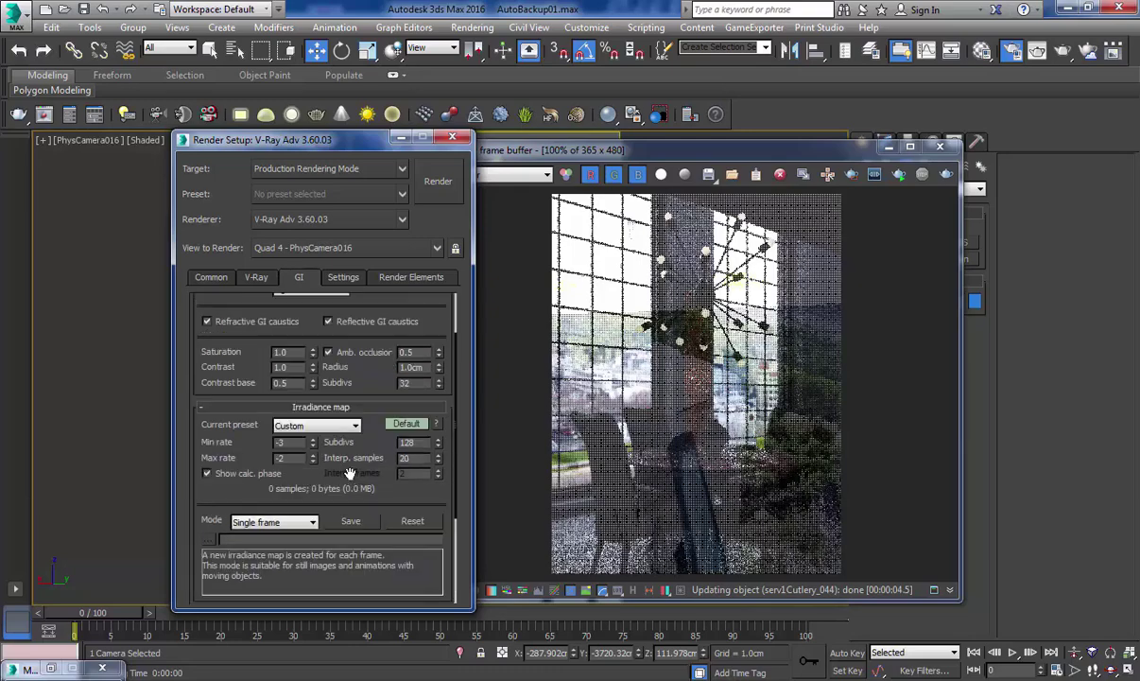
Set the Global DMC adaptive amount and noise threshold to 1.0 and start rendering the camera view
left_click(255, 278)
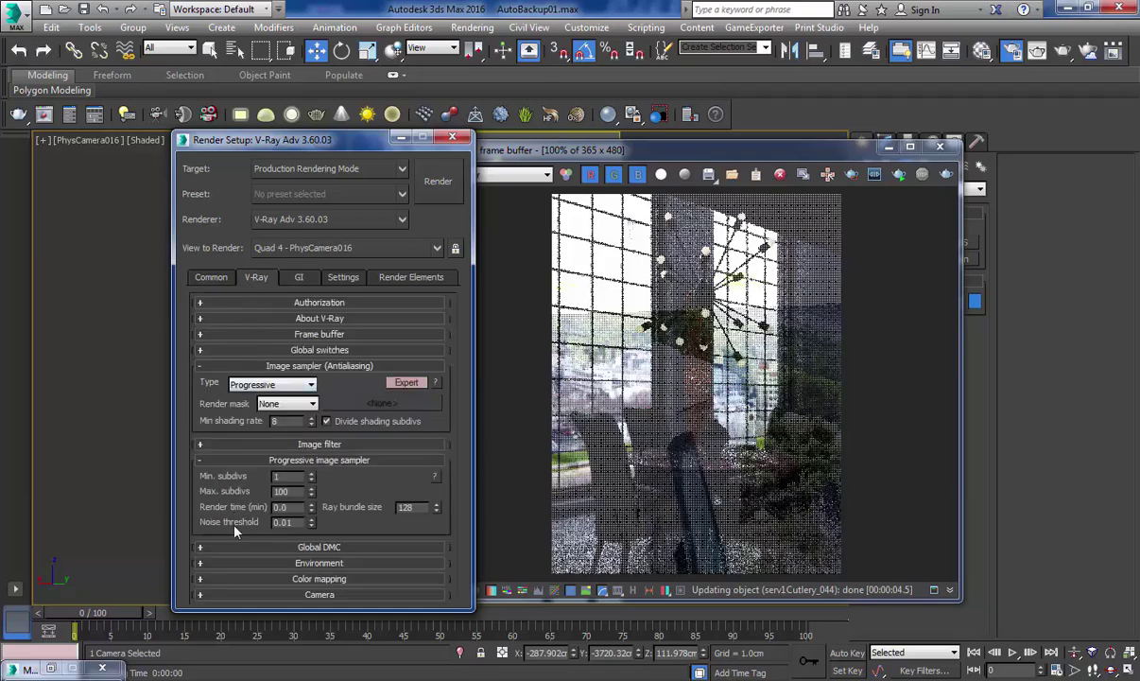
left_click(301, 546)
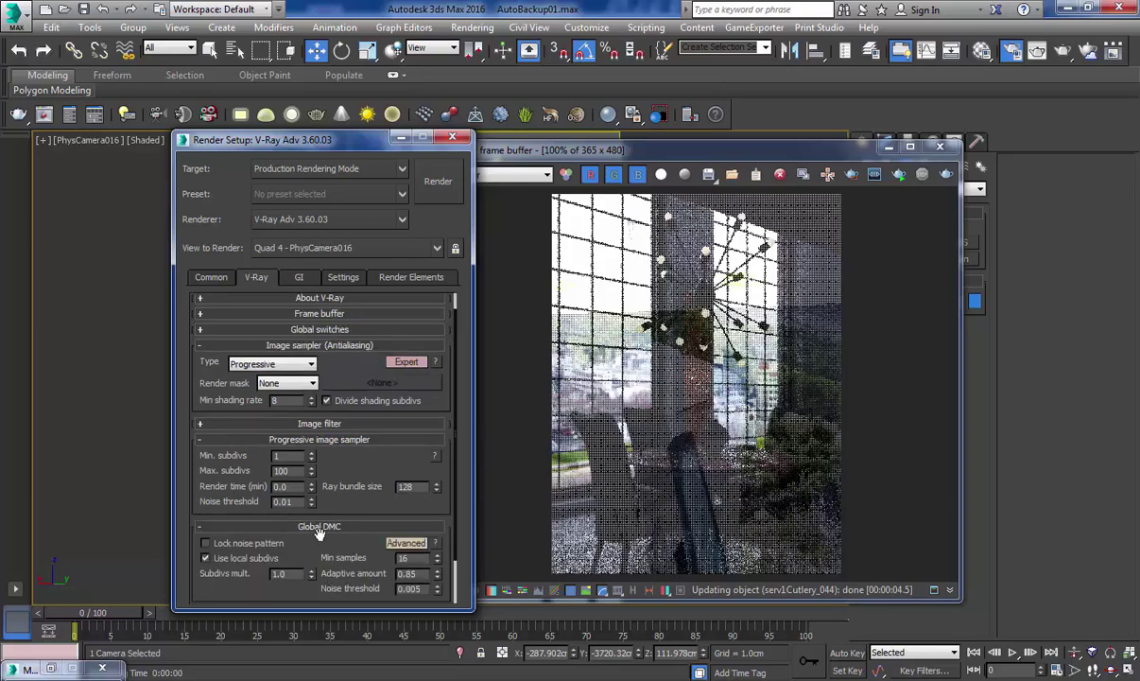
left_click_drag(420, 575, 343, 534)
type("1")
left_click_drag(423, 590, 313, 538)
type("1")
key("Return")
left_click(434, 180)
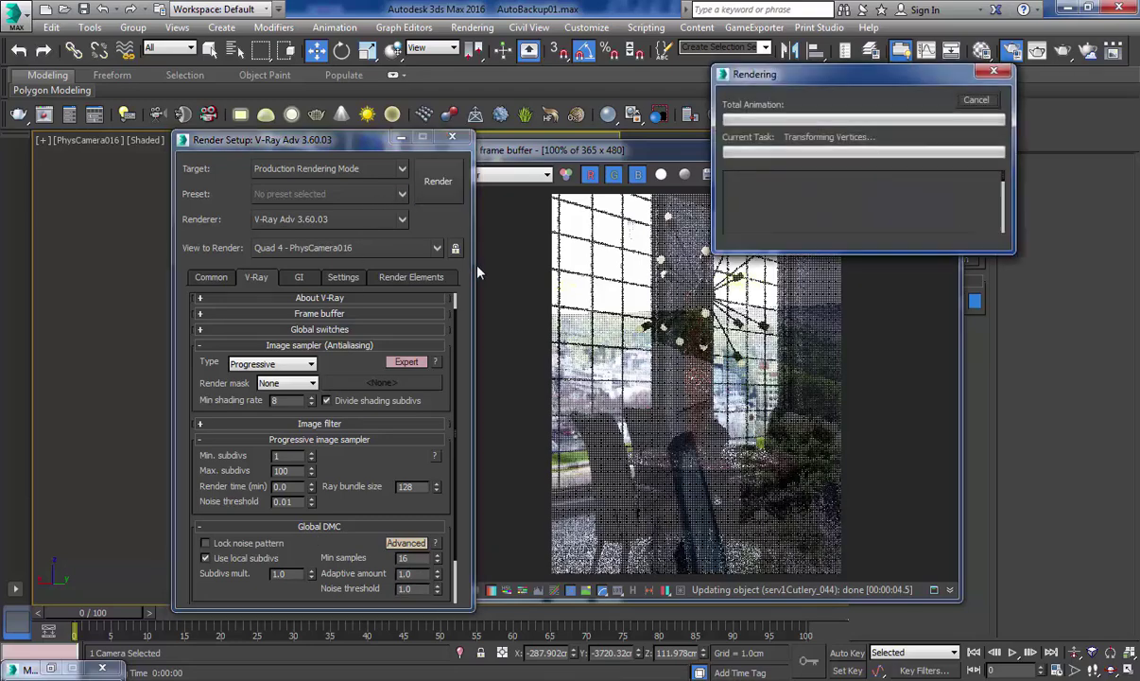
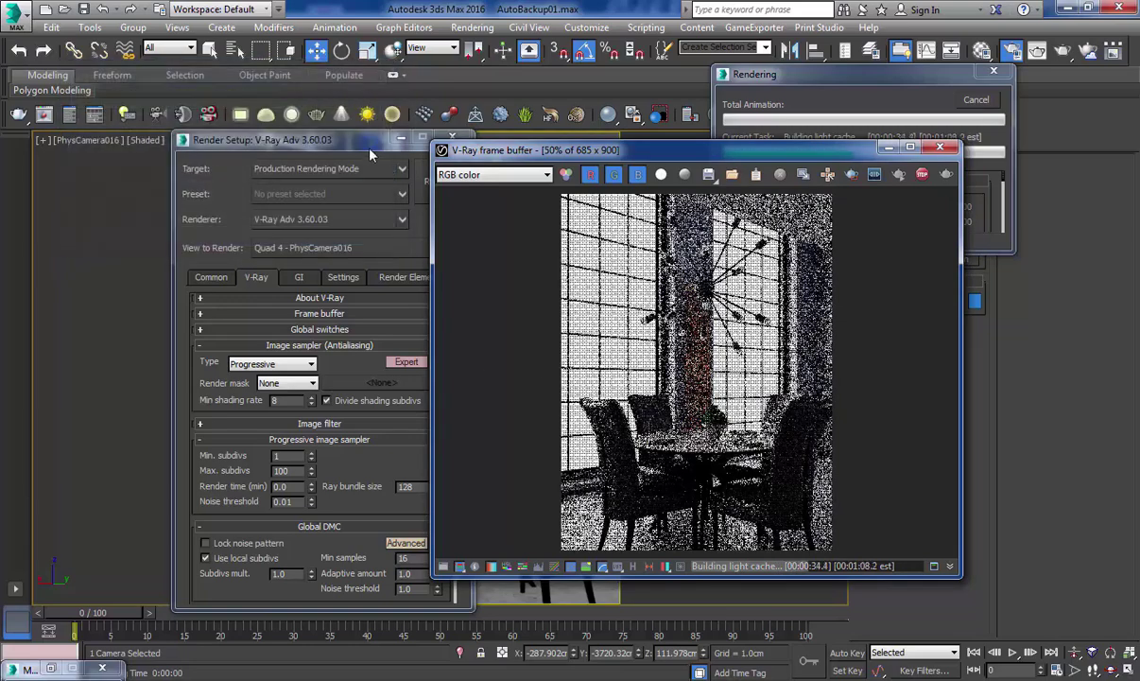
Stop the test render and close the V-Ray messages window
left_click(407, 247)
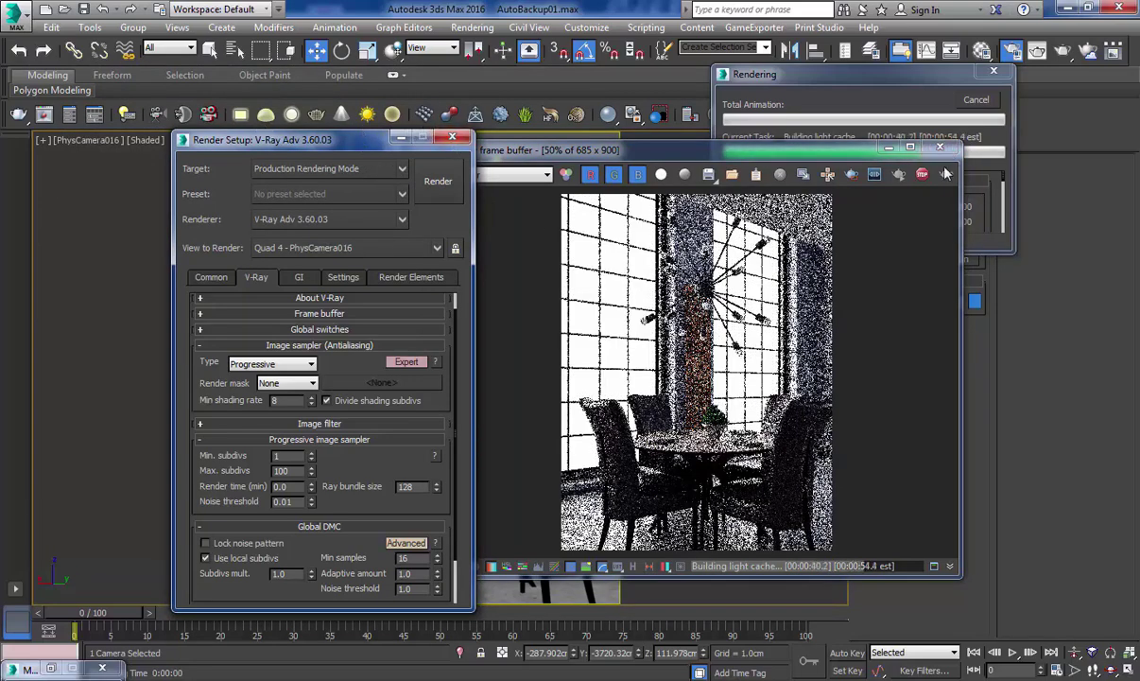
left_click(496, 146)
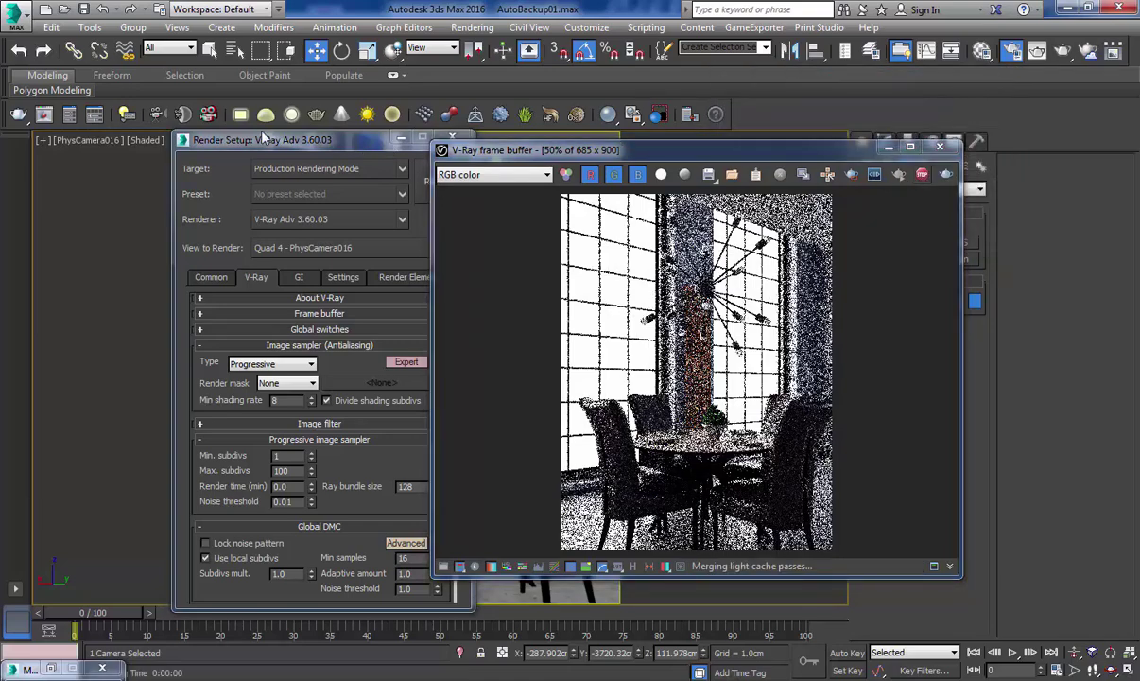
left_click(377, 72)
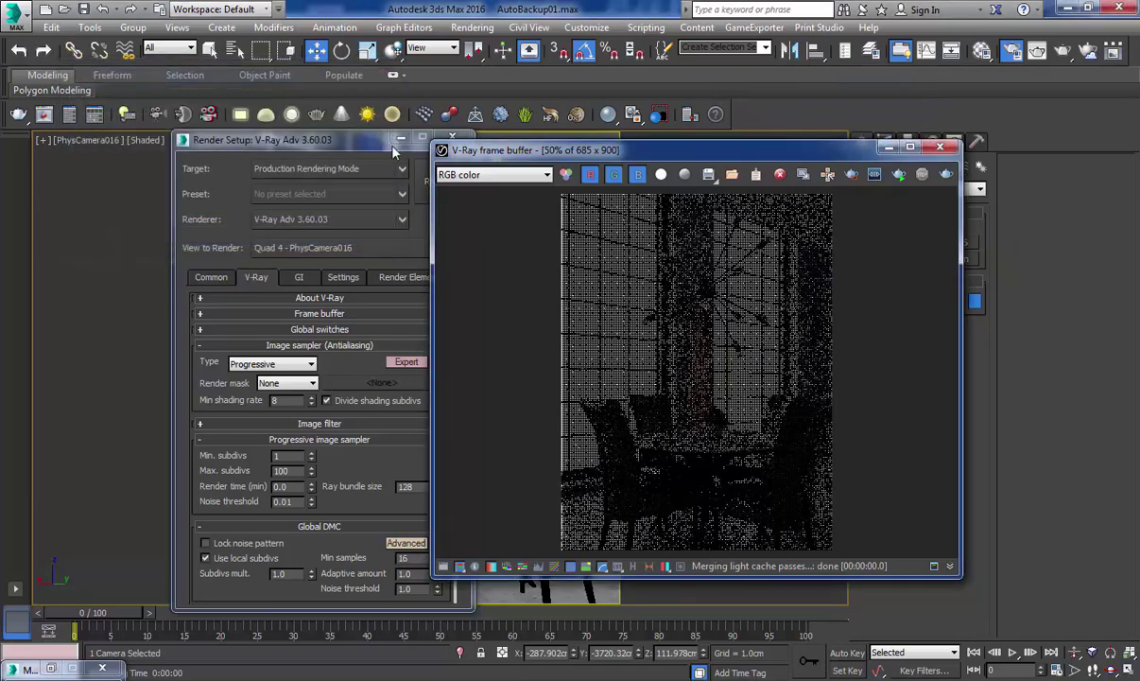
Move the render windows aside, select the VRayLight plane at the dining area's nearest window and make it Invisible
left_click_drag(366, 143, 163, 140)
left_click(358, 267)
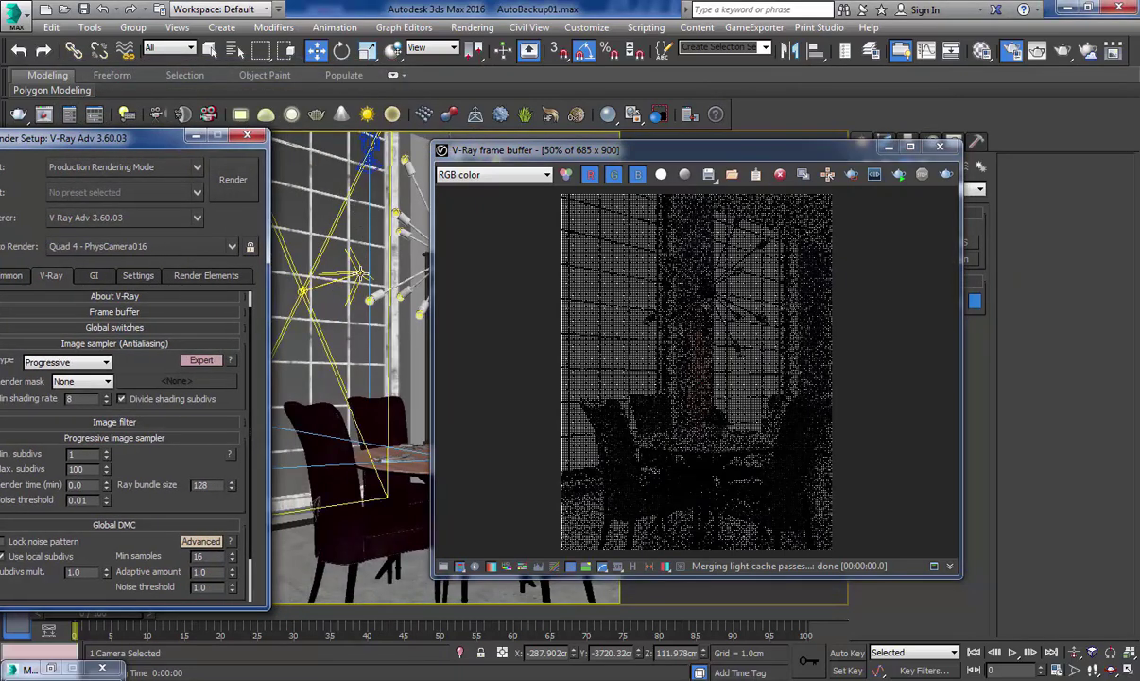
left_click_drag(787, 149, 683, 109)
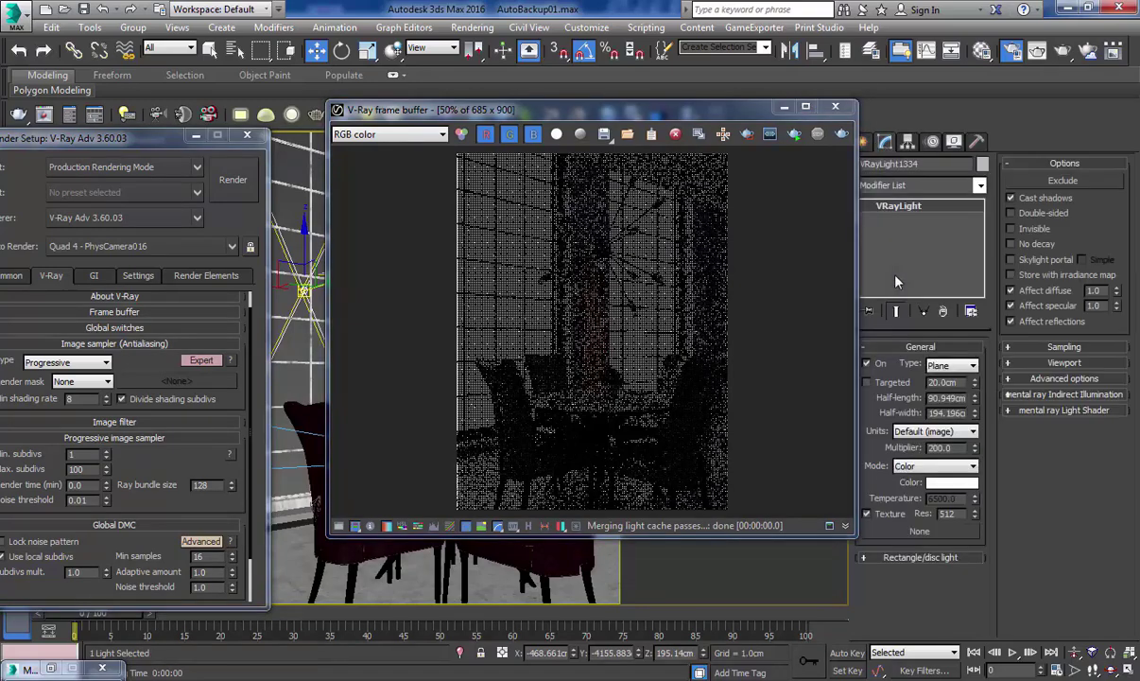
left_click(1011, 227)
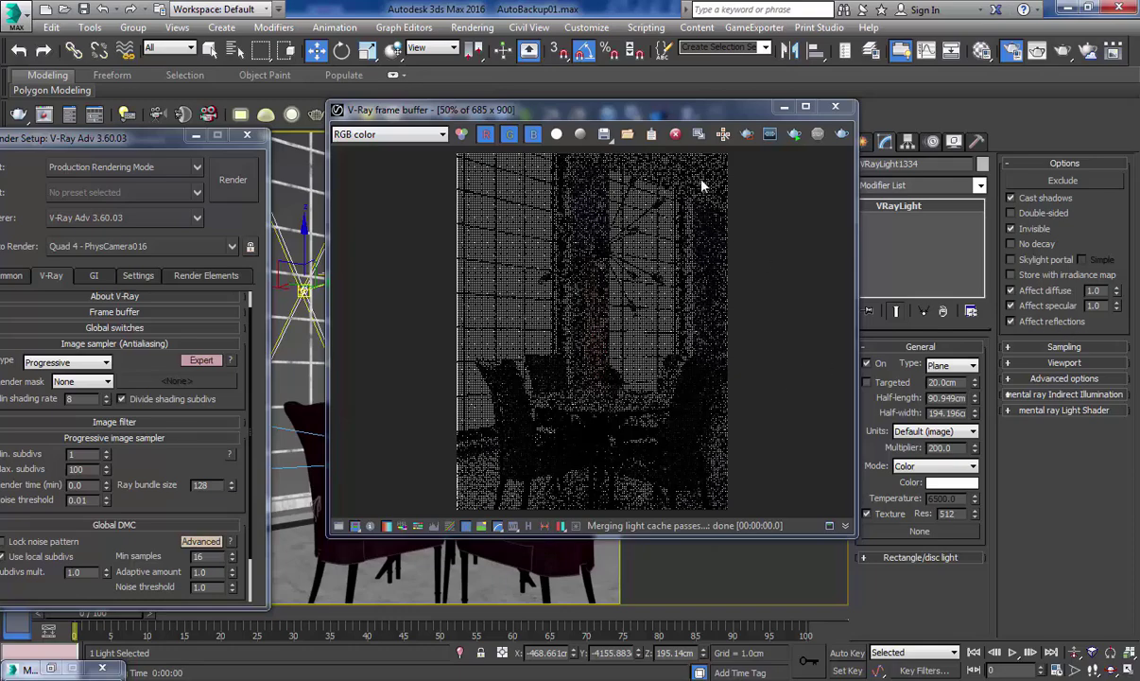
Render PhysCamera016 again, inspect the dining table image at 100% and stop the render
left_click(844, 138)
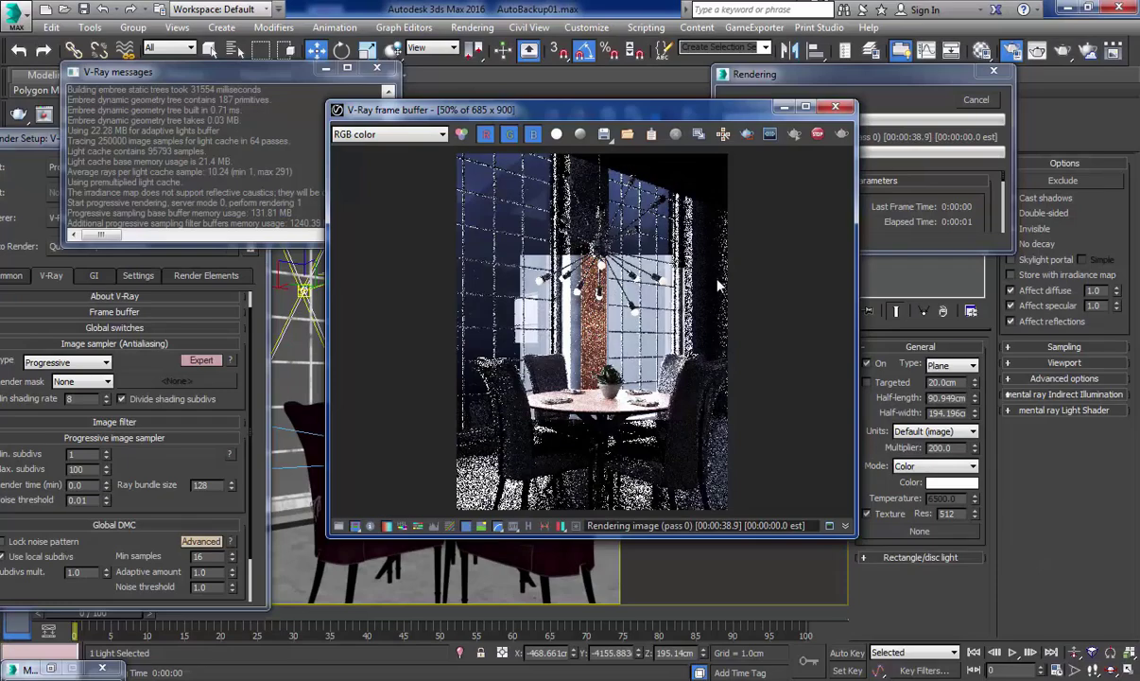
scroll(627, 318, "up", 1)
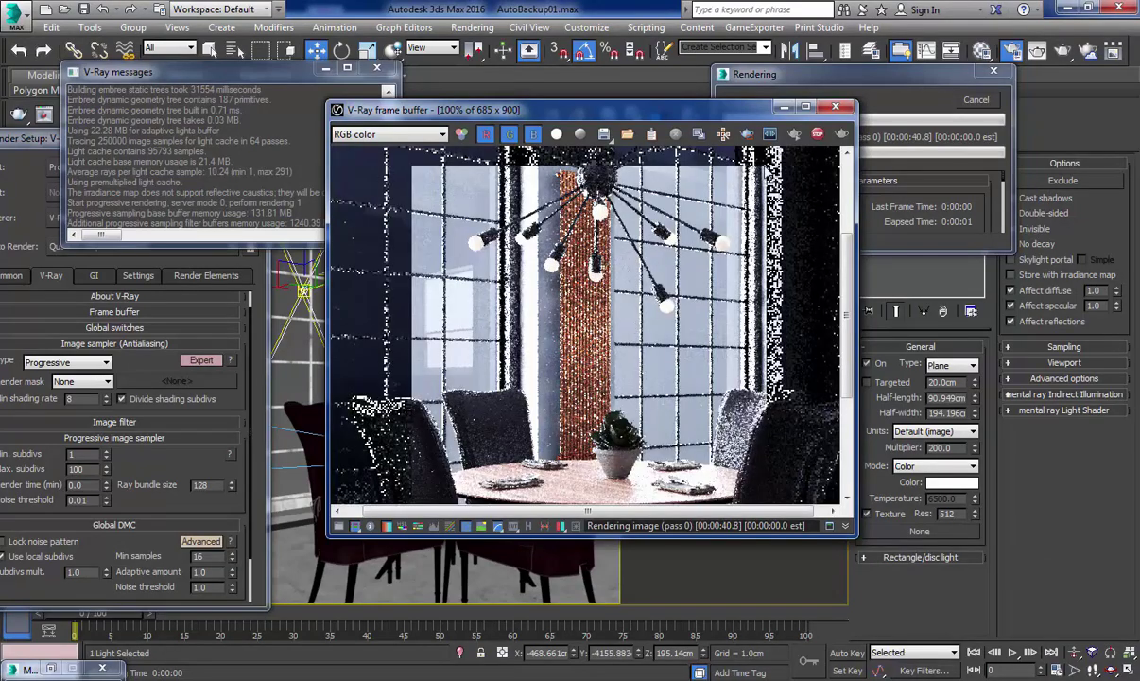
left_click(817, 135)
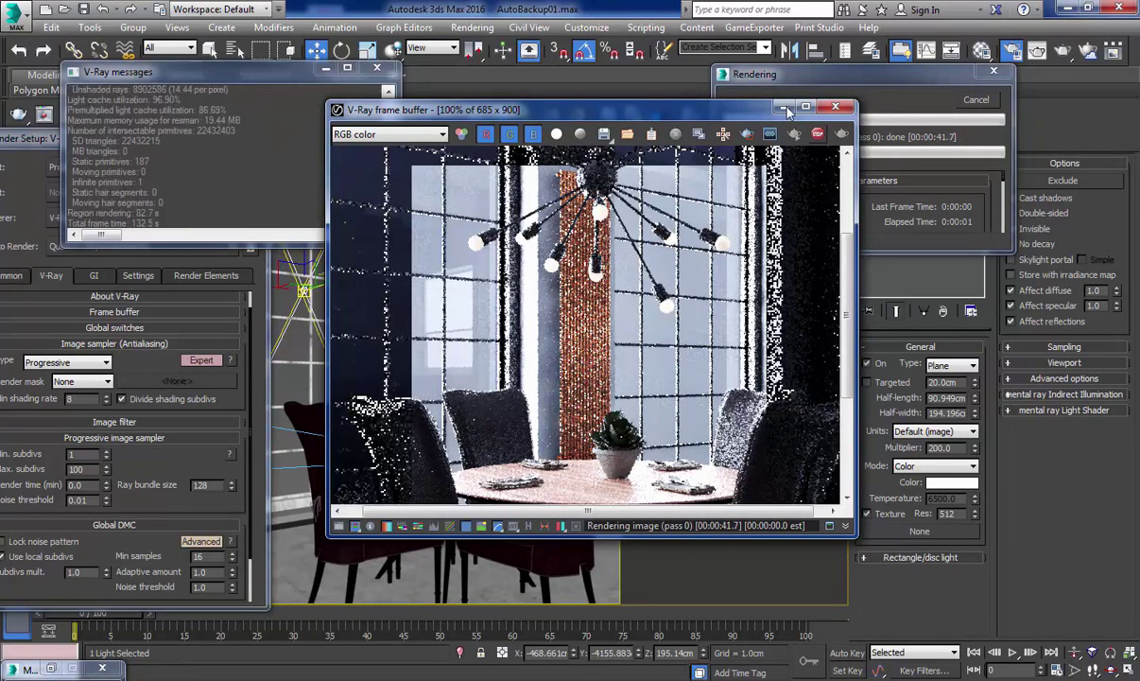
Minimize the frame buffer, close the V-Ray messages window and check the settings of the window lights behind the dining table
left_click(785, 107)
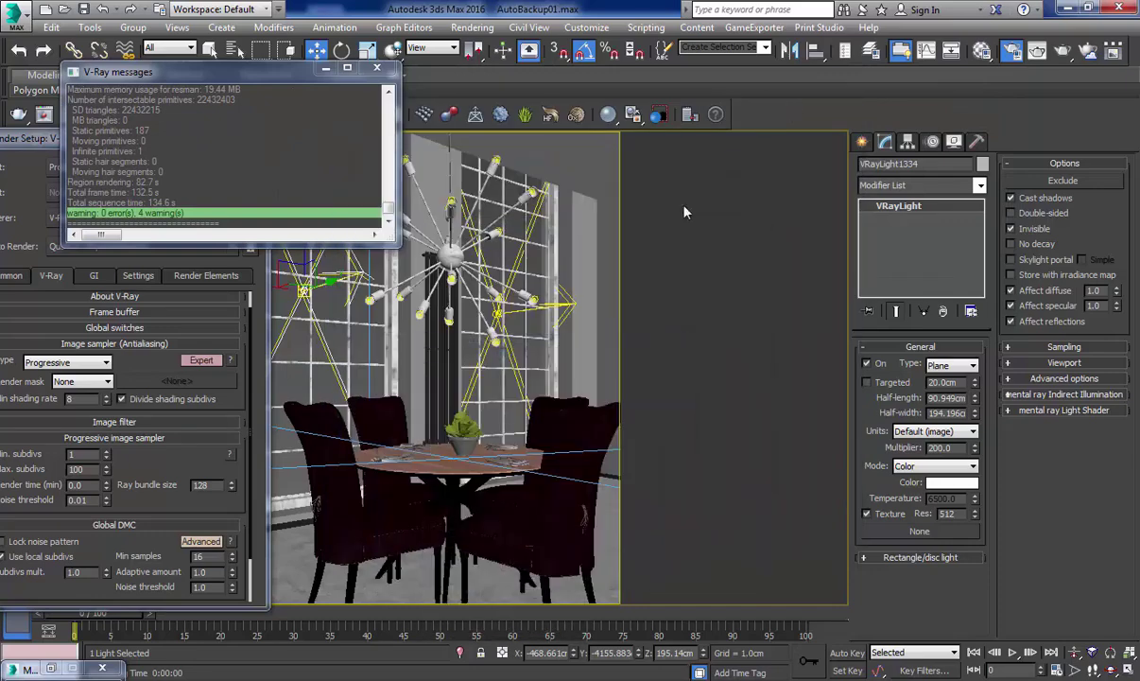
left_click(376, 68)
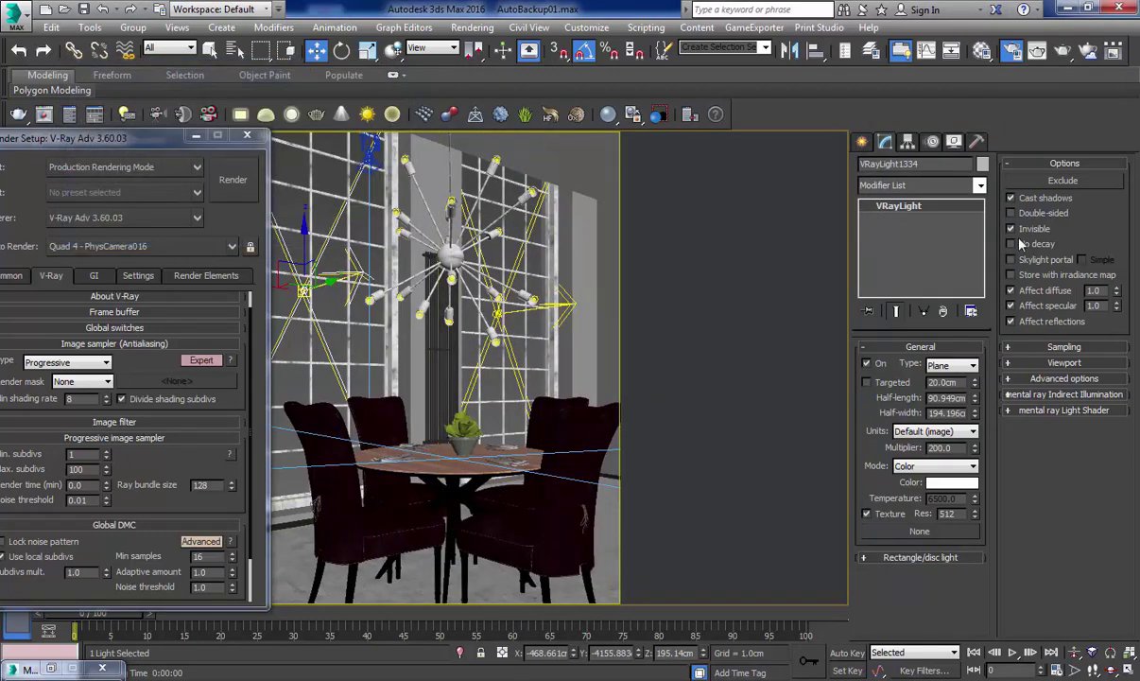
left_click(574, 305)
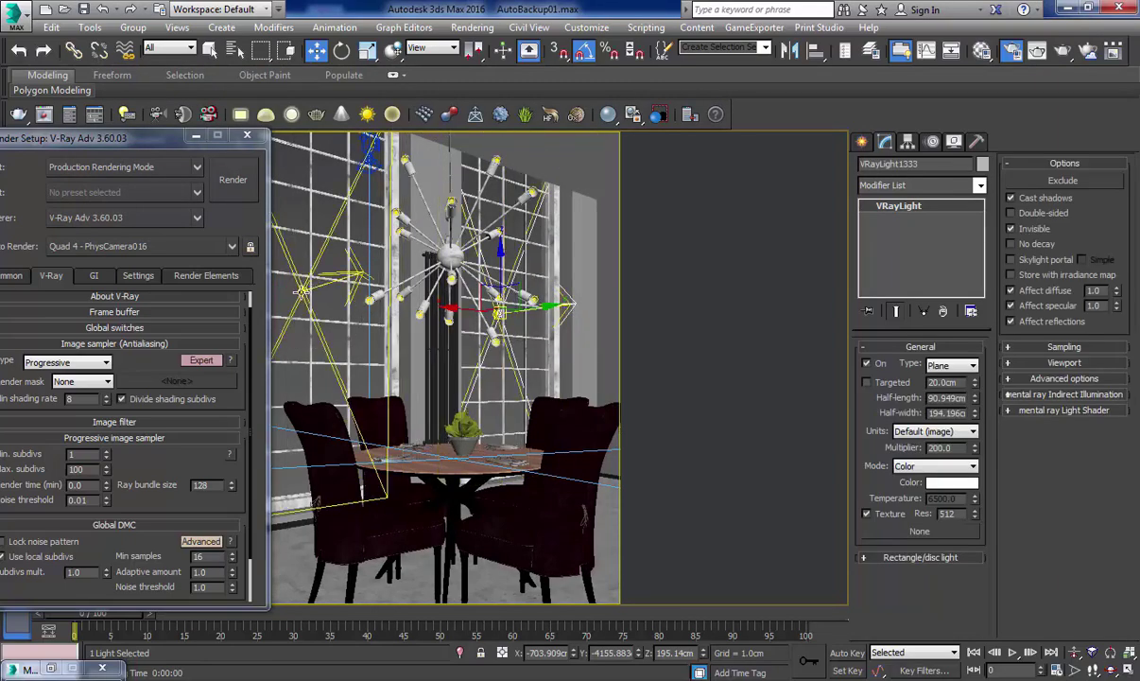
left_click(349, 257)
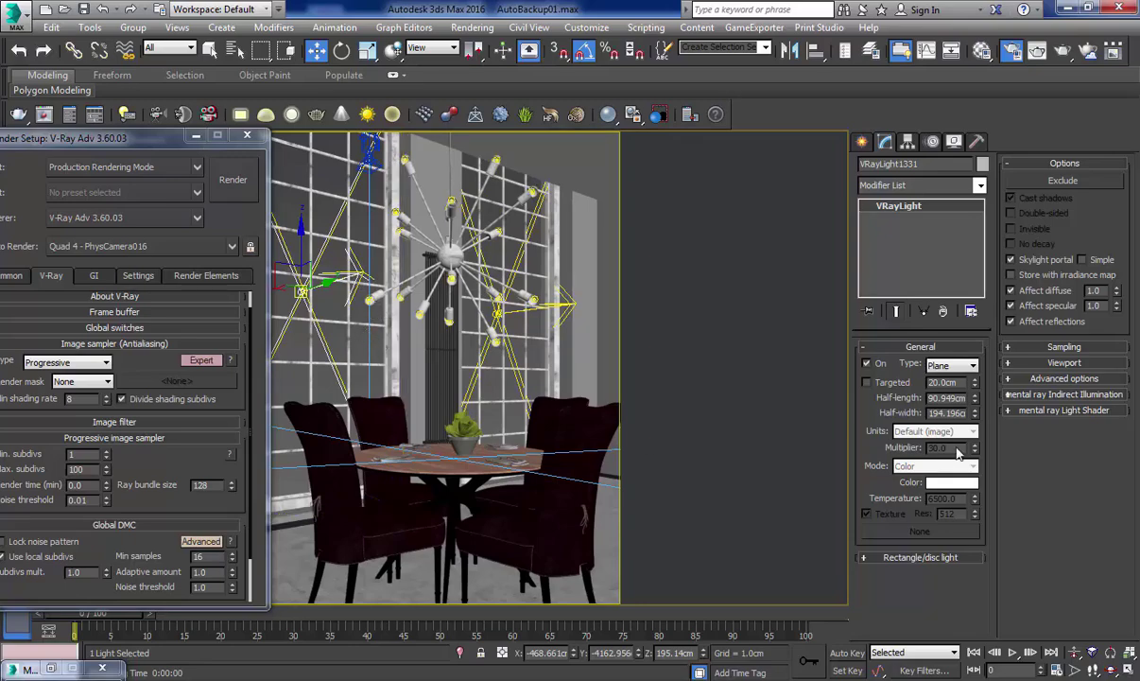
Set the sampling subdivs of the far dining window's VRayLight plane to 128 and close Render Setup
left_click(574, 305)
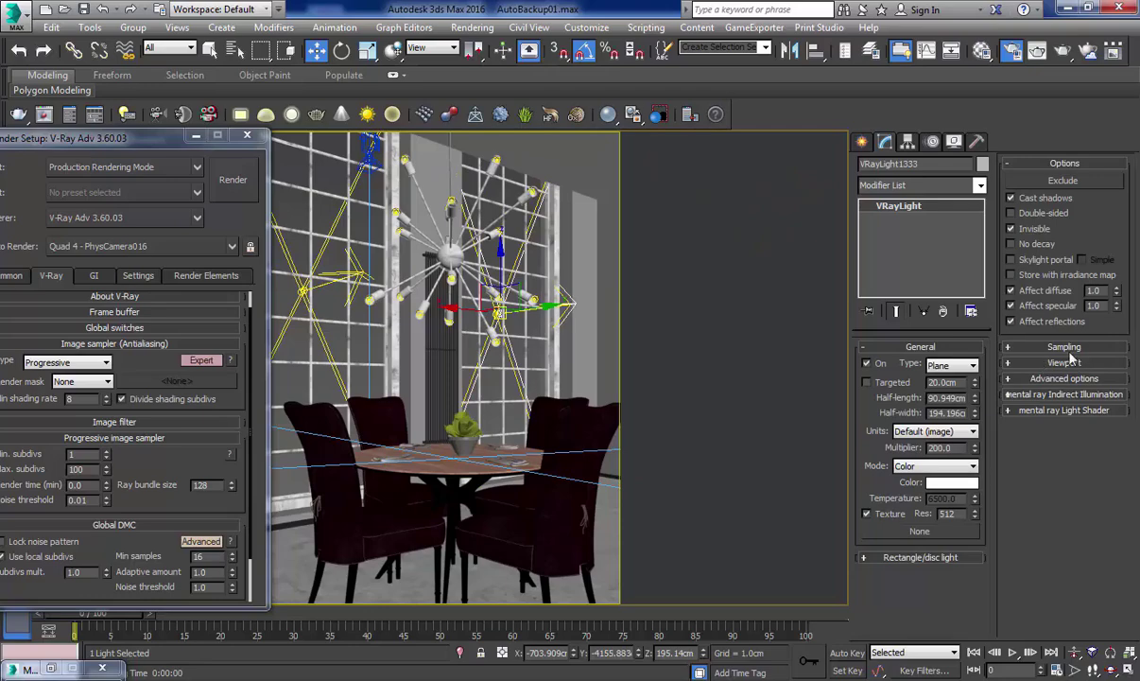
left_click(1064, 347)
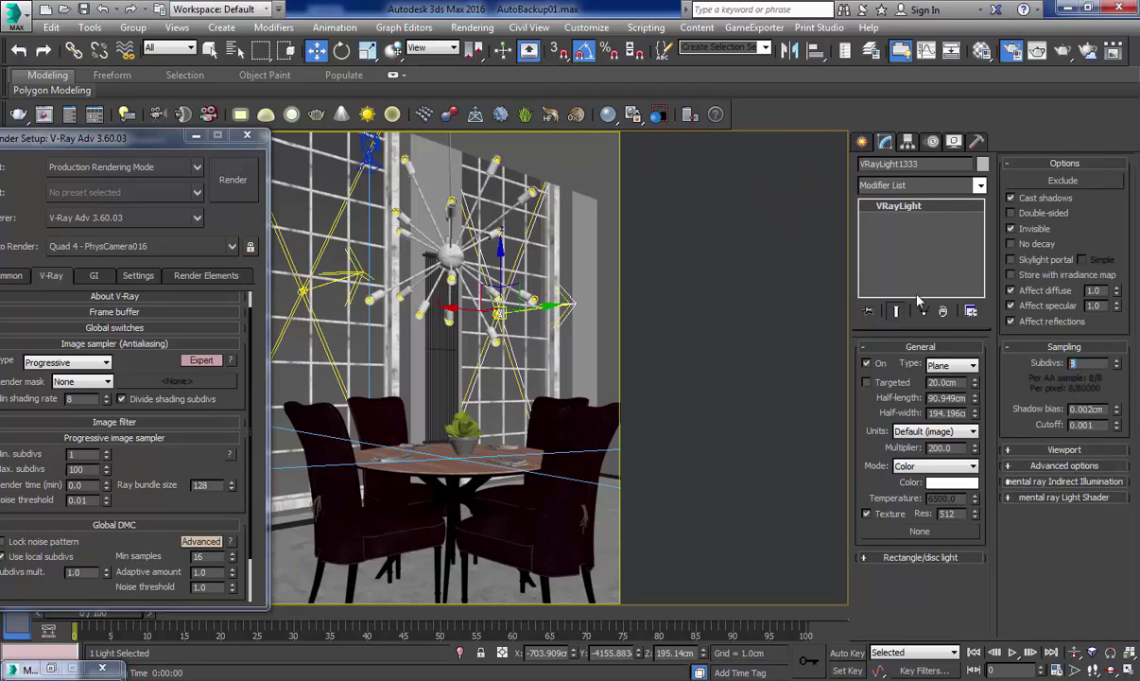
type("8")
key("Return")
left_click(247, 135)
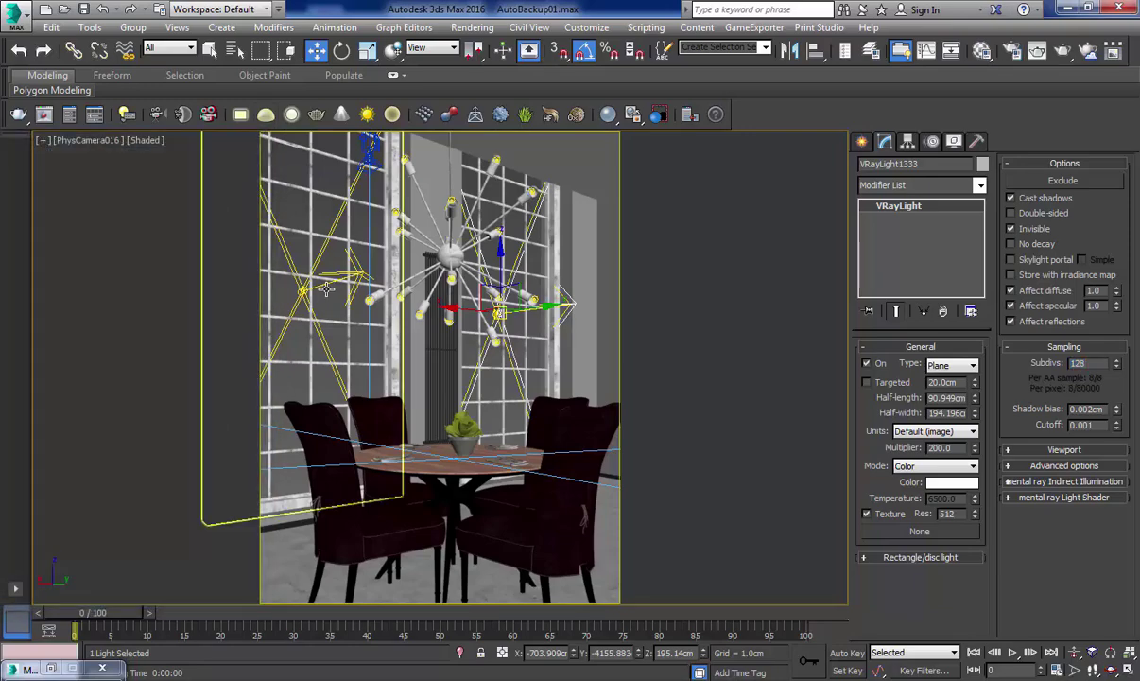
Set the sampling subdivs of the skylight portal light on the neighbouring window to 128, working from outside the building
middle_click_drag(444, 340, 338, 369, "alt")
left_click(501, 456)
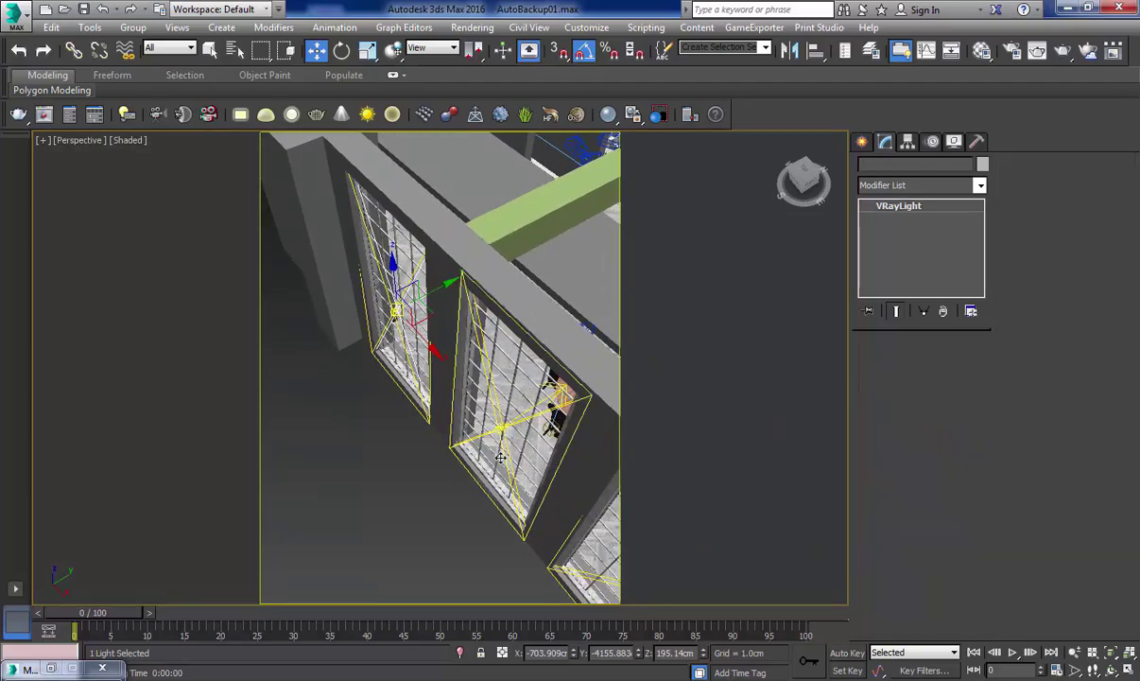
middle_click_drag(501, 457, 435, 426, "alt")
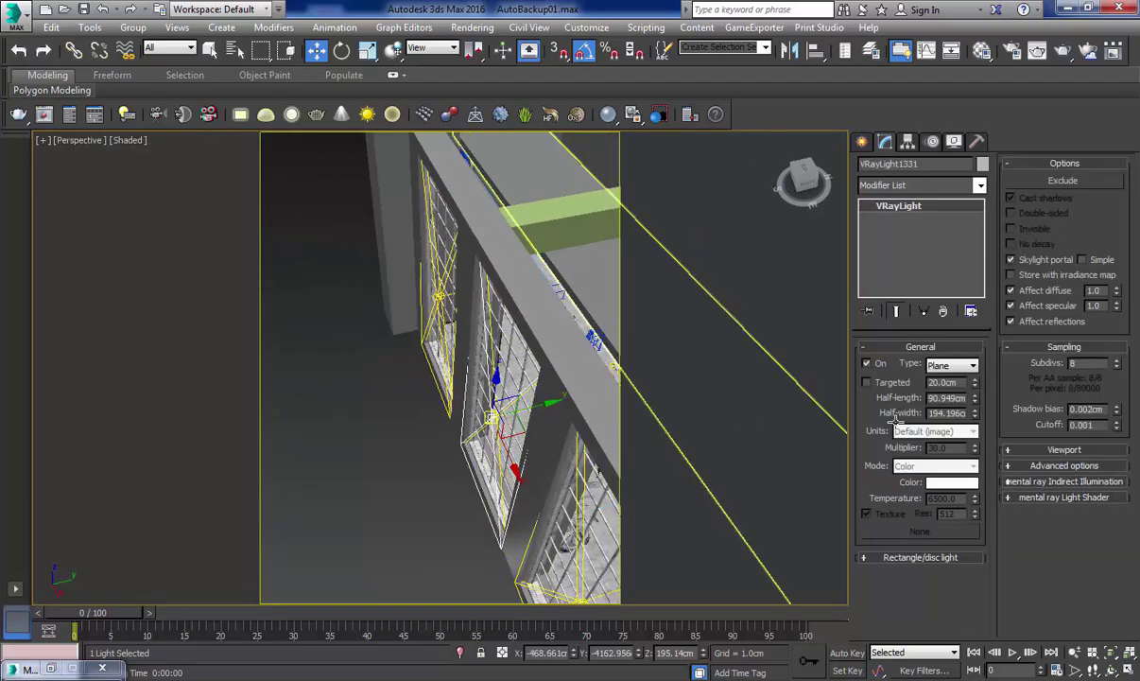
type("128")
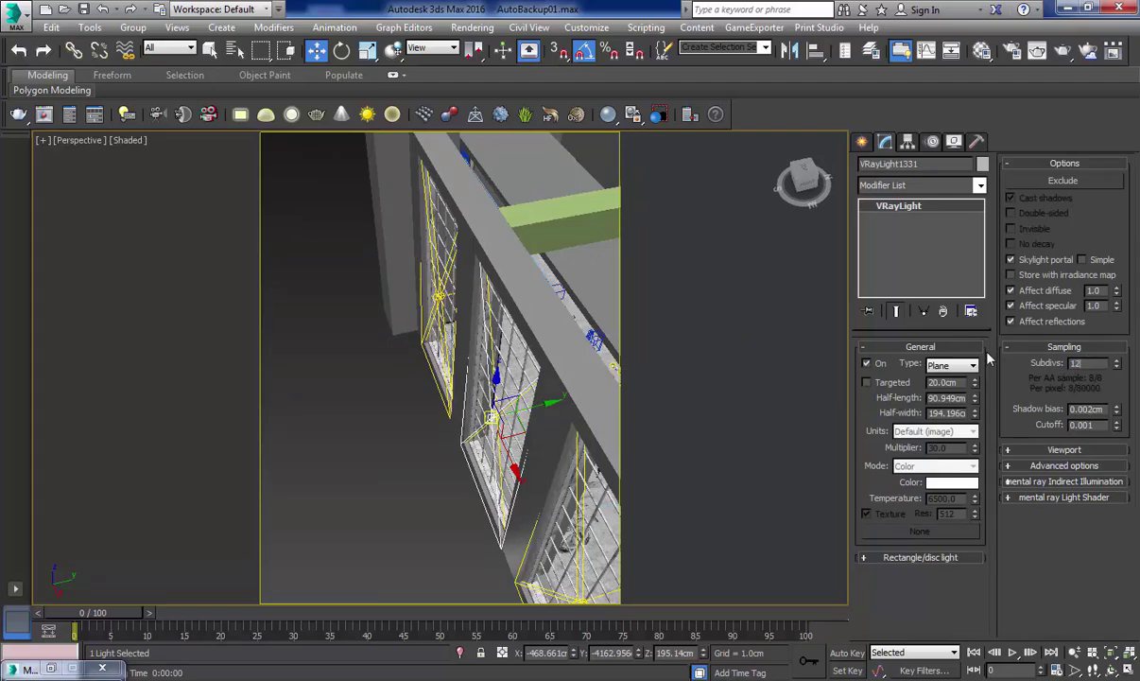
key("Return")
Select the dome light outside the building and set its sampling subdivs to 256
middle_click_drag(552, 443, 779, 456)
scroll(689, 424, "down", 3)
scroll(688, 425, "down", 3)
middle_click_drag(539, 425, 350, 310)
scroll(461, 401, "up", 3)
left_click(454, 407)
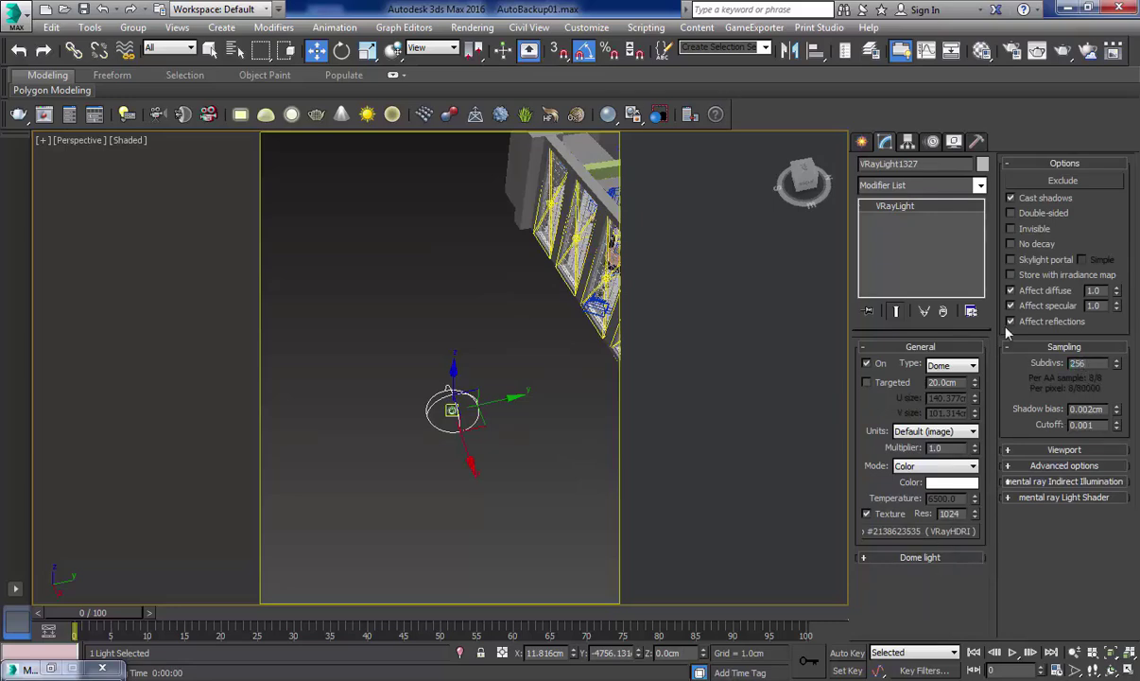
Check the dome light's VRayHDRI map in the Material Editor and assign it as an instance to the Environment Map
middle_click_drag(541, 453, 507, 301, "alt")
key("m")
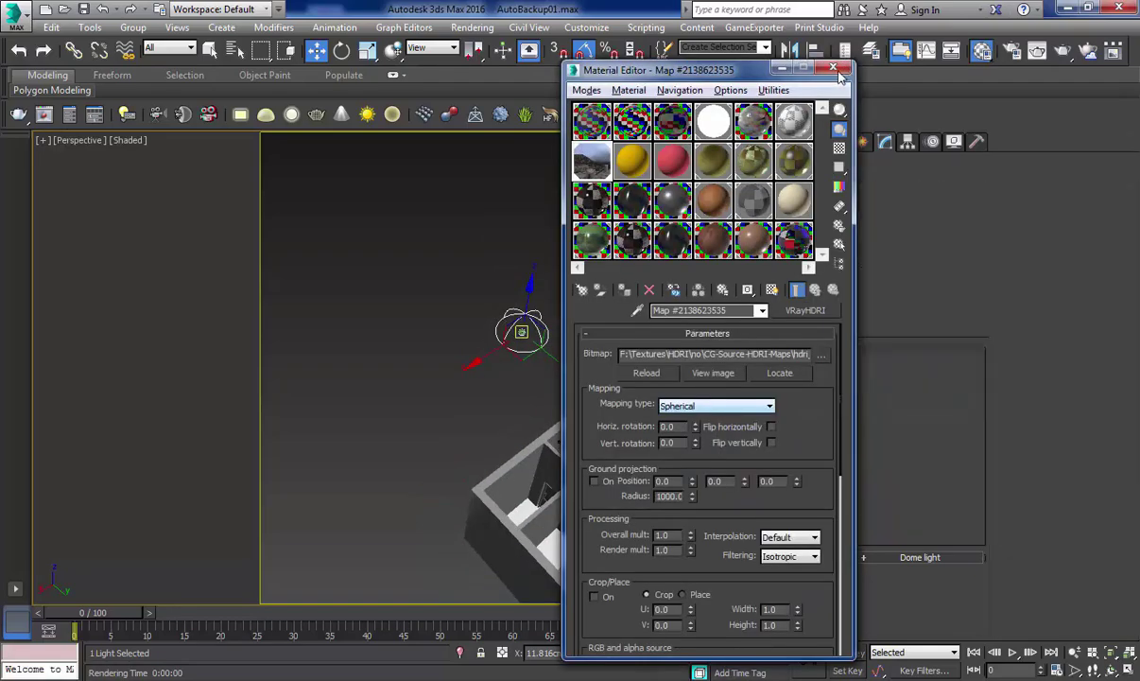
left_click(832, 68)
key("8")
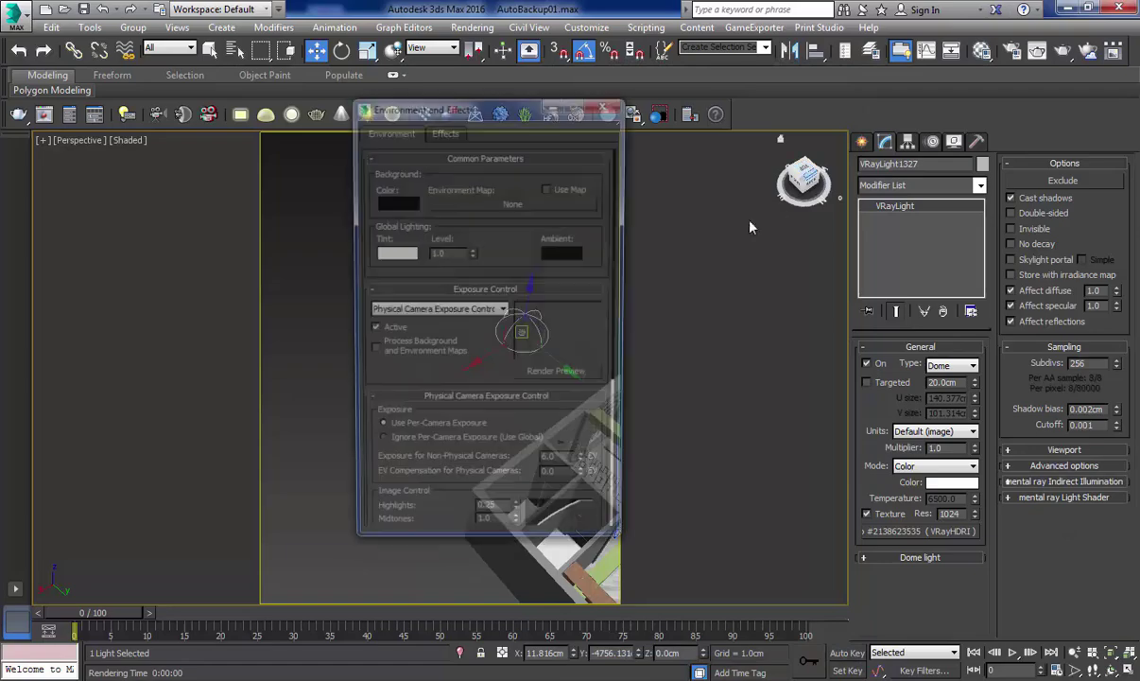
left_click_drag(487, 112, 293, 107)
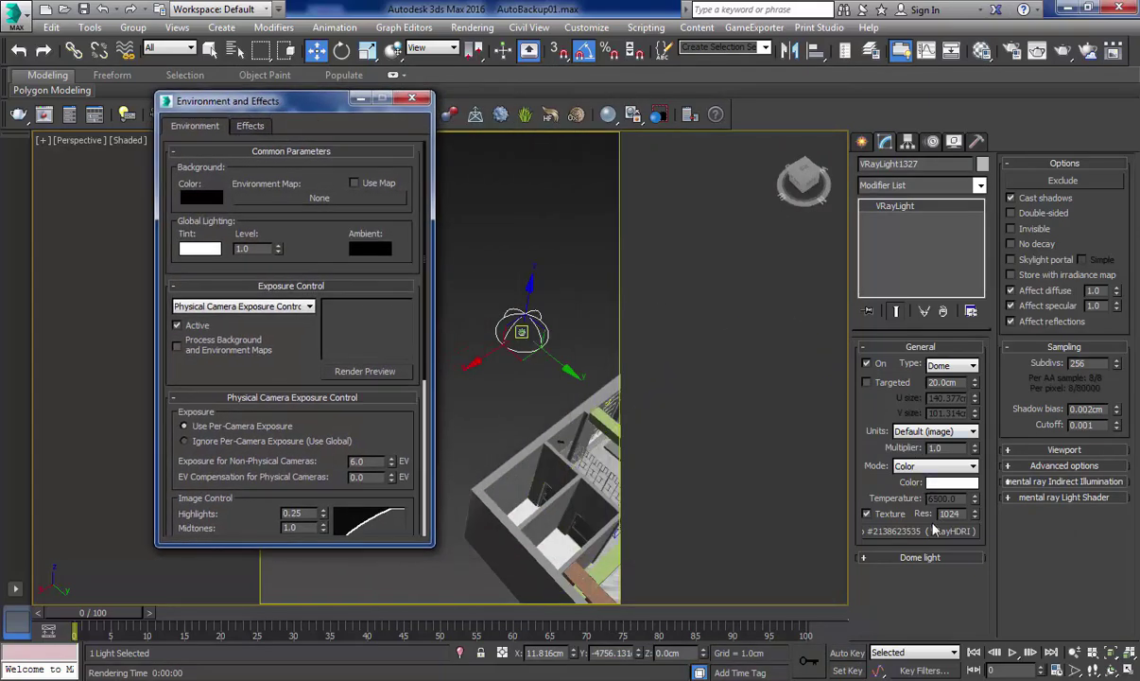
left_click_drag(934, 531, 280, 195)
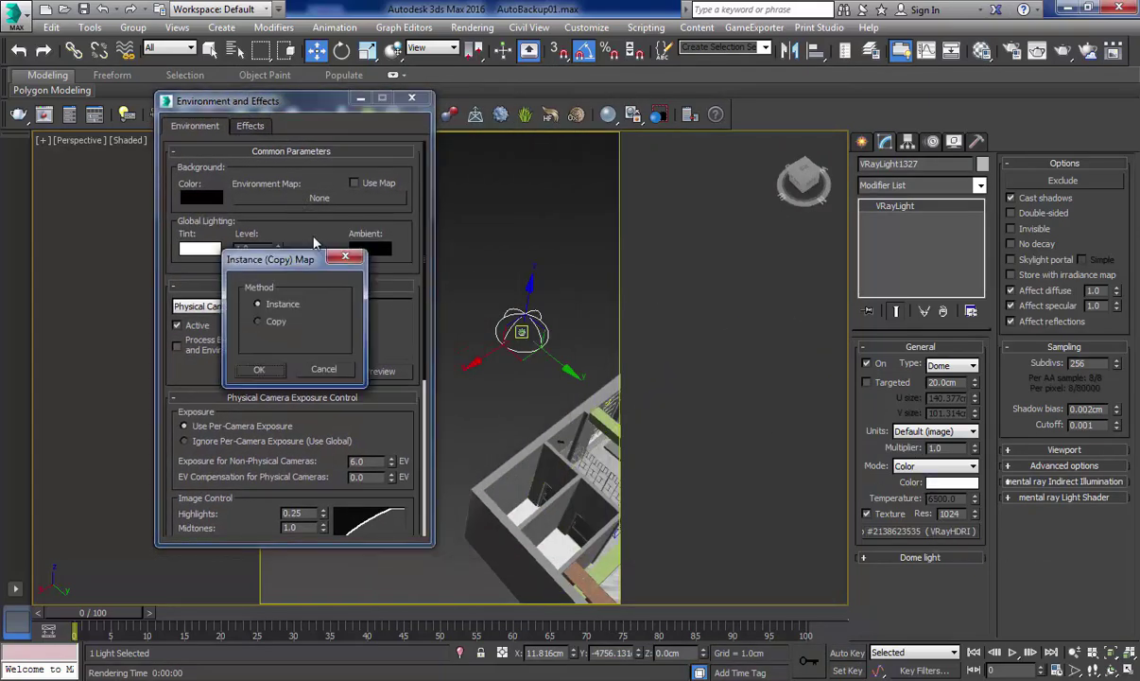
left_click(259, 367)
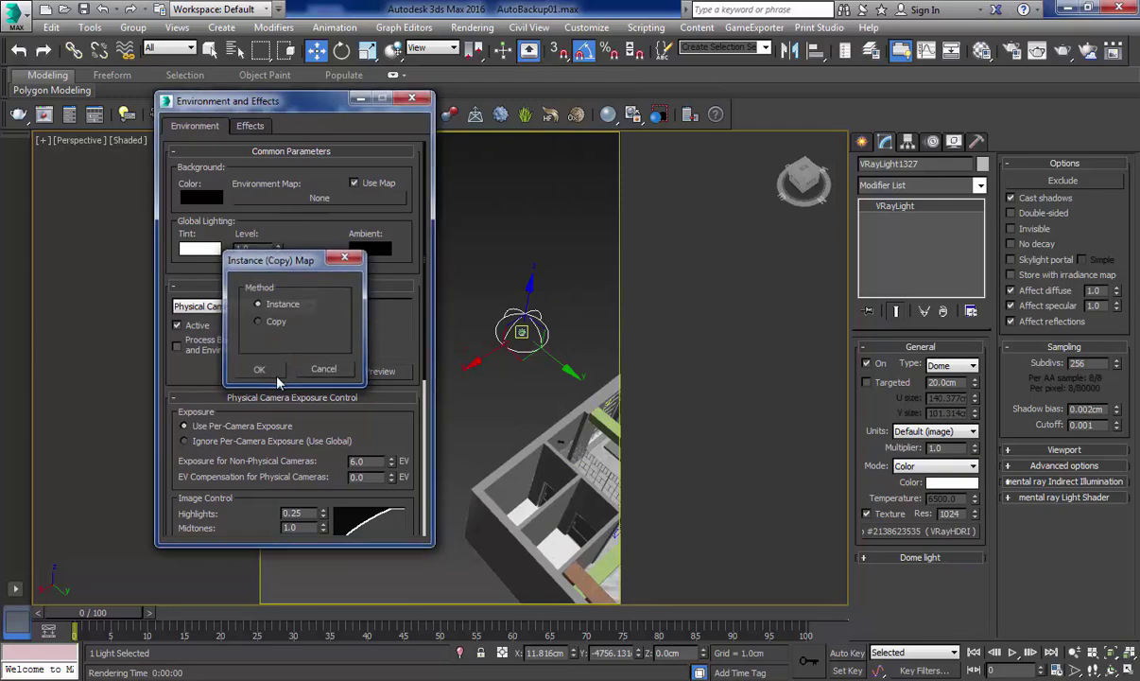
left_click(420, 98)
Configure the perspective viewport to use the environment background so the HDRI sky is displayed behind the model
middle_click_drag(473, 303, 466, 276, "alt")
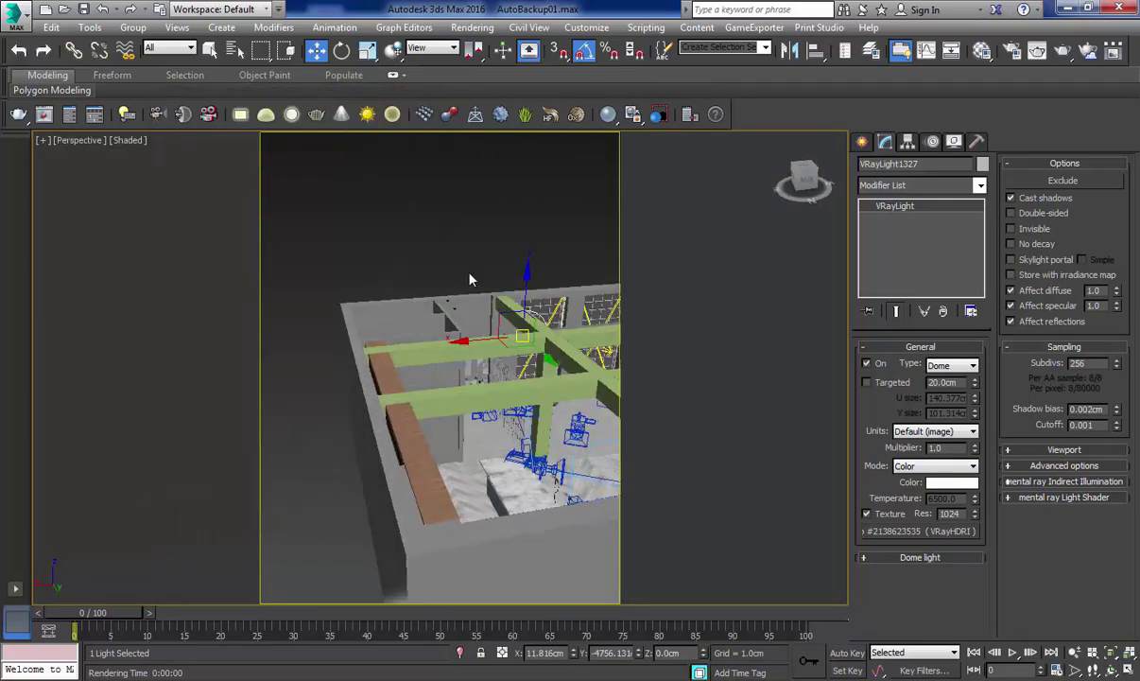
key("alt+b")
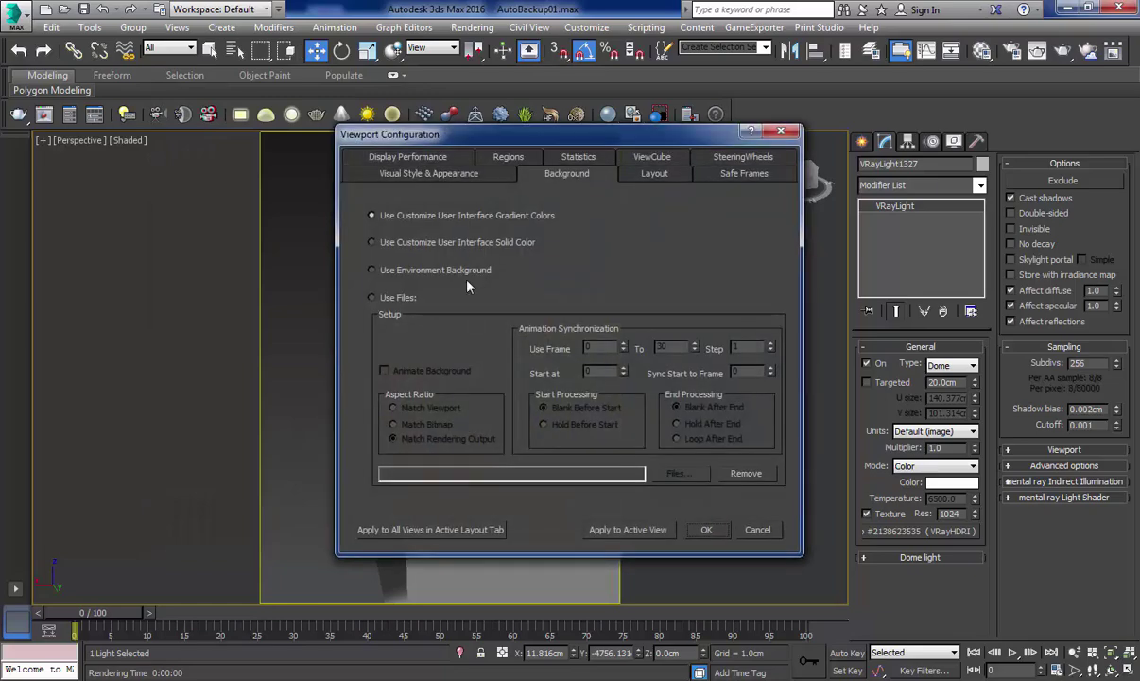
left_click(705, 531)
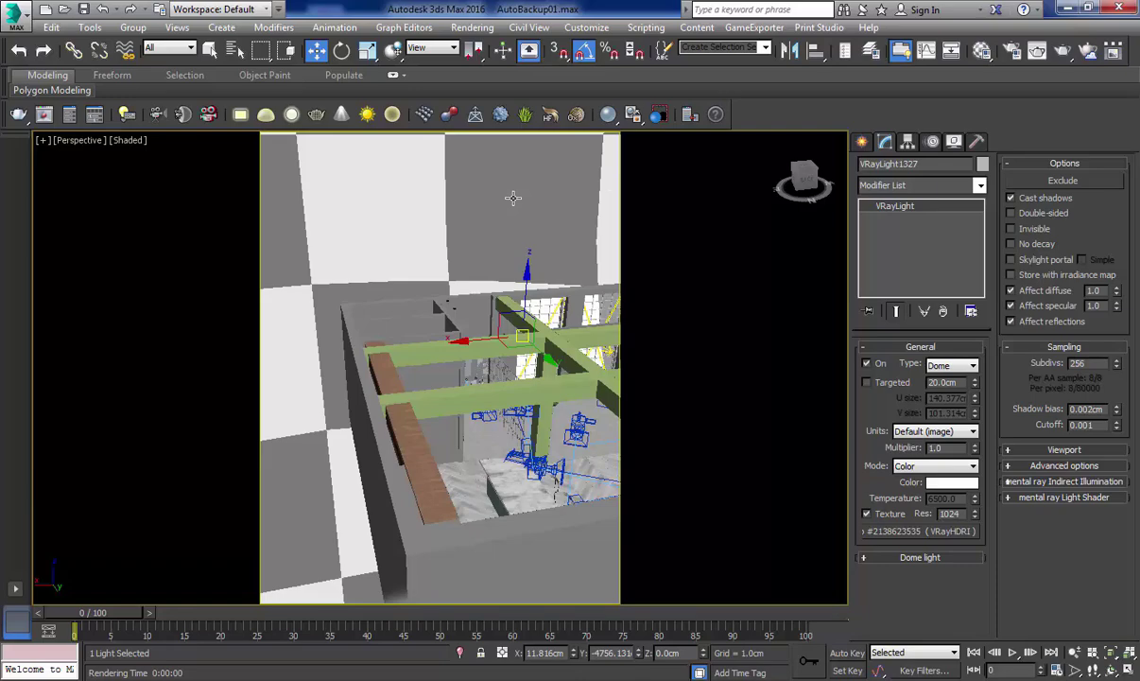
middle_click_drag(516, 216, 530, 186, "alt")
Dismiss the camera list and try to select the physical camera beside the herringbone floor's edge in the perspective view
key("c")
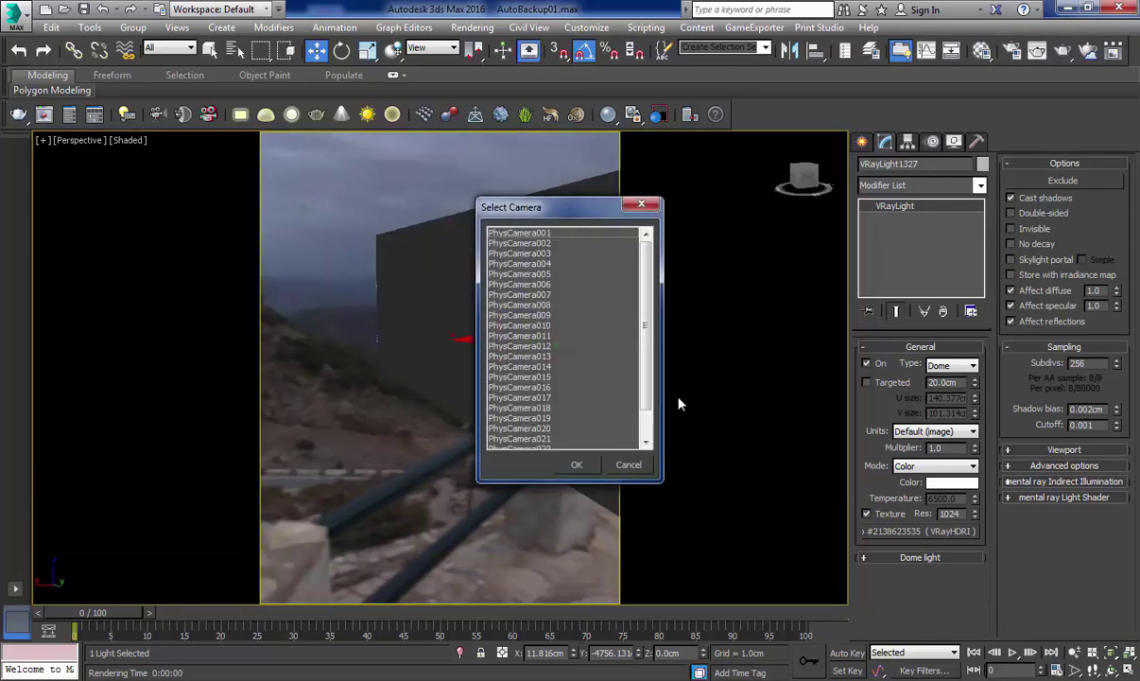
left_click(632, 472)
middle_click_drag(521, 268, 446, 190, "alt")
middle_click_drag(558, 380, 487, 385)
scroll(480, 335, "up", 4)
scroll(481, 335, "down", 2)
scroll(480, 335, "down", 4)
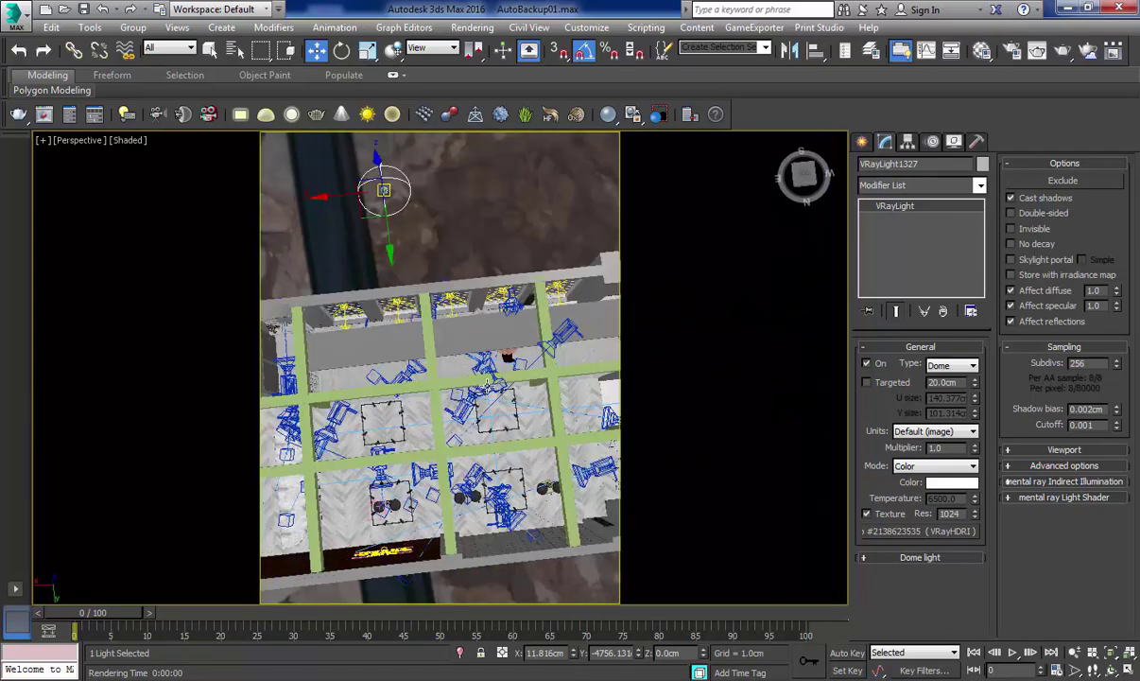
scroll(484, 383, "up", 8)
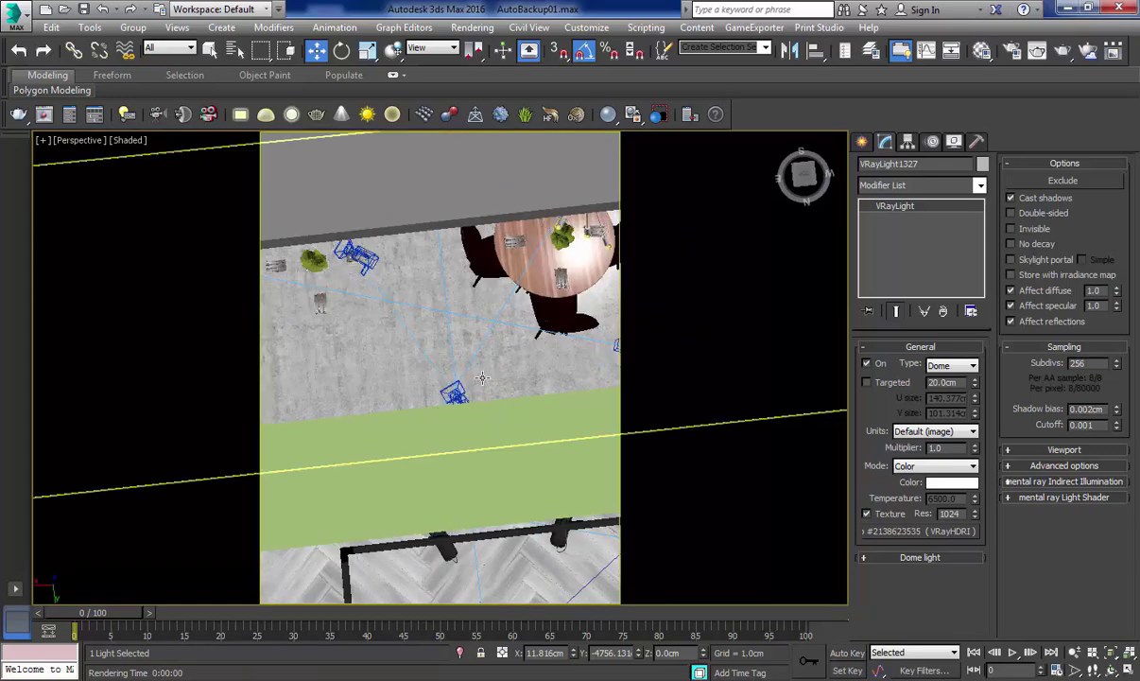
scroll(445, 368, "up", 10)
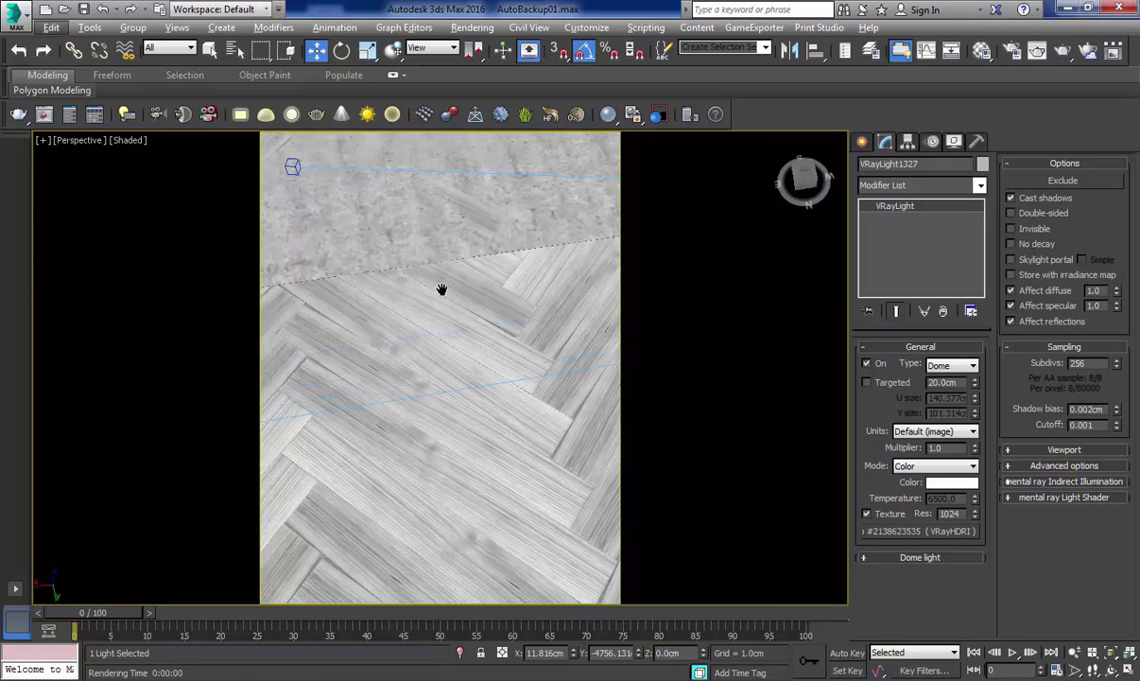
middle_click_drag(440, 328, 440, 332)
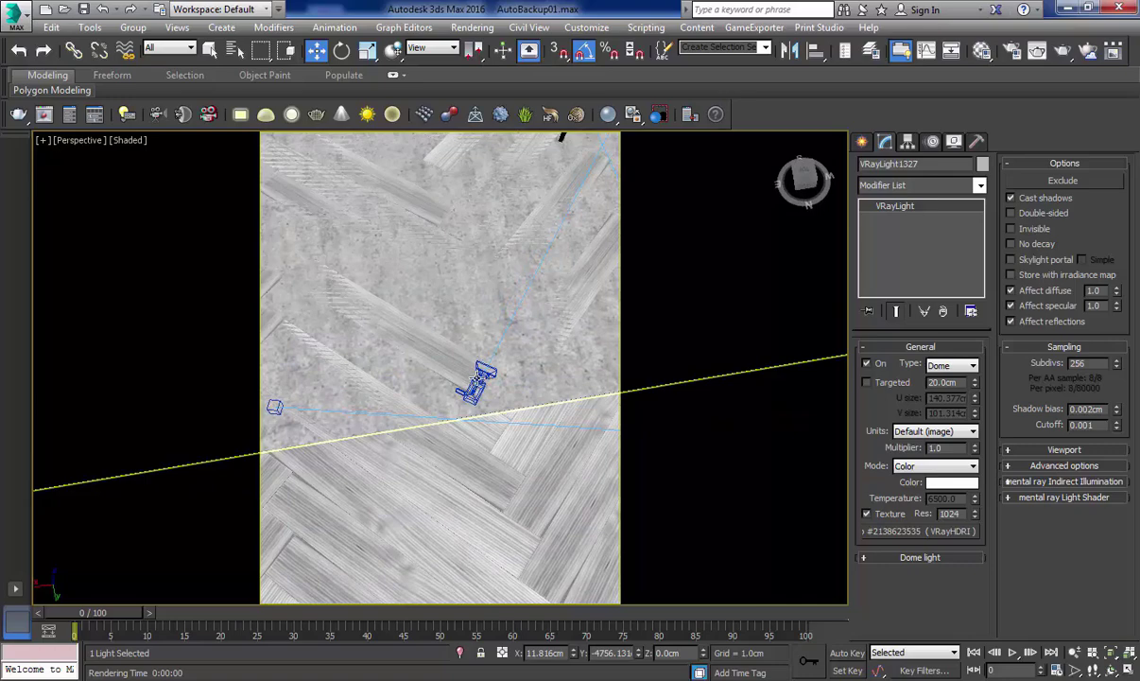
left_click(461, 356)
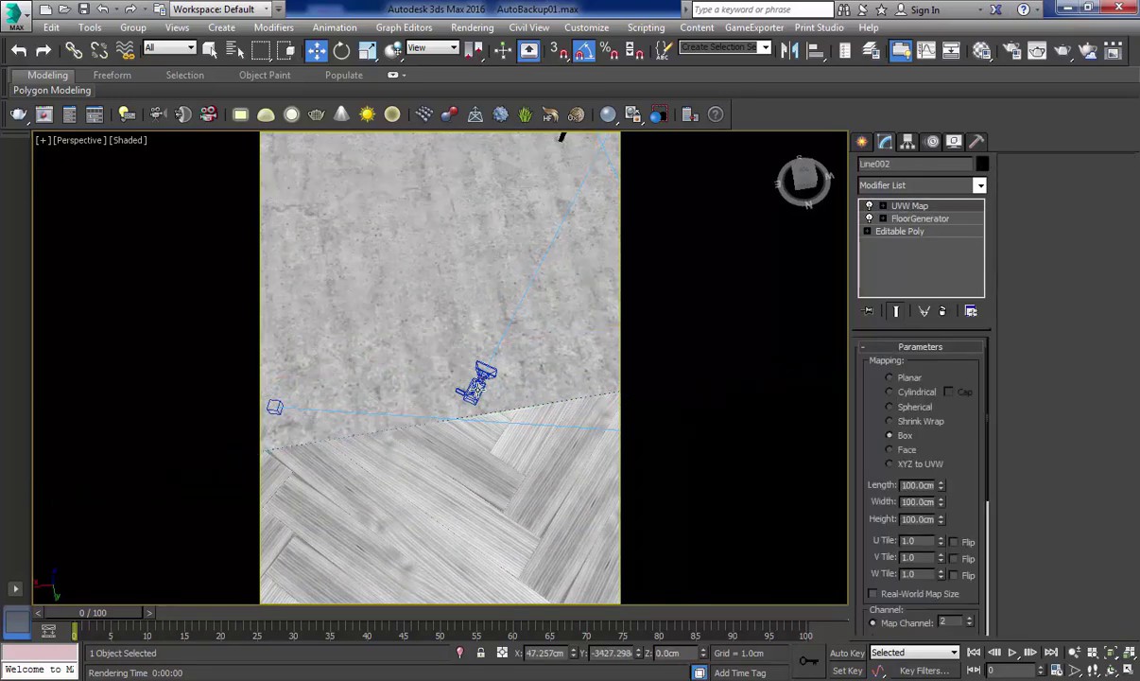
left_click(468, 390)
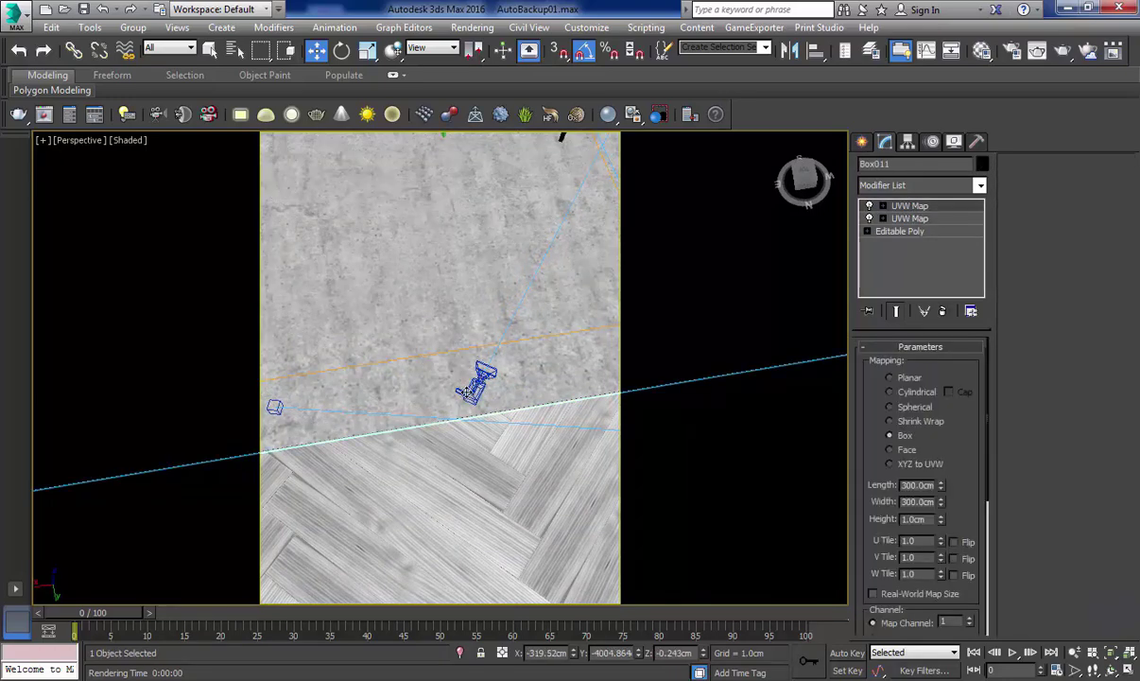
Select the targeted physical camera standing on the floor in front of the dining table and look through it
left_click(477, 380)
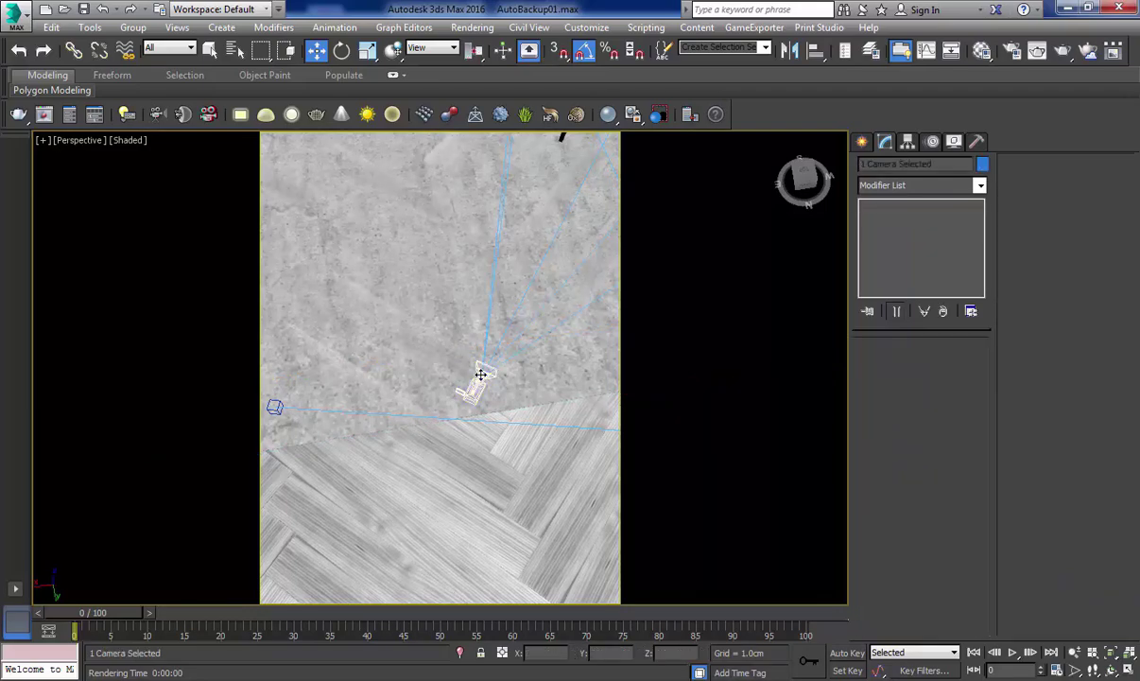
key("c")
left_click(628, 461)
middle_click_drag(511, 399, 522, 334, "alt")
scroll(484, 370, "down", 3)
middle_click_drag(484, 371, 378, 436)
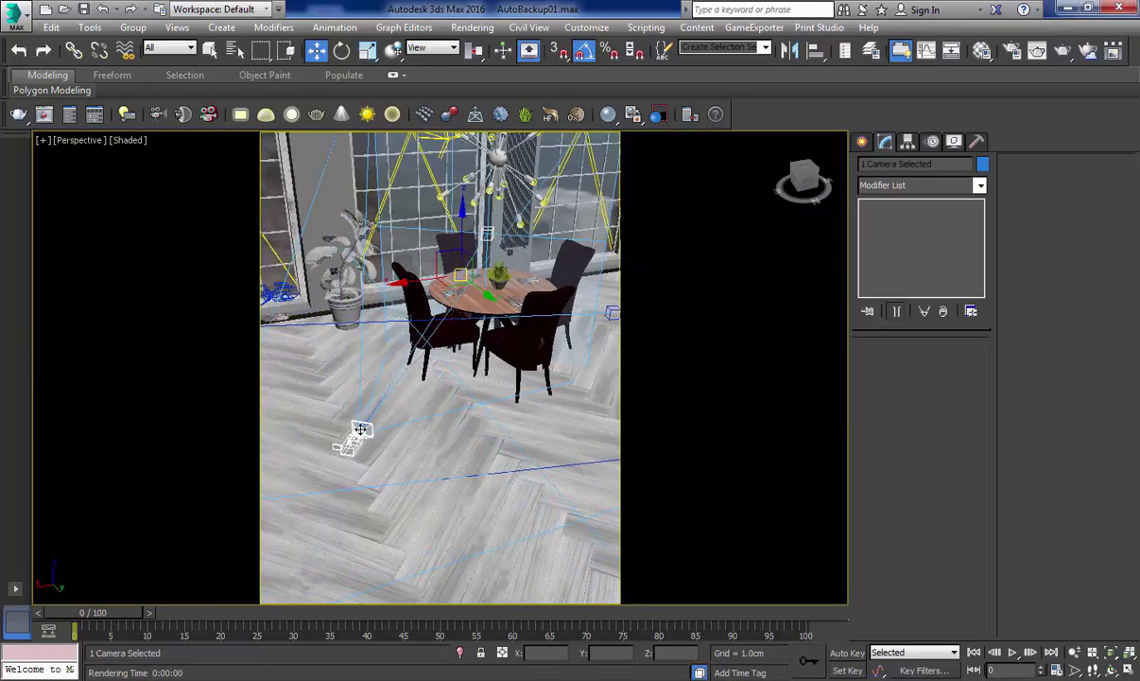
left_click(353, 439)
left_click(358, 435)
left_click(355, 449)
left_click(354, 449)
left_click(353, 449)
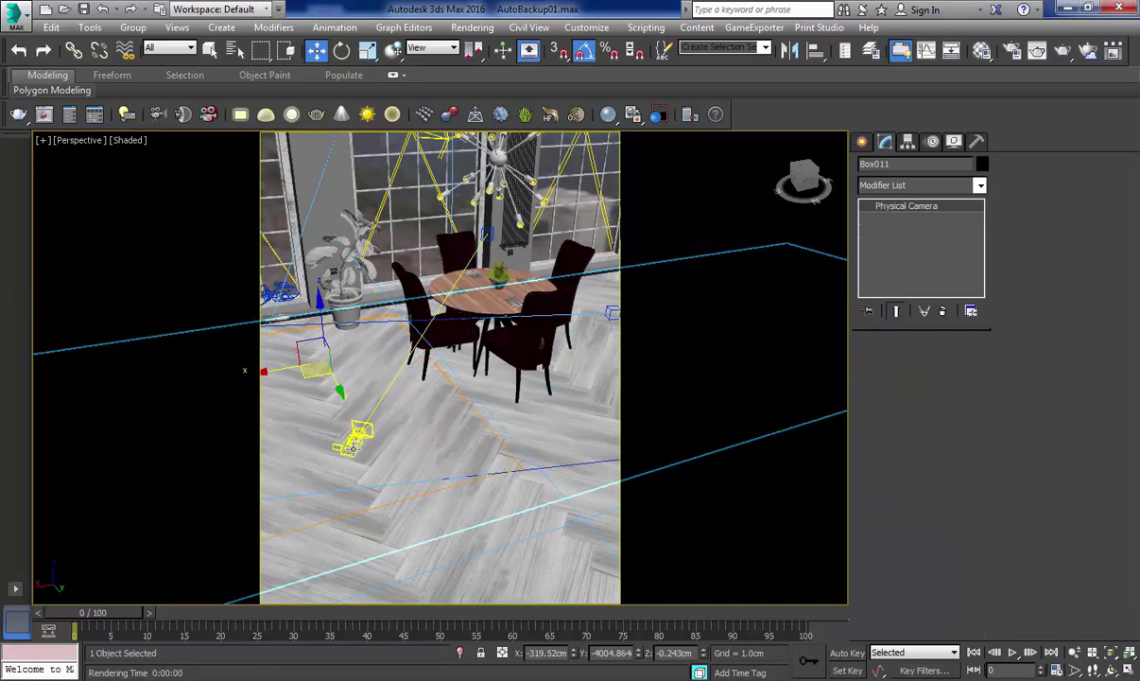
left_click(351, 450)
left_click(343, 449)
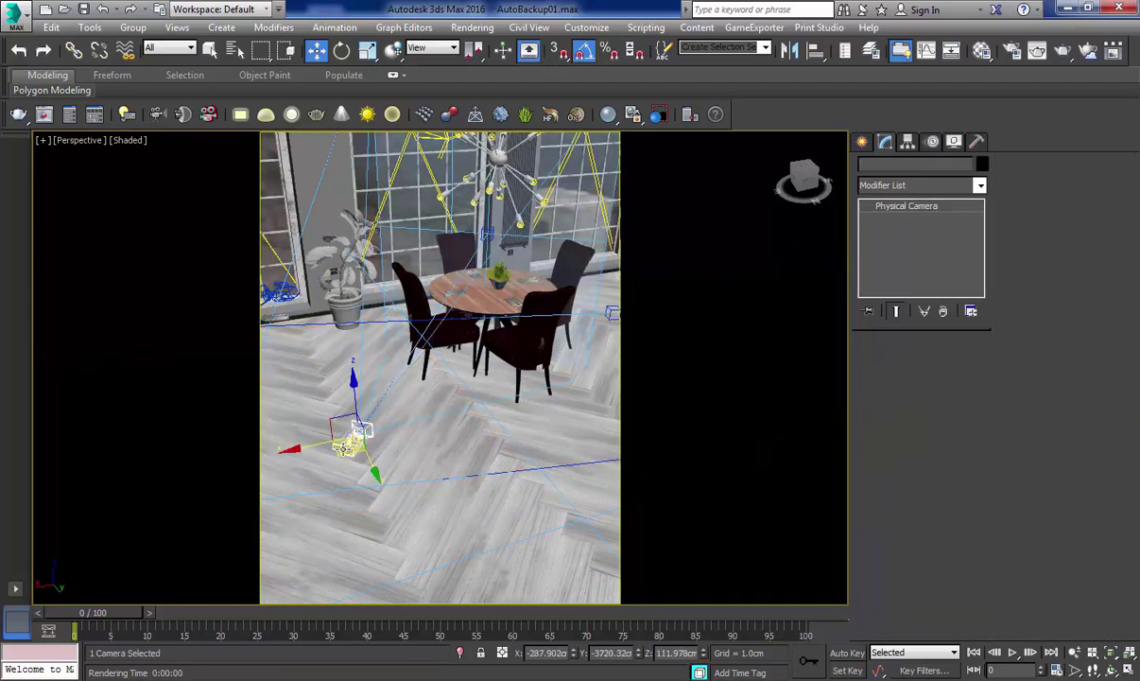
middle_click_drag(342, 445, 366, 441, "alt")
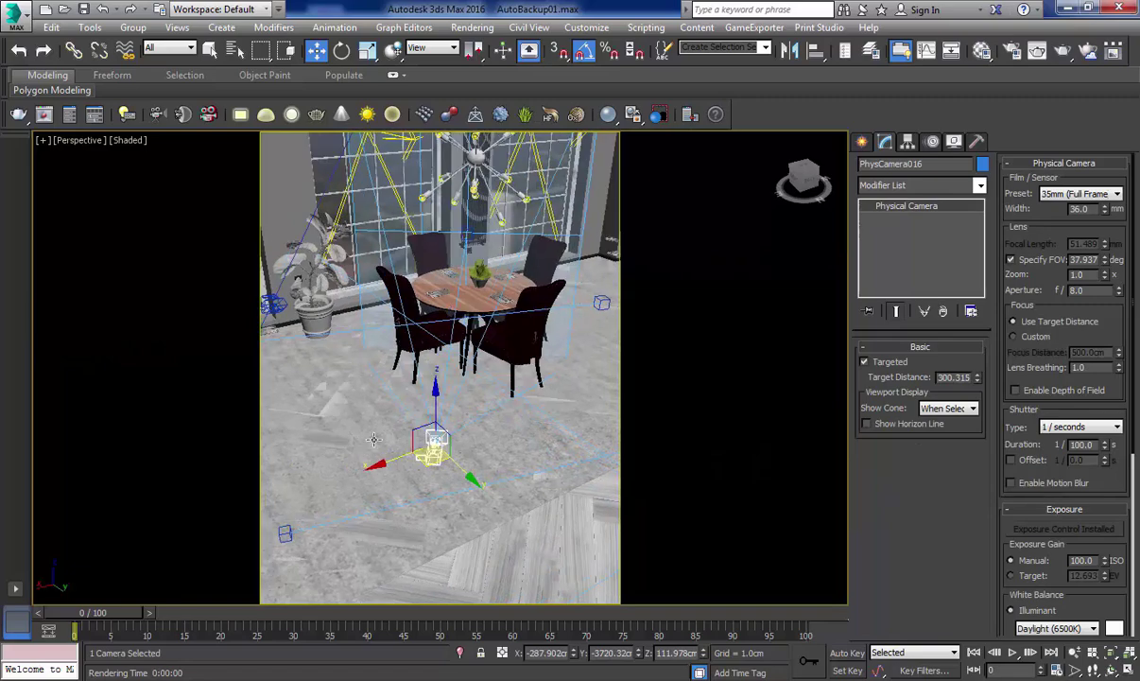
key("c")
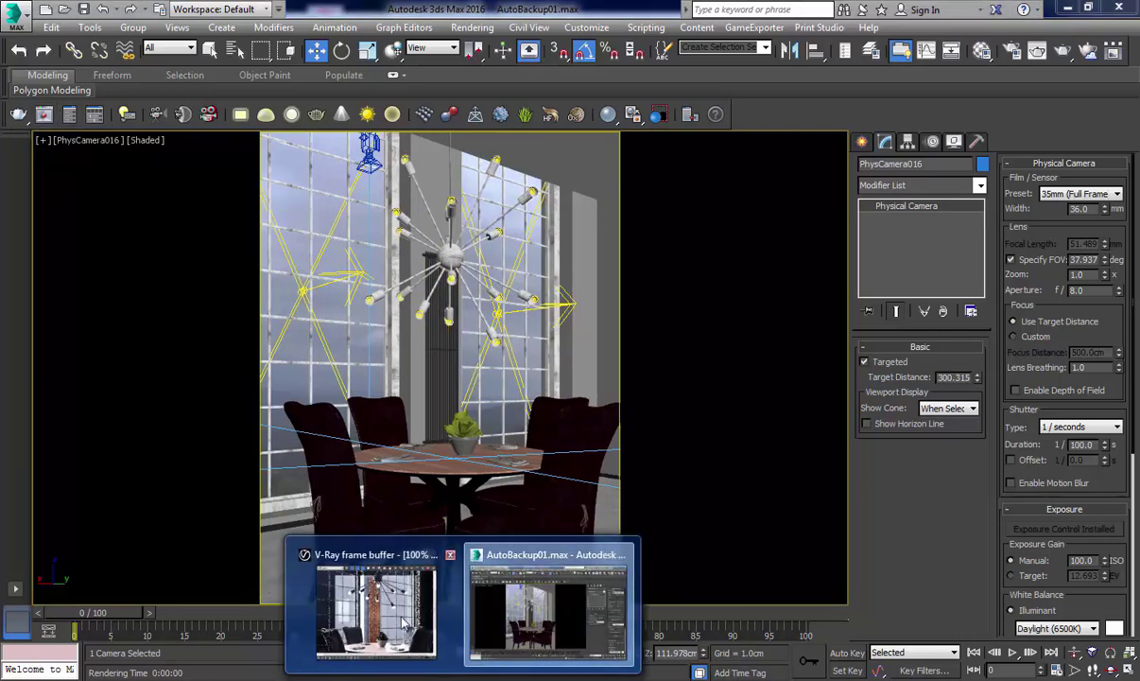
Compare the previous dining-area render in the V-Ray frame buffer with the camera view, and minimize the buffer
left_click(378, 591)
scroll(623, 339, "down", 1)
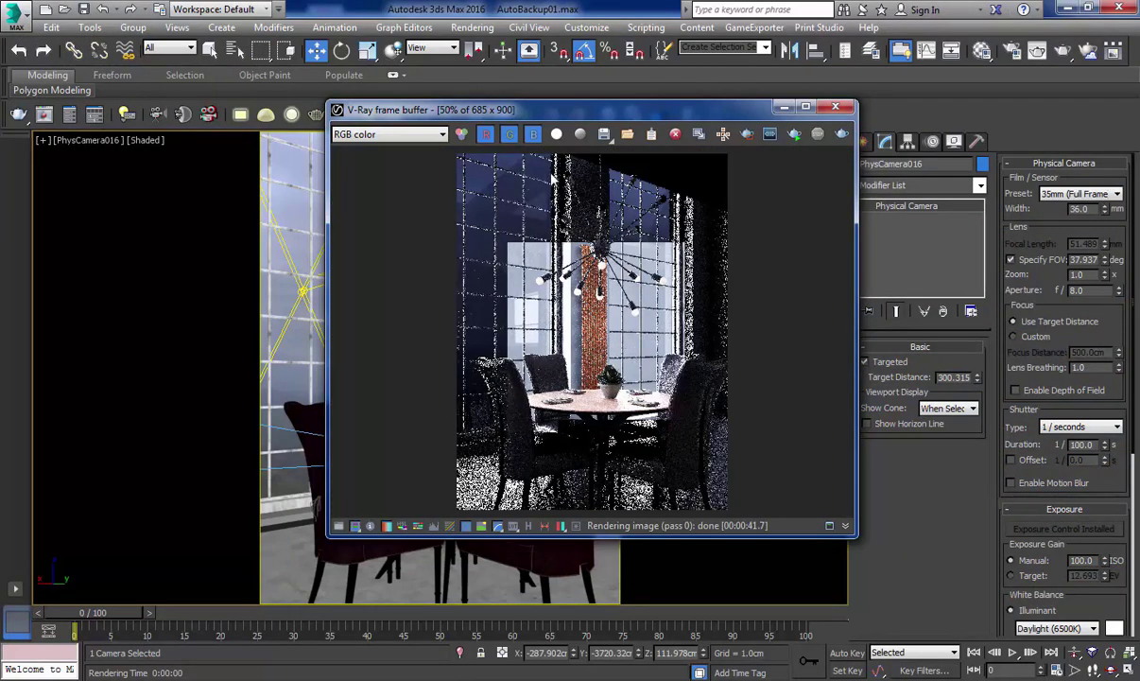
left_click_drag(566, 116, 859, 139)
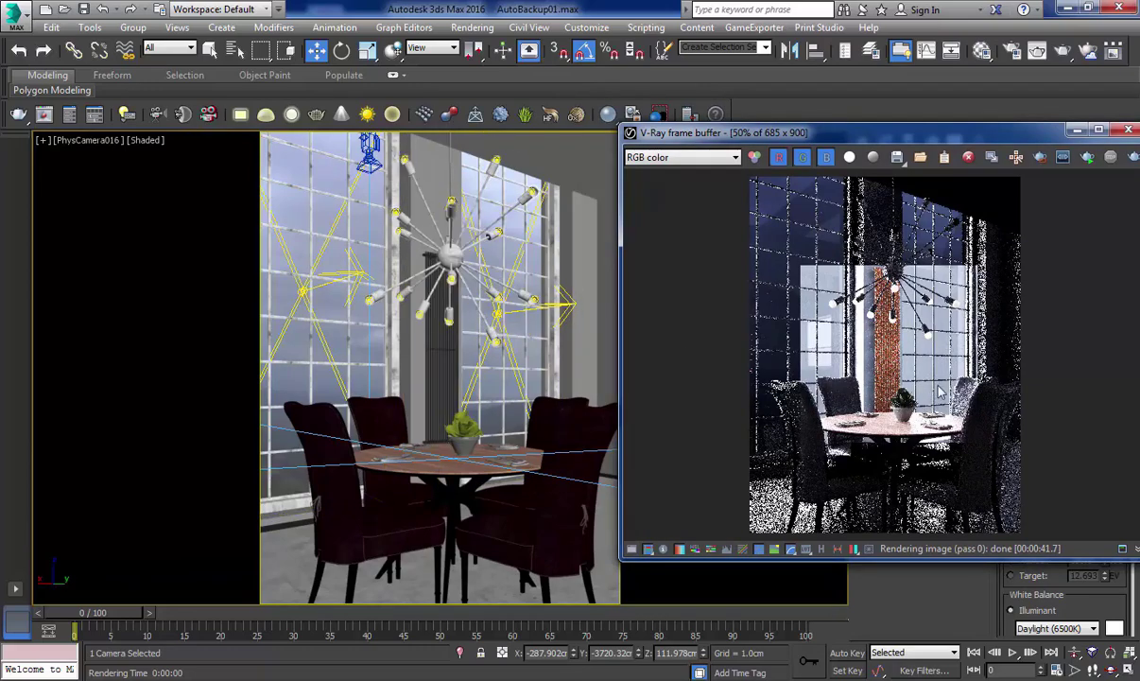
left_click_drag(976, 138, 861, 117)
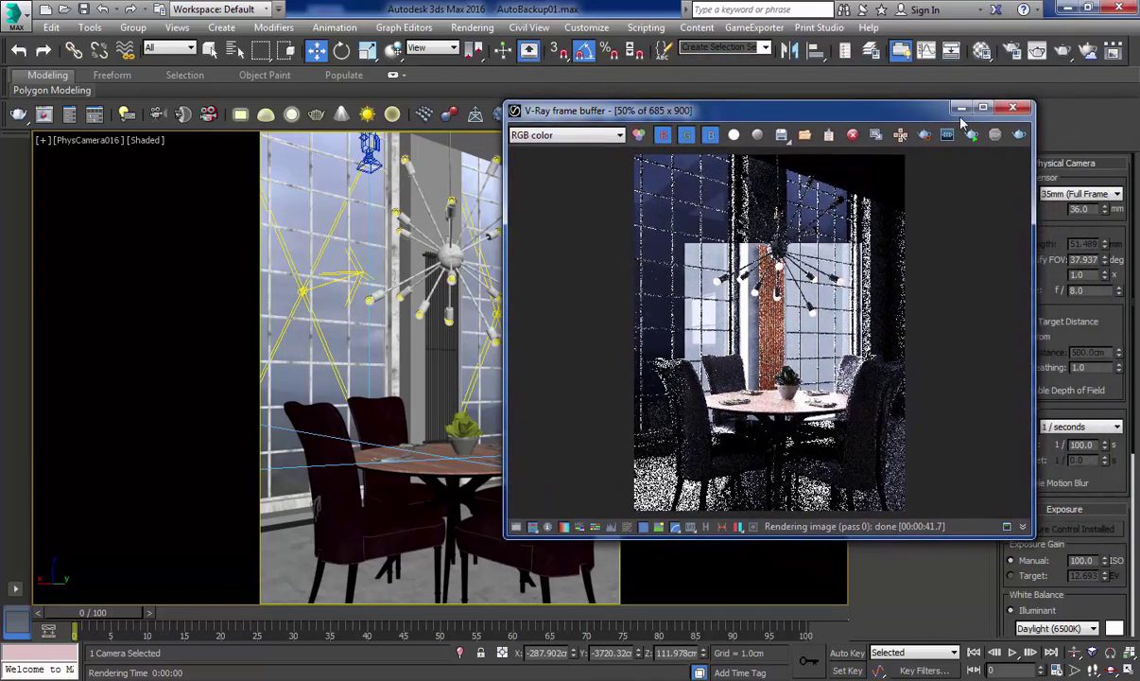
left_click(958, 108)
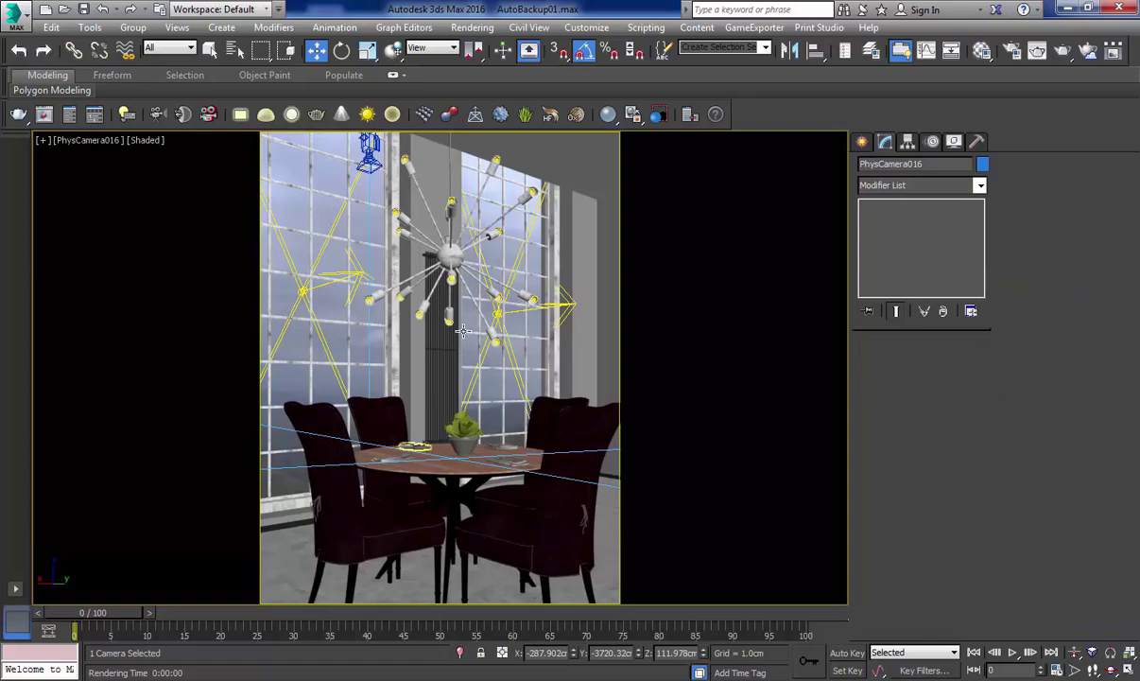
Select every object in the scene and hide the selection, leaving only the environment background
key("ctrl+a")
right_click(459, 271)
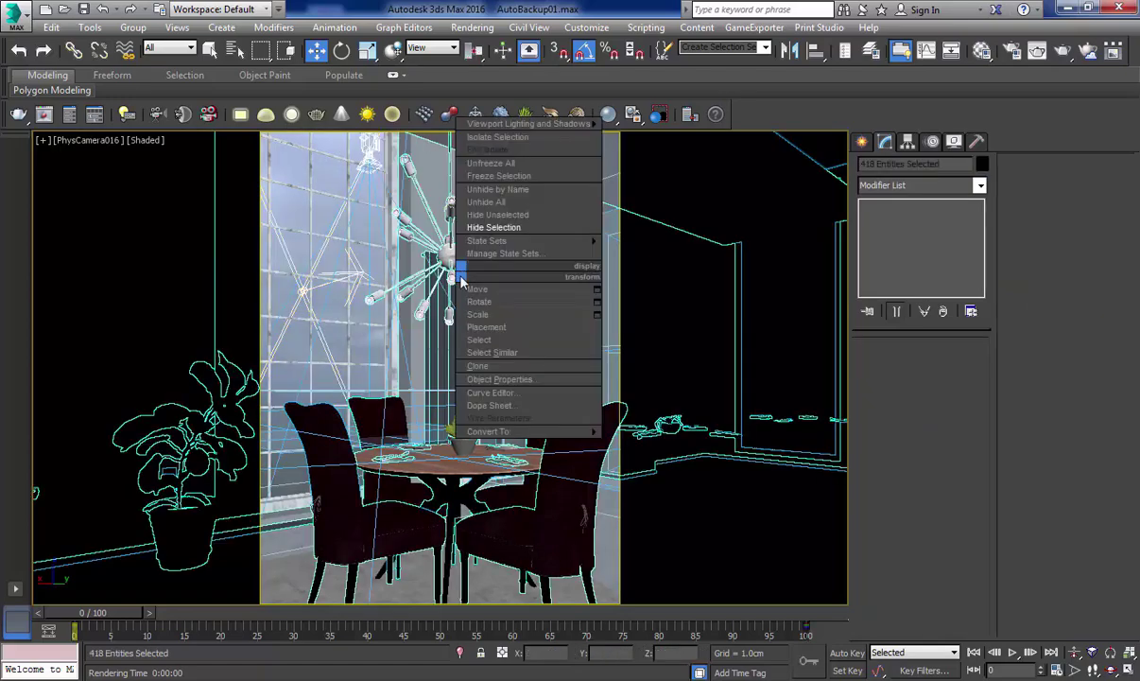
left_click(498, 227)
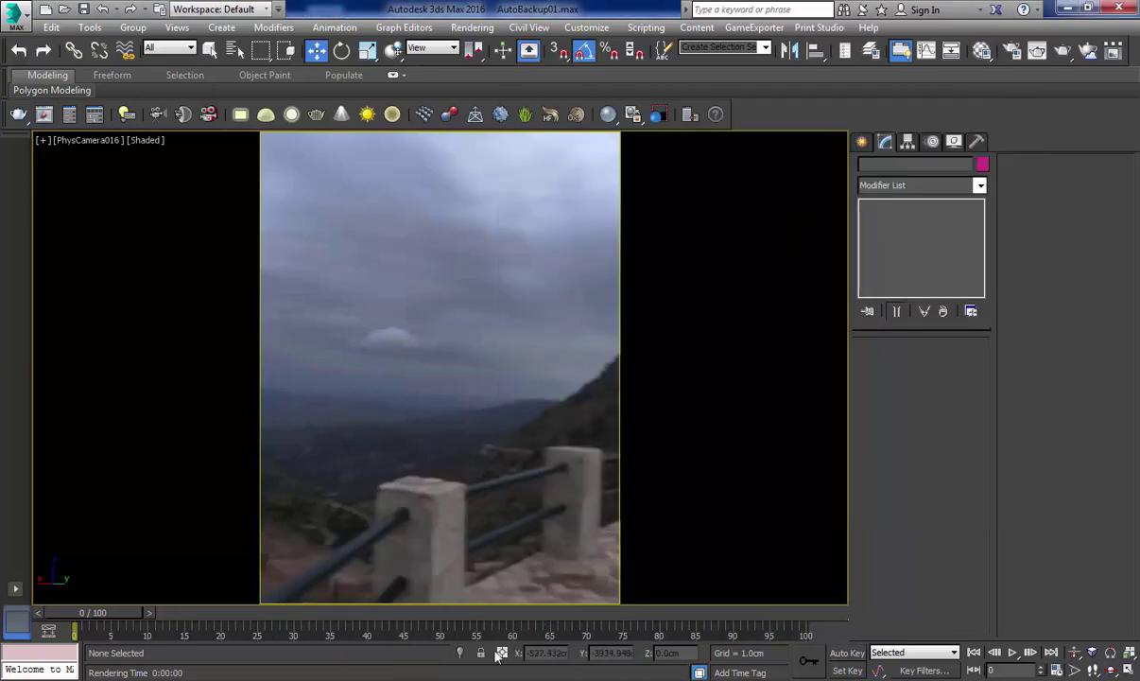
Start an interactive V-Ray render of the environment background and view it at 100%
mouse_move(446, 641)
left_click(415, 617)
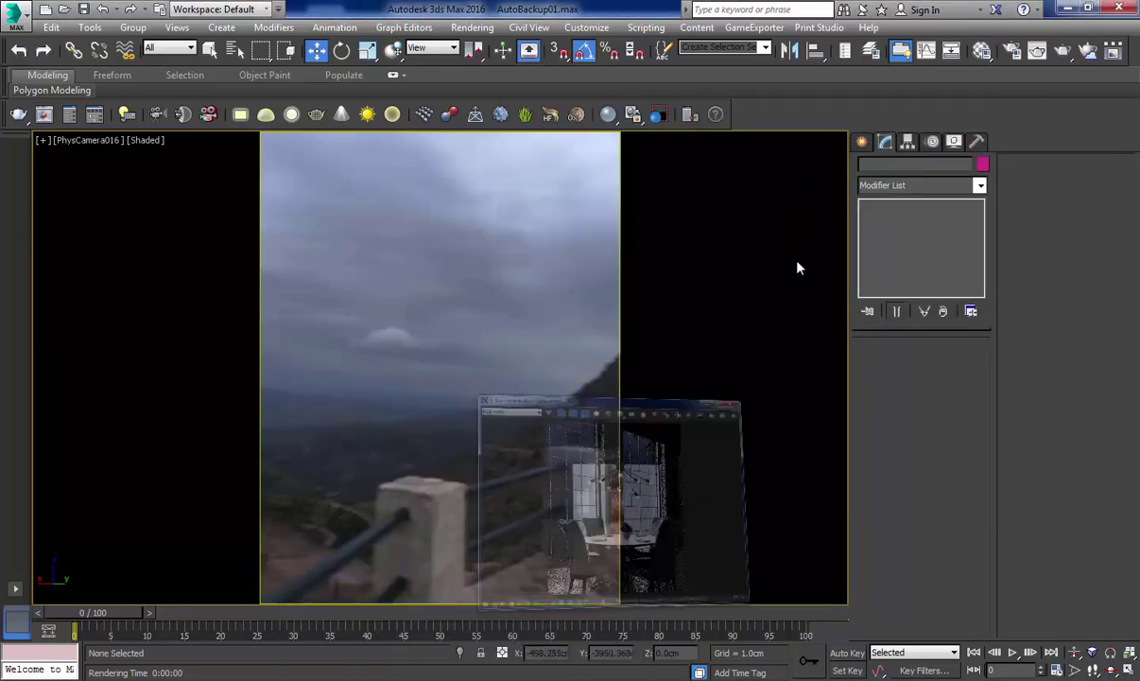
left_click(974, 137)
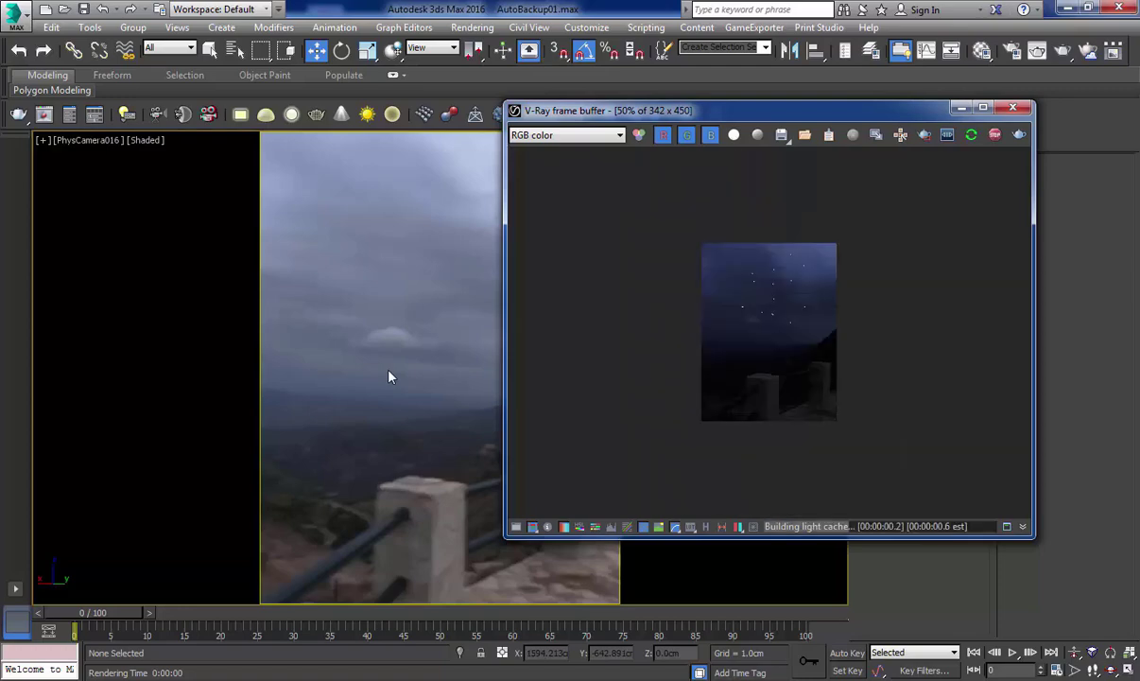
double_click(791, 345)
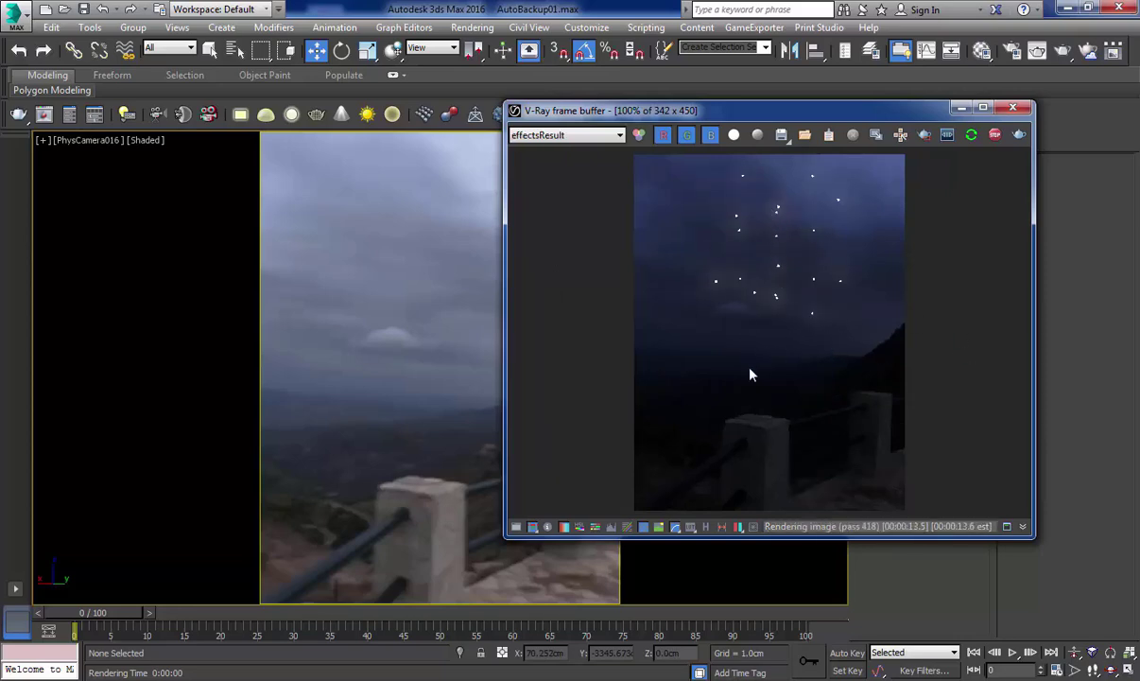
Raise the VRayHDRI environment map's render multiplier to 20, 30 and finally 40 in the Material Editor, and minimize the editor
left_click(981, 50)
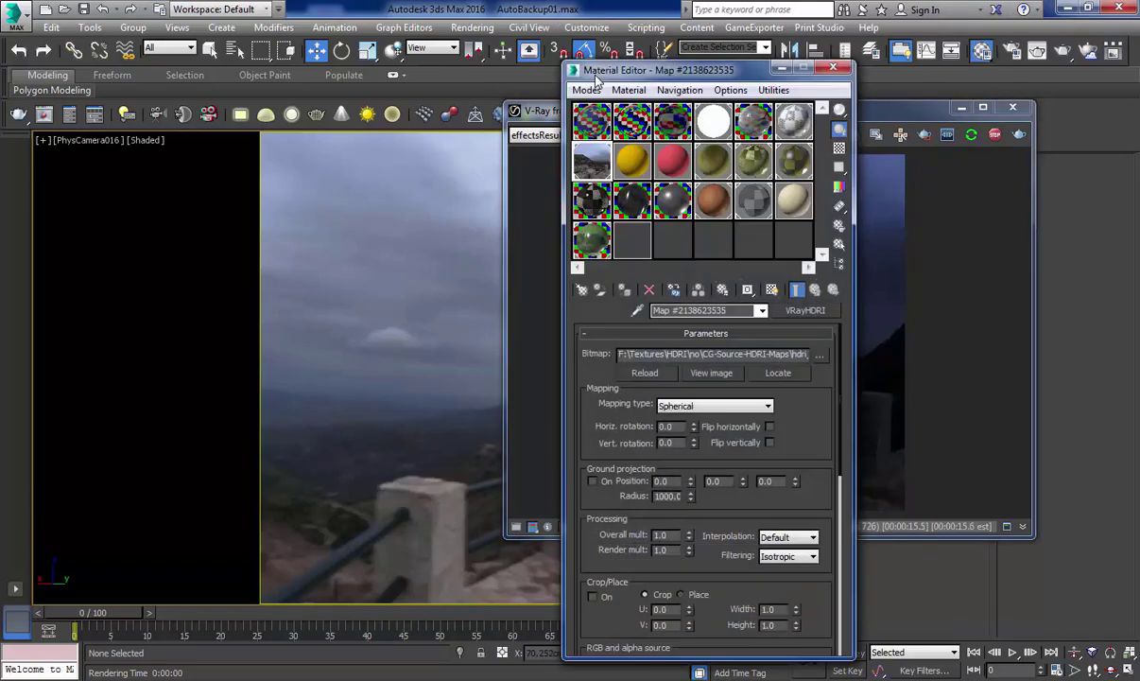
left_click_drag(756, 74, 459, 69)
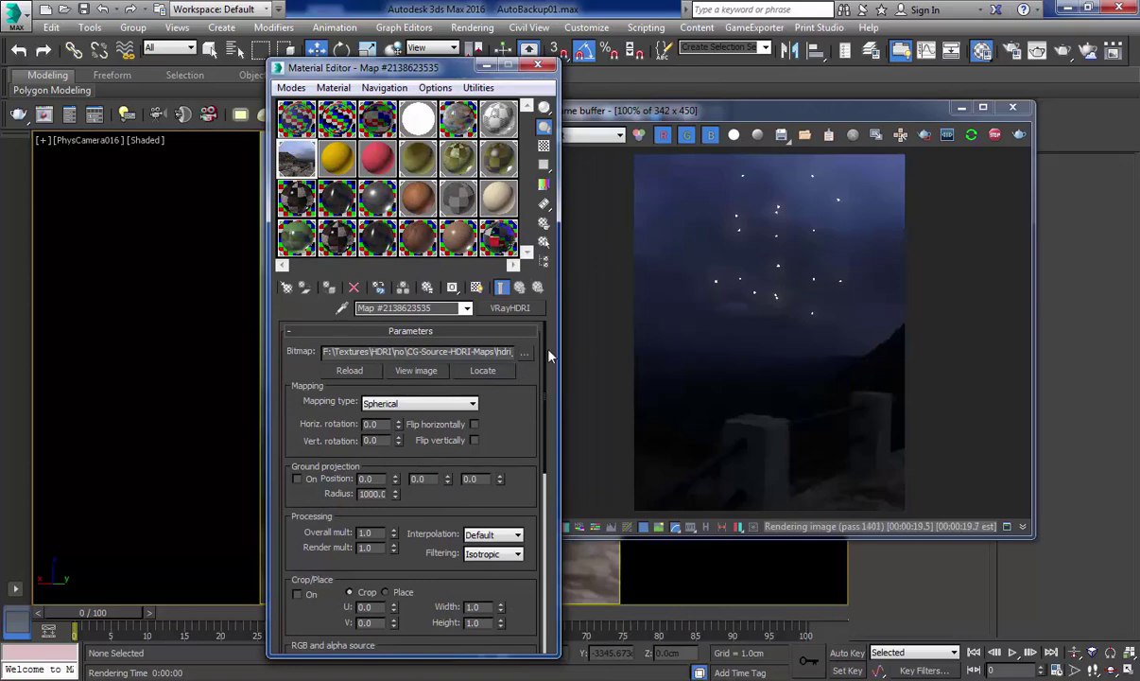
double_click(371, 548)
key("Return")
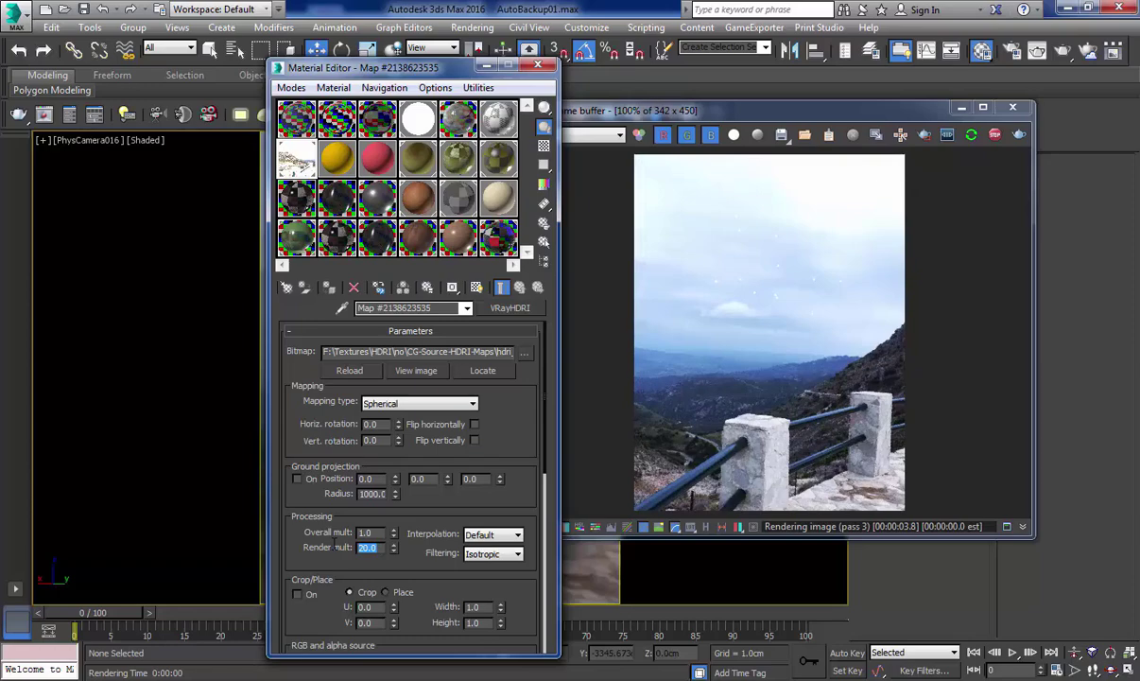
key("Return")
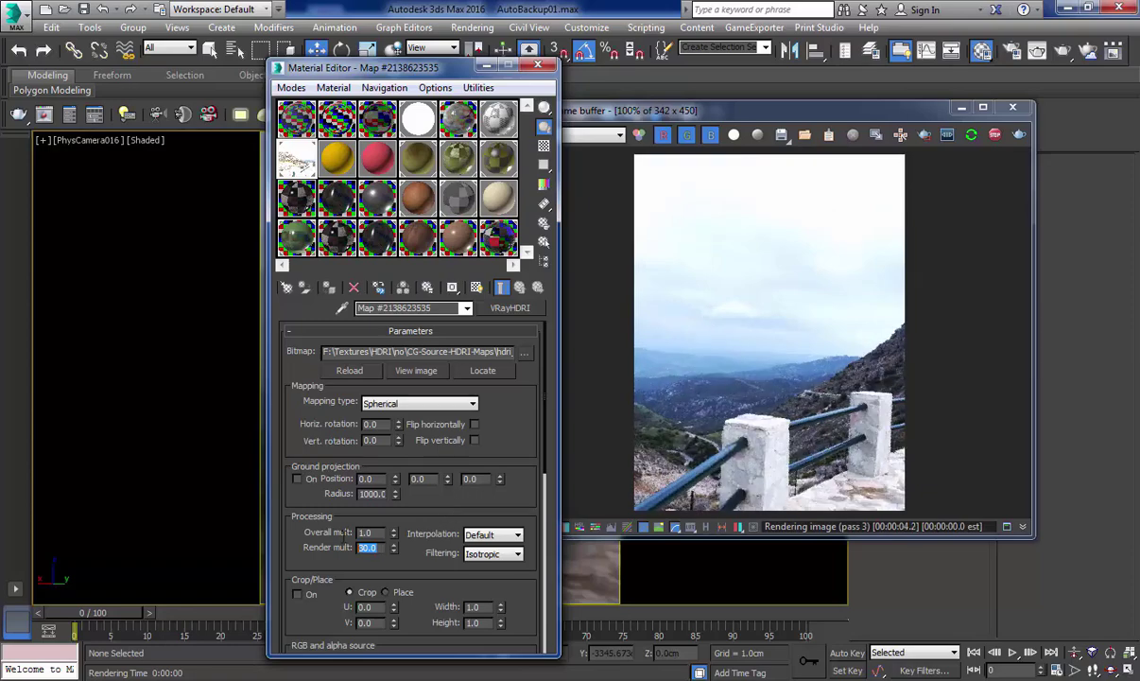
key("BackSpace")
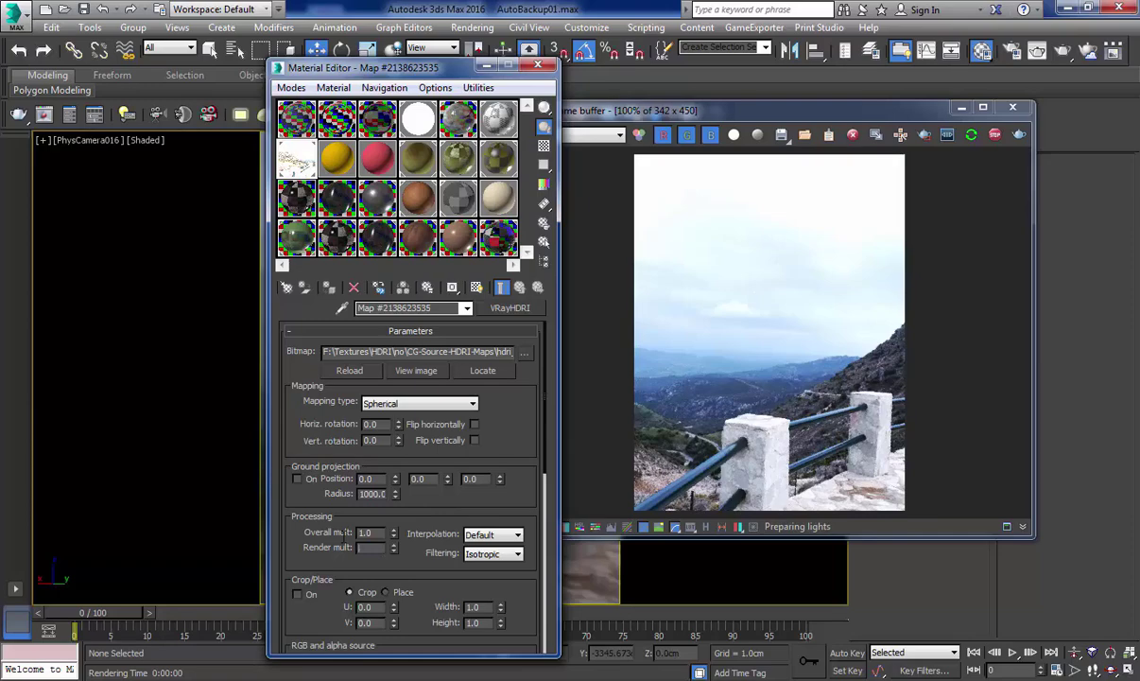
type("40")
key("Return")
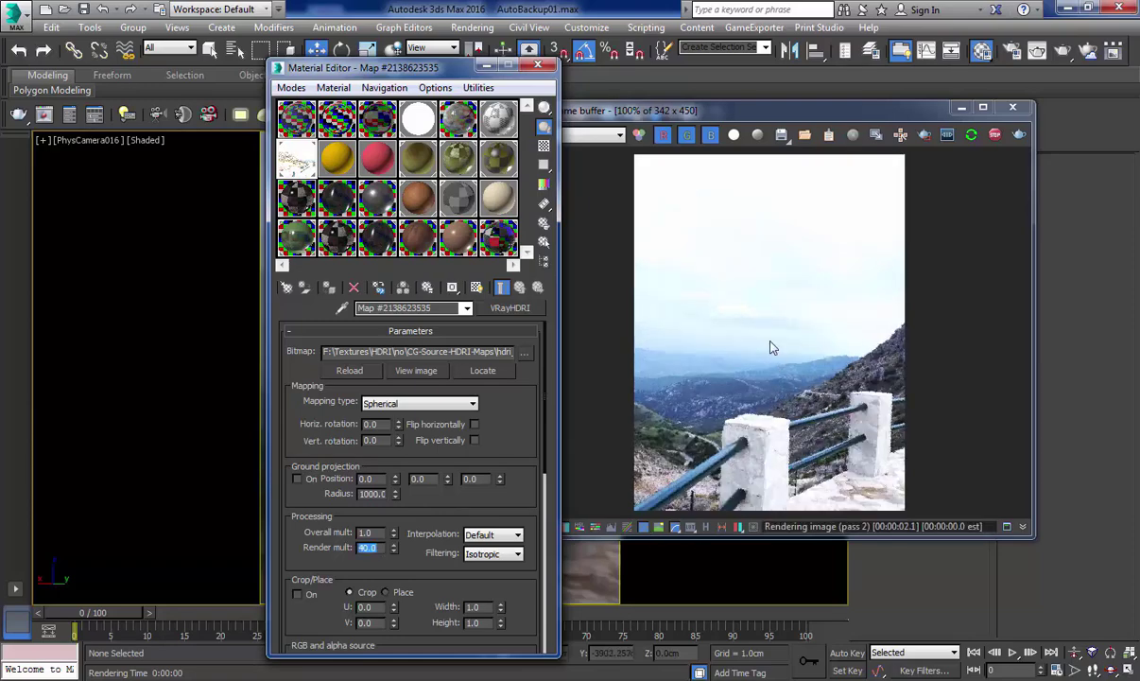
left_click_drag(378, 67, 334, 50)
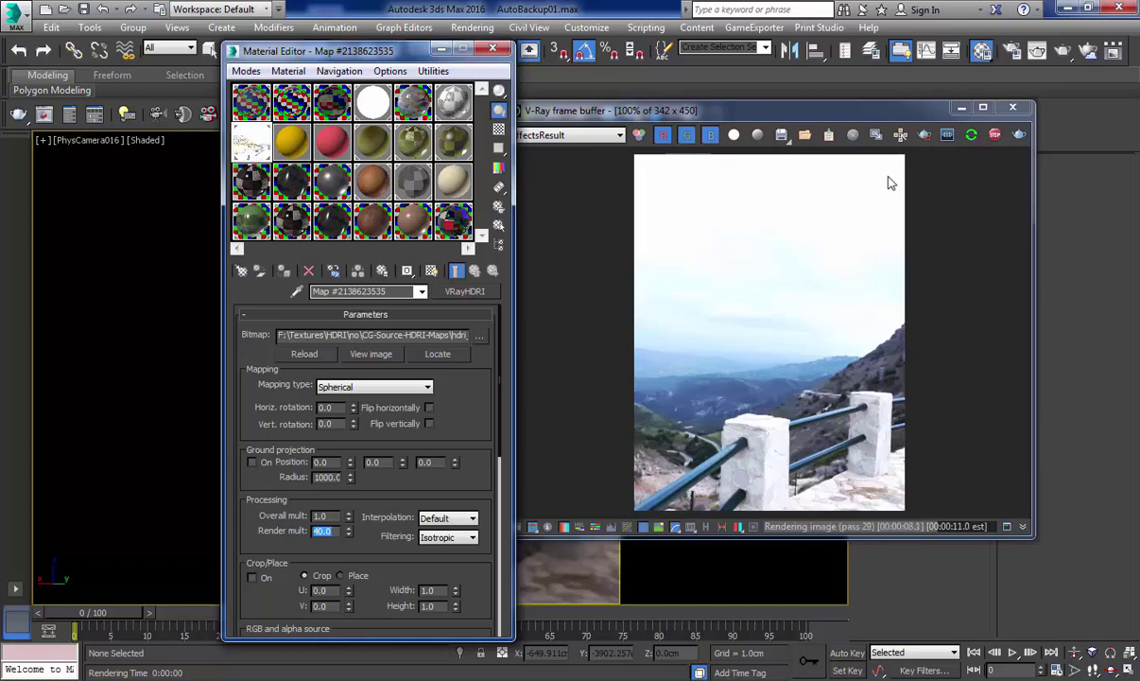
left_click(441, 50)
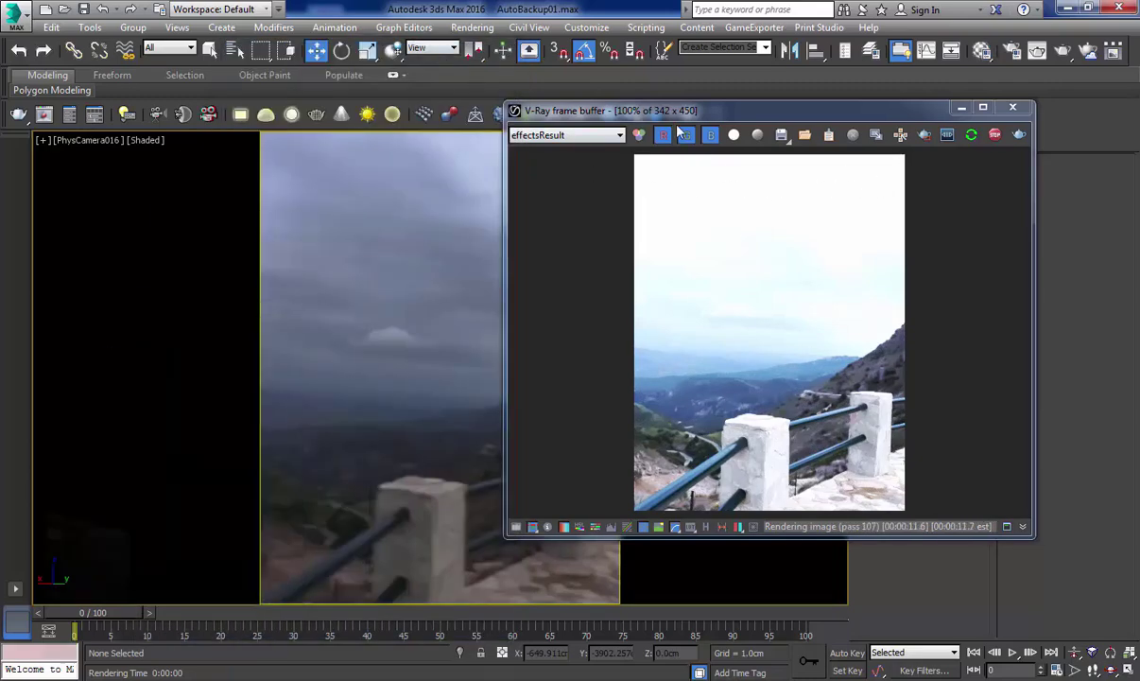
Stop the interactive render and unhide all scene objects
right_click(428, 306)
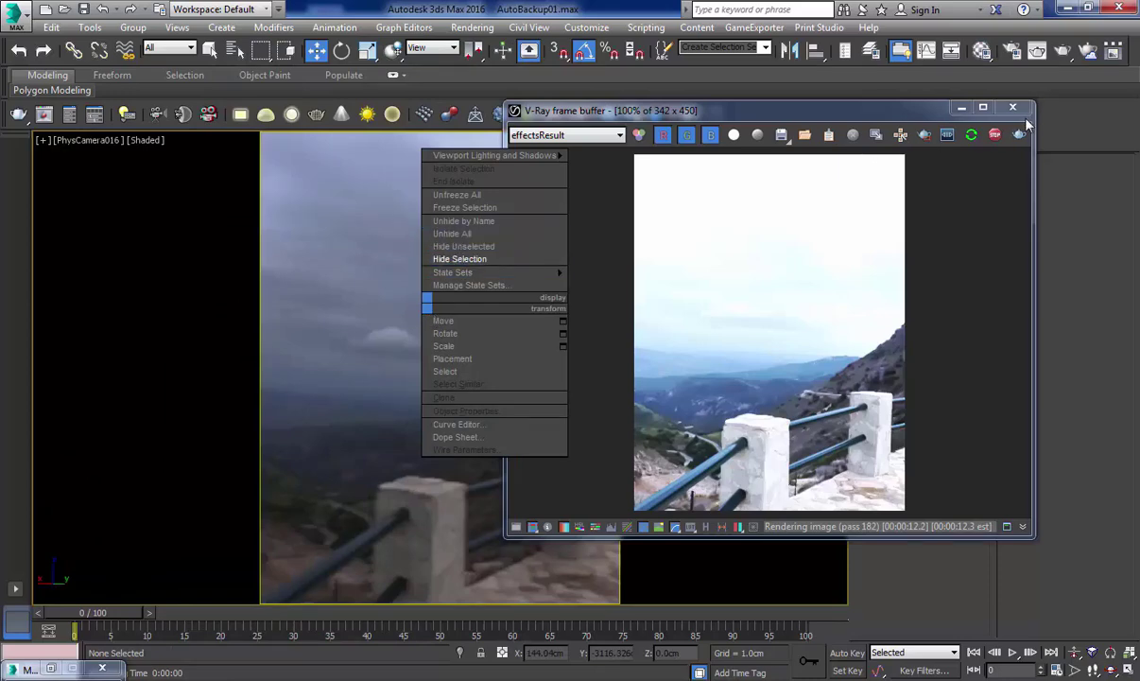
left_click(948, 125)
left_click(996, 135)
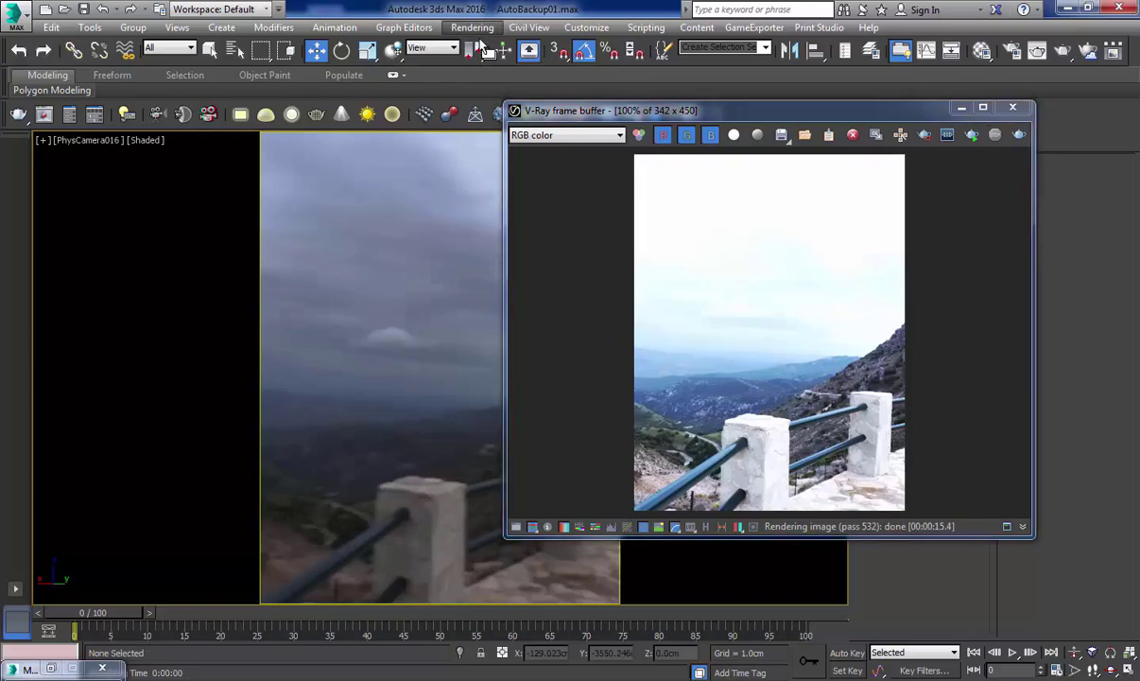
right_click(380, 317)
left_click(421, 248)
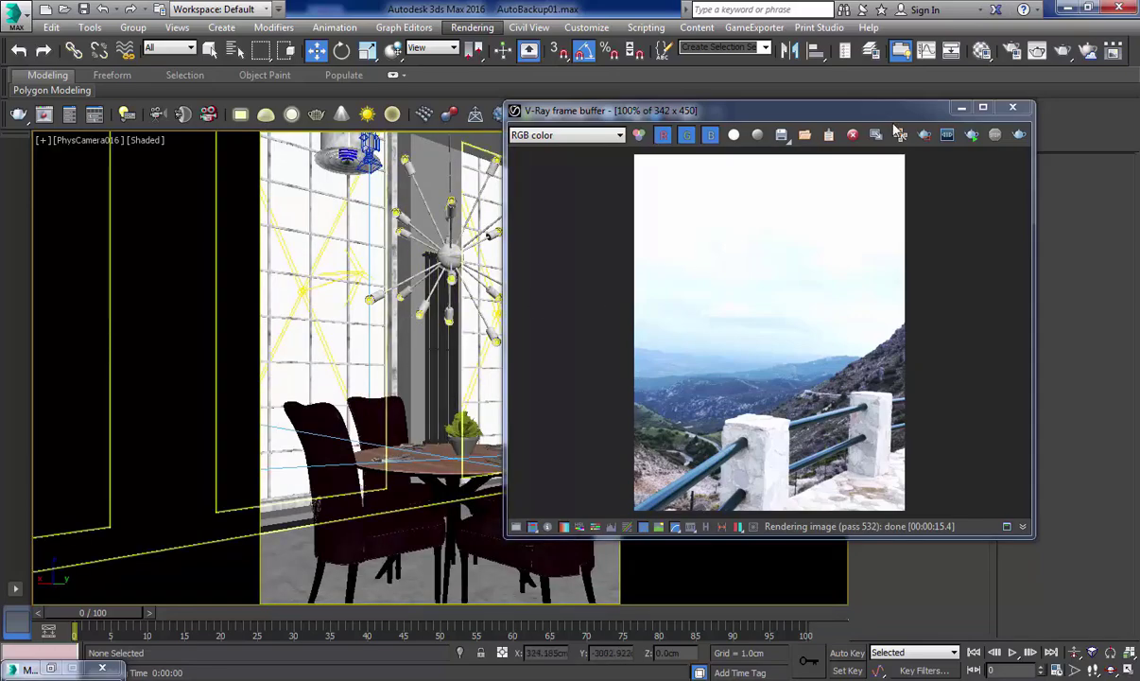
Render the dining area from the current camera in the V-Ray frame buffer and close the V-Ray messages
left_click_drag(837, 113, 878, 80)
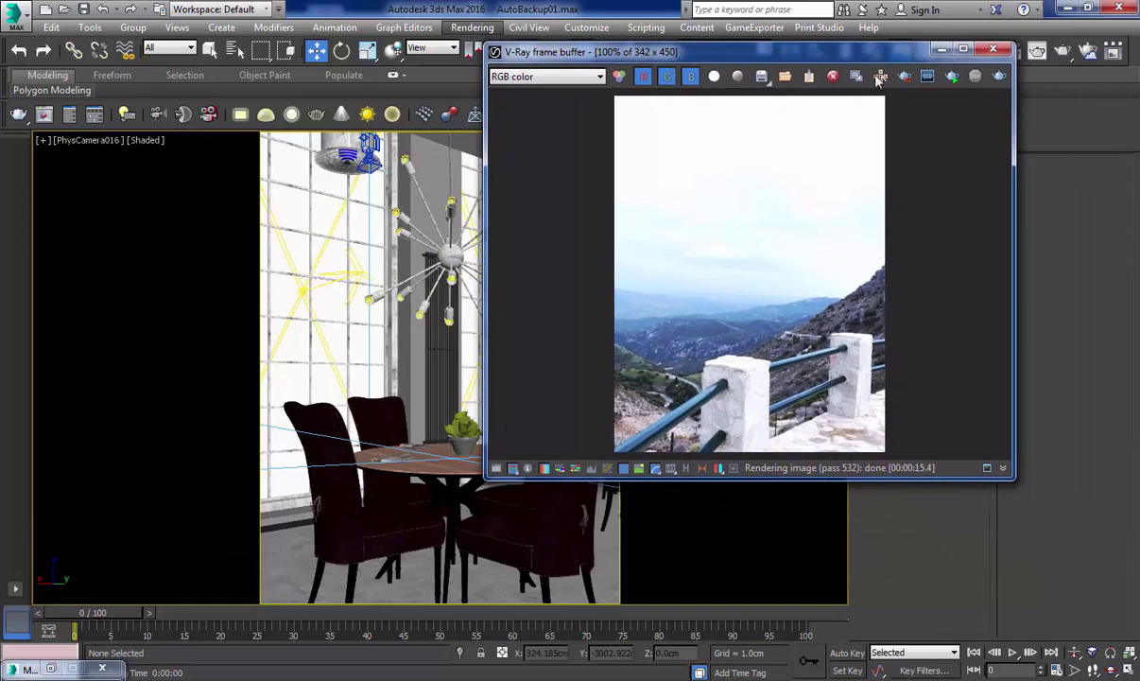
left_click(999, 76)
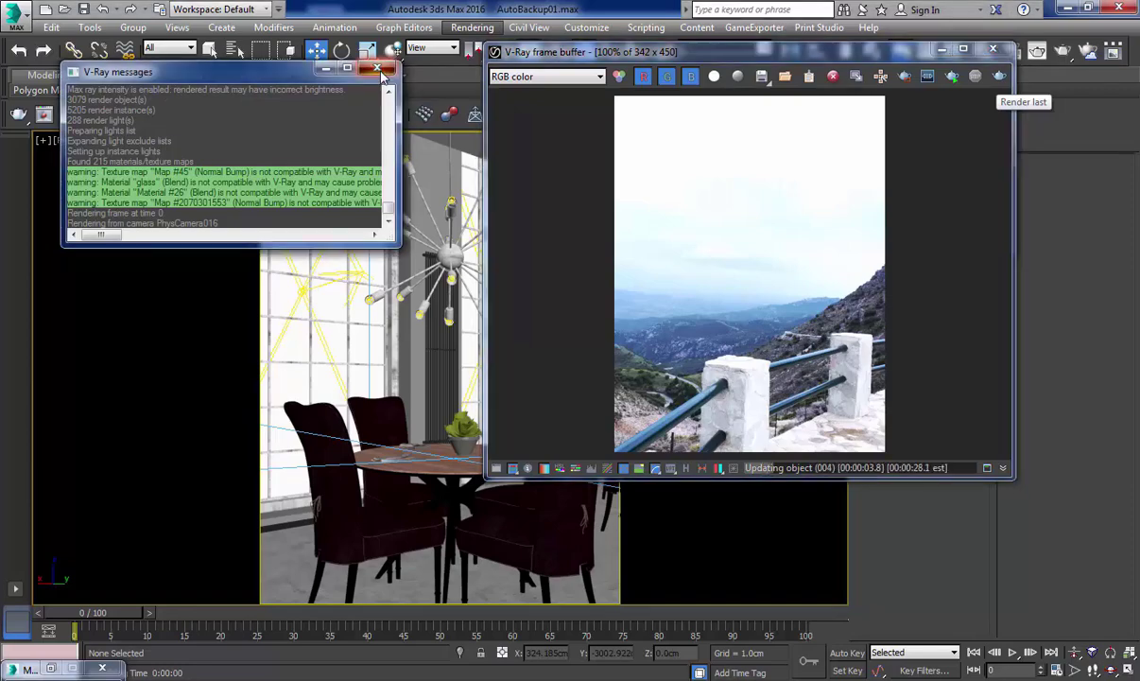
left_click(378, 69)
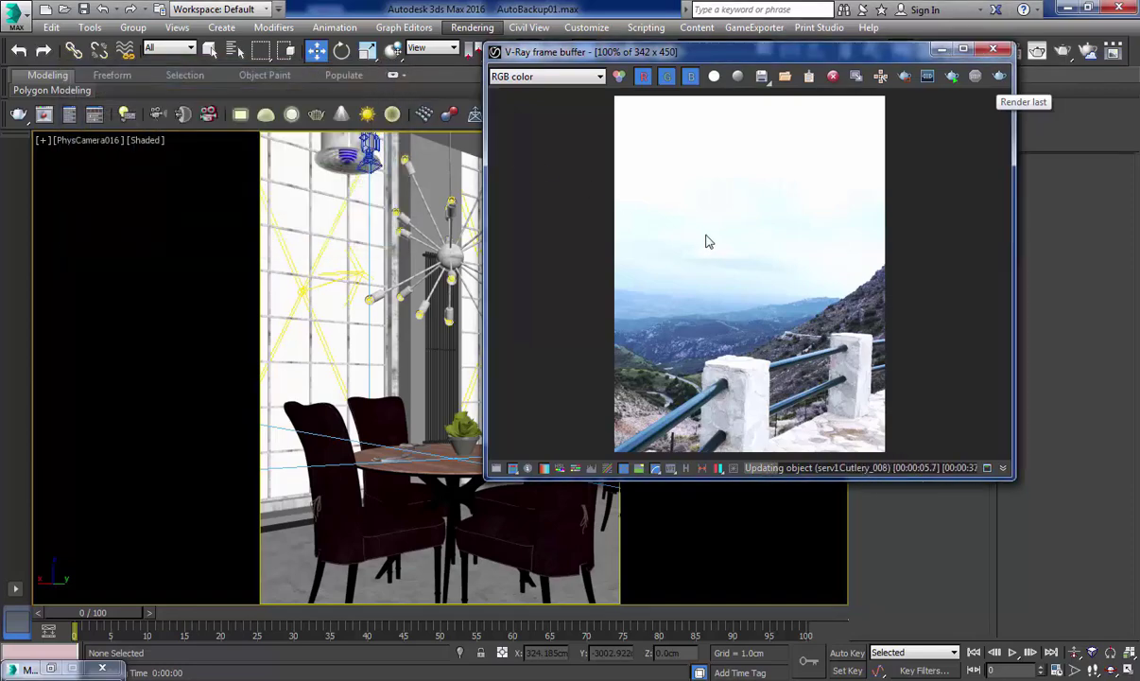
scroll(709, 269, "up", 1)
scroll(708, 267, "down", 2)
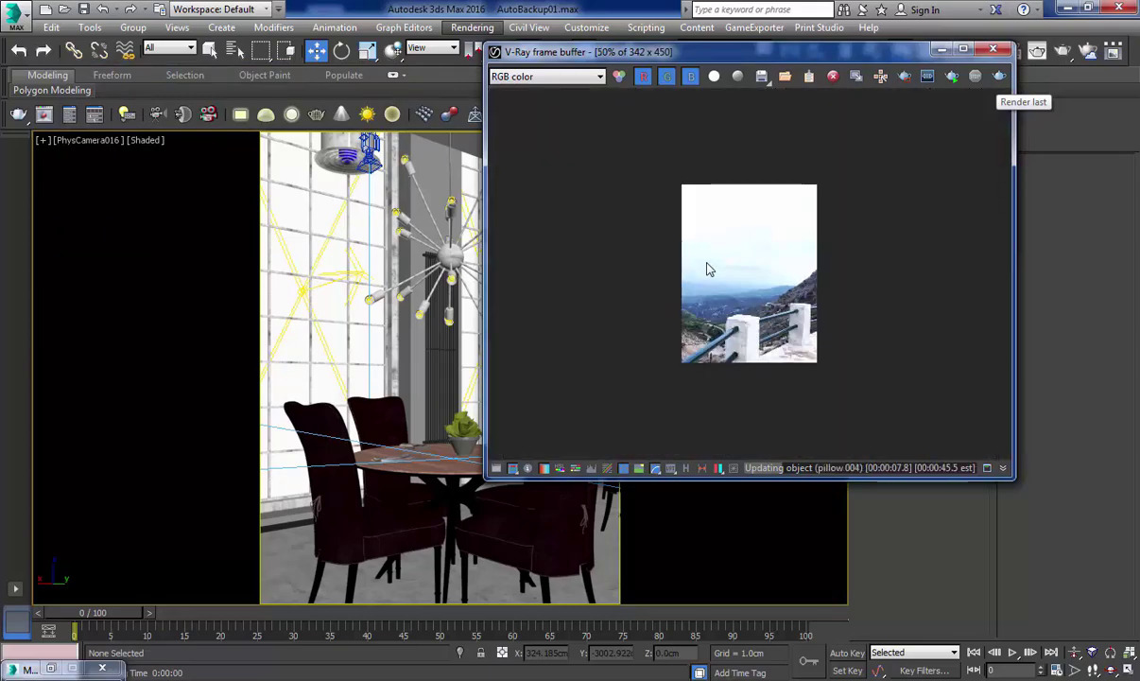
scroll(702, 283, "up", 1)
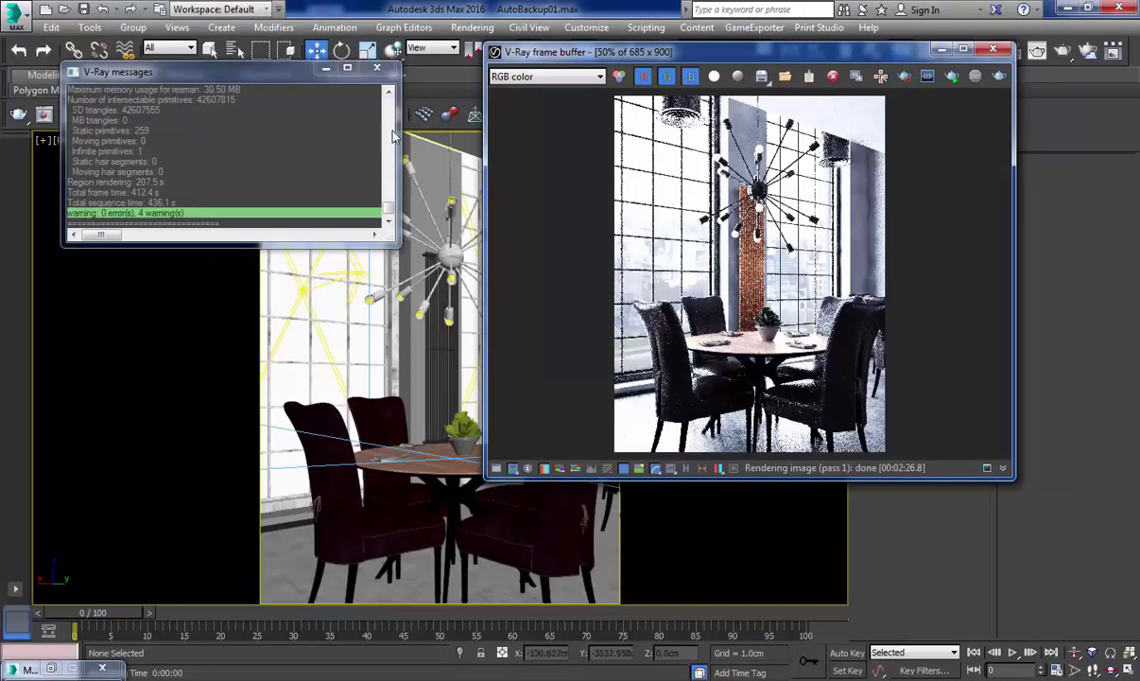
left_click(377, 71)
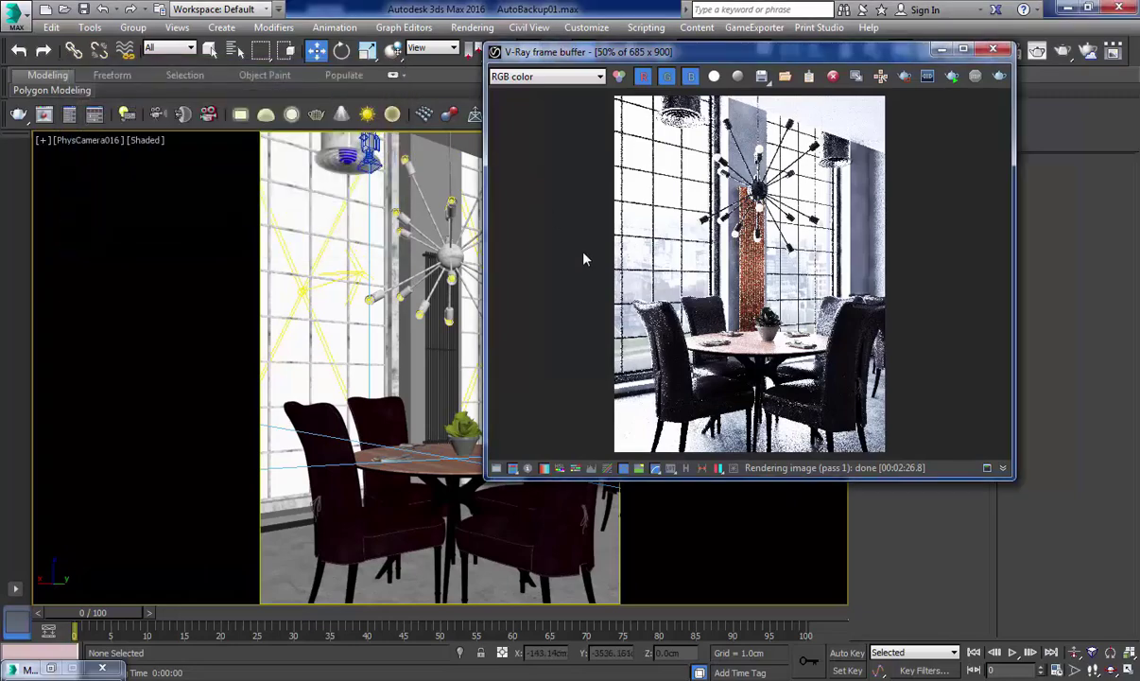
Show the frame buffer's color corrections, lower the exposure to 0.97, and reset the Exposure correction to its defaults
left_click(496, 468)
left_click_drag(945, 54, 570, 124)
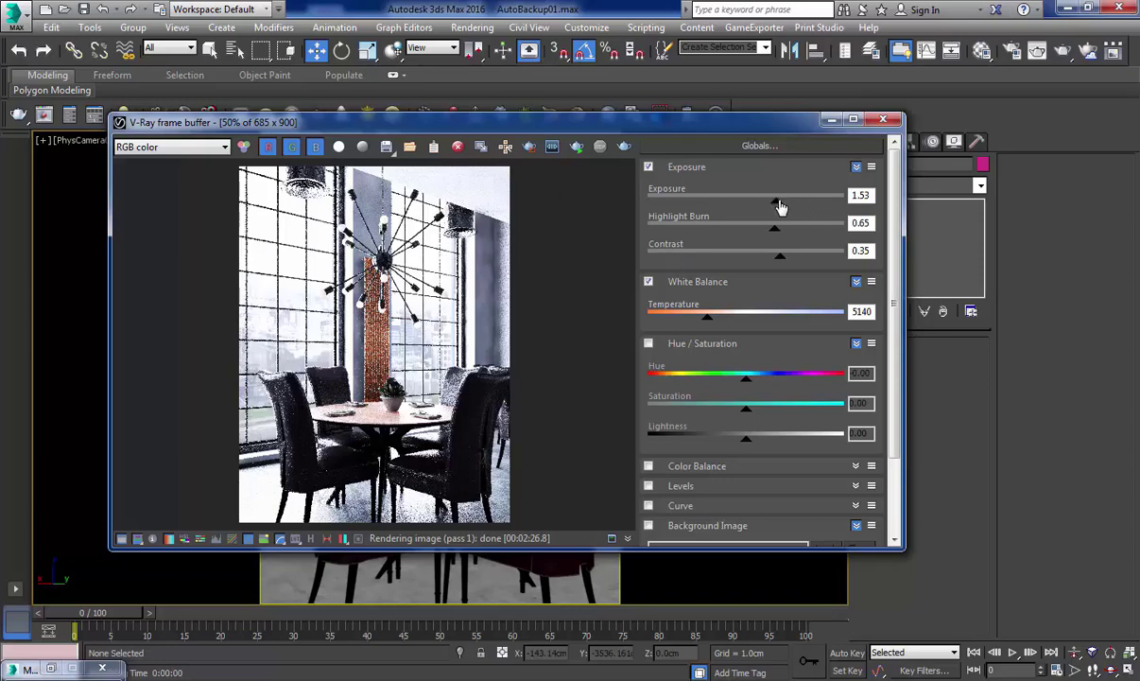
left_click_drag(776, 206, 767, 208)
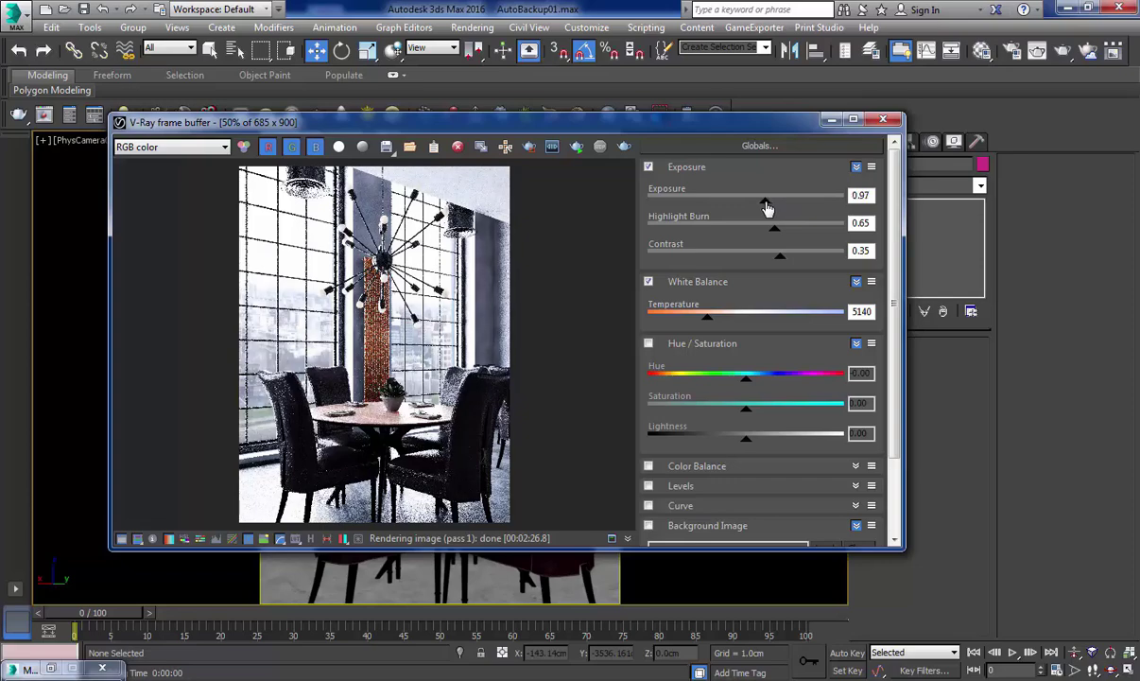
left_click(872, 167)
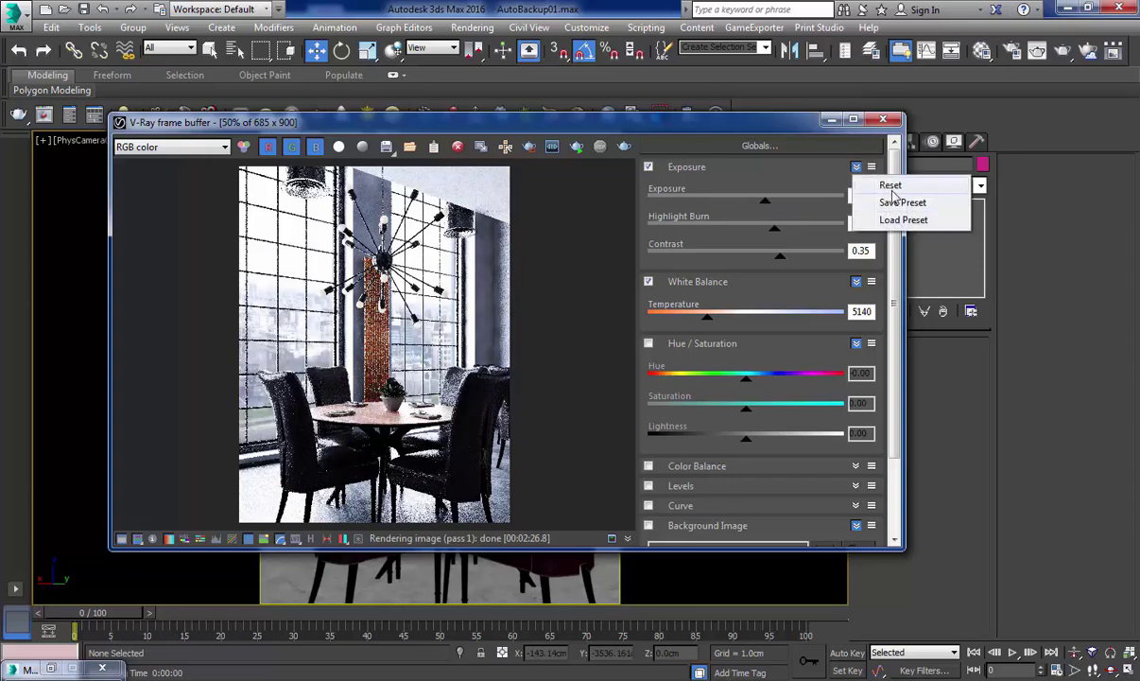
left_click(887, 185)
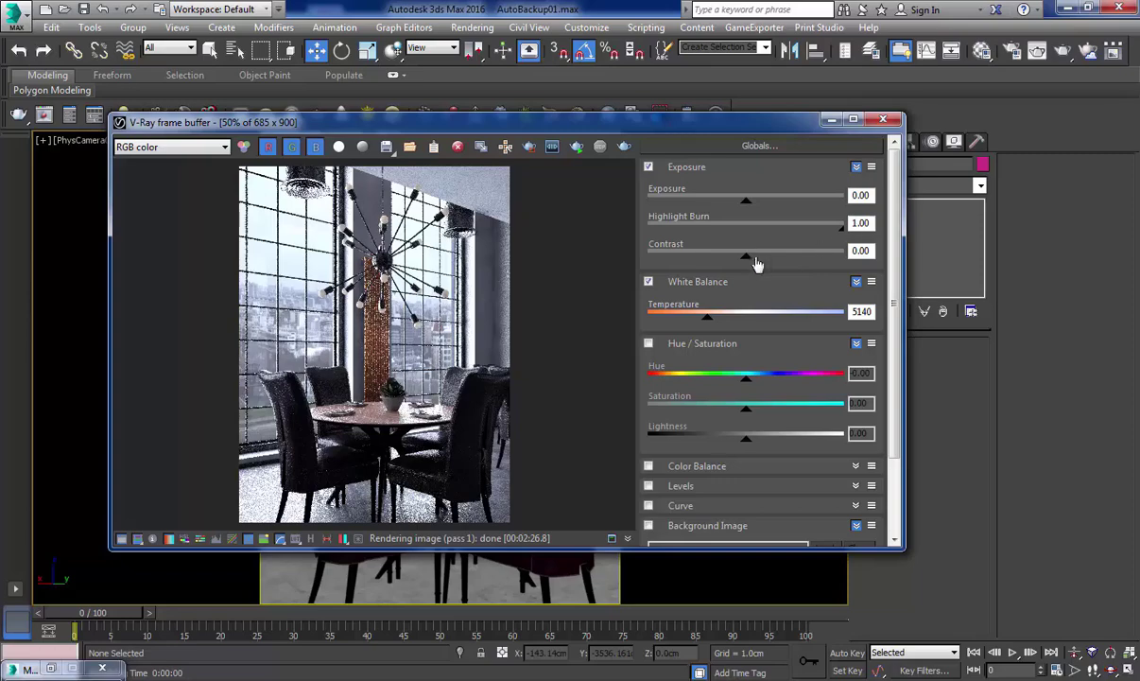
Set the render's contrast correction to 0.13 and its exposure to 0.77
left_click_drag(757, 263, 762, 263)
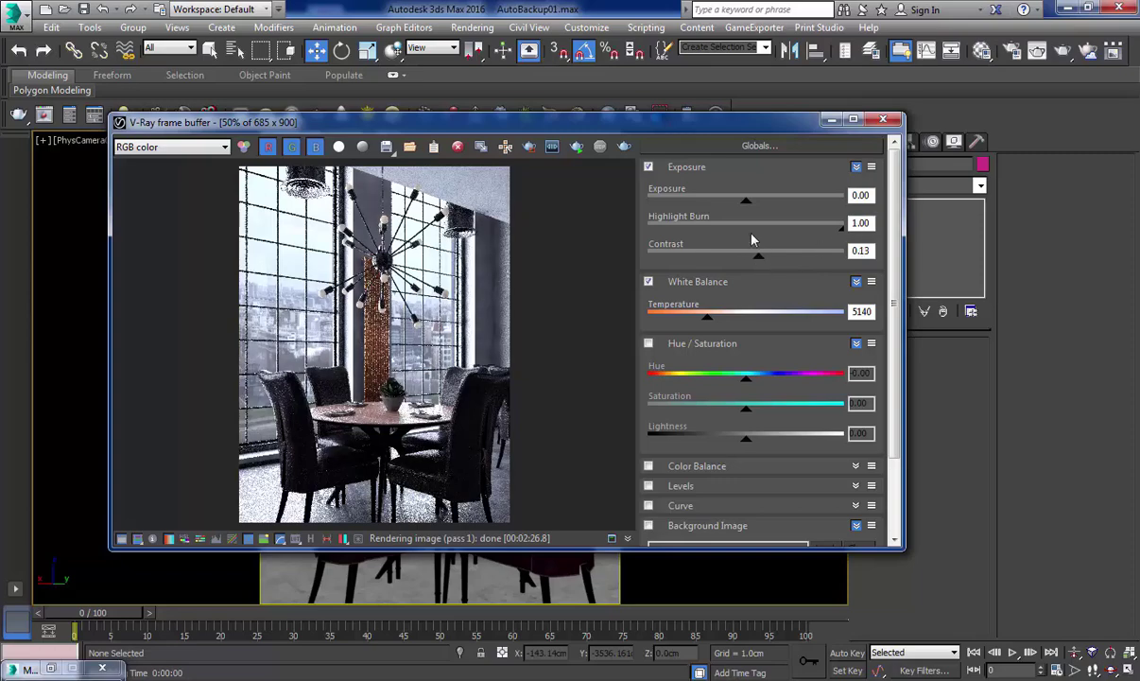
left_click_drag(747, 206, 757, 206)
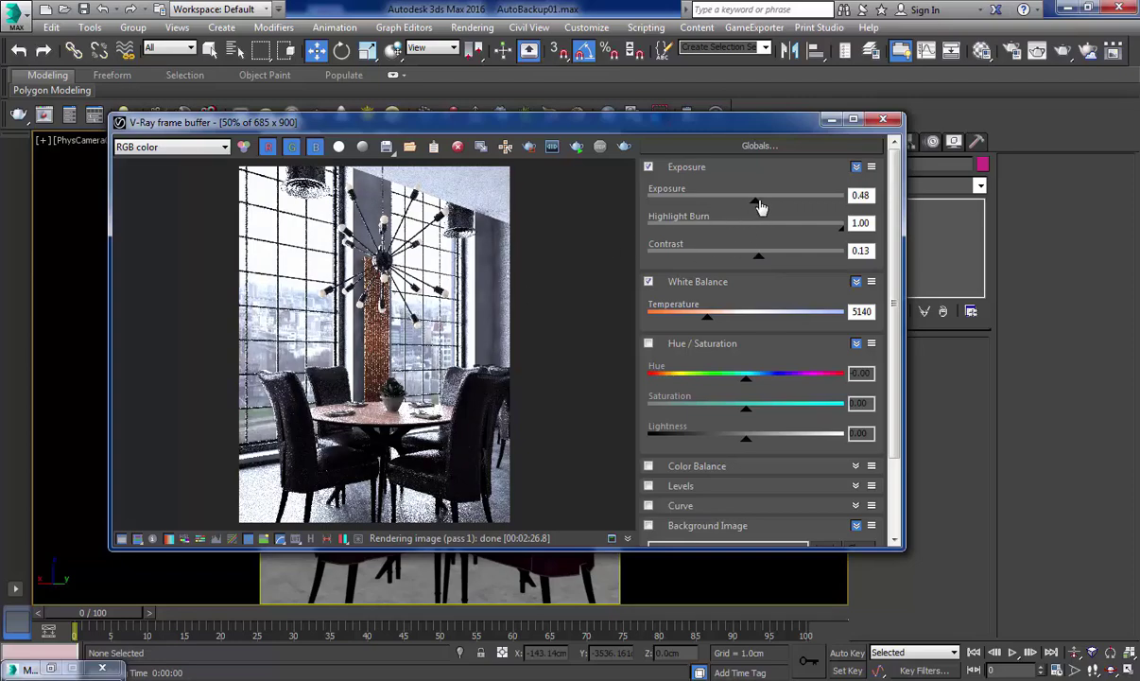
left_click_drag(758, 206, 764, 206)
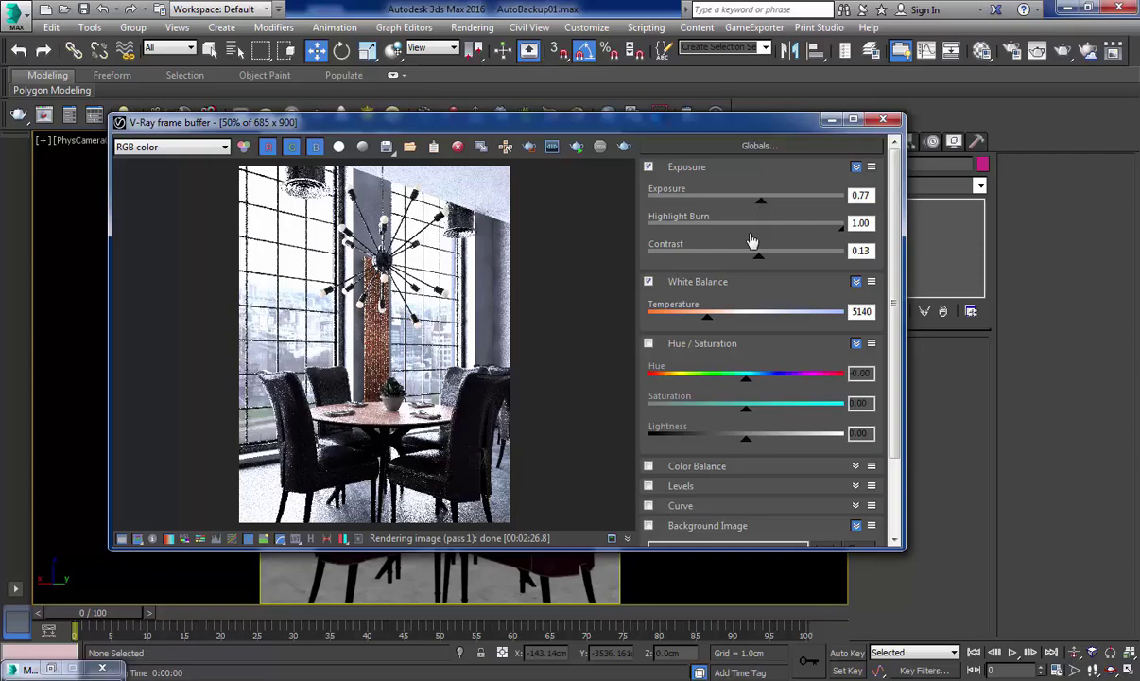
Enlarge the V-Ray frame buffer window and view the render at 100%
left_click_drag(653, 122, 634, 33)
left_click_drag(884, 462, 1088, 648)
scroll(478, 416, "up", 2)
mouse_move(501, 435)
middle_mouse_down()
mouse_move(494, 238)
mouse_move(504, 417)
middle_mouse_up()
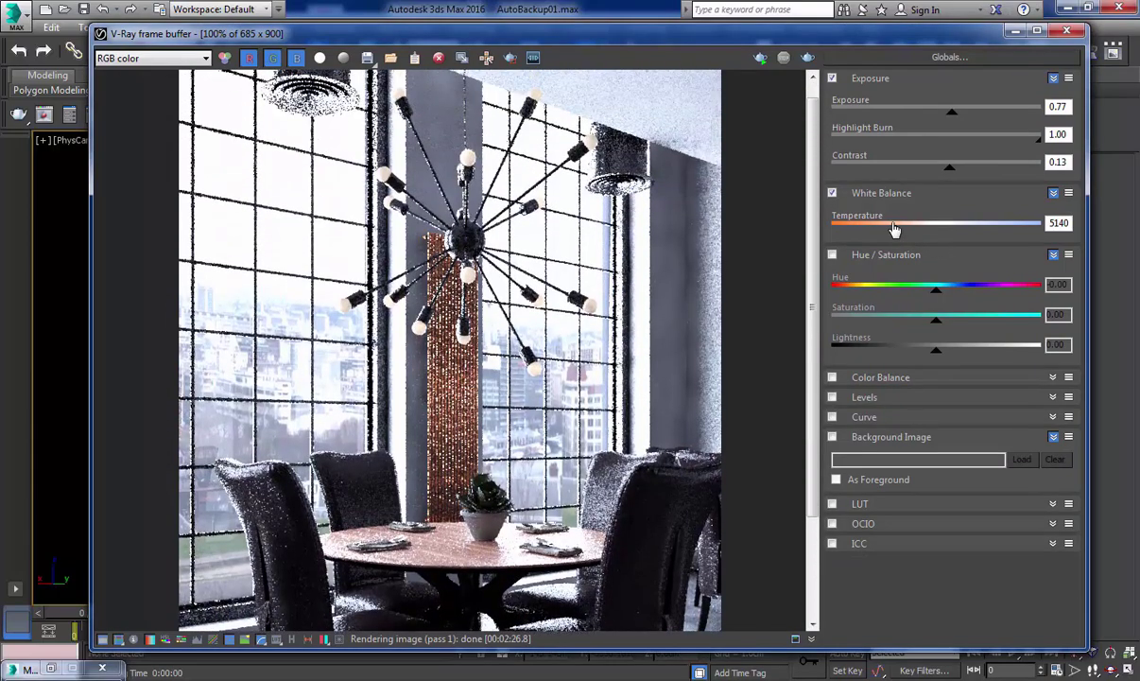
Raise the render's white balance temperature to 6275 and refine it to 6408
left_click_drag(895, 229, 933, 234)
middle_click_drag(515, 231, 514, 92)
middle_click_drag(513, 170, 506, 333)
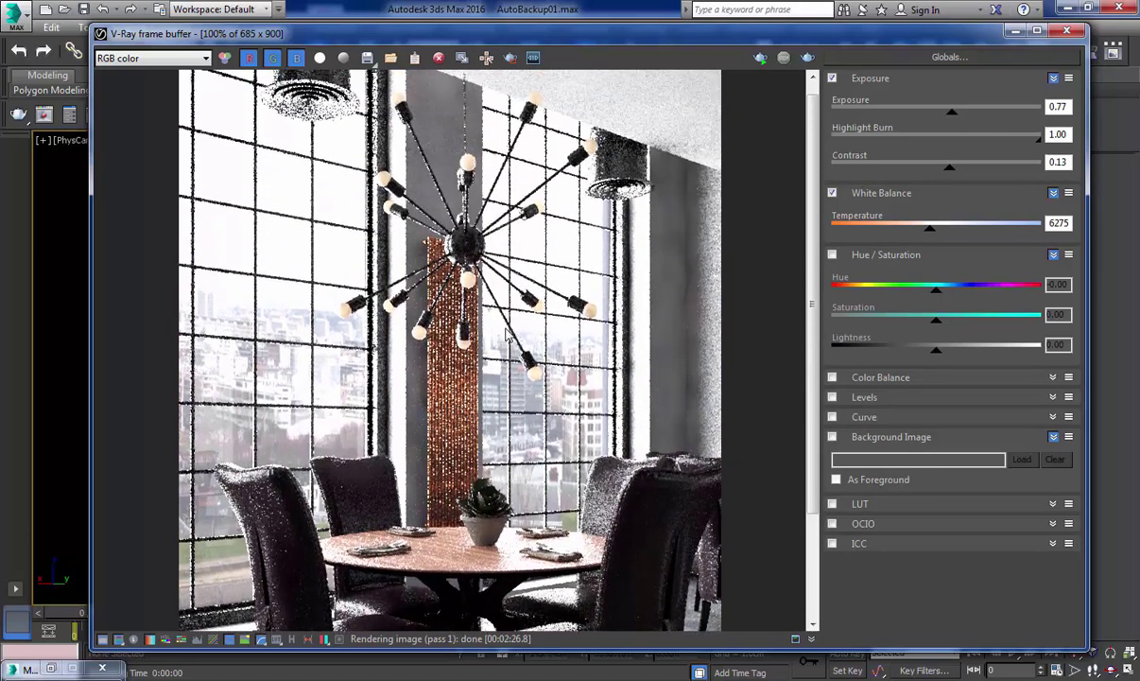
scroll(506, 333, "down", 3)
scroll(506, 333, "up", 3)
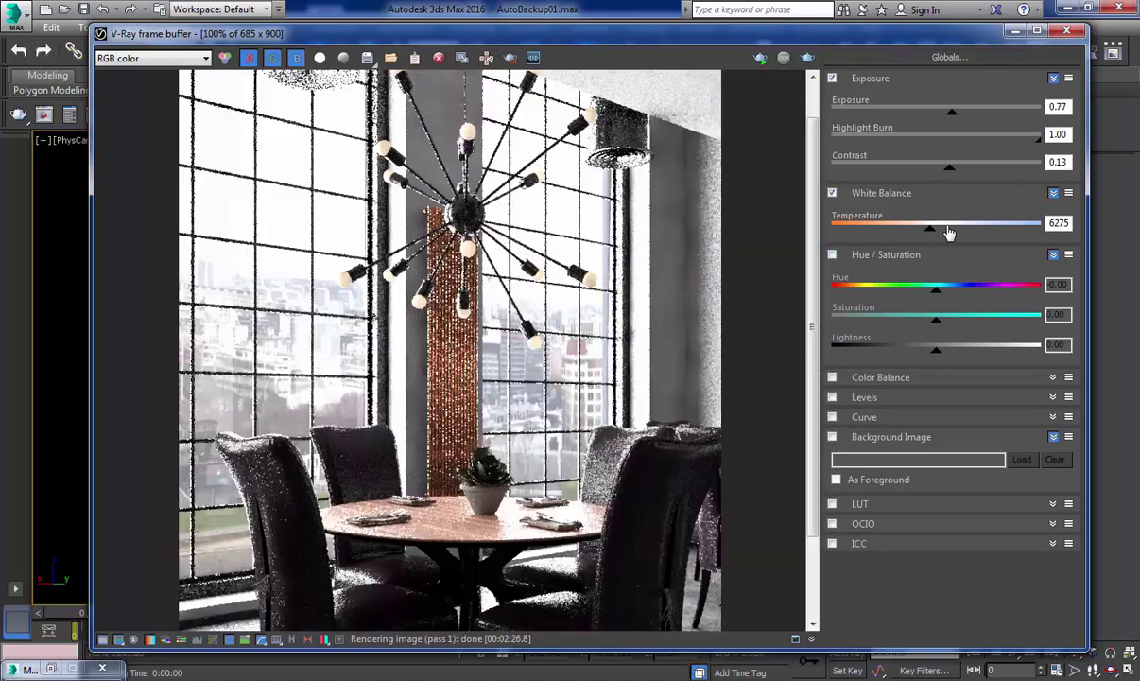
middle_click_drag(519, 347, 518, 243)
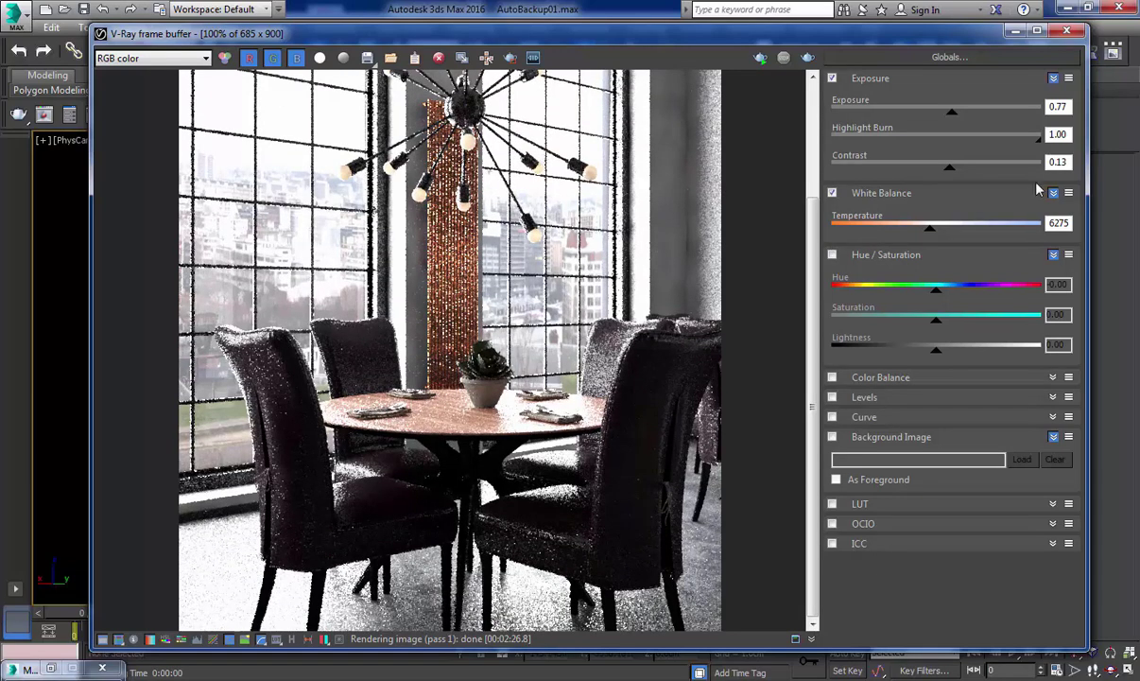
left_click_drag(929, 235, 934, 235)
scroll(553, 368, "down", 1)
scroll(581, 338, "up", 1)
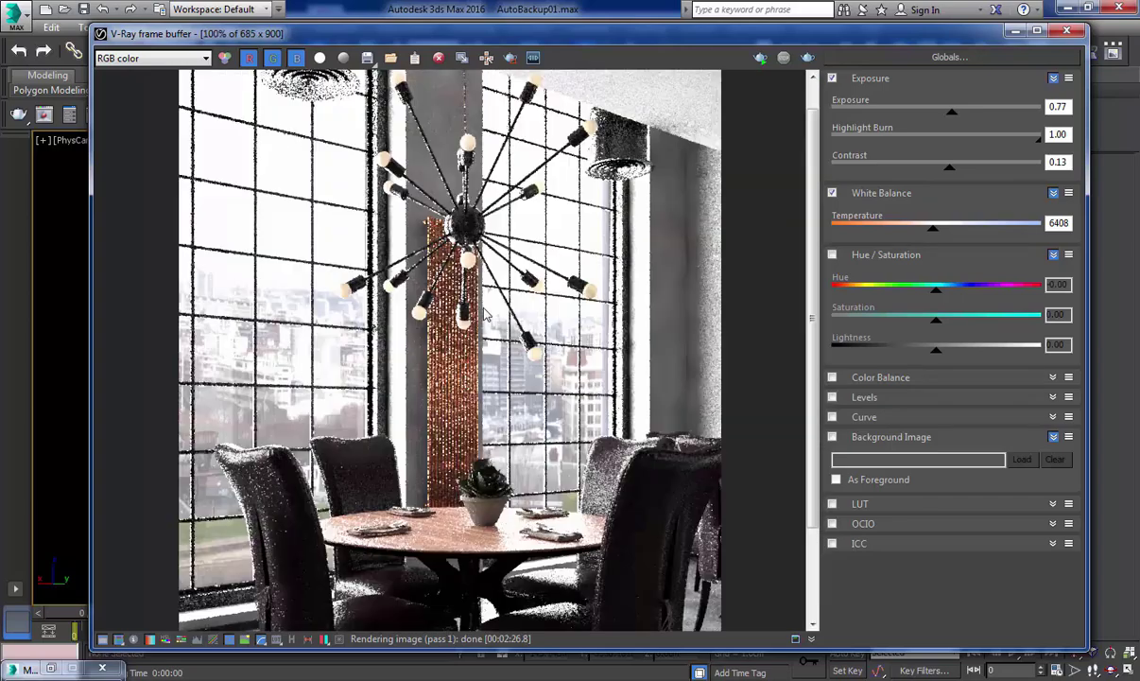
Examine the chandelier, windows, table and chairs in the corrected render at different zoom levels
scroll(582, 236, "up", 1)
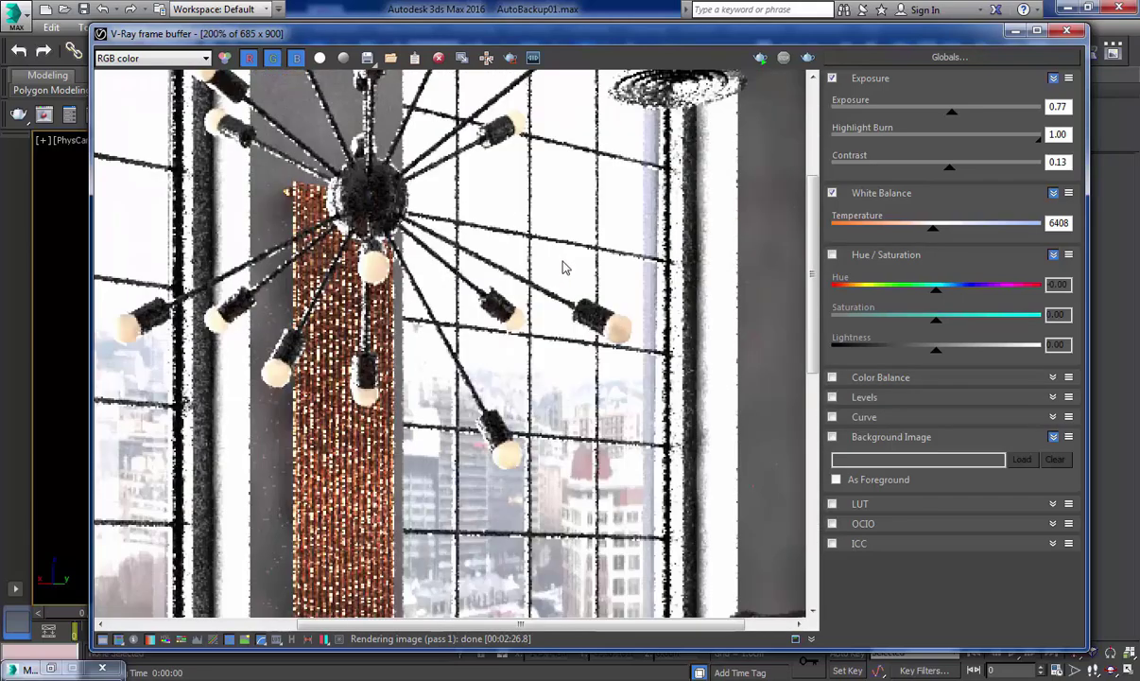
scroll(561, 268, "down", 1)
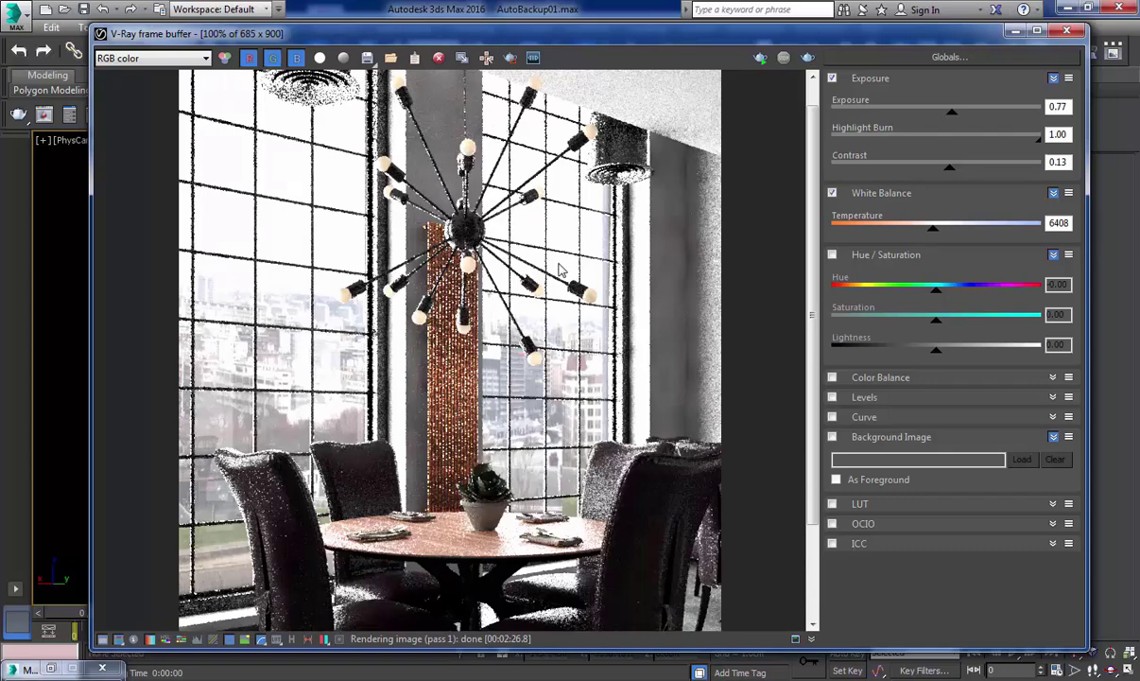
scroll(562, 270, "down", 1)
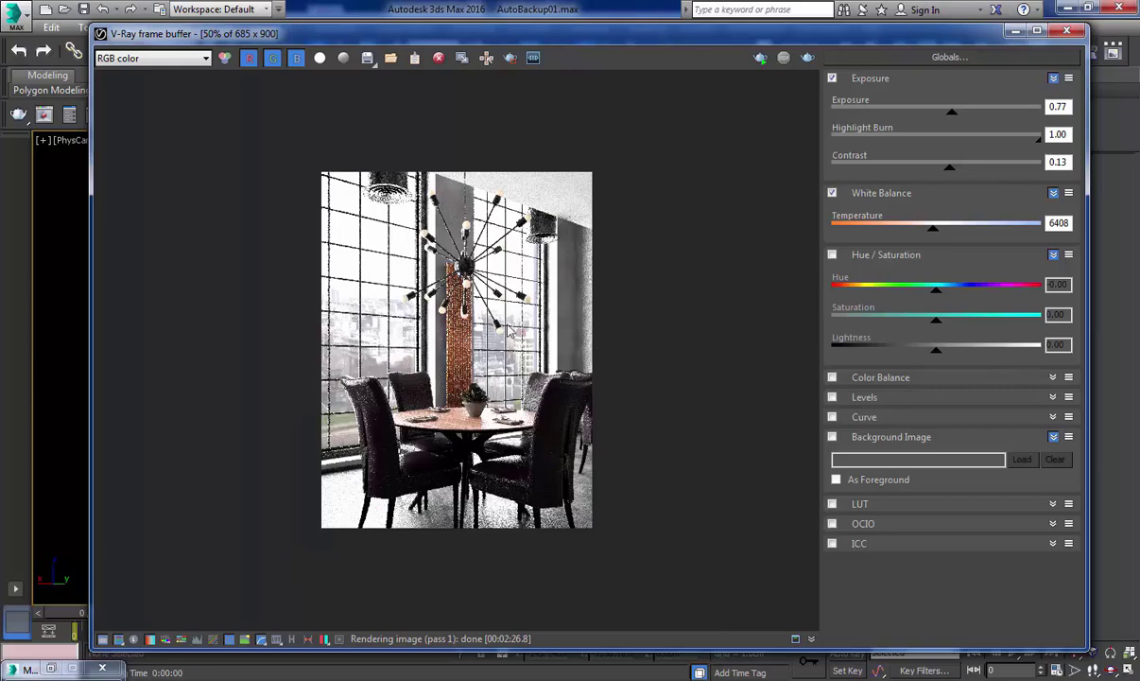
scroll(759, 184, "up", 1)
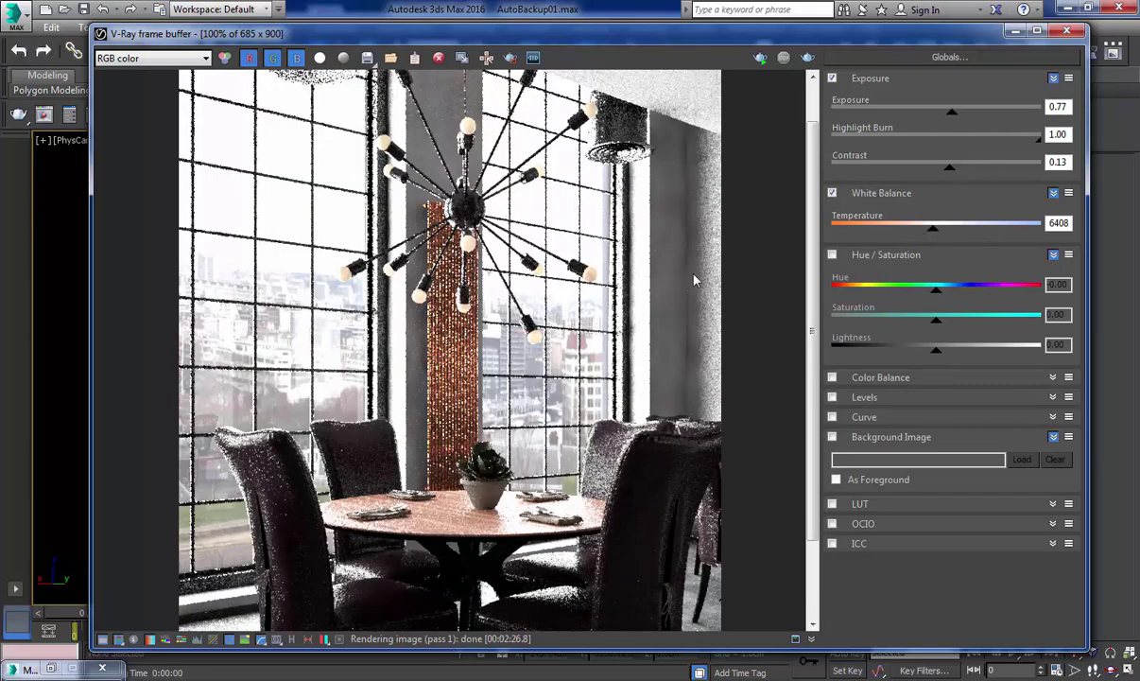
middle_click_drag(600, 276, 574, 170)
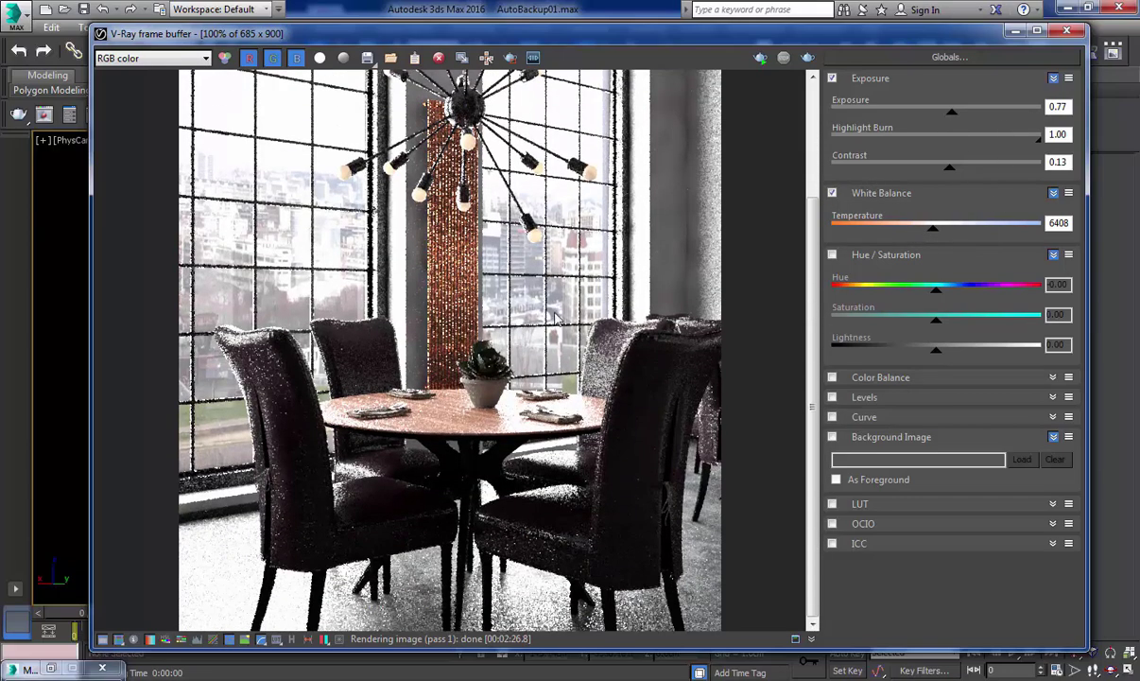
middle_click_drag(549, 382, 536, 450)
middle_click_drag(588, 158, 608, 373)
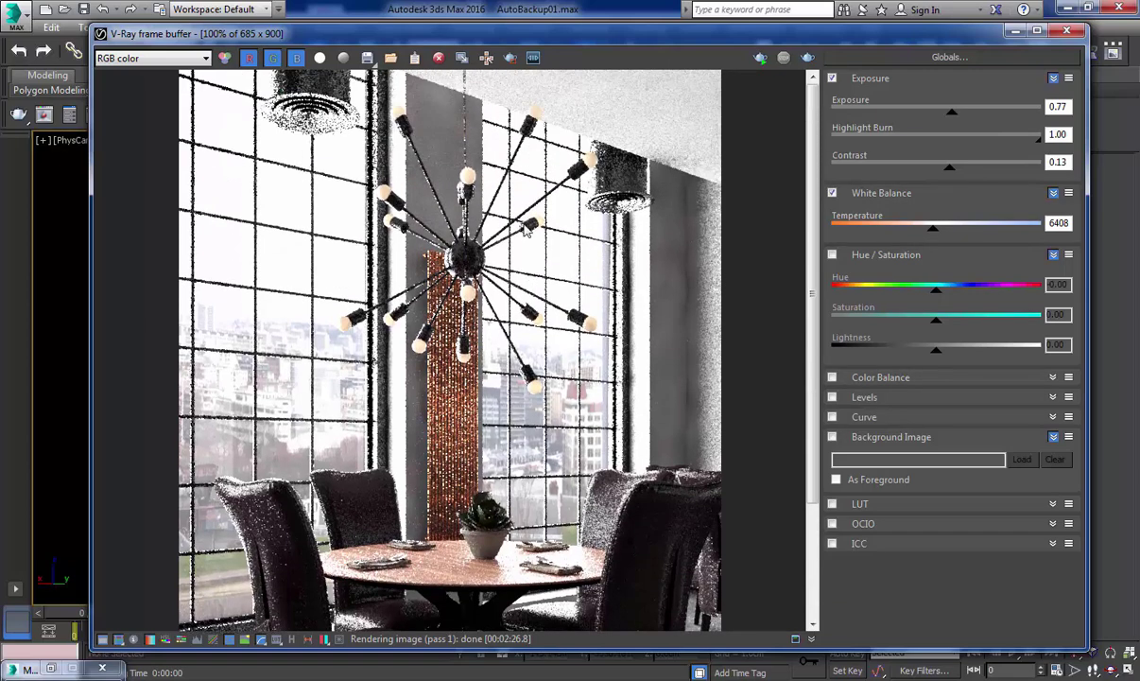
middle_click_drag(496, 215, 494, 194)
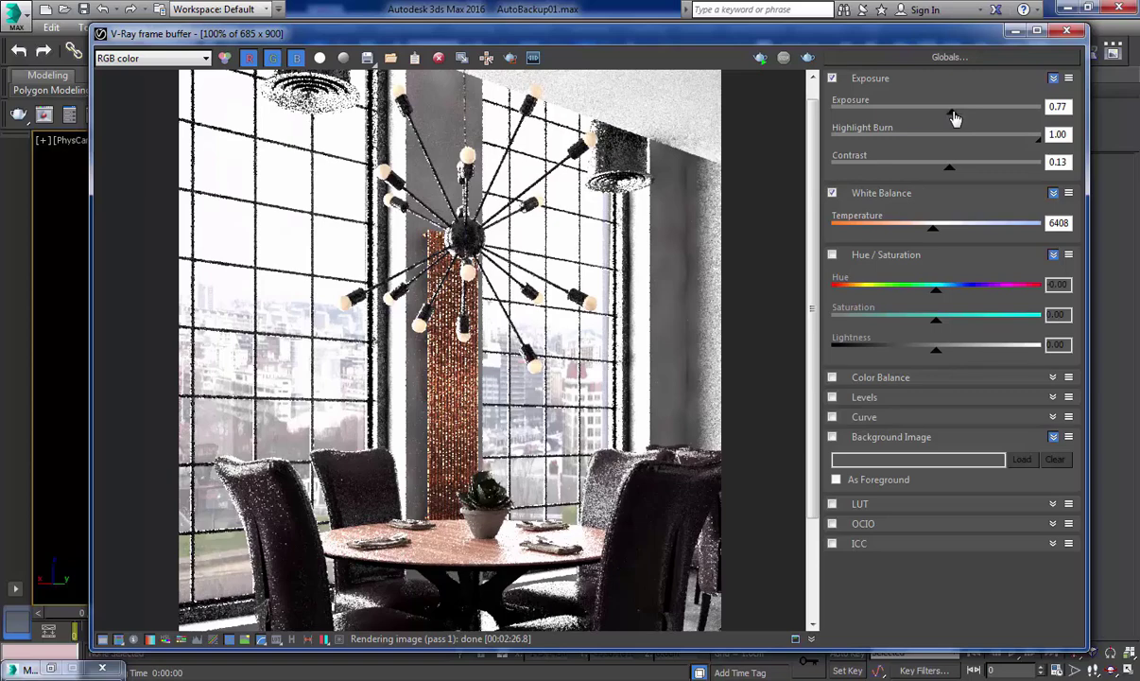
Set the contrast correction to 0.22 and the highlight burn to 0.66, and dismiss the chat notification
left_click_drag(954, 173, 960, 171)
mouse_move(1040, 134)
left_mouse_down()
mouse_move(959, 138)
mouse_move(970, 143)
left_mouse_up()
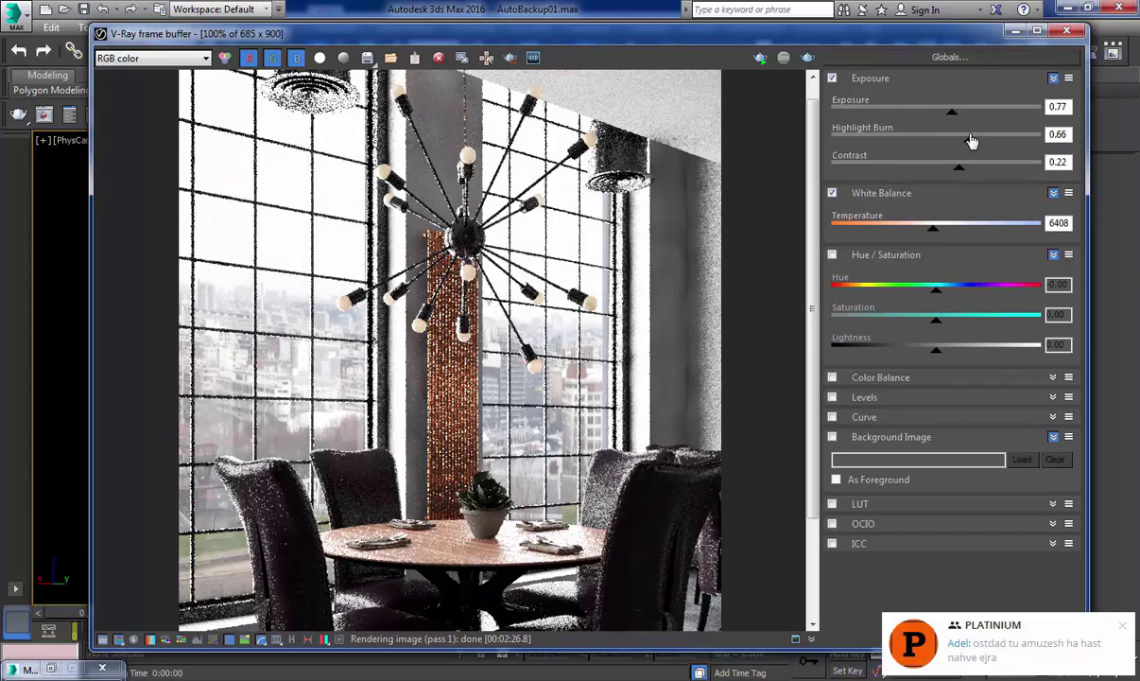
left_click(1123, 624)
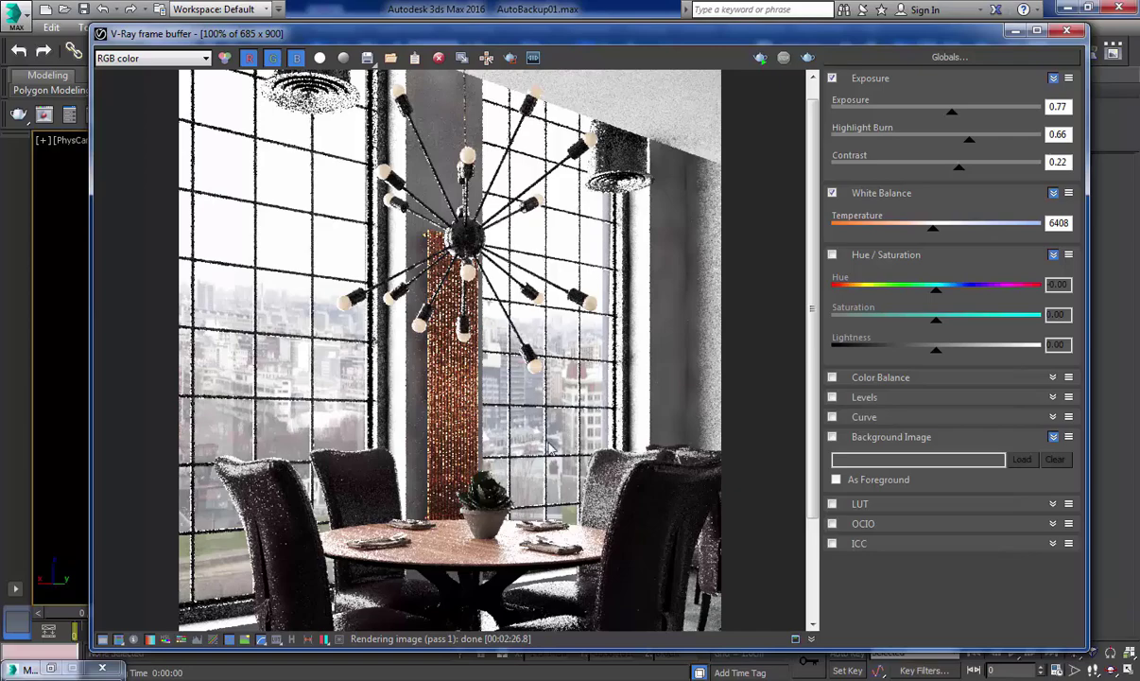
Check the corrected render, lower its exposure to 0.70, and minimize the frame buffer
middle_click_drag(459, 317, 451, 216)
scroll(451, 216, "down", 1)
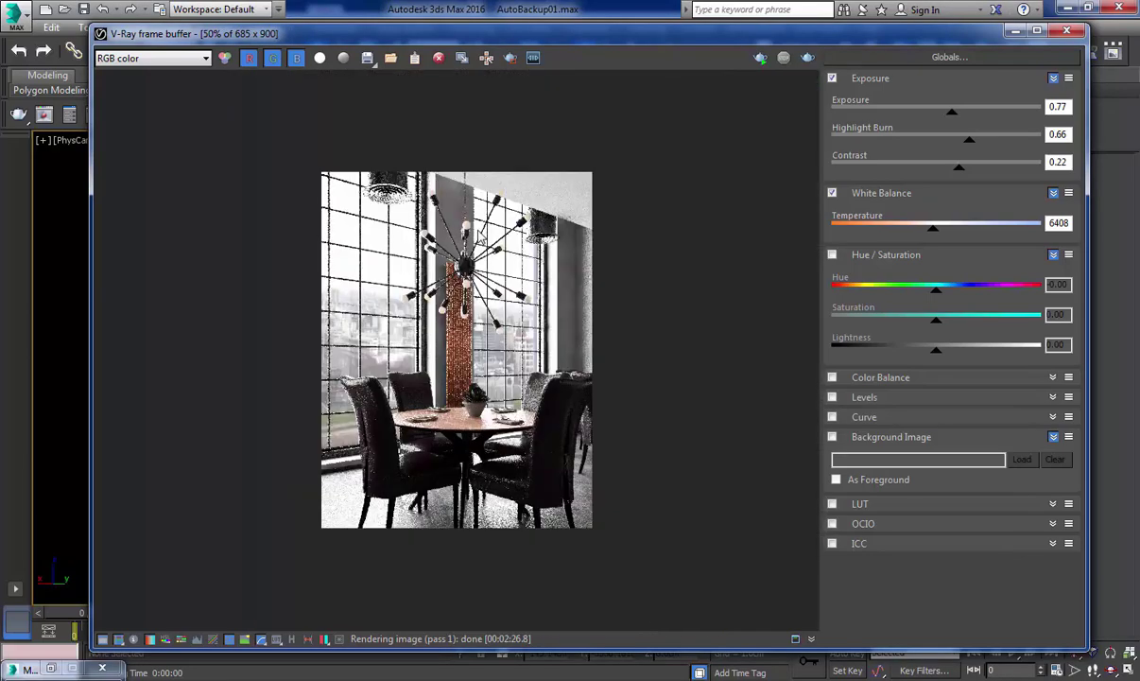
scroll(438, 305, "up", 1)
middle_click_drag(438, 303, 491, 352)
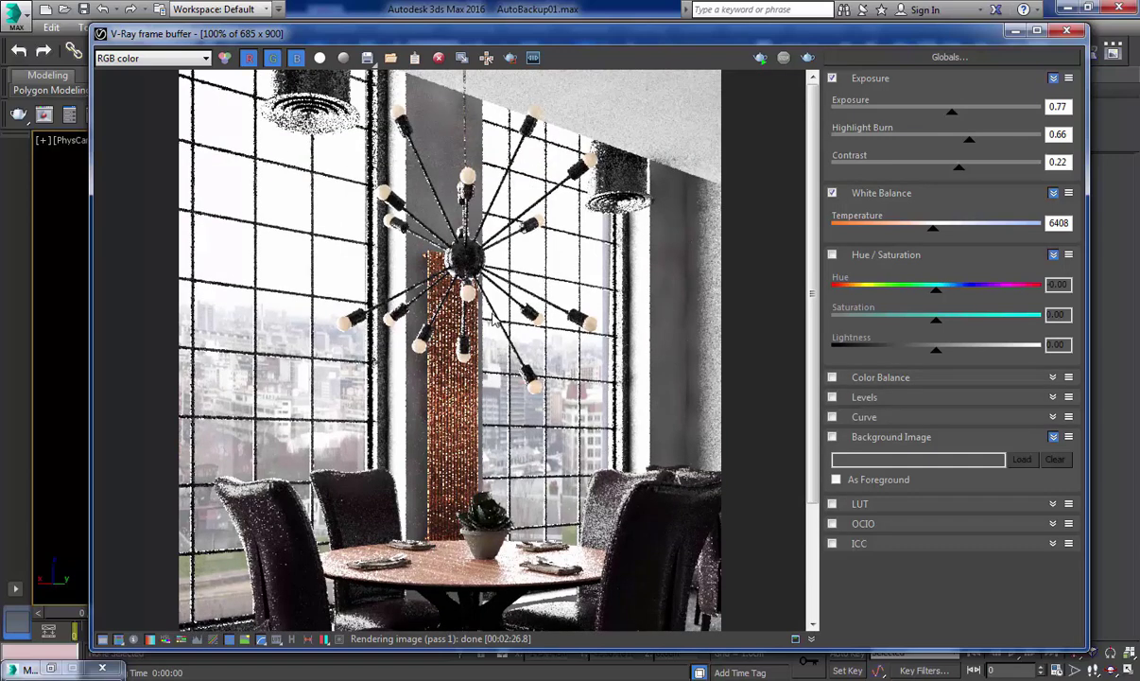
scroll(506, 227, "down", 1)
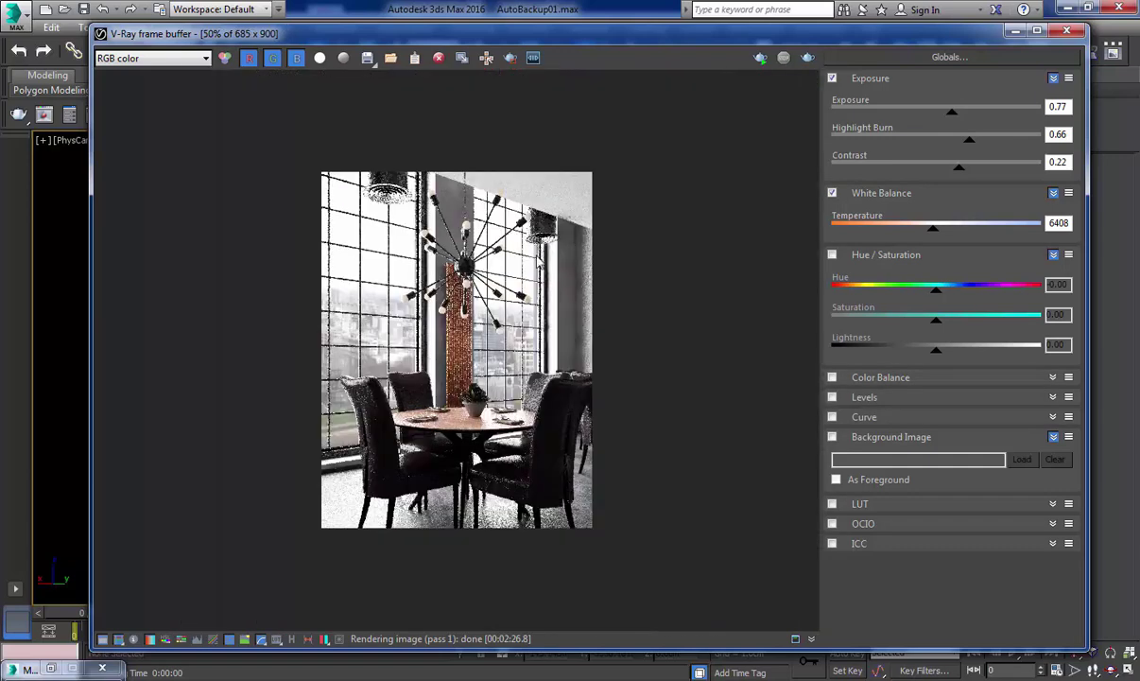
scroll(497, 321, "up", 1)
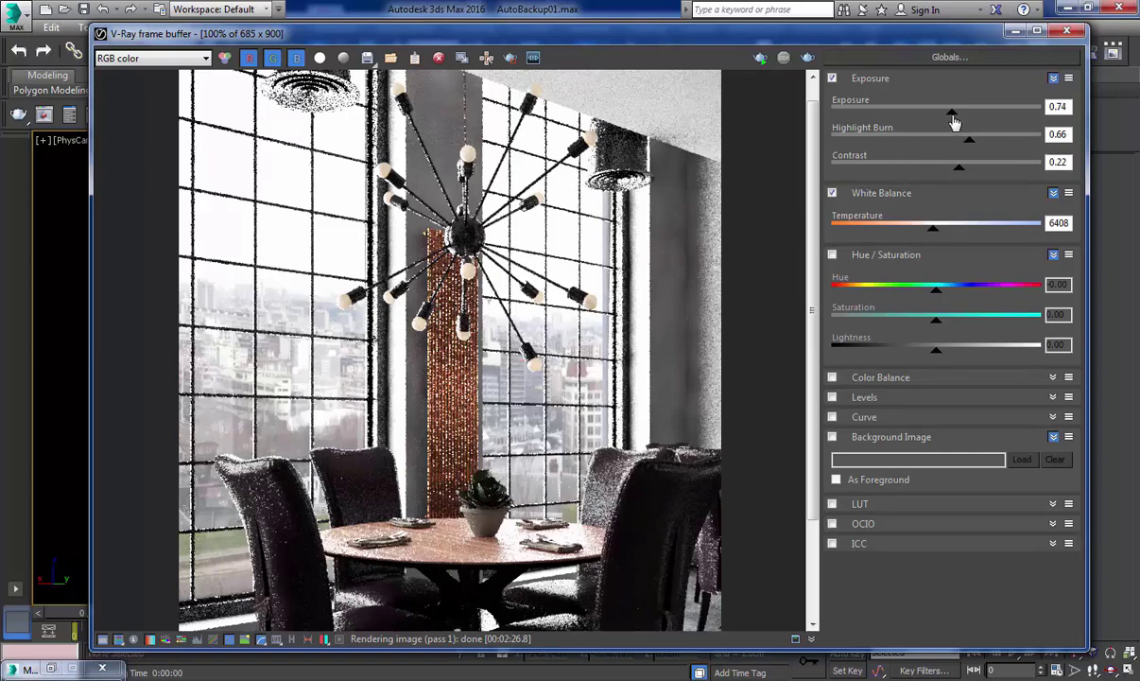
left_click_drag(954, 121, 953, 121)
scroll(550, 258, "down", 1)
scroll(532, 292, "up", 1)
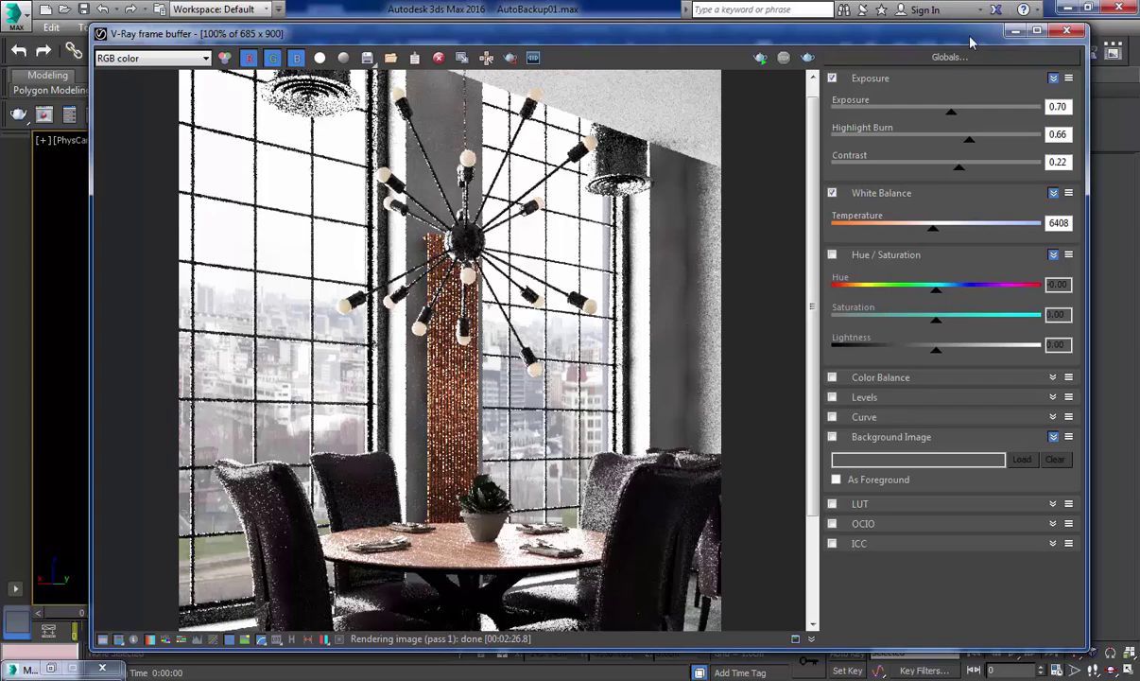
left_click(1016, 32)
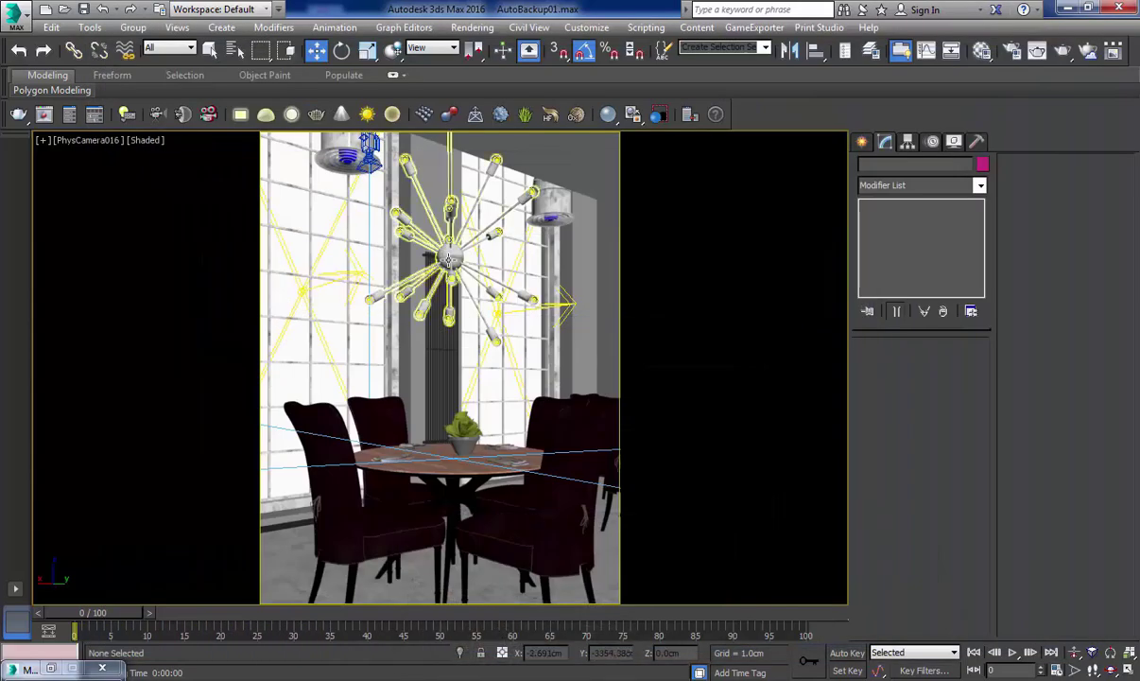
Isolate the pendant lamp group above the dining table and show it in a perspective view
left_click(532, 192)
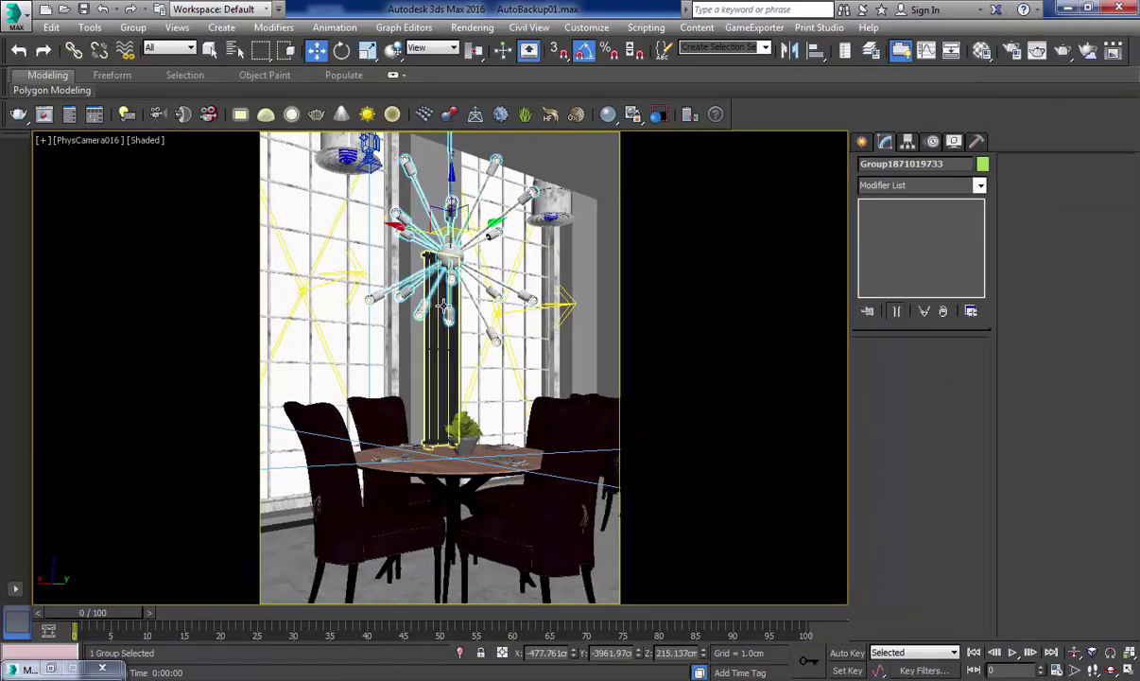
key("alt+q")
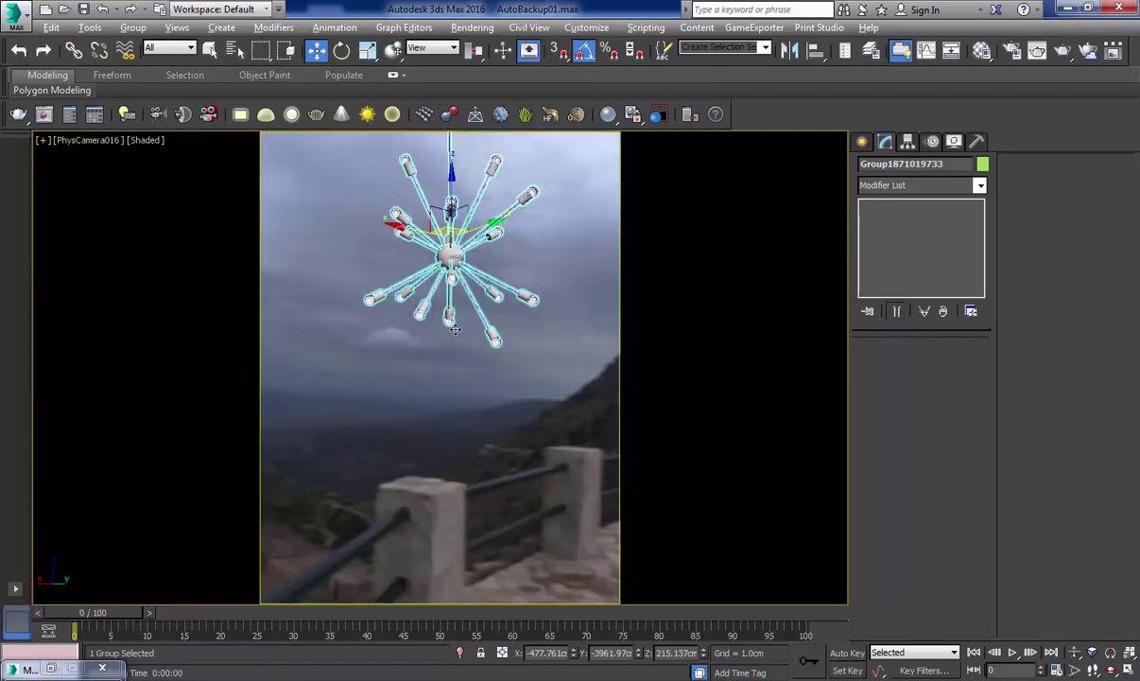
key("p")
middle_click_drag(452, 268, 501, 485)
scroll(530, 254, "up", 8)
middle_click_drag(535, 247, 461, 200, "alt")
scroll(461, 200, "down", 5)
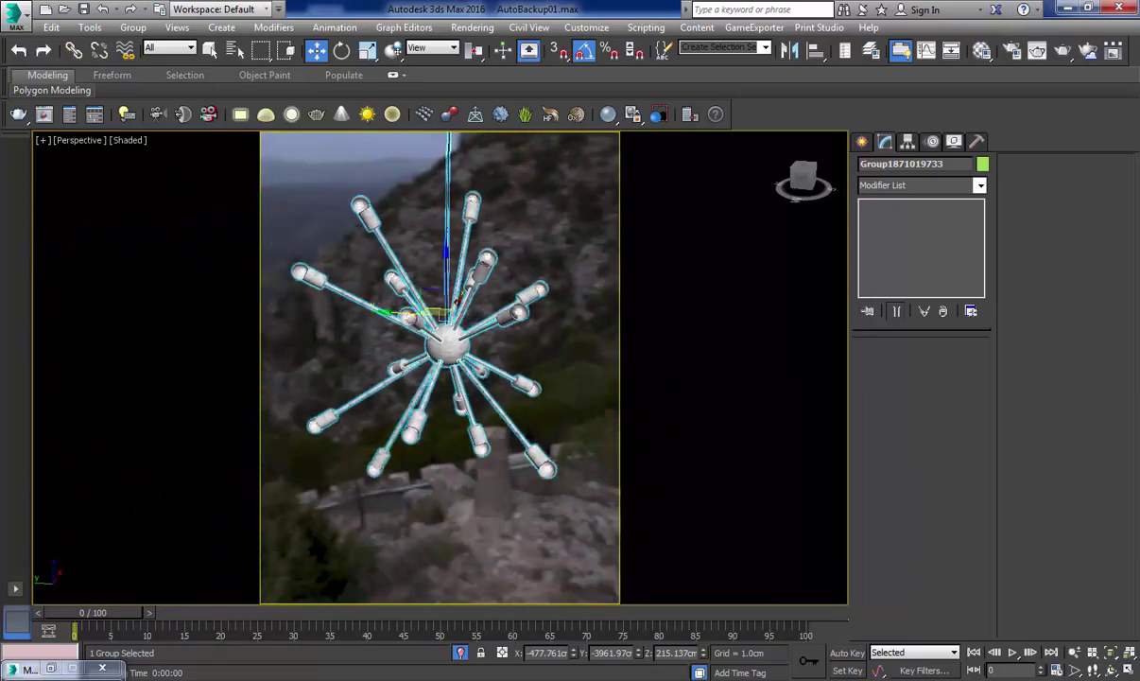
middle_click_drag(542, 390, 589, 436)
Open the isolated lamp group and select the nested Sputnik pendant lamp
left_click(133, 27)
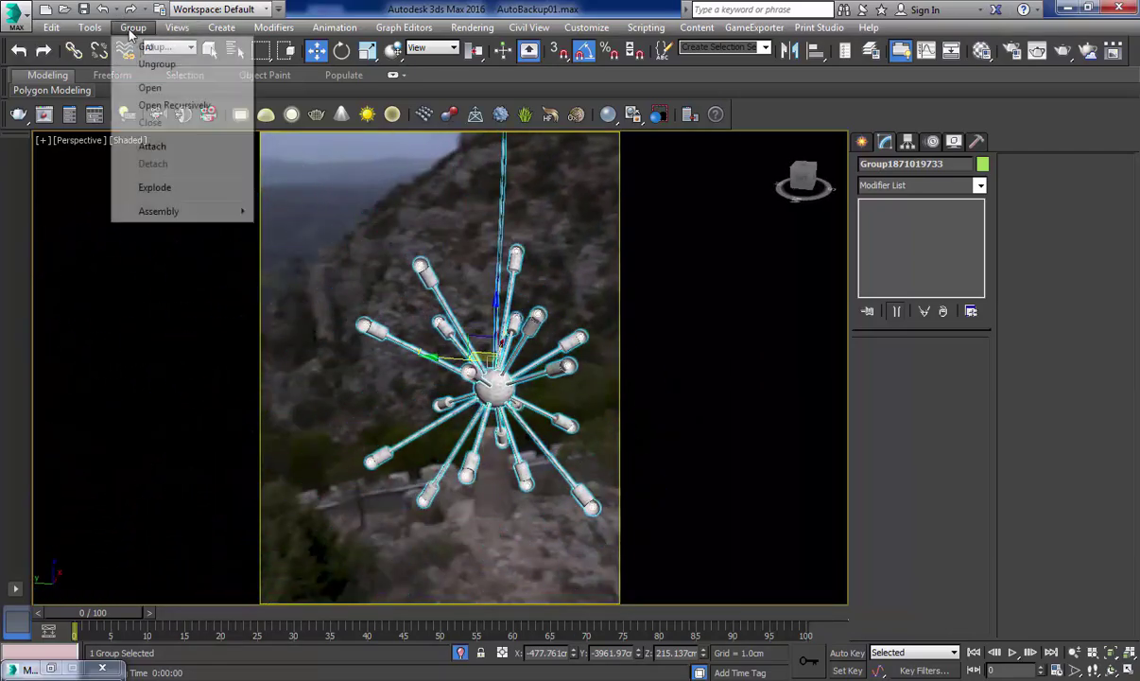
left_click(144, 89)
middle_click_drag(412, 188, 413, 234, "alt")
left_click(435, 255)
left_click(436, 257)
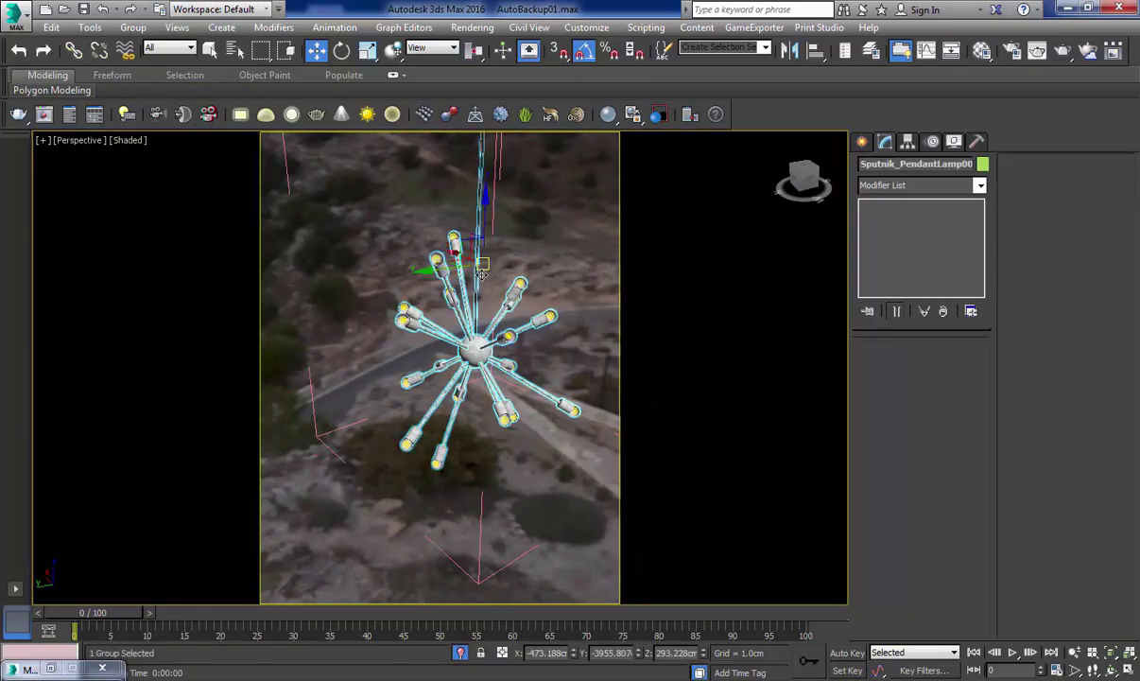
Restrict the selection filter to Lights and select all the V-Ray sphere lights in the pendant lamp's bulbs
left_click(172, 48)
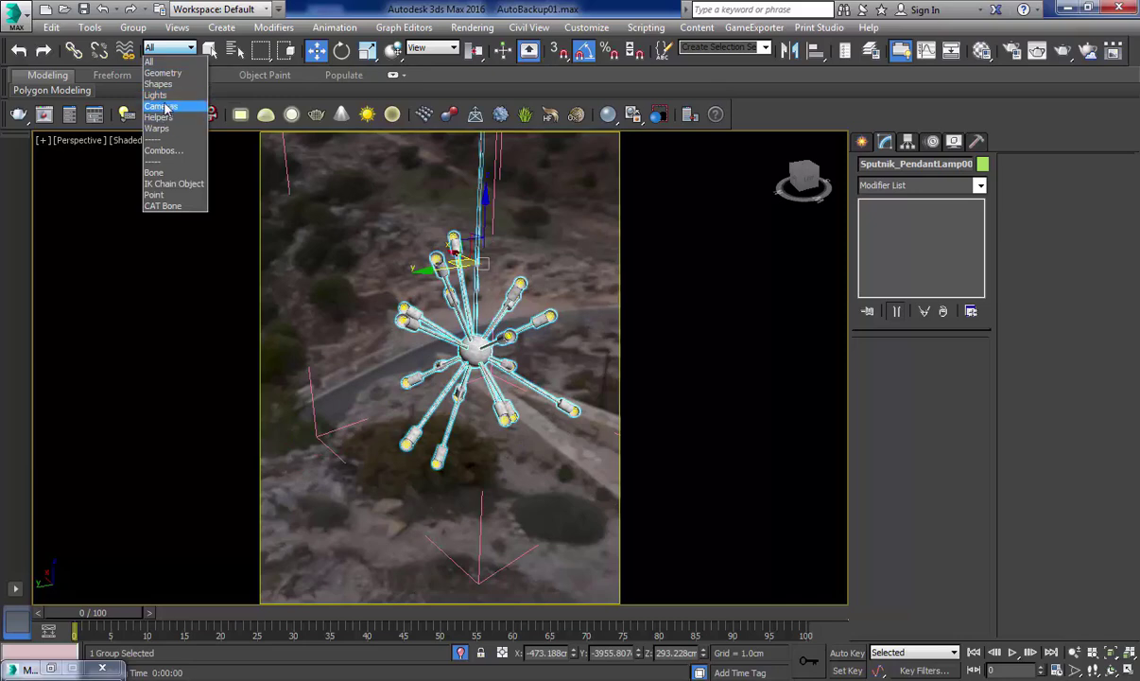
left_click(156, 94)
left_click_drag(369, 215, 599, 482)
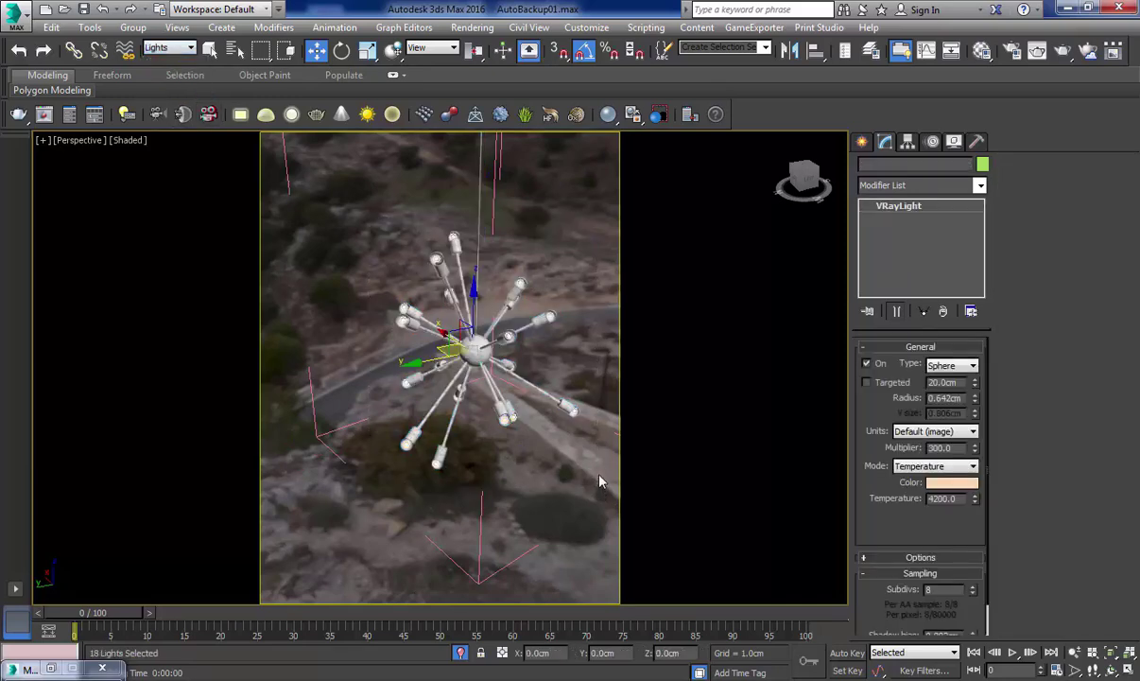
left_click(560, 436)
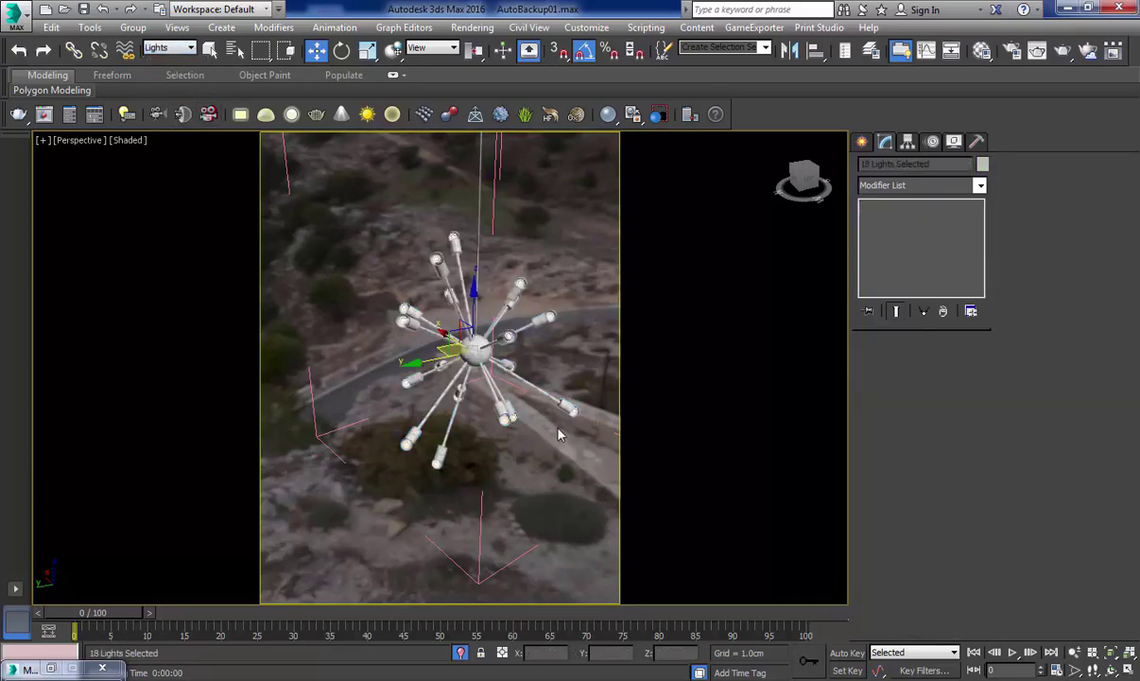
Examine the pendant lamp's bulbs and sockets up close and from several angles to judge where a light source fits
scroll(530, 331, "up", 5)
middle_click_drag(530, 331, 652, 284, "alt")
middle_click_drag(473, 368, 454, 399)
scroll(518, 398, "down", 1)
middle_click_drag(543, 342, 407, 348, "alt")
scroll(549, 395, "up", 4)
scroll(461, 360, "up", 2)
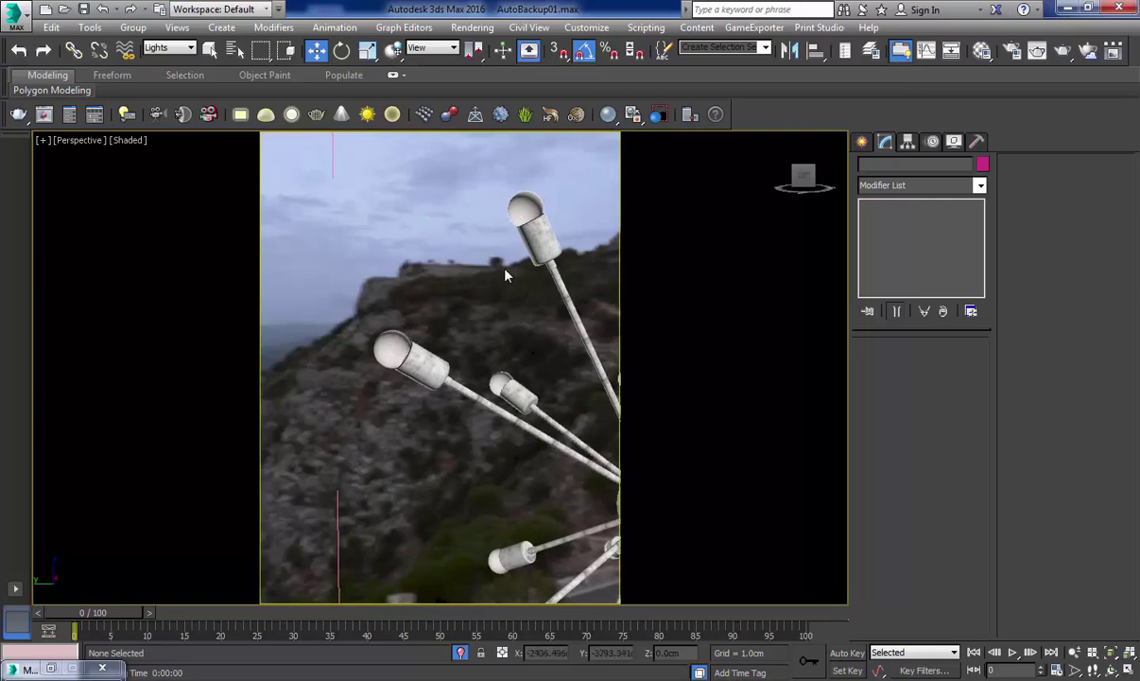
middle_click_drag(504, 273, 506, 319, "alt")
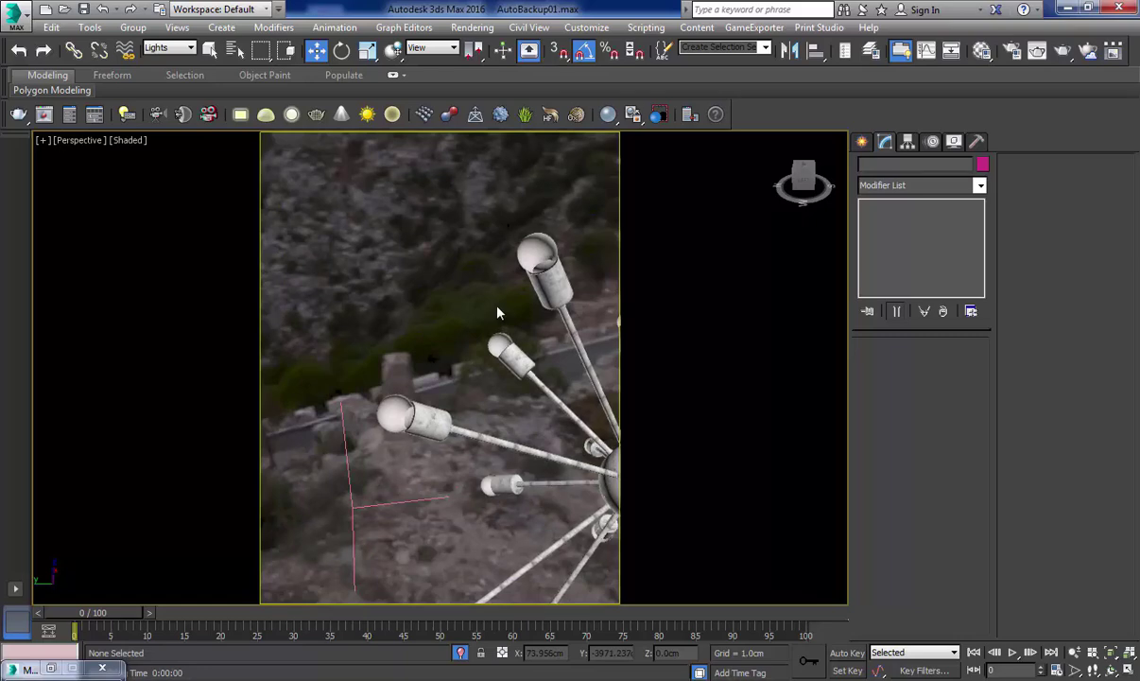
middle_click_drag(498, 312, 533, 309, "alt")
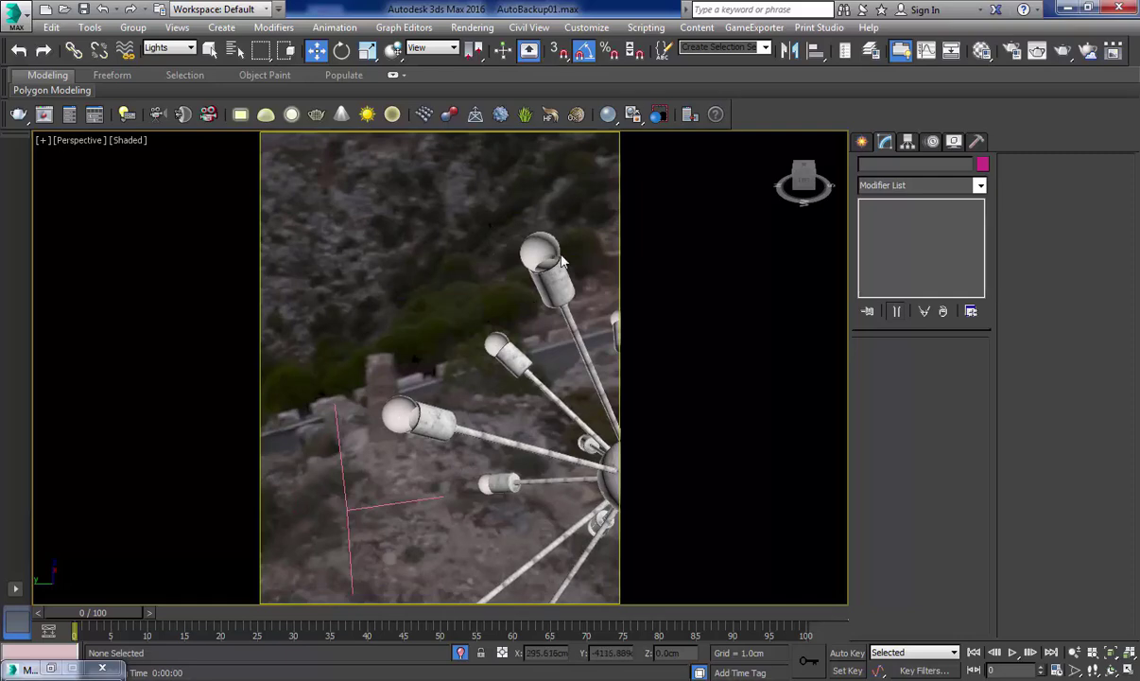
middle_click_drag(406, 390, 425, 369, "alt")
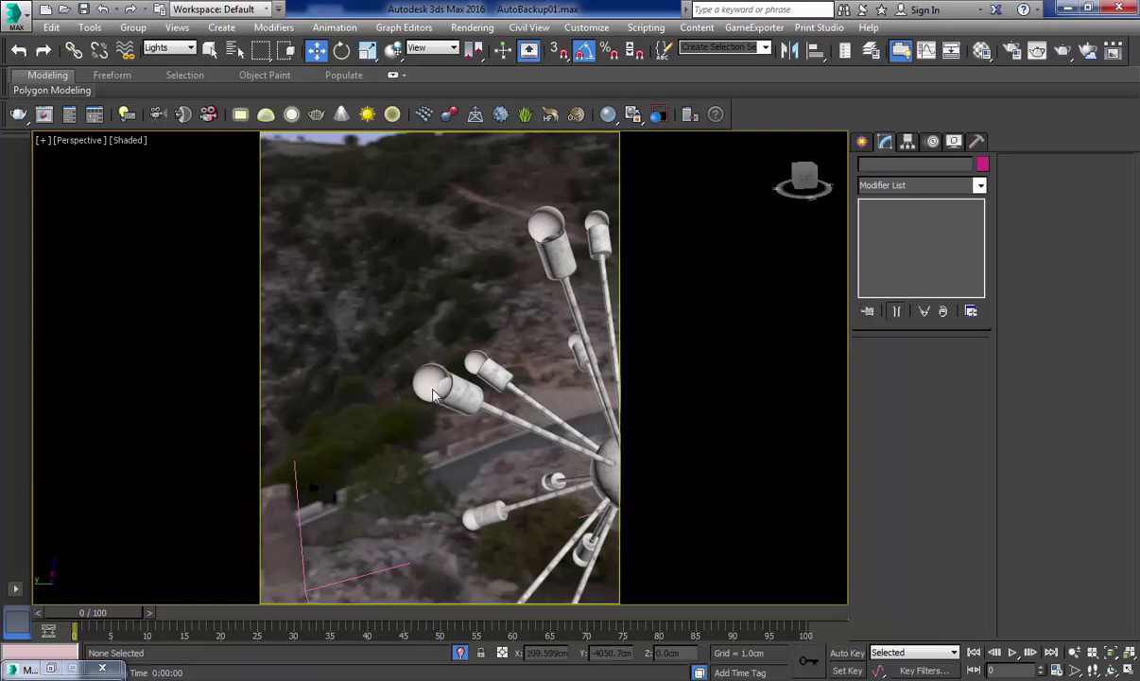
middle_click_drag(413, 371, 413, 389, "alt")
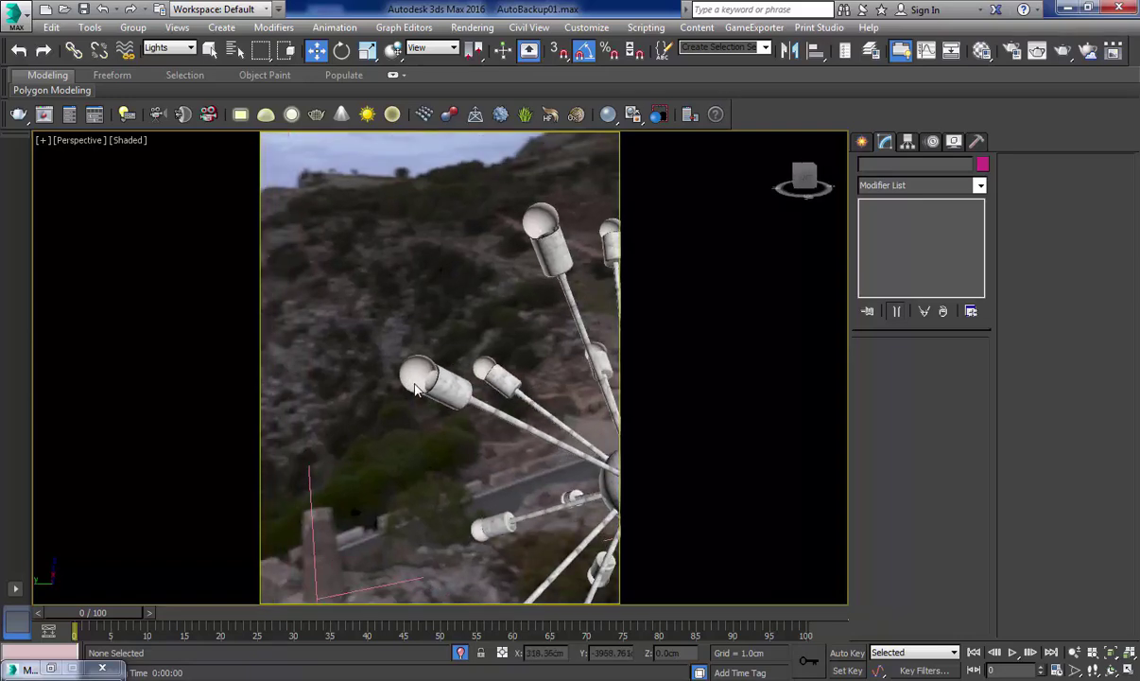
middle_click_drag(500, 346, 445, 346)
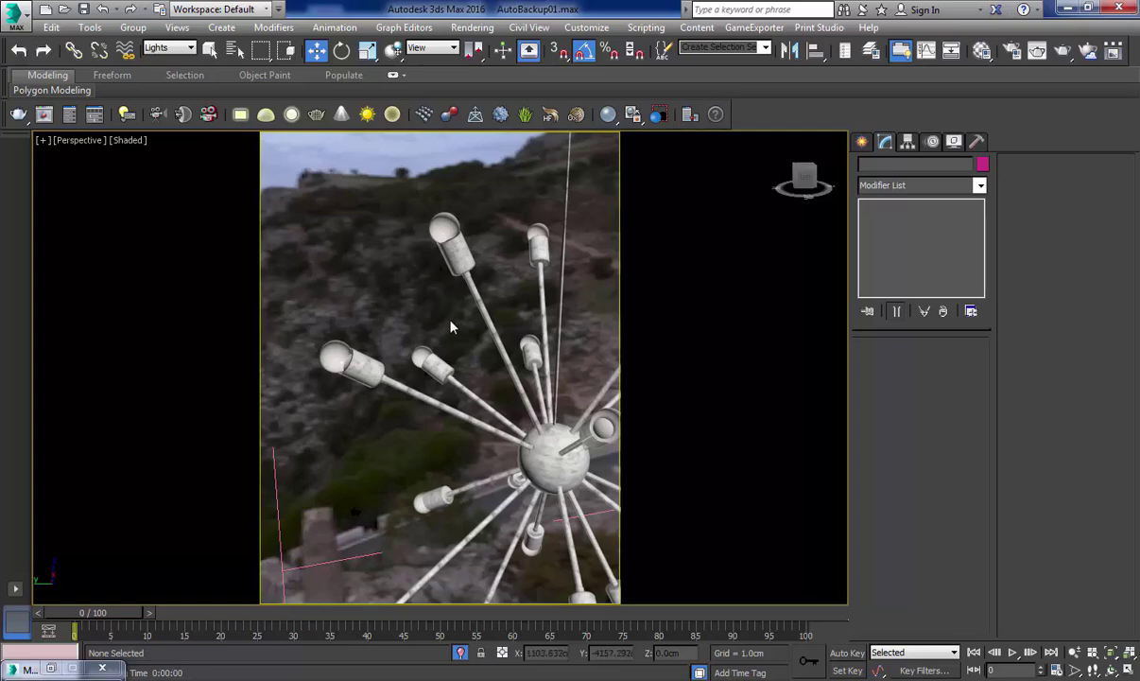
middle_click_drag(340, 366, 354, 369, "alt")
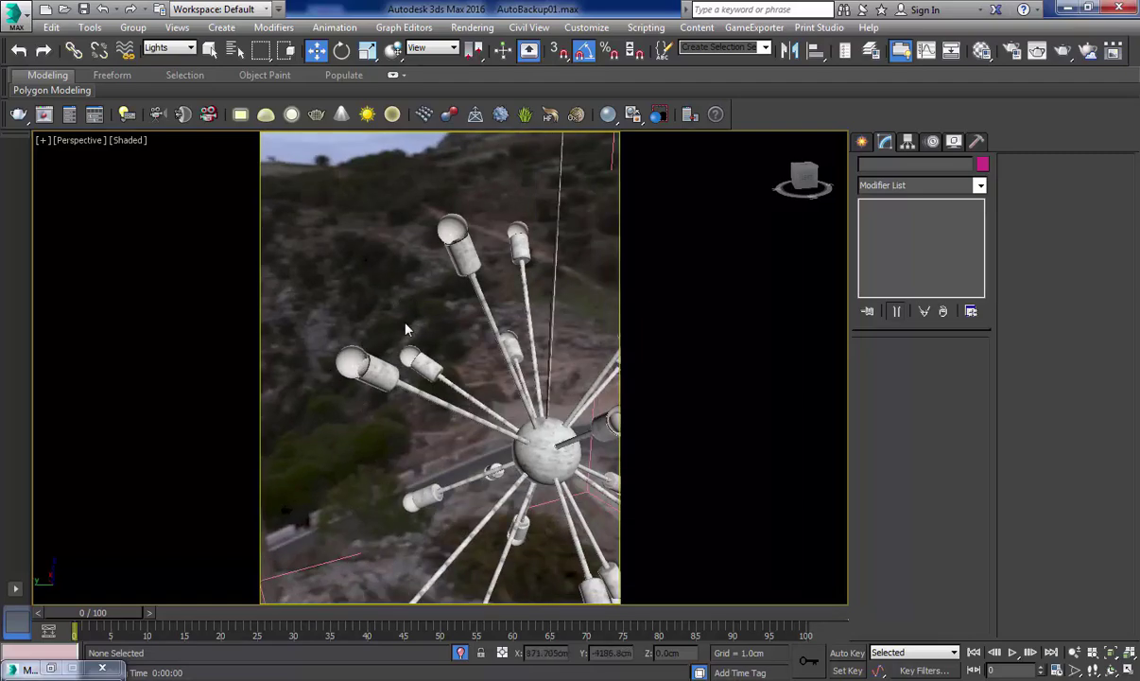
scroll(444, 341, "down", 5)
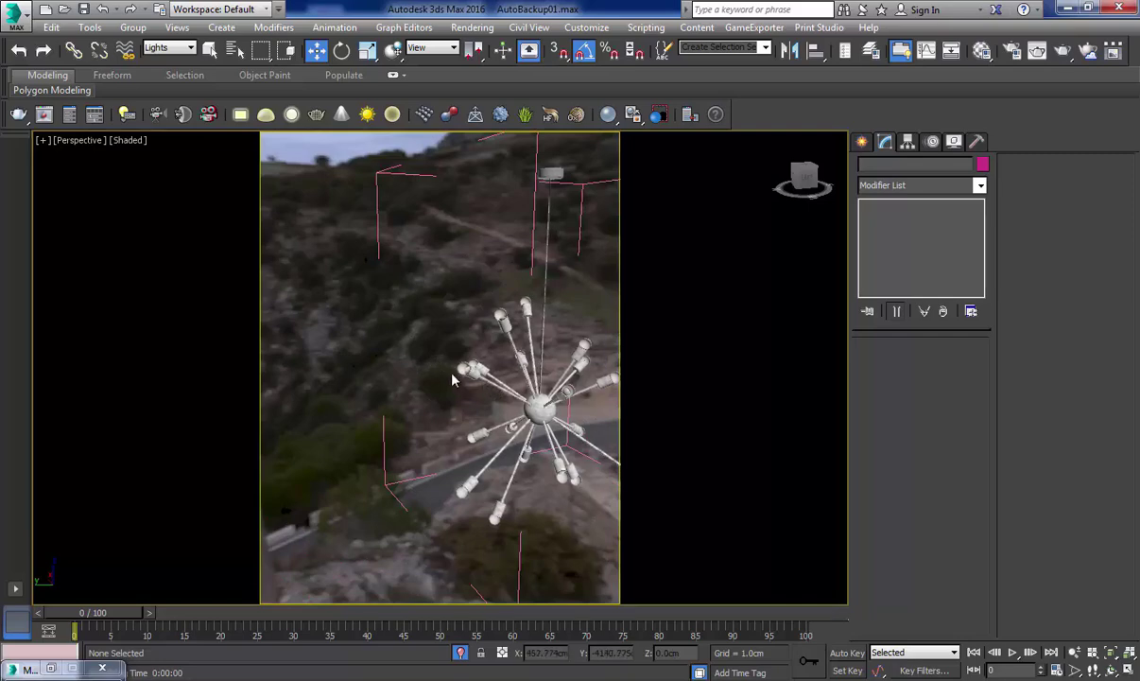
scroll(468, 380, "up", 10)
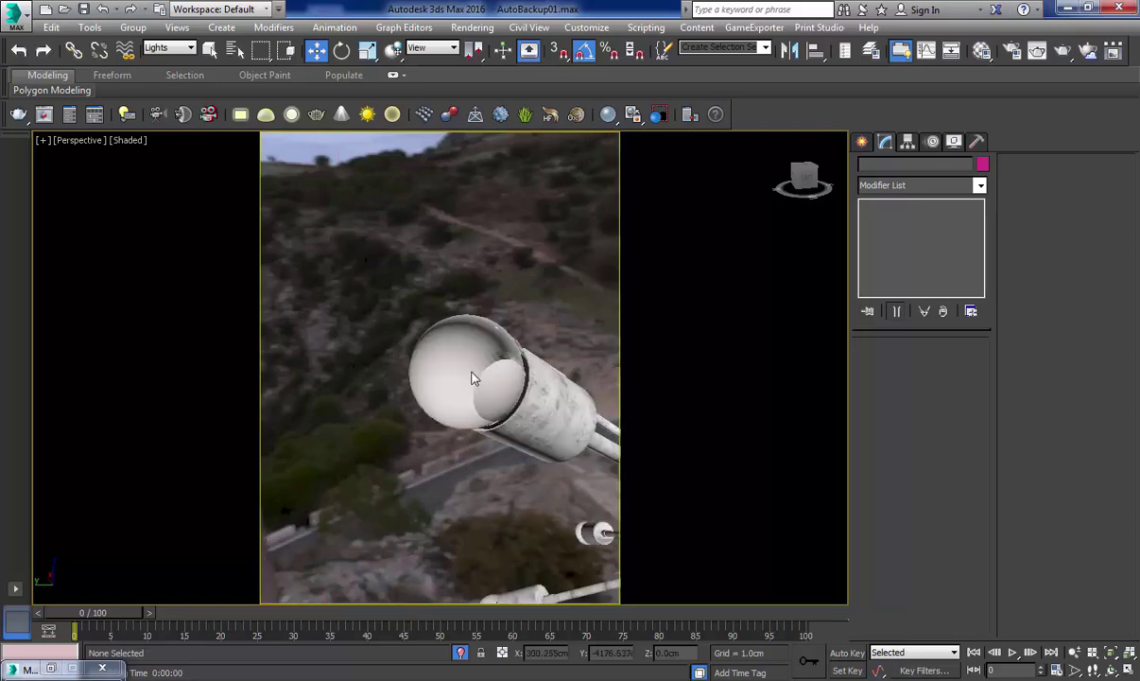
middle_click_drag(470, 373, 410, 438)
scroll(446, 392, "down", 2)
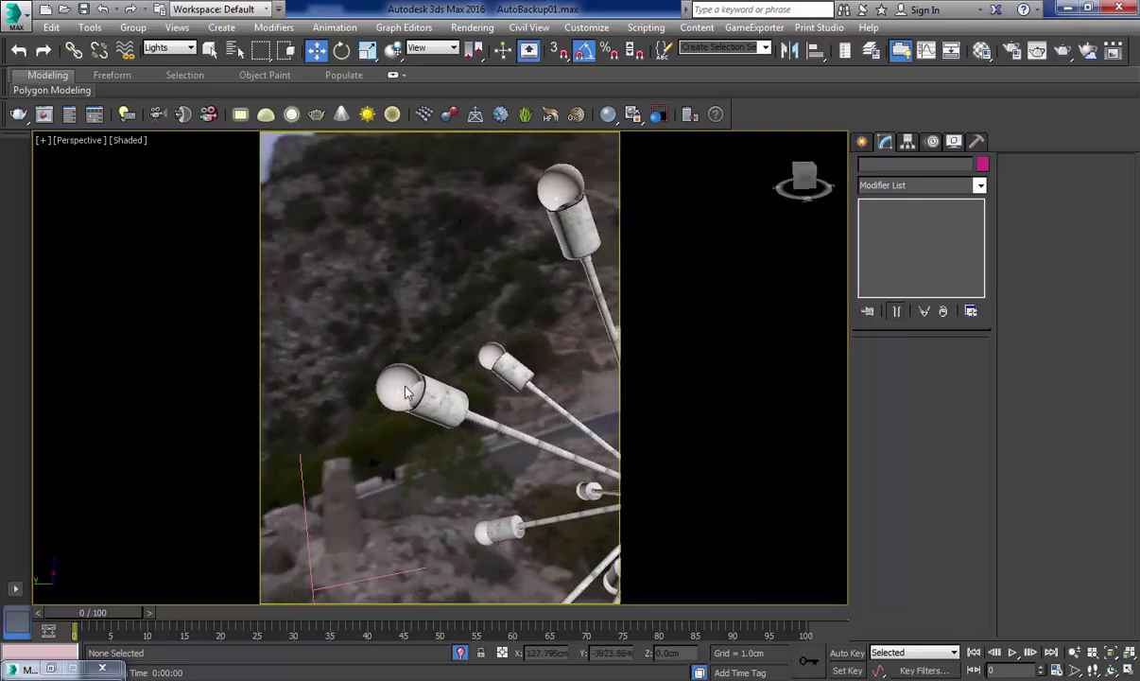
Try to place a V-Ray plane light with AutoGrid on one of the pendant lamp's bulbs while the selection filter is Lights
left_click(863, 143)
left_click(890, 243)
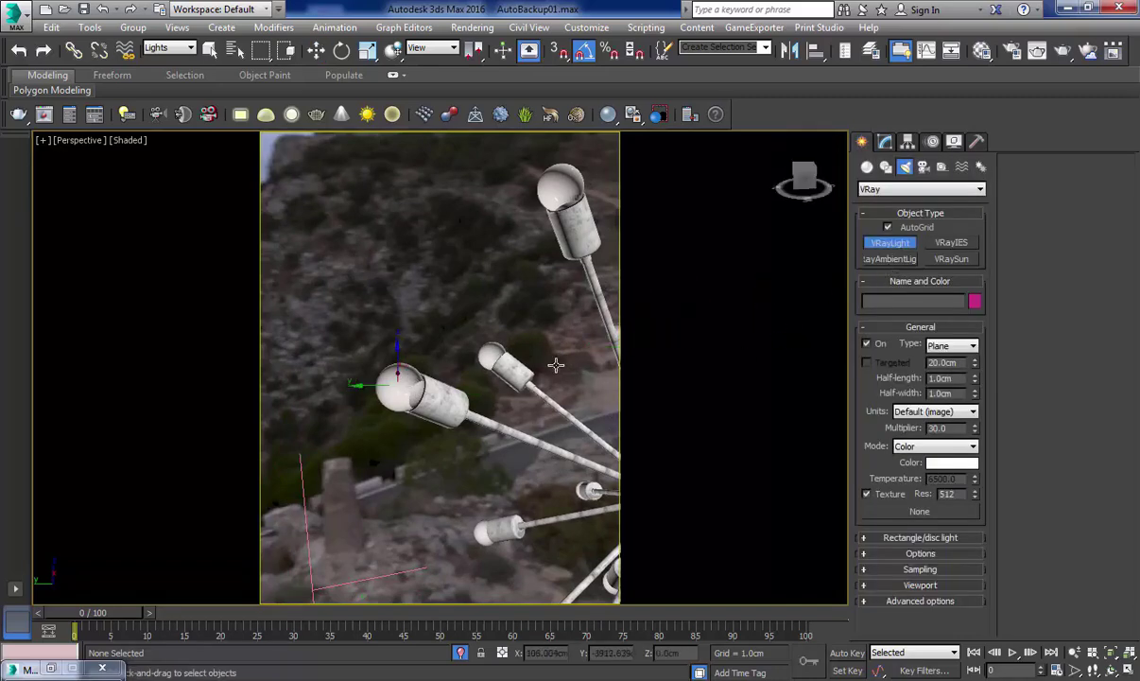
left_click_drag(392, 386, 410, 404)
middle_click_drag(403, 380, 262, 363, "alt")
scroll(534, 366, "down", 8)
middle_click_drag(418, 333, 441, 351)
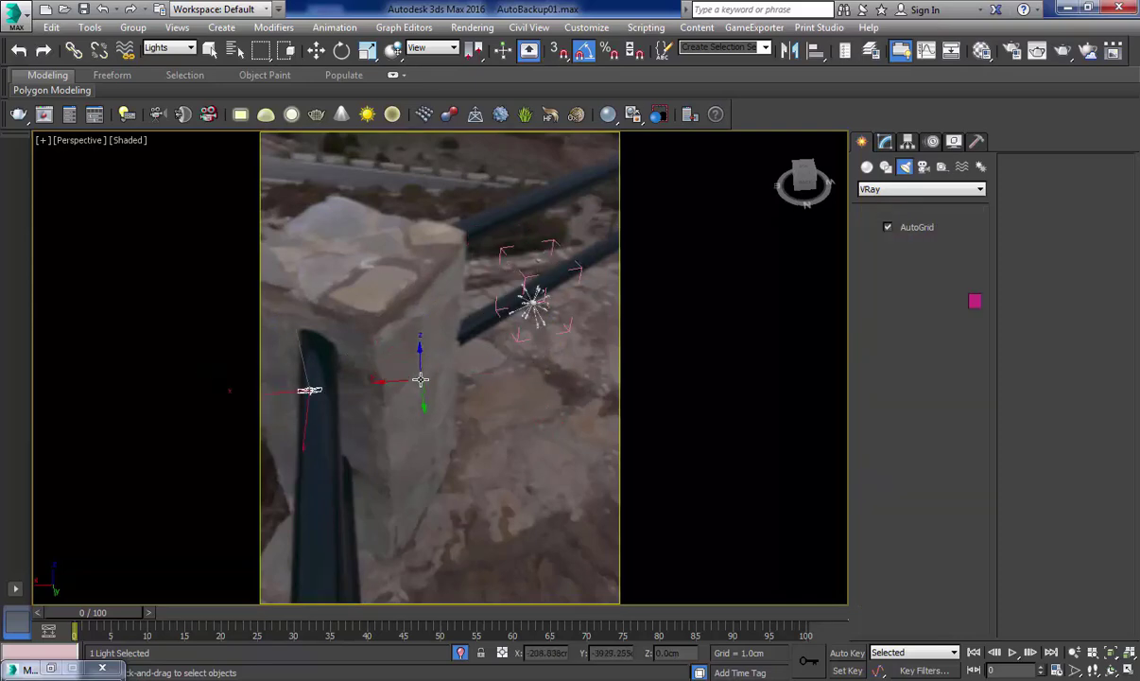
left_click(533, 300)
scroll(527, 312, "up", 8)
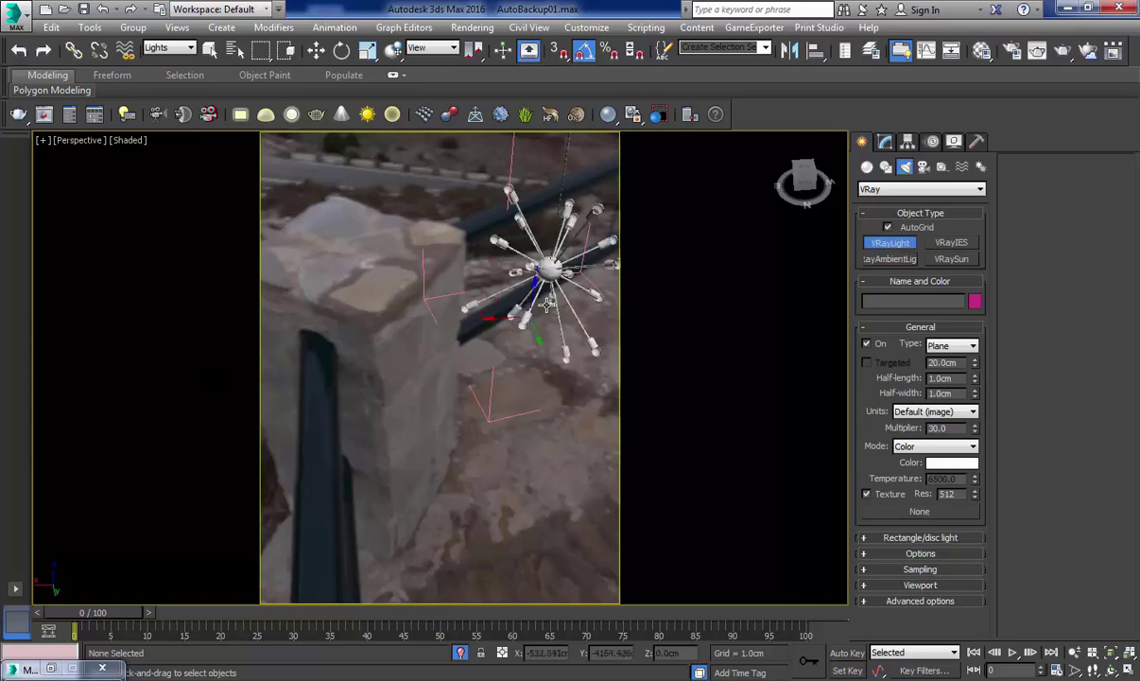
middle_click_drag(563, 316, 472, 275)
Set the selection filter to All and create a V-Ray sphere light with a radius of about 0.52 cm on a pendant bulb
left_click(170, 48)
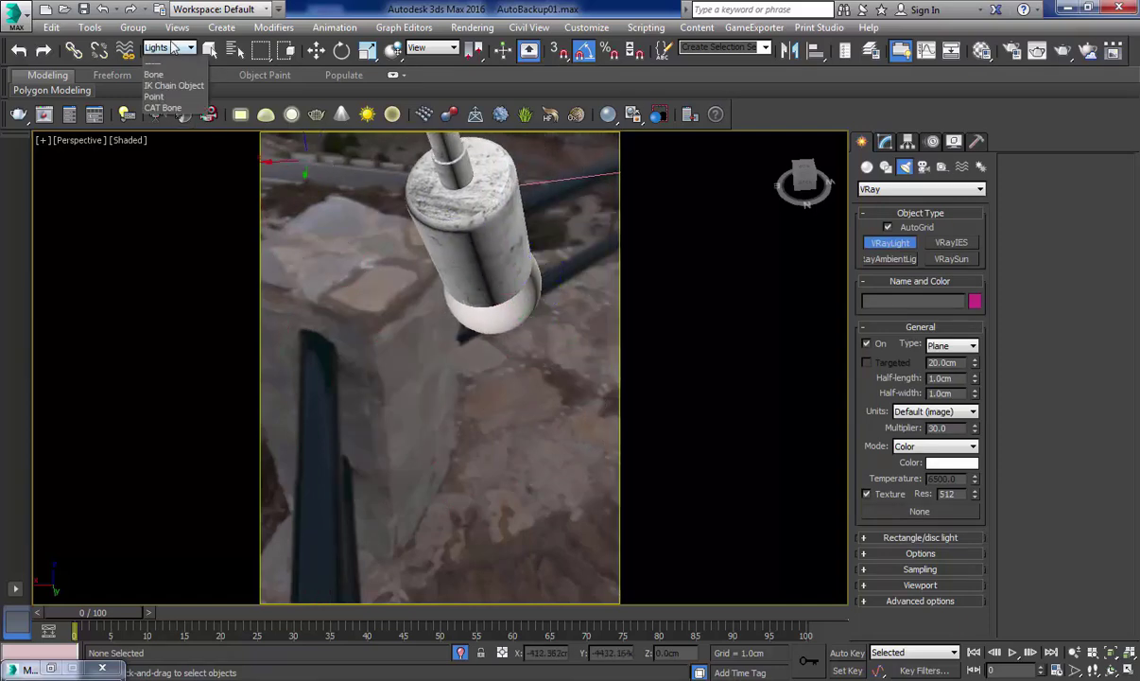
left_click(156, 56)
scroll(414, 206, "down", 2)
scroll(417, 203, "down", 3)
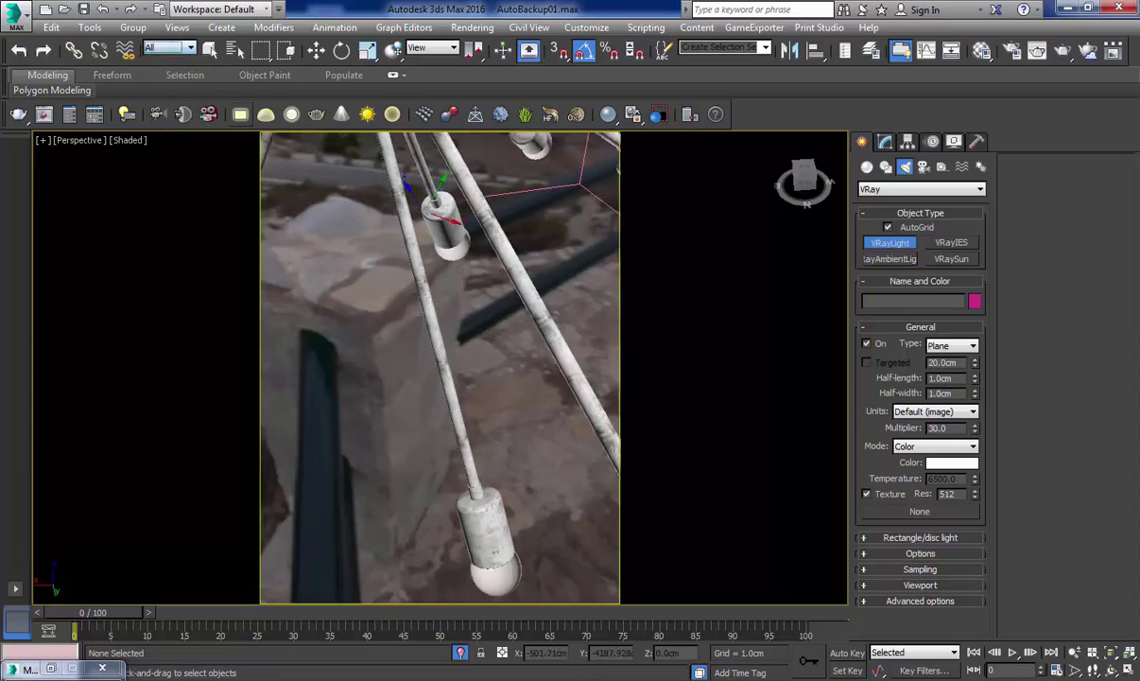
middle_click_drag(426, 208, 378, 215, "alt")
middle_click_drag(378, 321, 438, 236)
scroll(452, 284, "down", 2)
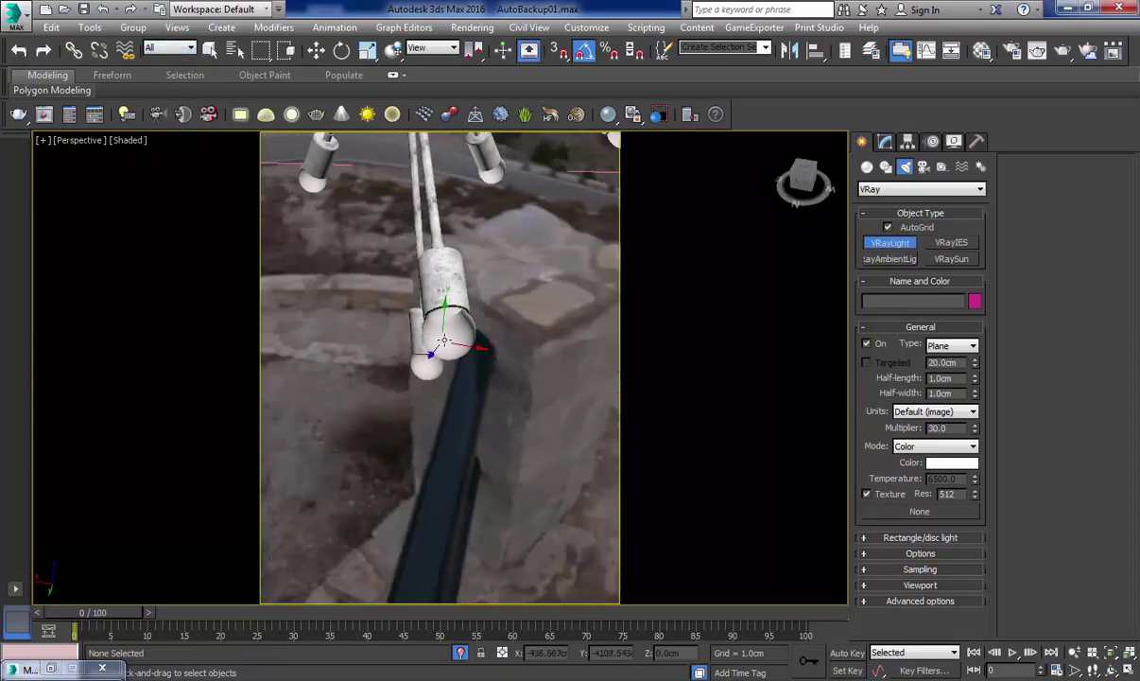
left_click_drag(458, 338, 462, 342)
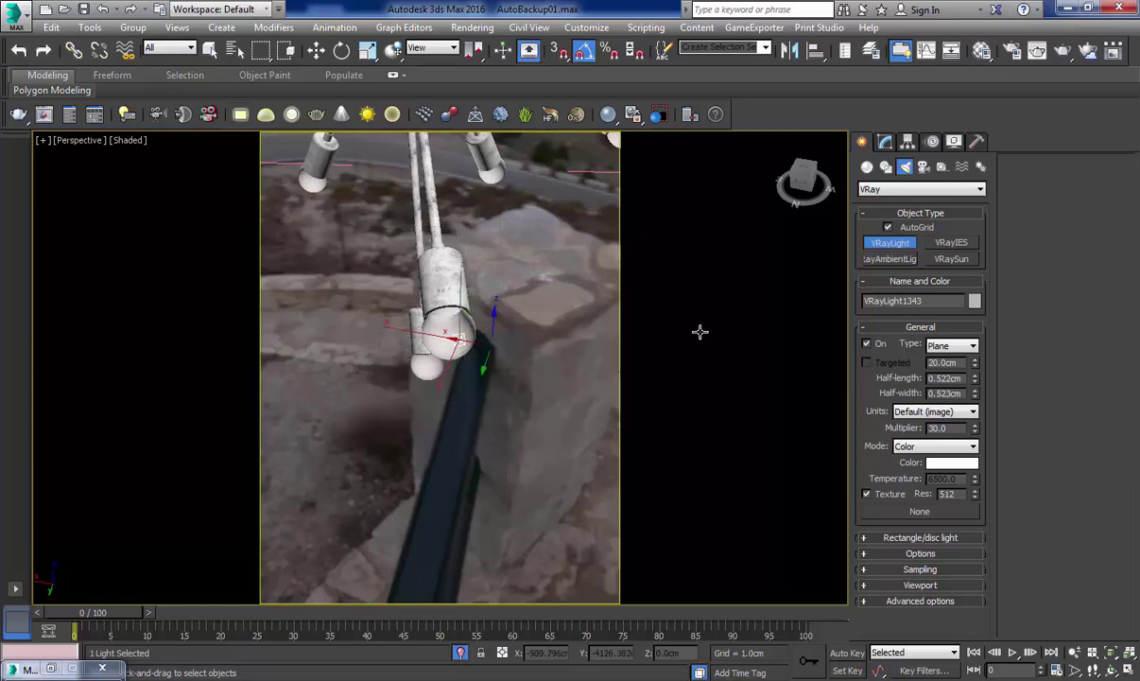
left_click(950, 345)
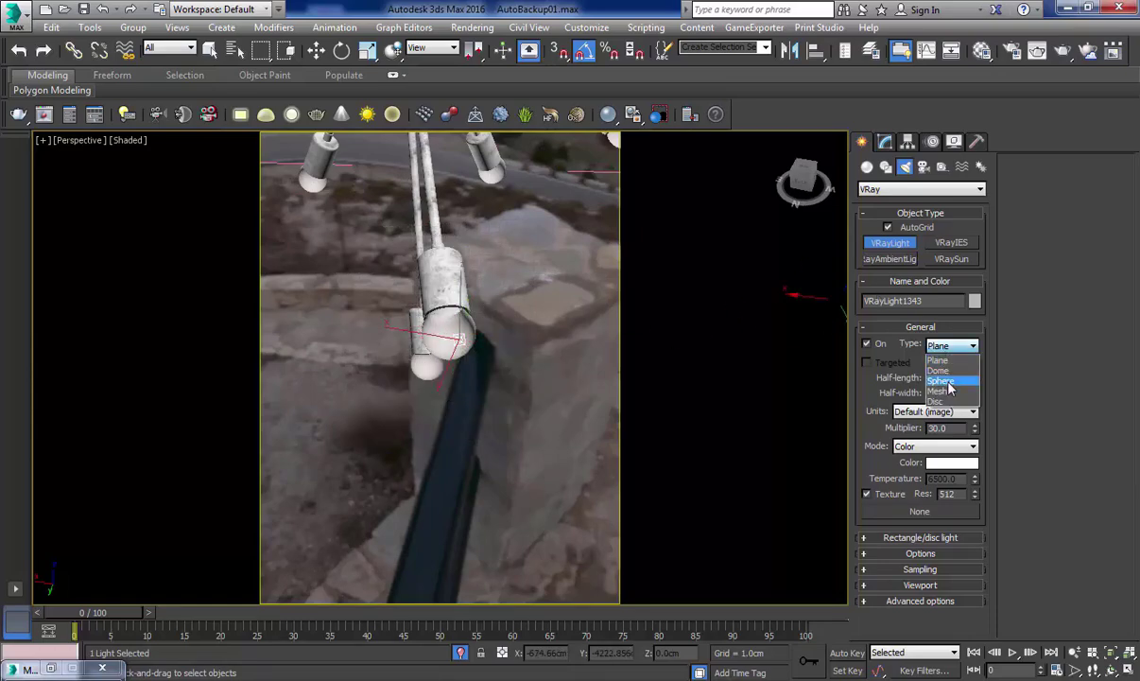
left_click(945, 381)
Move the new sphere light into the middle of the pendant bulb, checking its position from different angles
middle_click_drag(492, 349, 525, 407, "alt")
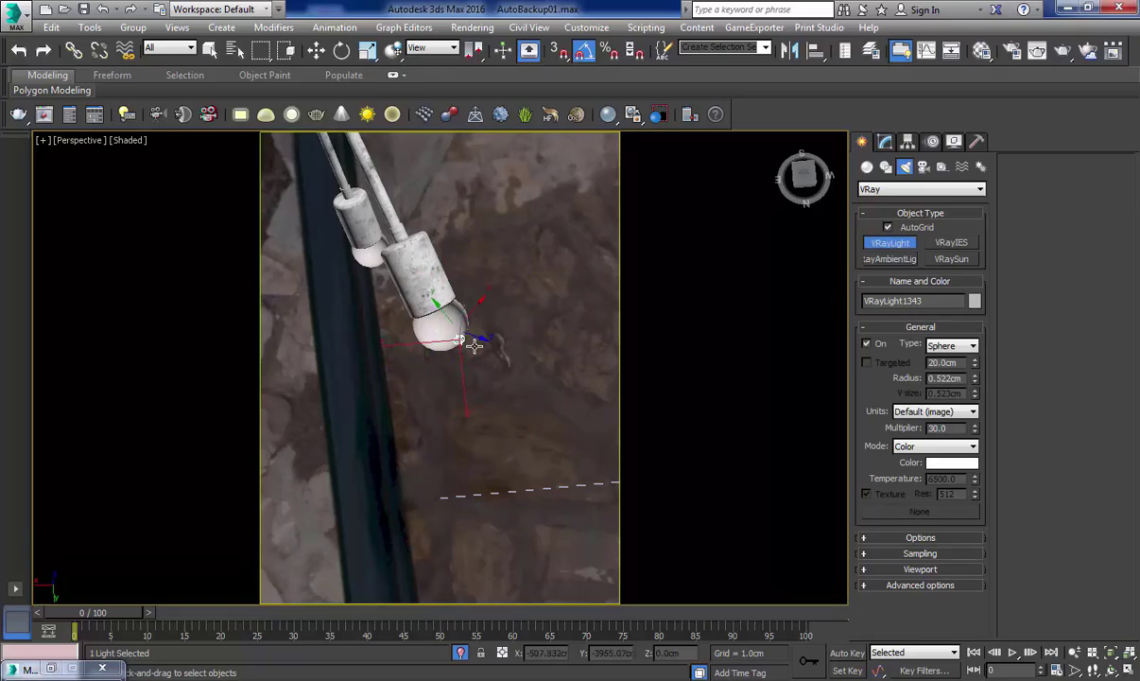
key("w")
middle_click_drag(477, 348, 562, 269, "alt")
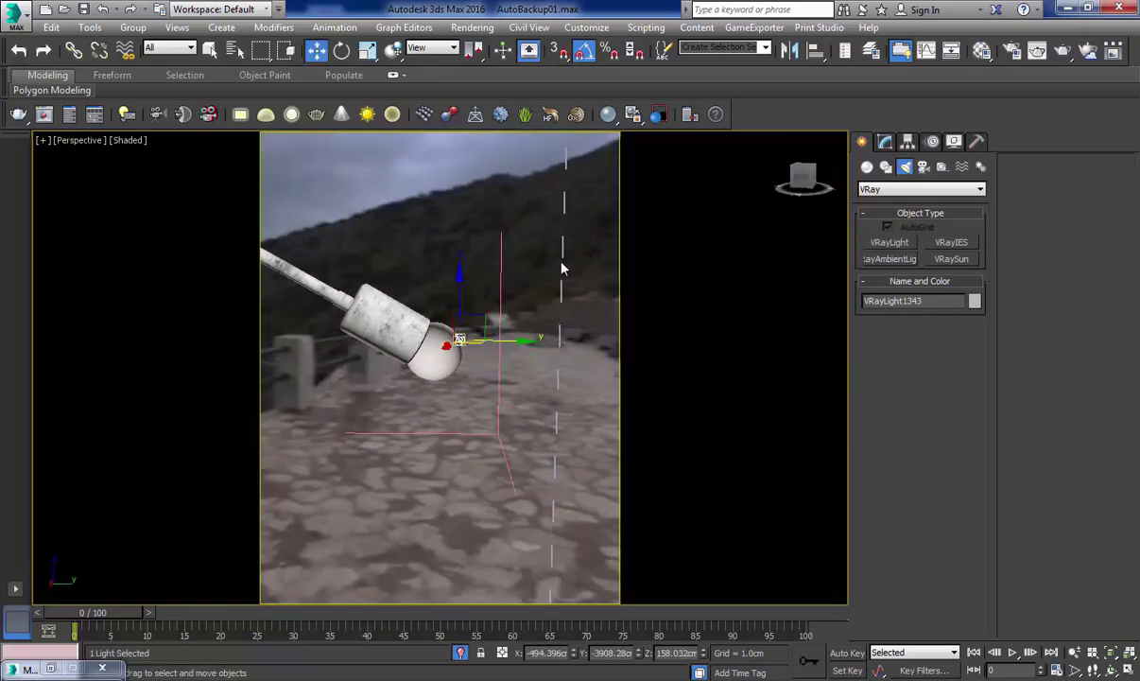
left_click_drag(473, 333, 402, 385)
middle_click_drag(401, 388, 244, 465, "alt")
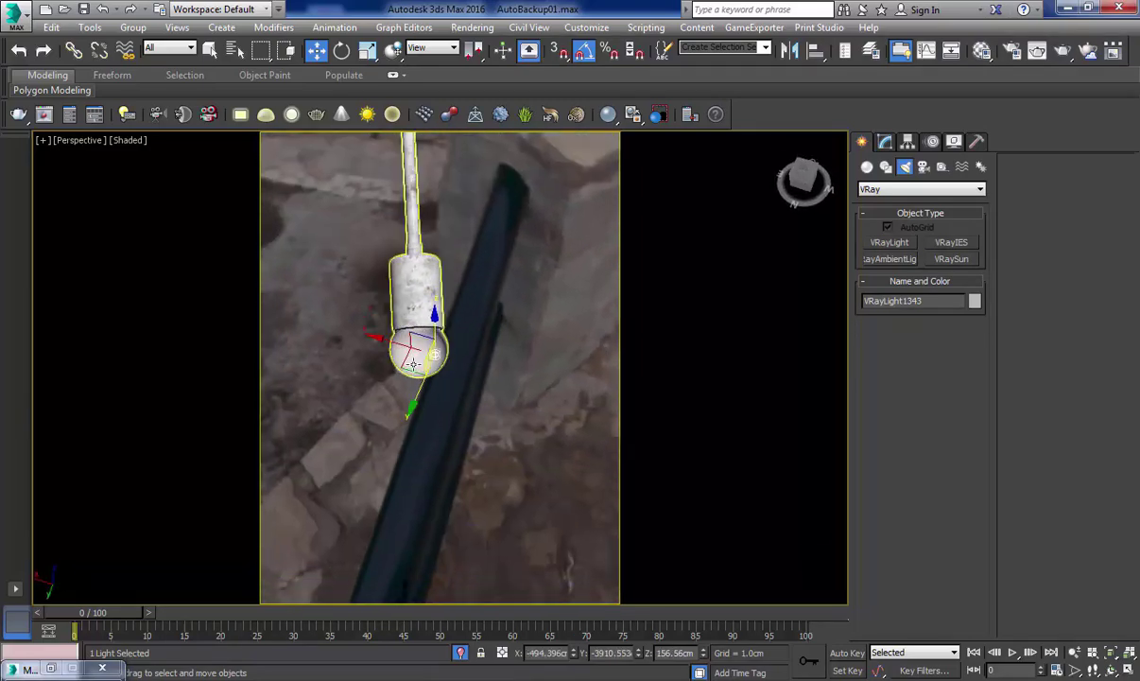
left_click_drag(402, 367, 384, 357)
middle_click_drag(384, 357, 425, 329, "alt")
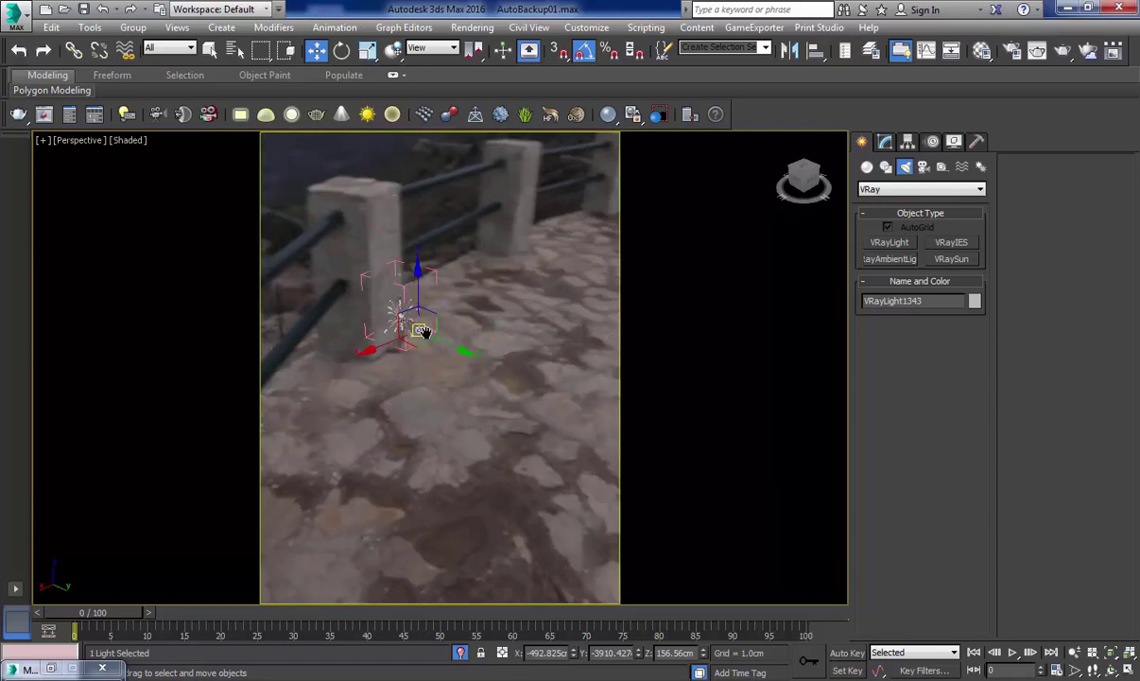
Look through PhysCamera004, select that camera, and search its surroundings in a perspective view before clearing the selection
key("c")
double_click(512, 263)
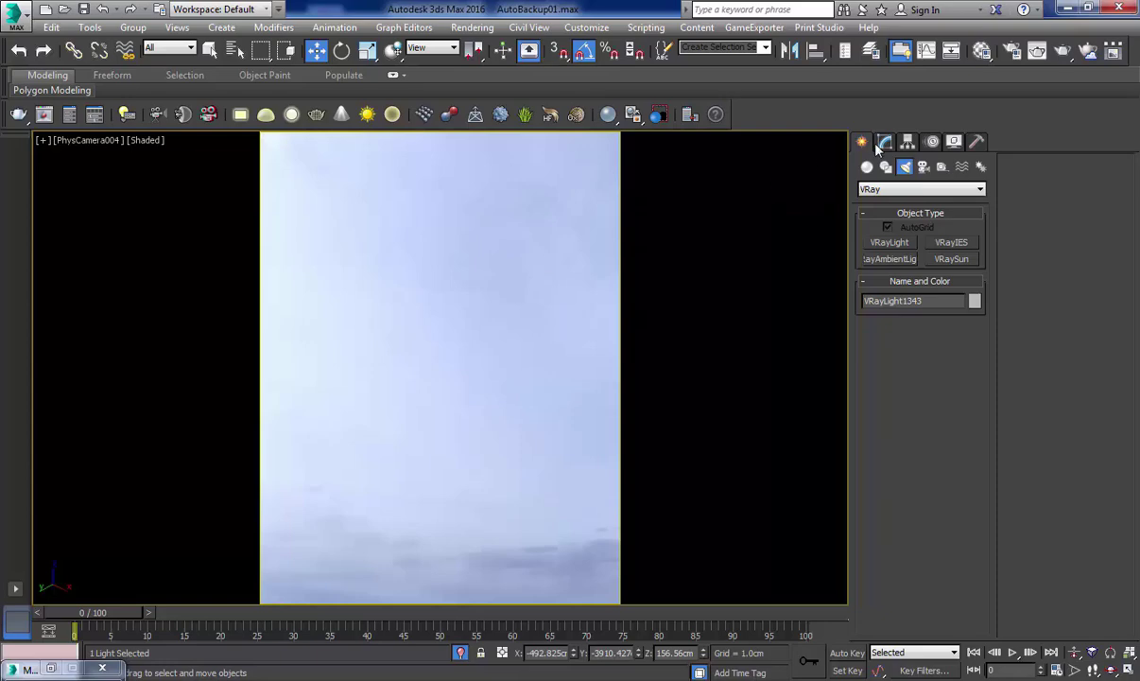
left_click(885, 142)
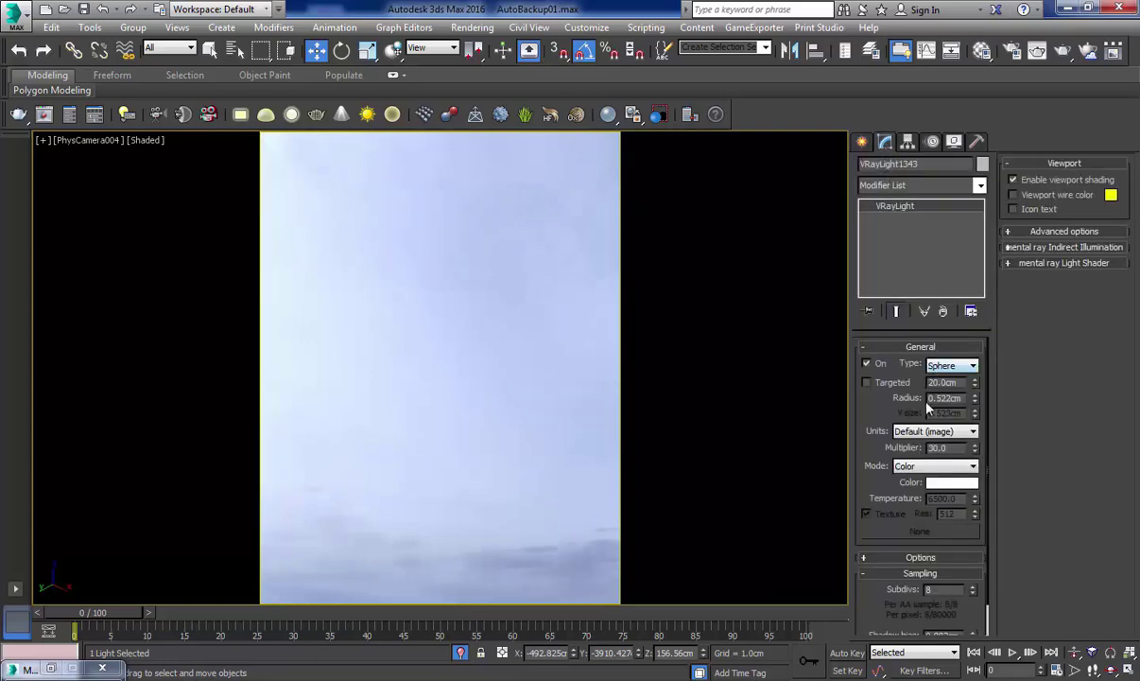
left_click(104, 142)
left_click(161, 442)
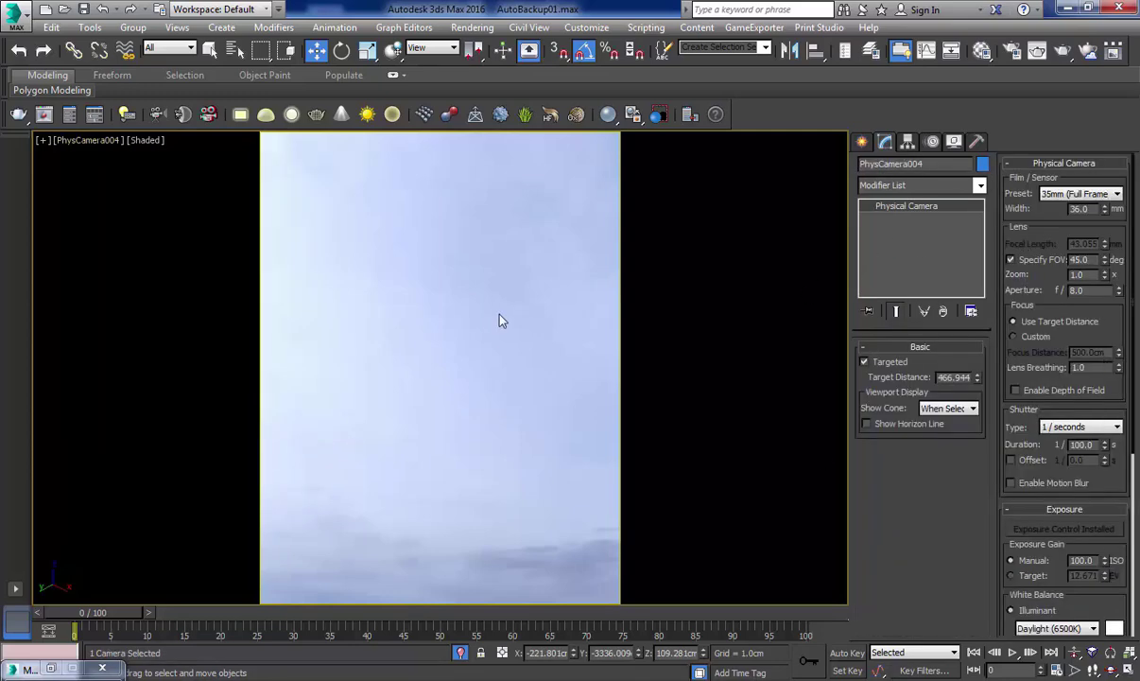
key("p")
scroll(481, 353, "down", 3)
middle_click_drag(494, 315, 492, 432, "alt")
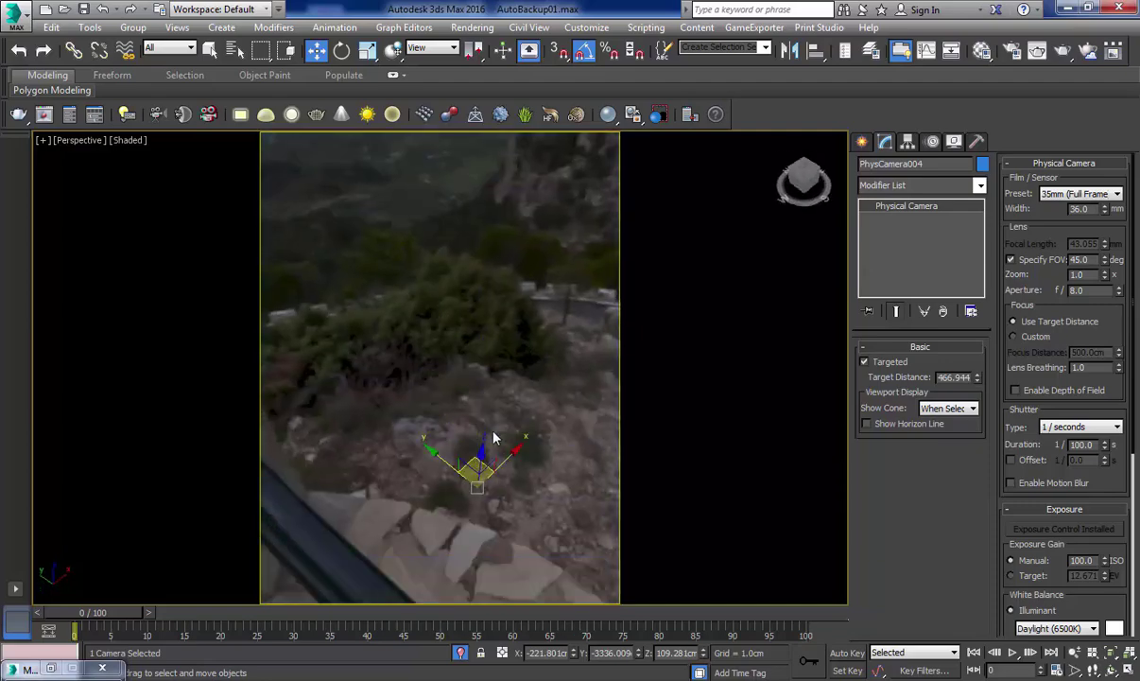
key("shift+z")
key("shift+z")
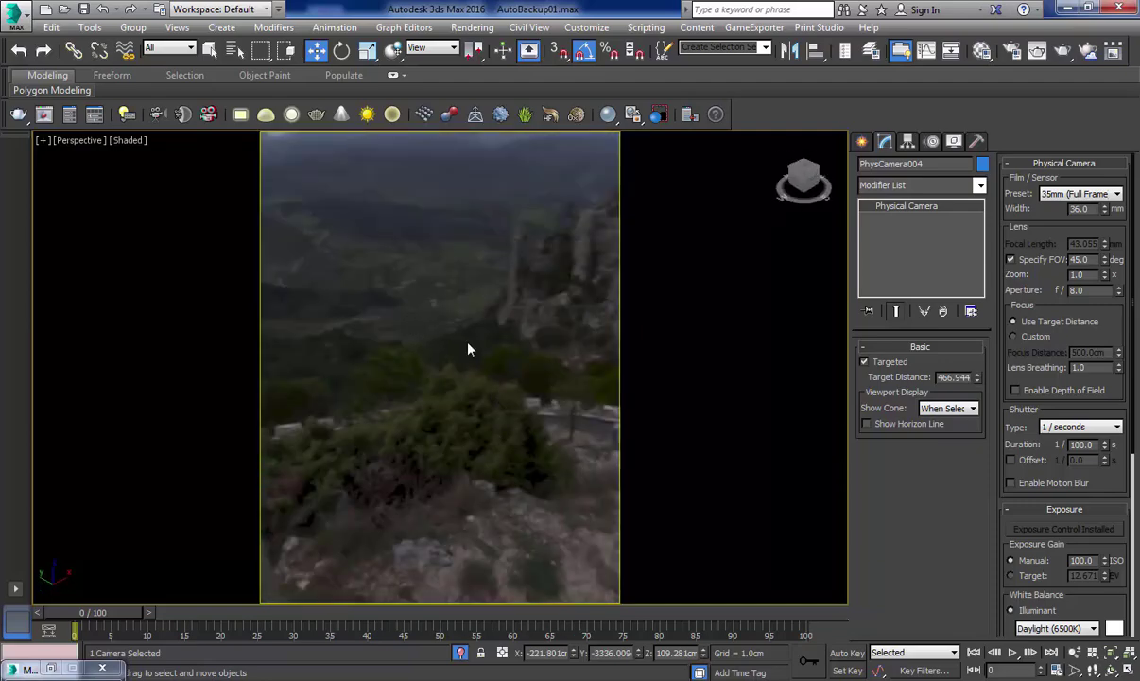
middle_click_drag(492, 281, 423, 408, "alt")
left_click(440, 535)
Check the views of several physical cameras to locate the pendant lamp and settle on PhysCamera023
key("c")
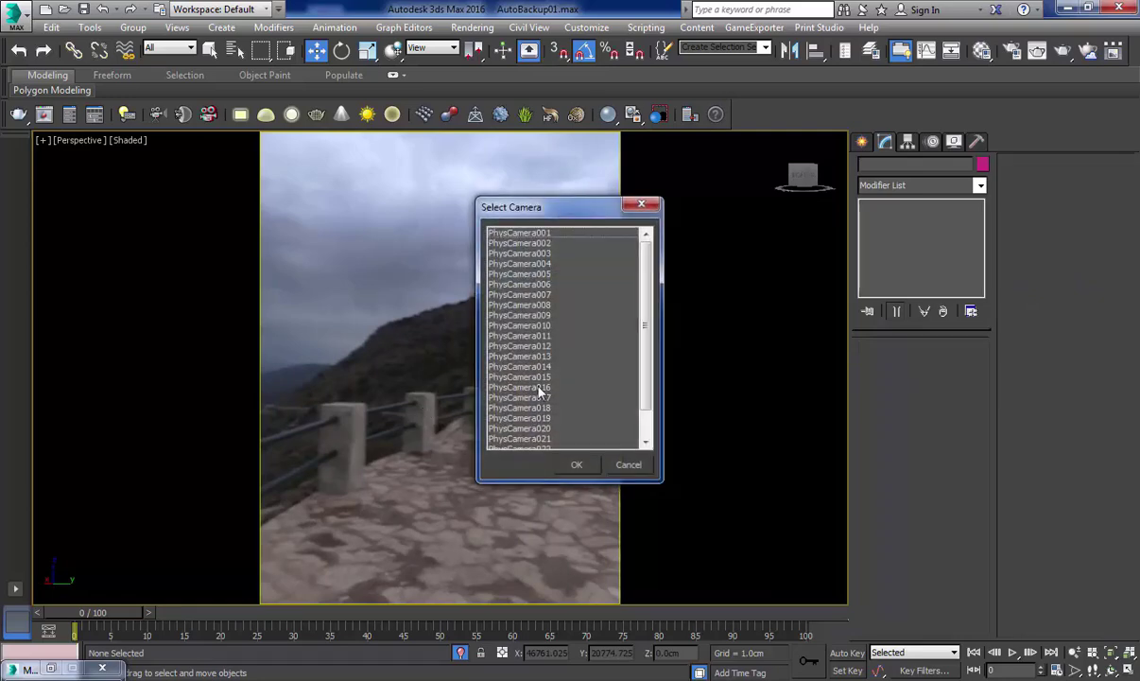
double_click(538, 379)
key("c")
double_click(528, 418)
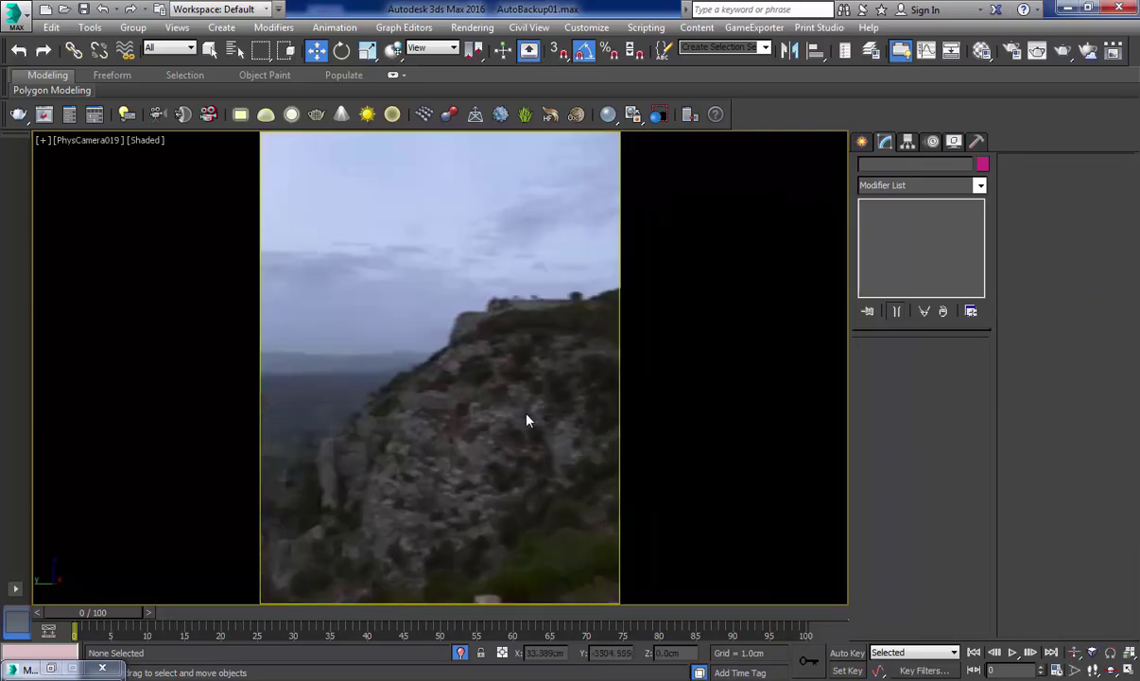
key("c")
double_click(525, 438)
key("c")
double_click(543, 275)
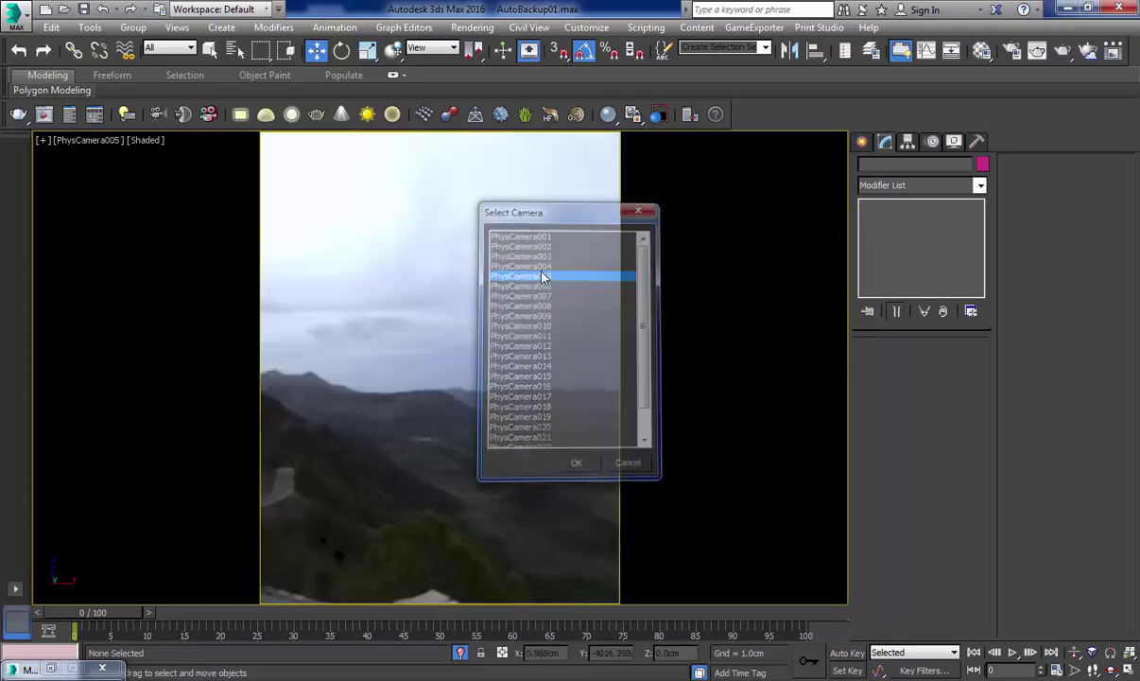
key("c")
double_click(540, 244)
key("c")
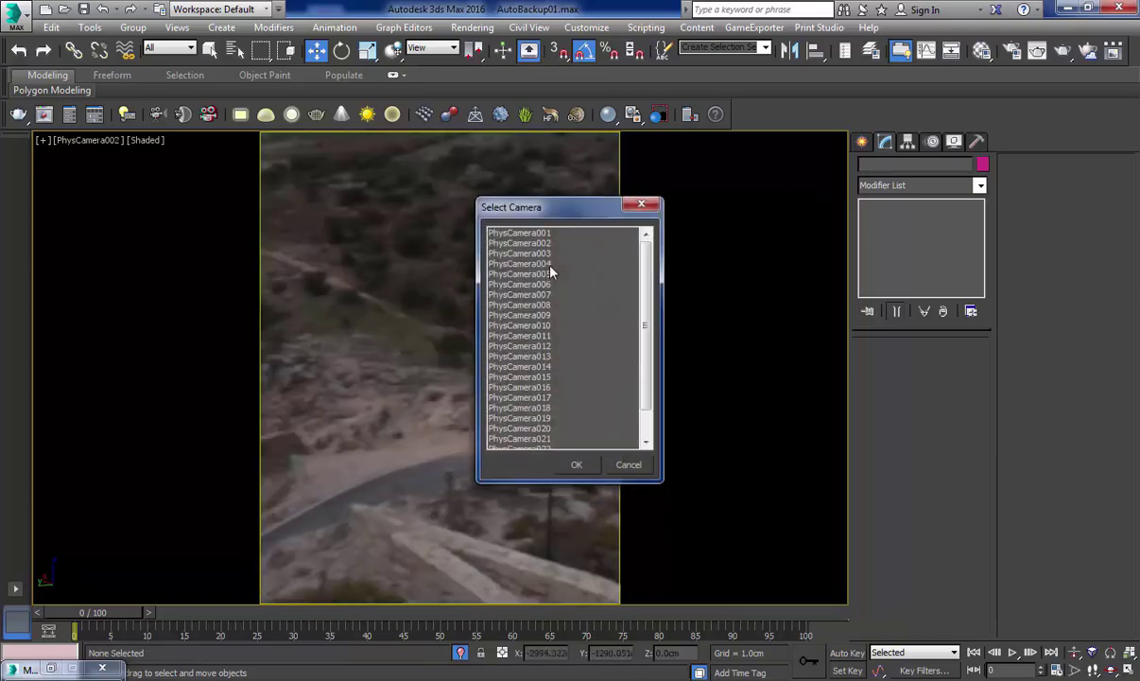
scroll(519, 313, "down", 2)
double_click(511, 412)
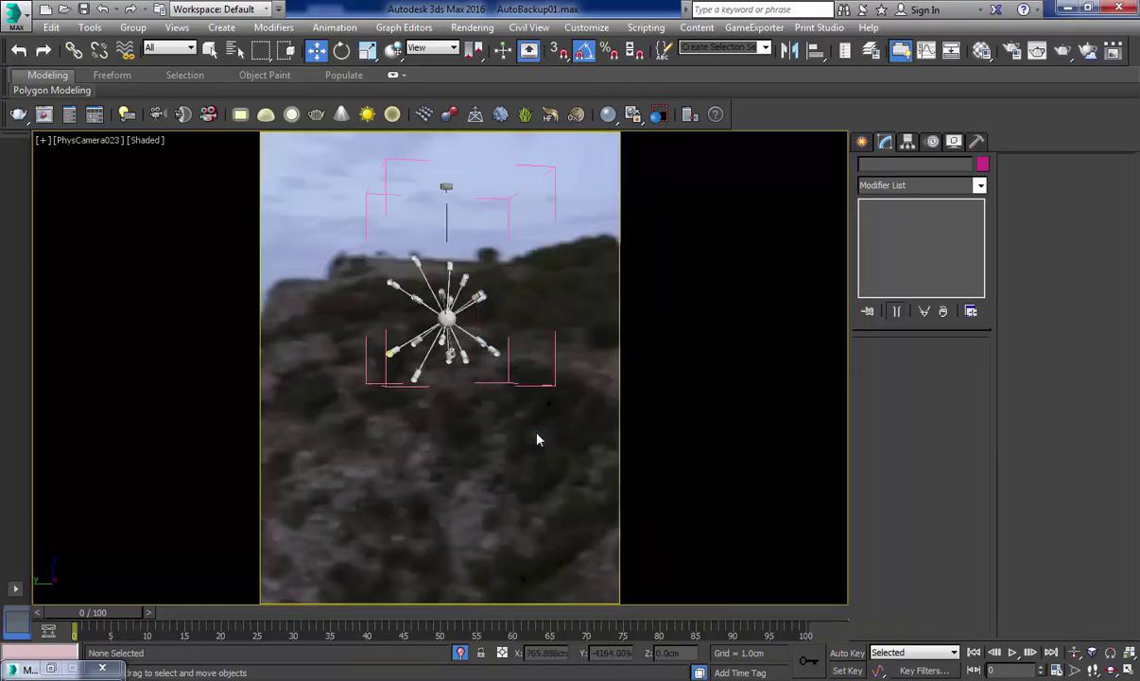
Select the Sputnik pendant lamp group in a perspective view and frame the bulb that holds the new sphere light
left_click(388, 351)
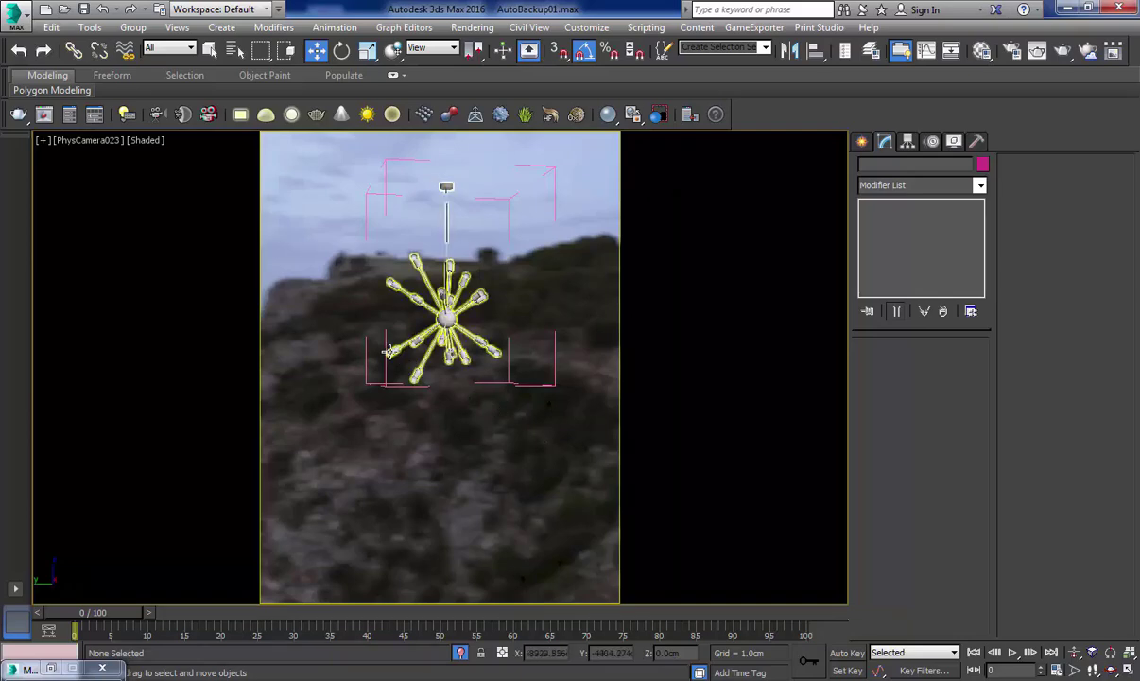
key("p")
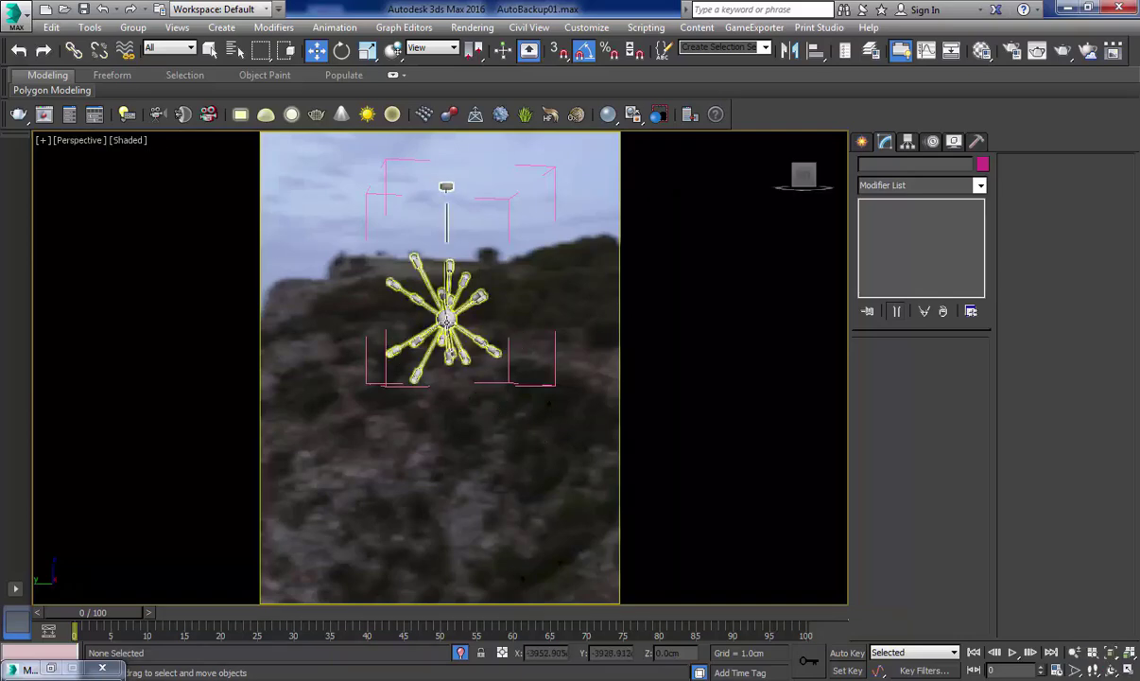
left_click(446, 321)
key("z")
scroll(395, 465, "up", 10)
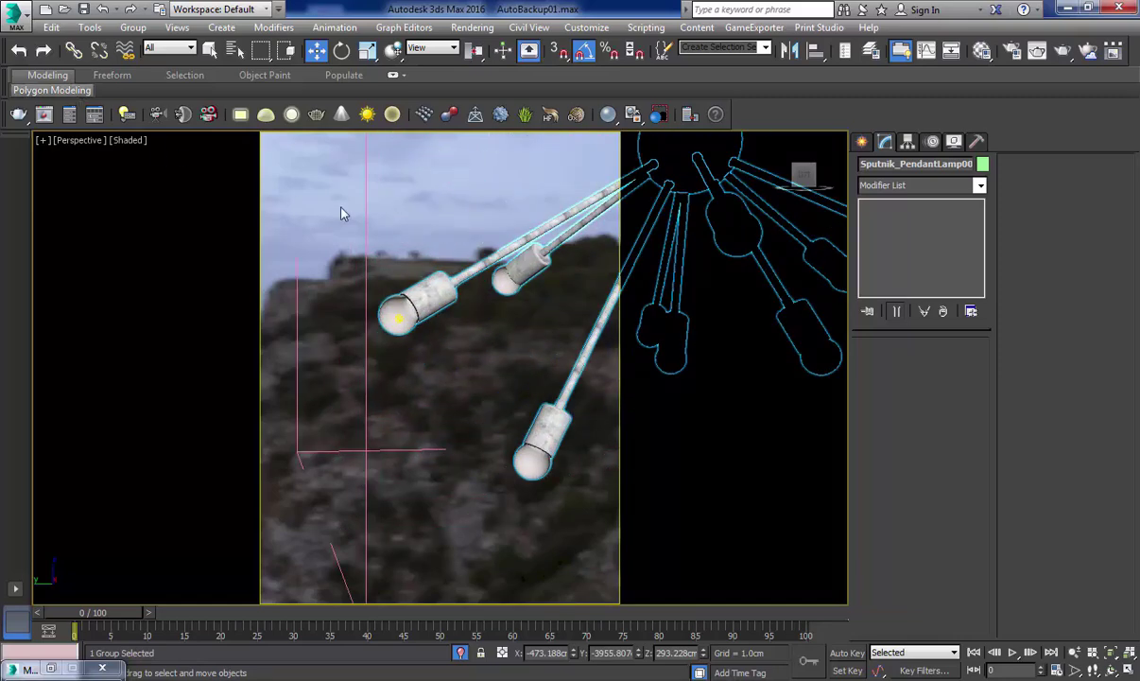
Create a physical camera from the current perspective view of the bulb, keeping its shutter type at 1 / seconds
key("ctrl+c")
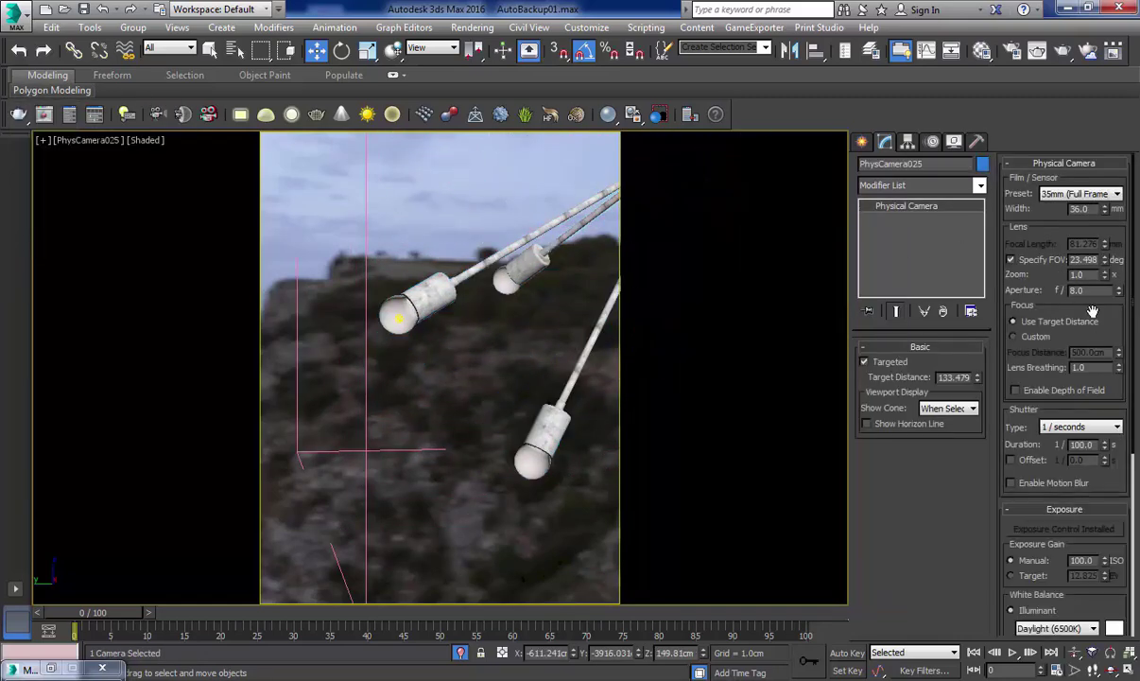
left_click(1087, 426)
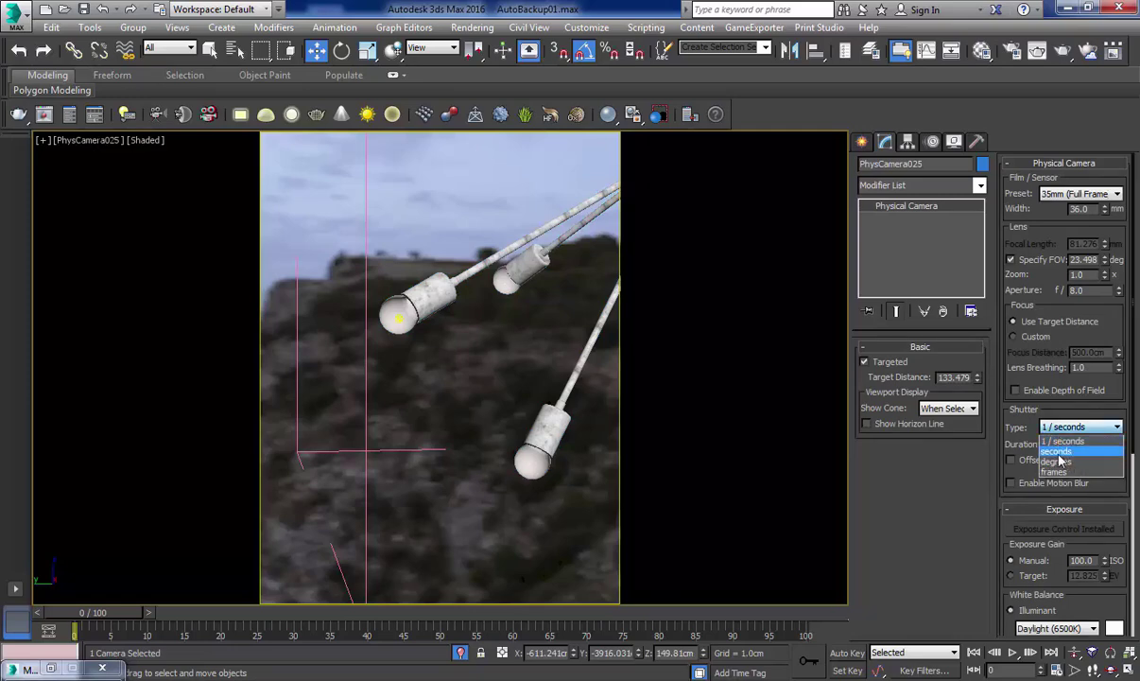
left_click(1073, 443)
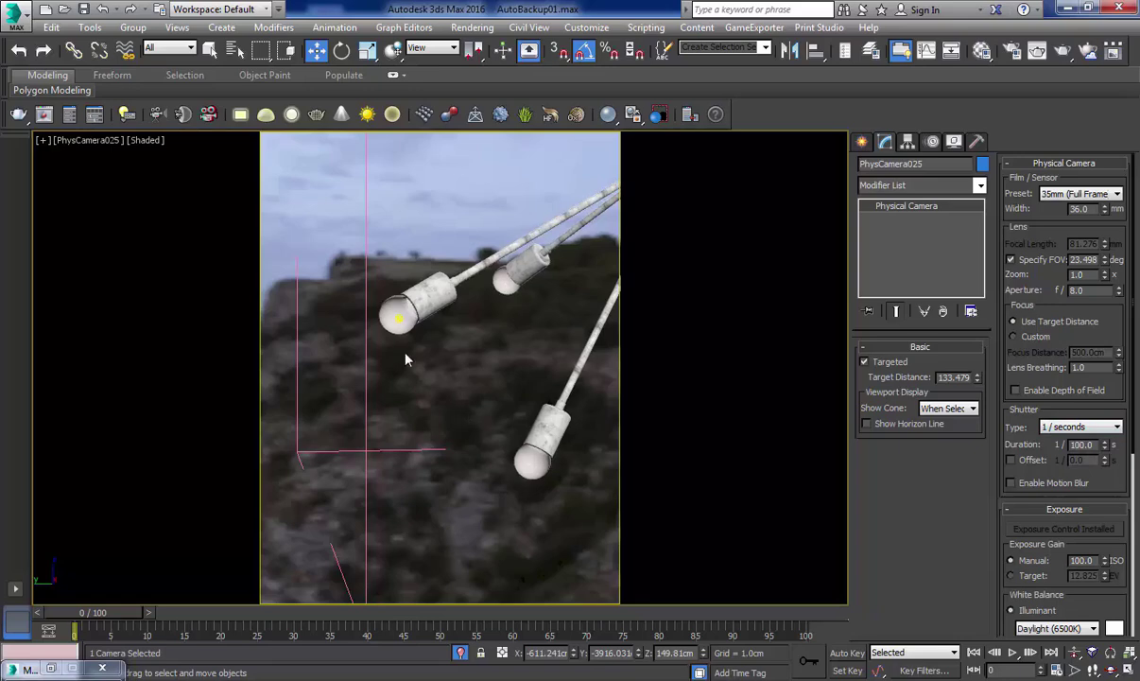
Dolly and pan the new camera in close on the pendant bulb that holds the sphere light
left_click(1074, 652)
left_click_drag(412, 274, 454, 416)
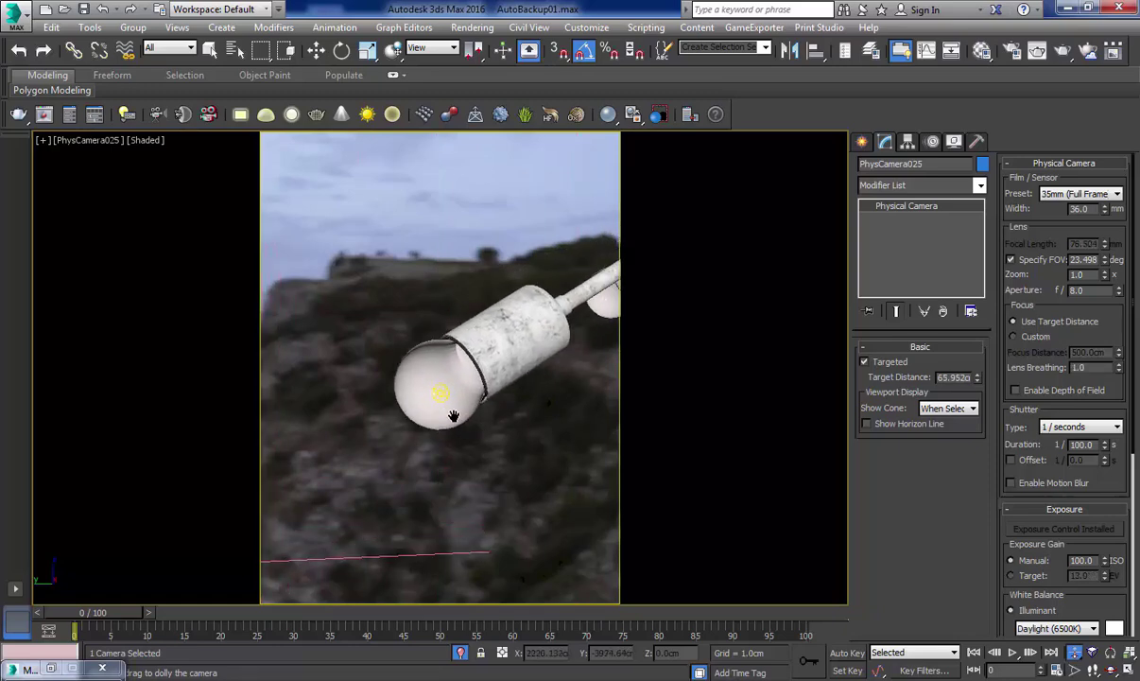
middle_click_drag(454, 416, 453, 416)
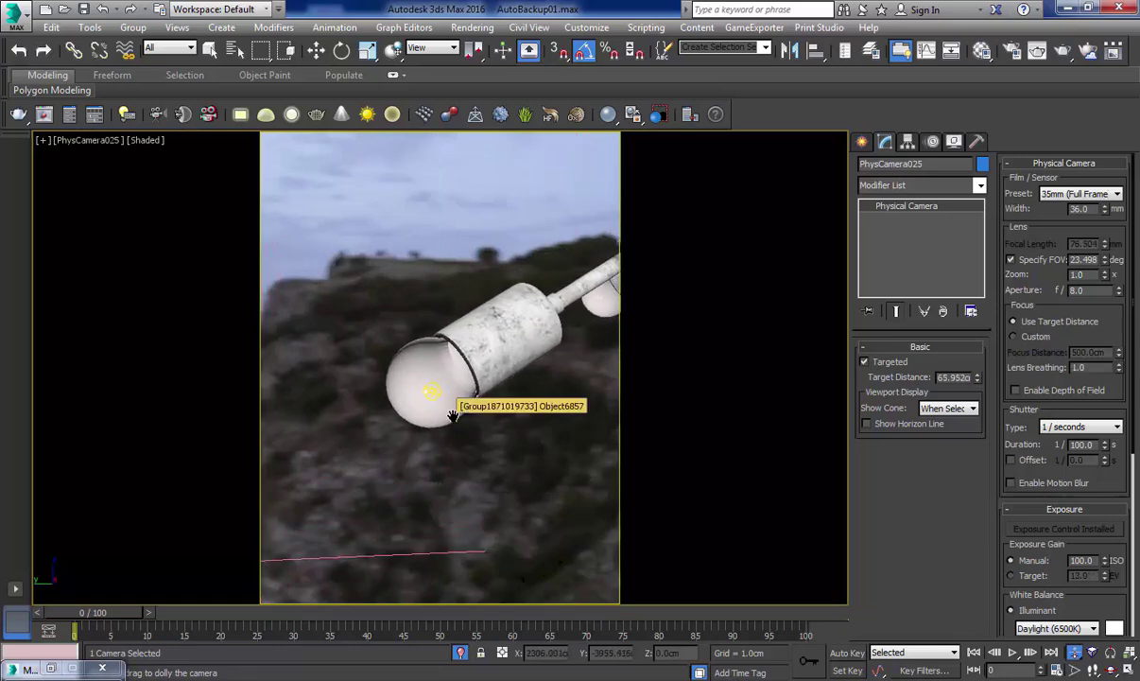
key("w")
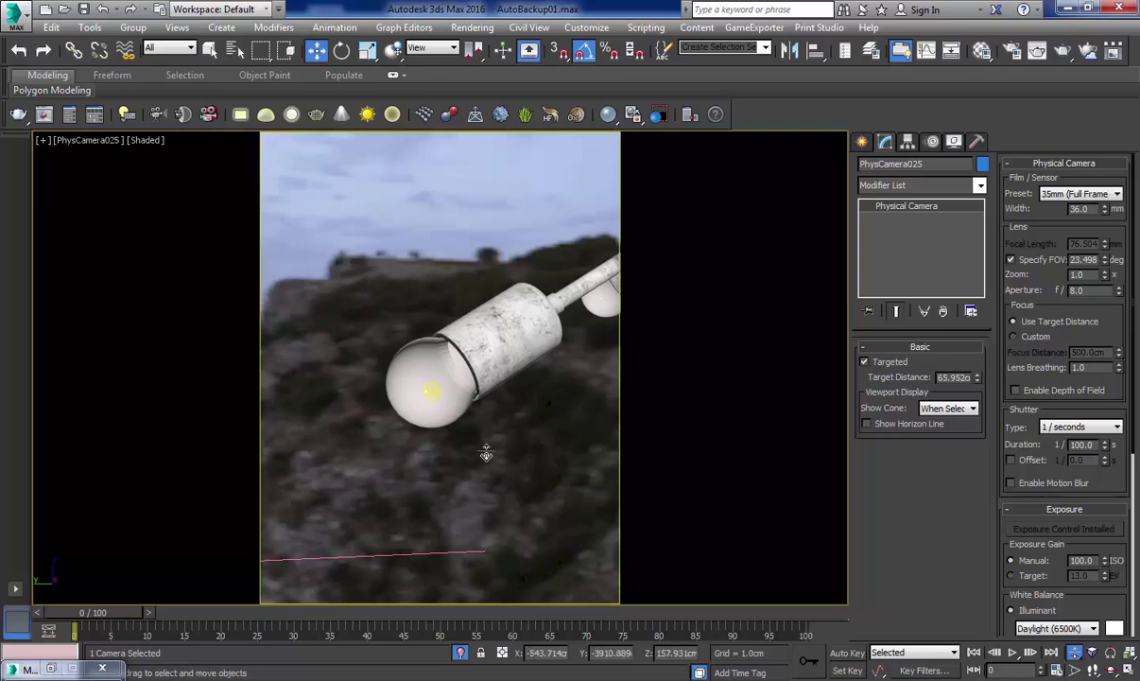
left_click(862, 140)
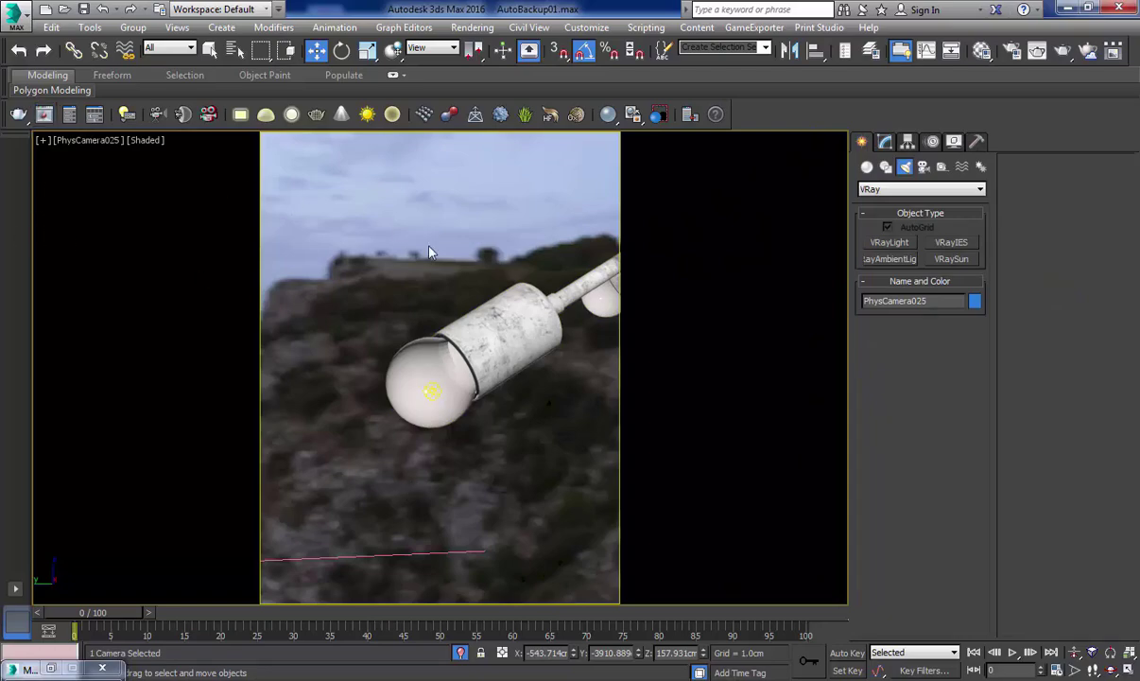
Render the bulb close-up in the V-Ray frame buffer and hide the colour corrections there
mouse_move(459, 678)
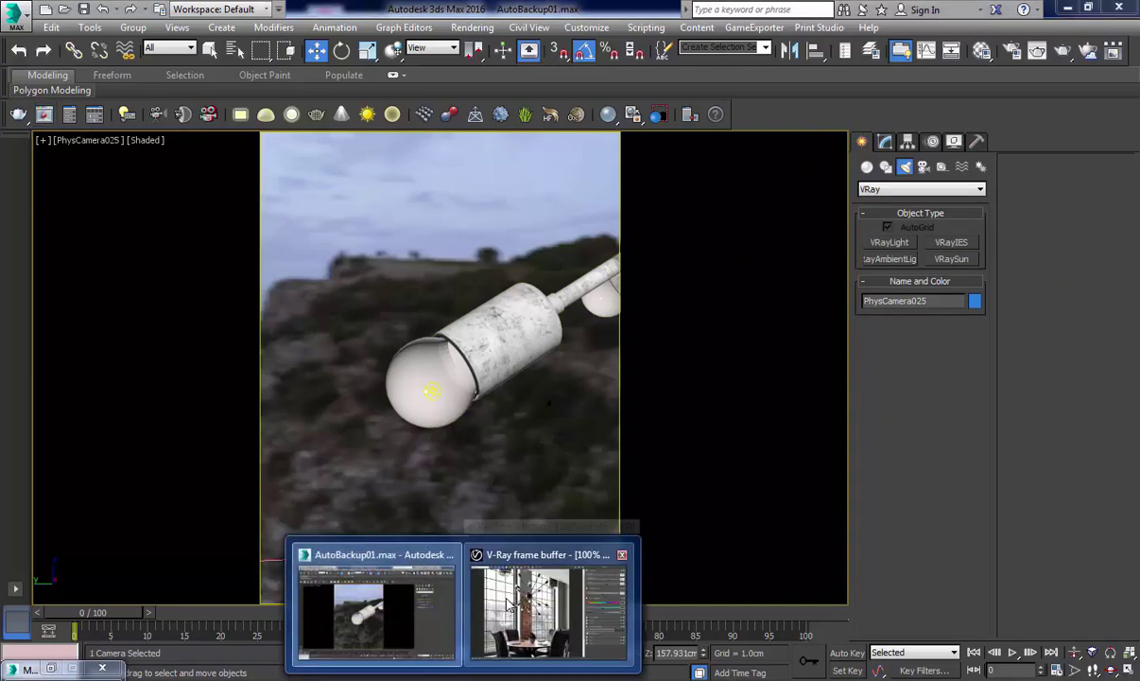
left_click(480, 571)
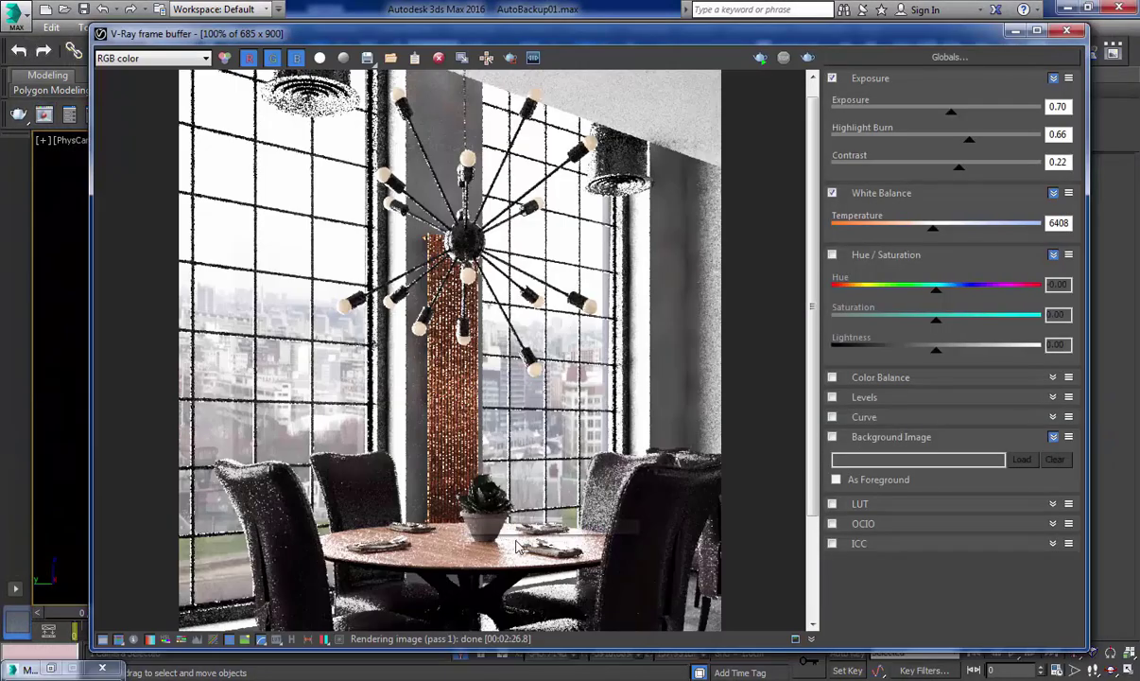
left_click(759, 58)
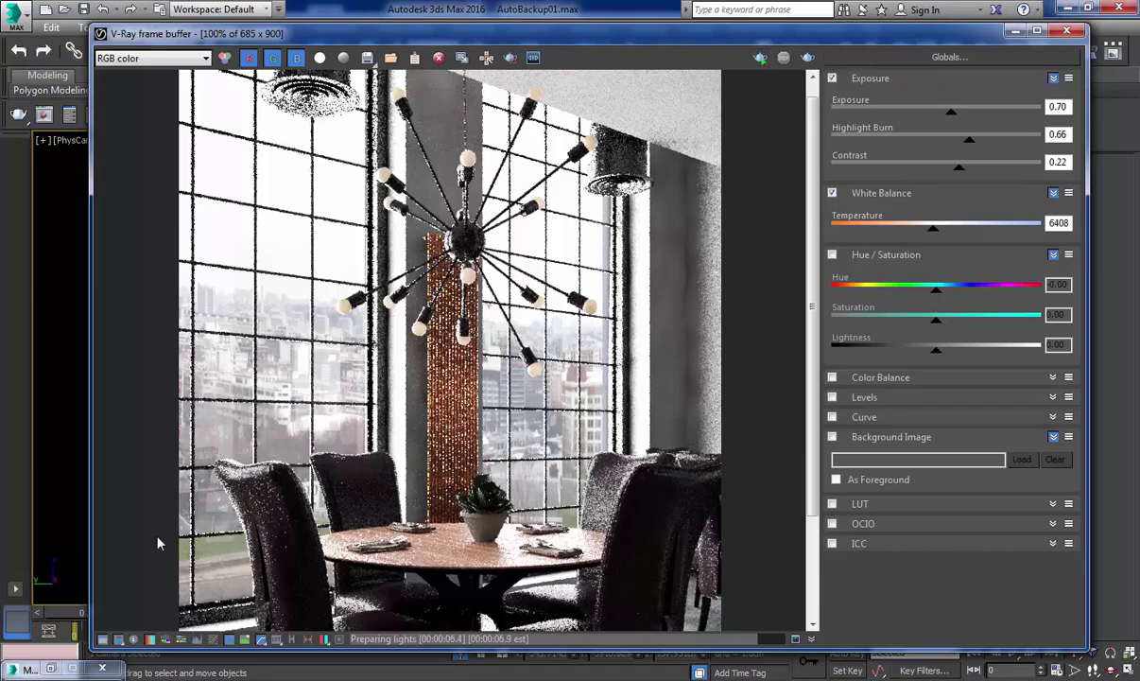
left_click(102, 638)
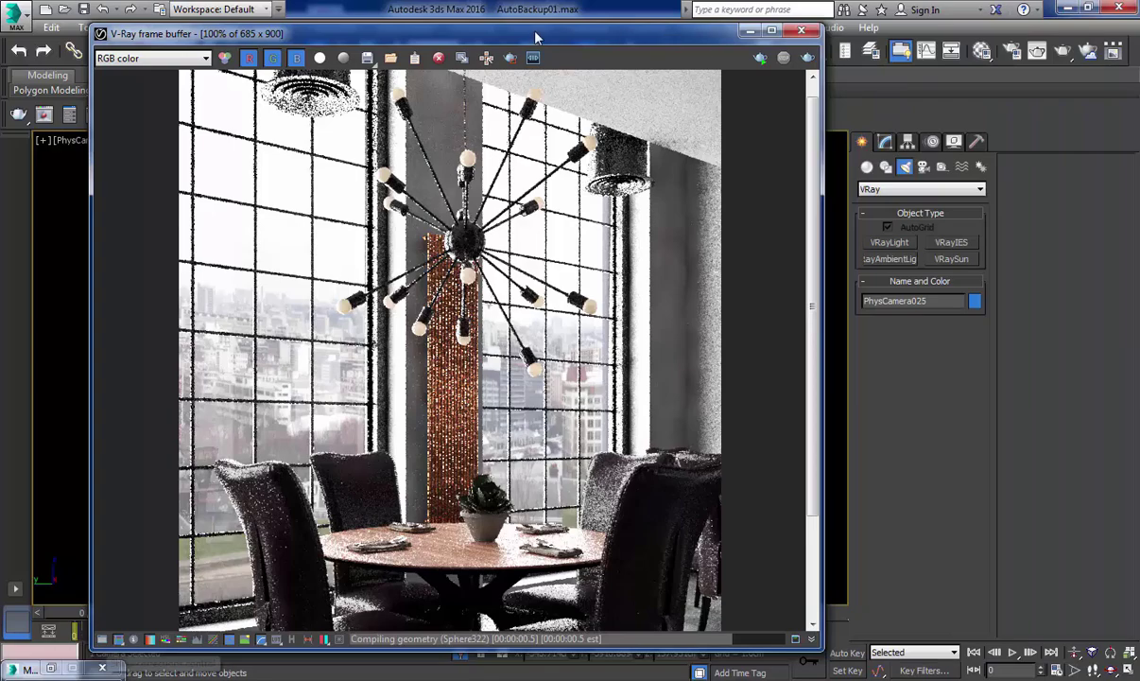
Narrow the frame buffer window and place it beside the viewport so the render and the bulb are both visible
left_click_drag(393, 40, 254, 36)
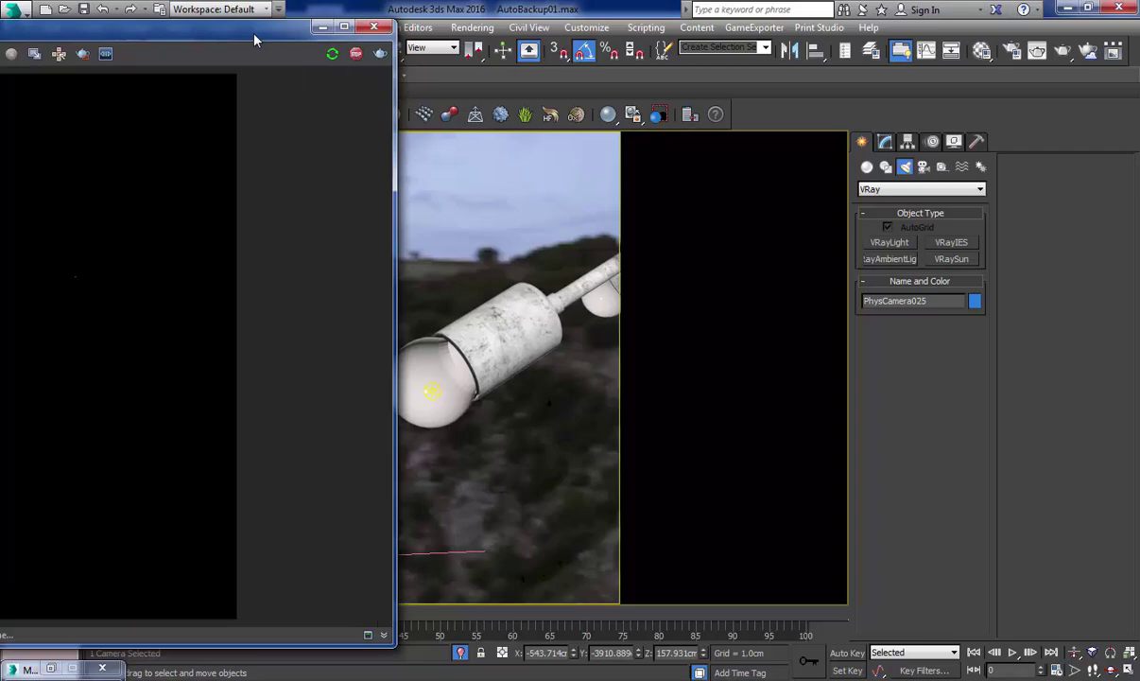
left_click_drag(254, 40, 628, 53)
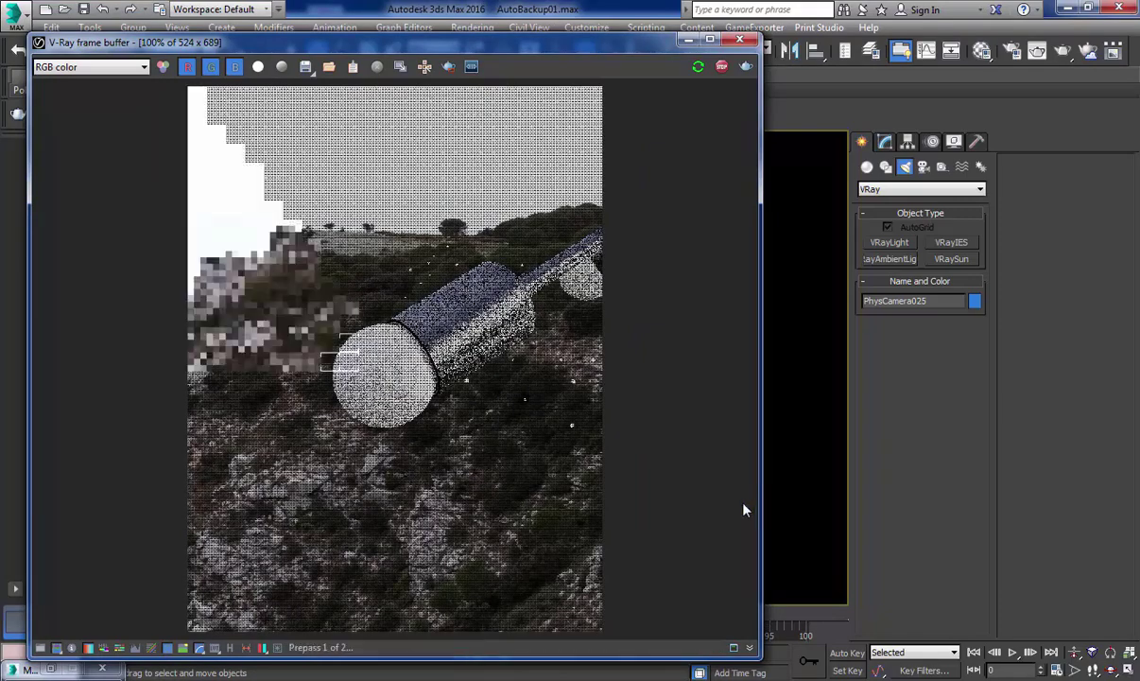
left_click_drag(761, 496, 506, 483)
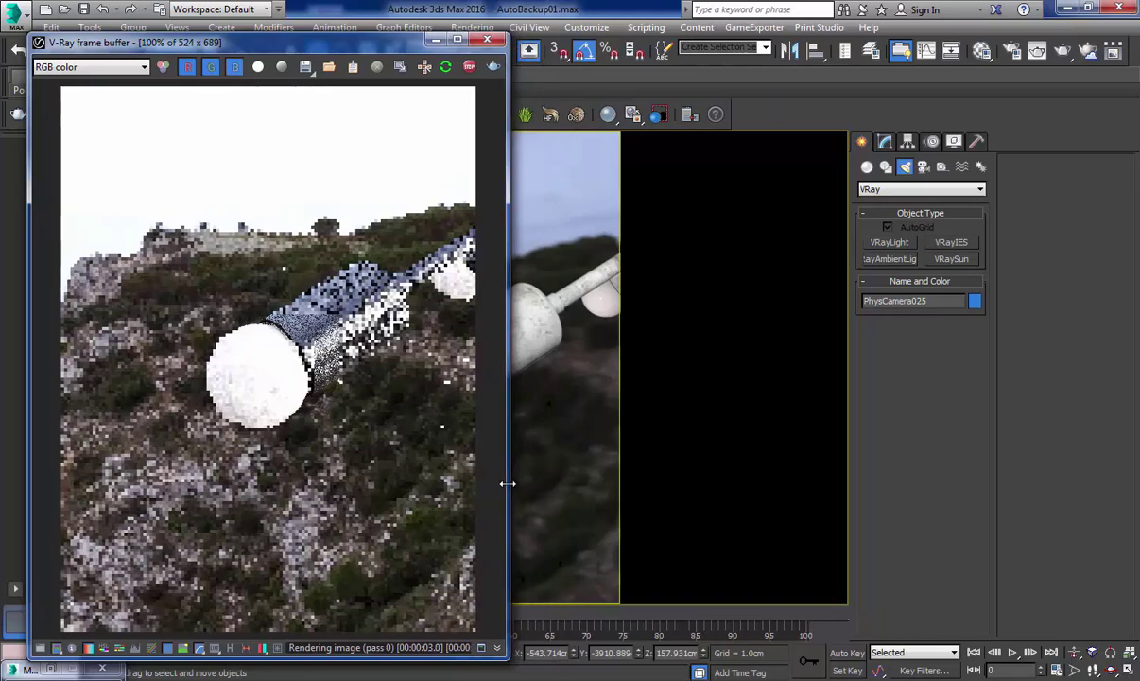
left_click_drag(362, 42, 250, 57)
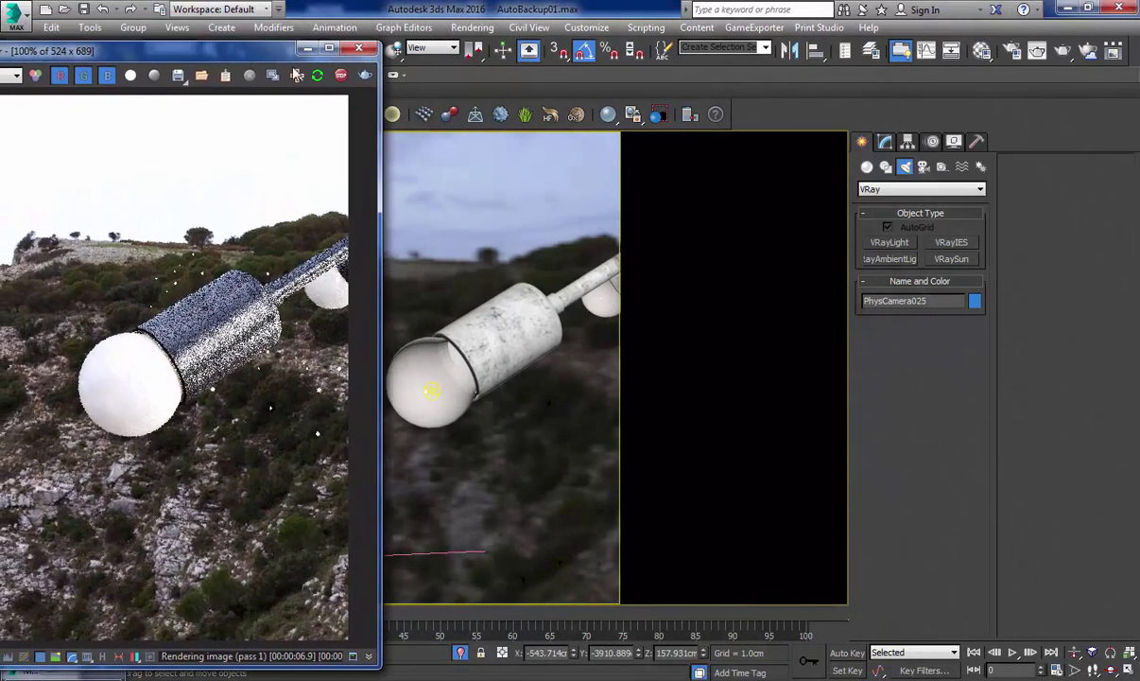
left_click(885, 141)
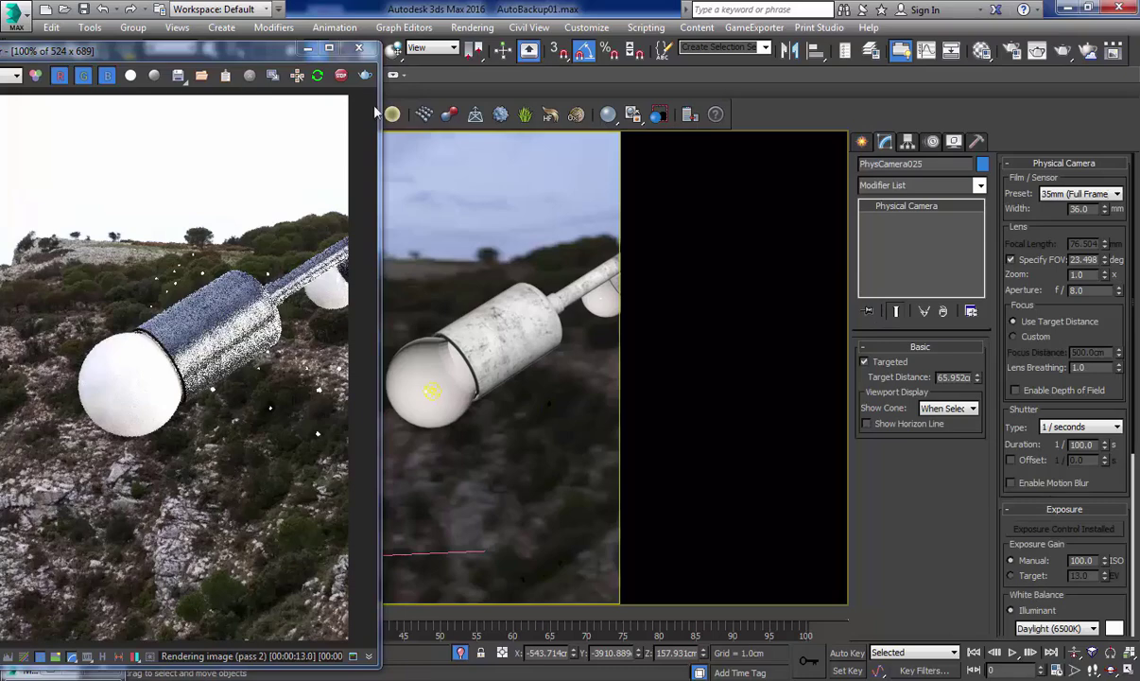
Limit rendering to a region around the bulb, and shrink and lower the frame buffer to uncover the main toolbar
left_click_drag(381, 111, 490, 111)
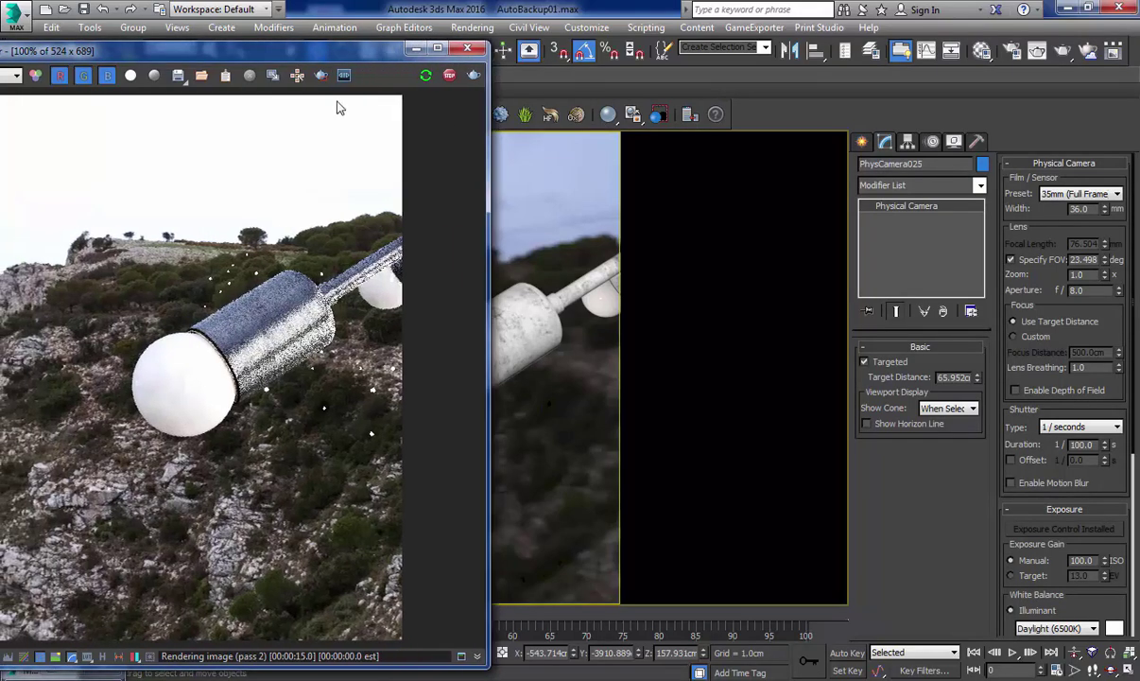
left_click(320, 75)
left_click_drag(94, 279, 273, 504)
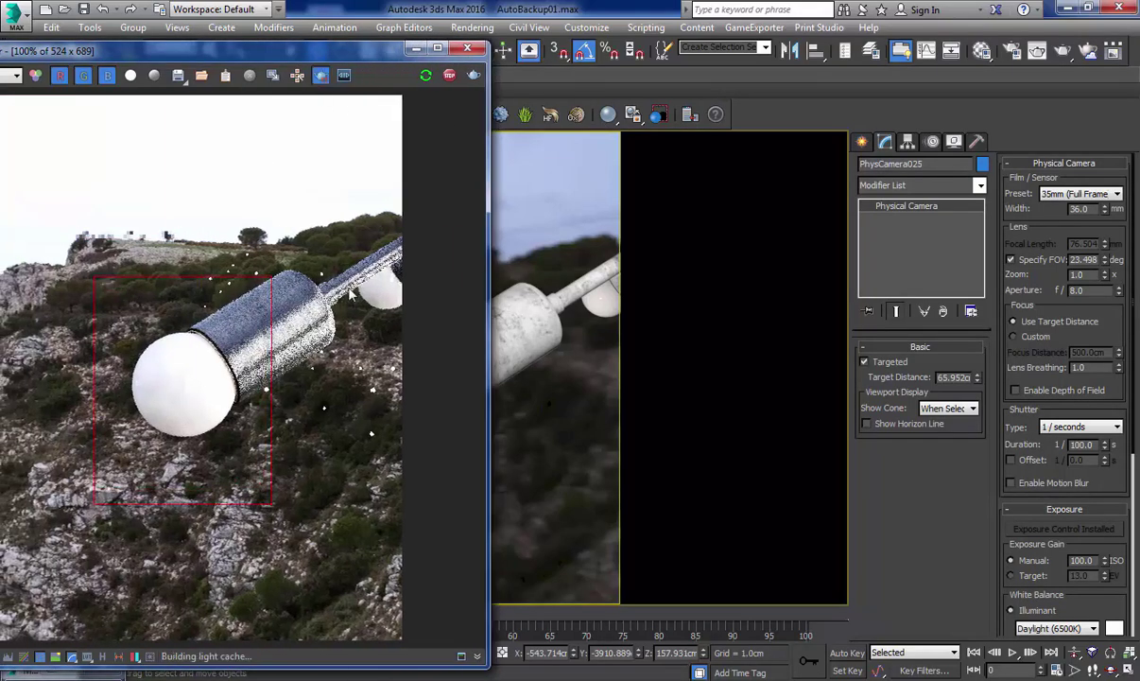
left_click_drag(488, 242, 350, 243)
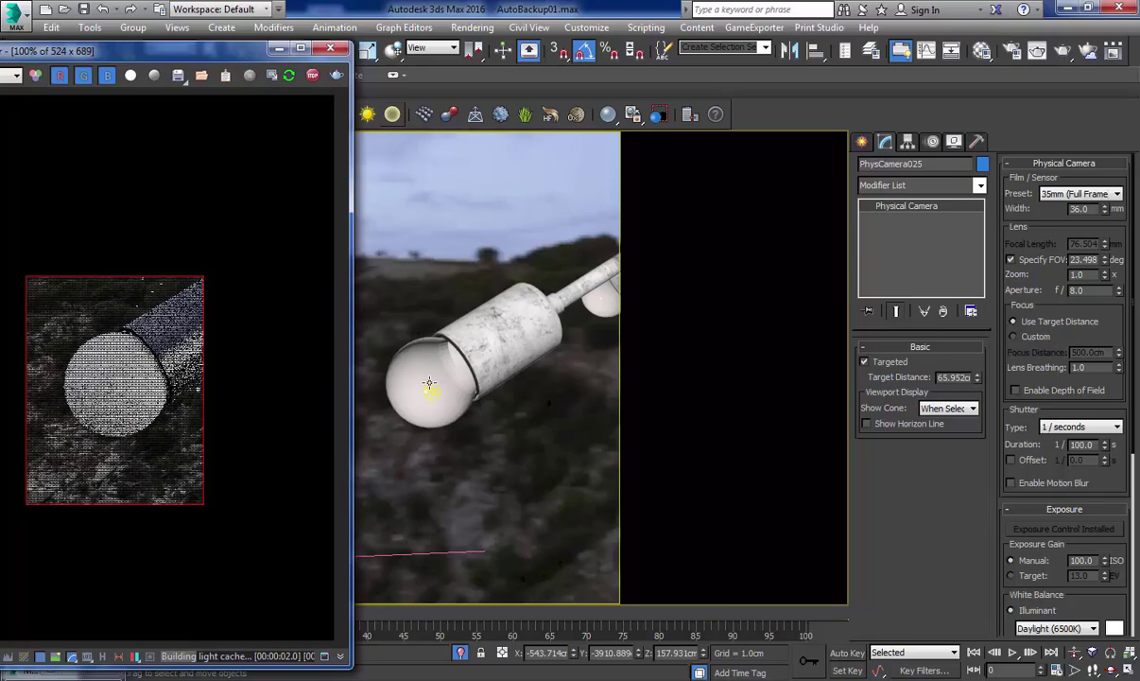
left_click_drag(207, 44, 217, 104)
Restrict selection to lights and select the sphere light inside the bulb
left_click(171, 48)
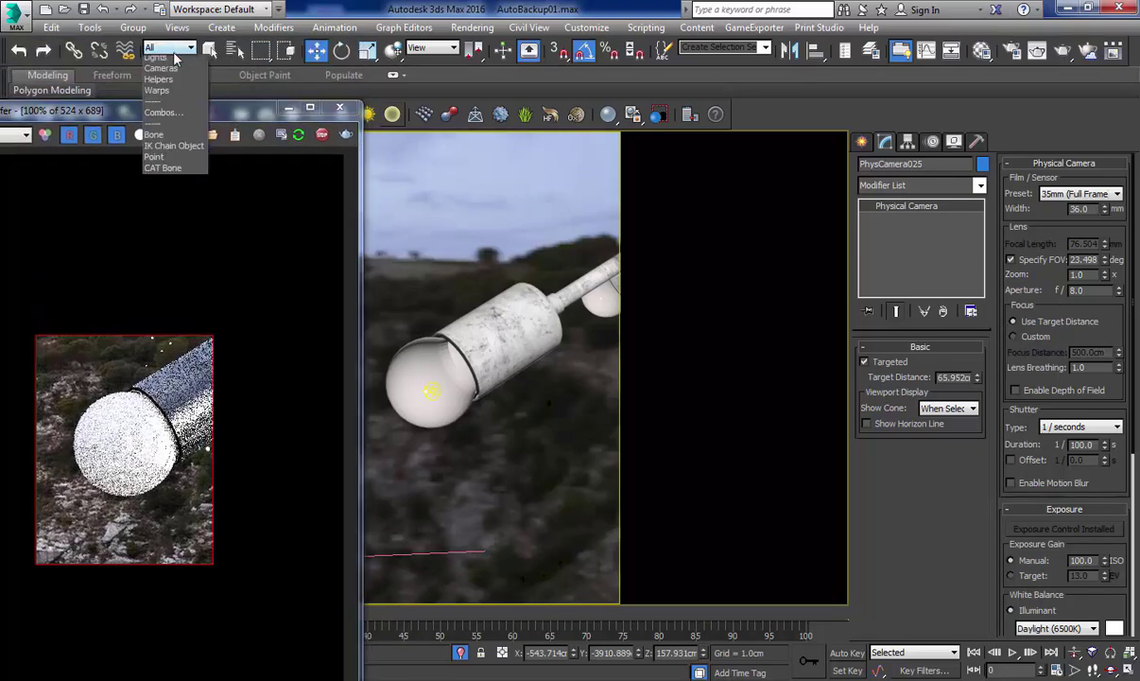
left_click(154, 90)
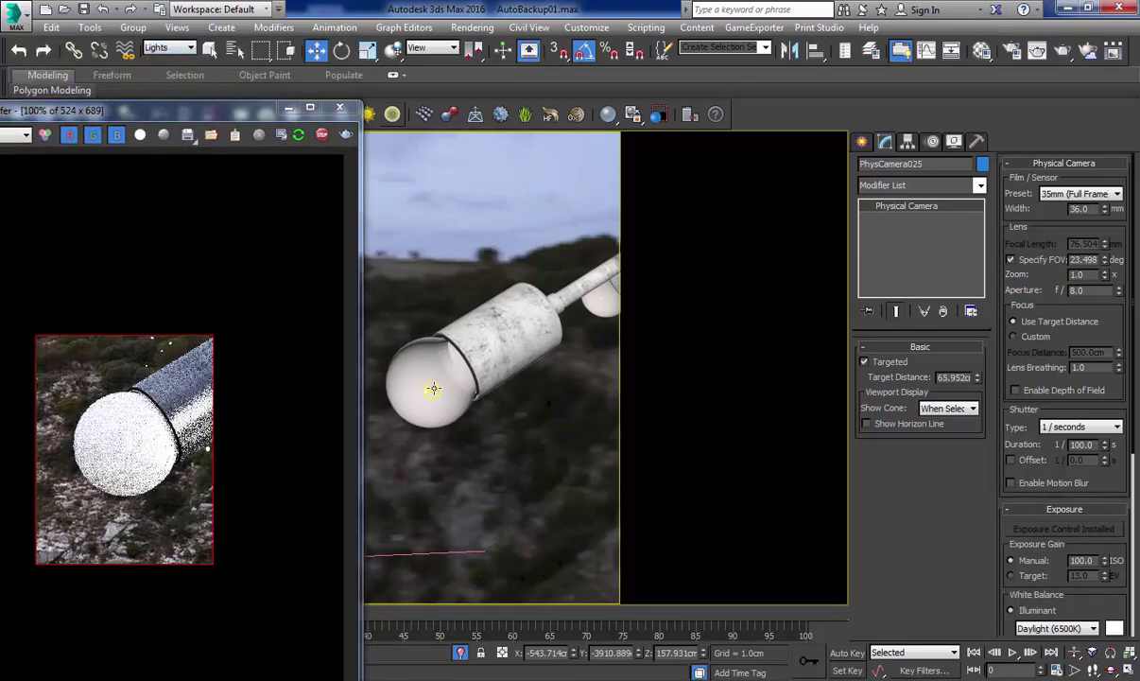
left_click(433, 389)
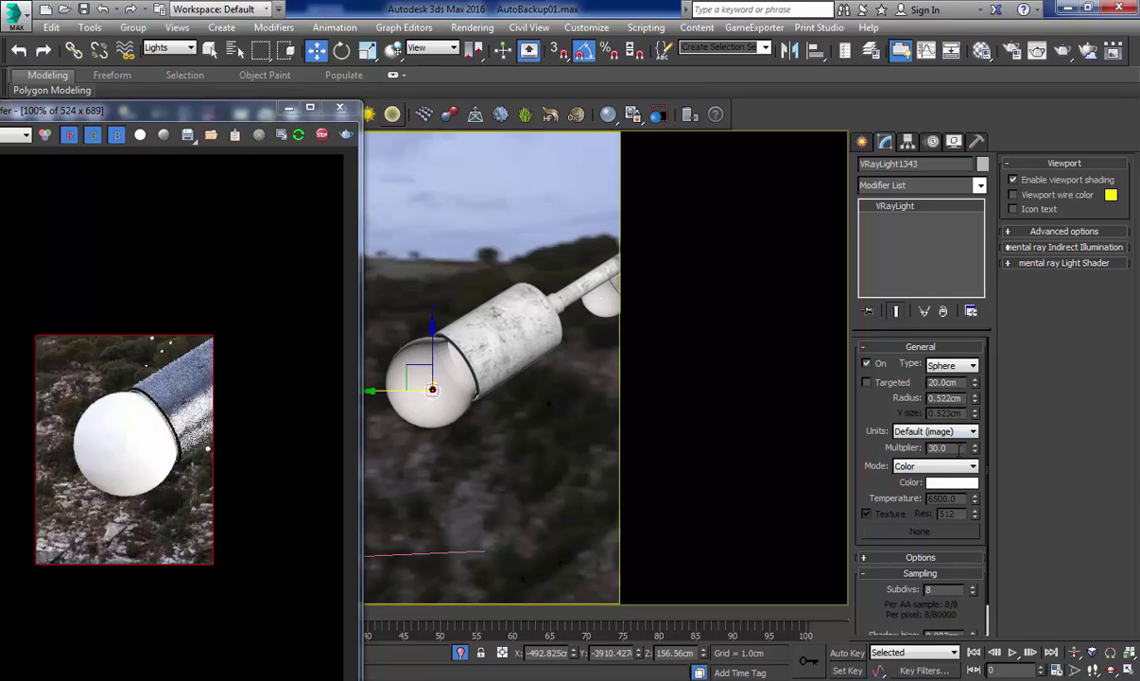
left_click(934, 465)
left_click(922, 478)
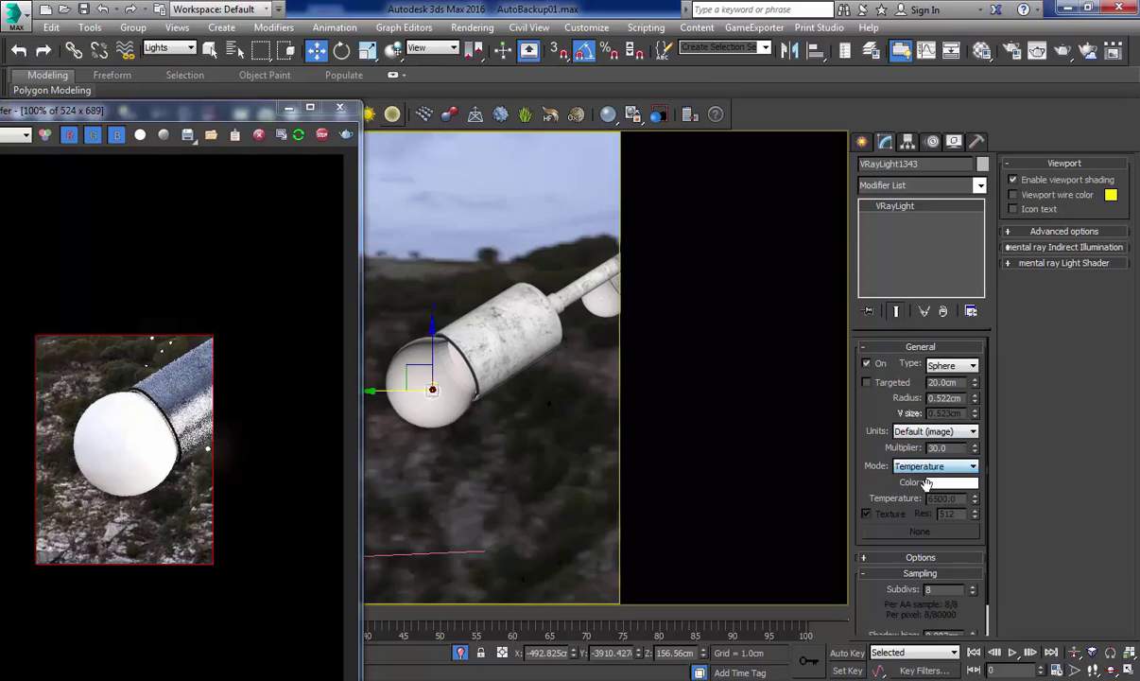
left_click(922, 469)
left_click(949, 489)
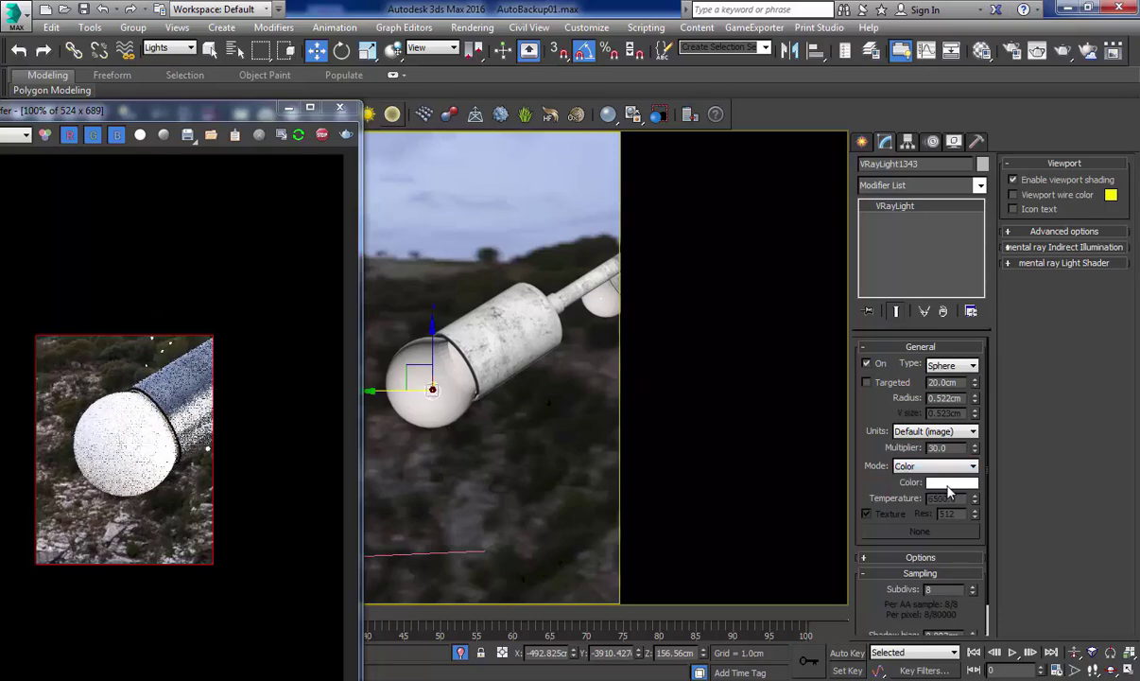
Set the sphere light's colour to a warm orange with red 255, green 126 and blue 63
left_click(951, 484)
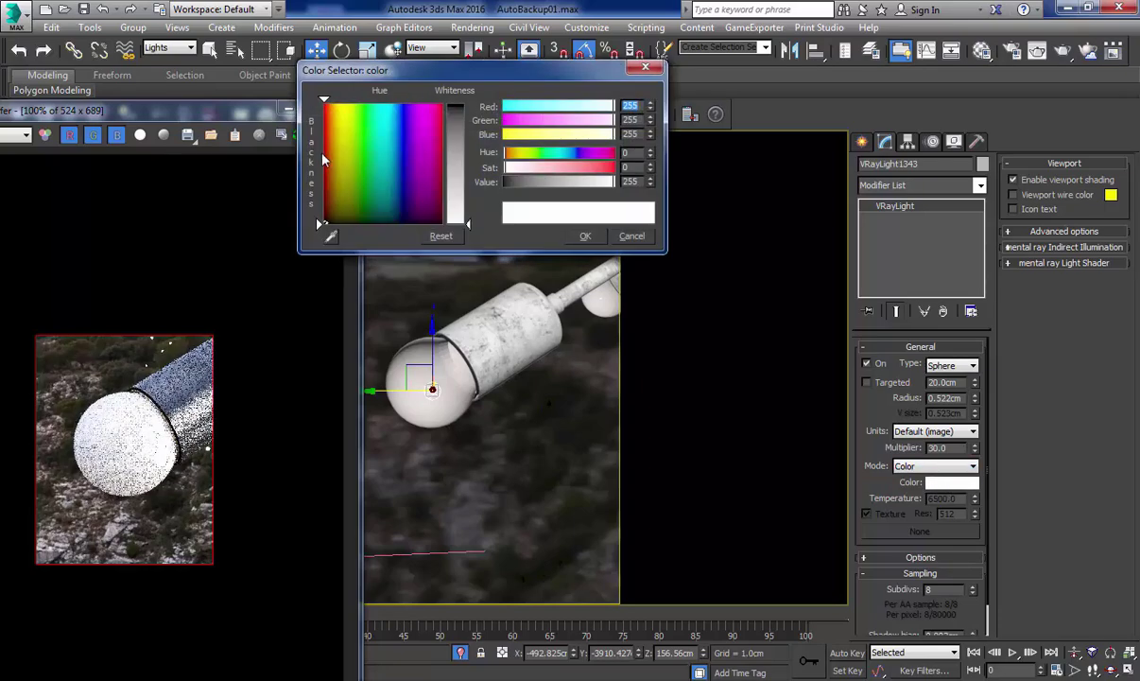
mouse_move(335, 121)
left_mouse_down()
mouse_move(331, 138)
mouse_move(333, 119)
left_mouse_up()
left_click(586, 167)
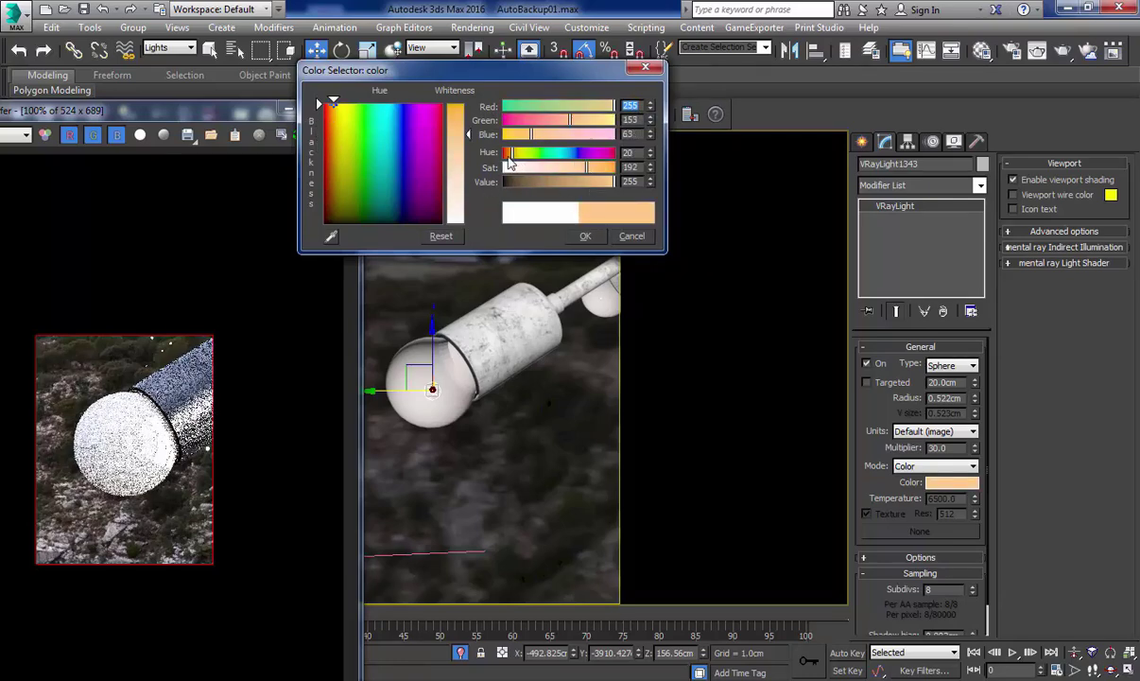
left_click(561, 121)
left_click_drag(563, 126, 557, 126)
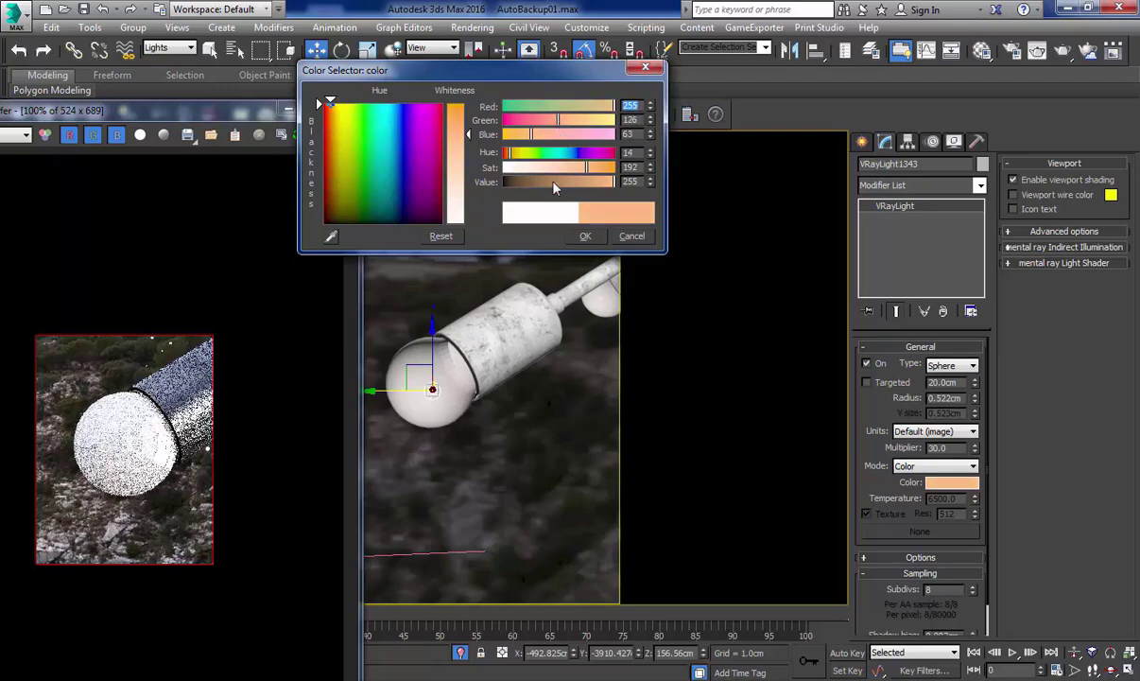
left_click(585, 235)
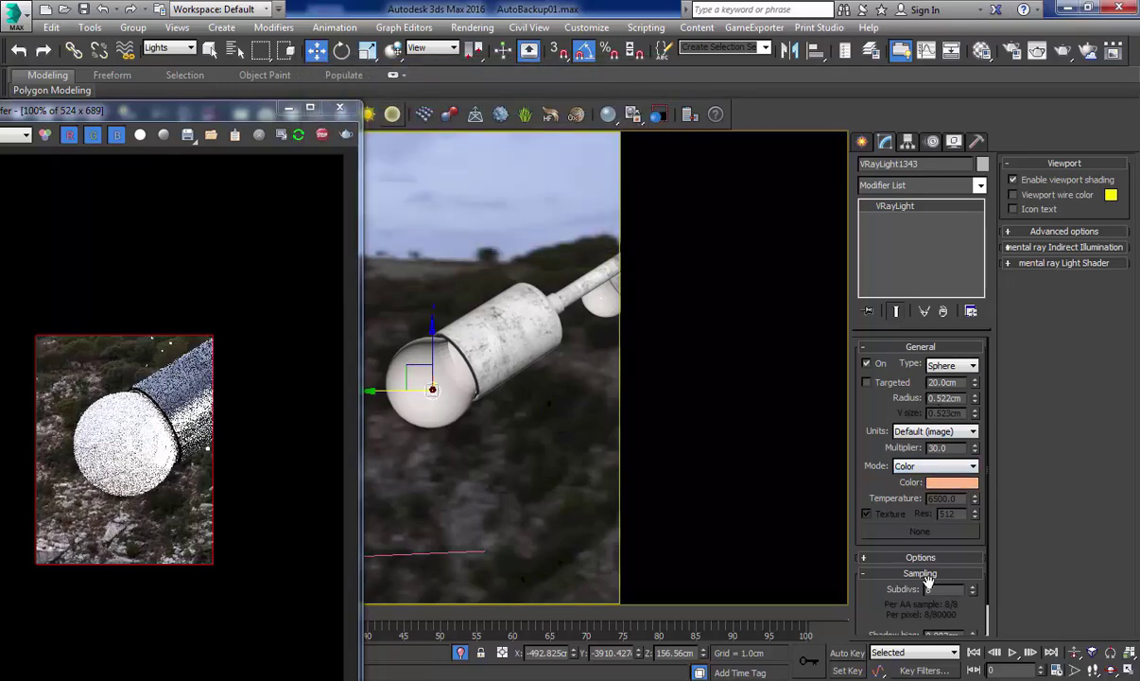
Set the sphere light's subdivs to 32 and its multiplier to 2000, checking the bulb up close in the region render
key("Return")
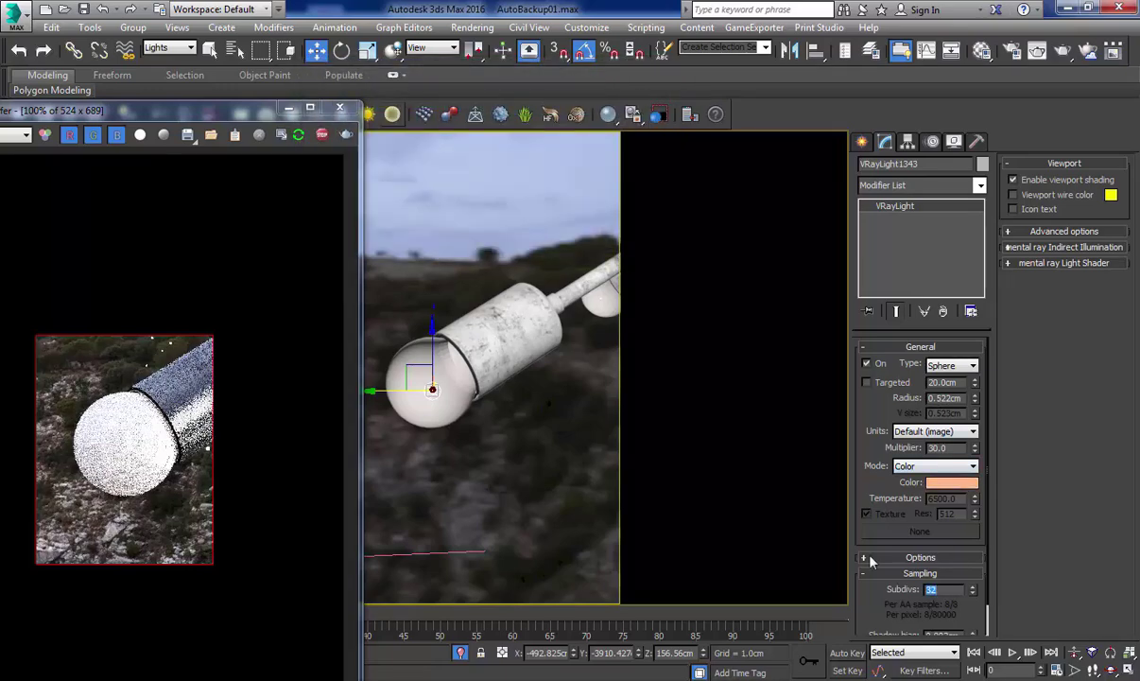
left_click_drag(952, 449, 888, 425)
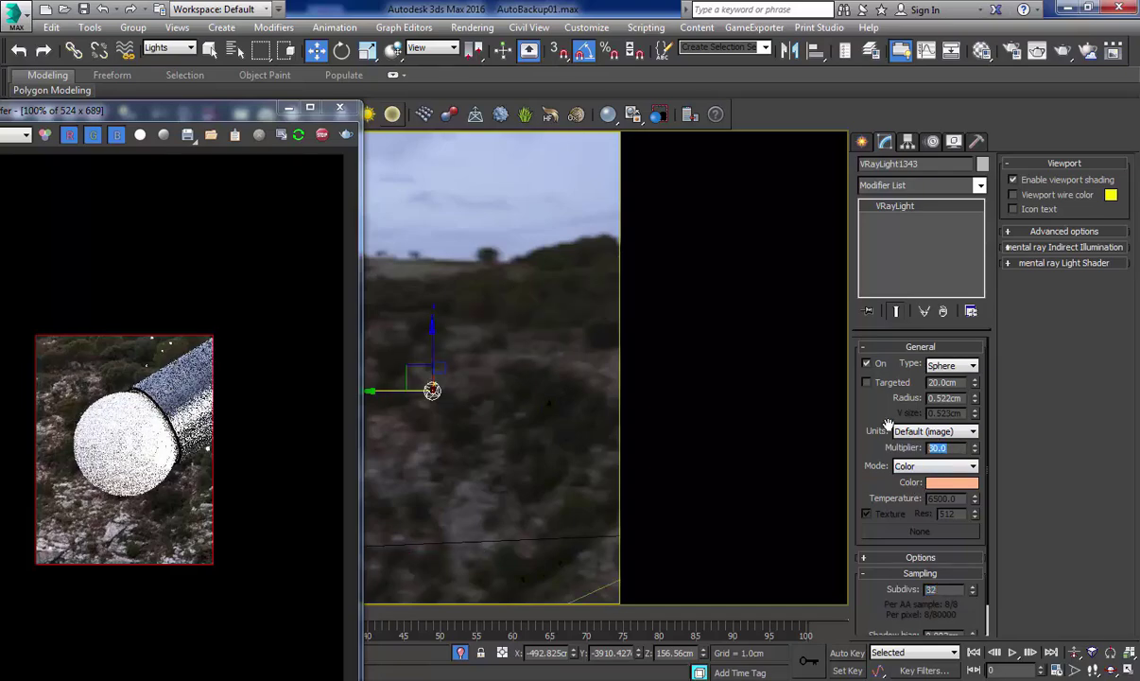
type("2000")
key("Return")
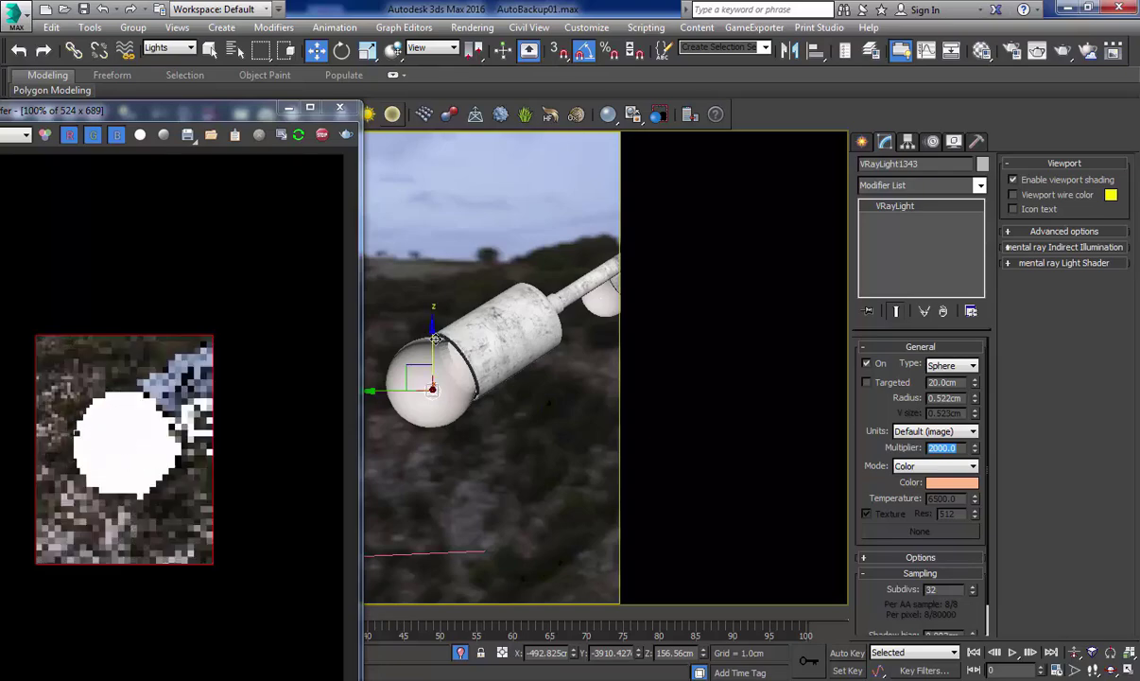
scroll(108, 423, "up", 1)
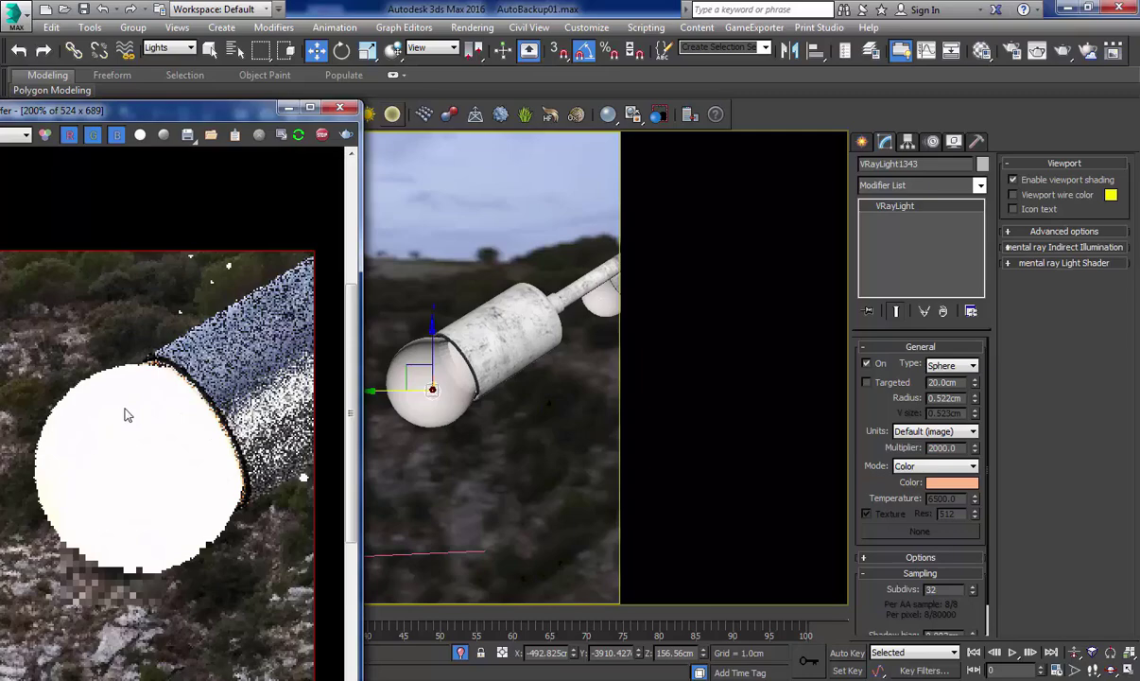
scroll(144, 392, "down", 1)
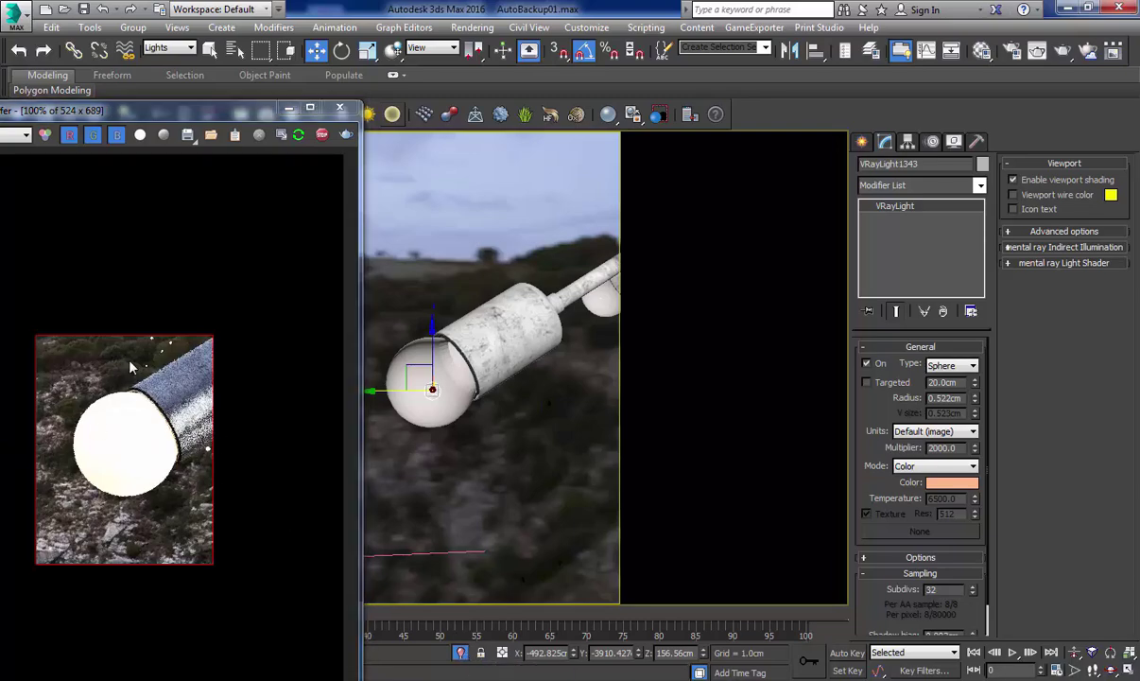
Return to the dining-area camera view and start a render of it
key("c")
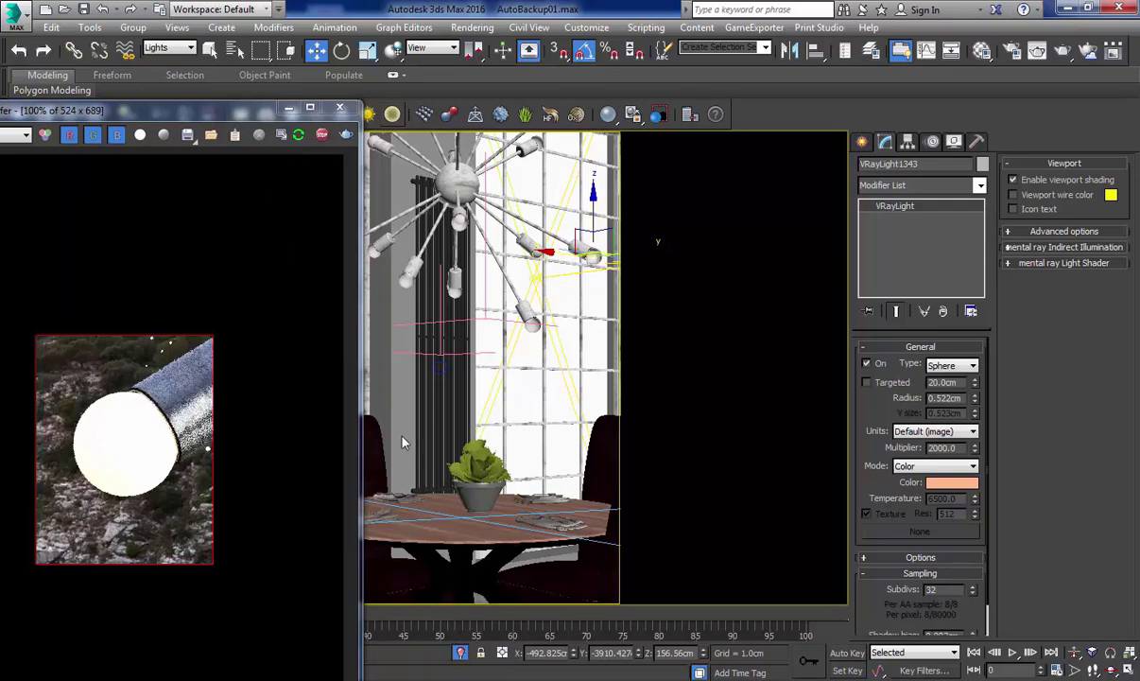
key("shift+q")
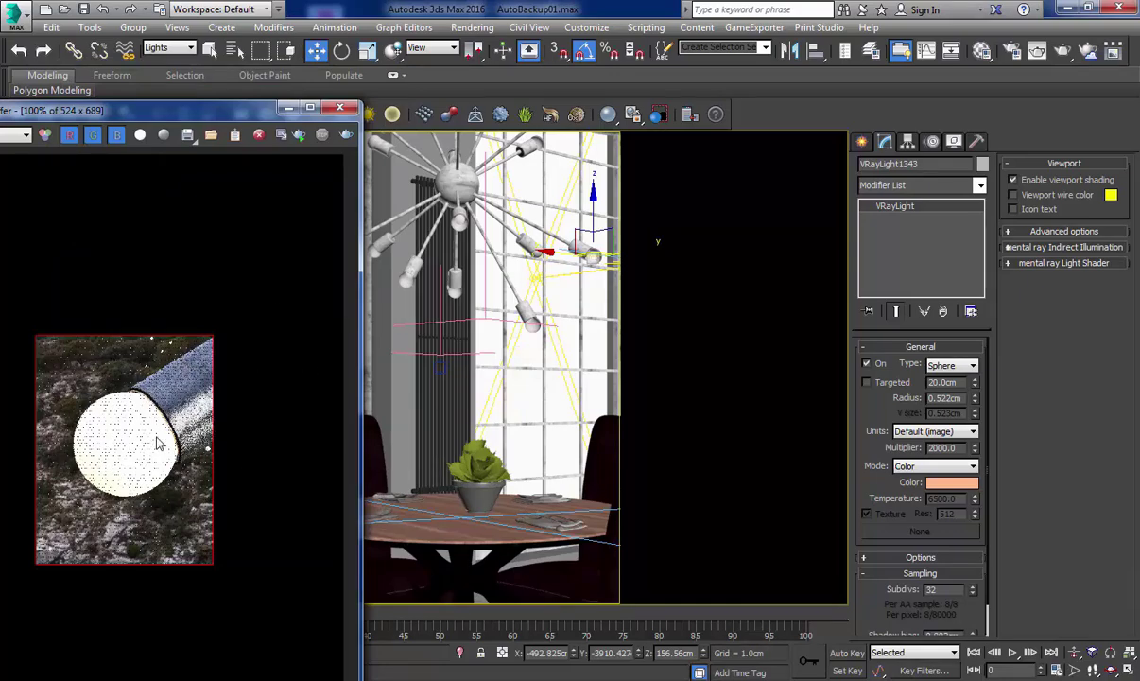
Move the V-Ray frame buffer out of the way and minimise it
key("F3")
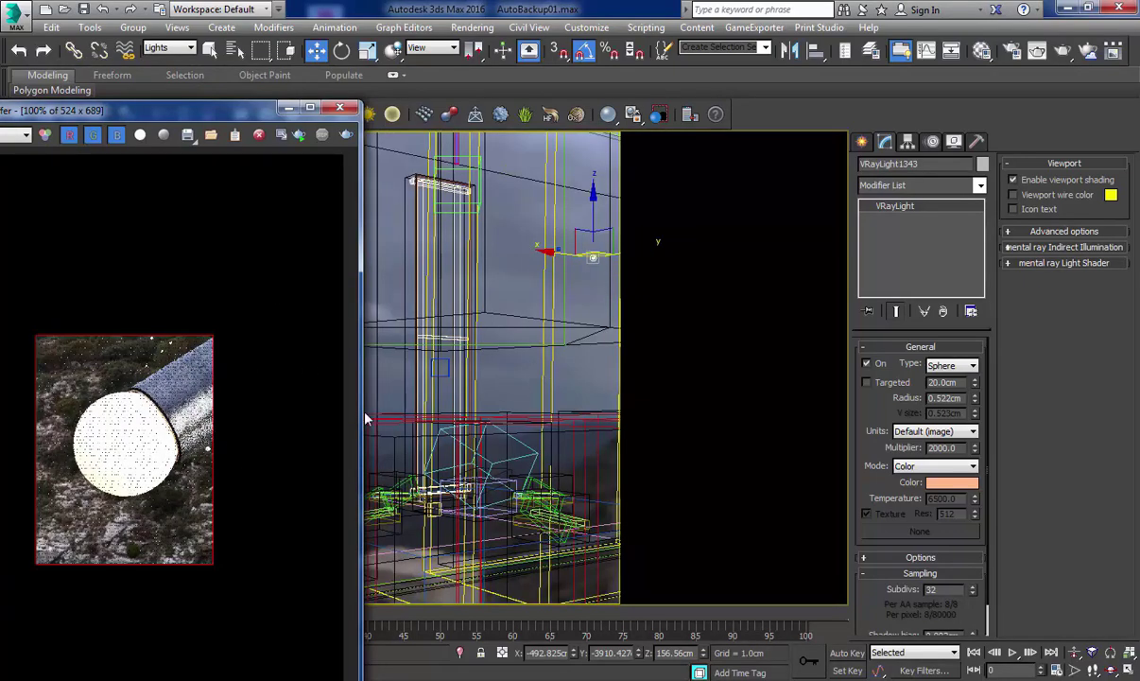
key("F3")
left_click_drag(187, 121, 376, 122)
left_click(525, 111)
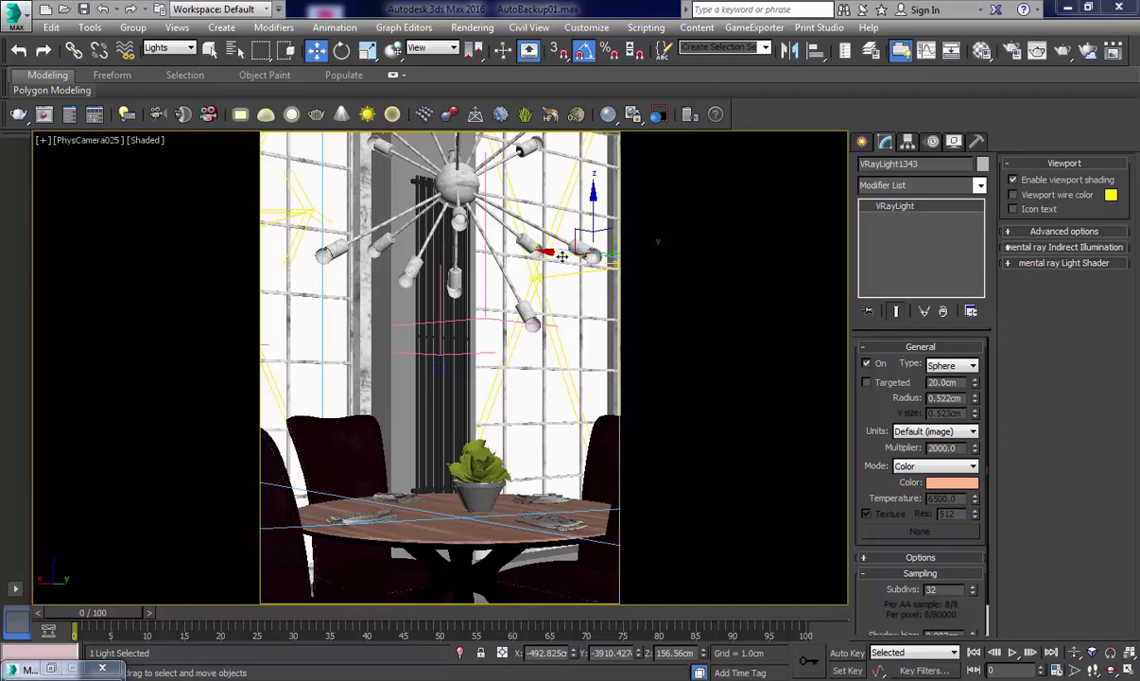
Examine the pendant lamp and its surroundings from several angles in a free perspective view
left_click(591, 259)
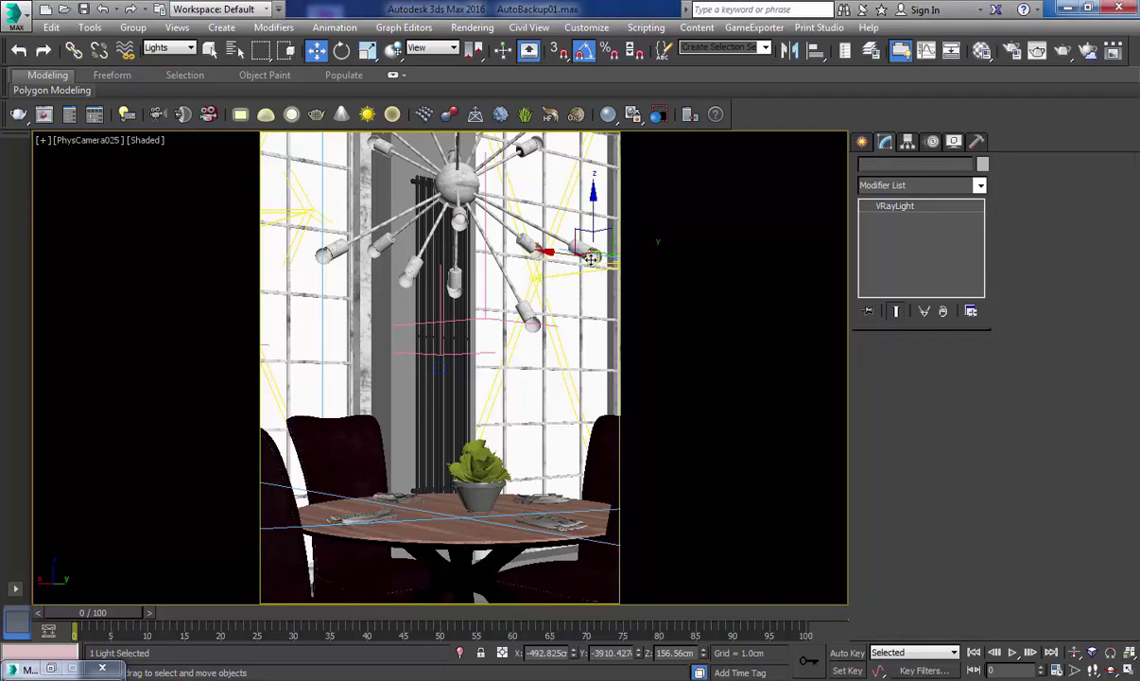
key("p")
middle_click_drag(591, 259, 467, 473)
mouse_move(467, 472)
middle_mouse_down("alt")
mouse_move(481, 478)
mouse_move(453, 516)
mouse_move(426, 501)
mouse_move(481, 483)
middle_mouse_up("alt")
middle_click_drag(542, 297, 431, 371)
scroll(473, 360, "down", 5)
scroll(473, 360, "down", 3)
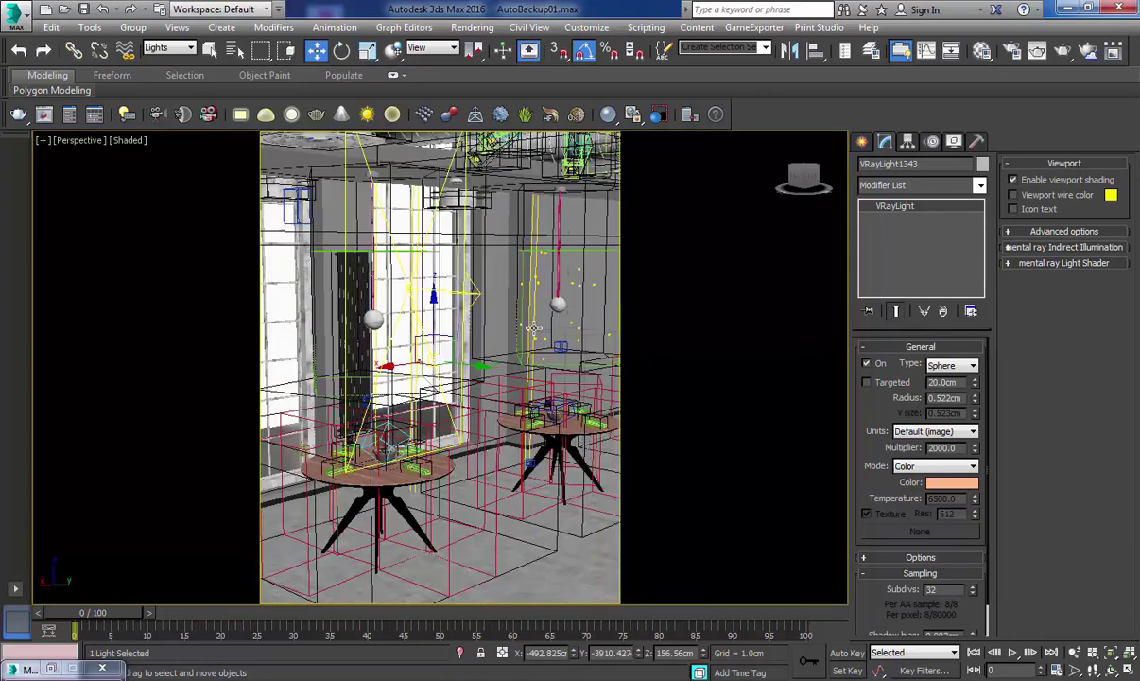
scroll(511, 308, "up", 2)
middle_click_drag(510, 307, 384, 239)
scroll(384, 239, "down", 5)
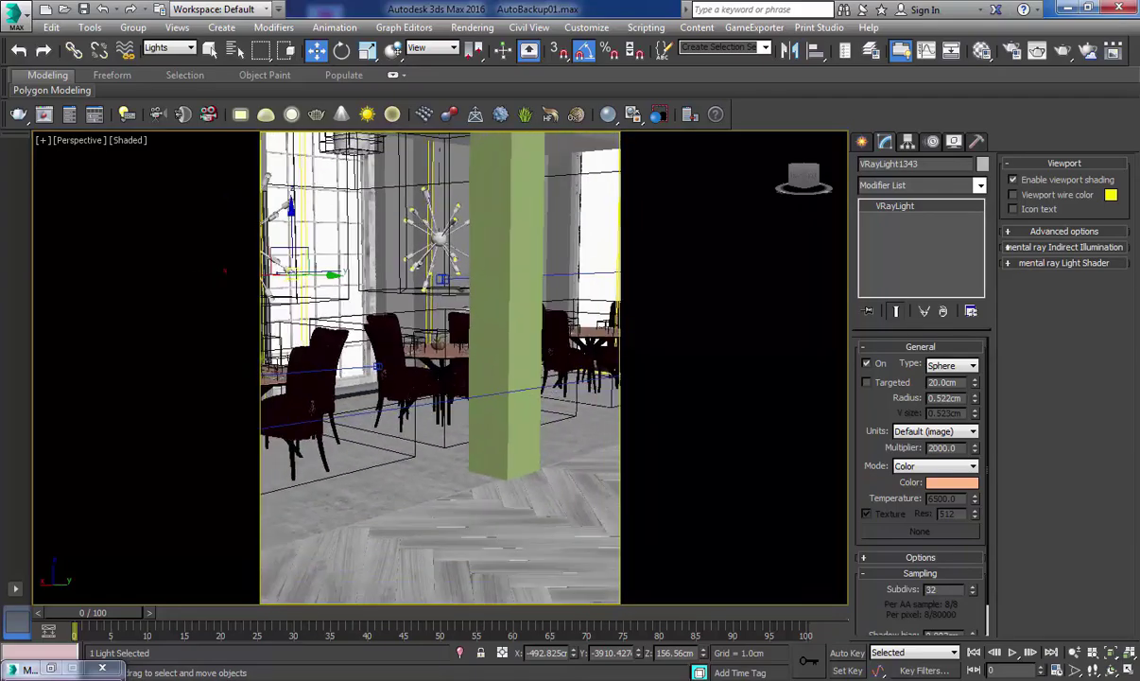
scroll(384, 239, "down", 3)
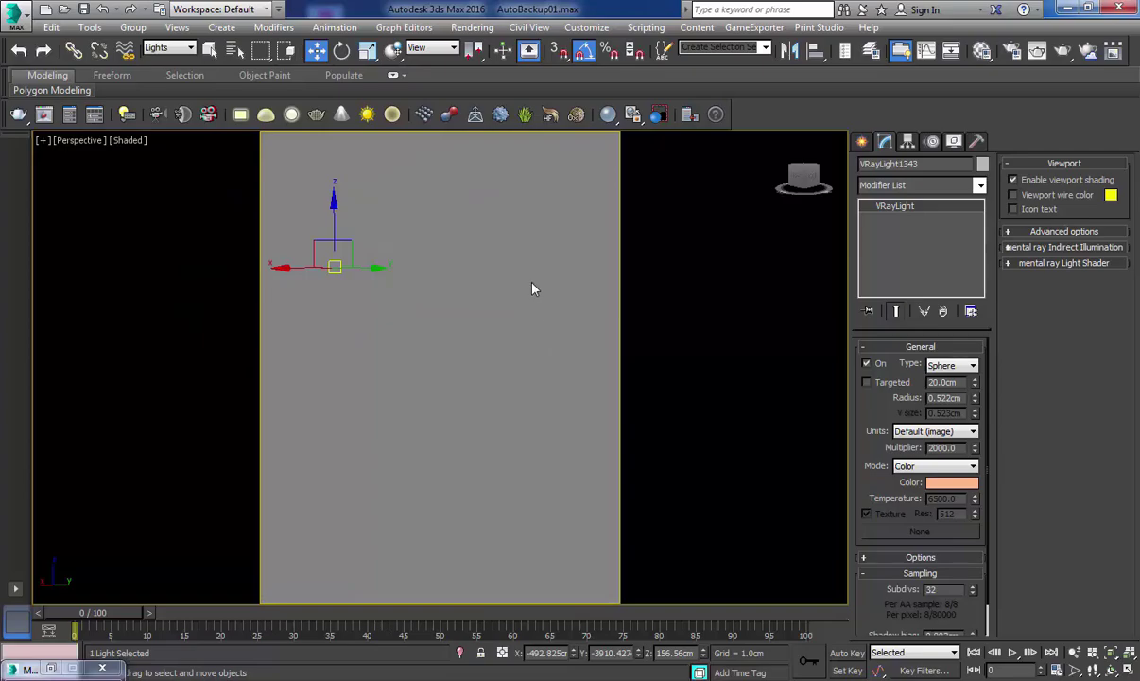
scroll(531, 282, "up", 1)
middle_click_drag(435, 300, 569, 369)
scroll(400, 343, "up", 6)
middle_click_drag(484, 346, 414, 436)
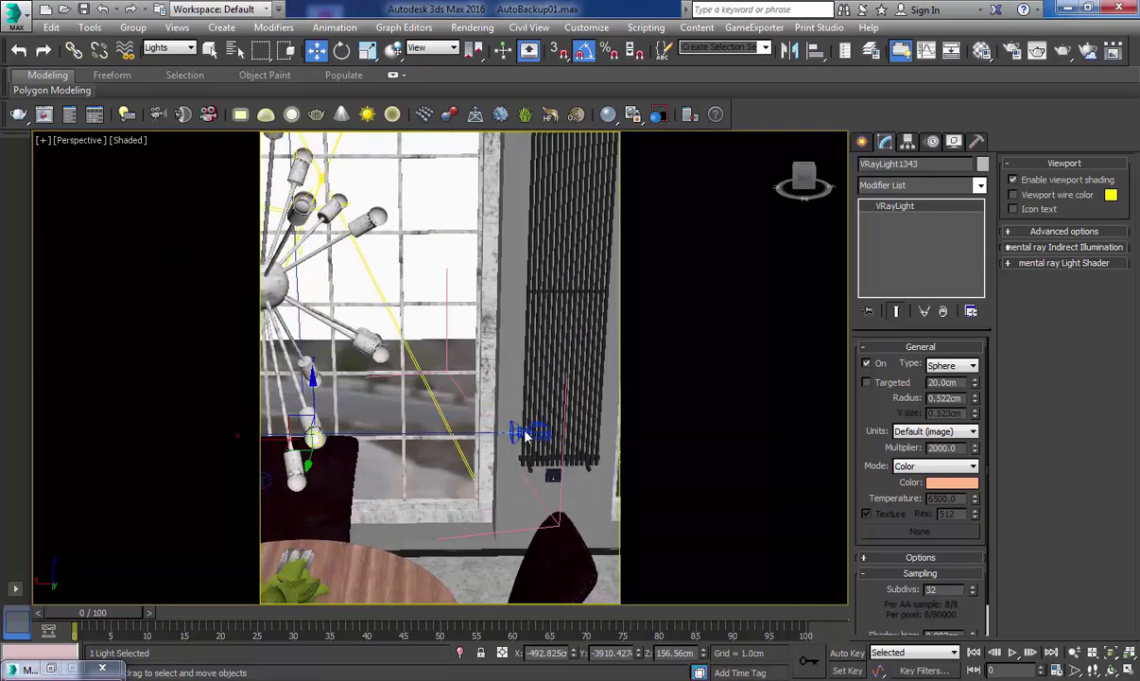
Deselect everything and return to the PhysCamera025 view of the bulb
left_click(498, 414)
key("c")
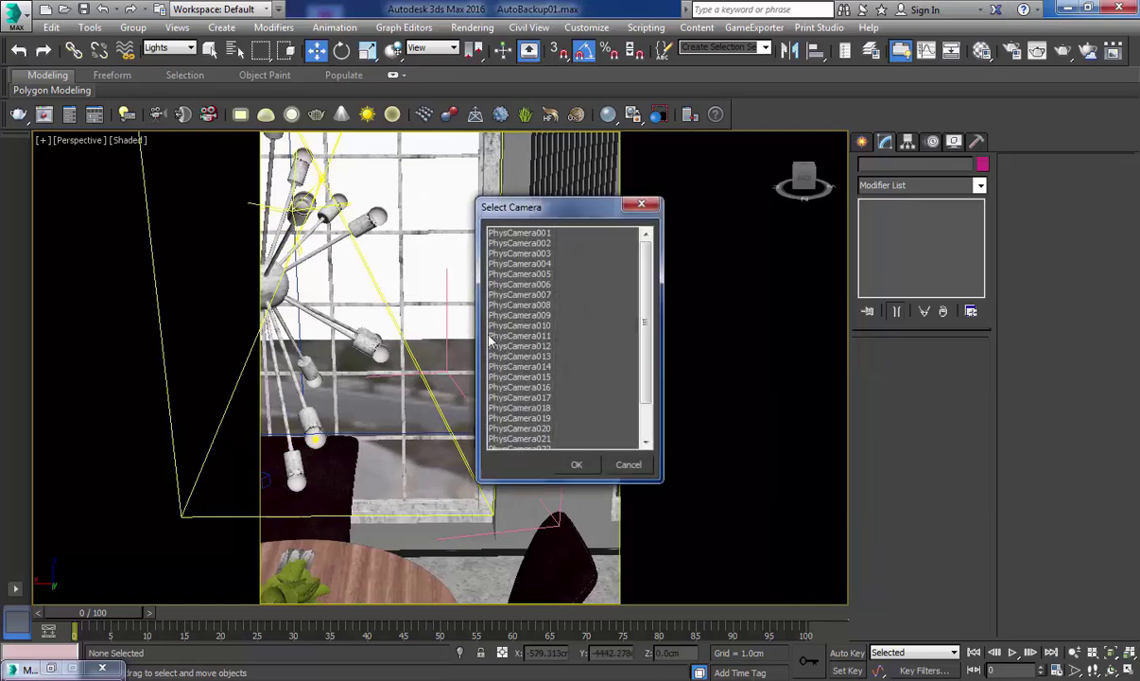
scroll(563, 397, "down", 4)
key("Escape")
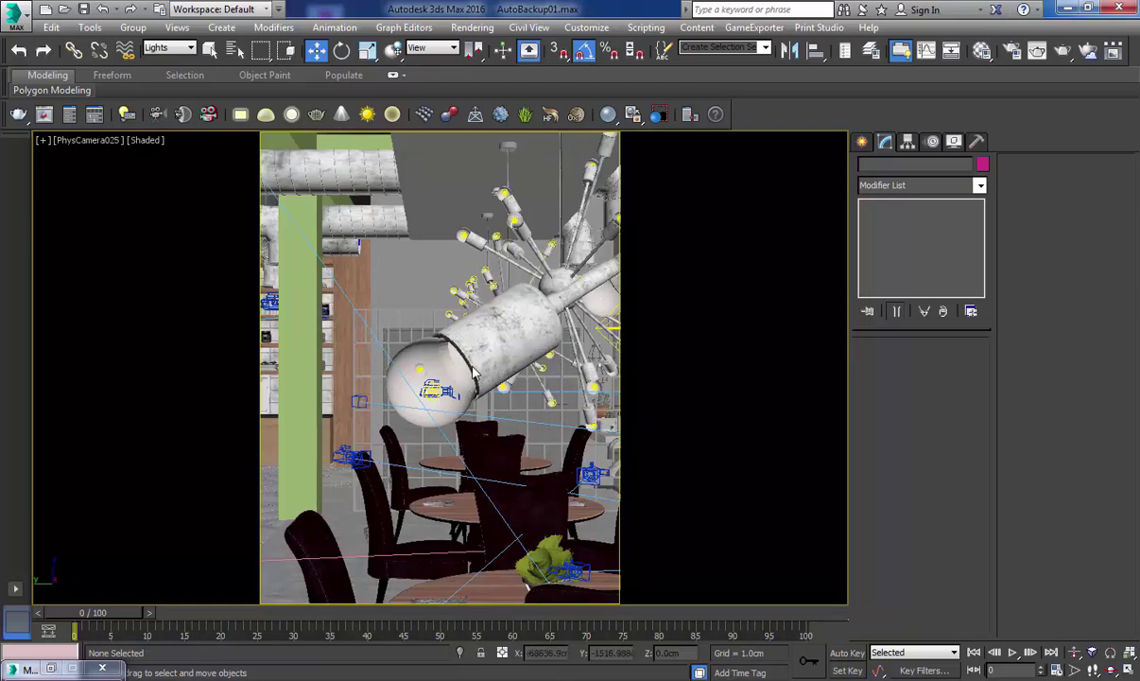
Allow all object types for selection and select the room's wall shell and floor parts together
left_click(168, 47)
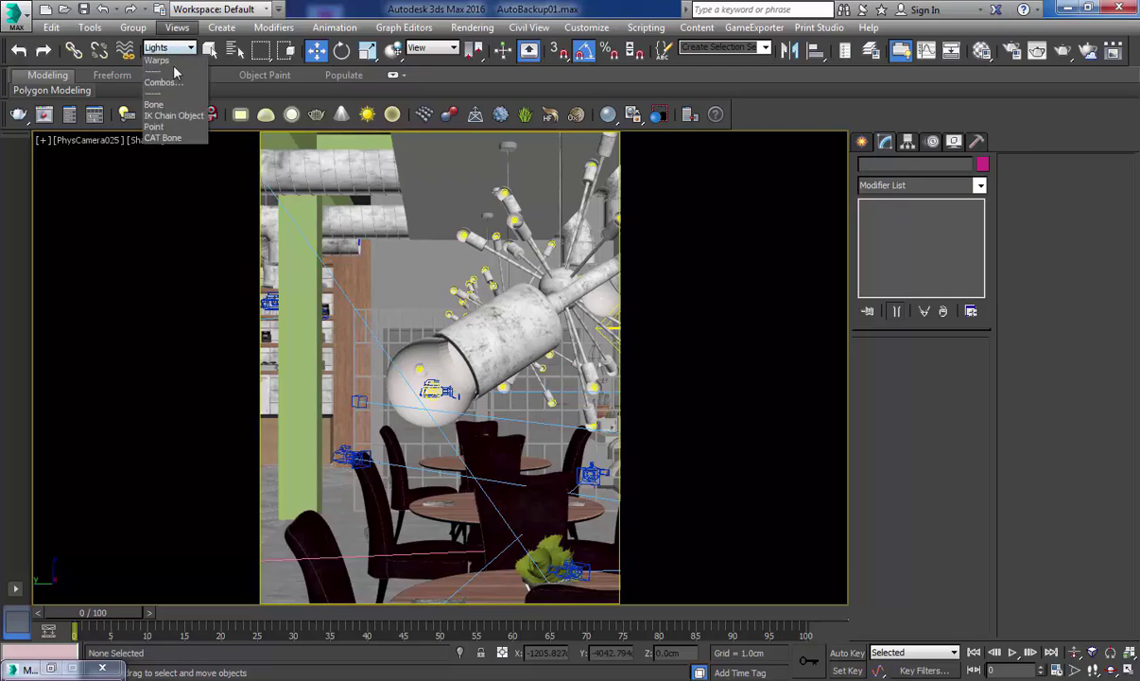
left_click(161, 61)
left_click(416, 257)
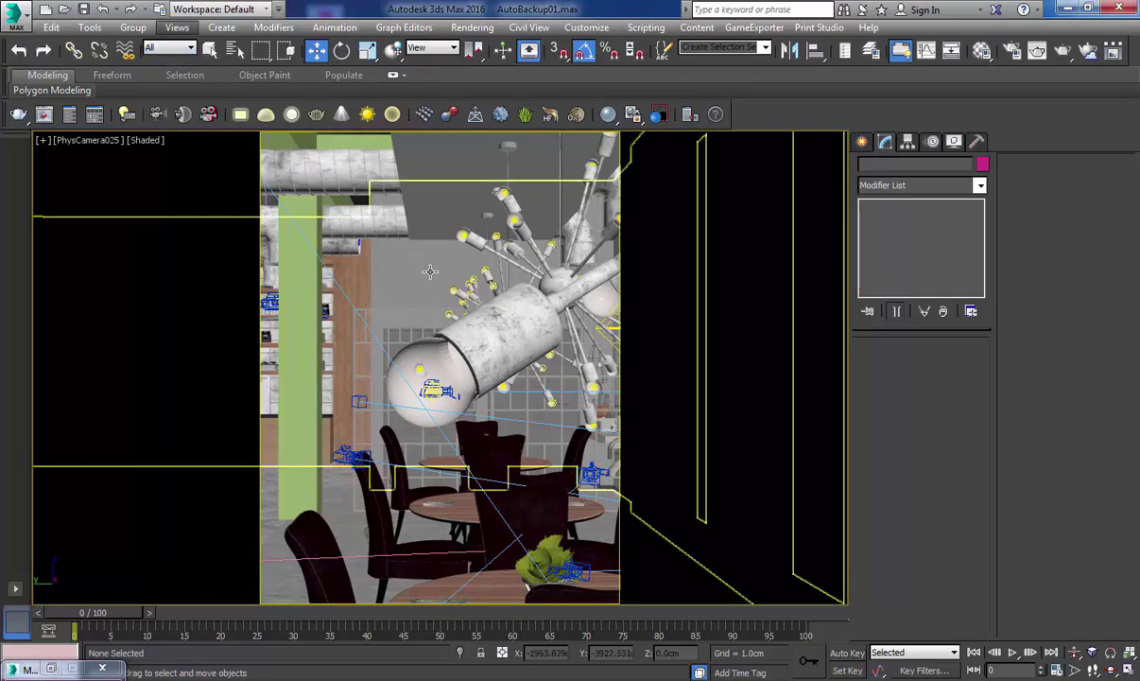
left_click(314, 489, "ctrl")
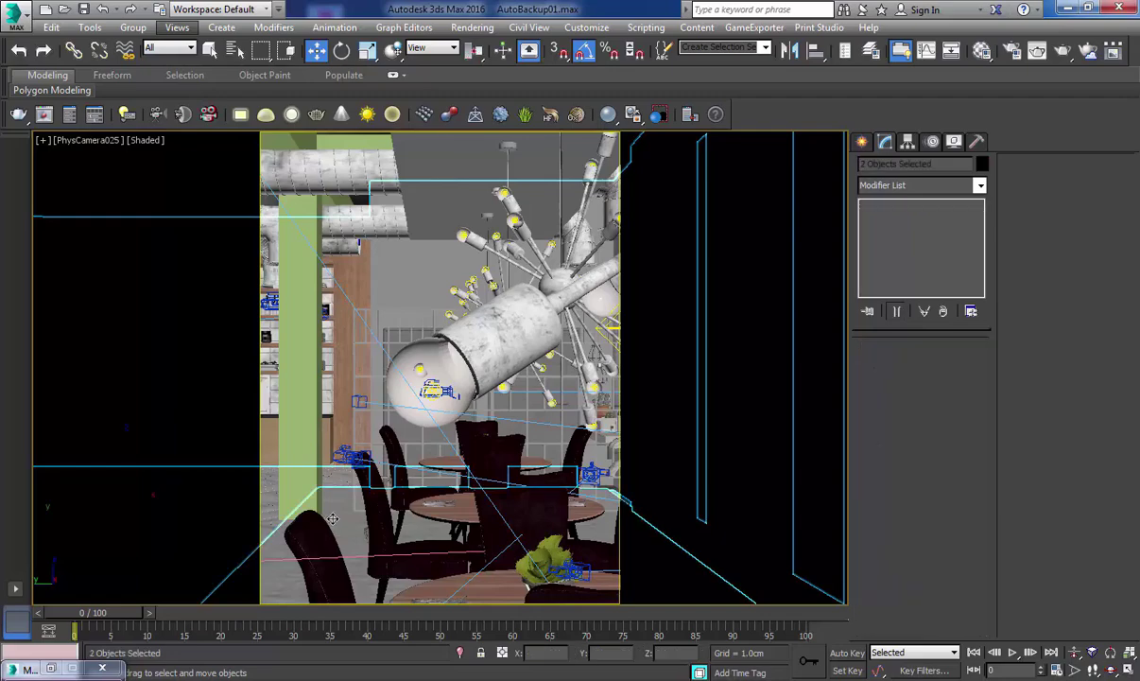
left_click(269, 496, "ctrl")
Add the ceiling to the selection from a perspective view, then restore the PhysCamera025 view
key("p")
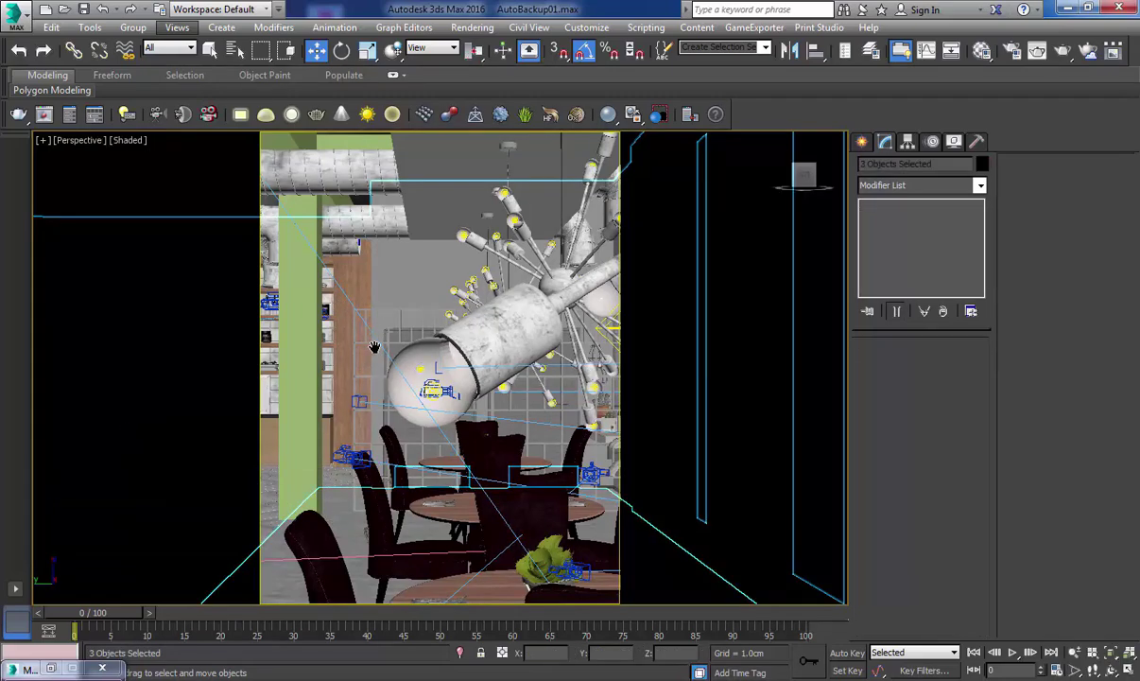
middle_click_drag(375, 349, 390, 368)
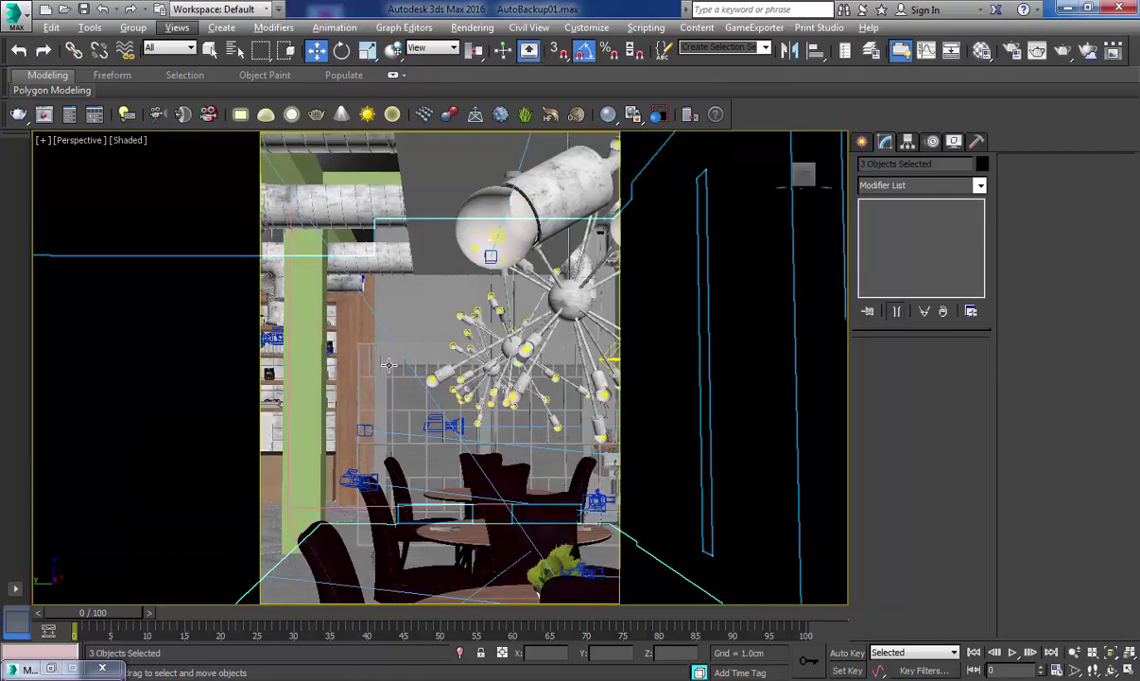
left_click(360, 164, "ctrl")
middle_click_drag(377, 244, 439, 246, "alt")
scroll(383, 236, "down", 6)
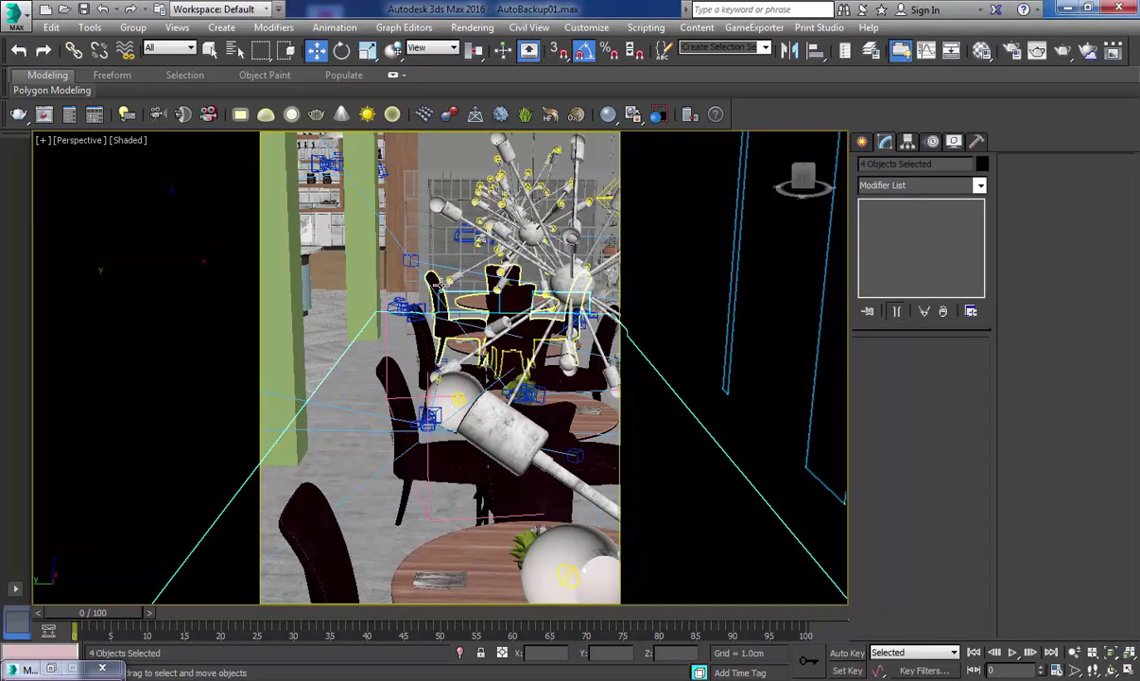
key("c")
scroll(610, 414, "down", 2)
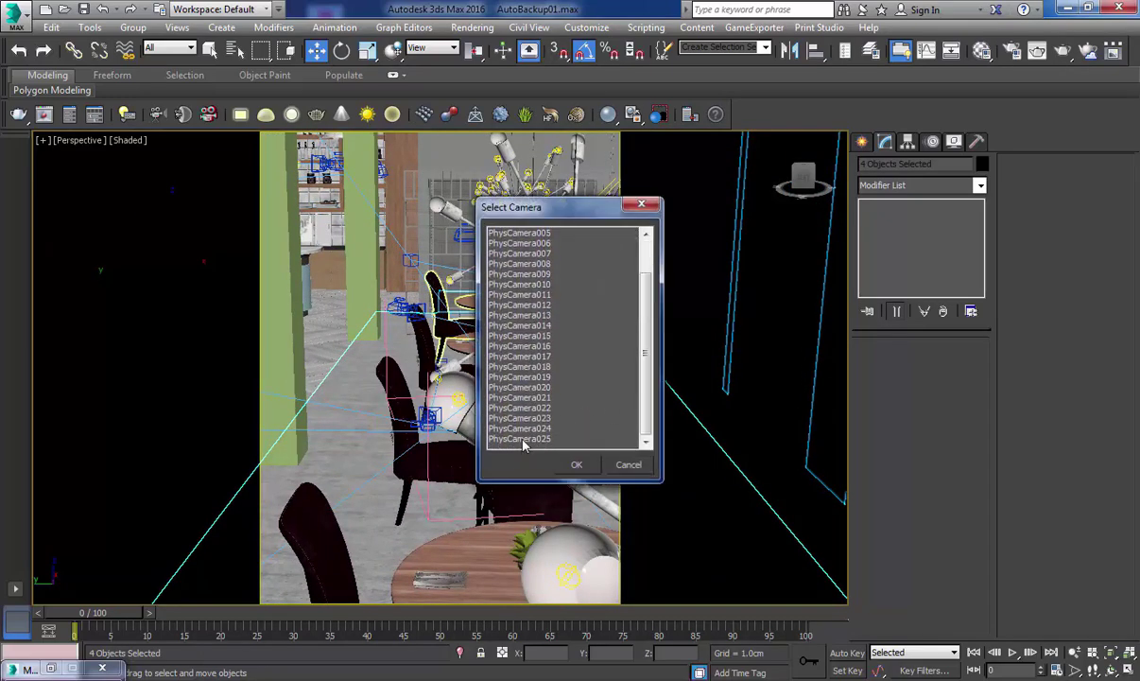
double_click(519, 438)
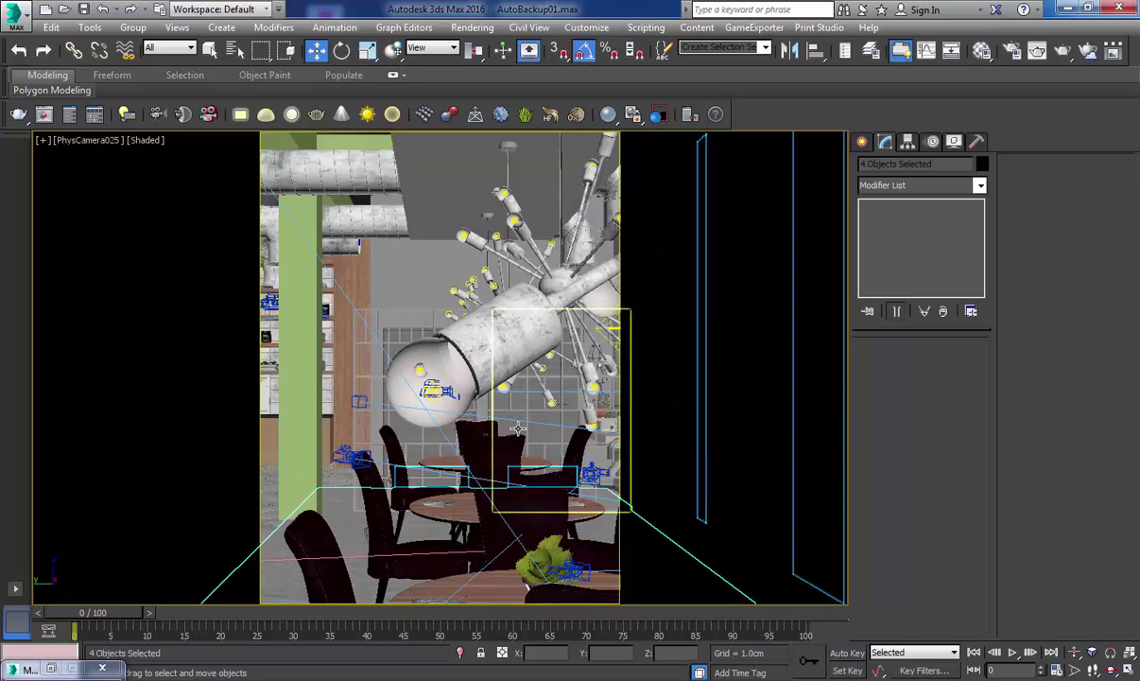
Add the pendant lamp and the sphere light inside its near bulb to the room selection and isolate them
key("alt+q")
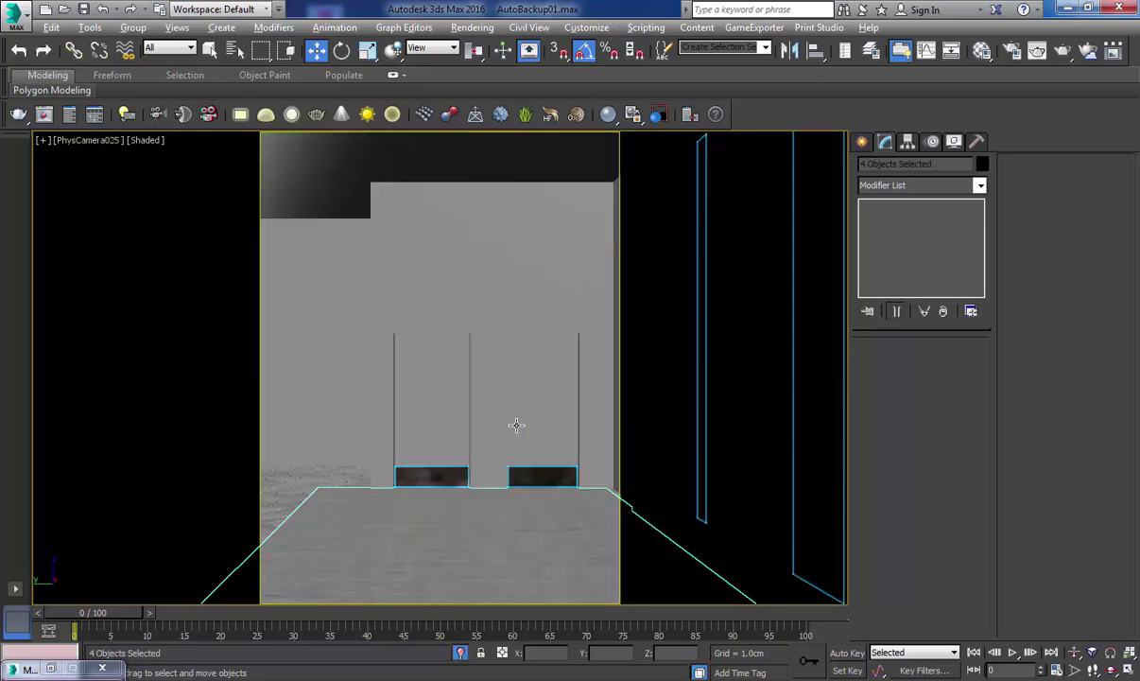
key("alt+q")
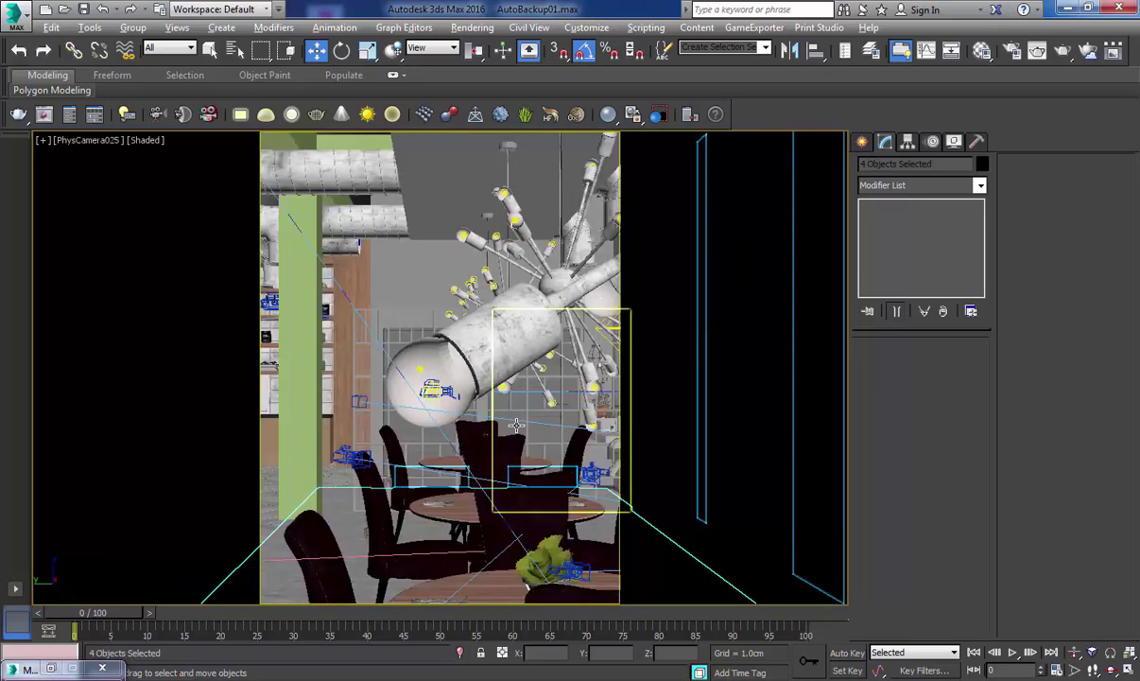
left_click(453, 346)
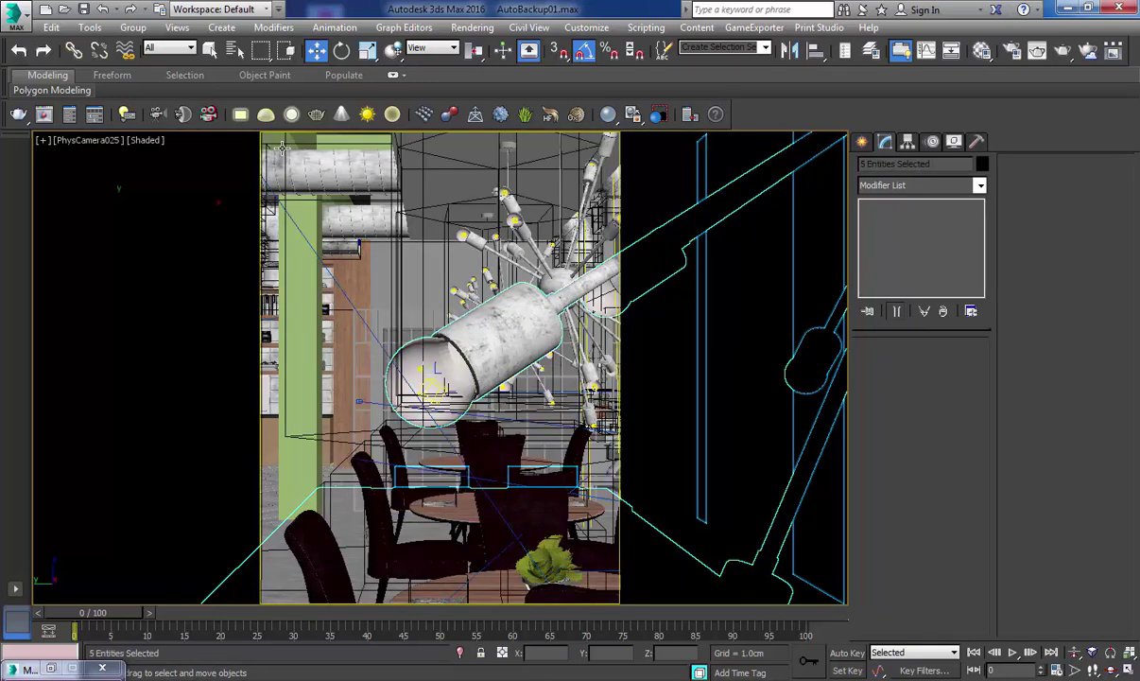
left_click(170, 49)
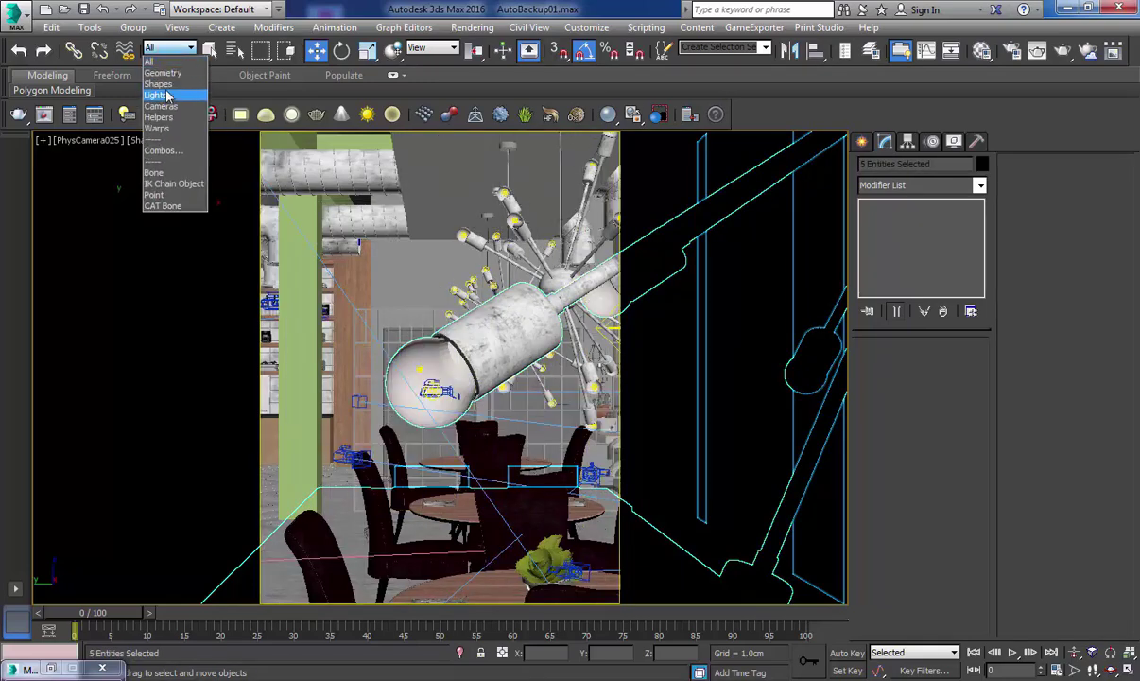
left_click(160, 95)
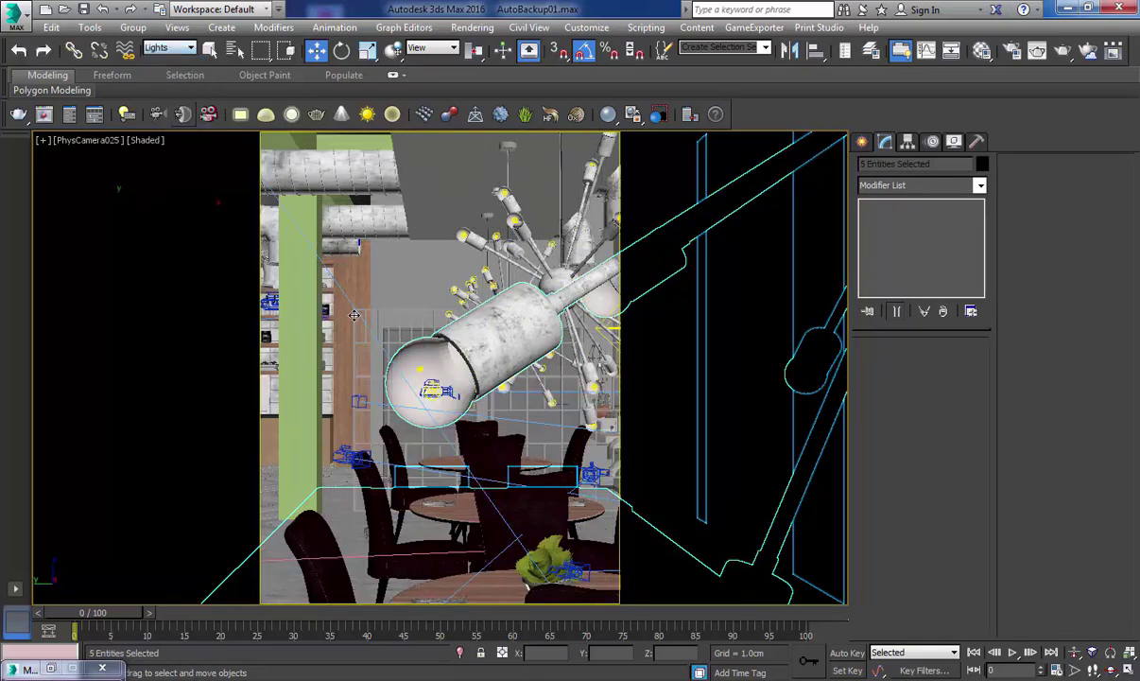
left_click(430, 385, "ctrl")
key("alt+q")
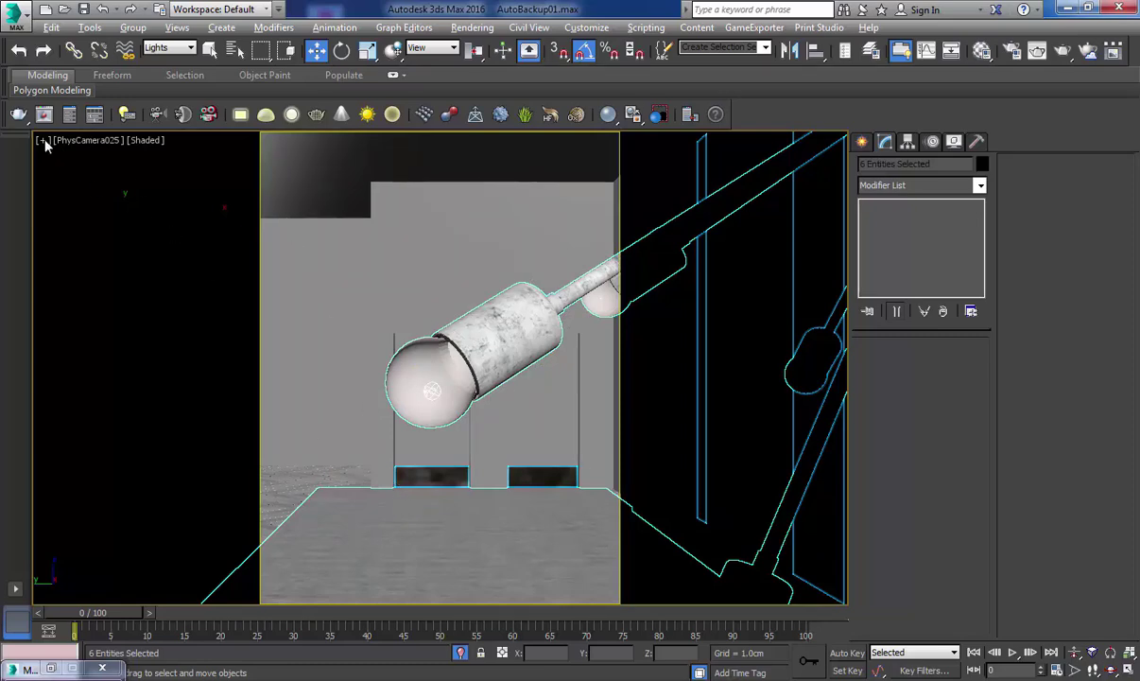
Region-render the isolated bulb, view its effectsResult channel, then stop the render and minimise the frame buffer
left_click(43, 115)
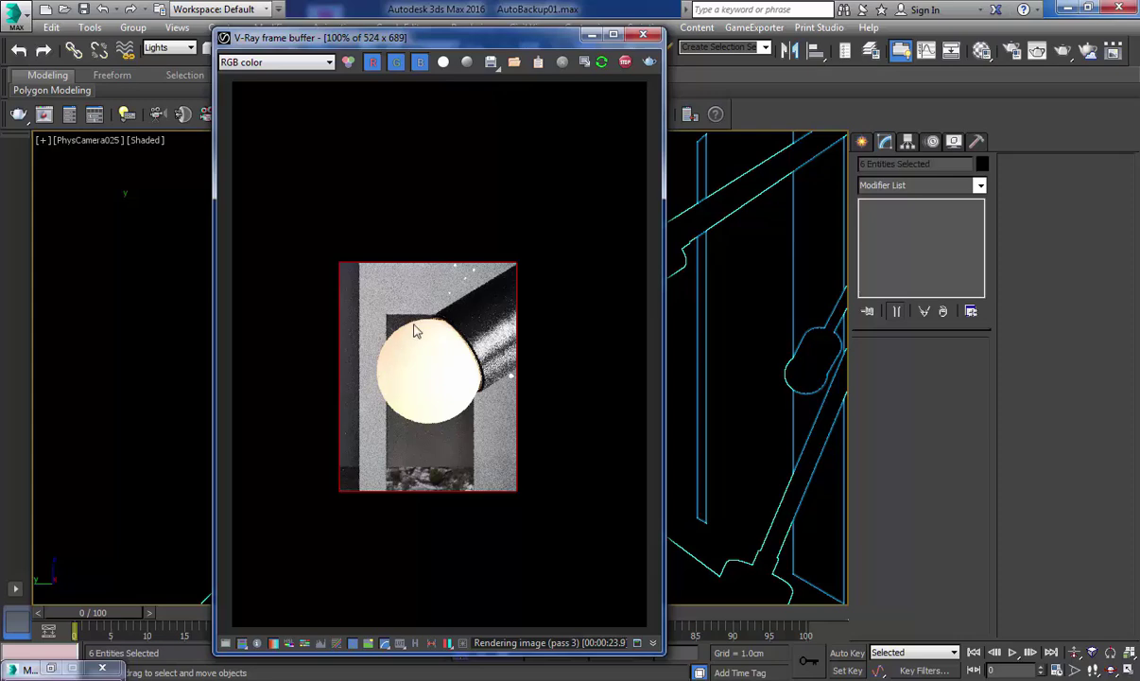
right_click(435, 383)
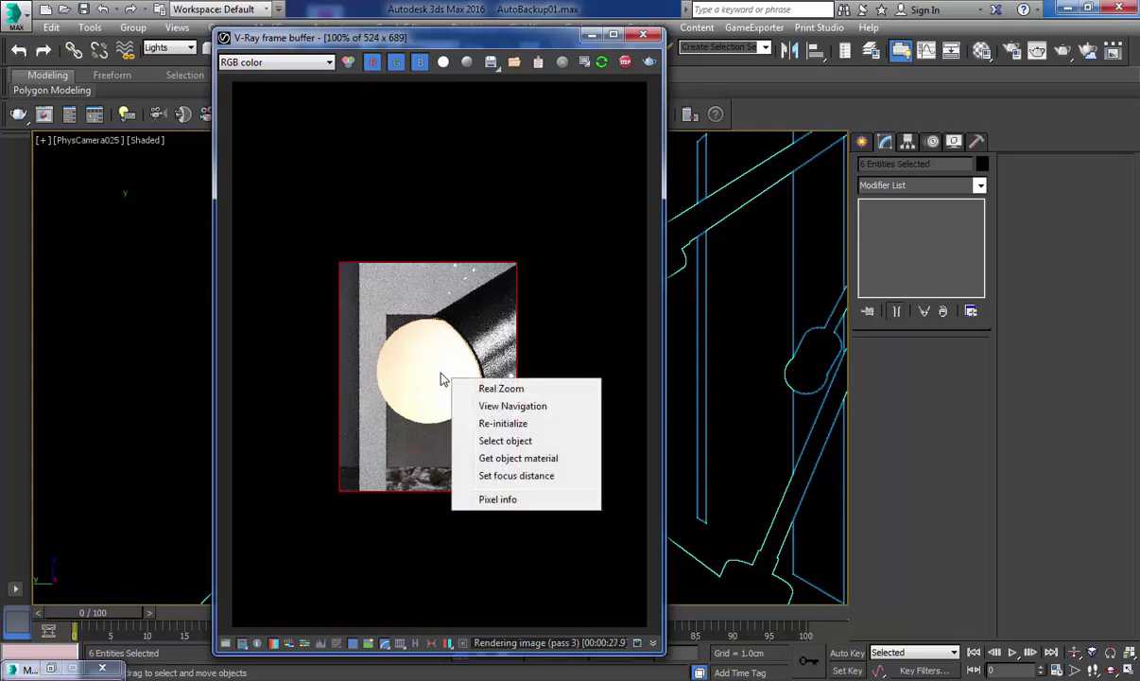
left_click(437, 369)
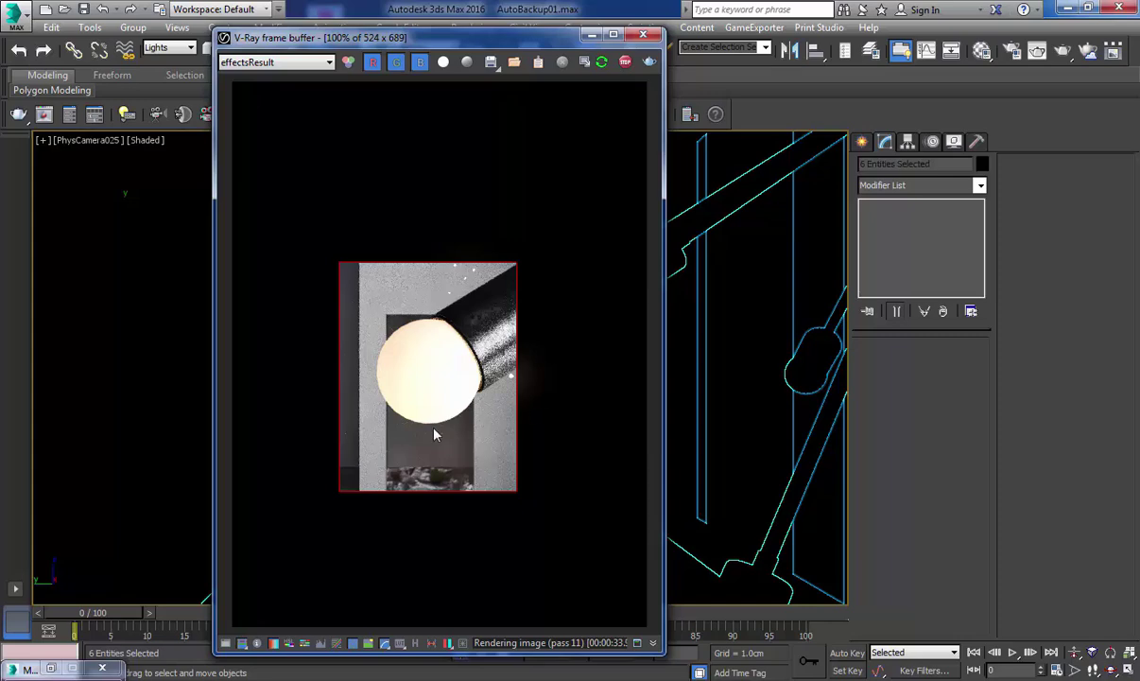
left_click(625, 61)
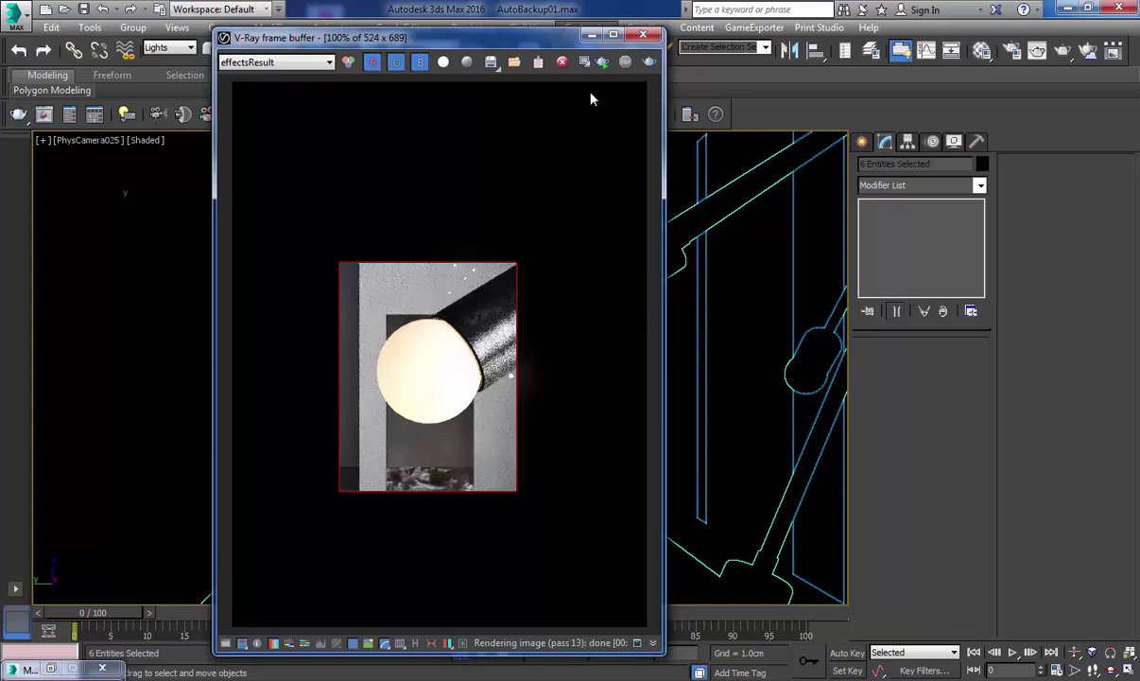
left_click(594, 37)
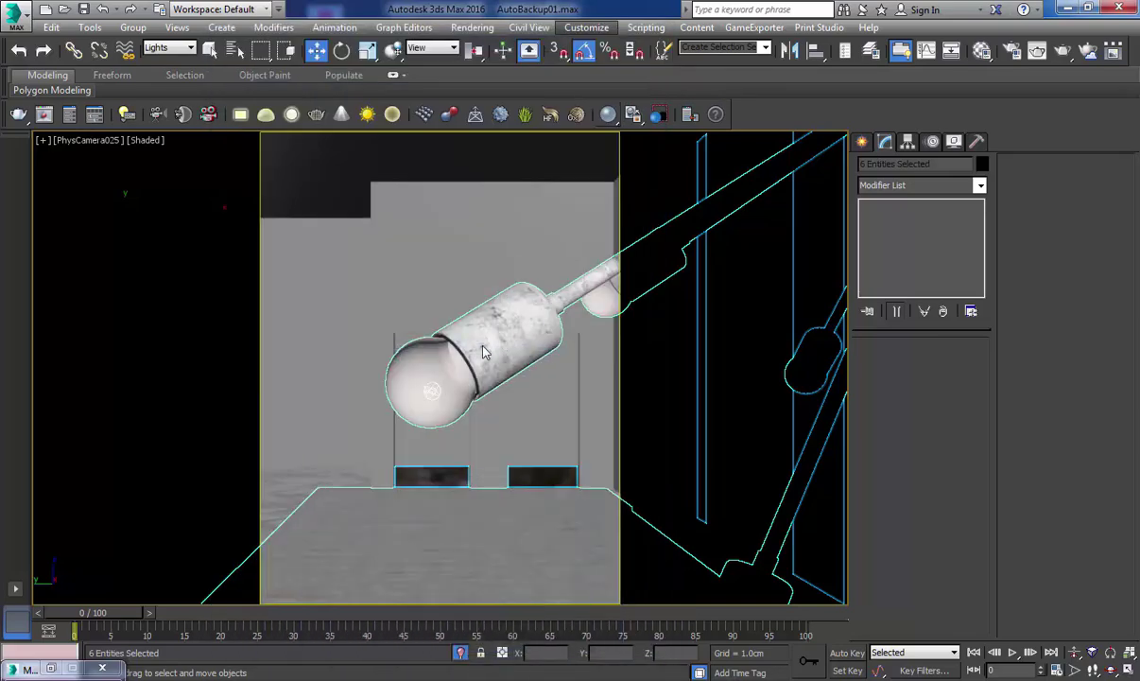
Isolate the bulb's sphere light together with the pendant lamp in a perspective view, with all object types selectable
left_click(430, 395)
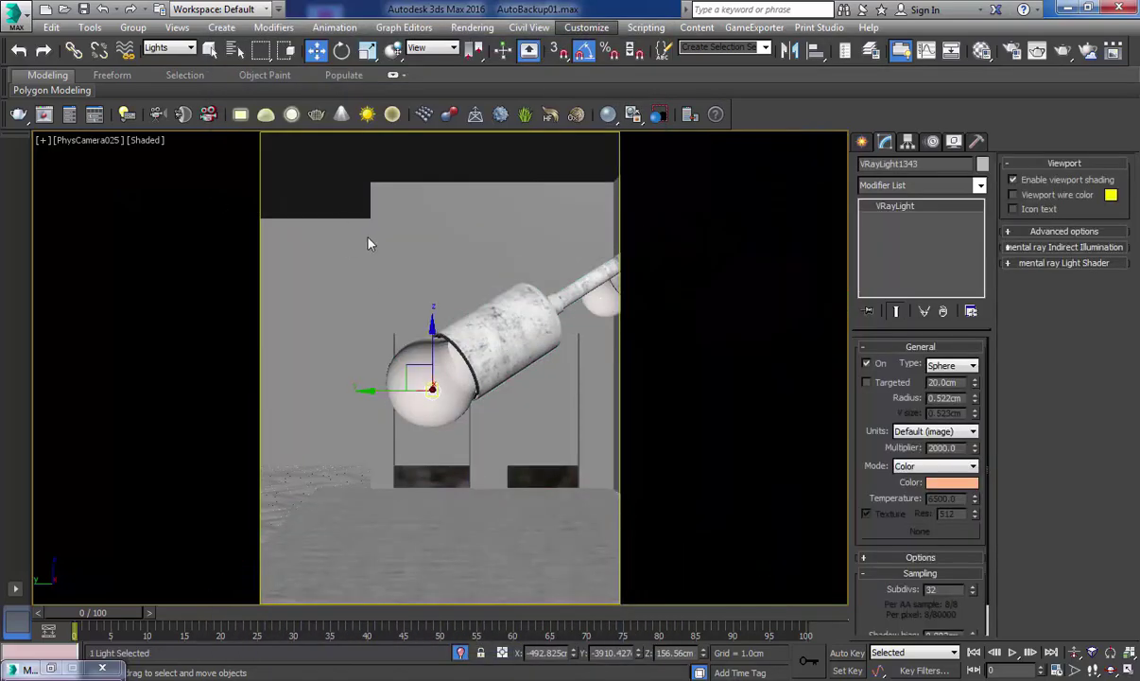
key("p")
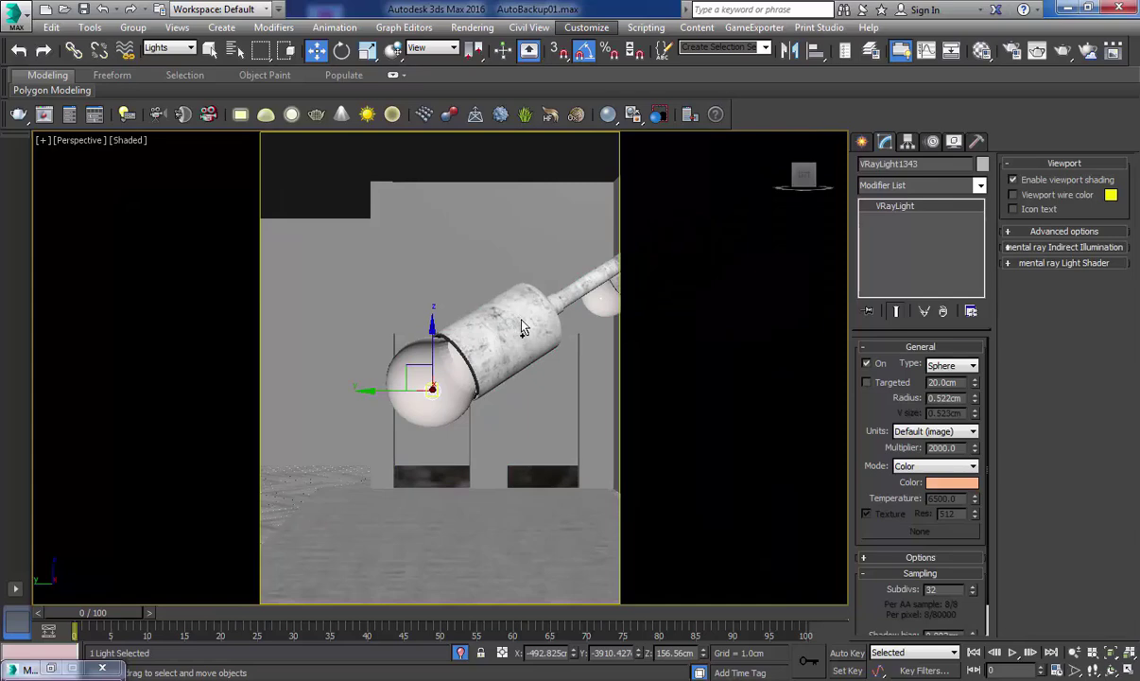
left_click(172, 47)
left_click(132, 58)
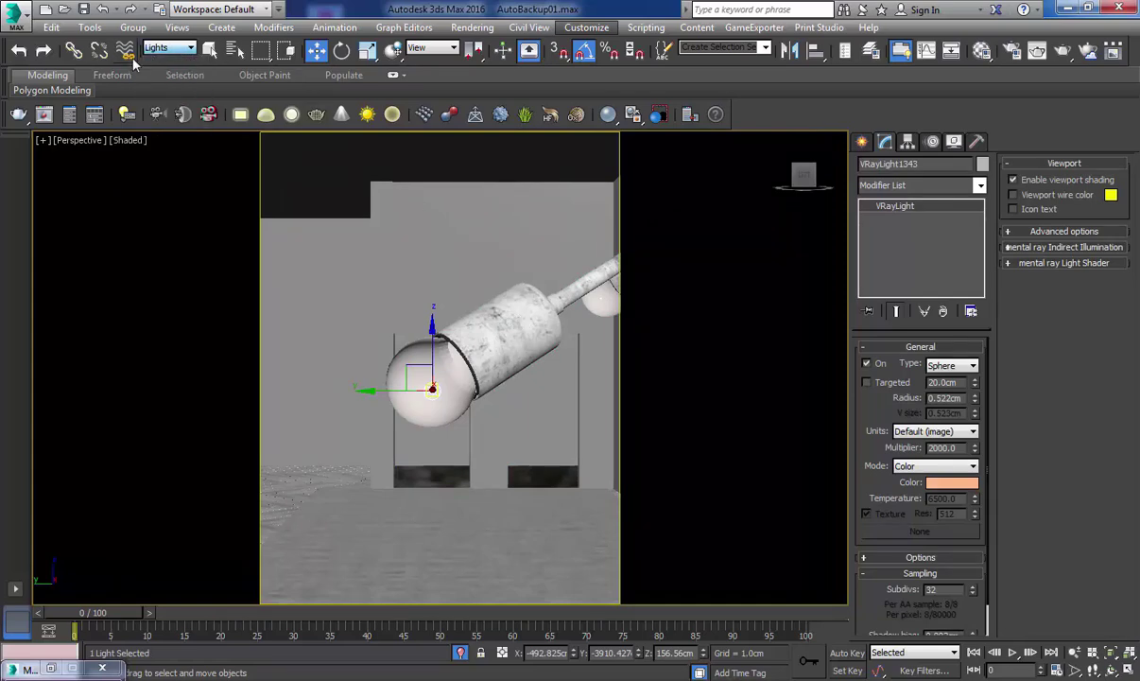
left_click(172, 47)
left_click(172, 47)
left_click(174, 48)
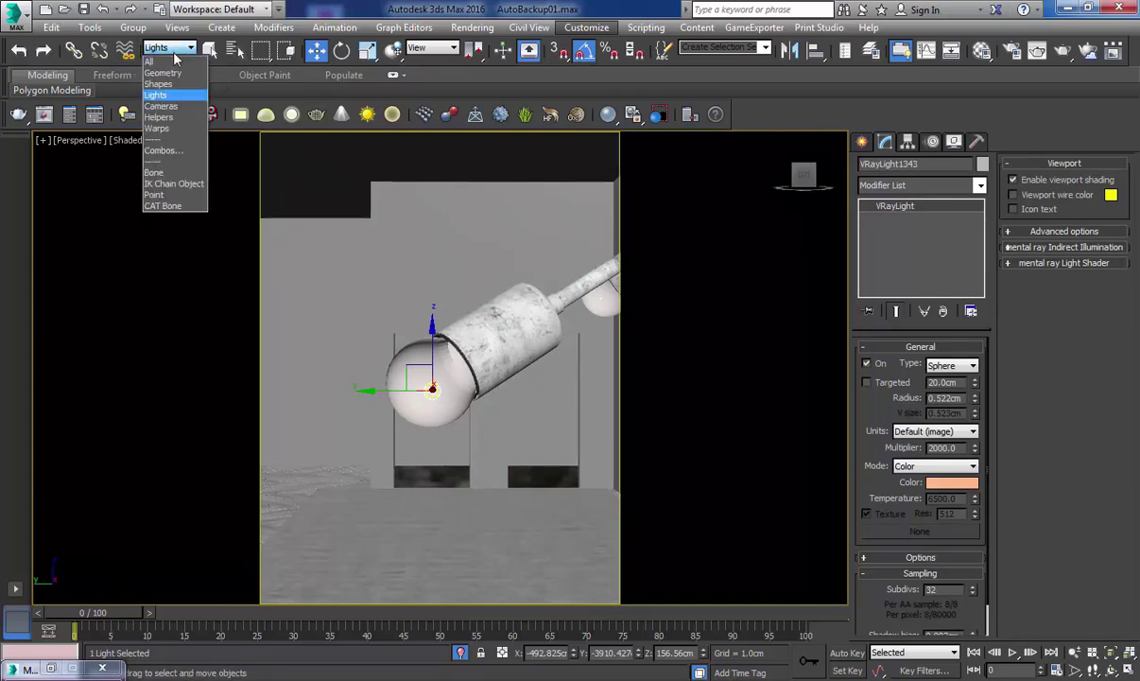
left_click(174, 60)
left_click(509, 320)
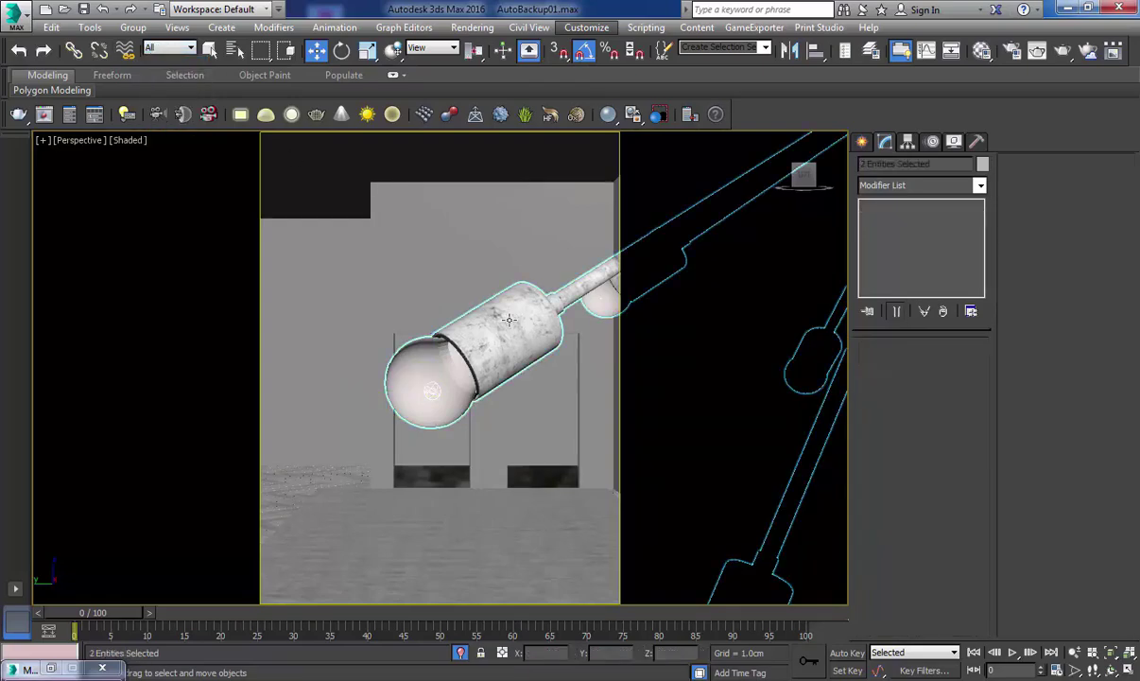
key("alt+q")
middle_click_drag(408, 391, 435, 448, "alt")
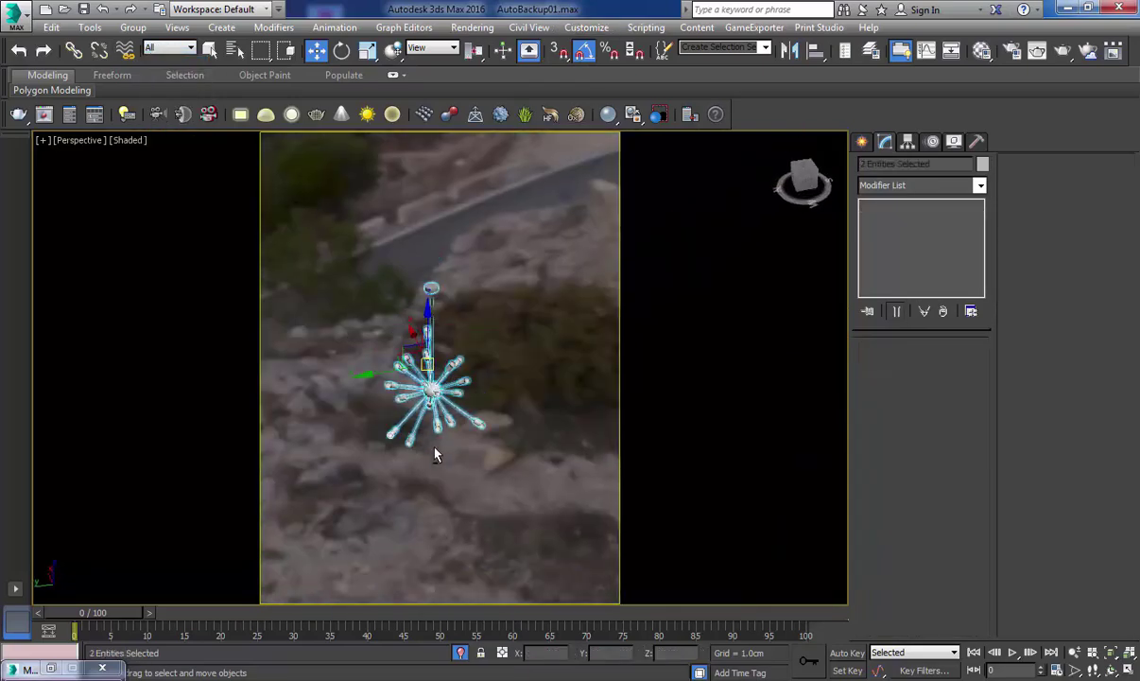
scroll(425, 393, "up", 6)
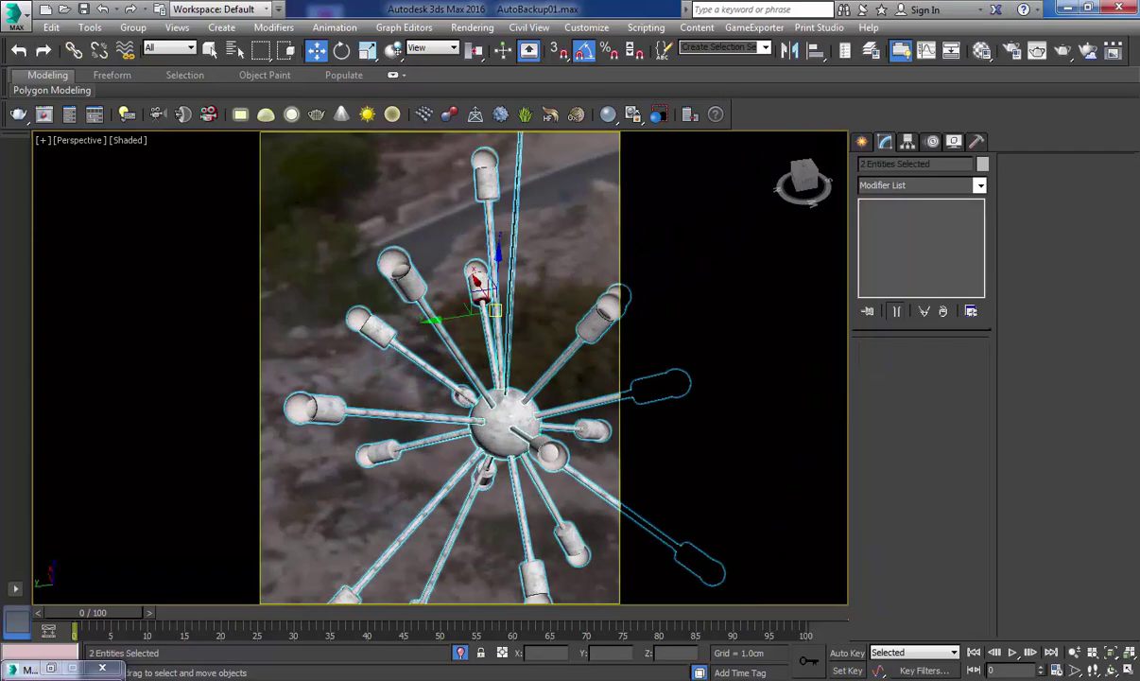
Restrict selection to lights and select the sphere light in one of the pendant lamp's lower bulbs
middle_click_drag(367, 220, 416, 402)
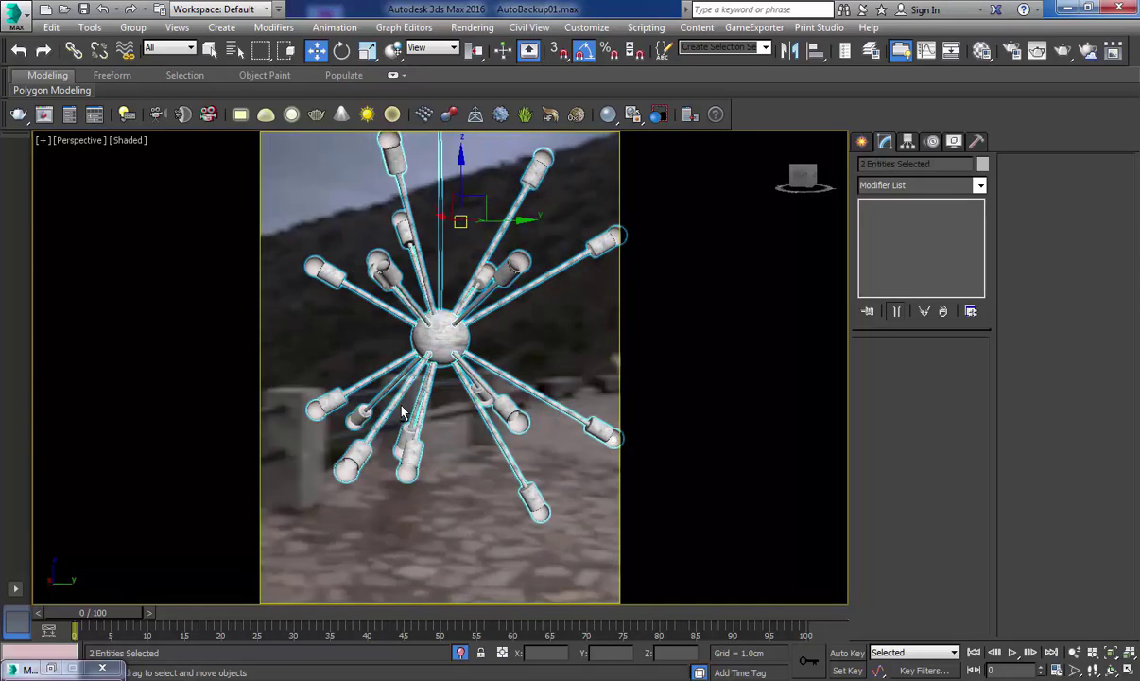
left_click(168, 48)
left_click(161, 87)
left_click(518, 303)
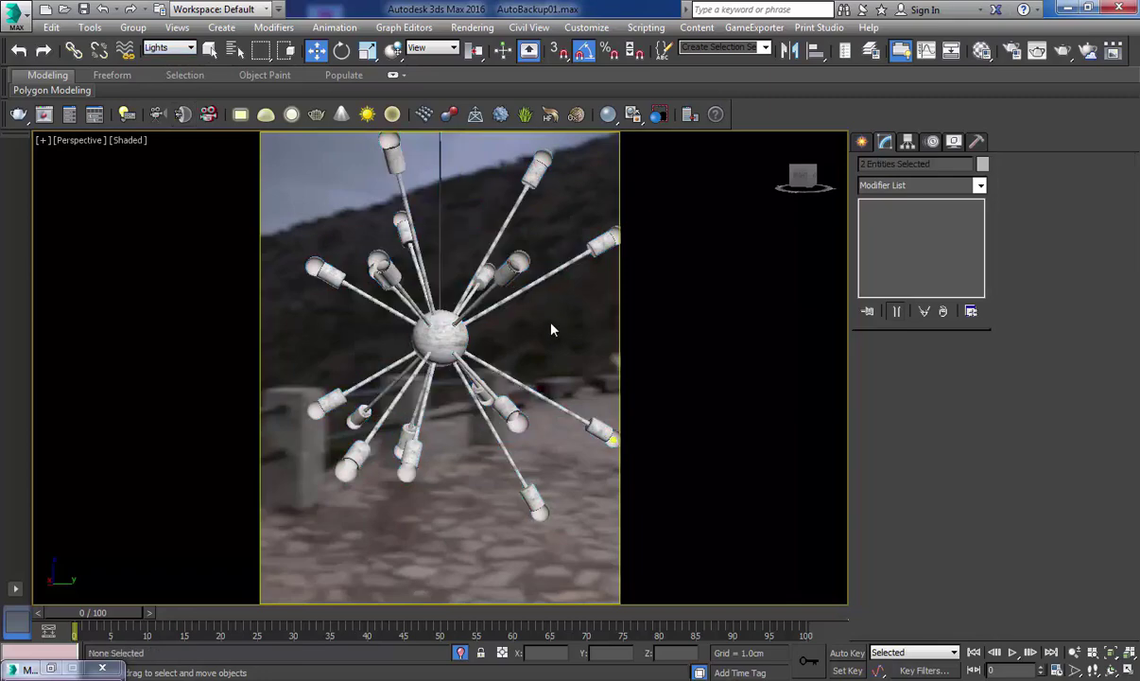
scroll(501, 340, "down", 5)
scroll(384, 534, "down", 2)
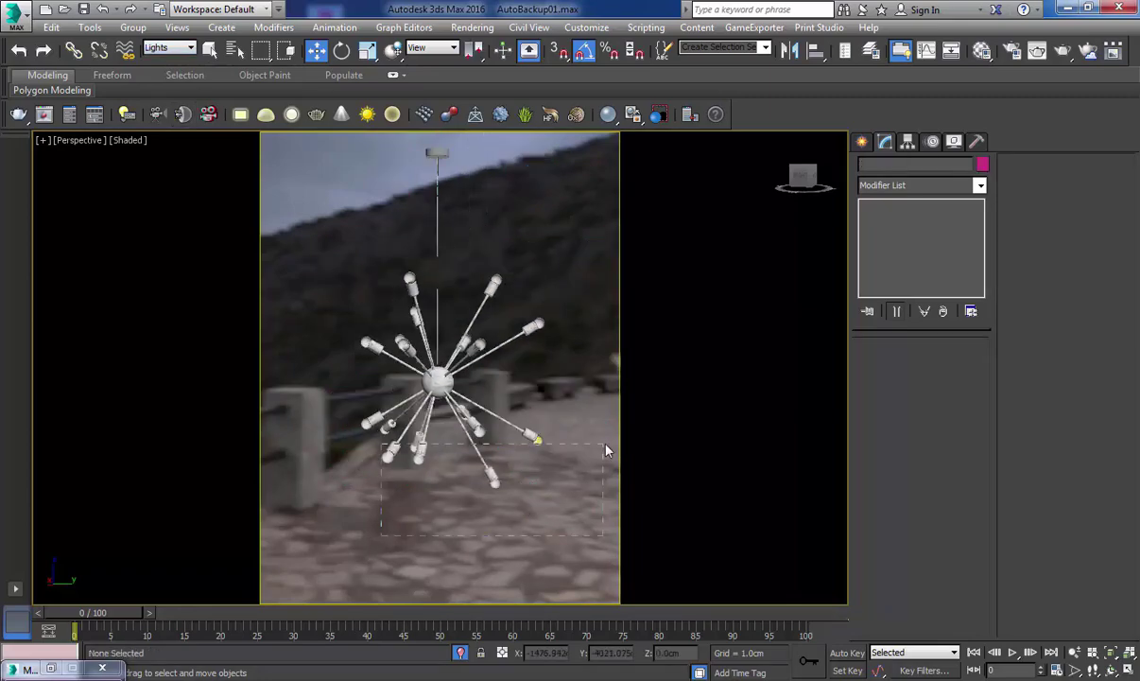
left_click(535, 439)
Clone the sphere light of the pendant's outer lower bulb as a single instance towards the neighbouring unlit bulb
middle_click_drag(535, 440, 482, 354, "alt")
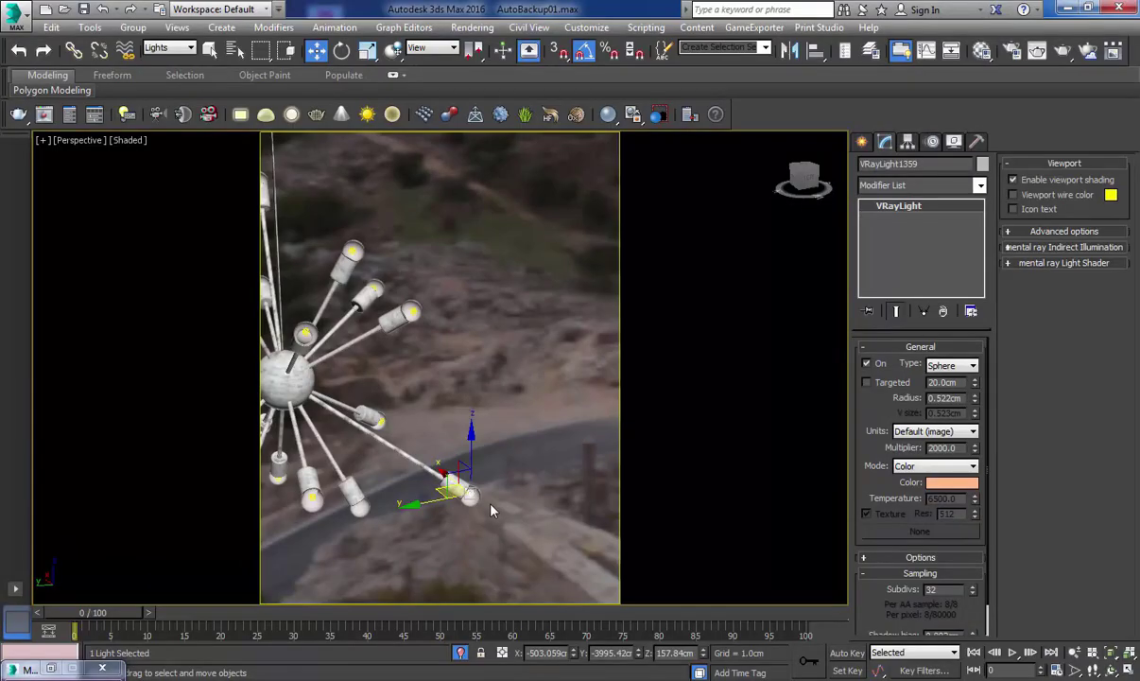
middle_click_drag(491, 511, 530, 501, "alt")
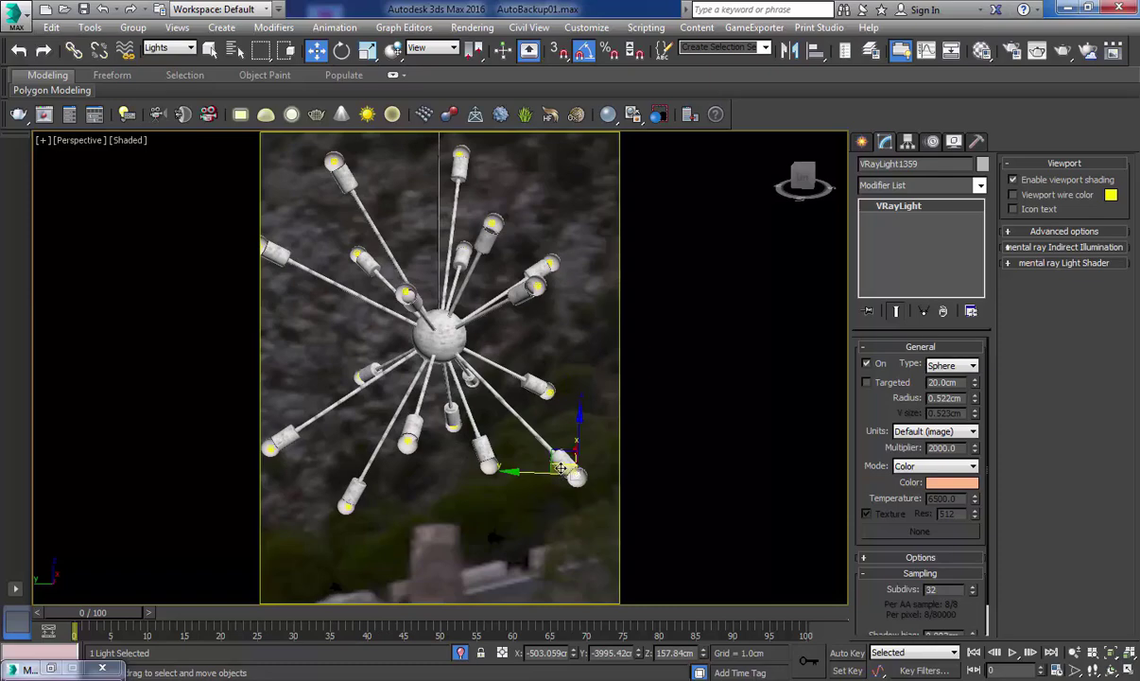
left_click_drag(561, 468, 477, 459, "shift")
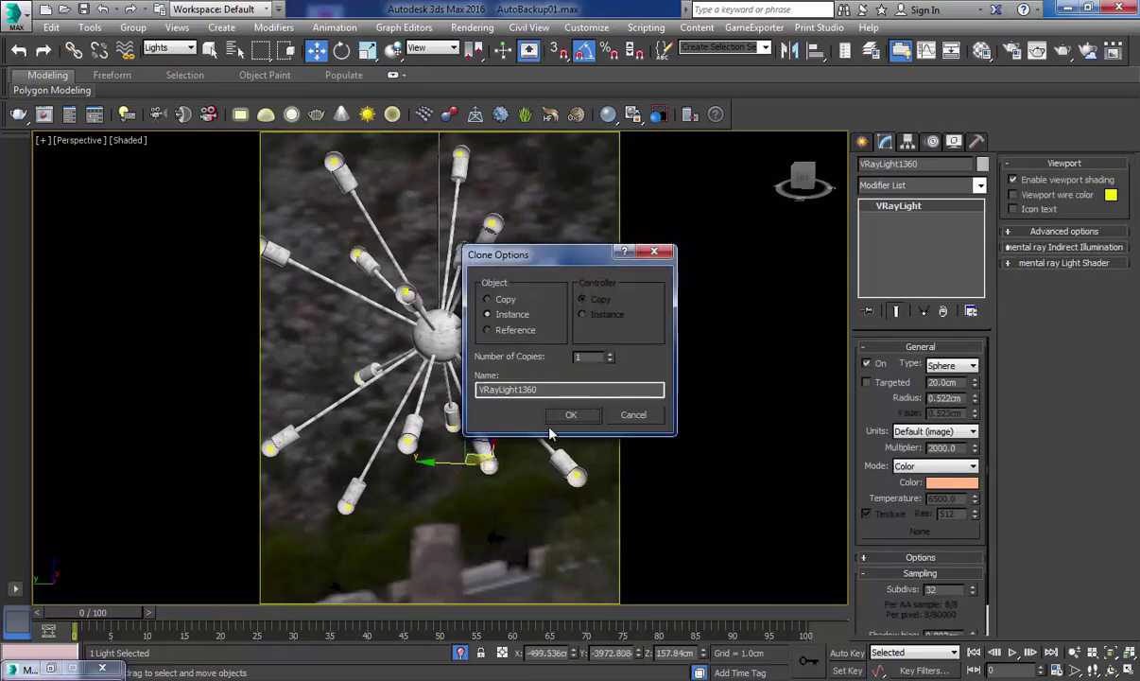
left_click(569, 414)
Position the cloned sphere light inside the unlit lower bulb, checking its fit from several angles
middle_click_drag(550, 465, 518, 551, "alt")
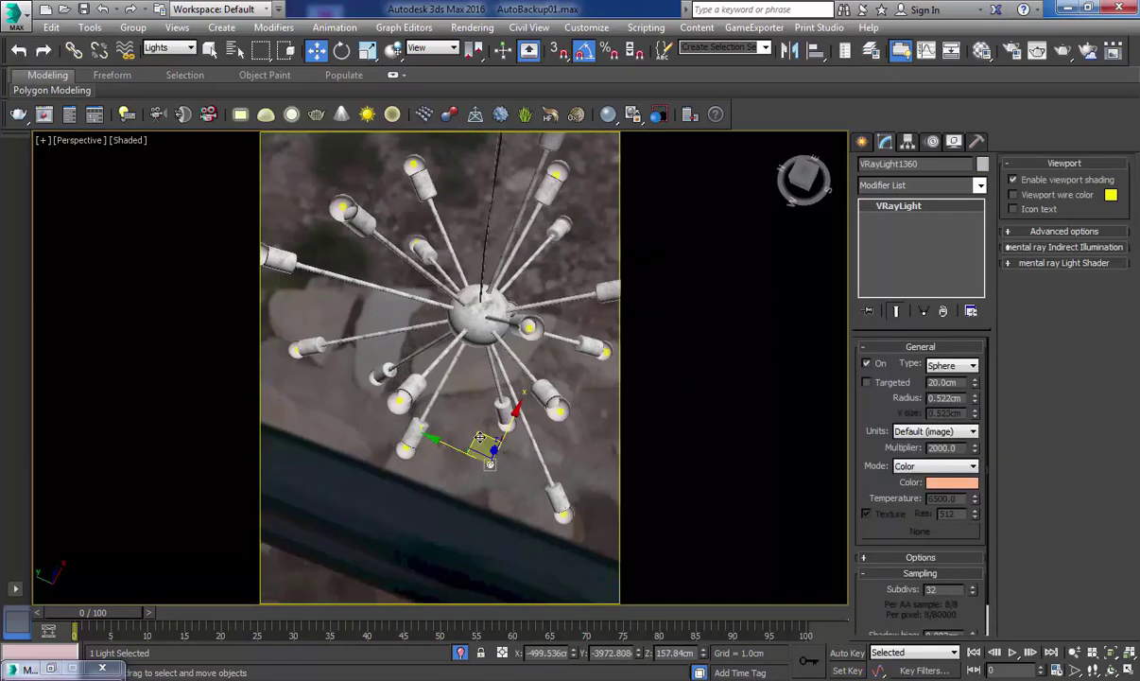
left_click_drag(480, 439, 495, 395)
middle_click_drag(496, 393, 499, 364, "alt")
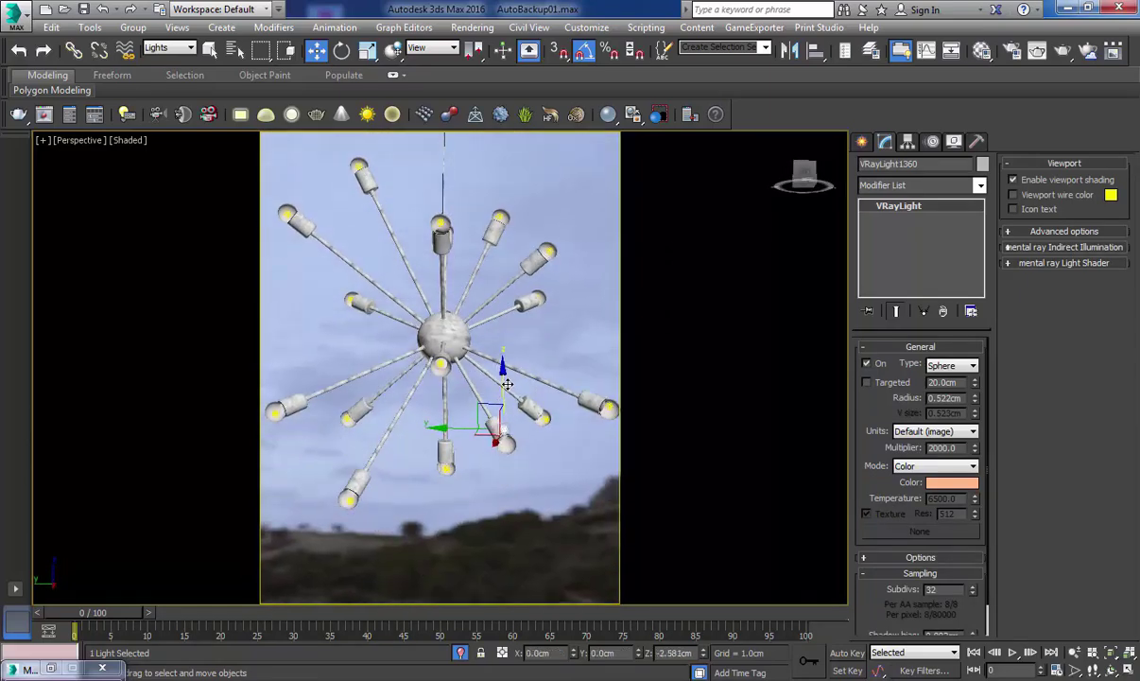
middle_click_drag(478, 420, 472, 388, "alt")
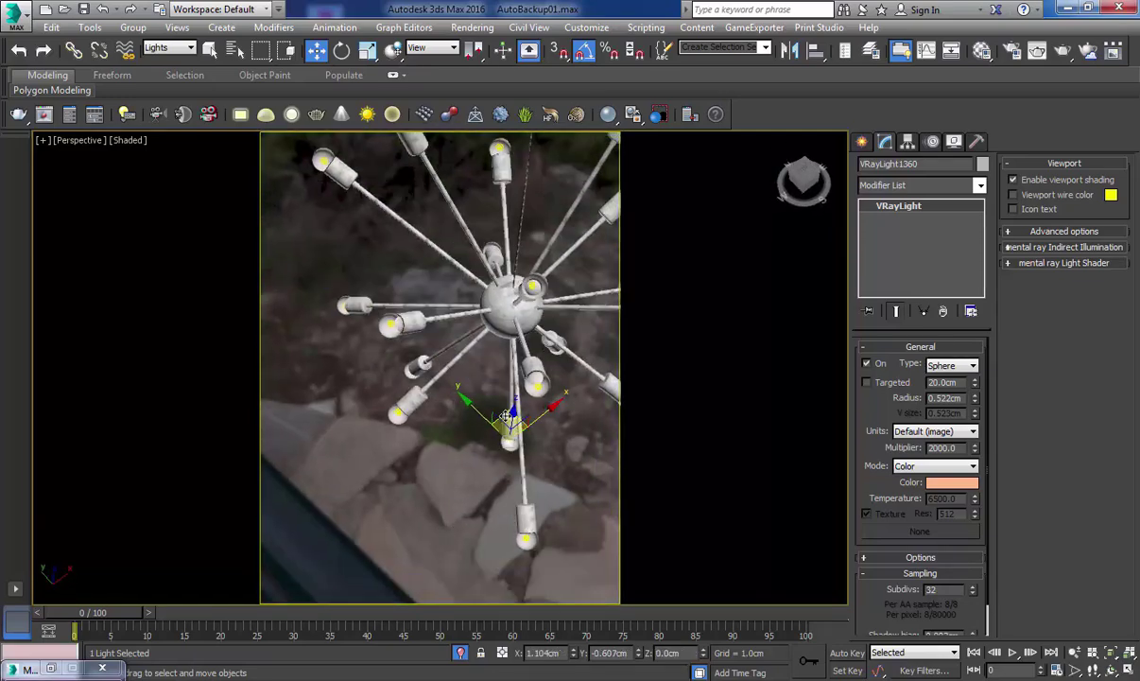
middle_click_drag(502, 416, 510, 392, "alt")
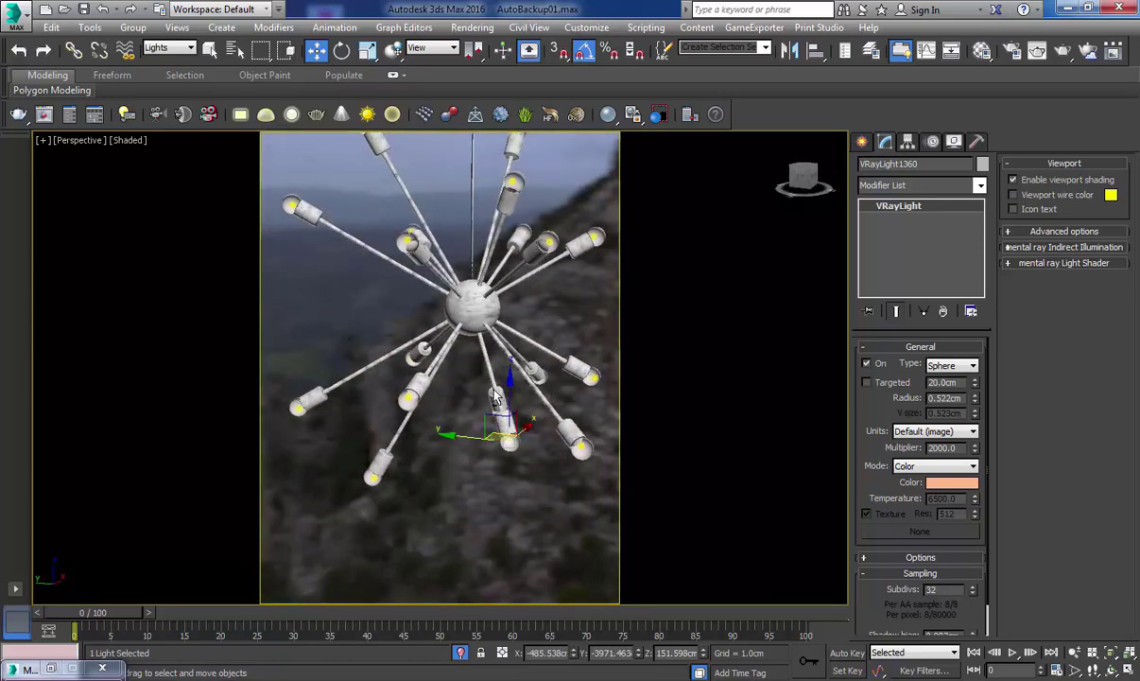
middle_click_drag(536, 416, 571, 445, "alt")
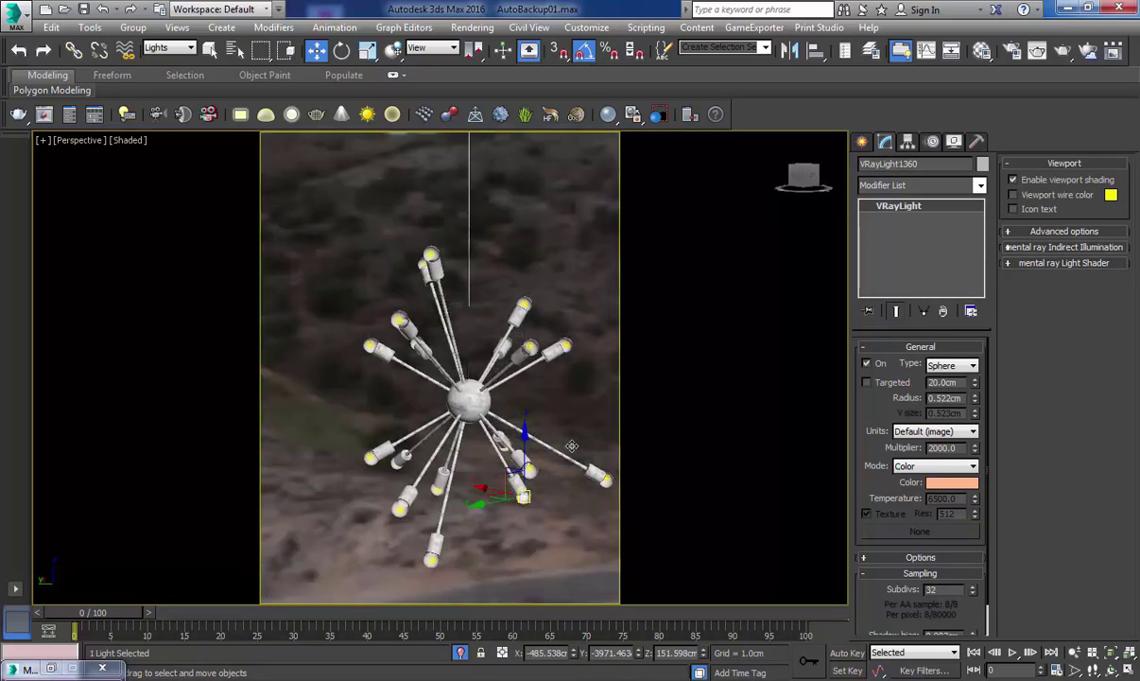
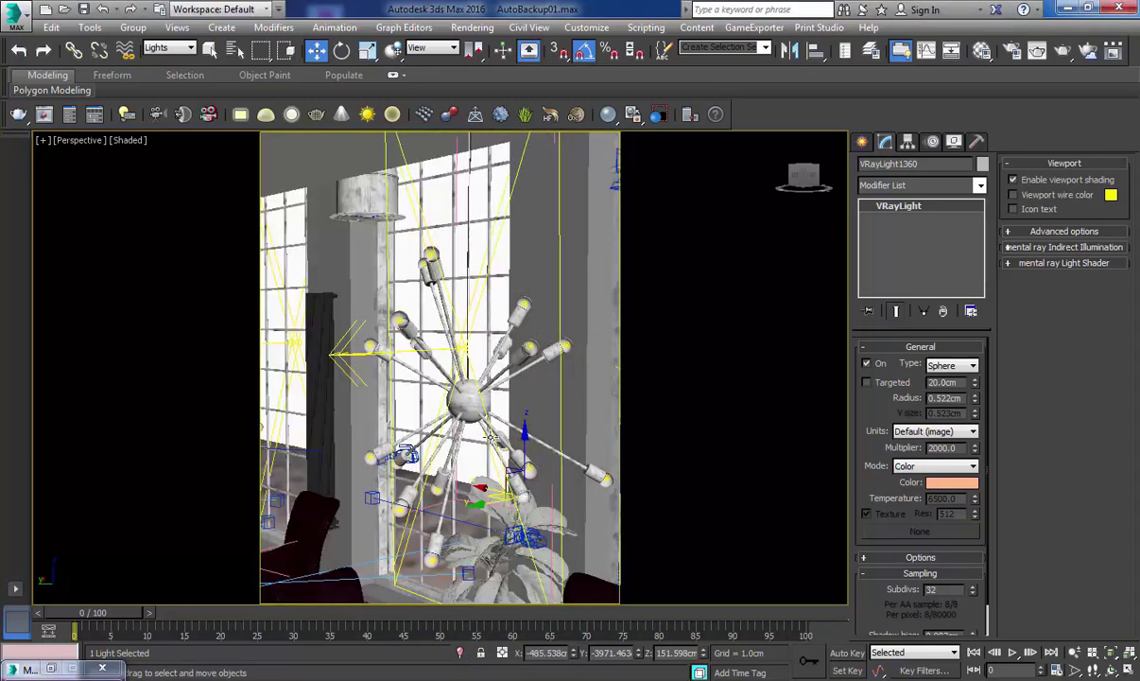
Restrict selection to cameras, select the physical camera on the floor between the tables, and look through it
middle_click_drag(468, 458, 648, 188, "alt")
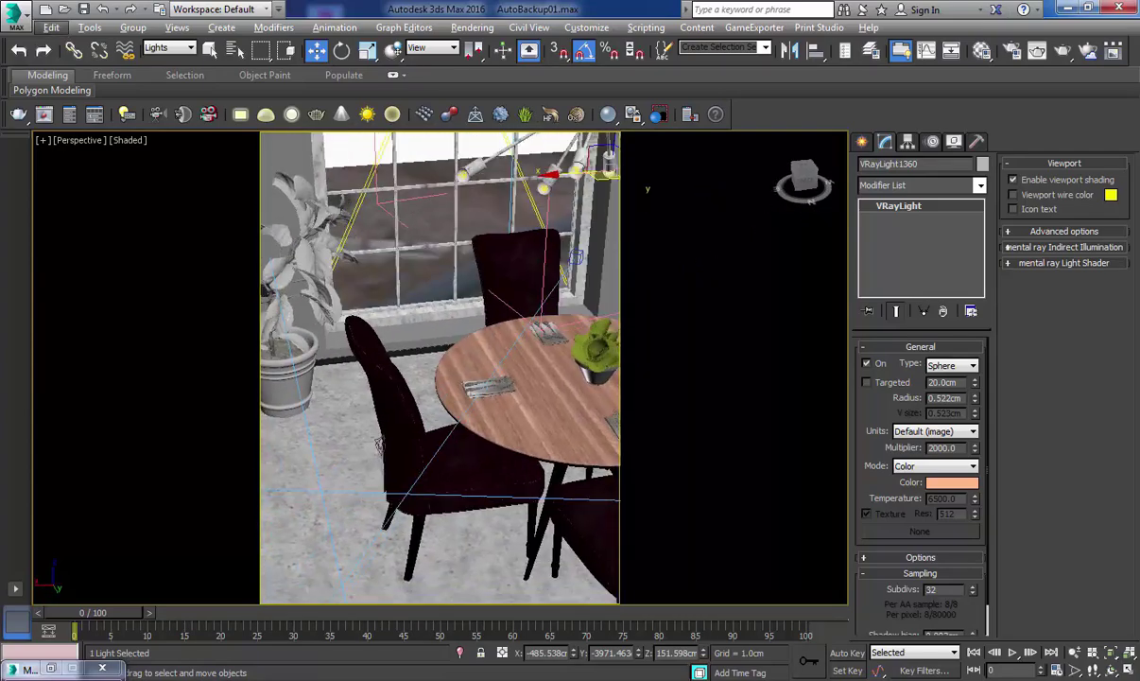
scroll(497, 324, "down", 2)
middle_click_drag(497, 324, 610, 133)
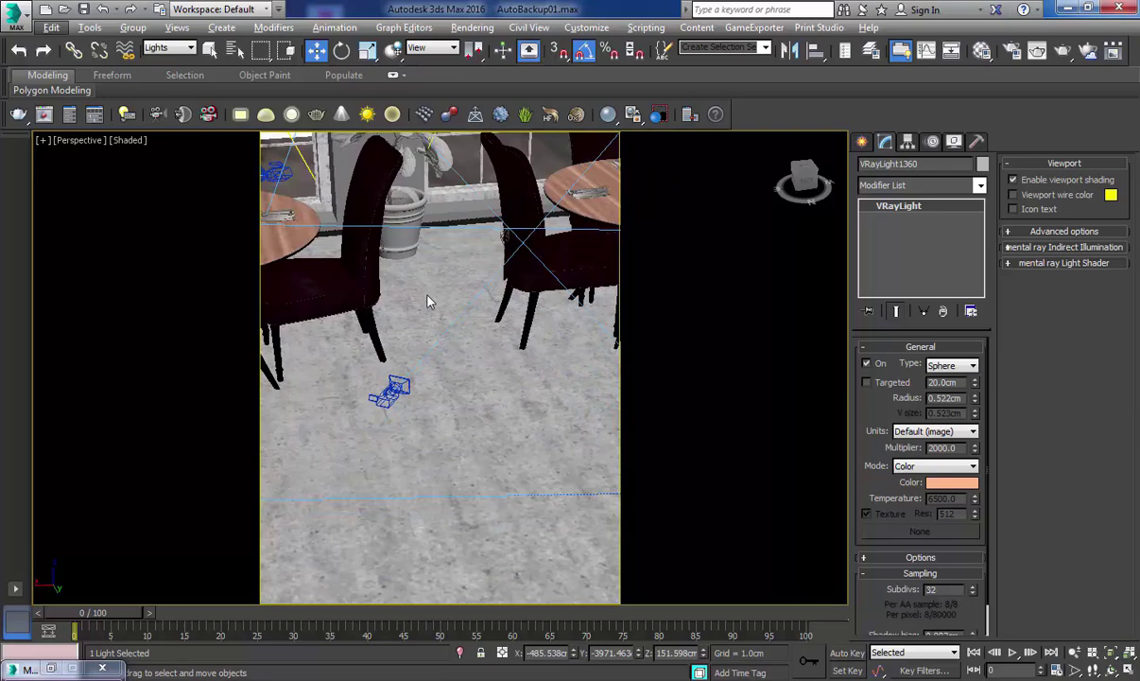
left_click(396, 391)
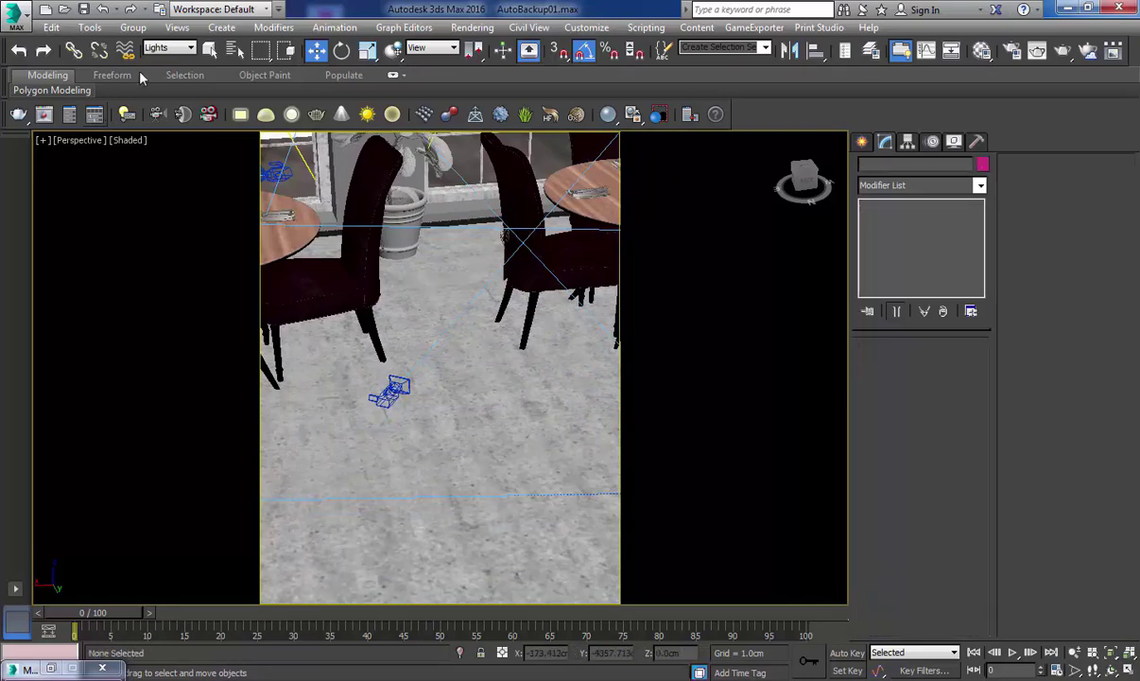
left_click(170, 48)
left_click(159, 108)
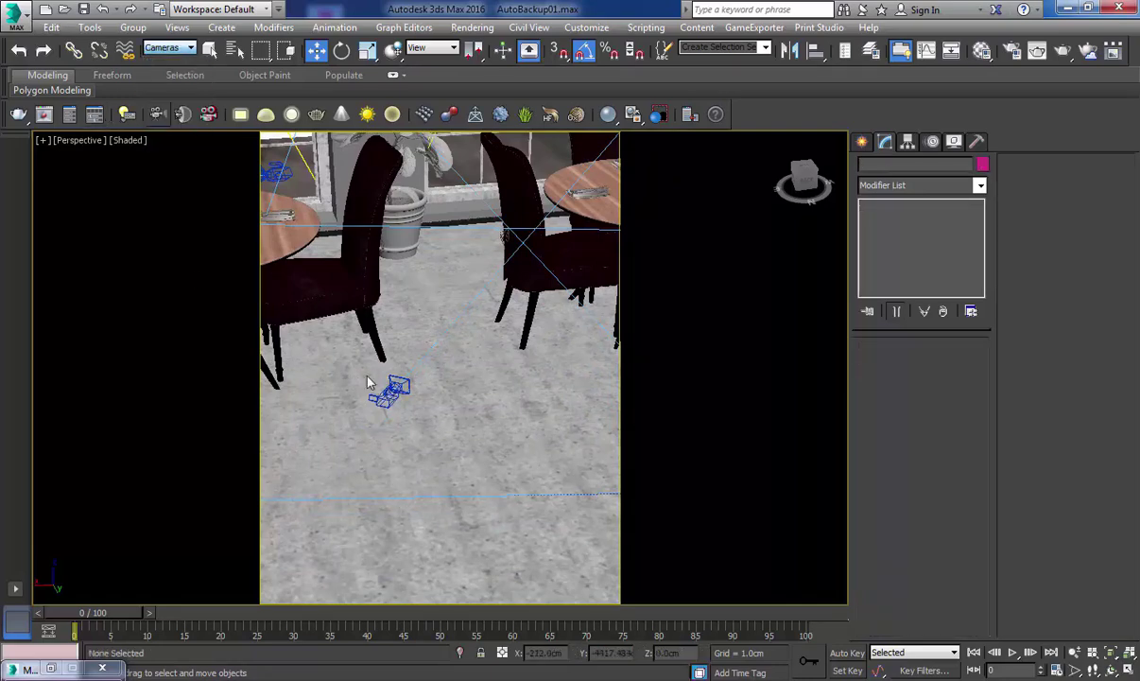
left_click(392, 390)
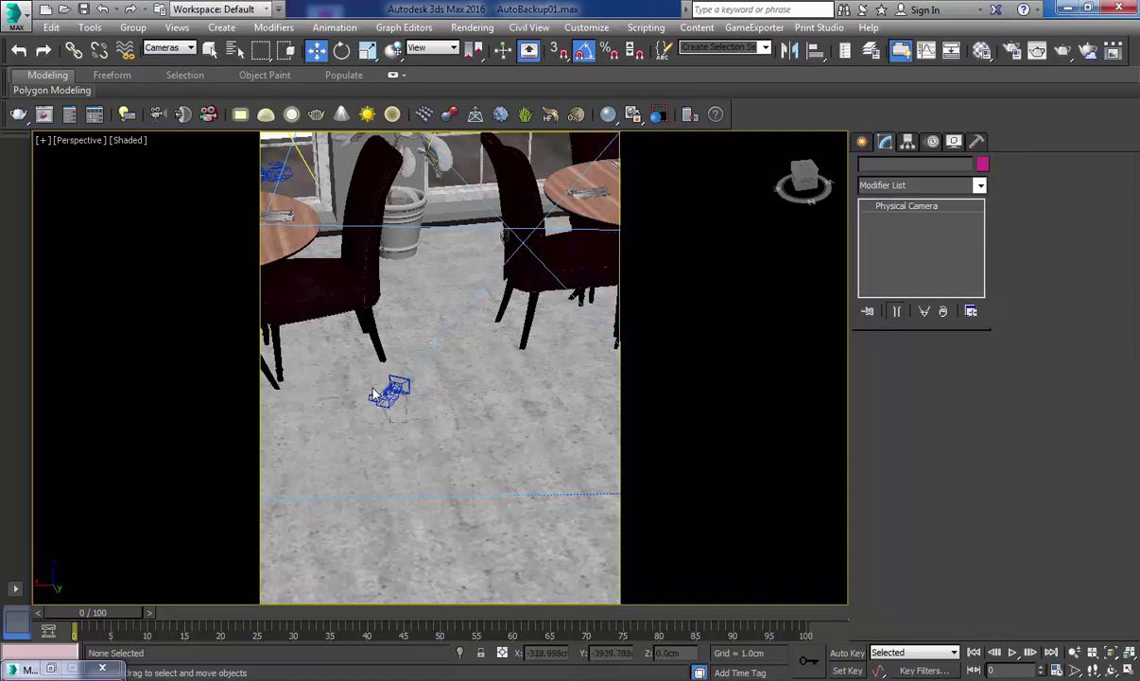
key("c")
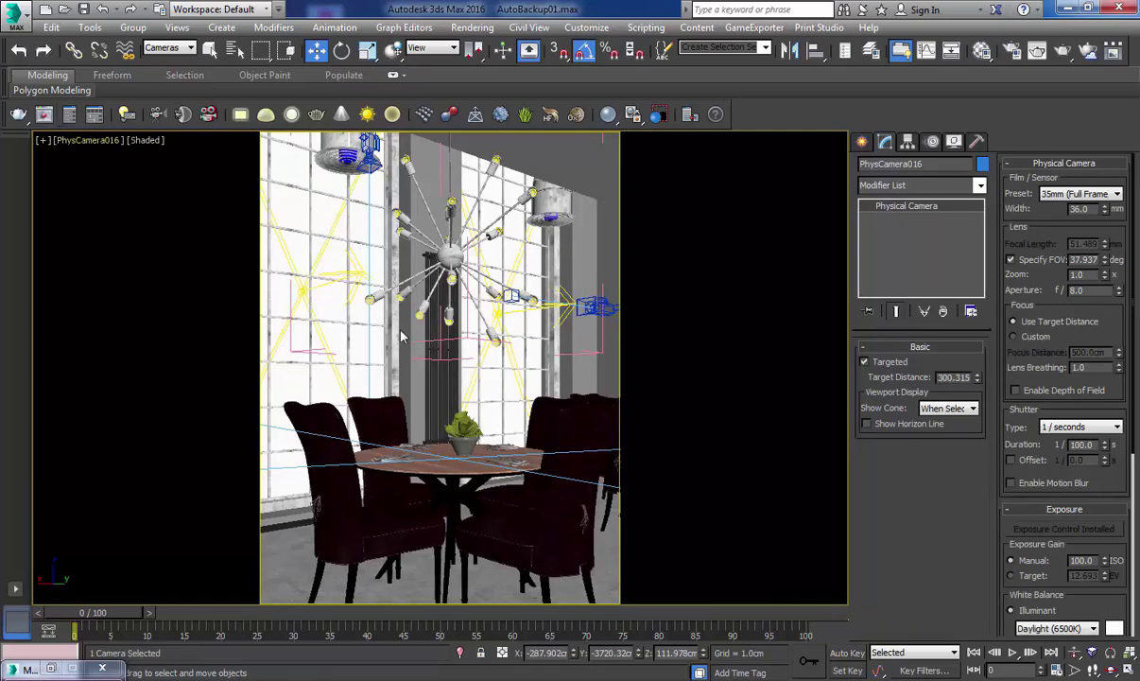
Widen the V-Ray frame buffer, turn off region rendering, and minimise the frame buffer
mouse_move(463, 680)
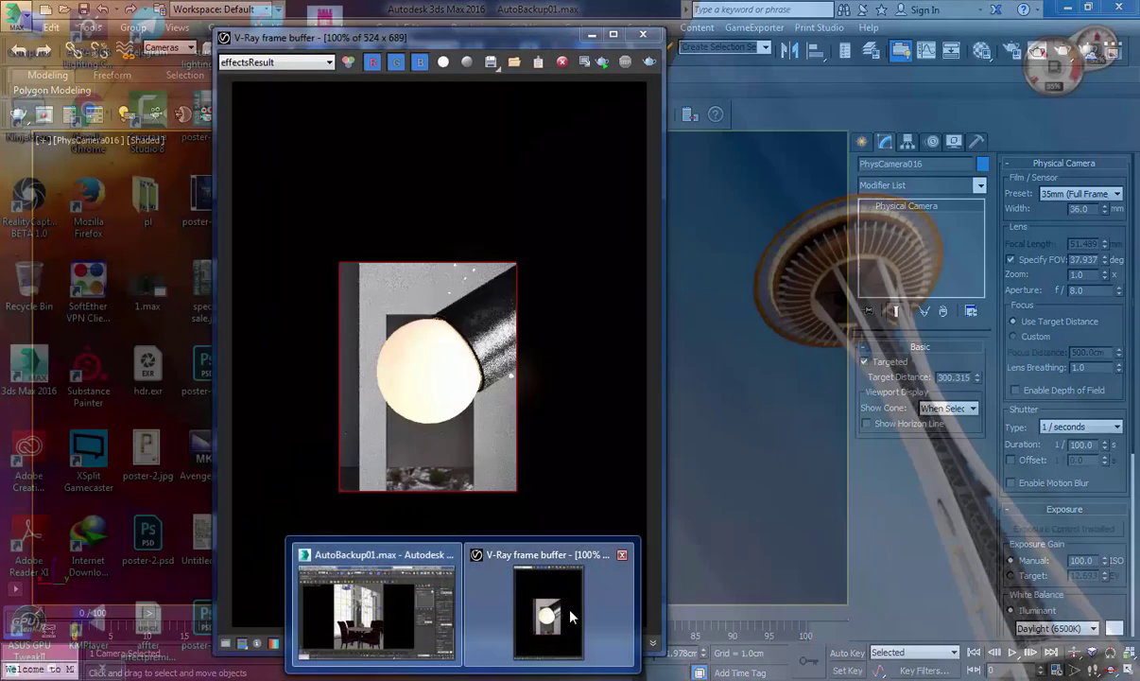
left_click(558, 617)
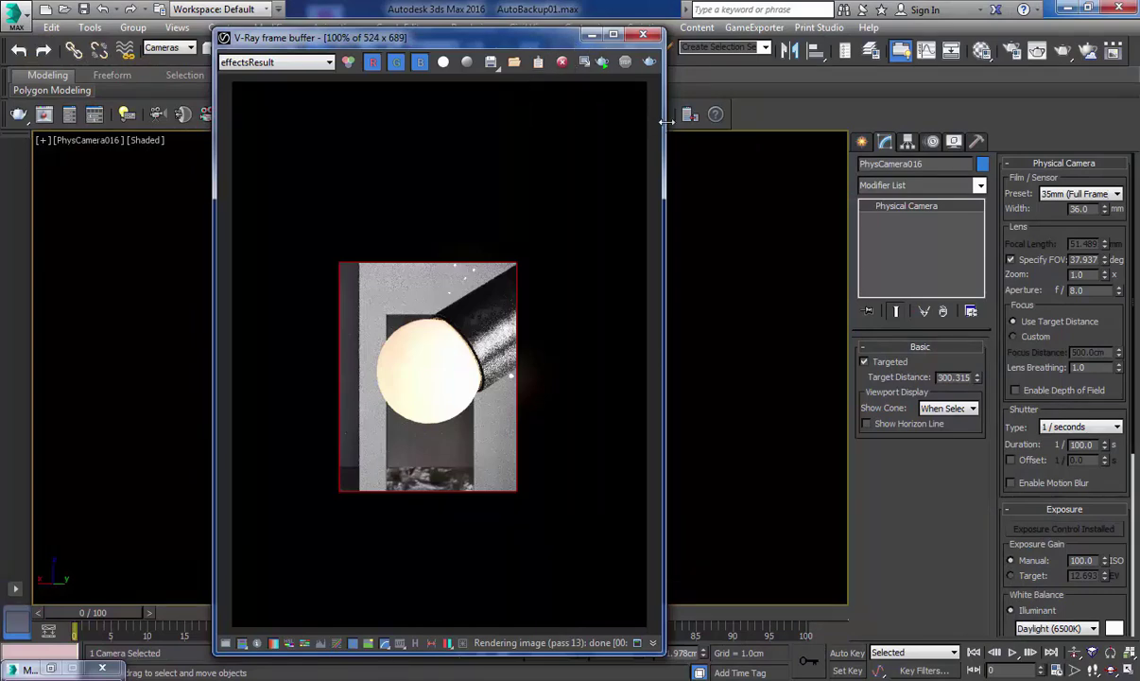
left_click_drag(667, 123, 705, 121)
left_click(640, 63)
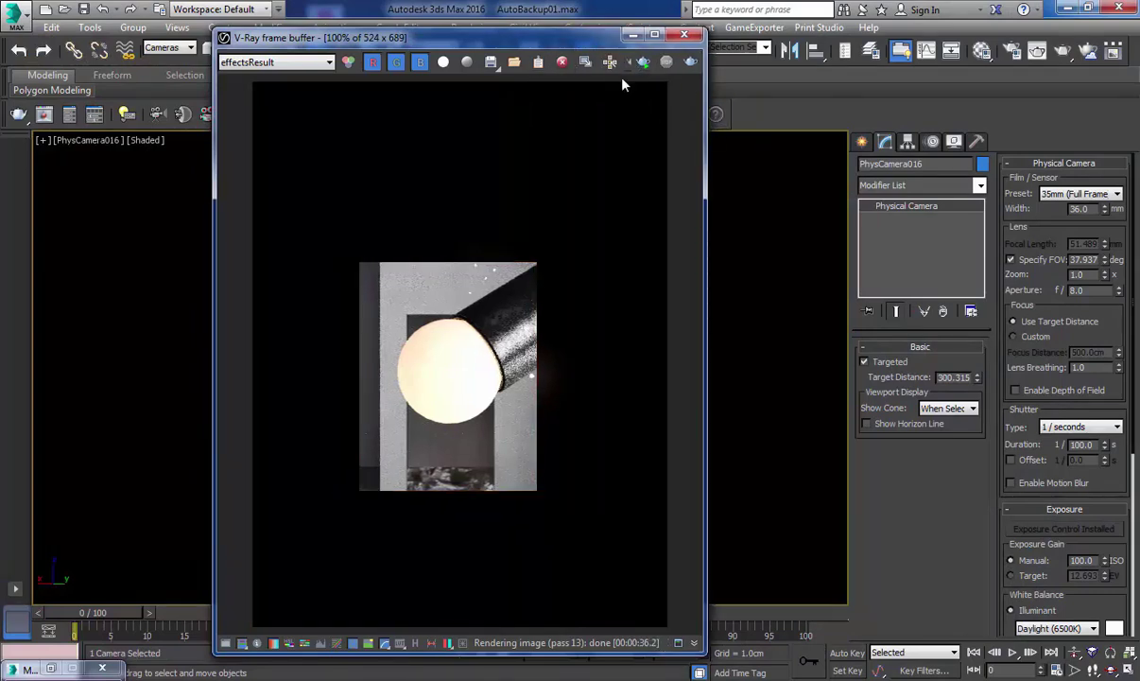
left_click(632, 36)
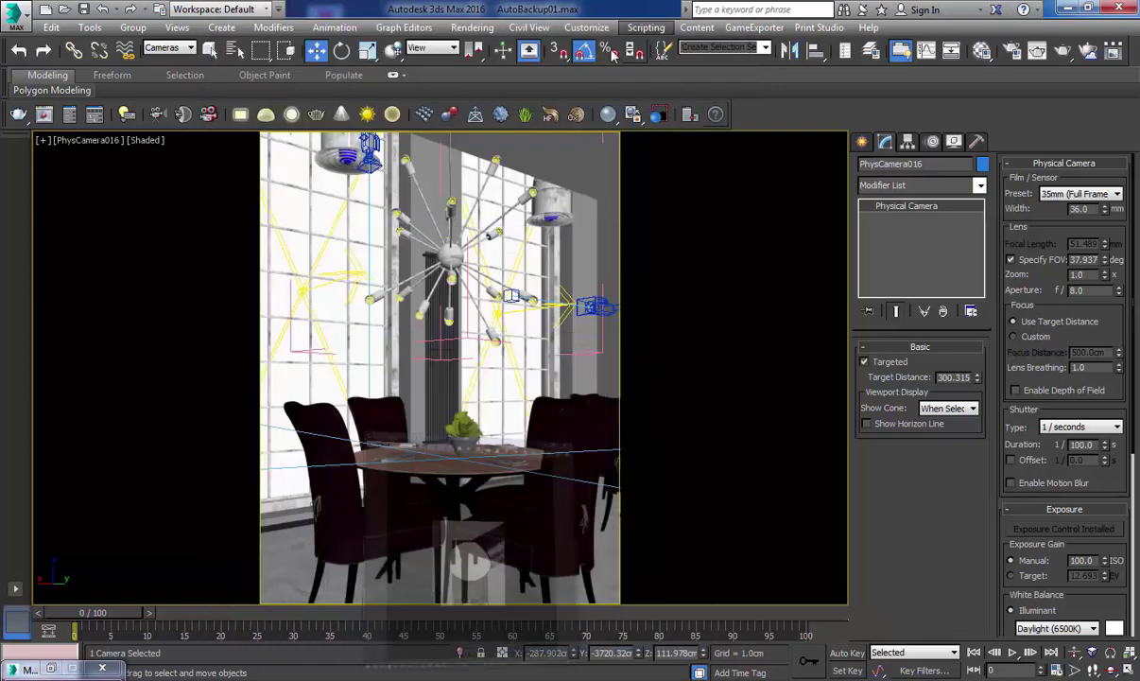
Open Render Setup and switch the V-Ray image sampler type to Bucket
left_click(491, 29)
left_click(492, 98)
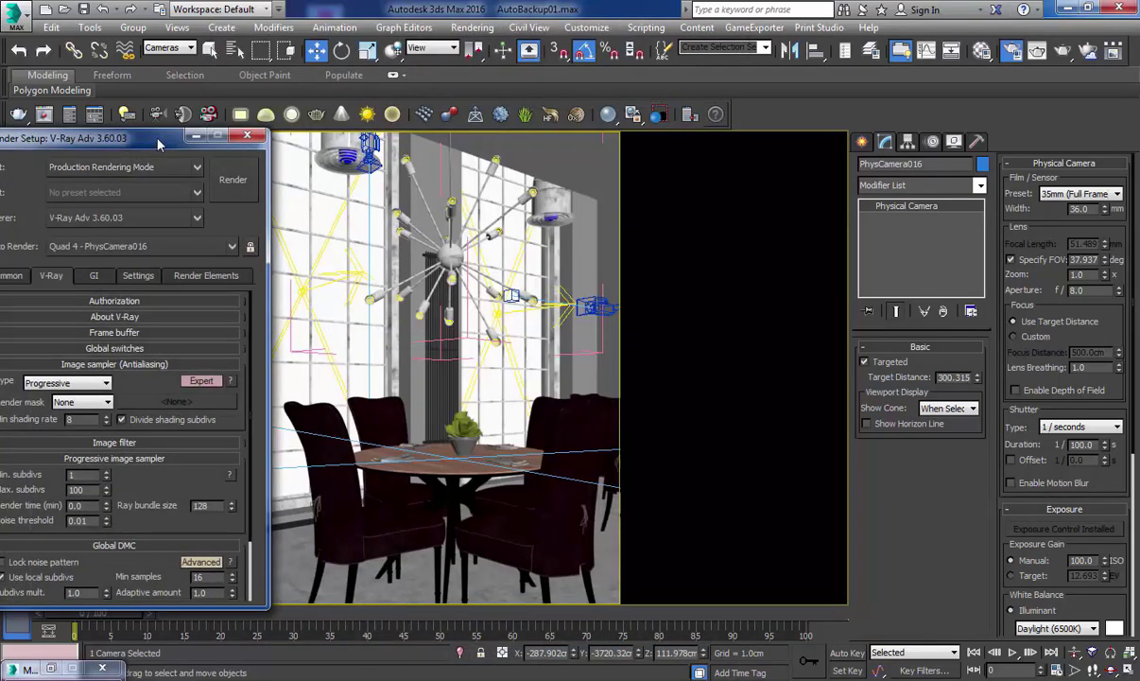
left_click_drag(159, 143, 574, 118)
left_click(478, 342)
left_click(490, 377)
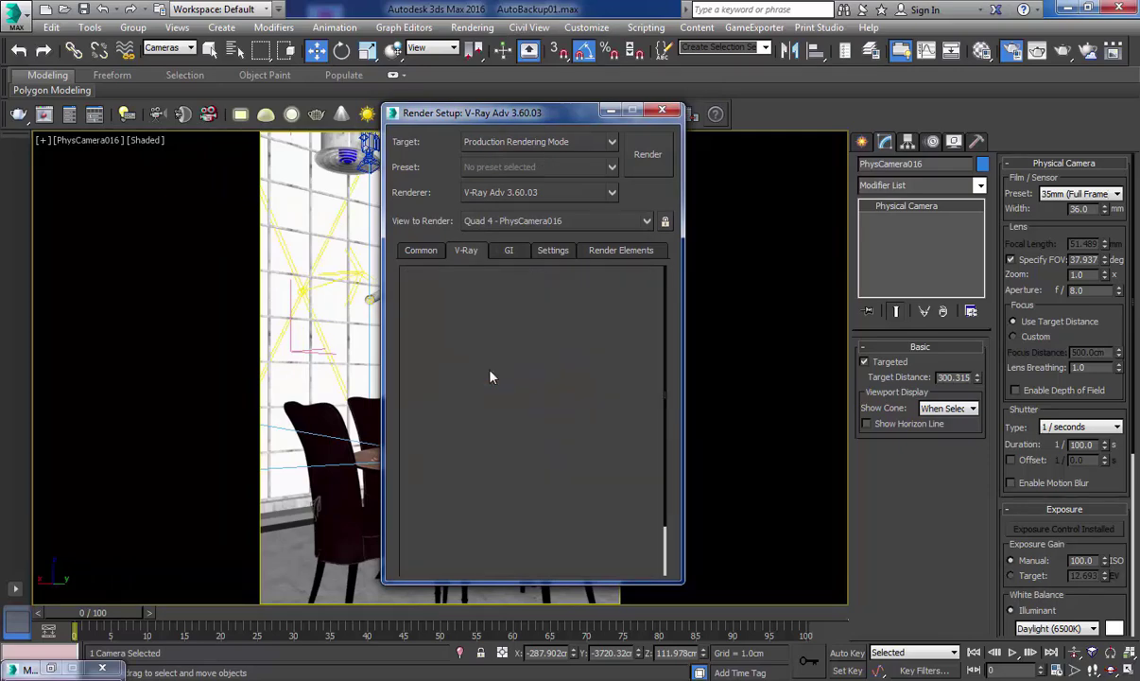
Set the bucket sampler's noise threshold to 0.1 and max subdivs to 64, with a min shading rate of 16
left_click_drag(509, 480, 426, 452)
type("0.1")
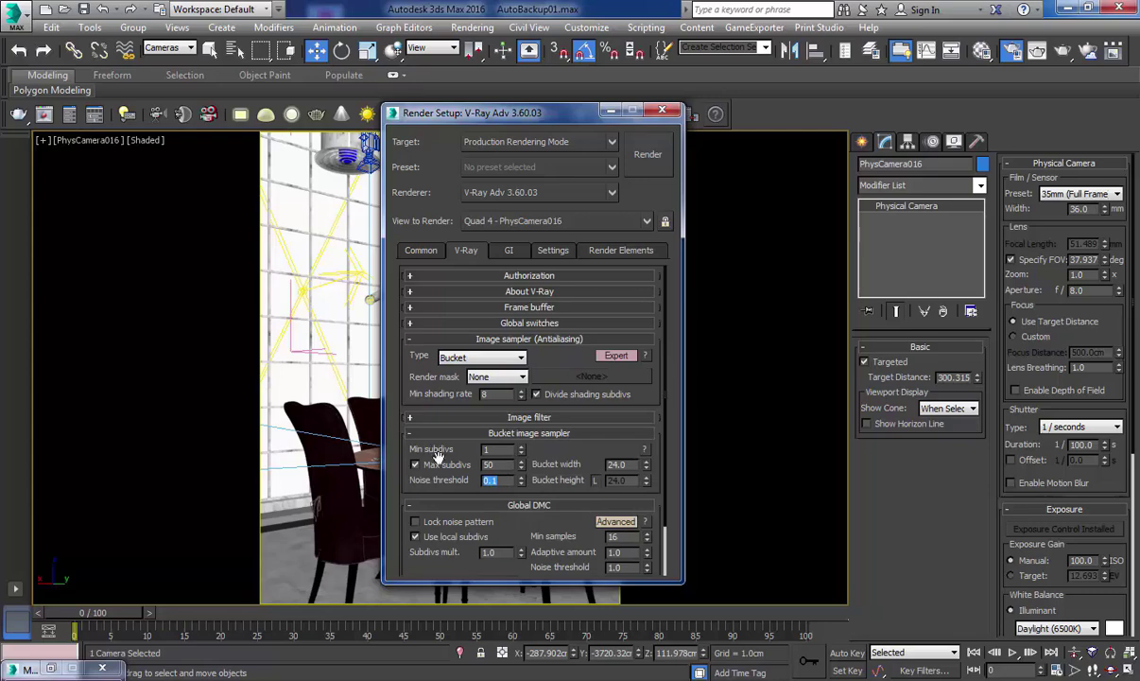
key("Tab")
double_click(484, 393)
left_click_drag(482, 105, 418, 61)
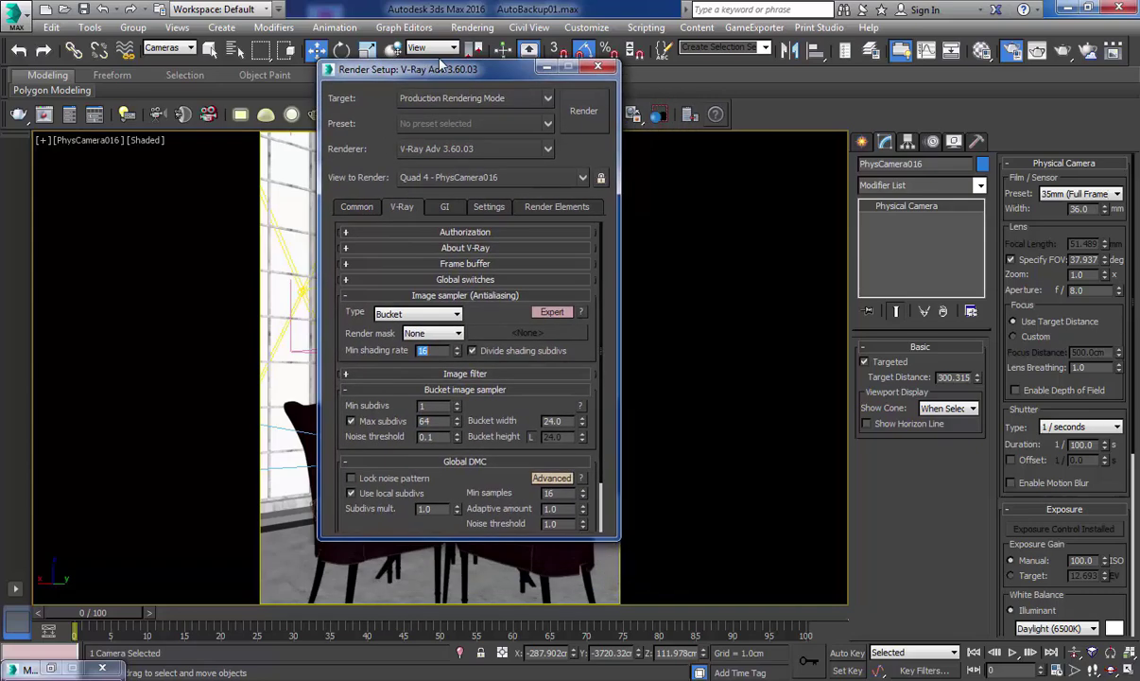
Bring back the V-Ray frame buffer, show the common render parameters, and start rendering the PhysCamera016 view
left_click(45, 114)
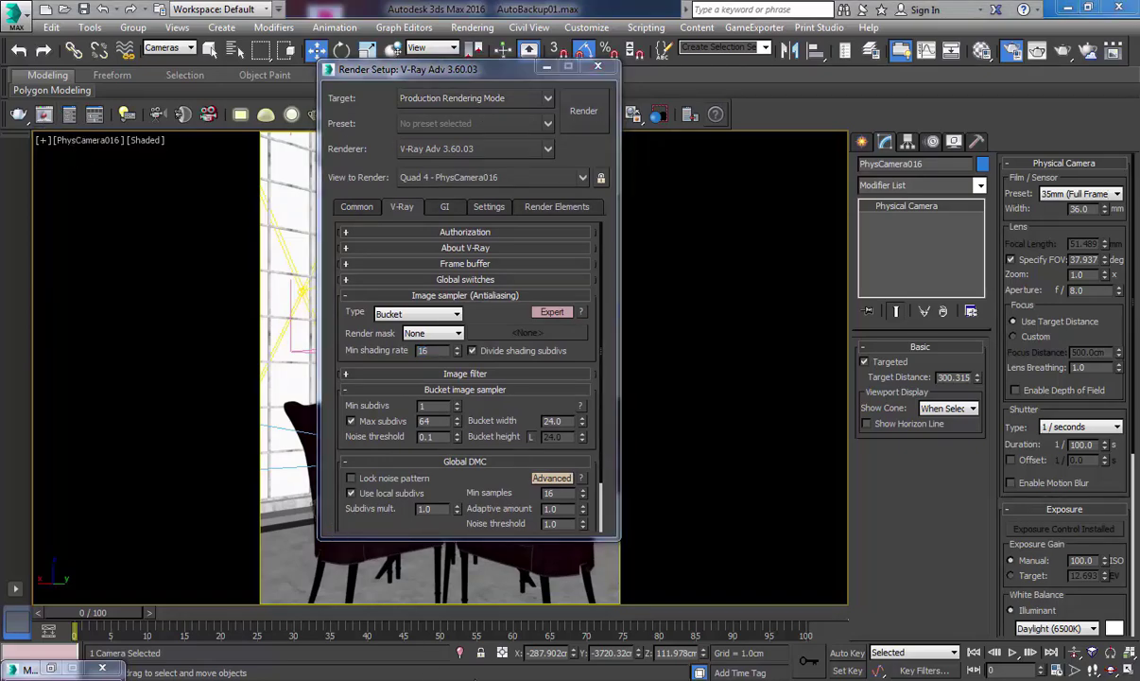
mouse_move(445, 675)
left_click(485, 577)
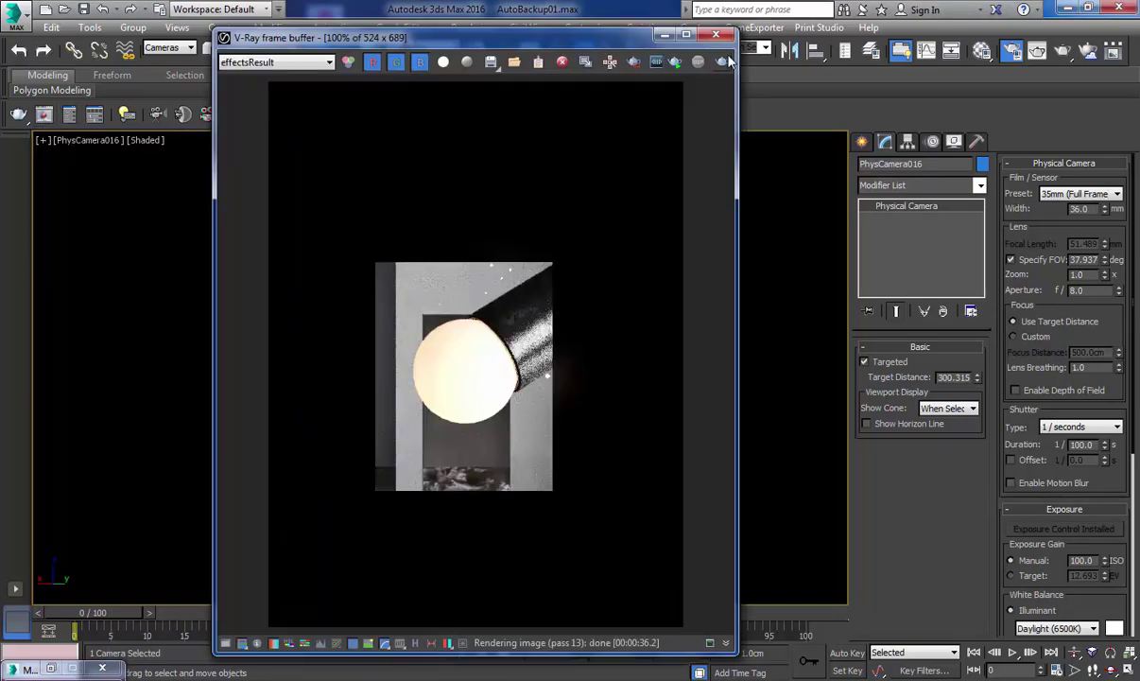
left_click_drag(595, 38, 630, 62)
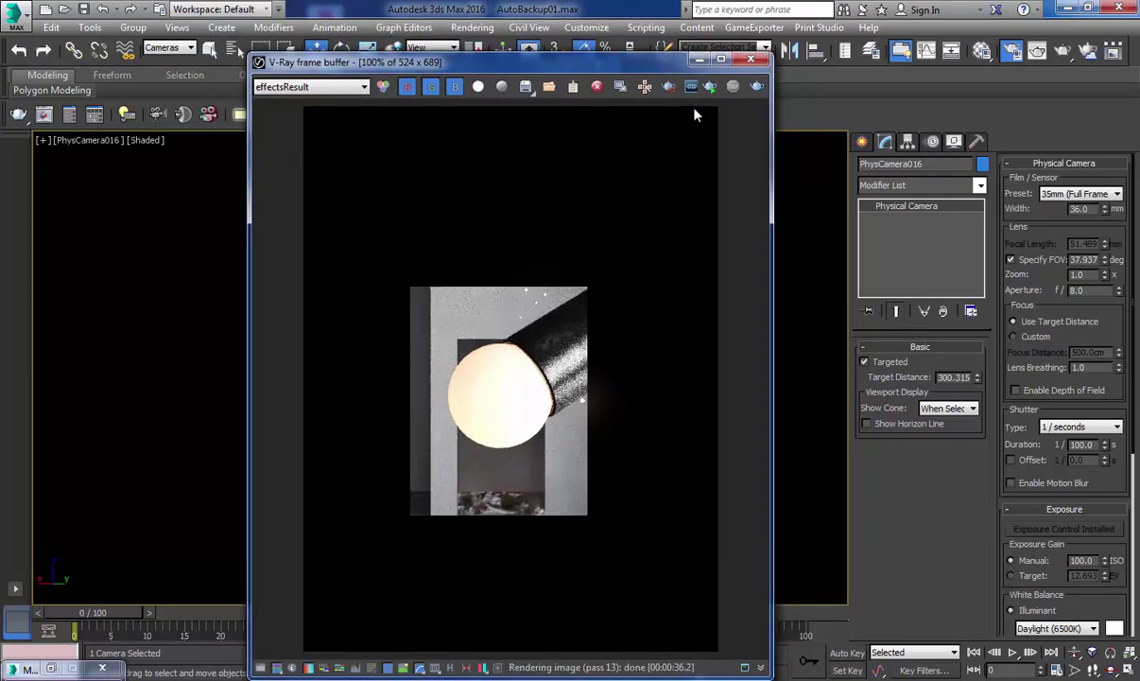
key("F10")
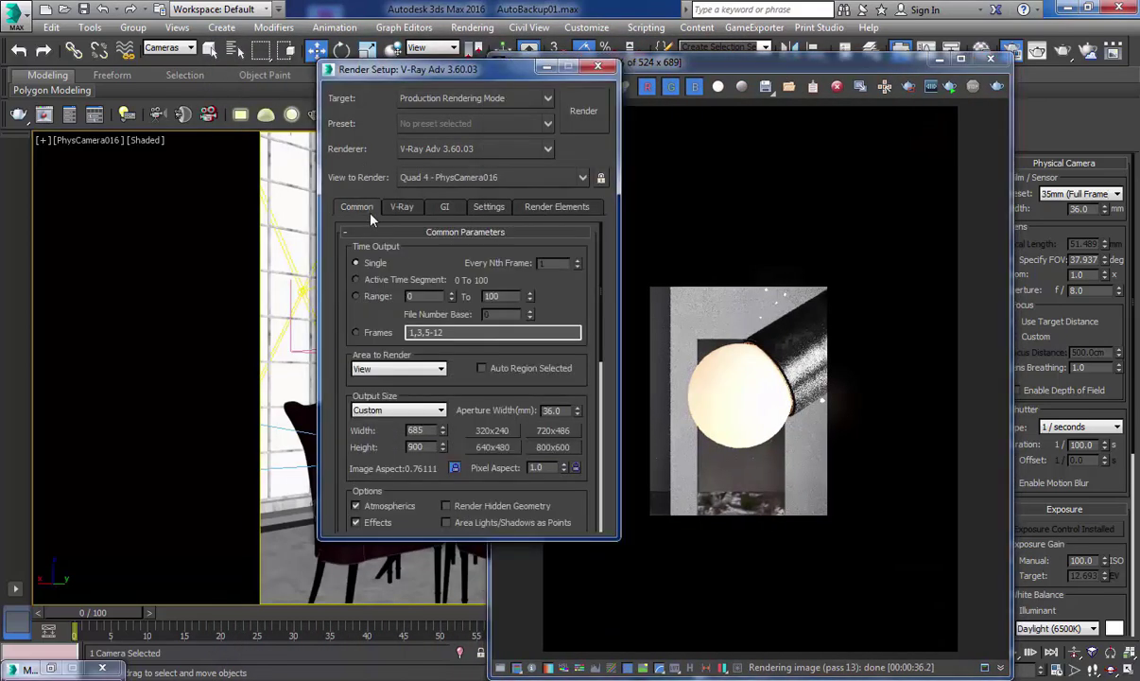
left_click(998, 90)
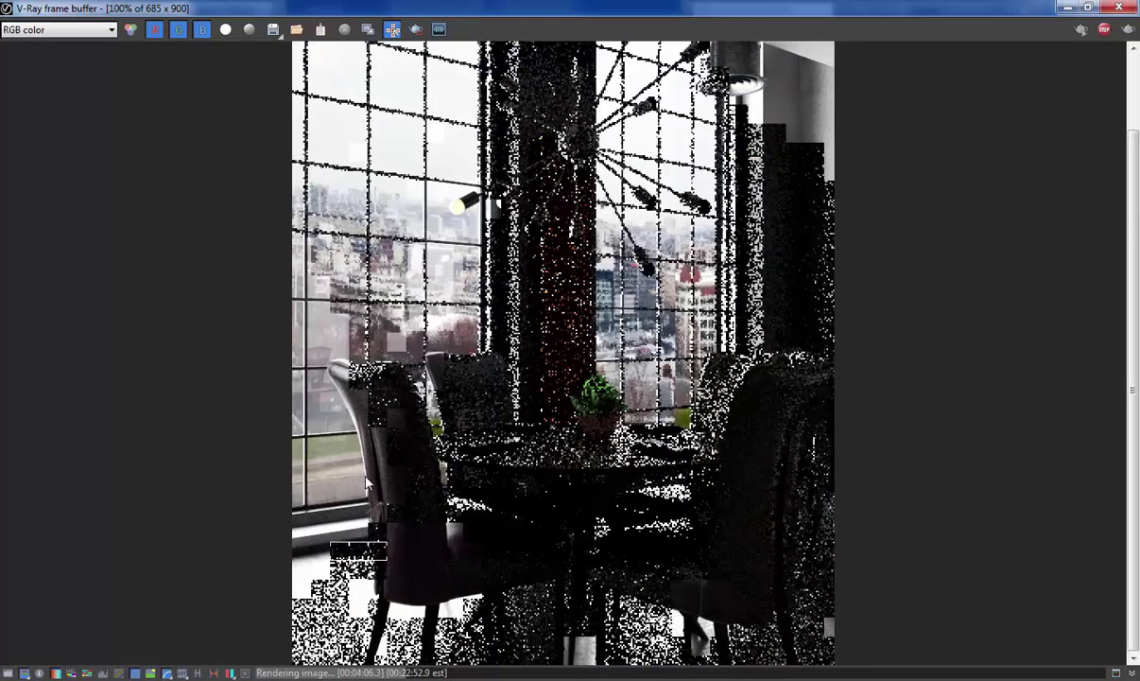
Examine the in-progress render at 200% around the chairs, table, plant and windows
scroll(367, 483, "up", 2)
middle_click_drag(354, 440, 500, 239)
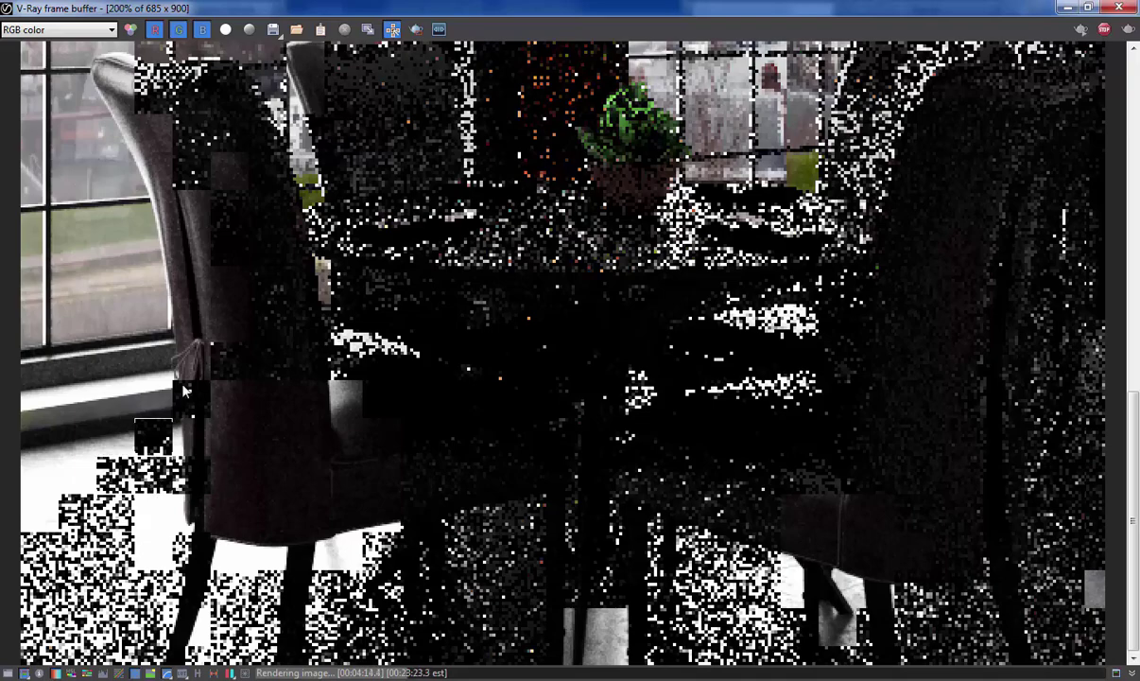
scroll(204, 275, "up", 3)
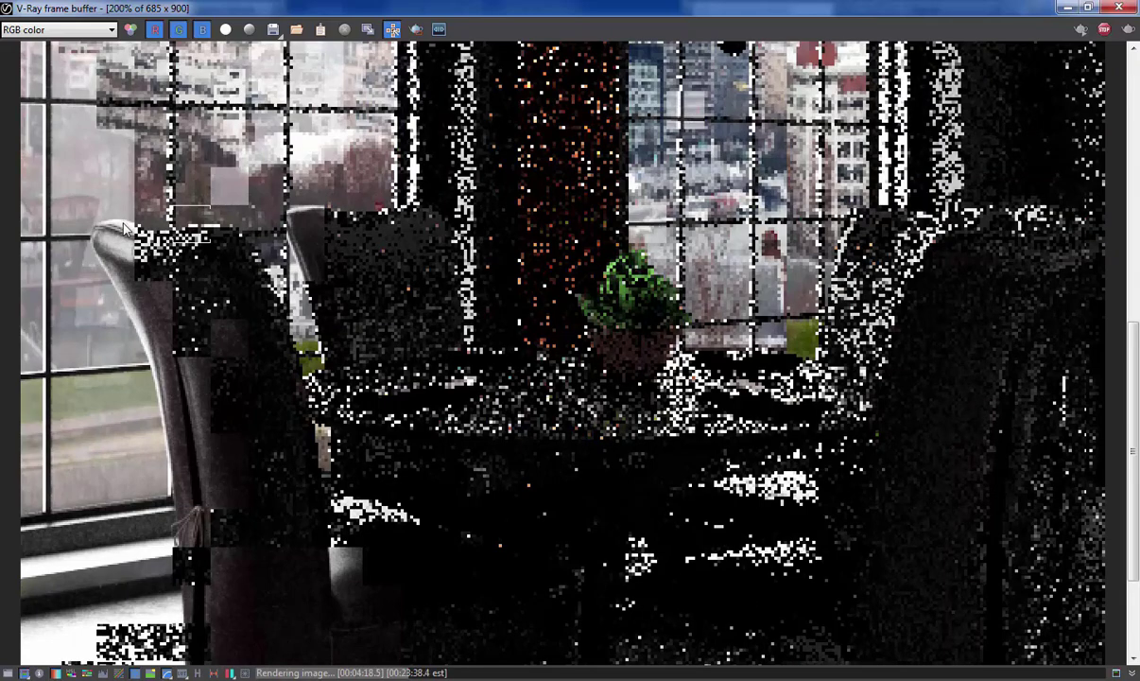
middle_click_drag(112, 227, 105, 338)
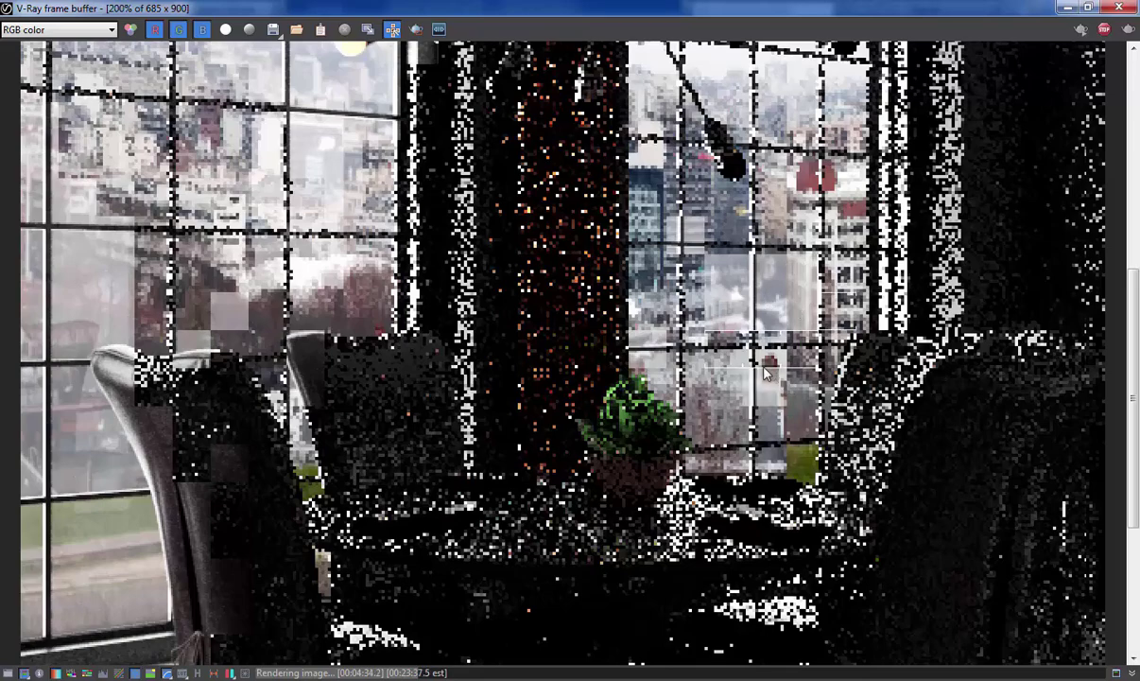
middle_click_drag(770, 355, 759, 257)
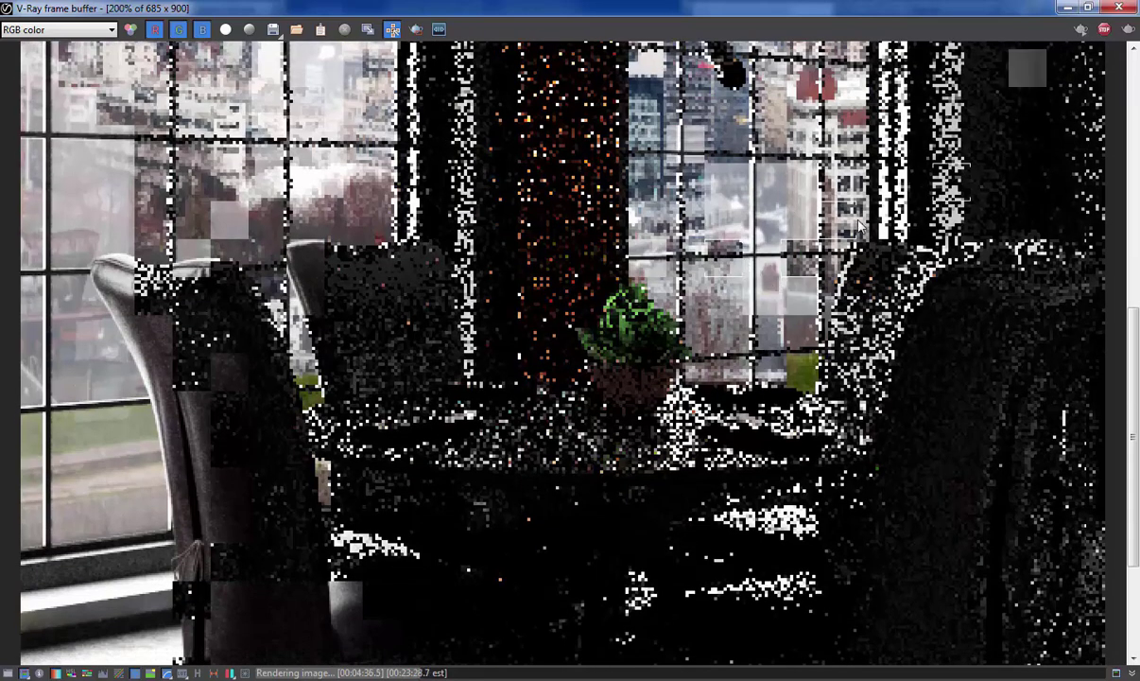
Examine the in-progress render around the windows and pendant lamp at up to 200%
middle_click_drag(506, 331, 499, 163)
scroll(453, 265, "down", 1)
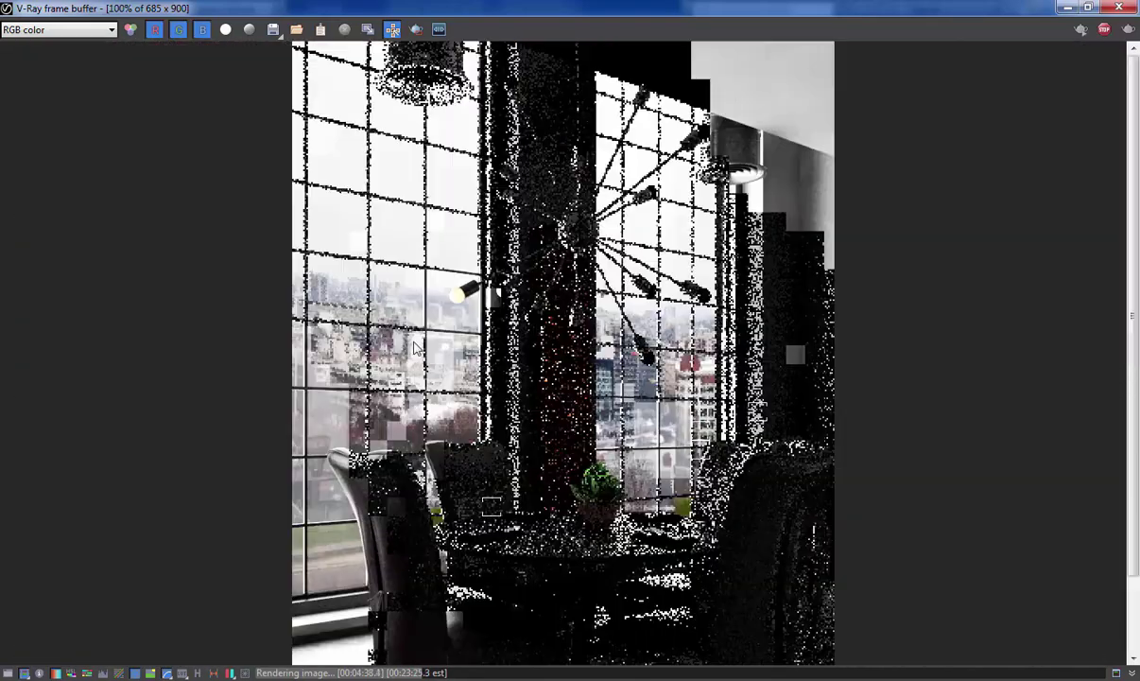
middle_click_drag(454, 270, 459, 179)
scroll(699, 113, "up", 3)
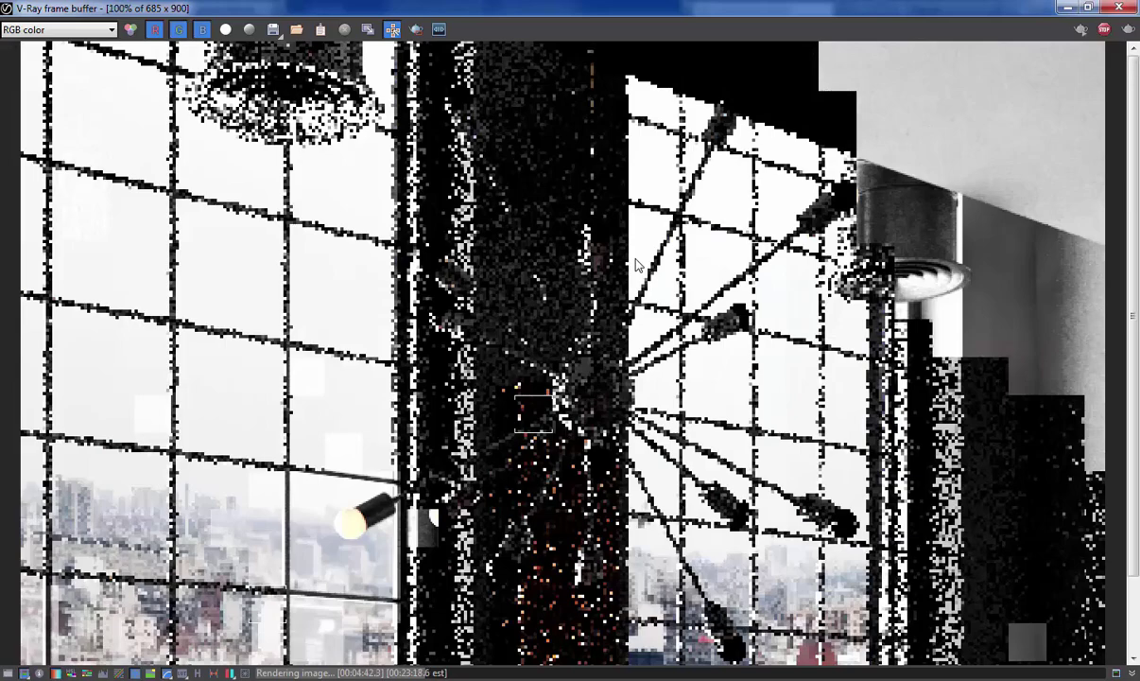
scroll(635, 265, "down", 2)
scroll(743, 175, "up", 2)
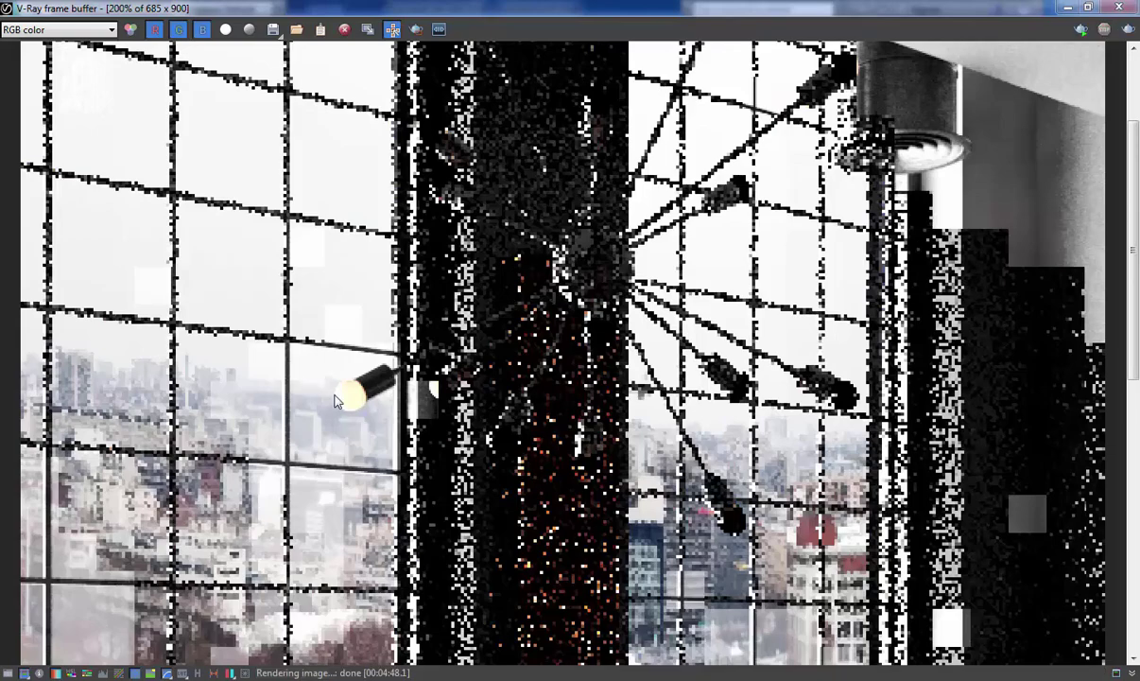
Inspect the lit pendant bulb in front of the window at up to 800% in the stopped render
scroll(338, 408, "up", 1)
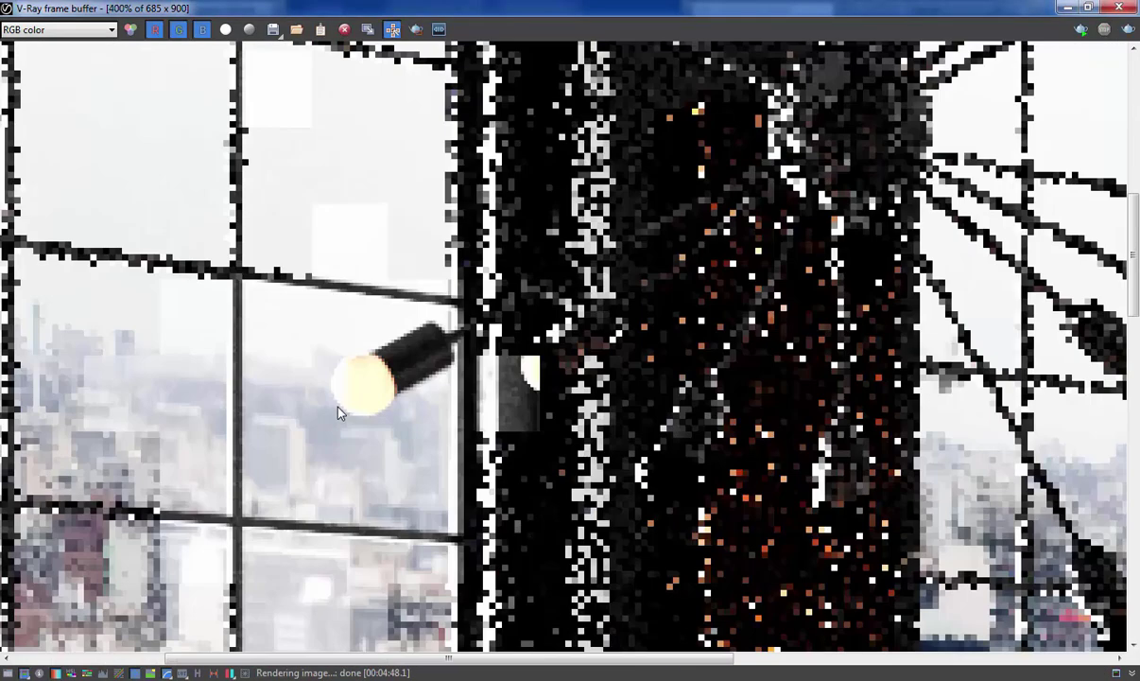
middle_click_drag(365, 420, 399, 418)
scroll(394, 399, "up", 1)
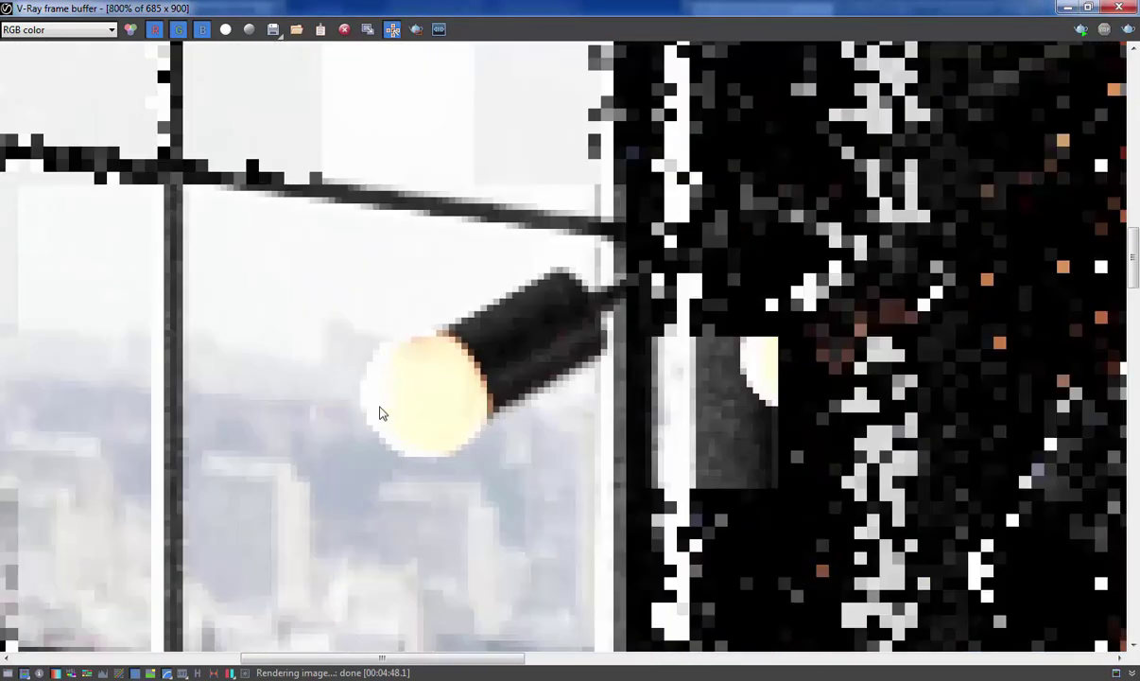
scroll(364, 387, "down", 1)
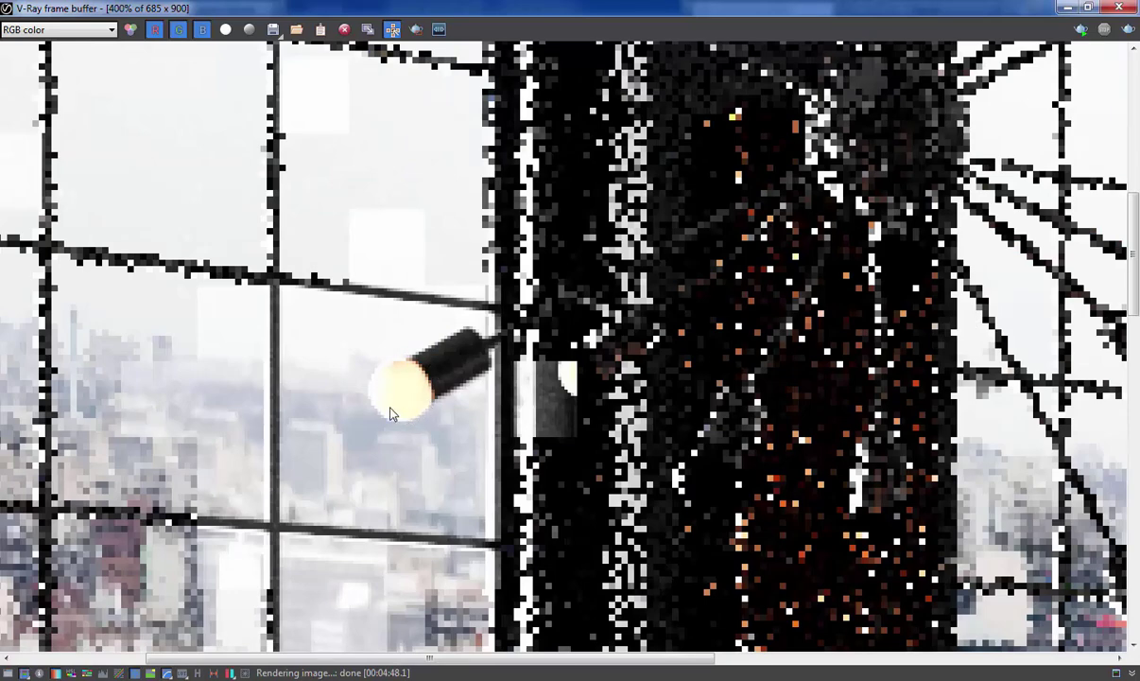
scroll(394, 414, "down", 1)
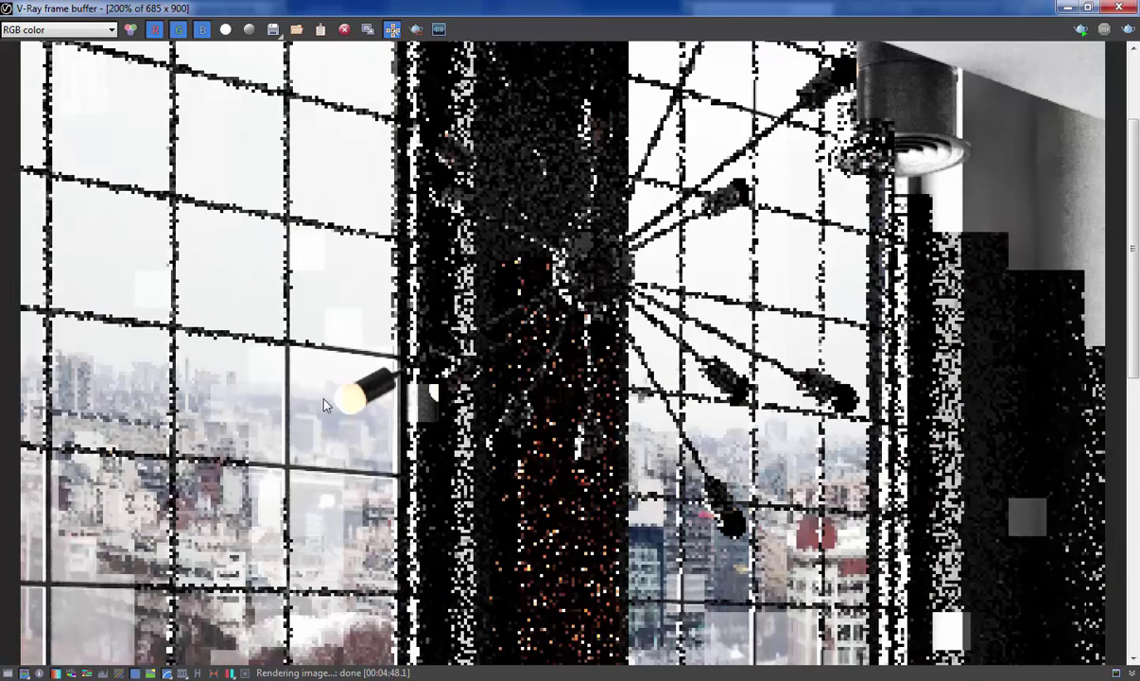
middle_click_drag(323, 398, 360, 423)
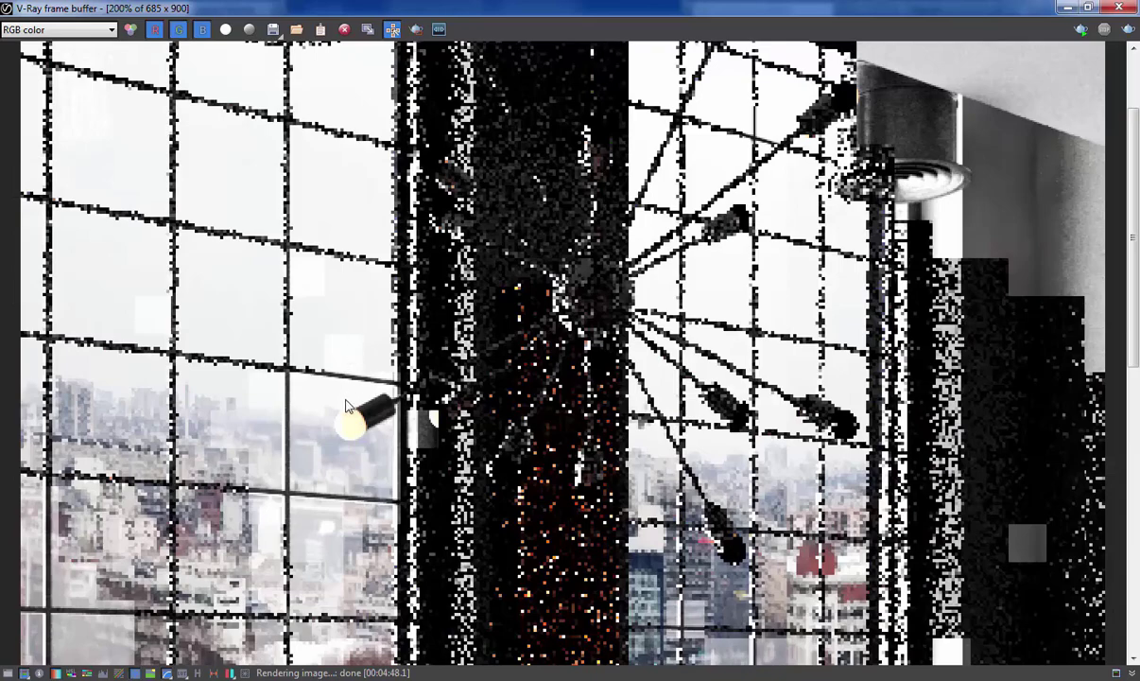
scroll(346, 407, "down", 1)
scroll(358, 354, "up", 1)
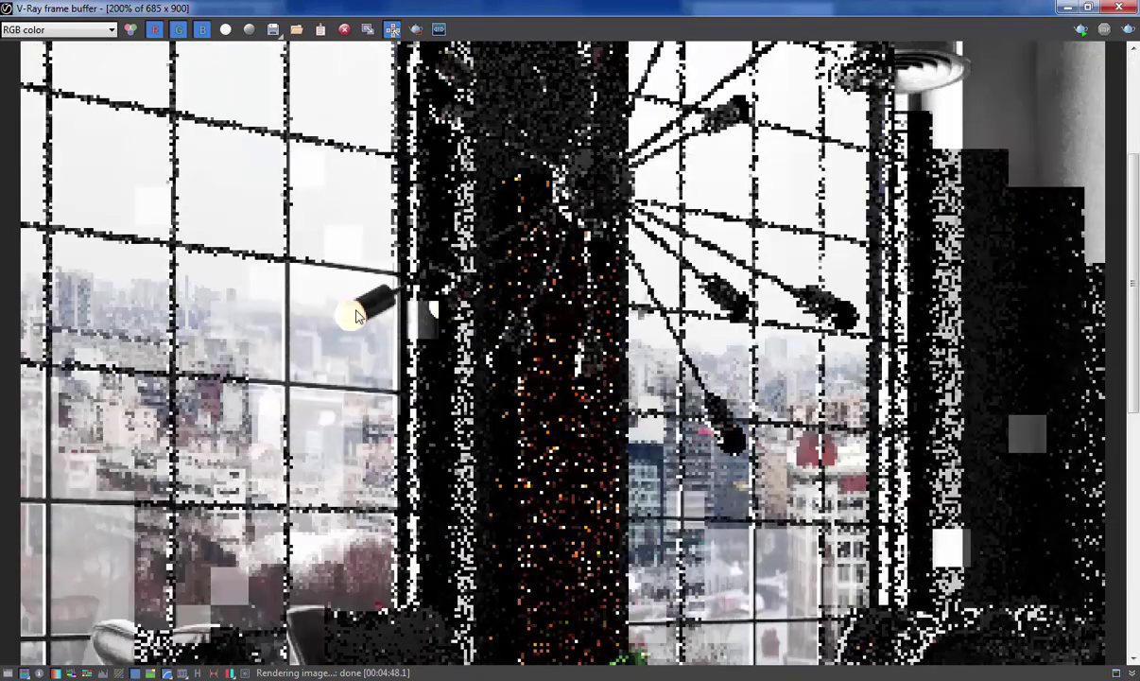
scroll(356, 315, "up", 1)
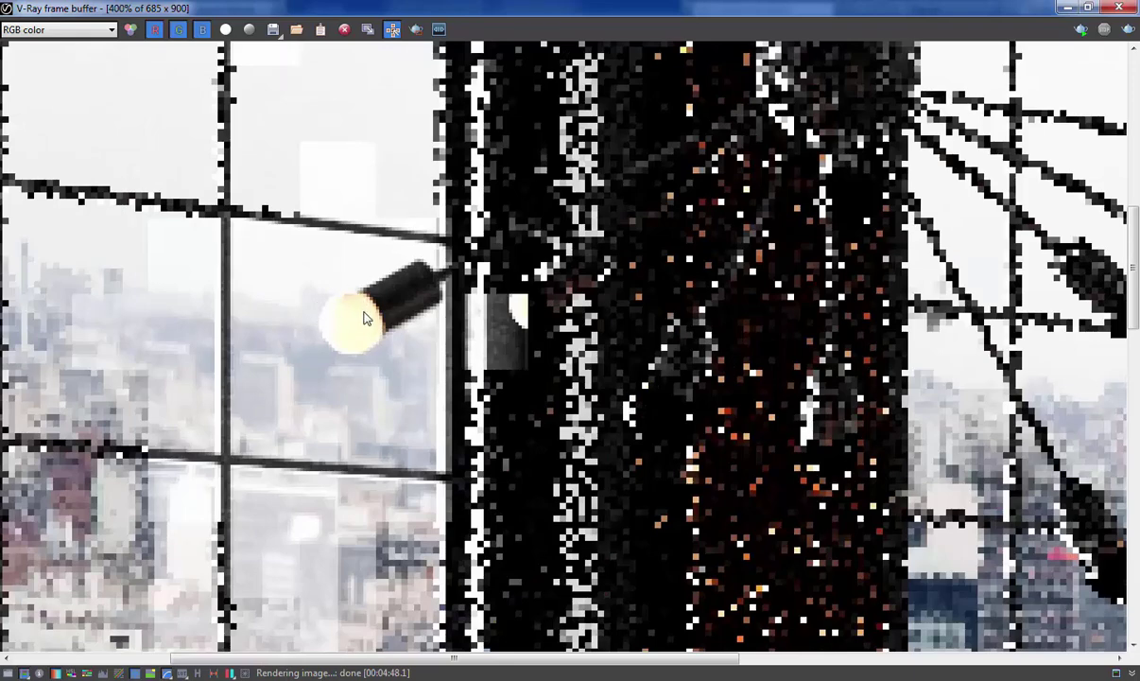
mouse_move(357, 324)
middle_mouse_down()
mouse_move(378, 352)
mouse_move(359, 357)
mouse_move(364, 346)
middle_mouse_up()
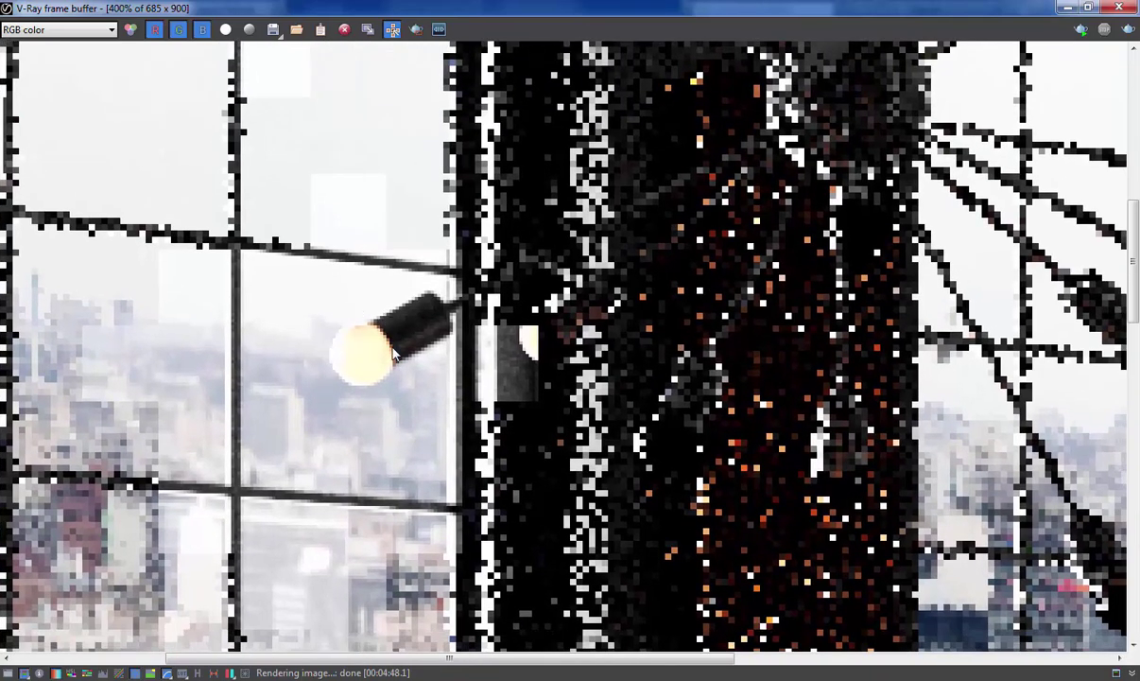
middle_click_drag(320, 320, 338, 354)
scroll(341, 358, "down", 2)
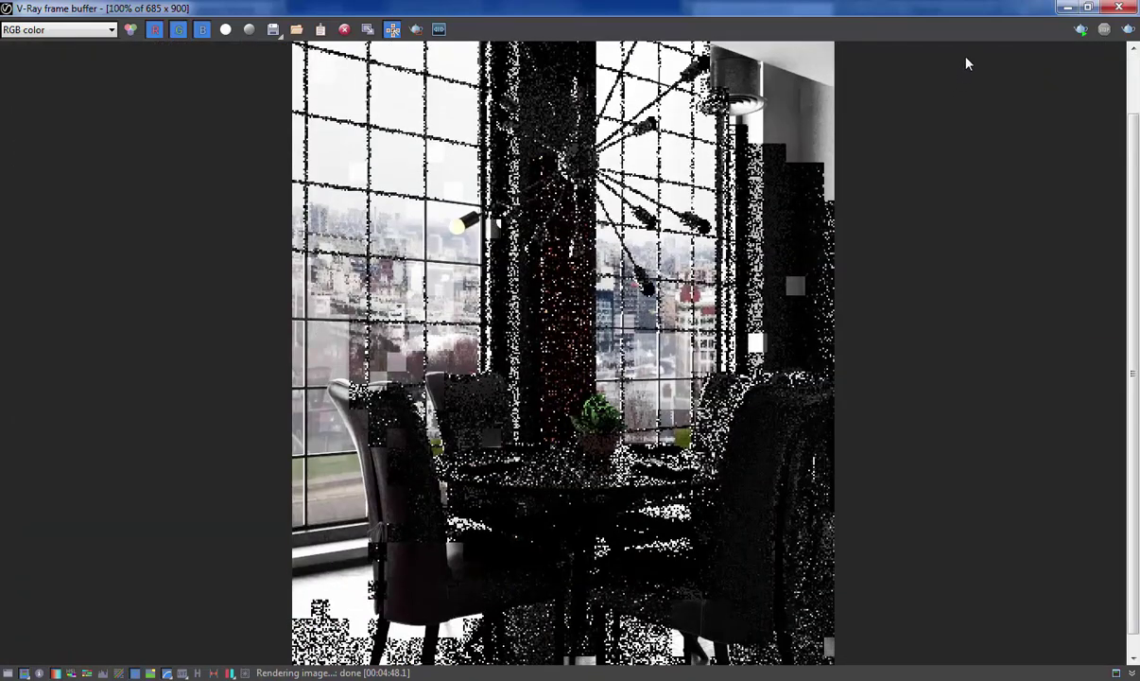
Put away the frame buffer, close the V-Ray messages and Render Setup, and set the selection filter to All
left_click(1068, 7)
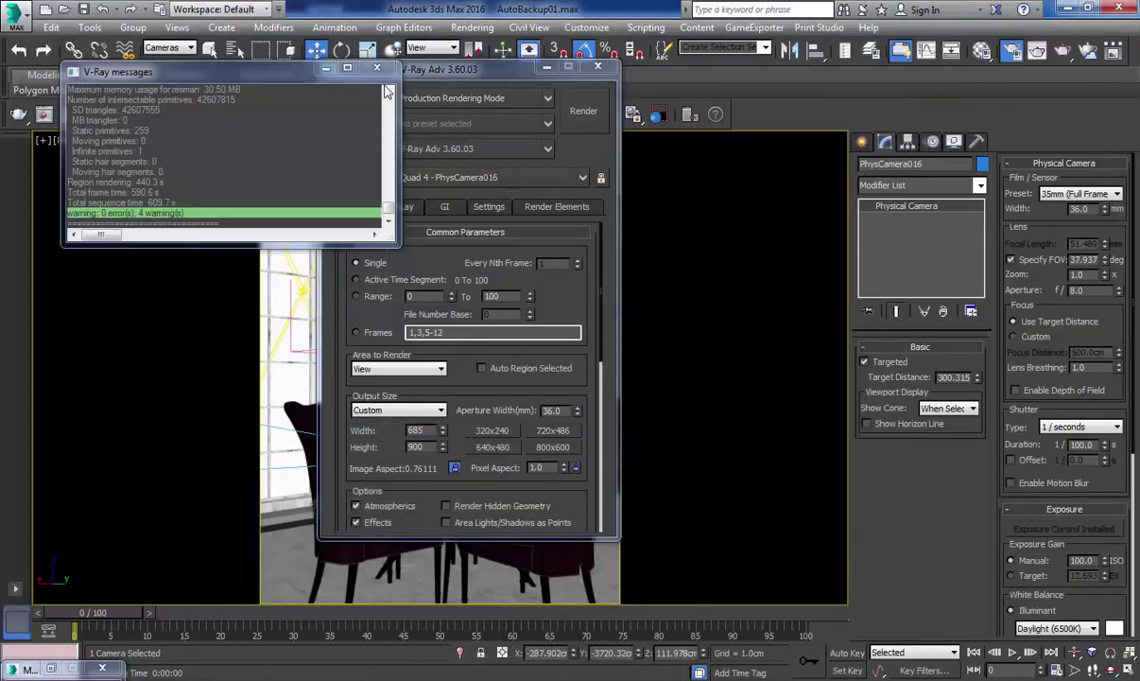
left_click(378, 69)
left_click(599, 68)
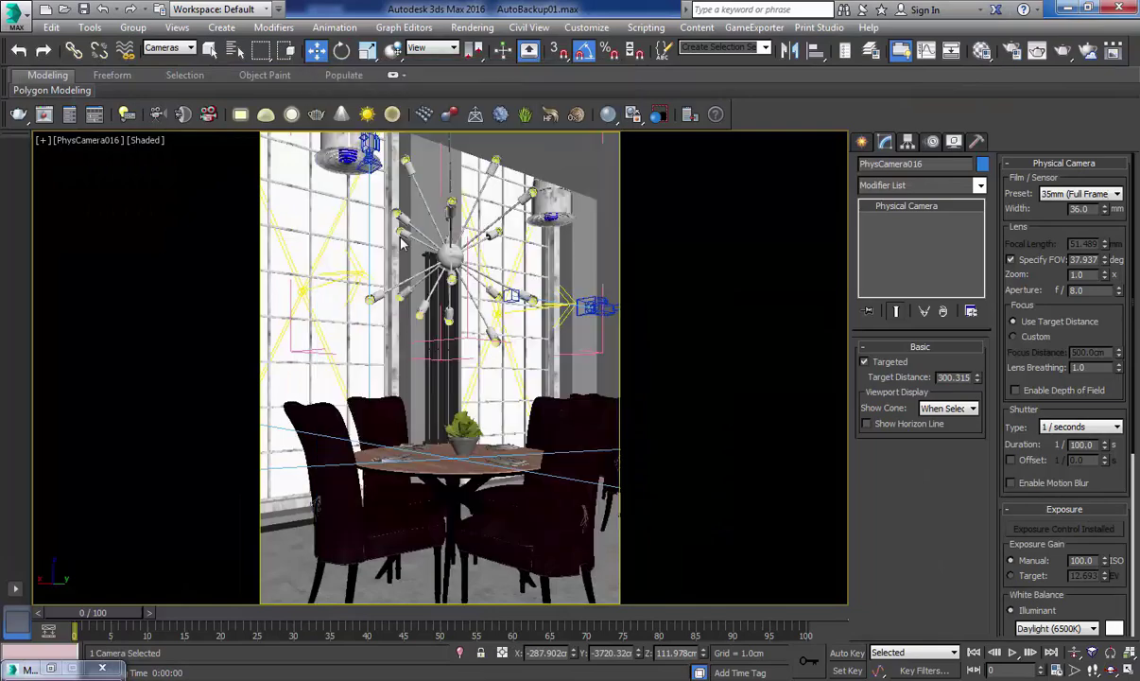
left_click(360, 280)
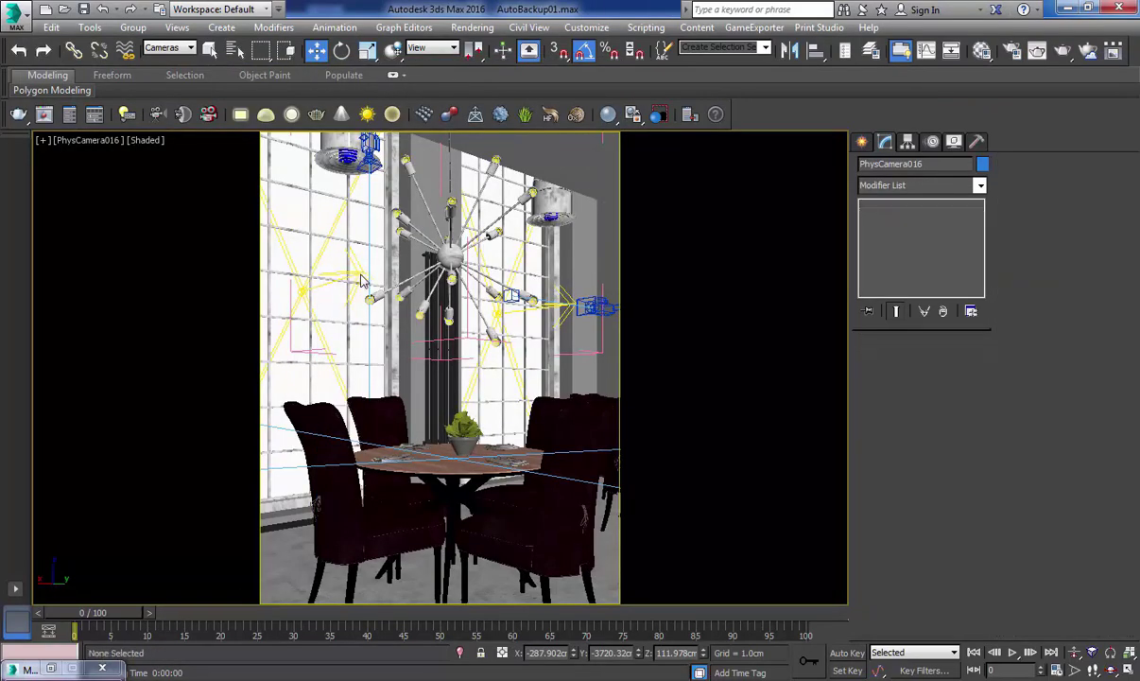
left_click(170, 47)
left_click(160, 60)
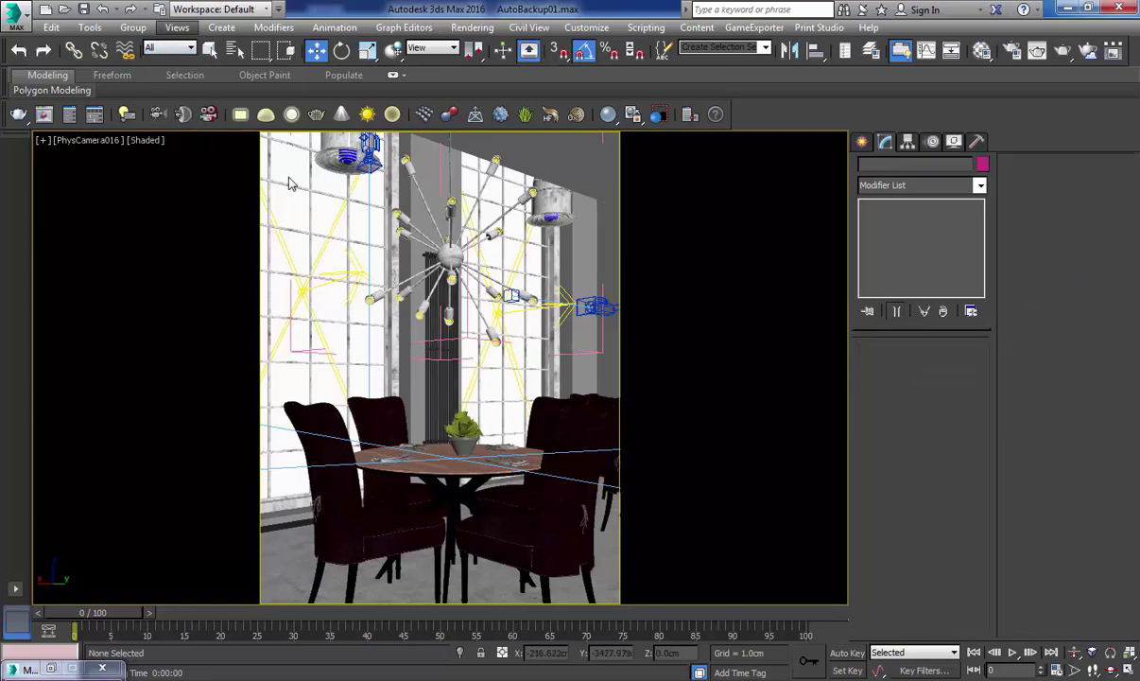
Select the invisible plane light with multiplier 200 at the large window and turn off Affect reflections
left_click(356, 276)
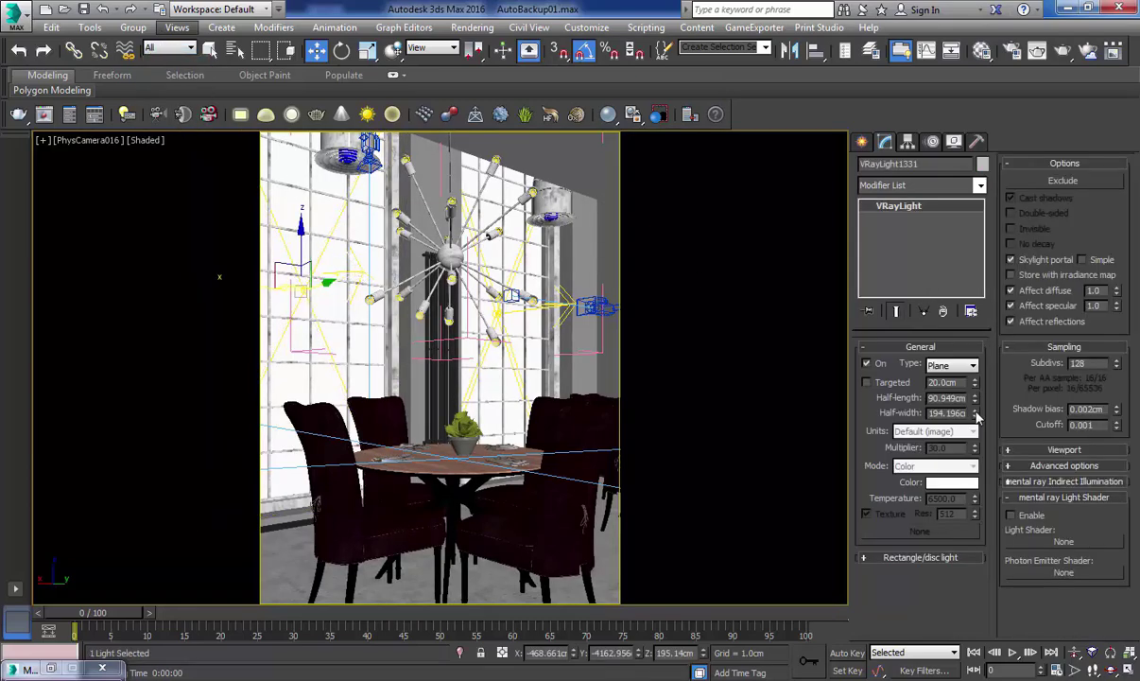
left_click(365, 273)
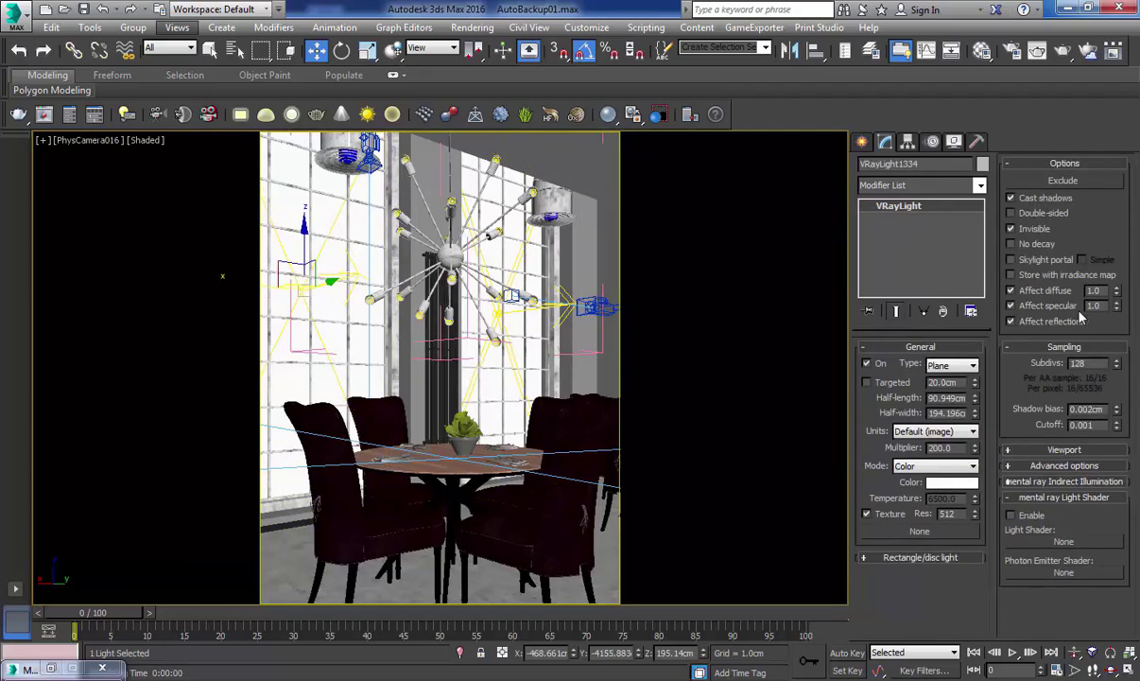
left_click(1011, 321)
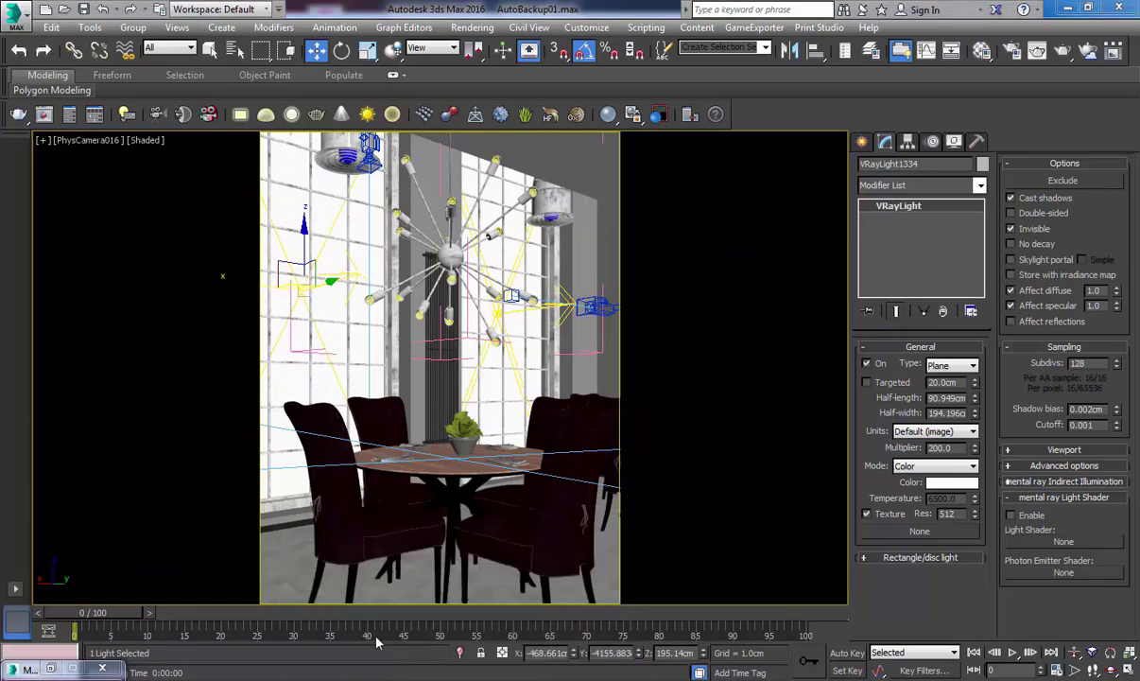
Bring back the frame buffer, define a tall render region over the nearest window-side chair and adjacent floor, and render it
mouse_move(473, 666)
left_click(369, 605)
scroll(394, 519, "up", 2)
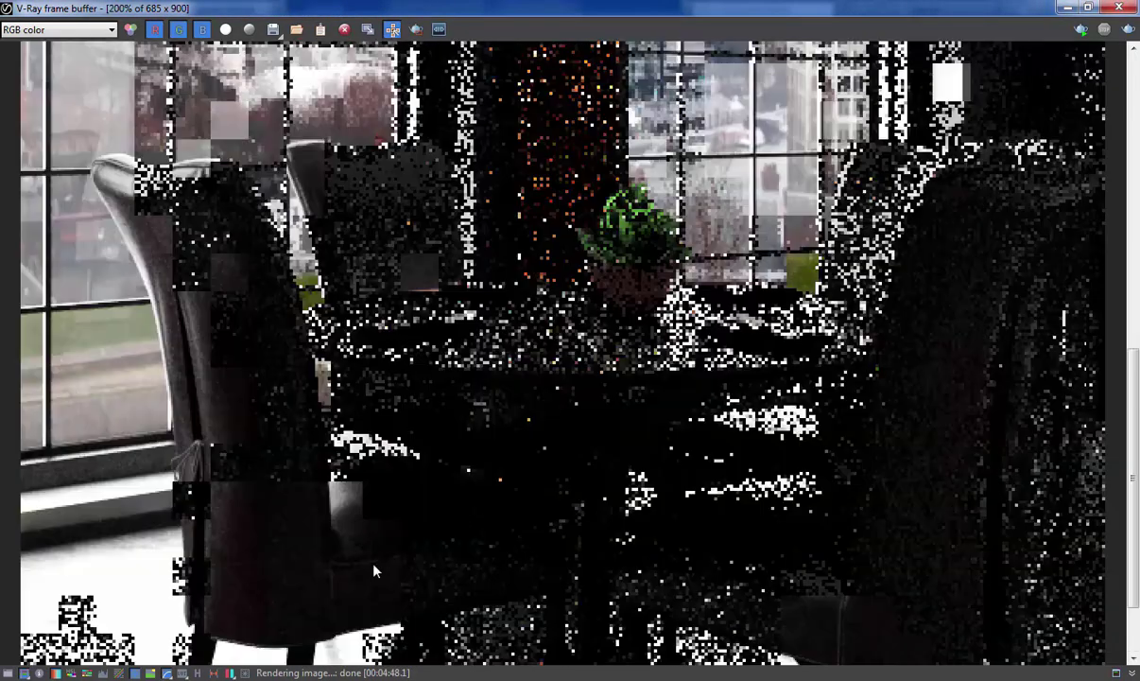
middle_click_drag(284, 403, 371, 300)
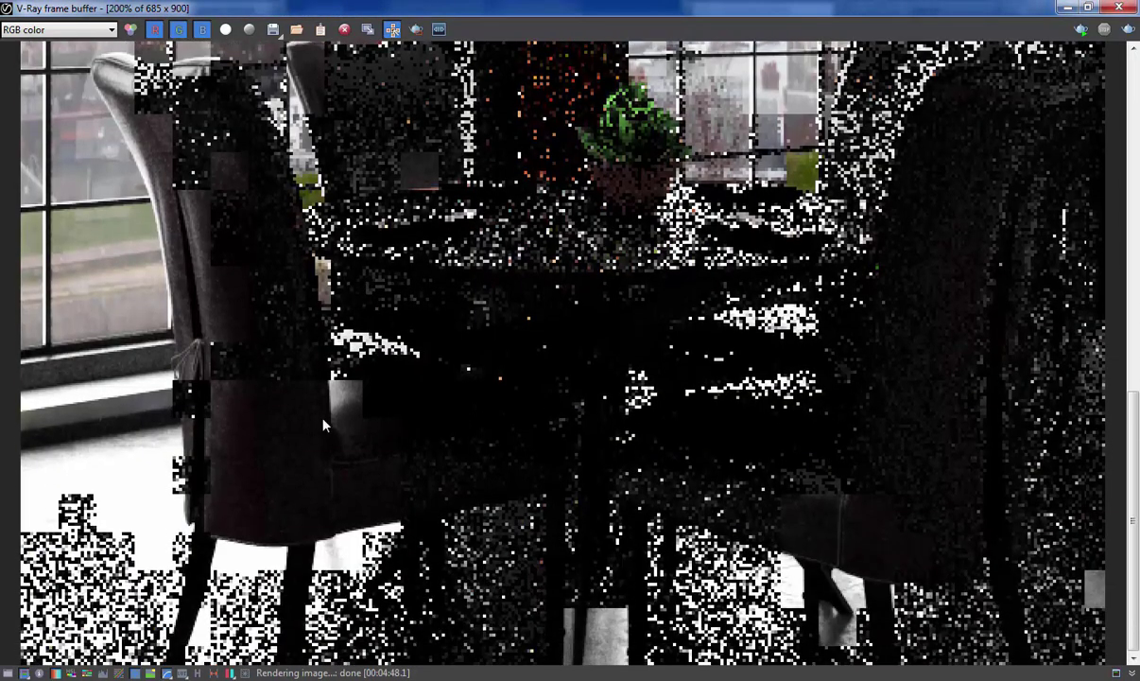
scroll(322, 427, "down", 2)
middle_click_drag(316, 462, 333, 359)
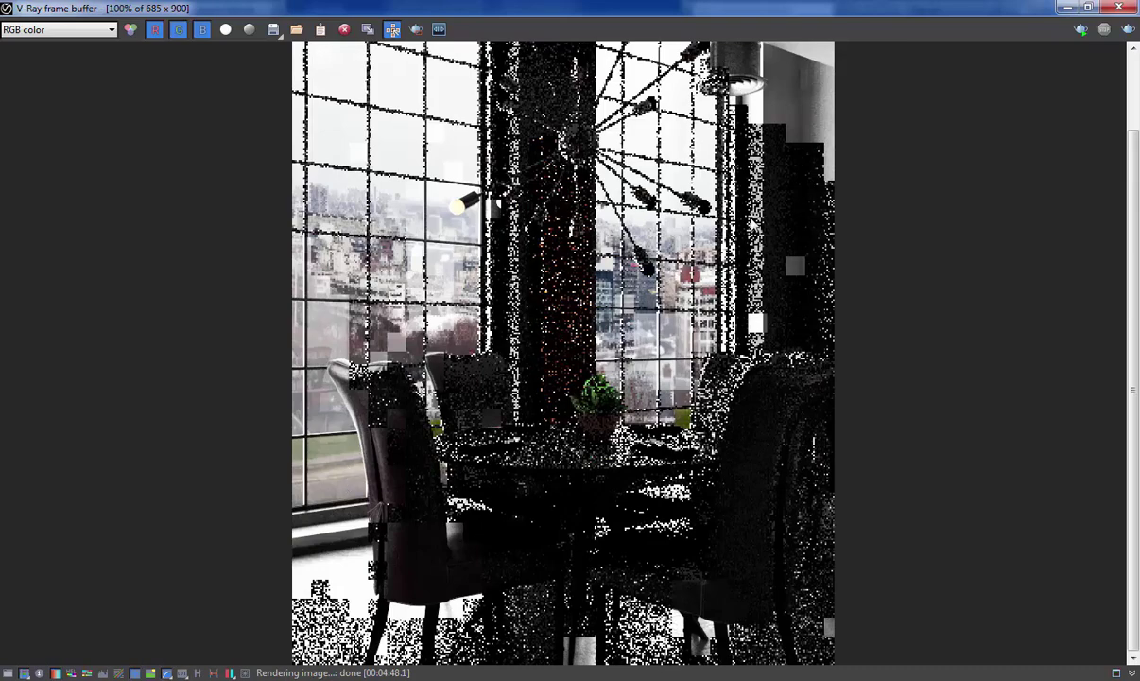
left_click(417, 31)
left_click_drag(394, 339, 301, 643)
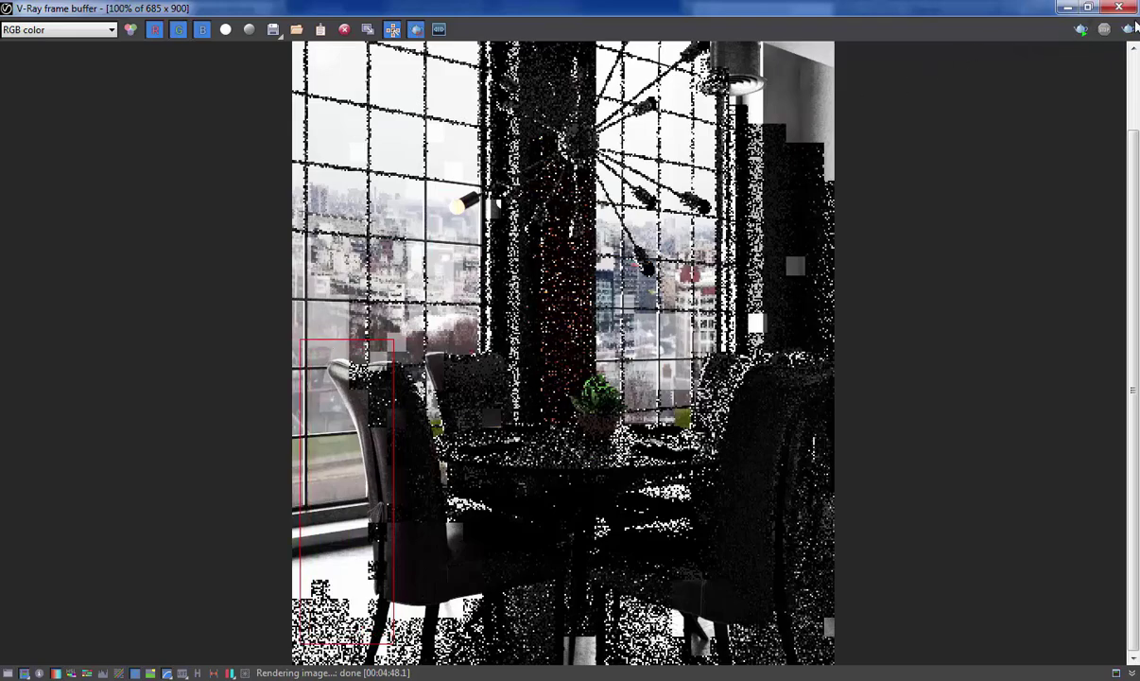
left_click(1080, 29)
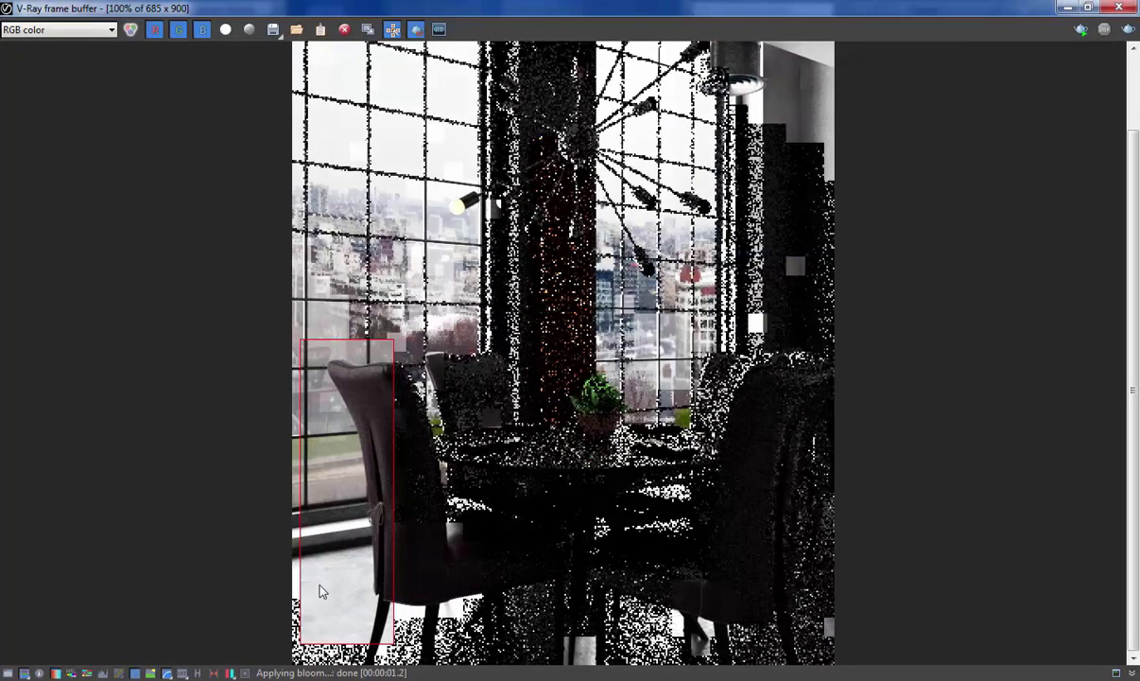
Examine the rendered region at 200%, checking the chair, window frame and floor reflections
scroll(331, 600, "down", 3)
scroll(331, 601, "up", 3)
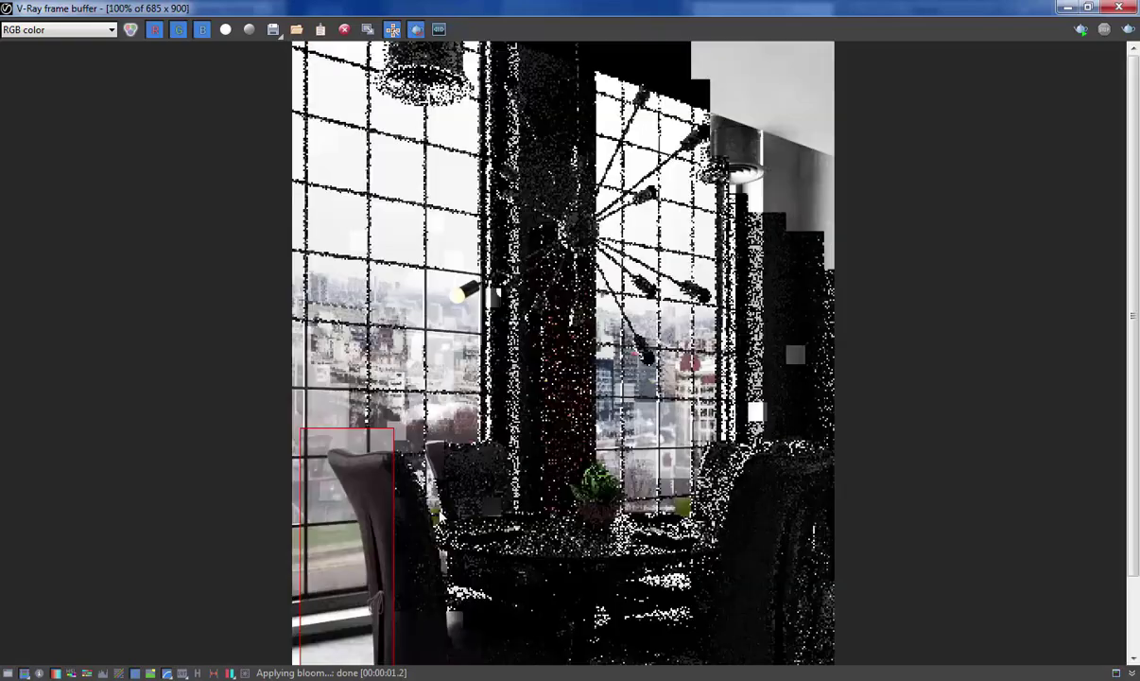
middle_click_drag(330, 607, 355, 478)
scroll(332, 601, "down", 3)
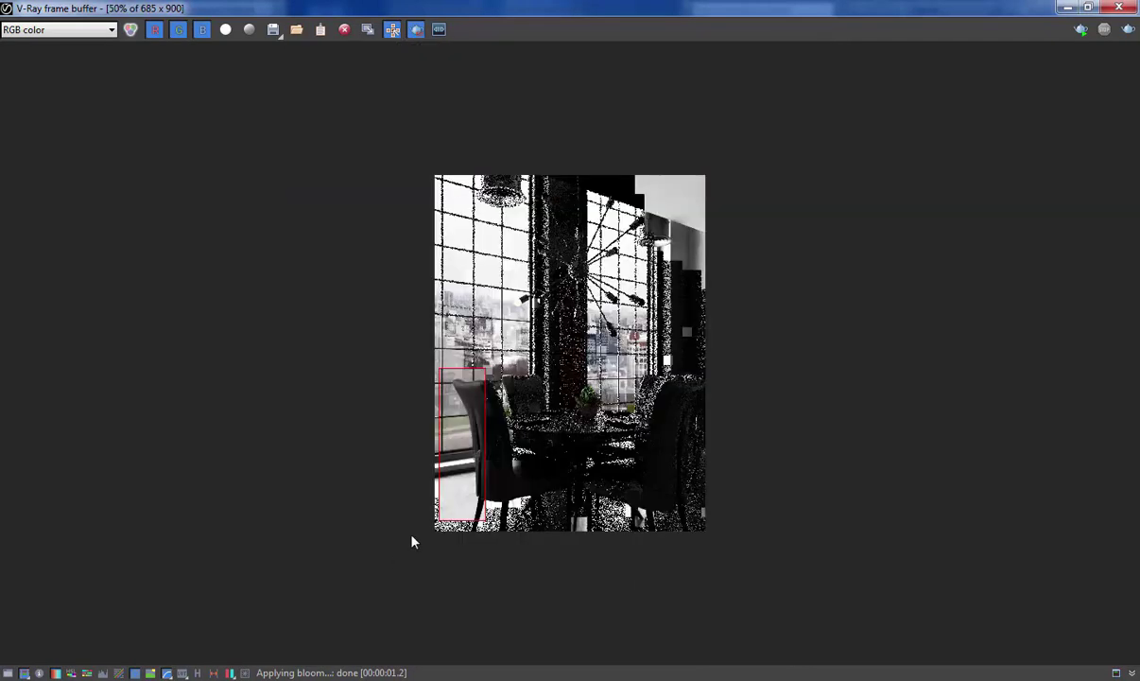
scroll(416, 567, "up", 3)
middle_click_drag(364, 572, 359, 372)
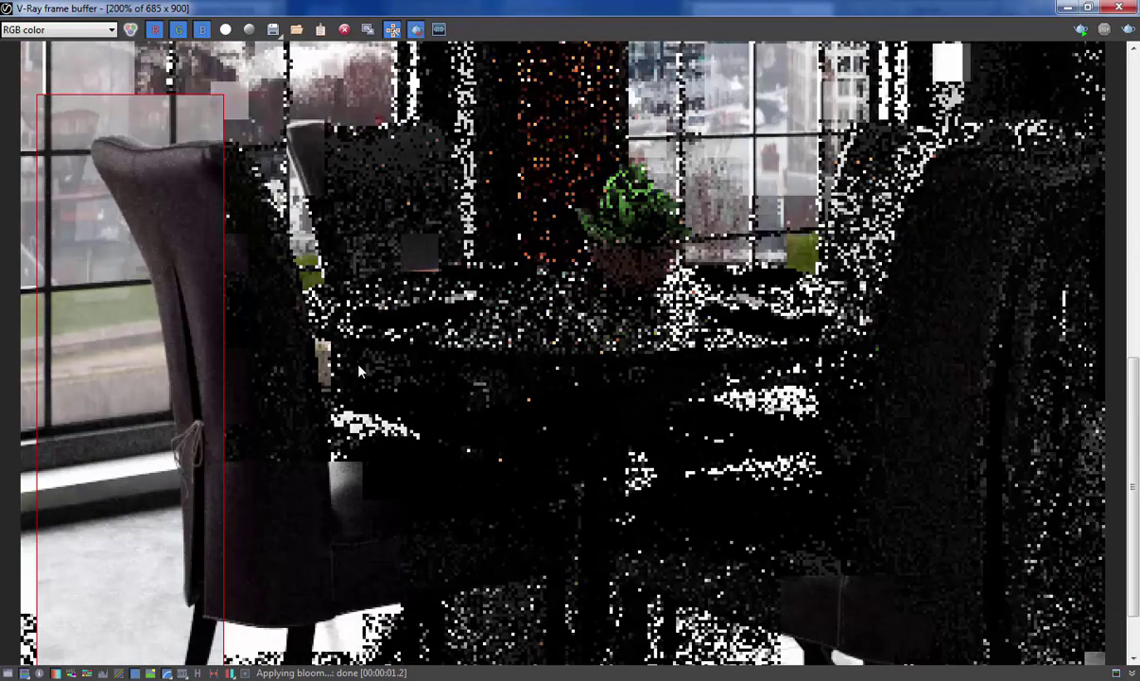
middle_click_drag(164, 299, 215, 178)
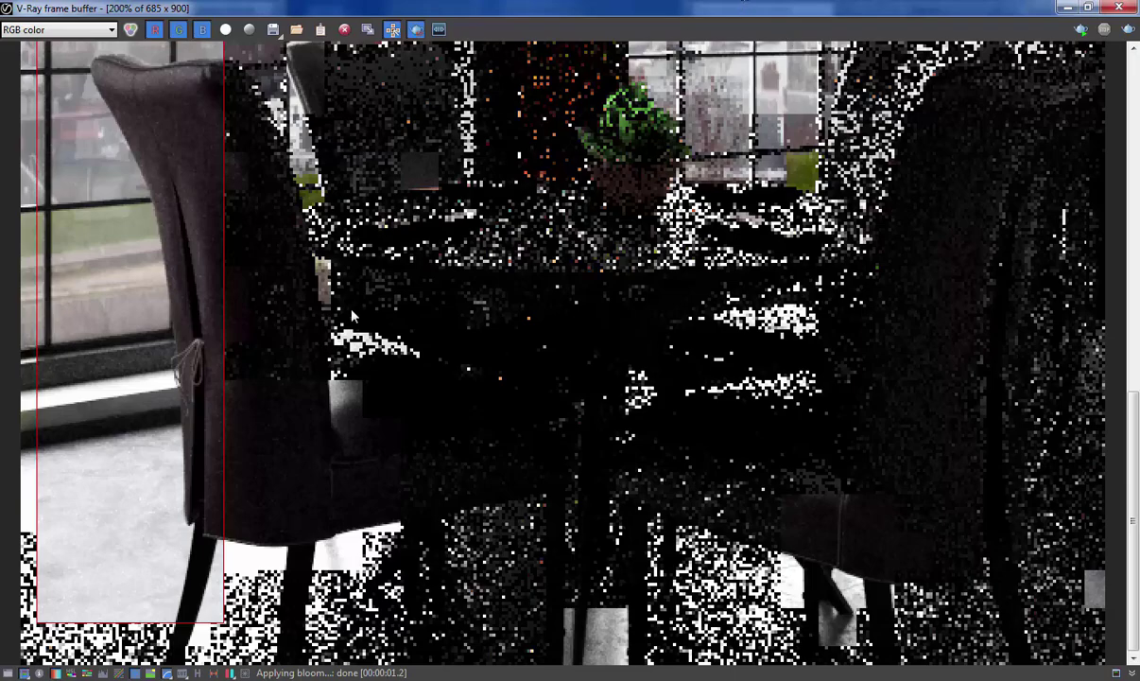
Restore the frame buffer to a smaller window beside the light settings and change the window plane light's Affect specular amount
left_click_drag(534, 6, 726, 71)
middle_click_drag(646, 416, 631, 225)
scroll(605, 237, "down", 2)
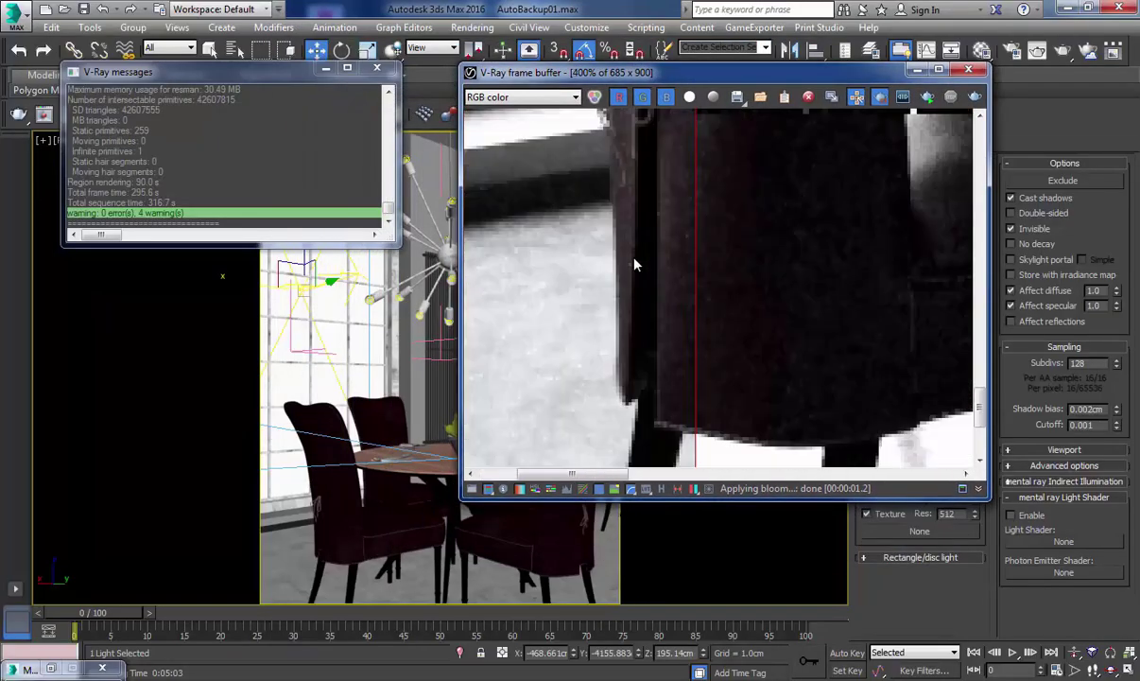
left_click_drag(822, 79, 695, 59)
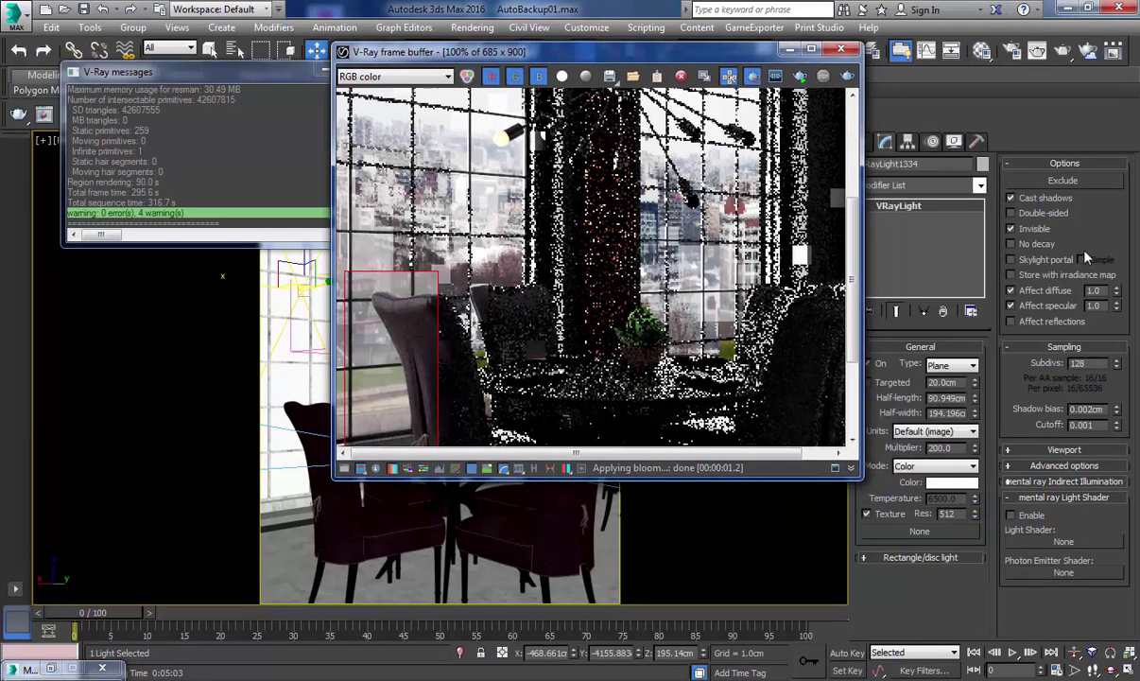
left_click_drag(1107, 306, 1081, 305)
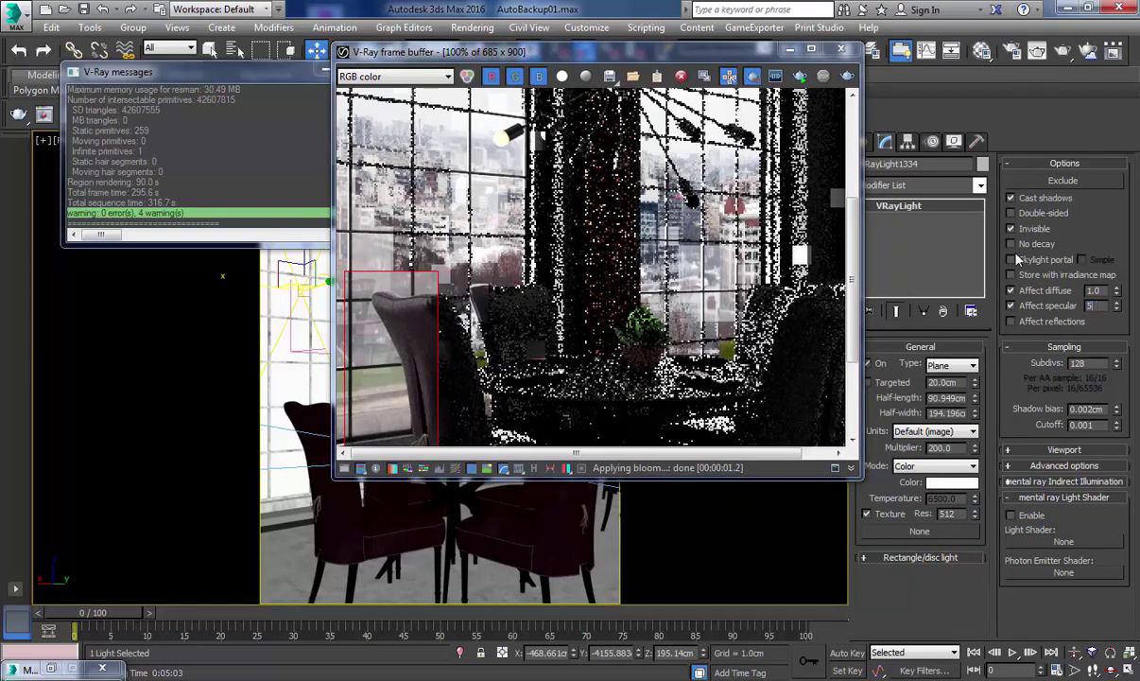
Maximize the frame buffer, look over the chair and floor region at 200%, and render the region again
left_click_drag(666, 54, 633, 0)
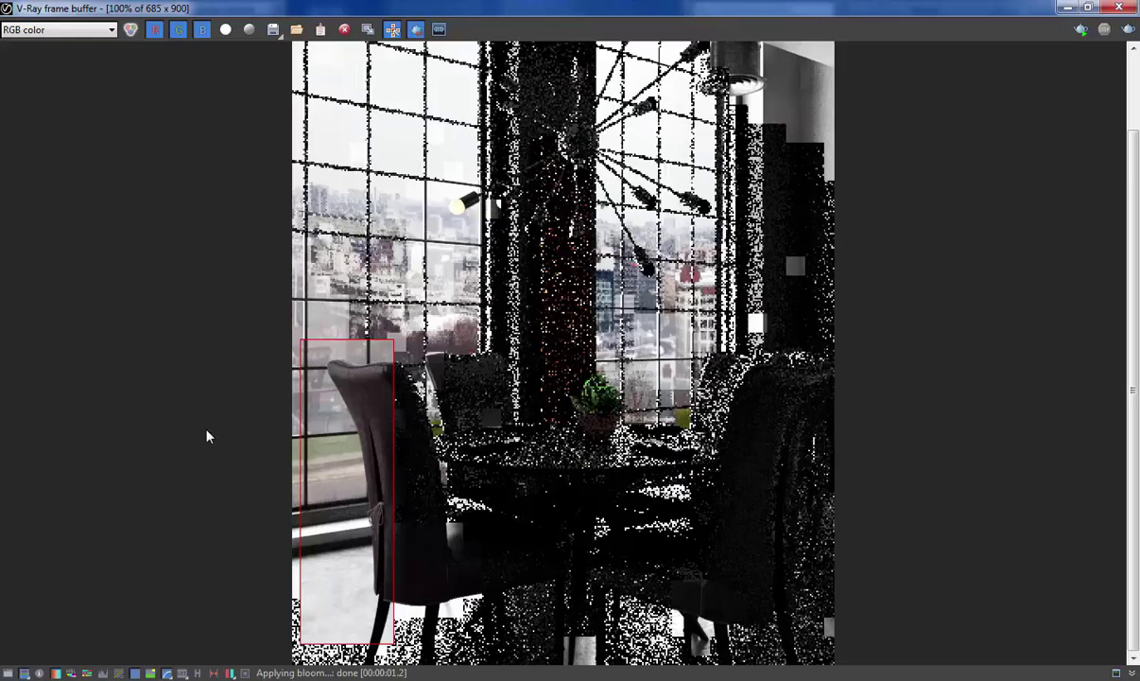
scroll(321, 548, "up", 2)
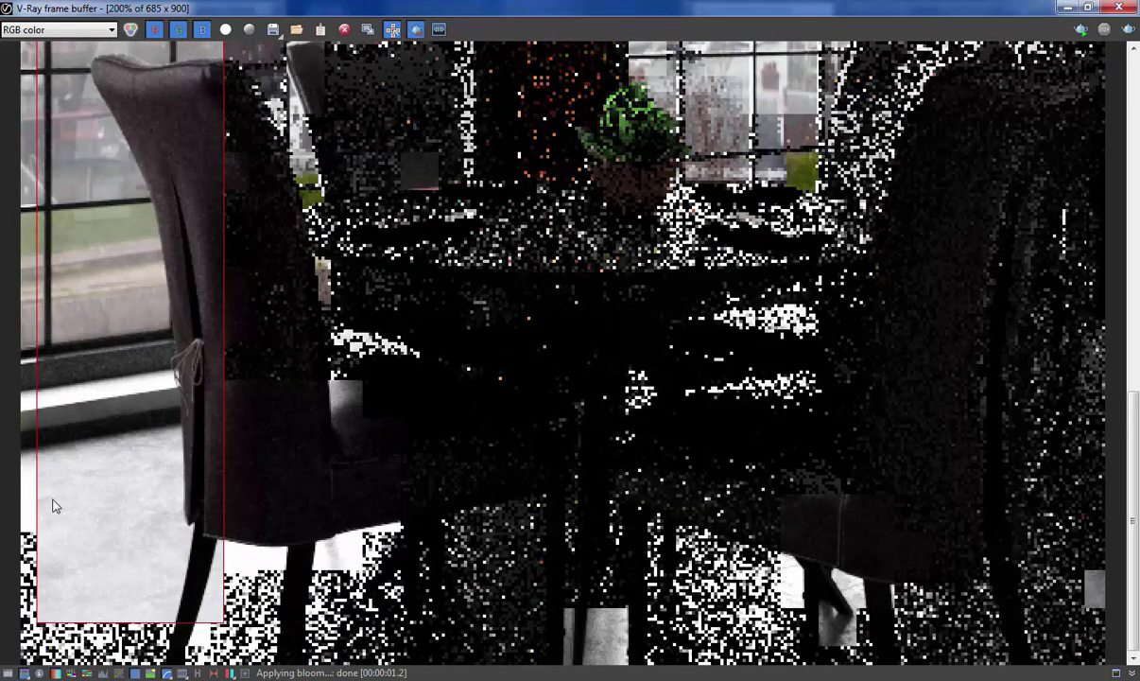
middle_click_drag(184, 356, 240, 534)
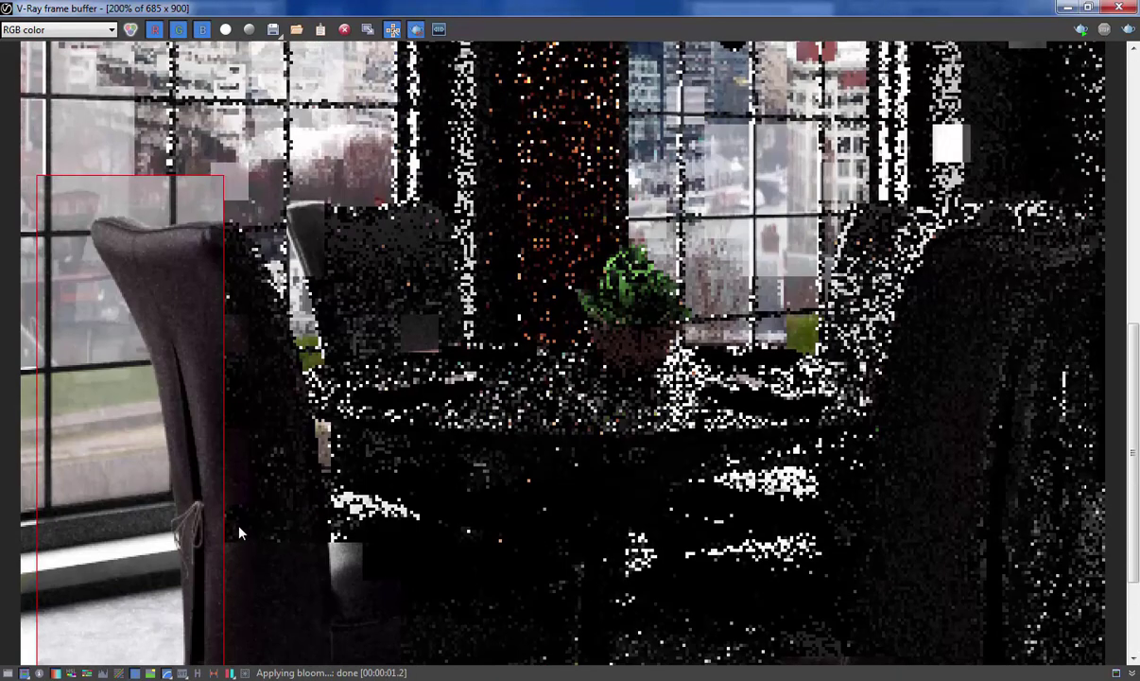
left_click(1129, 29)
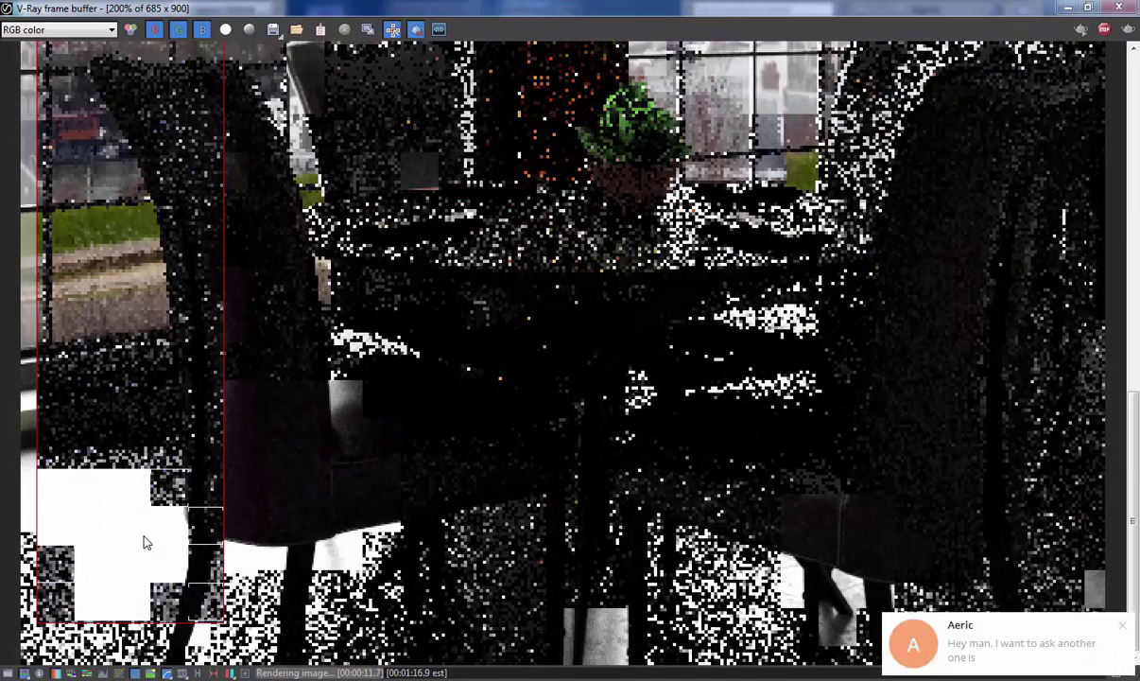
Dismiss the incoming chat notifications and quit Telegram while the region renders
left_click(1122, 625)
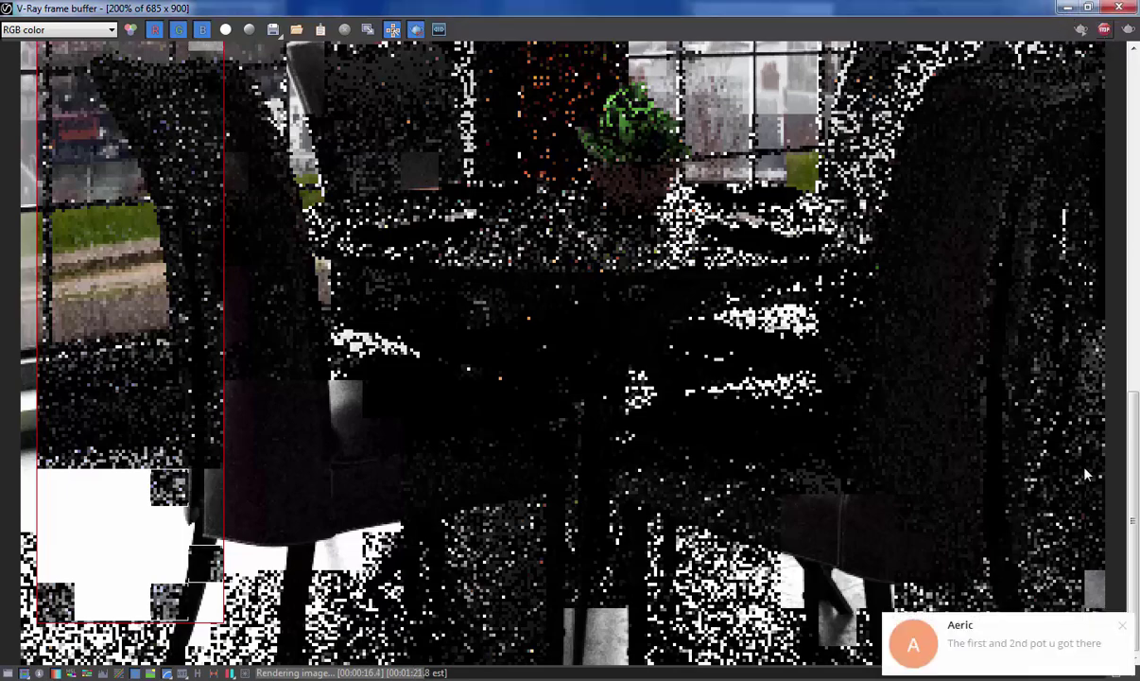
left_click(1123, 625)
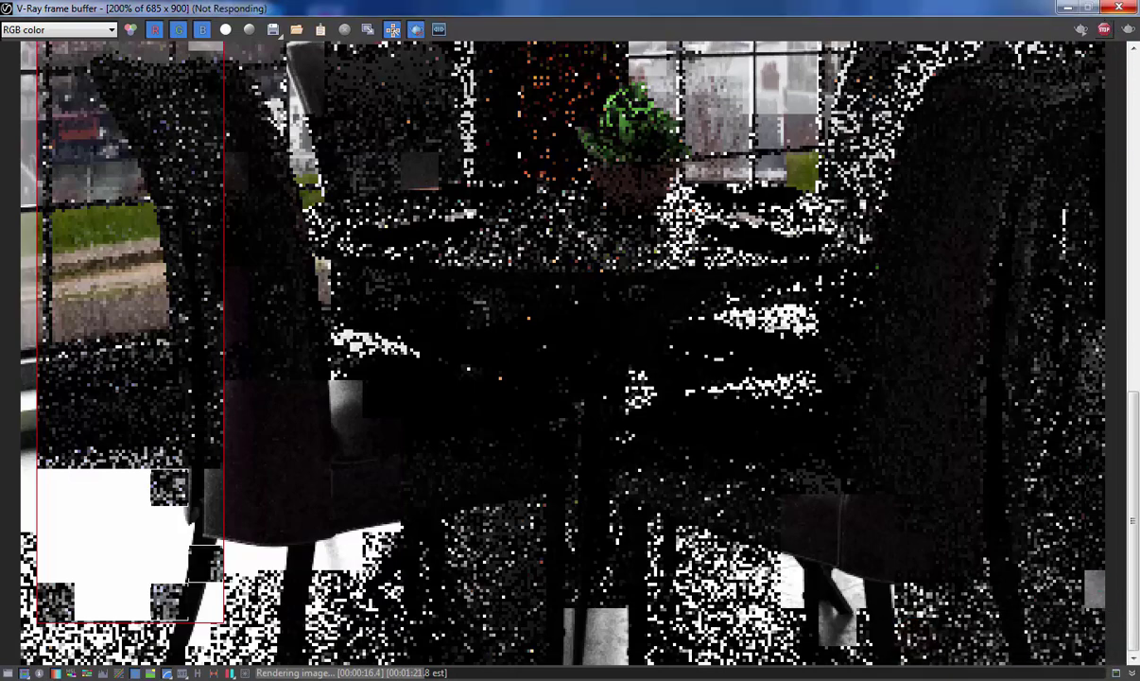
left_click(1002, 680)
right_click(1026, 591)
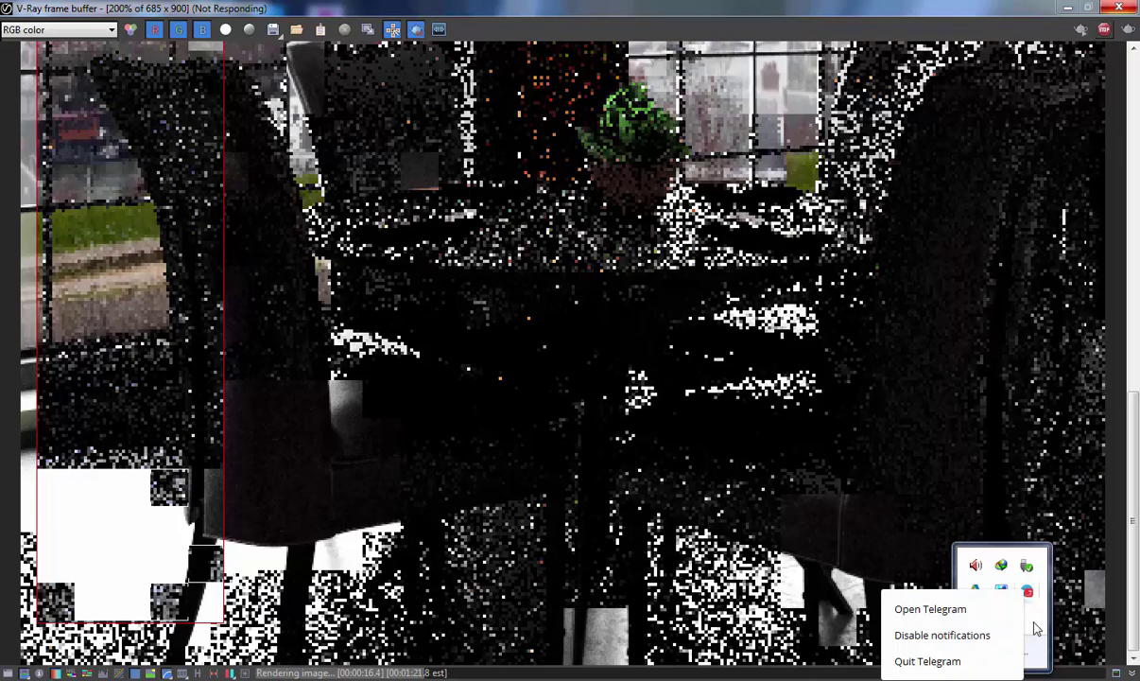
left_click(931, 660)
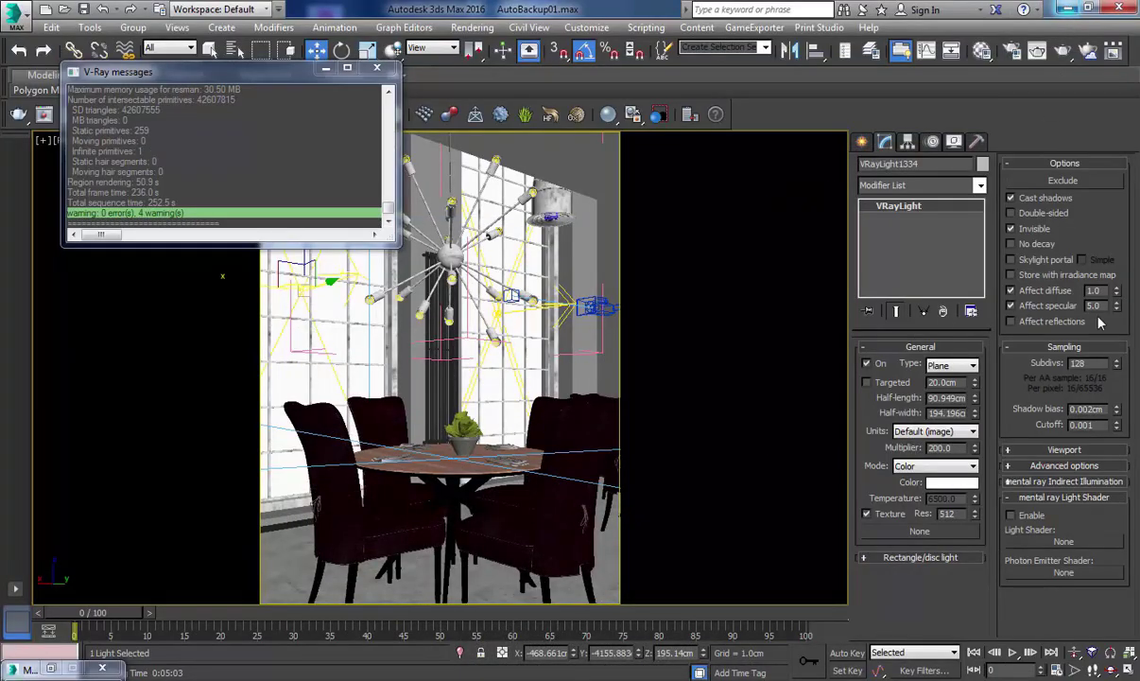
Set the window plane light's Affect specular amount to 2.0 and bring back the V-Ray frame buffer
double_click(1099, 306)
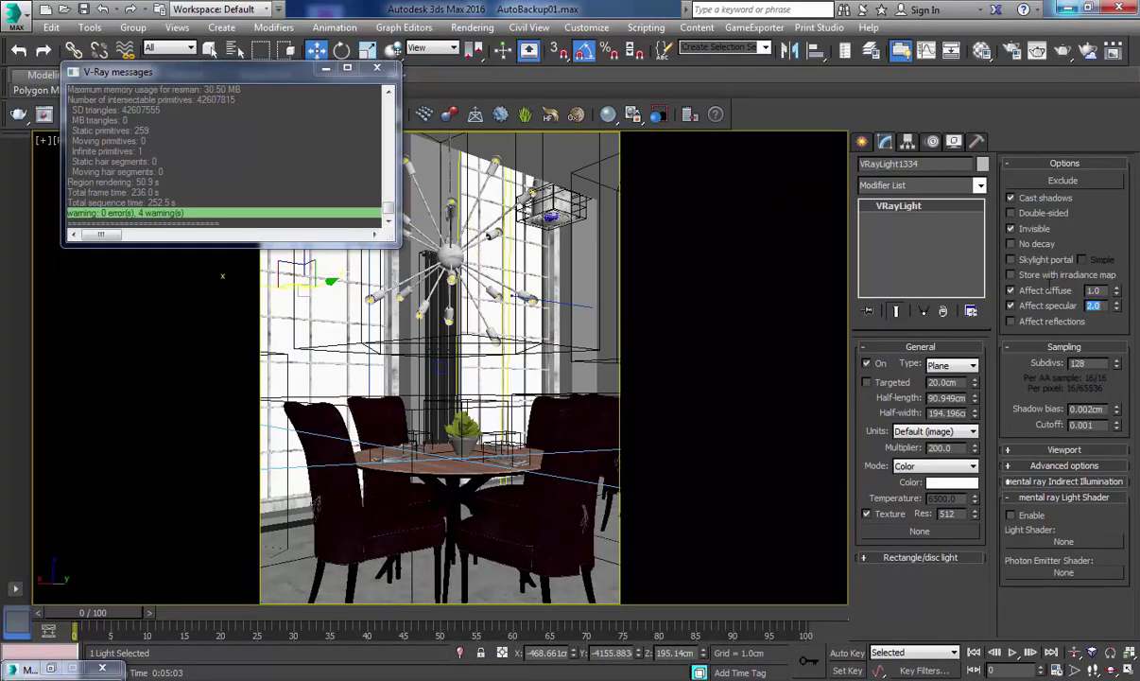
left_click(464, 678)
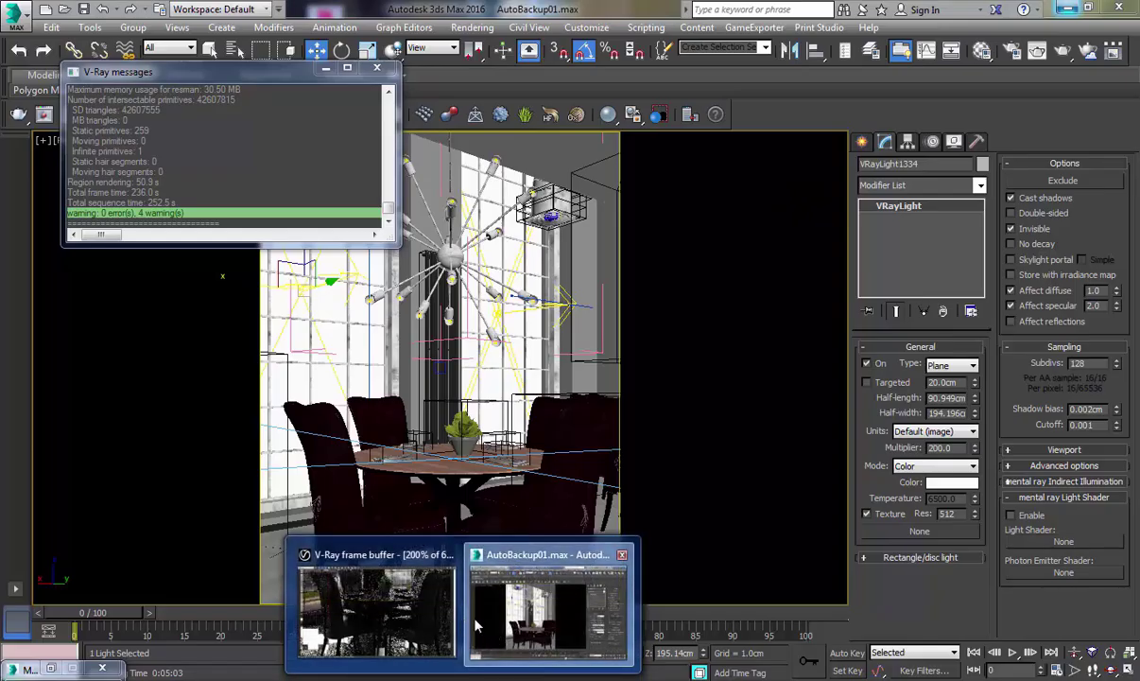
left_click(437, 619)
left_click(452, 678)
left_click(407, 603)
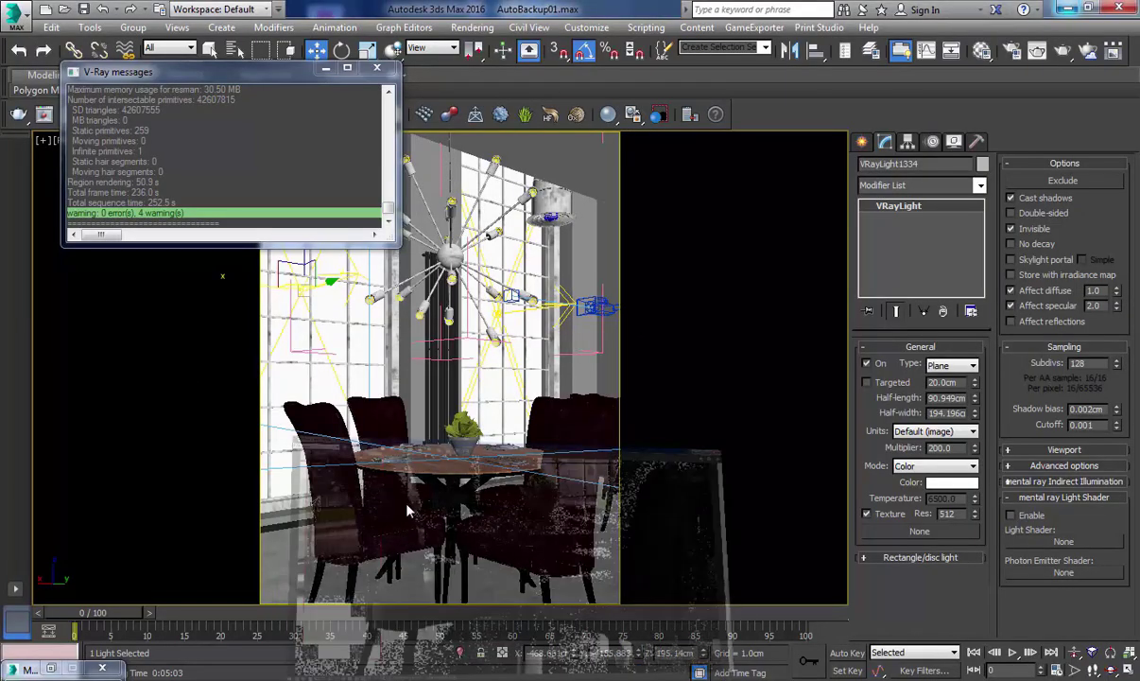
Render the tall region over the window-side chair and adjacent floor again with the changed specular amount
middle_click_drag(409, 503, 721, 330)
scroll(721, 330, "down", 1)
scroll(704, 333, "up", 1)
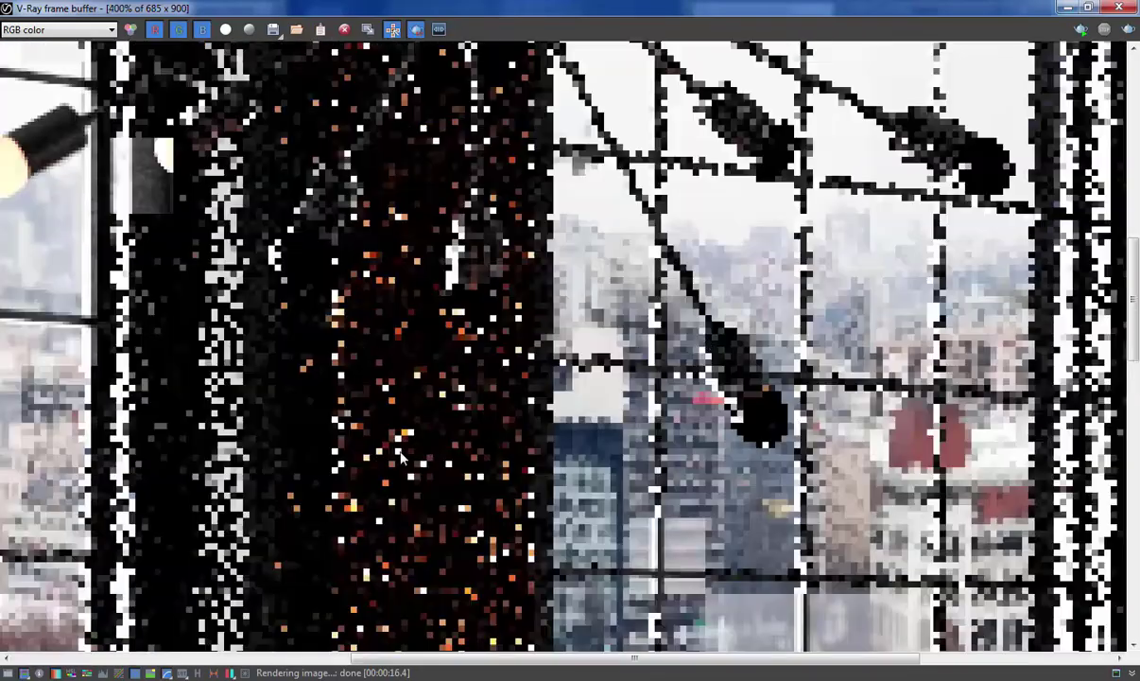
middle_click_drag(401, 452, 441, 333)
scroll(441, 333, "down", 1)
scroll(444, 328, "up", 1)
scroll(466, 382, "down", 2)
middle_click_drag(459, 405, 496, 310)
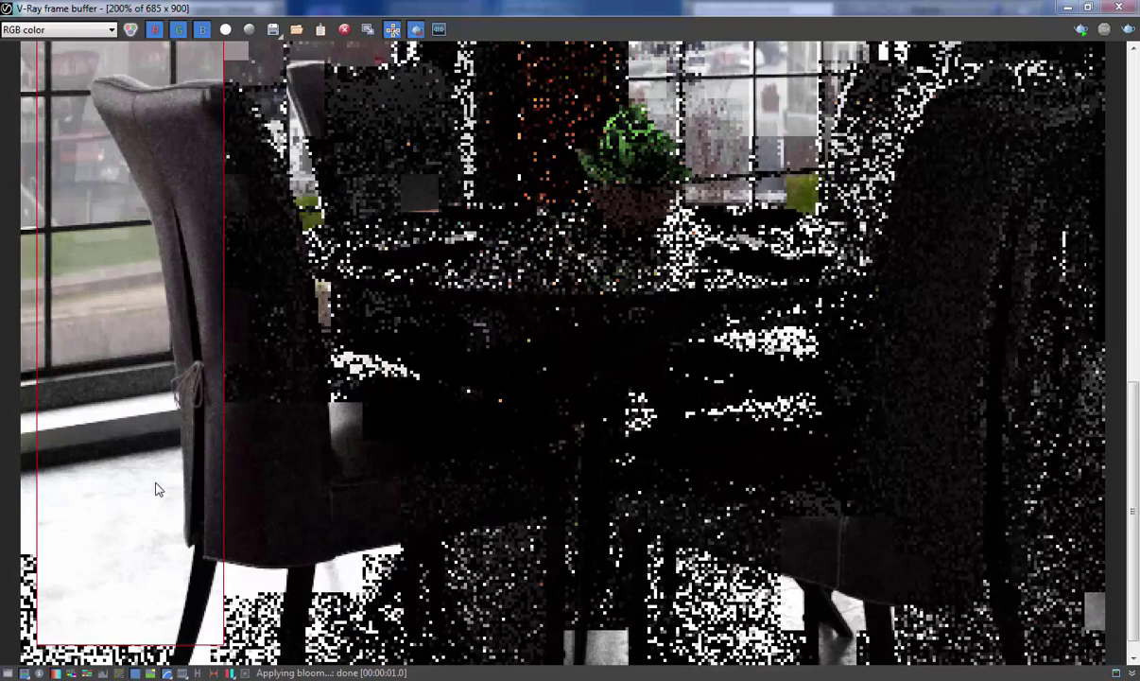
Examine the rendered region at several magnifications, checking the floor reflections, window frame and top edge of the chair
middle_click_drag(99, 517, 132, 385)
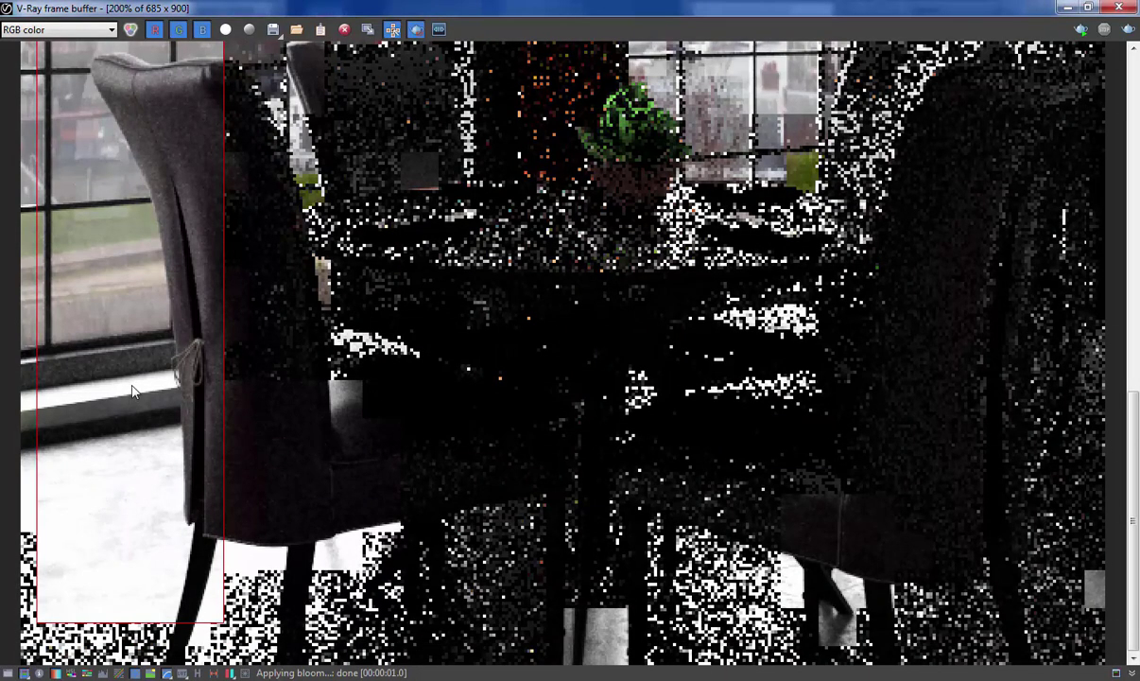
middle_click_drag(91, 468, 96, 525)
middle_click_drag(96, 259, 97, 356)
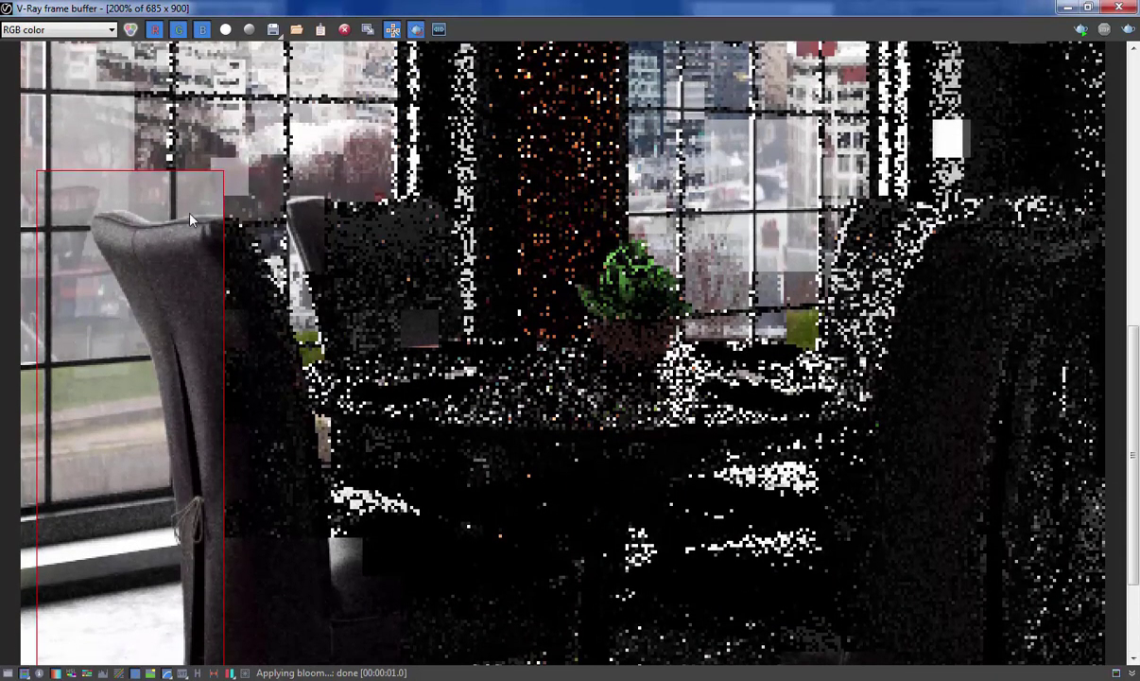
middle_click_drag(113, 213, 148, 232)
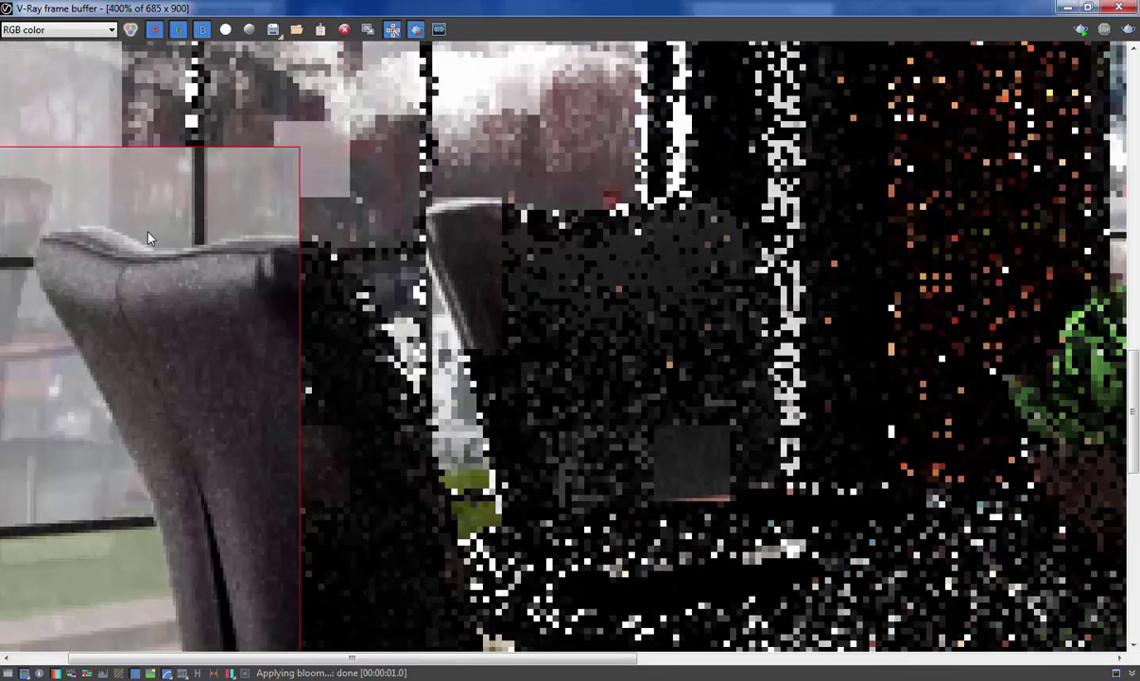
scroll(149, 237, "down", 3)
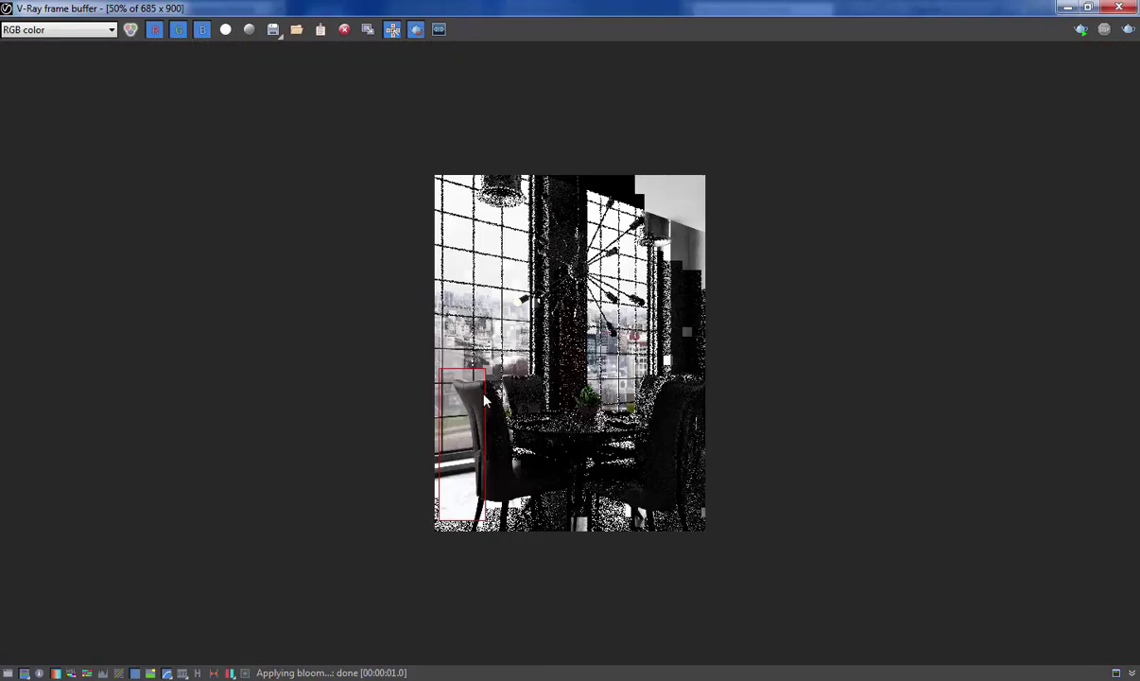
scroll(485, 400, "up", 1)
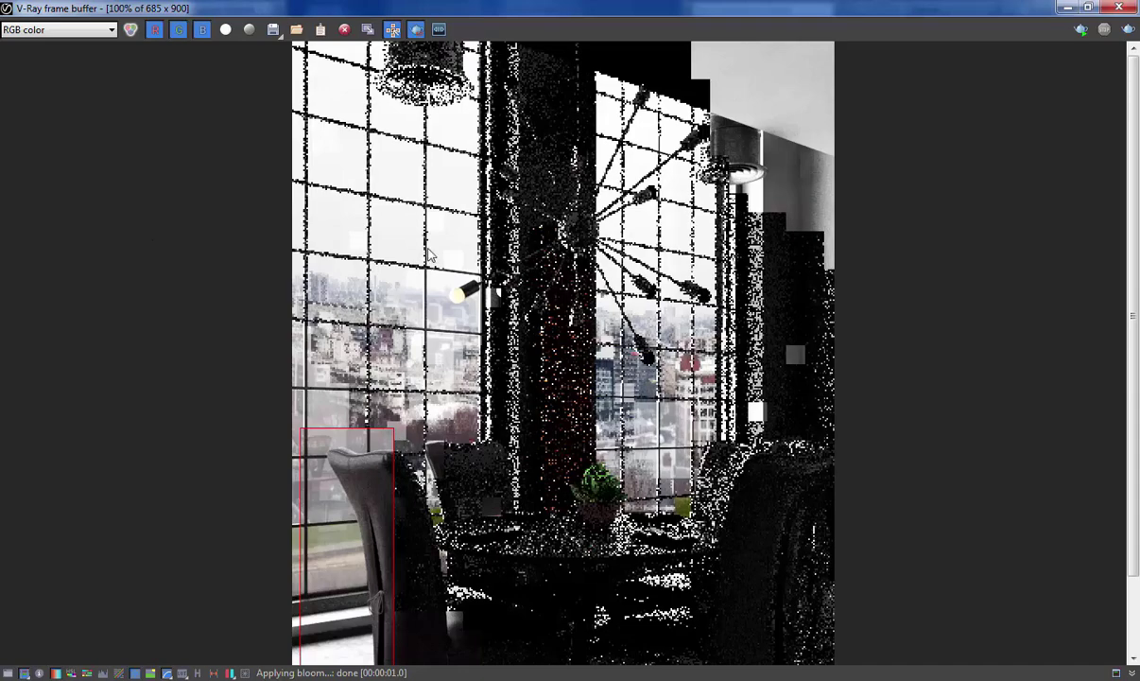
middle_click_drag(384, 354, 399, 205)
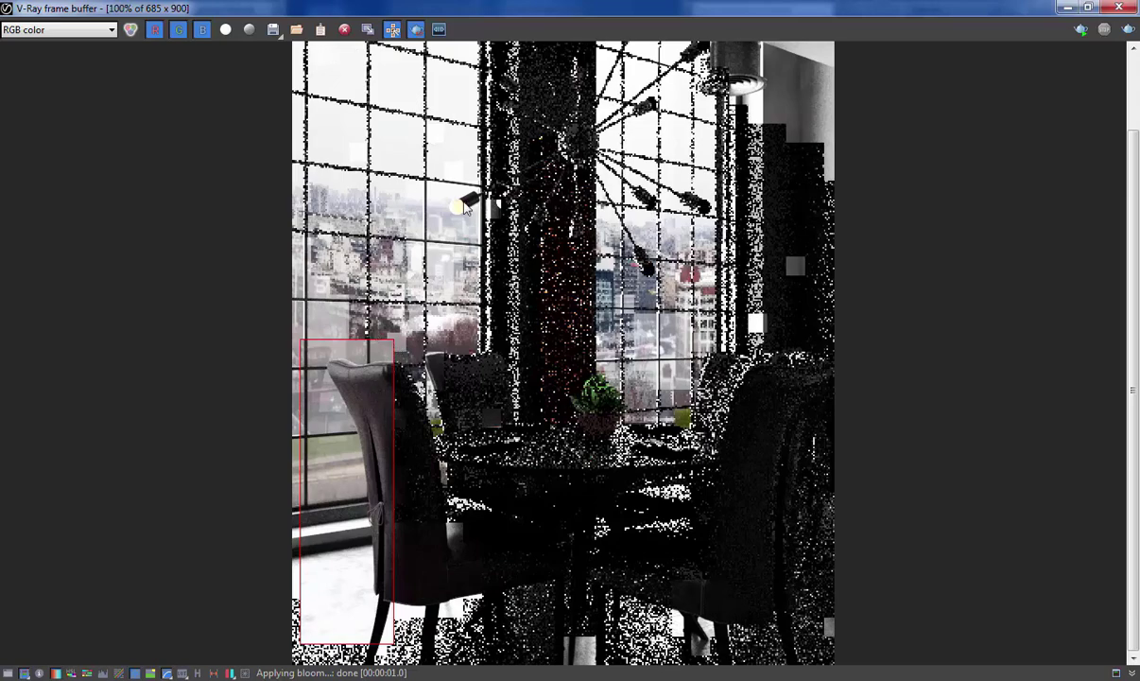
Define a small square render region around the lit pendant bulb in front of the window, and recheck the chair and floor
scroll(452, 211, "up", 1)
scroll(342, 194, "up", 1)
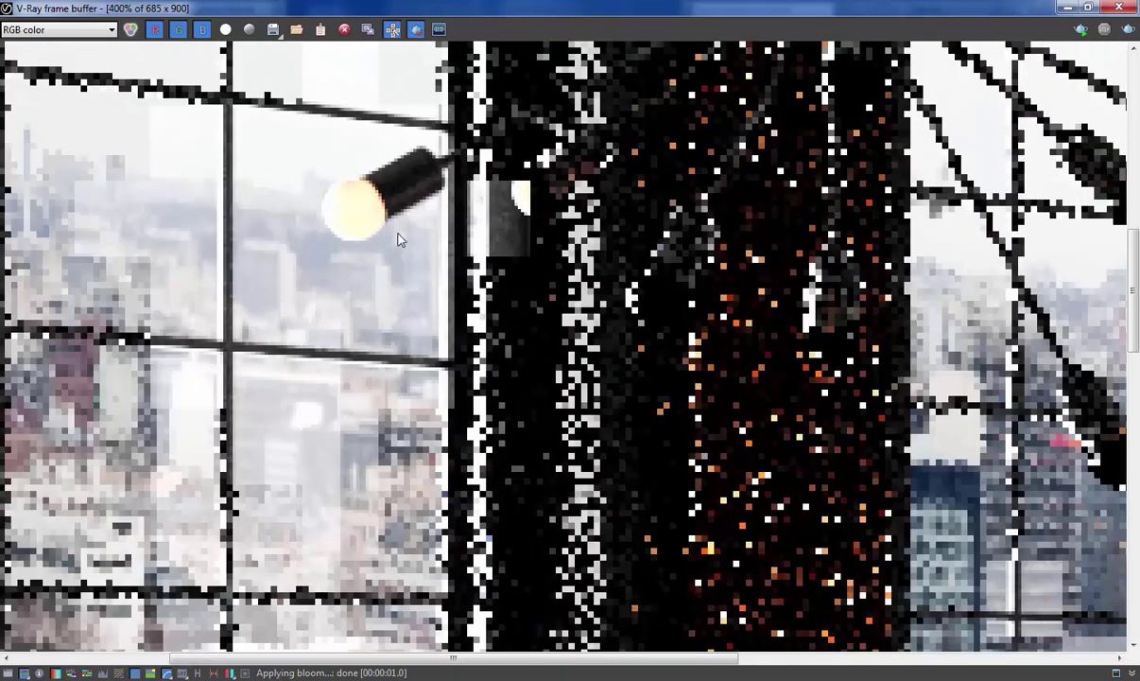
scroll(369, 224, "down", 1)
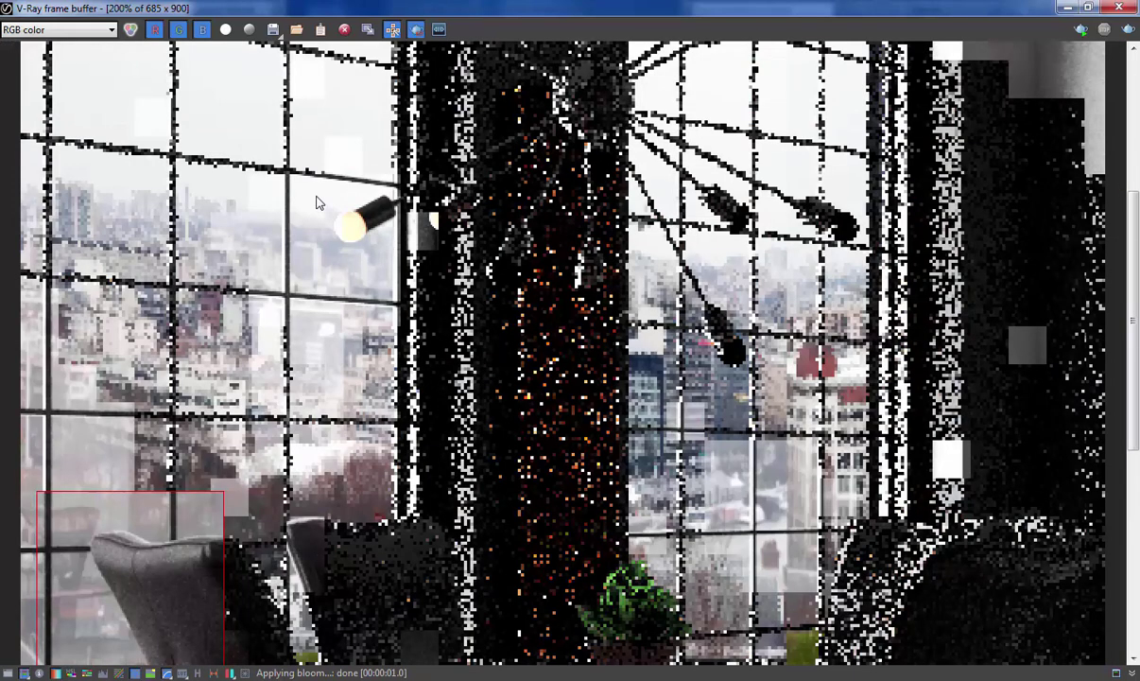
left_click_drag(316, 195, 383, 264)
scroll(352, 226, "up", 1)
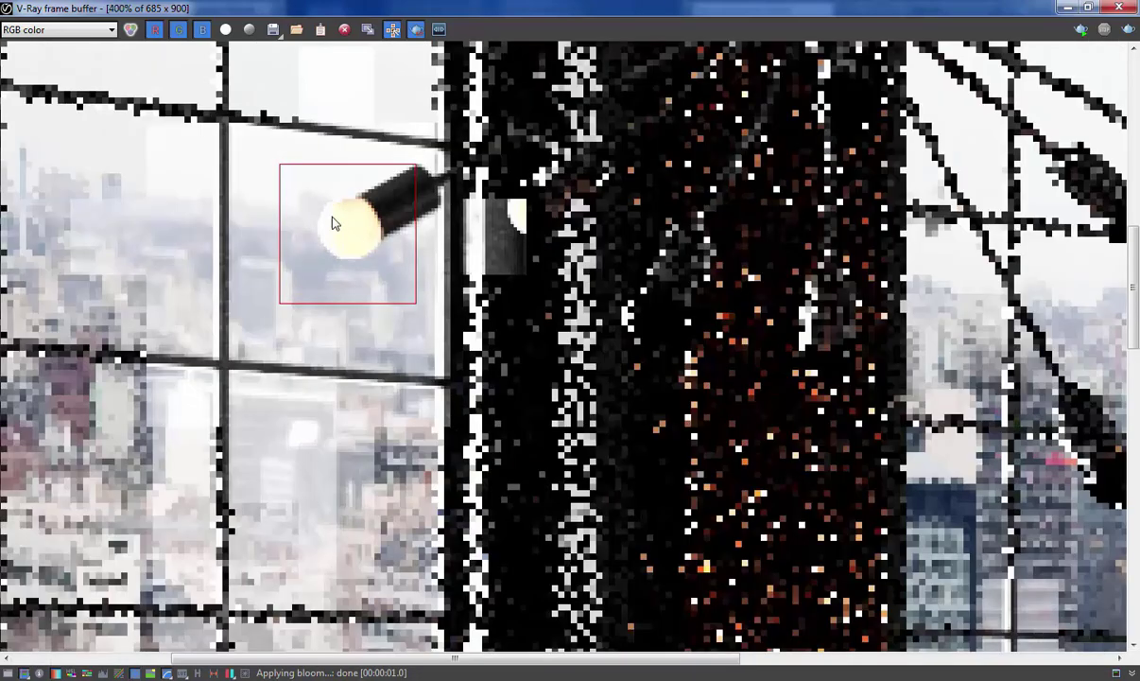
scroll(337, 215, "down", 2)
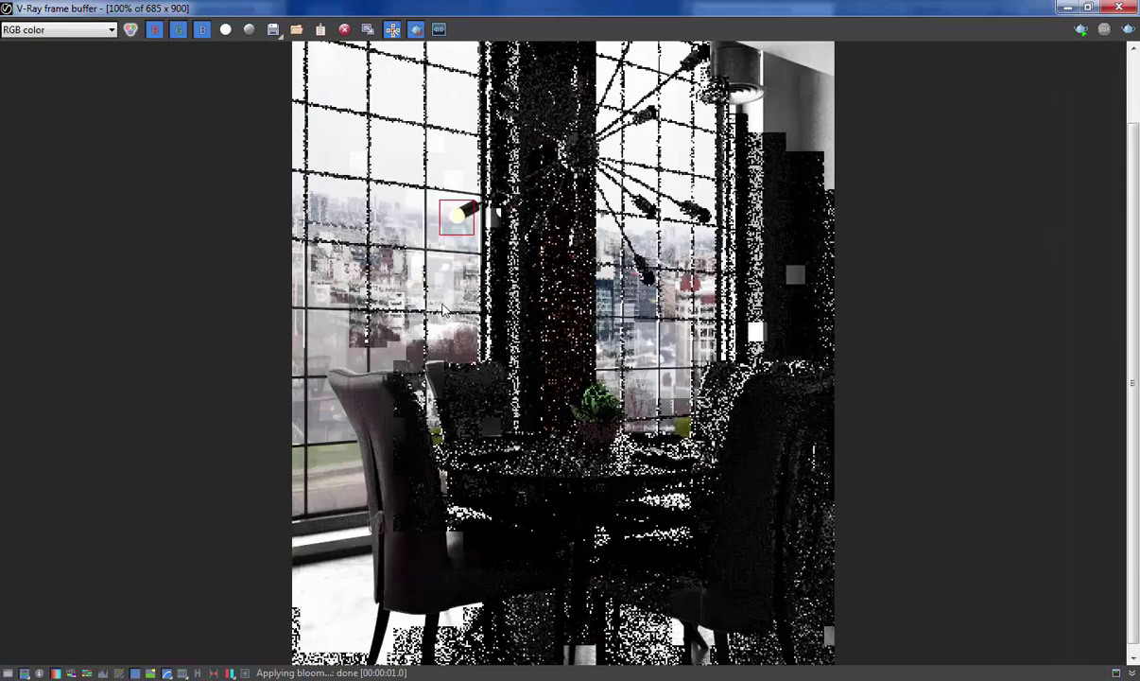
middle_click_drag(348, 562, 367, 392)
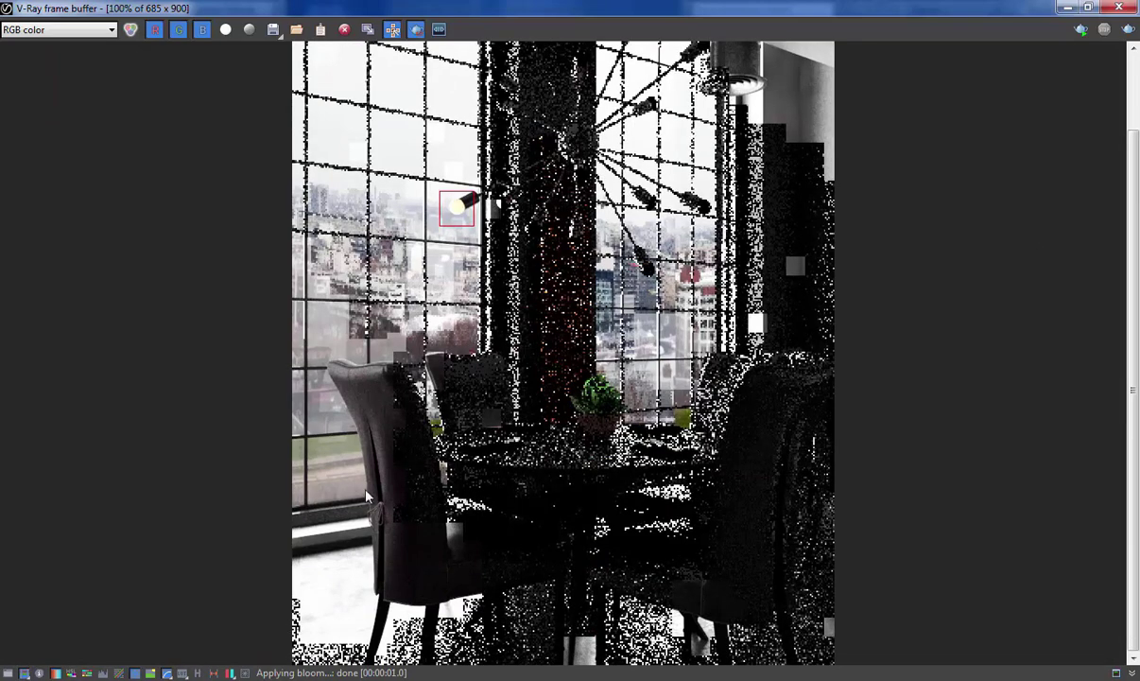
scroll(326, 610, "up", 1)
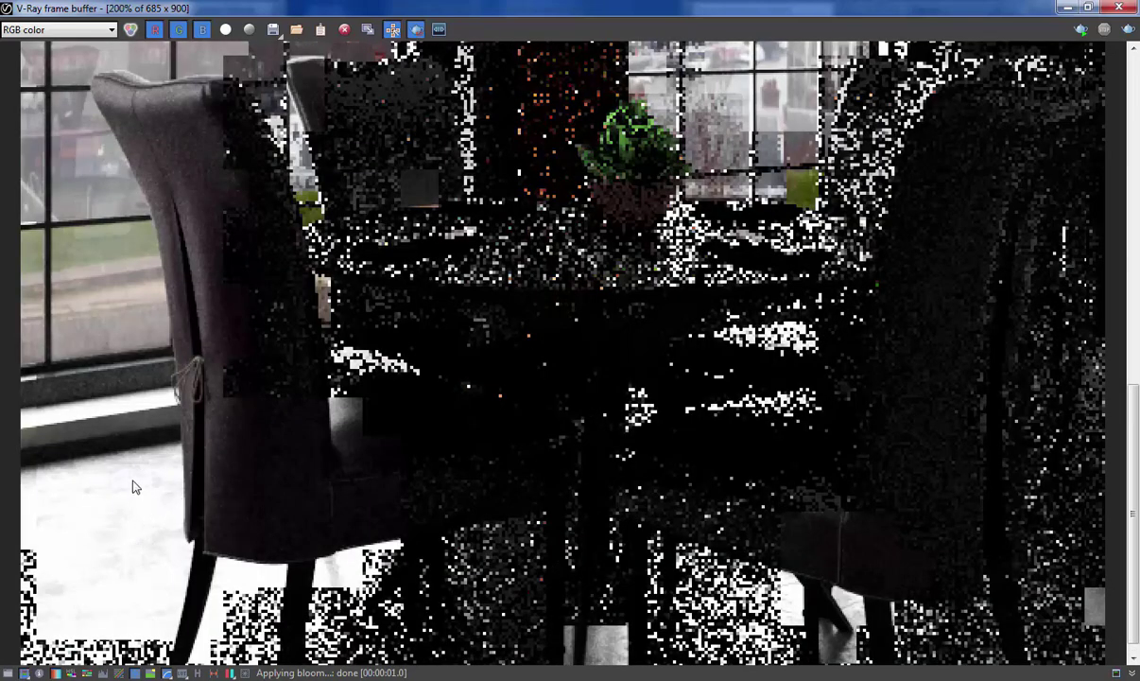
scroll(130, 454, "down", 1)
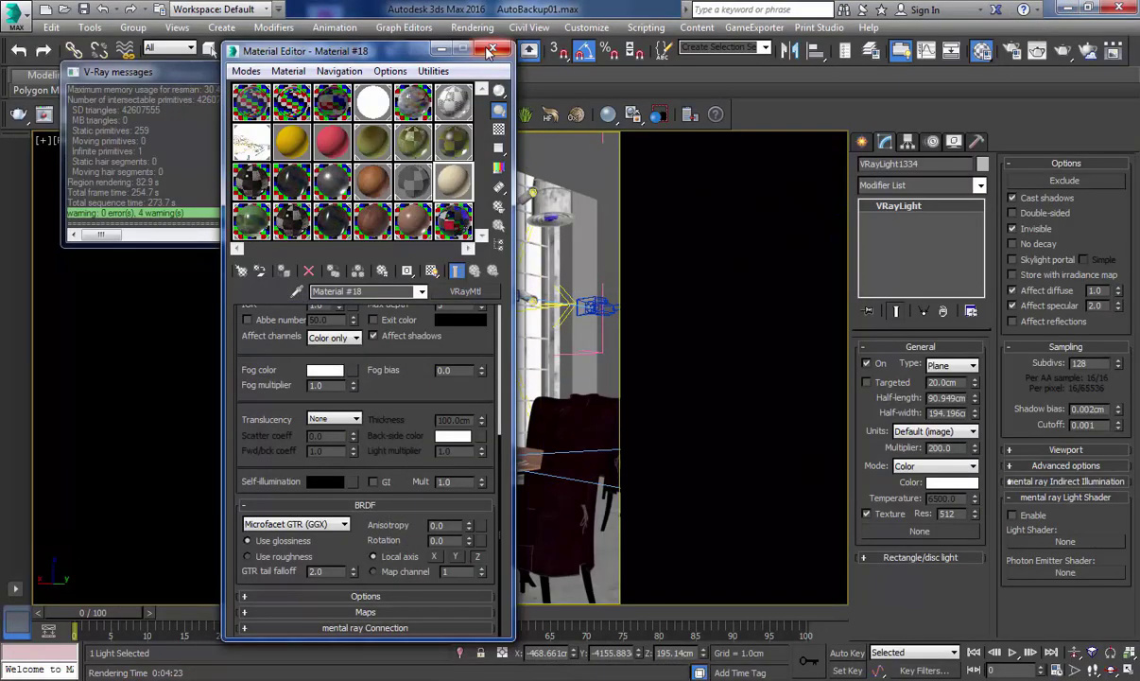
Close the Material Editor and V-Ray messages, and switch from PhysCamera016 to a perspective view of the neighbouring dining tables
left_click(489, 50)
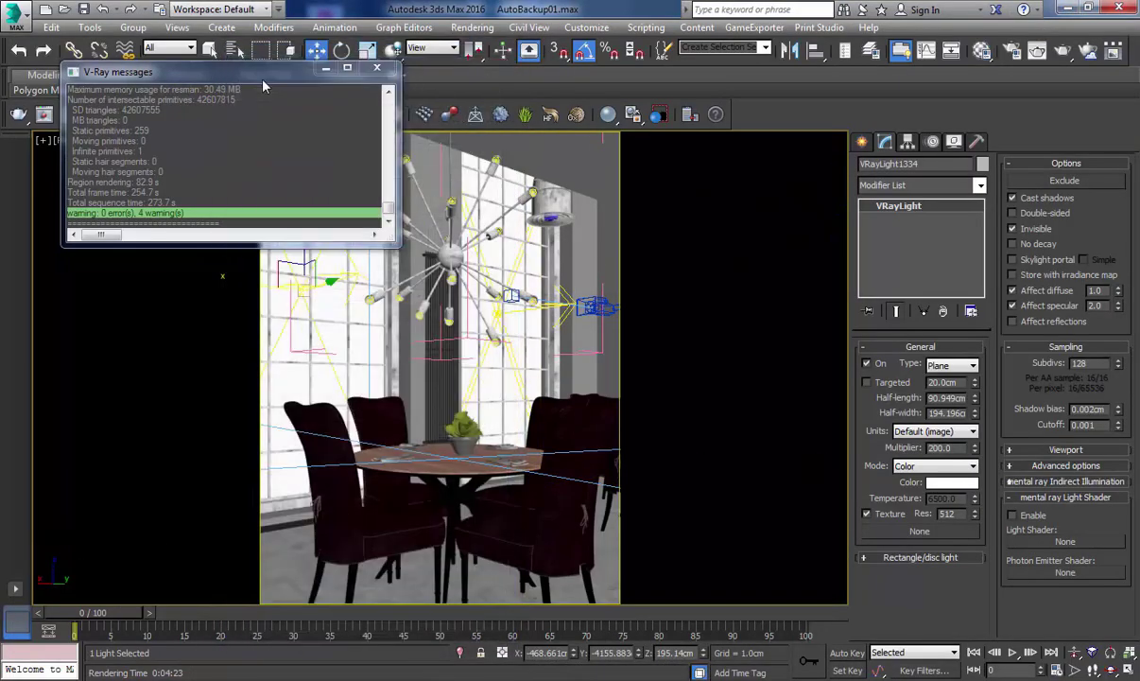
left_click(377, 72)
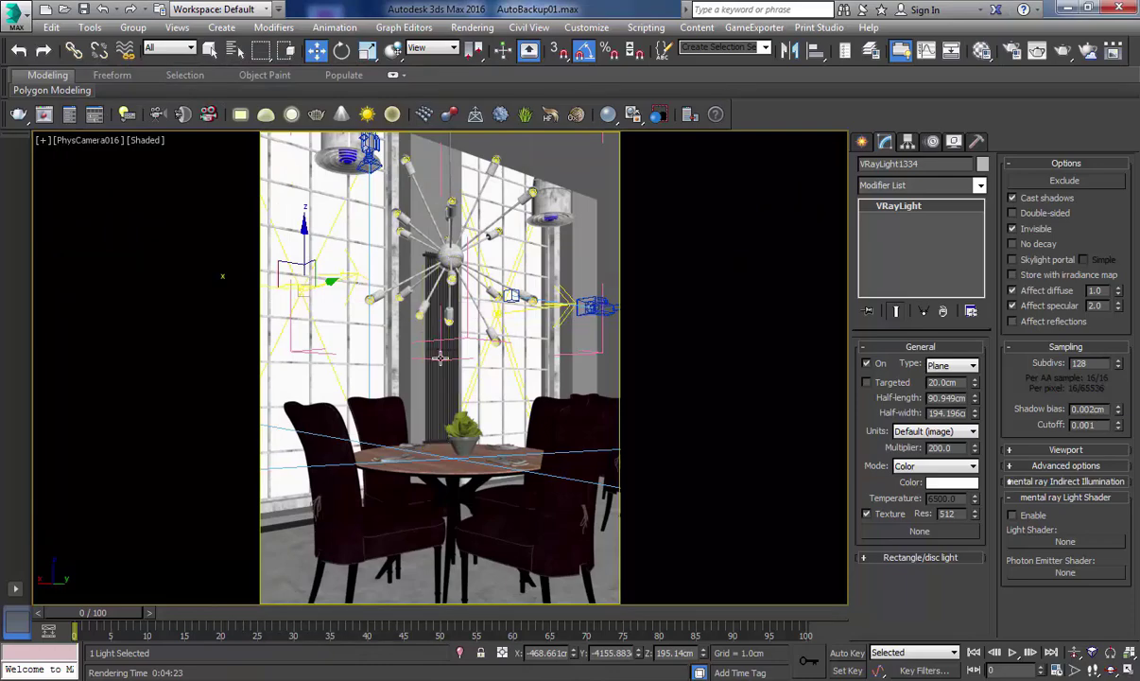
key("p")
middle_click_drag(427, 377, 149, 416)
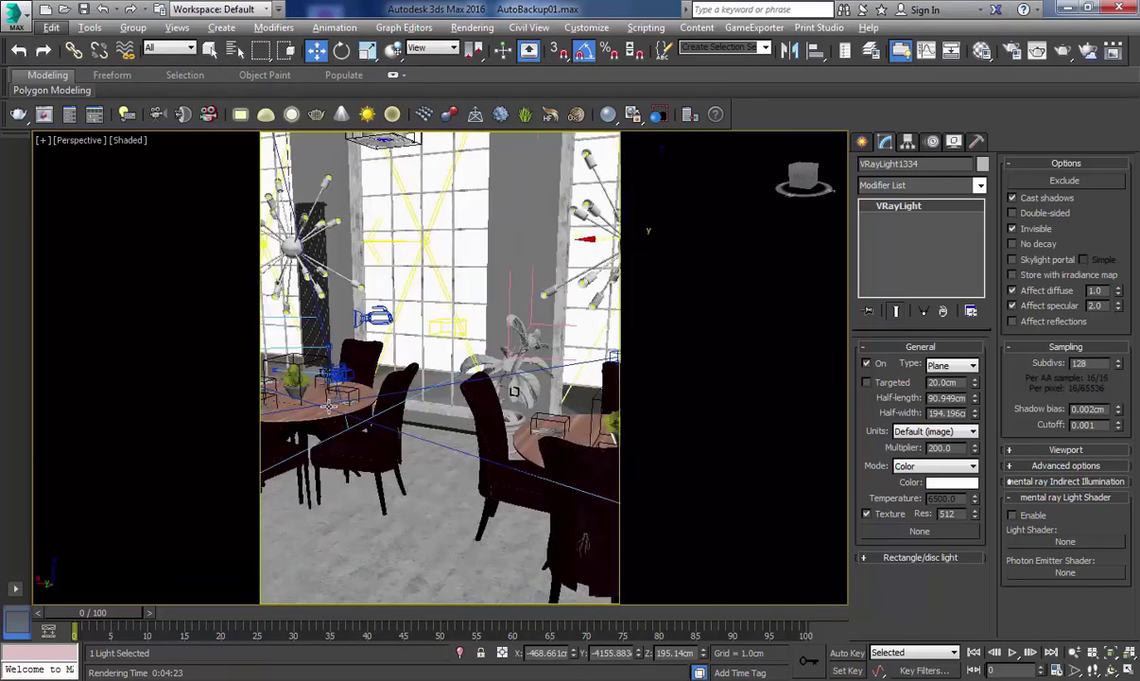